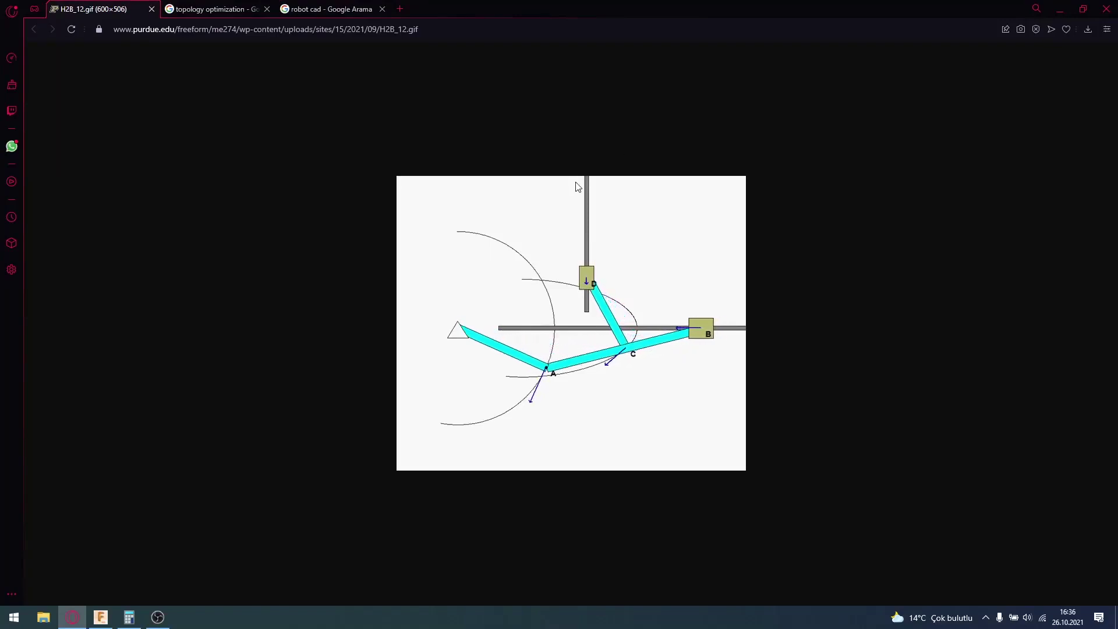
- Zoom into the H2B_12.gif linkage animation in Opera, then switch to Fusion 360
{"action": "scroll", "coordinate": [577, 185], "scroll_direction": "up", "scroll_amount": 3, "text": "ctrl"}
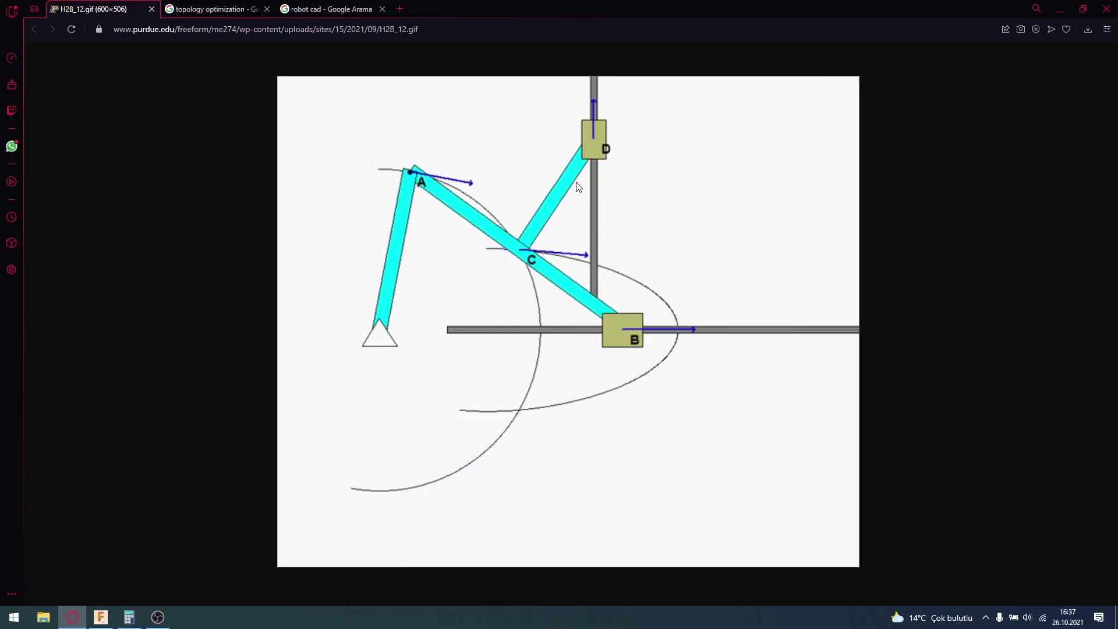
{"action": "left_click", "coordinate": [101, 617]}
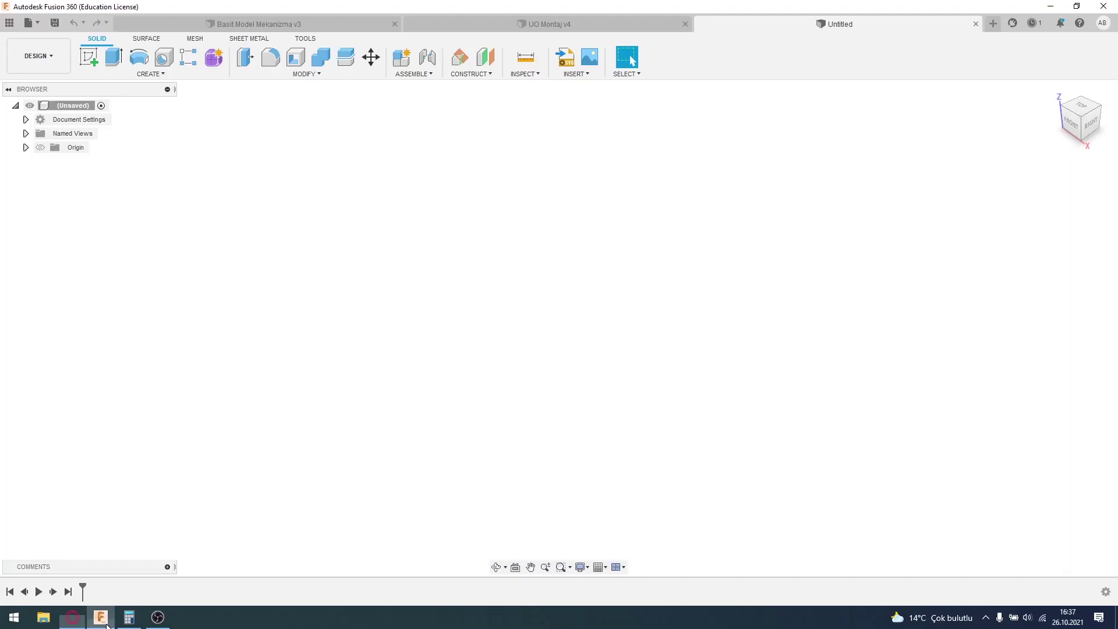
- Open the Basit Model Mekanizma v3 design and roll its timeline back so only Origin remains
{"action": "left_click", "coordinate": [251, 27]}
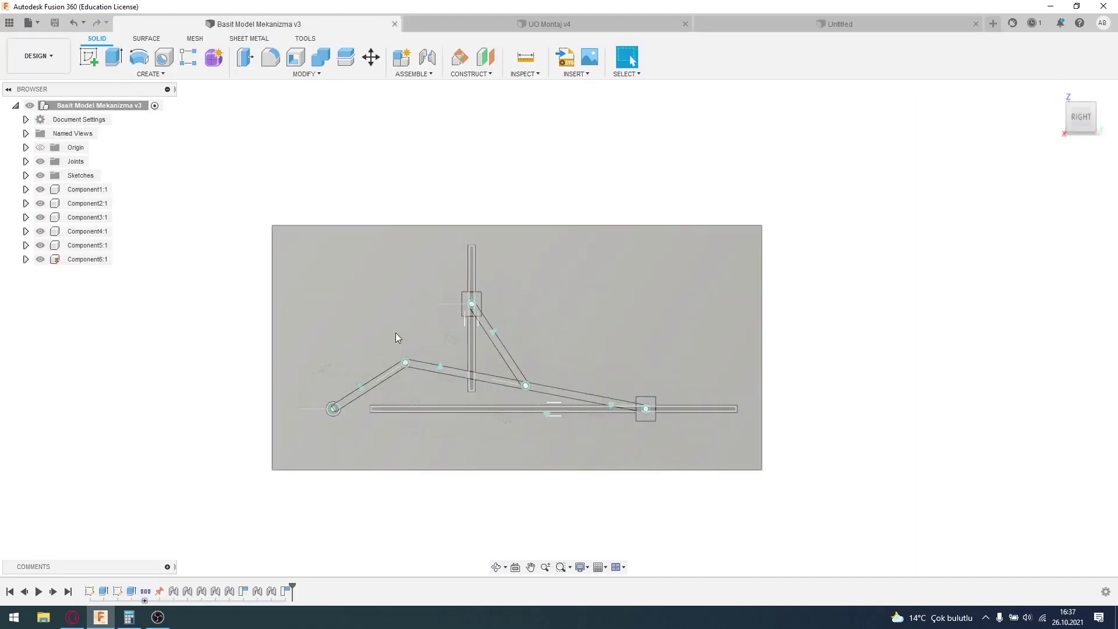
{"action": "middle_click_drag", "start_coordinate": [396, 333], "coordinate": [505, 280]}
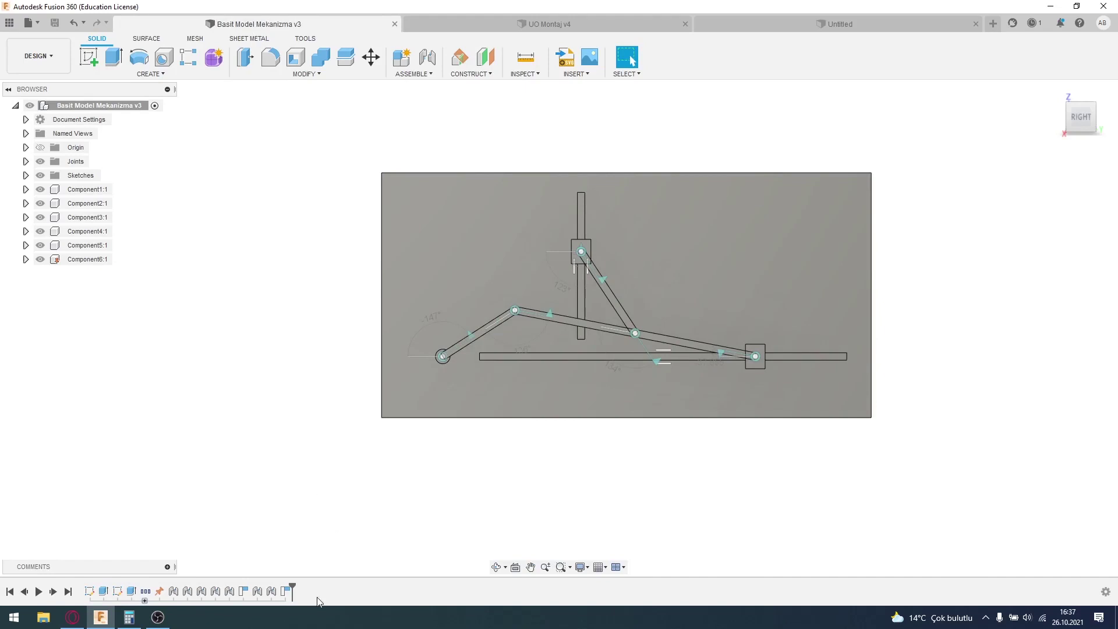
{"action": "left_click_drag", "start_coordinate": [290, 587], "coordinate": [70, 594]}
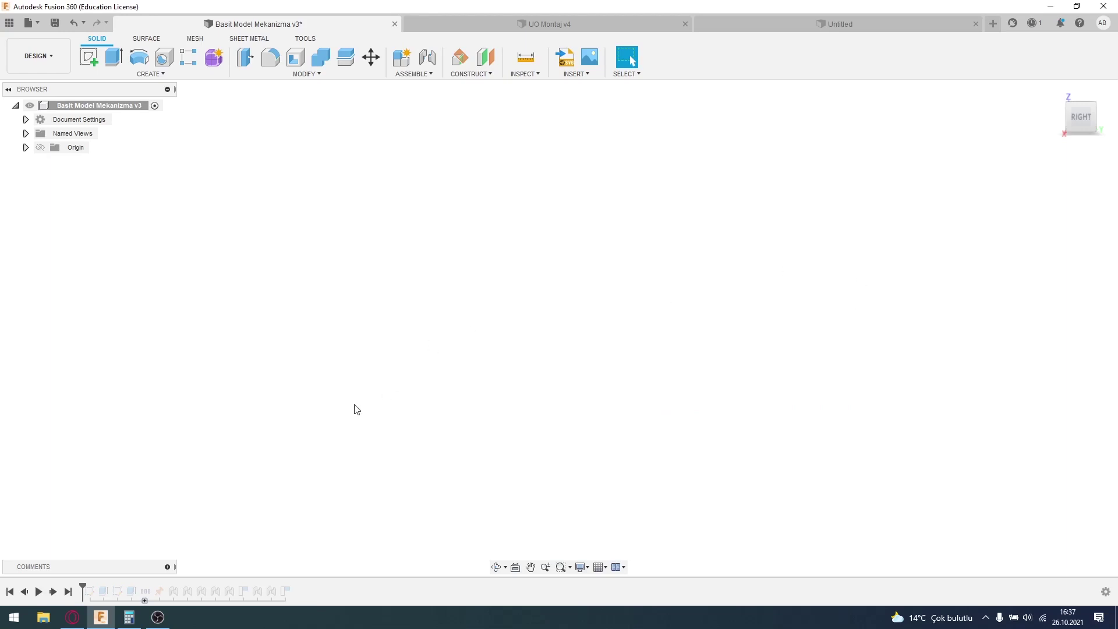
- Step the timeline to Sketch1 and review its 200 × 100 centre rectangle, then finish it
{"action": "left_click_drag", "start_coordinate": [83, 588], "coordinate": [96, 592]}
{"action": "left_click", "coordinate": [91, 595]}
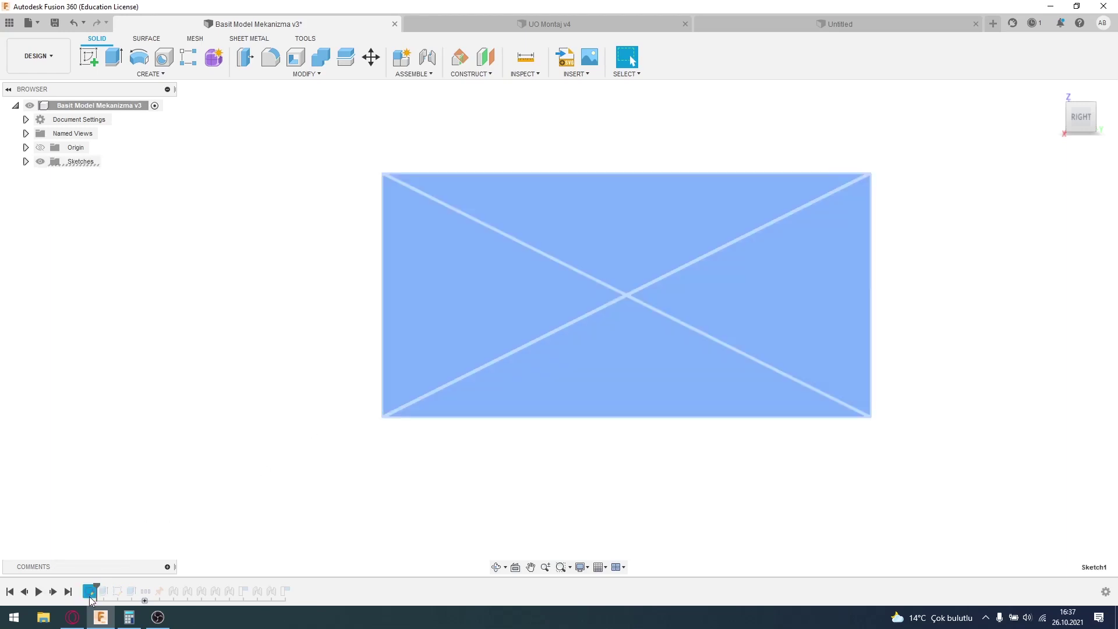
{"action": "right_click", "coordinate": [90, 596]}
{"action": "left_click", "coordinate": [138, 481]}
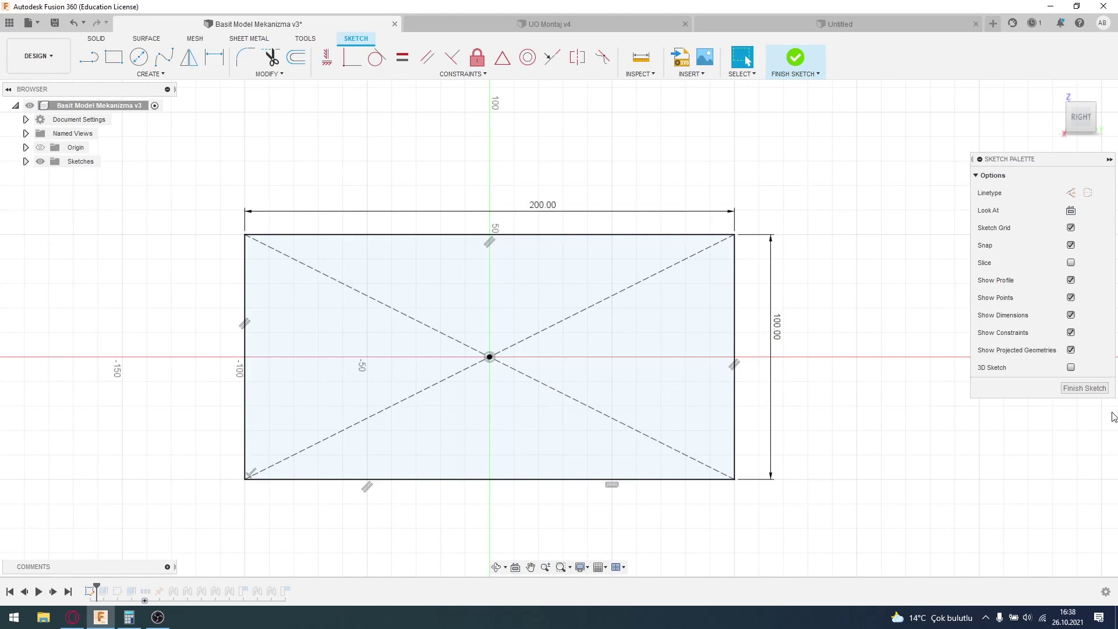
{"action": "left_click", "coordinate": [1093, 395]}
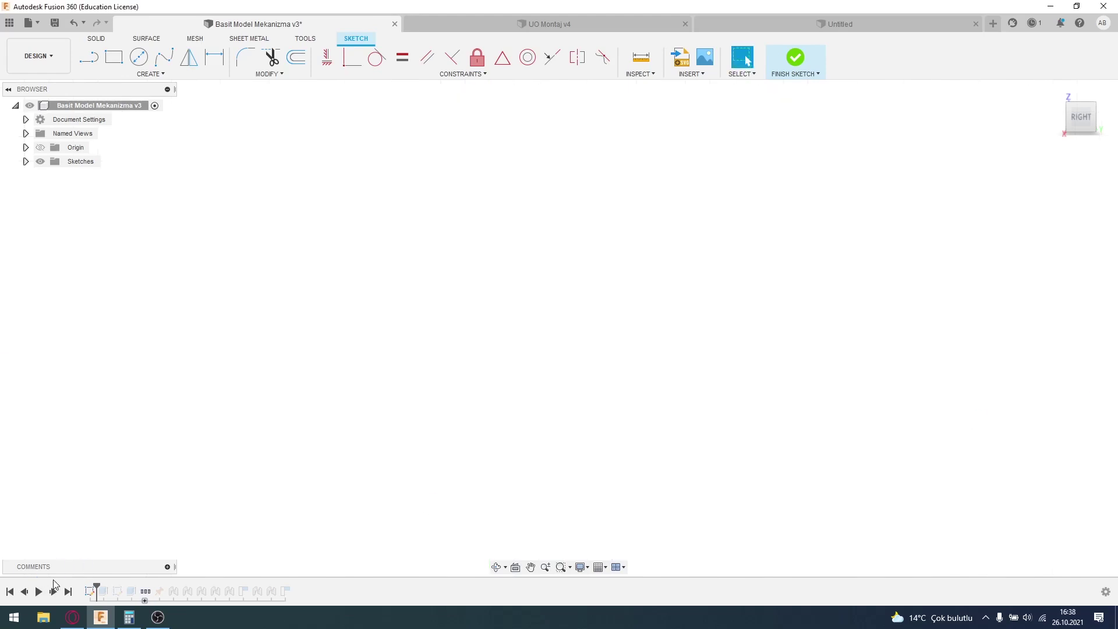
- Replay the history through Extrude1 and orbit to view the base plate at an angle
{"action": "left_click_drag", "start_coordinate": [114, 585], "coordinate": [112, 584]}
{"action": "left_click", "coordinate": [103, 592]}
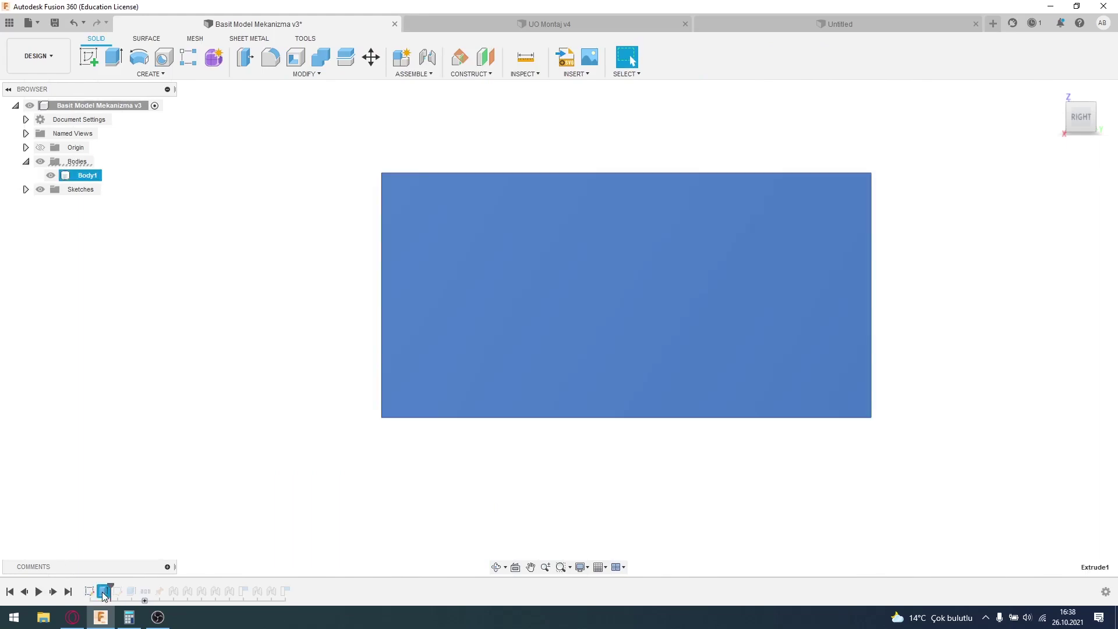
{"action": "mouse_move", "coordinate": [183, 344]}
{"action": "middle_mouse_down", "text": "shift"}
{"action": "mouse_move", "coordinate": [369, 392]}
{"action": "mouse_move", "coordinate": [425, 212]}
{"action": "middle_mouse_up", "text": "shift"}
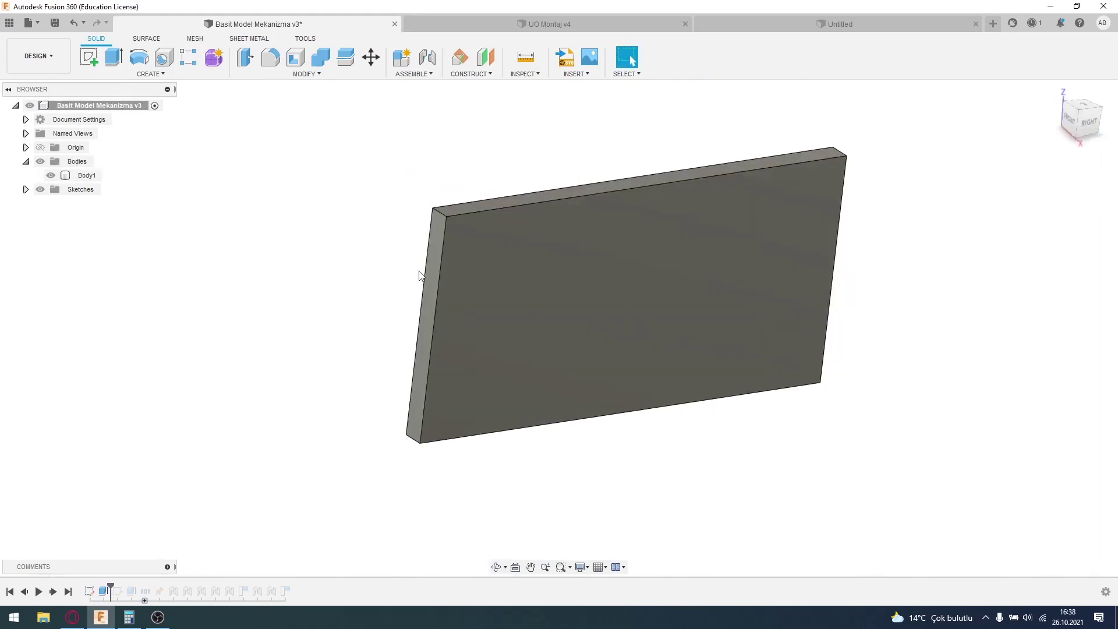
- Measure the plate's 10 mm thickness edge and its 20000 mm² front face
{"action": "key", "text": "i"}
{"action": "left_click", "coordinate": [444, 217]}
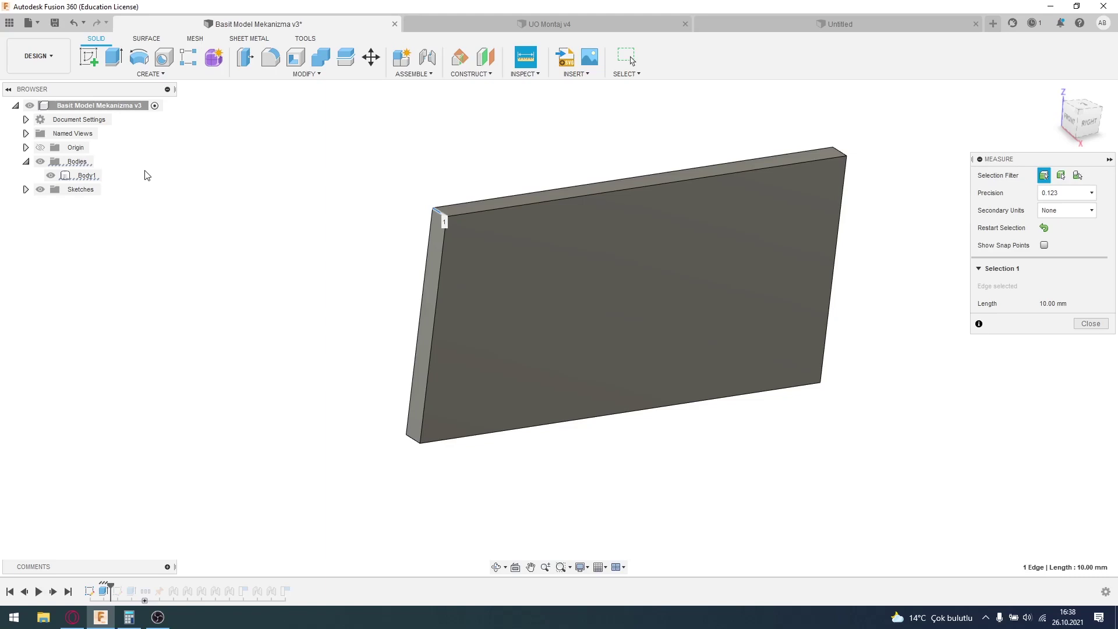
{"action": "left_click", "coordinate": [120, 530]}
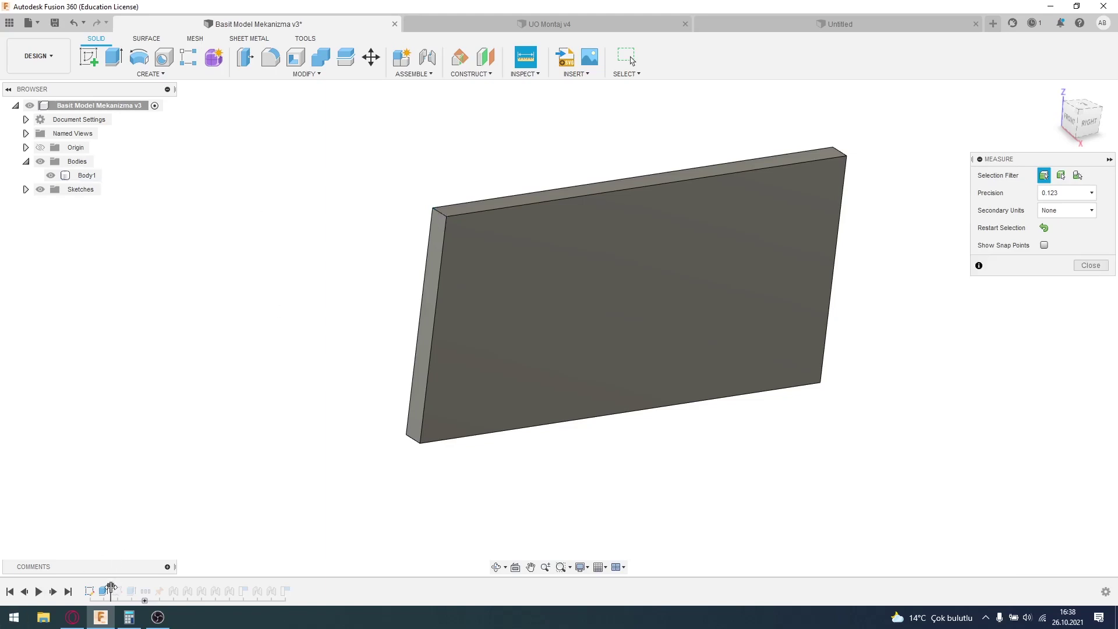
{"action": "key", "text": "Escape"}
{"action": "left_click", "coordinate": [531, 324]}
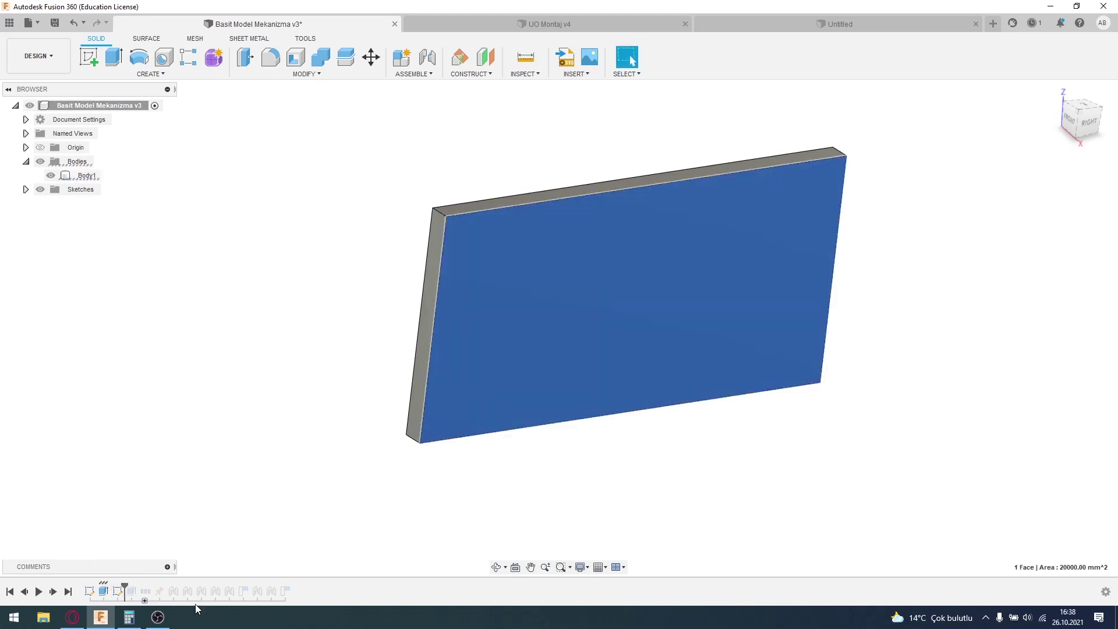
- Edit Sketch2 and reposition the 150.00 slot and Ø6.00 hole dimension labels
{"action": "left_click", "coordinate": [248, 426]}
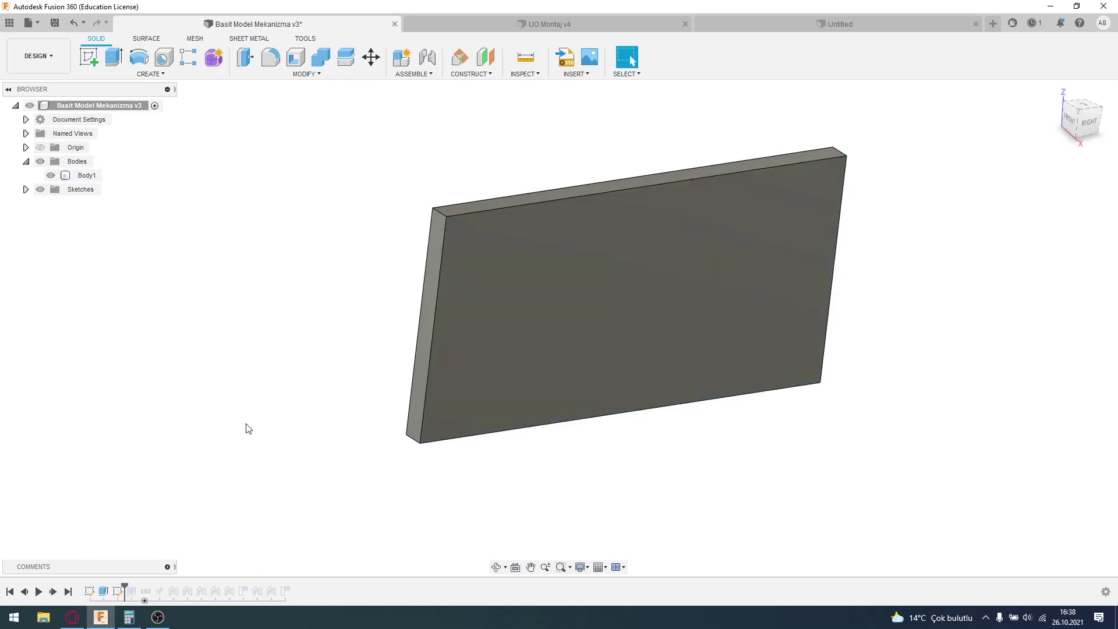
{"action": "right_click", "coordinate": [117, 591]}
{"action": "left_click", "coordinate": [165, 471]}
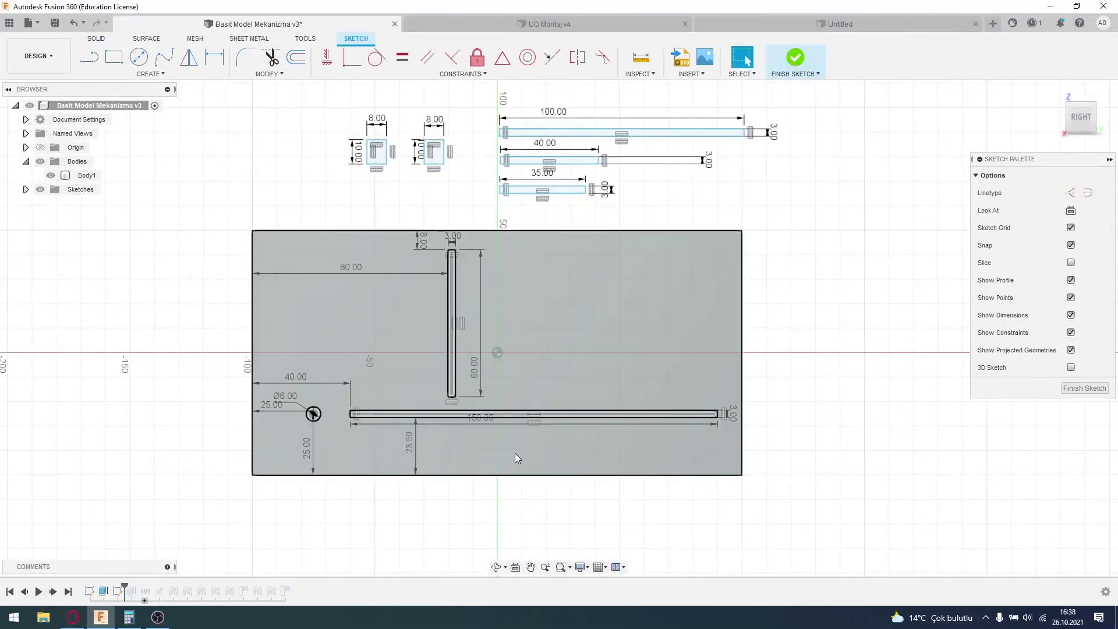
{"action": "scroll", "coordinate": [515, 454], "scroll_direction": "up", "scroll_amount": 2}
{"action": "mouse_move", "coordinate": [515, 455]}
{"action": "middle_mouse_down"}
{"action": "mouse_move", "coordinate": [505, 471]}
{"action": "mouse_move", "coordinate": [525, 537]}
{"action": "middle_mouse_up"}
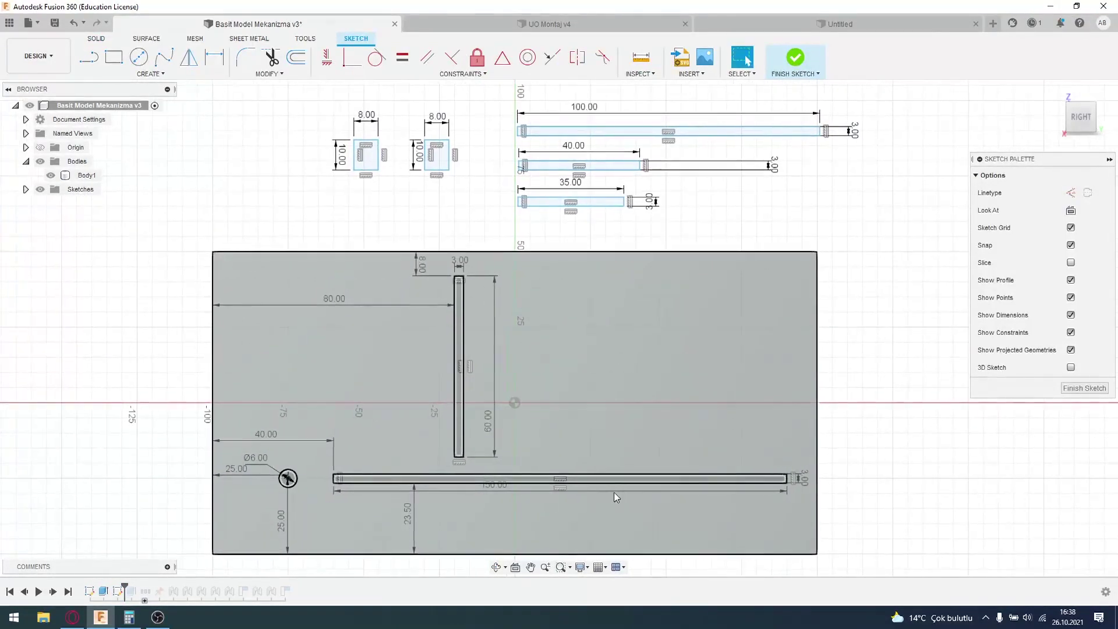
{"action": "left_click_drag", "start_coordinate": [498, 487], "coordinate": [564, 466]}
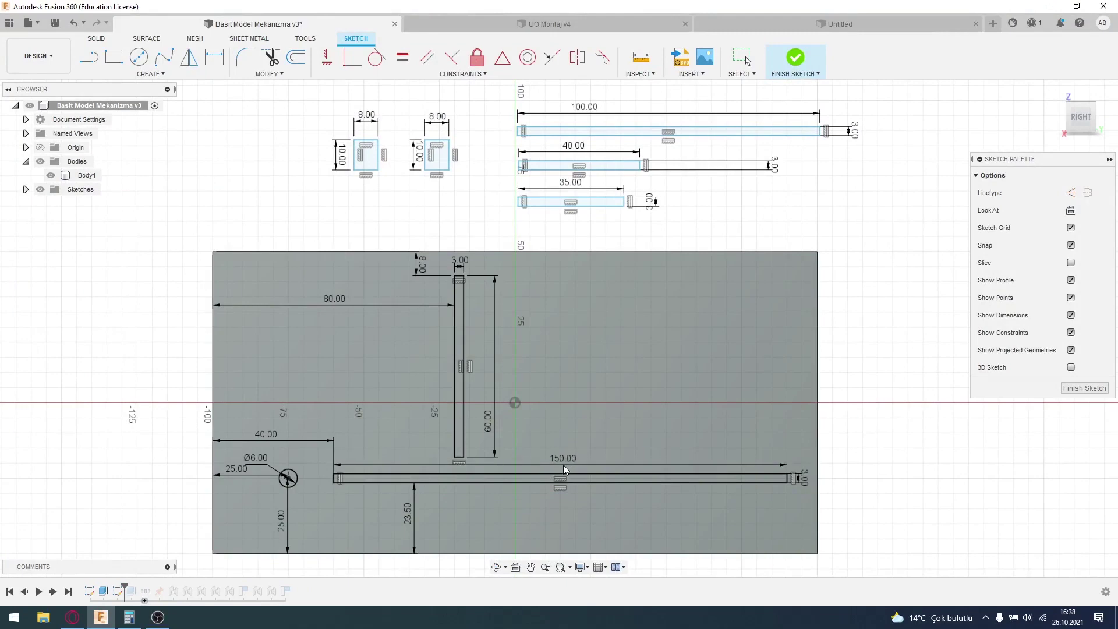
{"action": "key", "text": "Escape"}
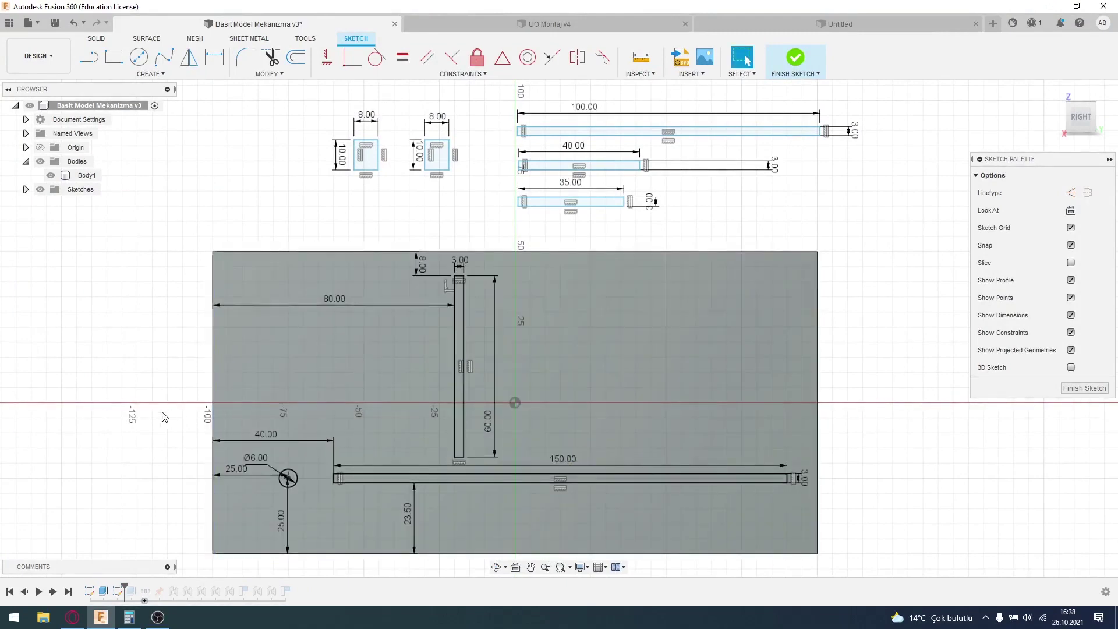
{"action": "left_click_drag", "start_coordinate": [243, 454], "coordinate": [261, 452]}
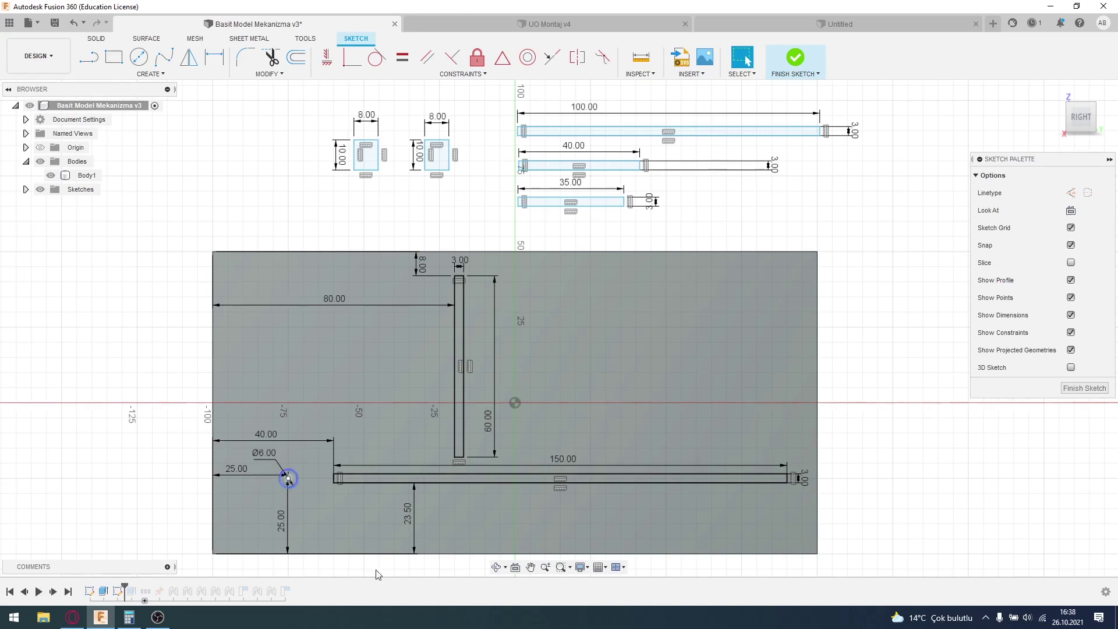
- Select the Ø6 hole, 150 and 60 mm slots, and the block and link outlines to inspect them
{"action": "left_click", "coordinate": [287, 479]}
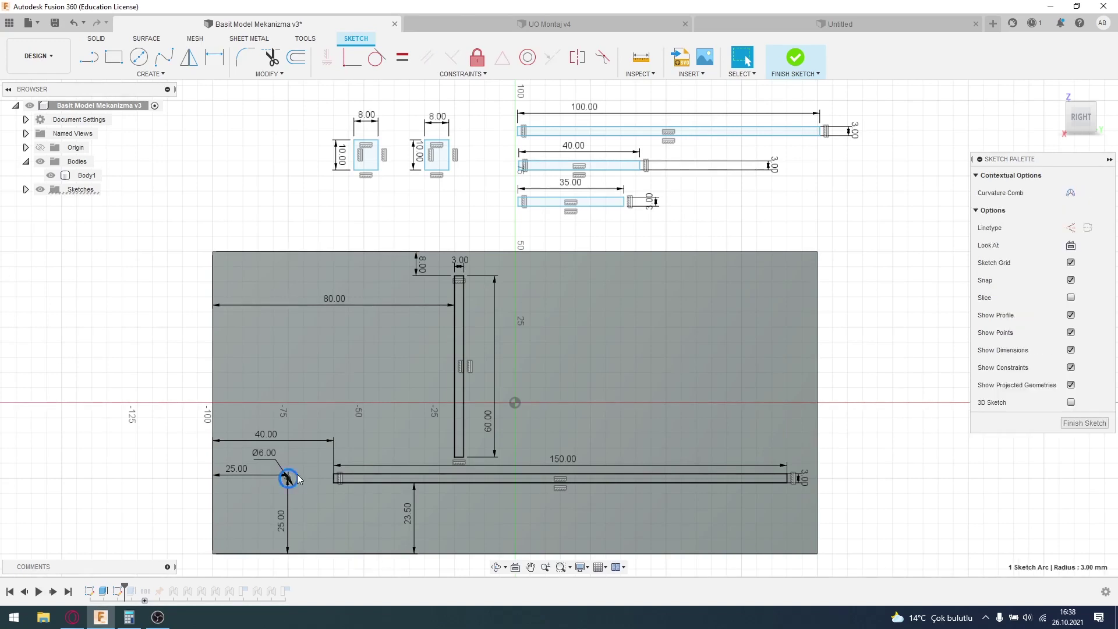
{"action": "double_click", "coordinate": [509, 483]}
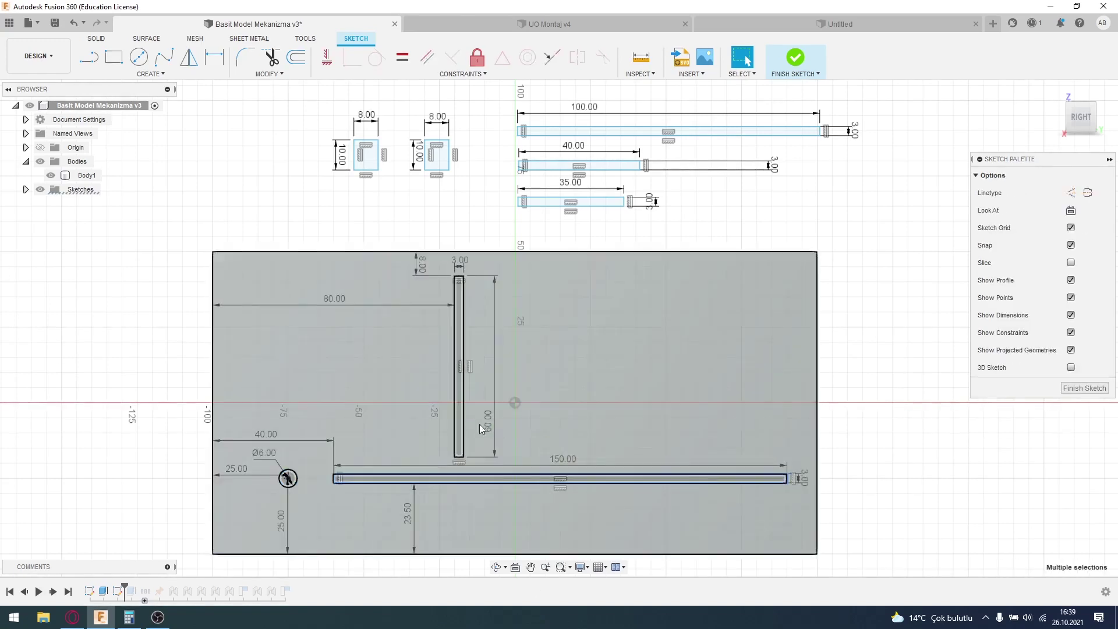
{"action": "double_click", "coordinate": [464, 419]}
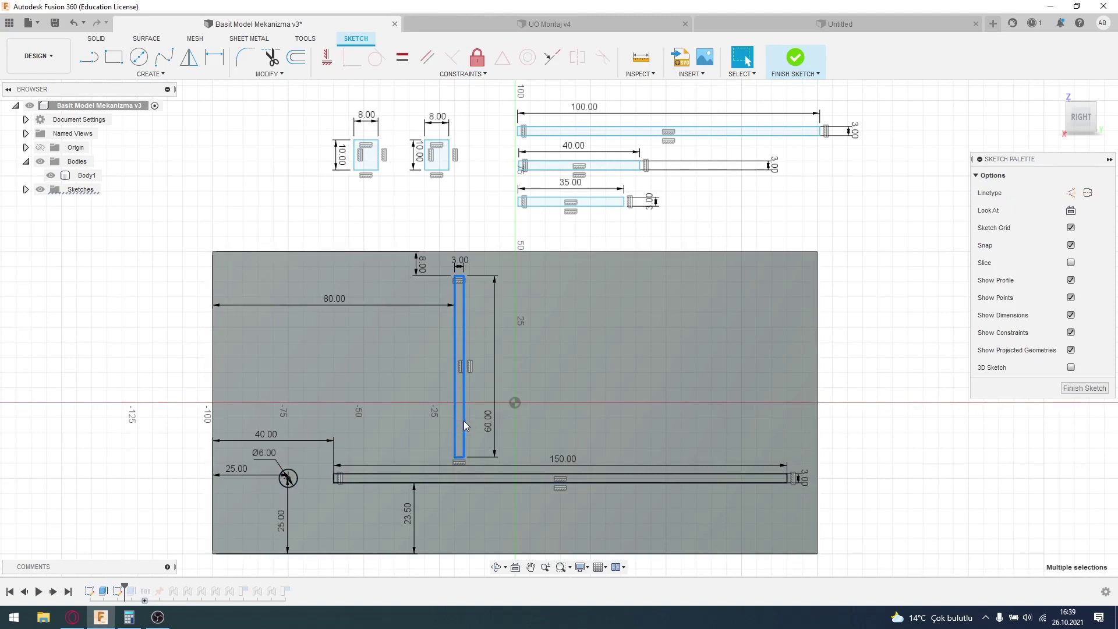
{"action": "left_click", "coordinate": [922, 523]}
{"action": "left_click_drag", "start_coordinate": [328, 105], "coordinate": [928, 227]}
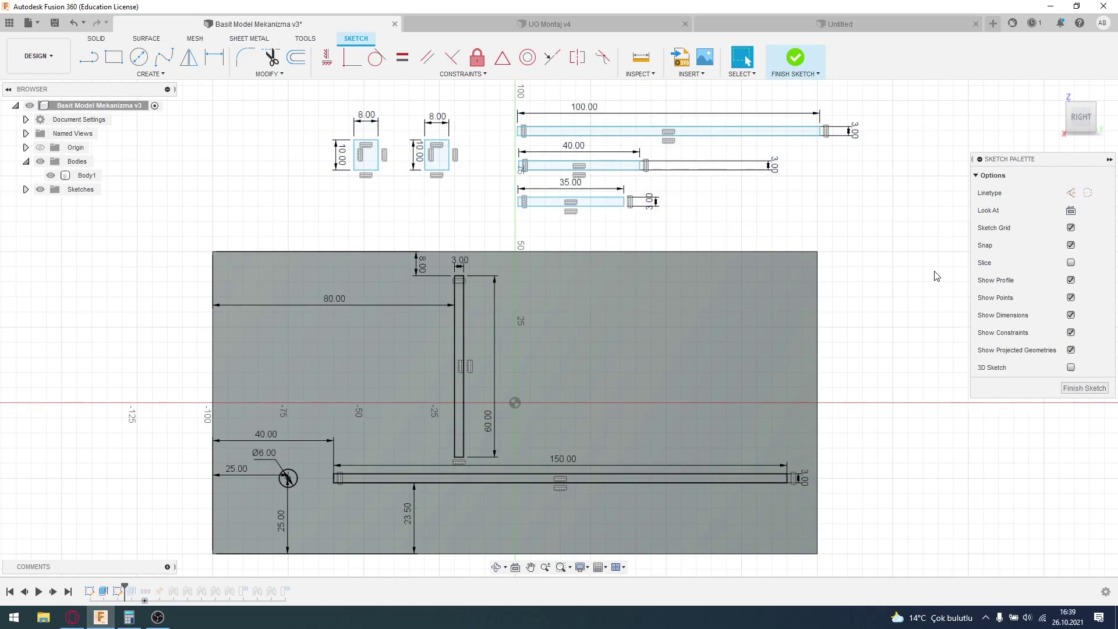
{"action": "left_click", "coordinate": [1074, 625]}
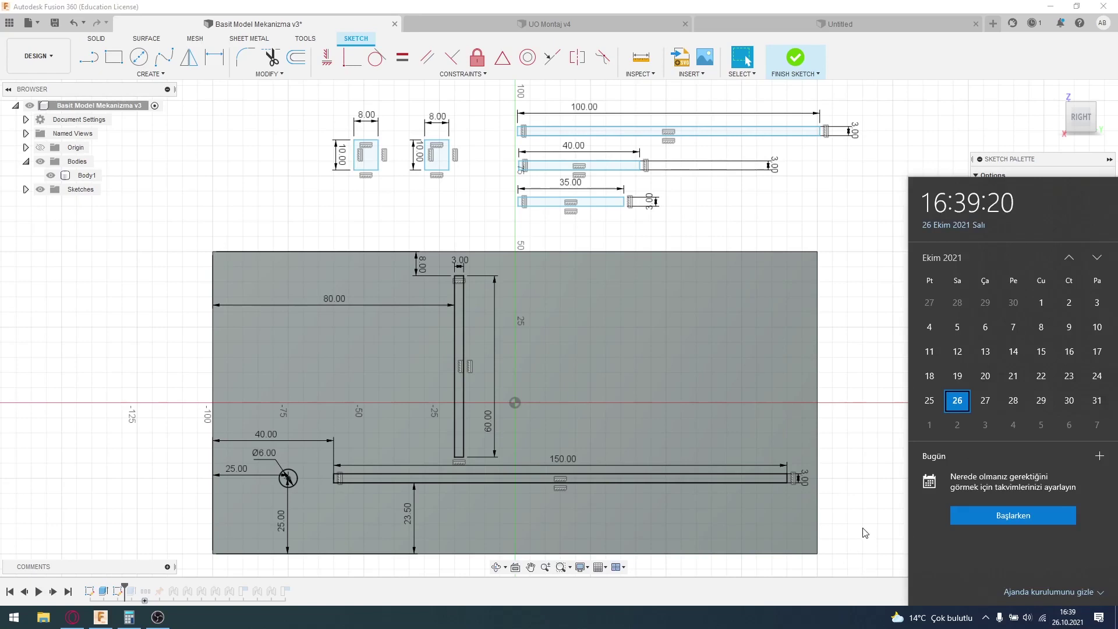
{"action": "left_click", "coordinate": [865, 530]}
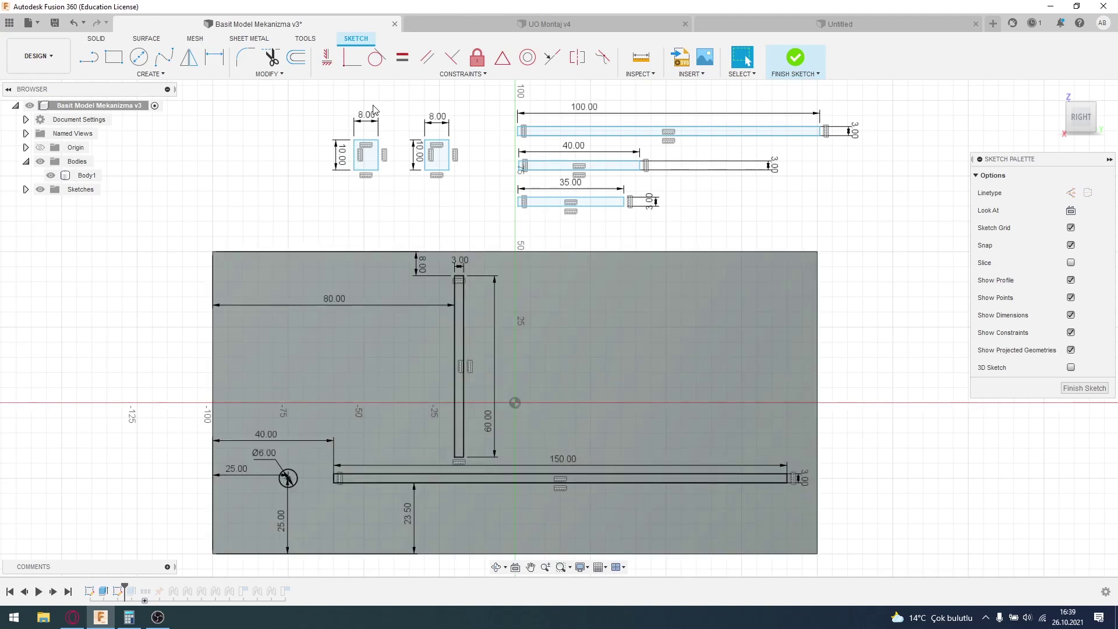
{"action": "left_click_drag", "start_coordinate": [307, 103], "coordinate": [486, 209]}
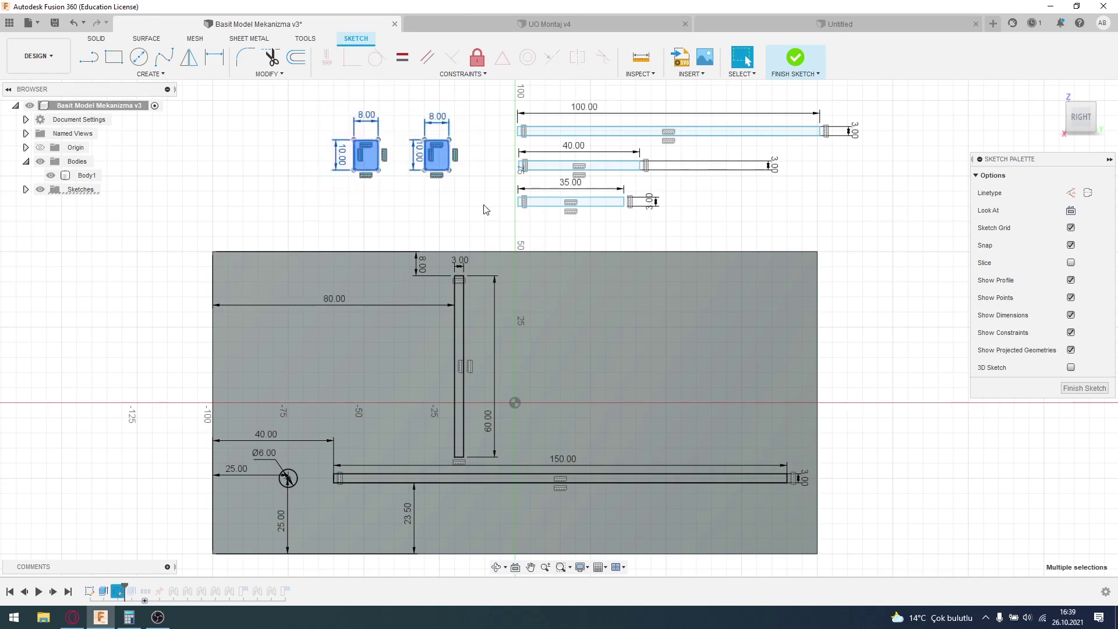
{"action": "left_click", "coordinate": [486, 209]}
{"action": "mouse_move", "coordinate": [505, 101]}
{"action": "left_mouse_down"}
{"action": "mouse_move", "coordinate": [813, 131]}
{"action": "mouse_move", "coordinate": [900, 154]}
{"action": "left_mouse_up"}
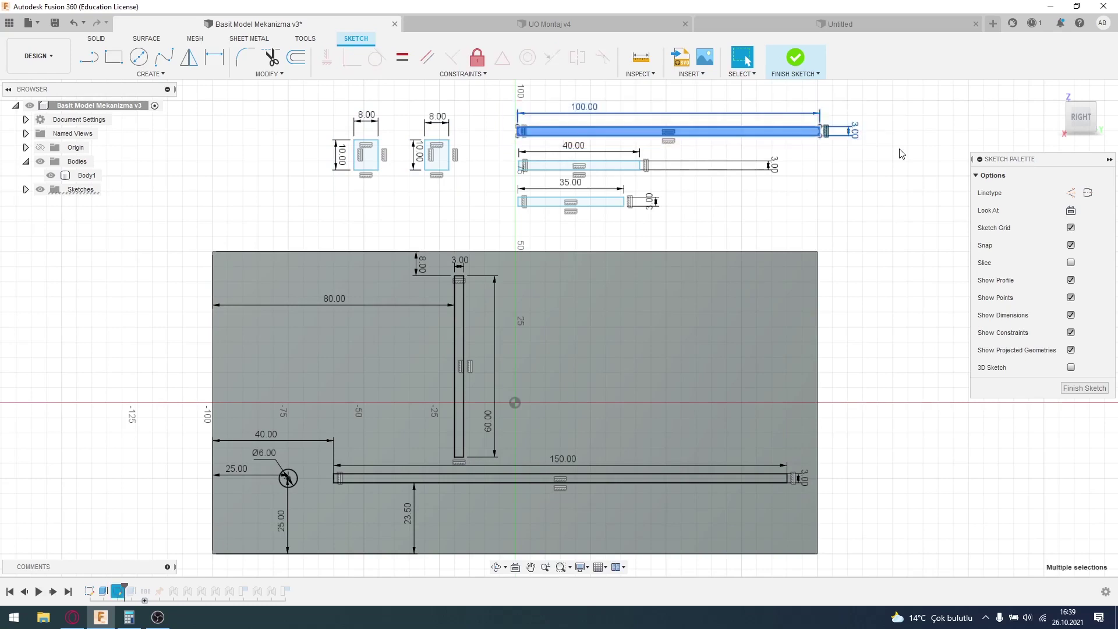
{"action": "mouse_move", "coordinate": [505, 147]}
{"action": "left_mouse_down"}
{"action": "mouse_move", "coordinate": [634, 176]}
{"action": "mouse_move", "coordinate": [722, 217]}
{"action": "left_mouse_up"}
{"action": "left_click_drag", "start_coordinate": [499, 176], "coordinate": [708, 227]}
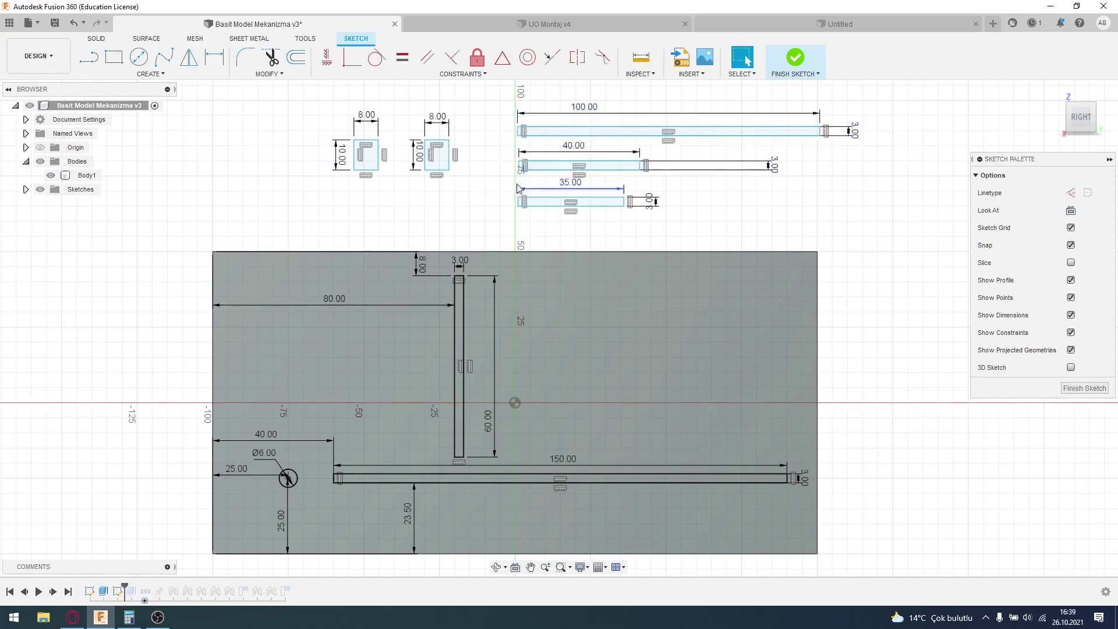
{"action": "left_click", "coordinate": [709, 227]}
- Reposition the three 25.00 dimensions neatly around the Ø6 circle
{"action": "left_click_drag", "start_coordinate": [228, 468], "coordinate": [243, 477]}
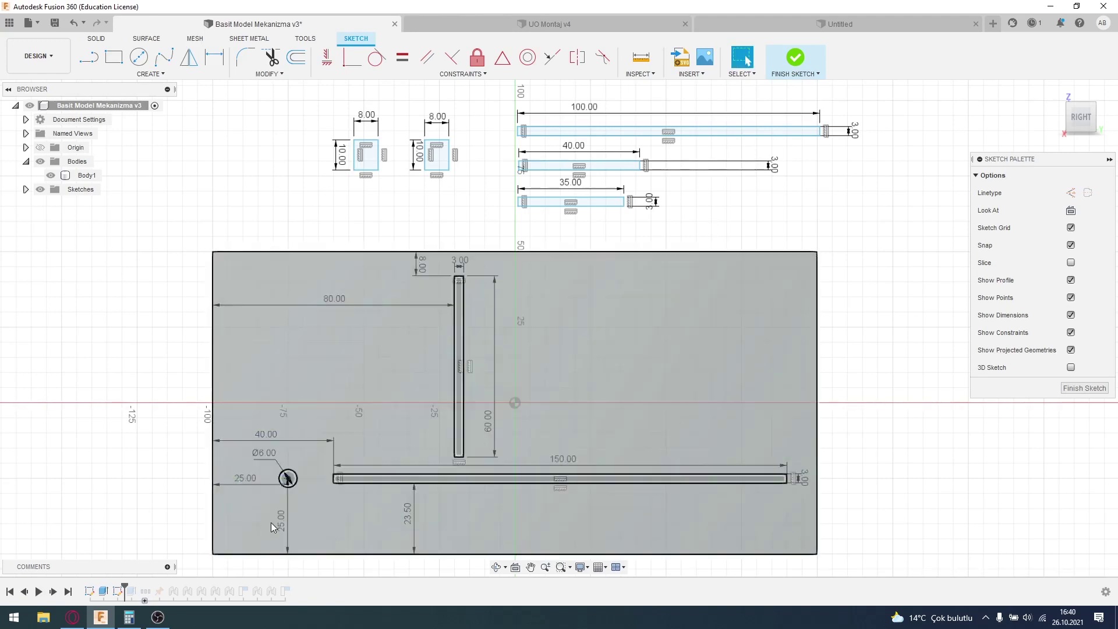
{"action": "left_click_drag", "start_coordinate": [271, 522], "coordinate": [288, 524]}
{"action": "left_click_drag", "start_coordinate": [251, 479], "coordinate": [256, 473]}
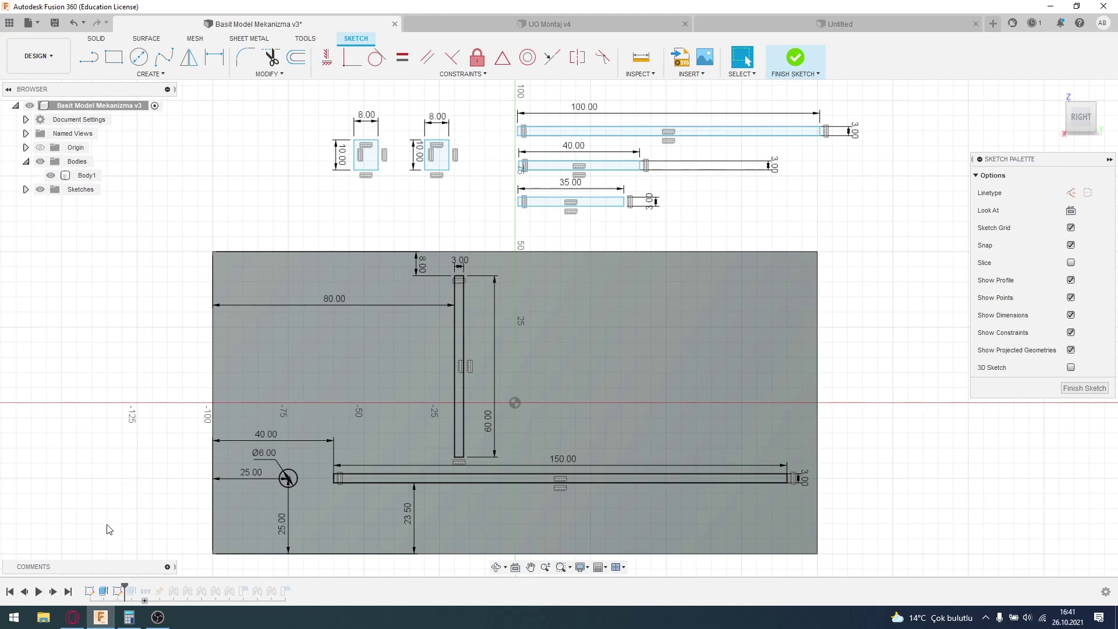
{"action": "left_click", "coordinate": [157, 619]}
{"action": "left_click", "coordinate": [157, 621]}
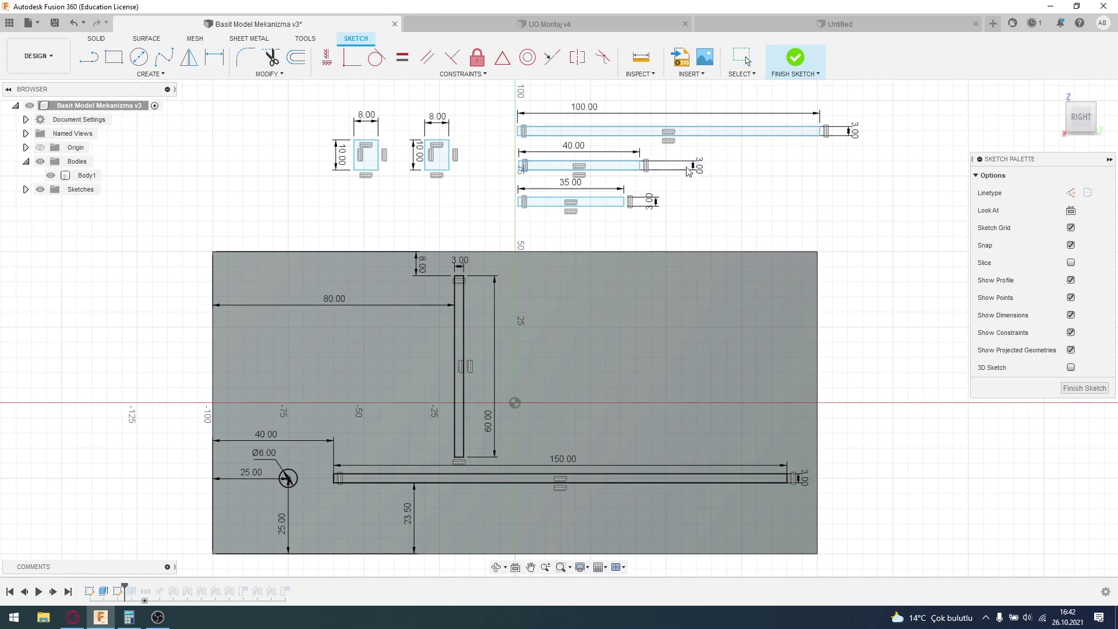
- Move the 3.00 dimensions beside the 40.00 and 35.00 bars and check the 23.50 dimension
{"action": "left_click_drag", "start_coordinate": [772, 169], "coordinate": [648, 167]}
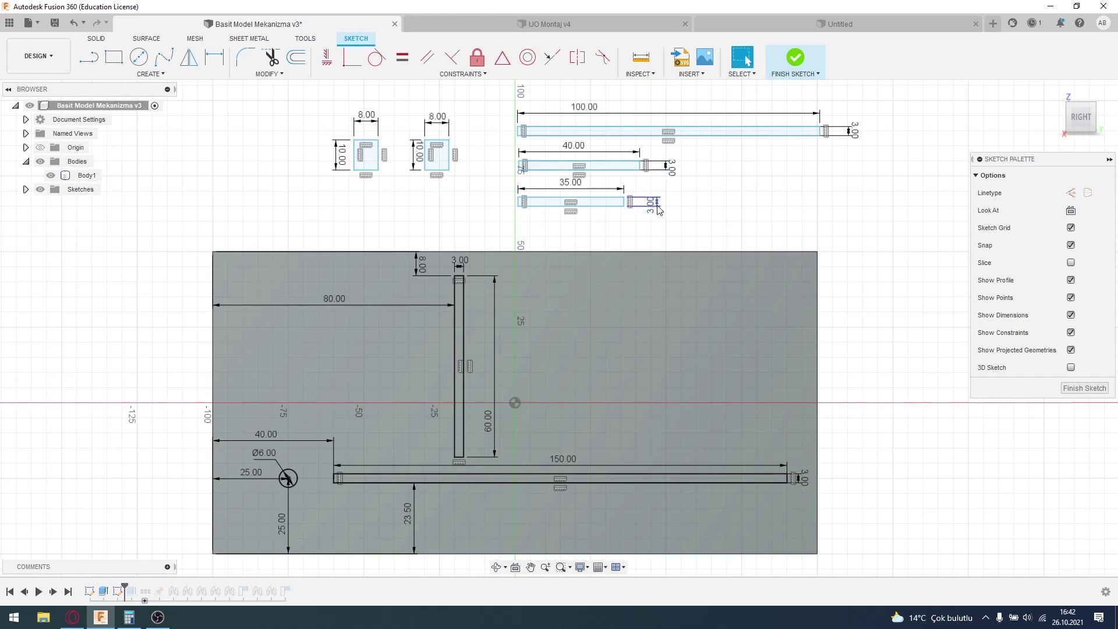
{"action": "left_click_drag", "start_coordinate": [658, 211], "coordinate": [657, 225]}
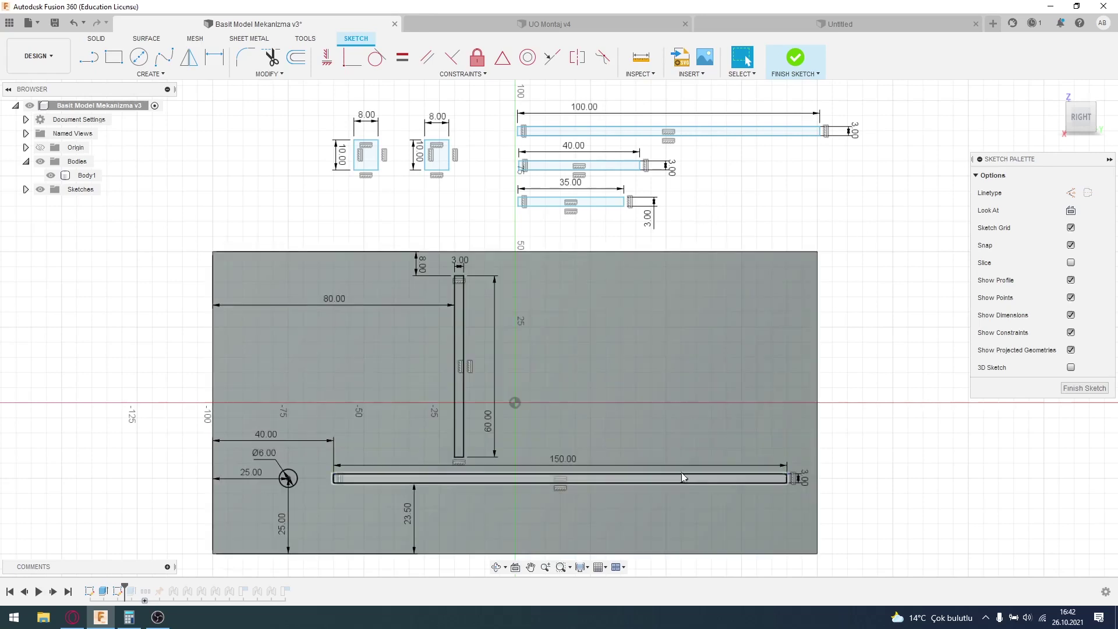
{"action": "left_click", "coordinate": [409, 515]}
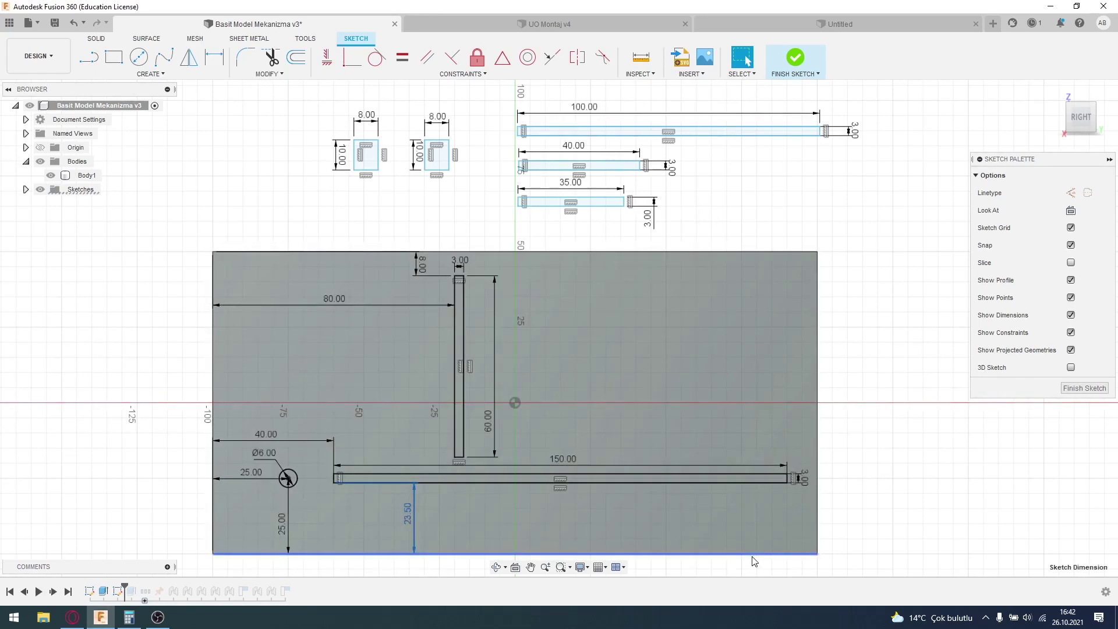
{"action": "left_click", "coordinate": [934, 503]}
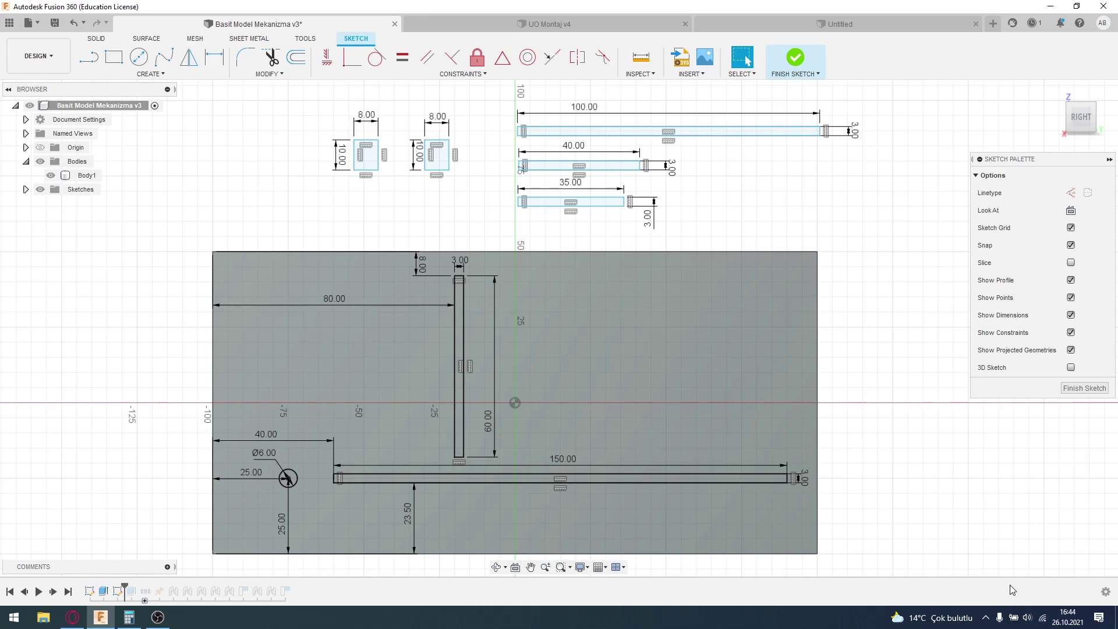
- Check the Windows date and time calendar while the slot-and-link sketch stays open
{"action": "left_click", "coordinate": [1067, 617]}
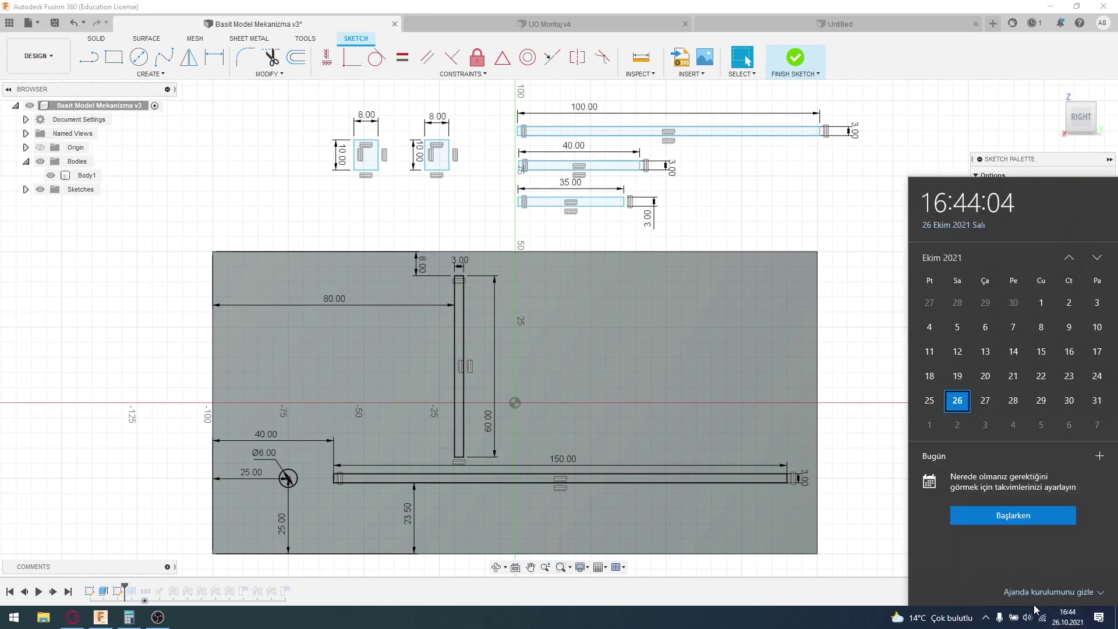
{"action": "left_click", "coordinate": [902, 401]}
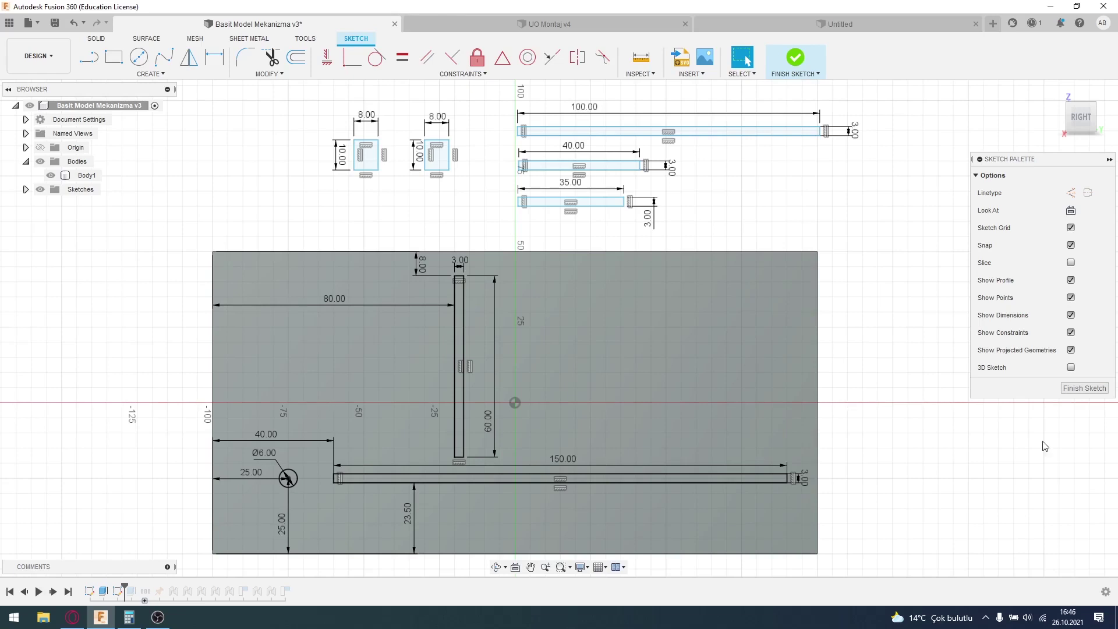
{"action": "left_click", "coordinate": [1068, 617]}
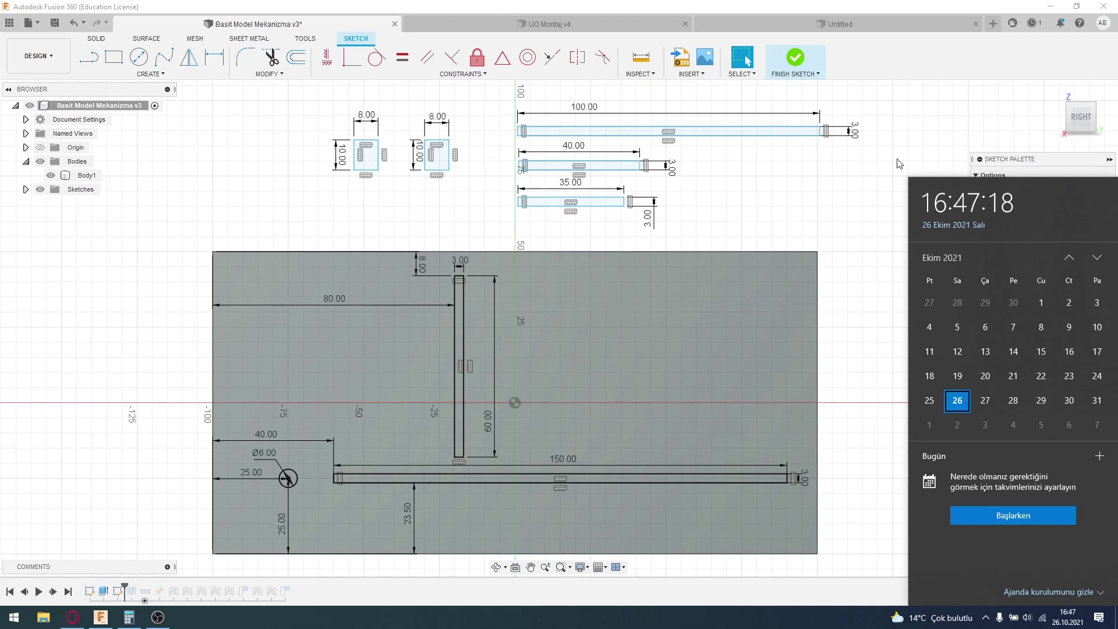
- Measure the plate's top edge at 200.00 mm and its right edge at 100.00 mm
{"action": "left_click", "coordinate": [434, 209]}
{"action": "key", "text": "i"}
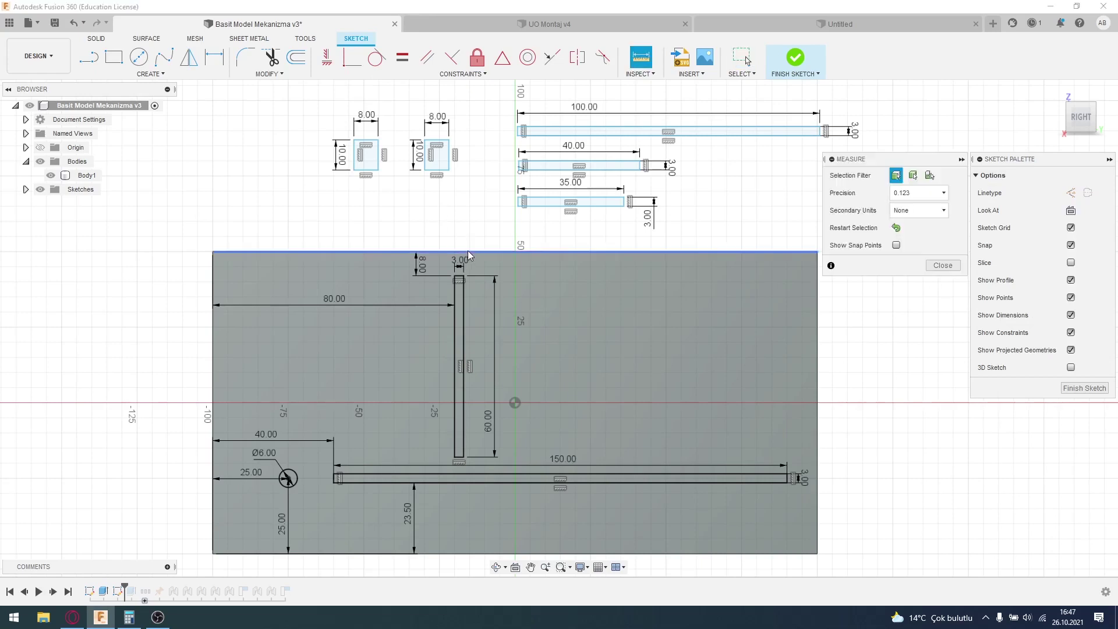
{"action": "left_click", "coordinate": [469, 253]}
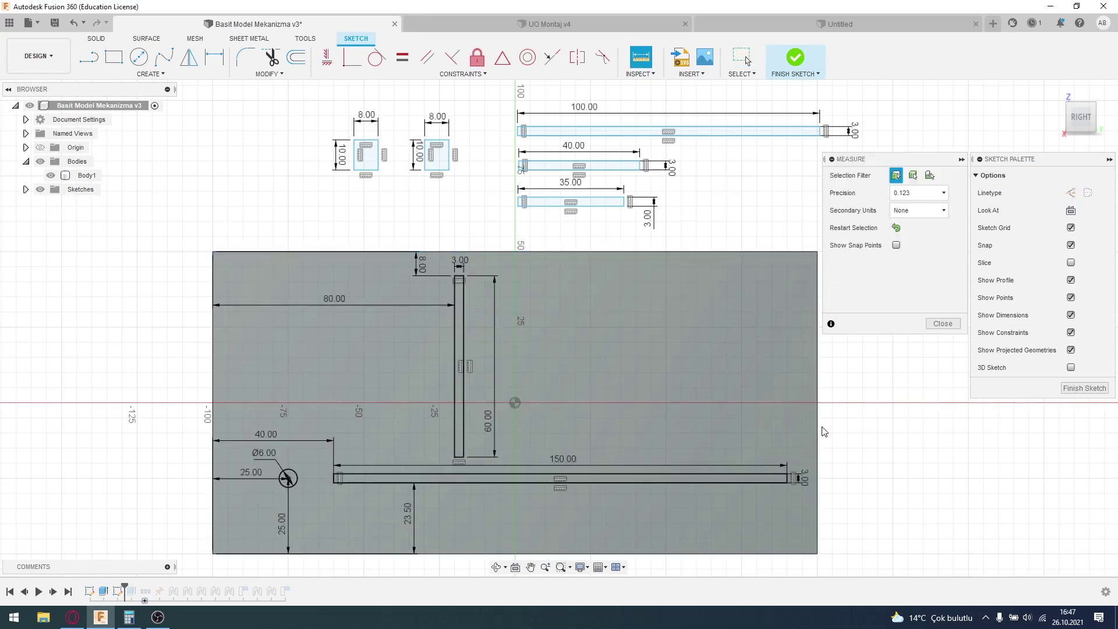
{"action": "left_click", "coordinate": [819, 431]}
{"action": "left_click", "coordinate": [862, 431]}
{"action": "left_click", "coordinate": [939, 324]}
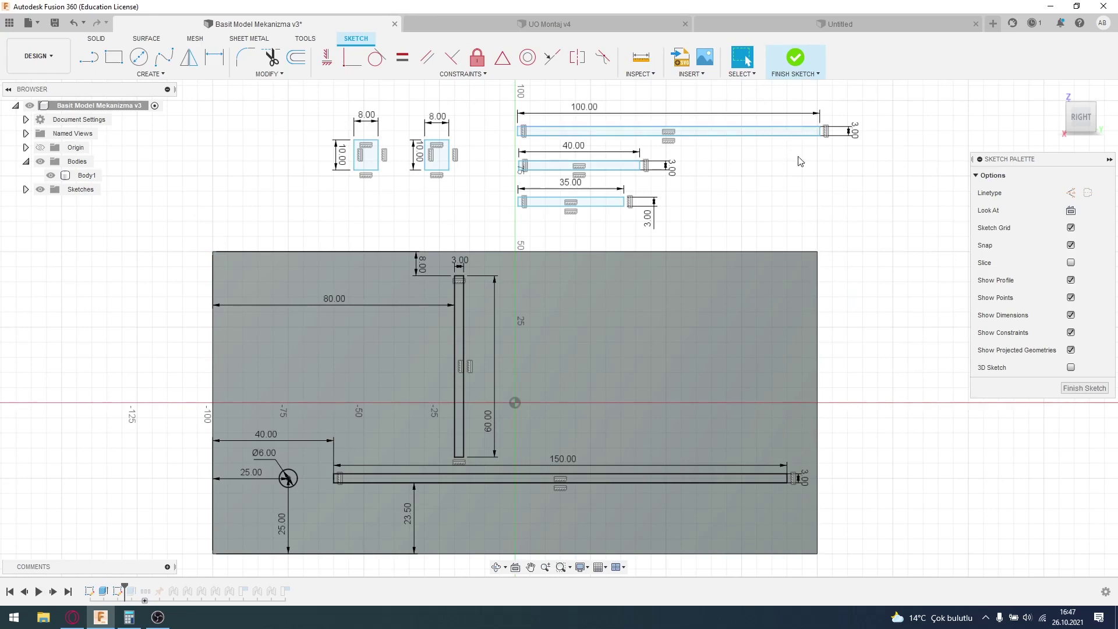
- Inspect the 100.00 and 35.00 link outlines and the 8×10 block profiles, then show the SOLID tools
{"action": "double_click", "coordinate": [798, 135]}
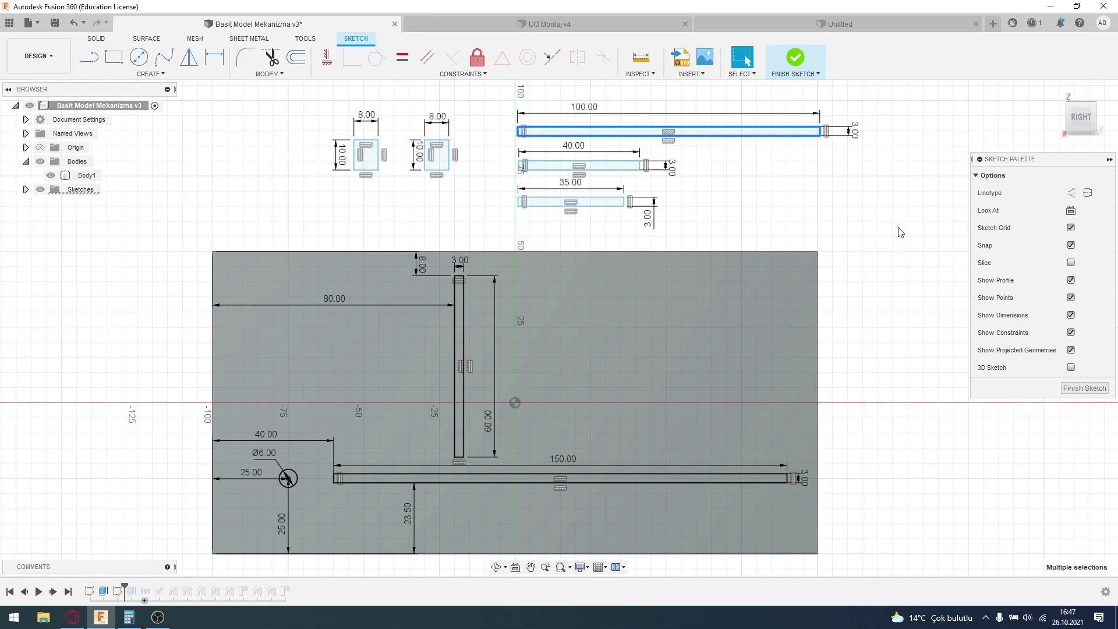
{"action": "left_click", "coordinate": [633, 170]}
{"action": "double_click", "coordinate": [602, 207]}
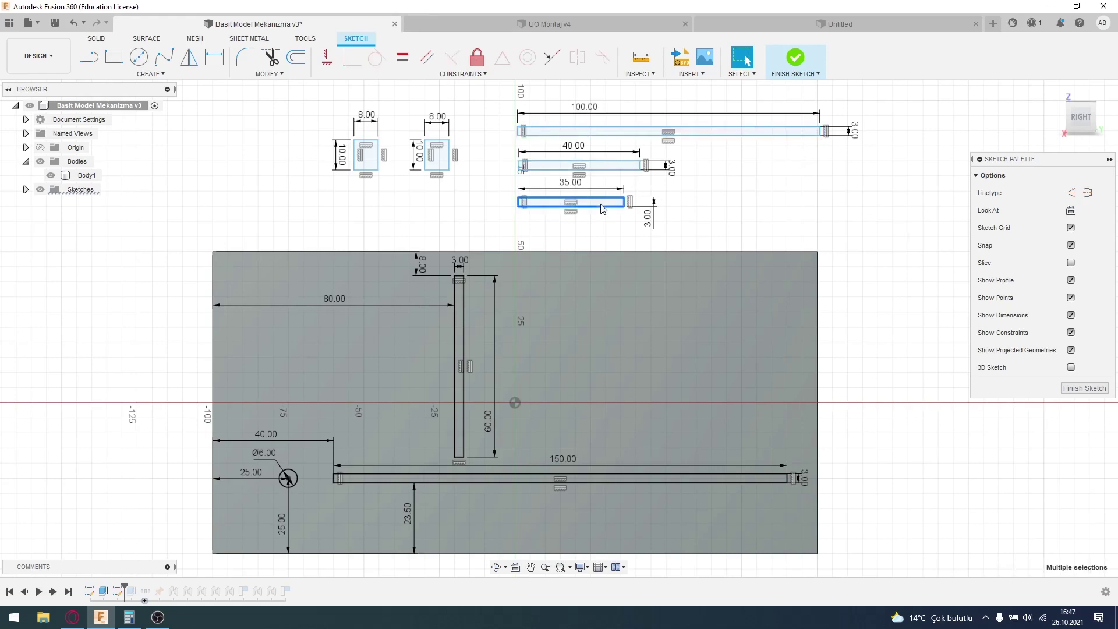
{"action": "left_click", "coordinate": [437, 156]}
{"action": "left_click", "coordinate": [366, 156]}
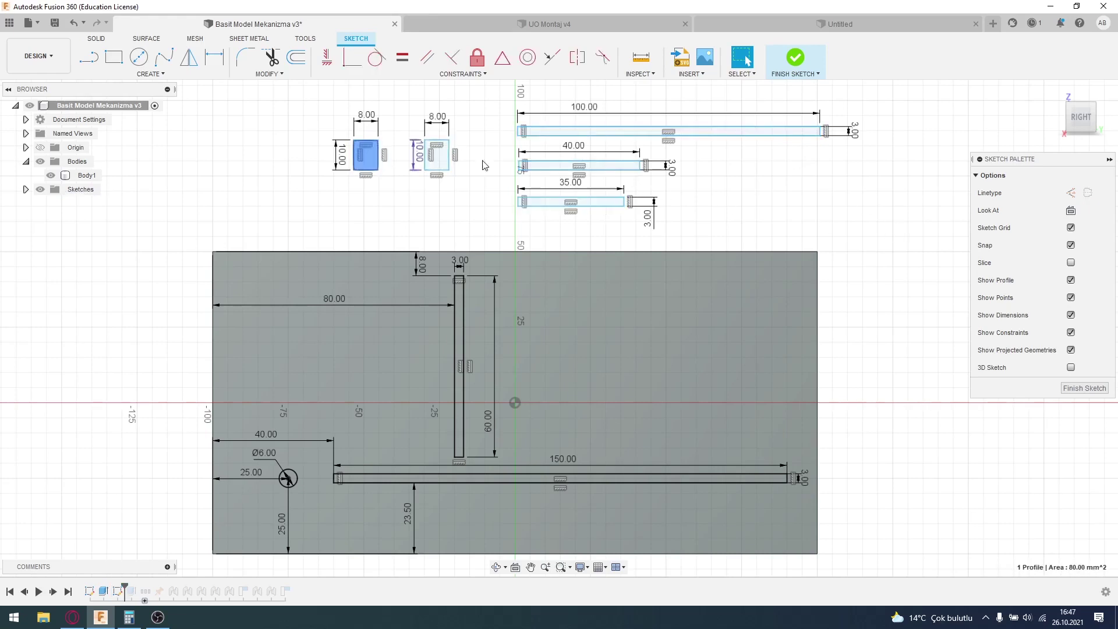
{"action": "left_click", "coordinate": [572, 132]}
{"action": "left_click", "coordinate": [600, 190]}
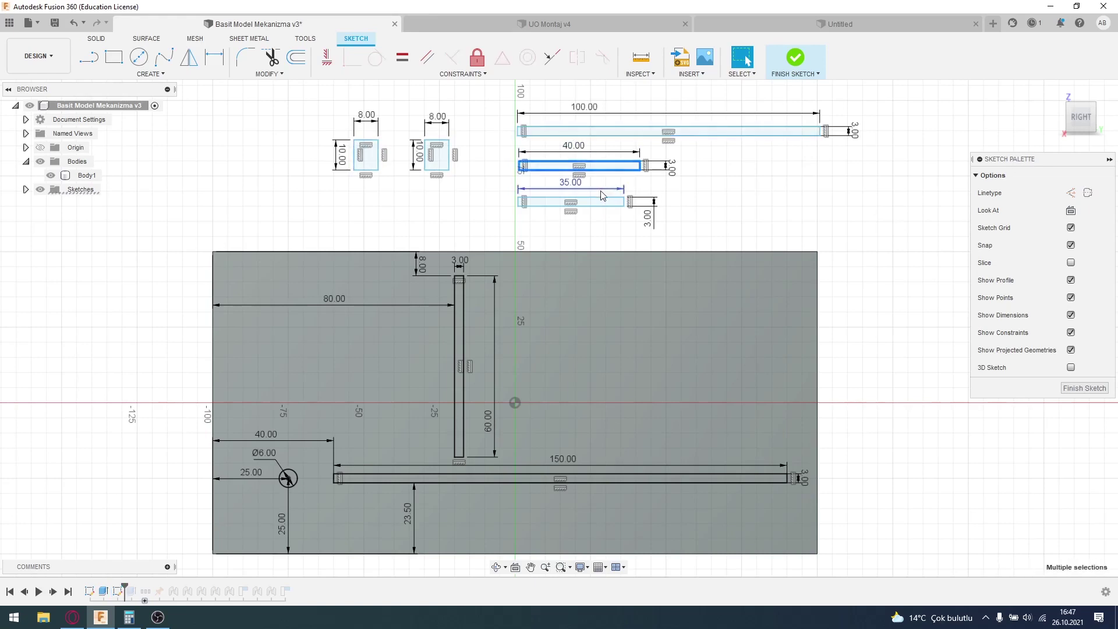
{"action": "double_click", "coordinate": [449, 156]}
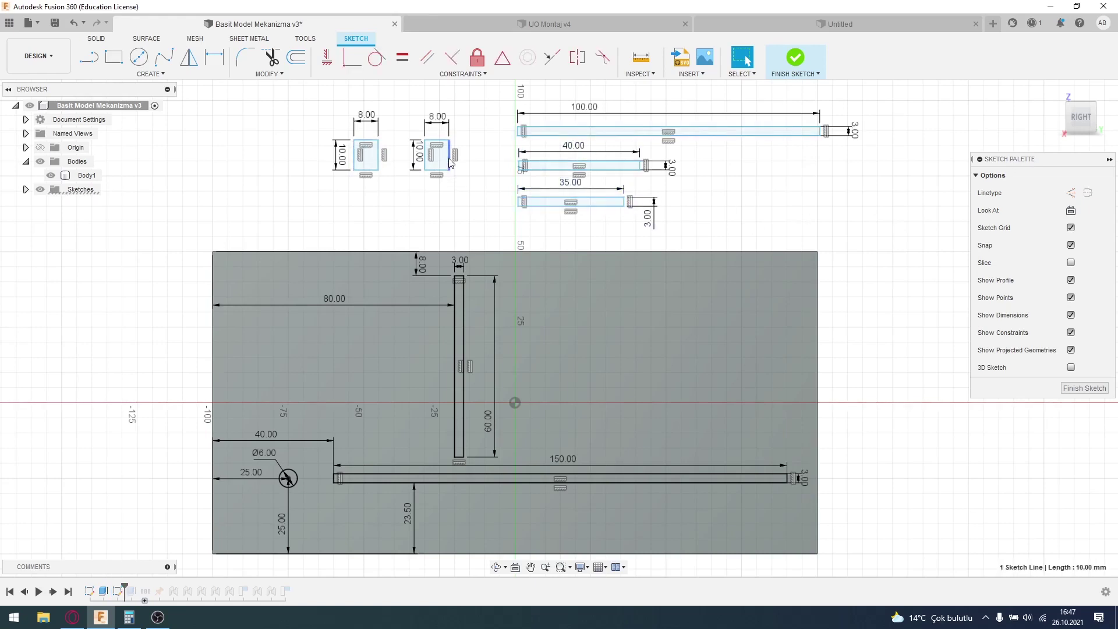
{"action": "double_click", "coordinate": [379, 156]}
{"action": "left_click", "coordinate": [571, 199], "text": "ctrl"}
{"action": "left_click", "coordinate": [822, 203]}
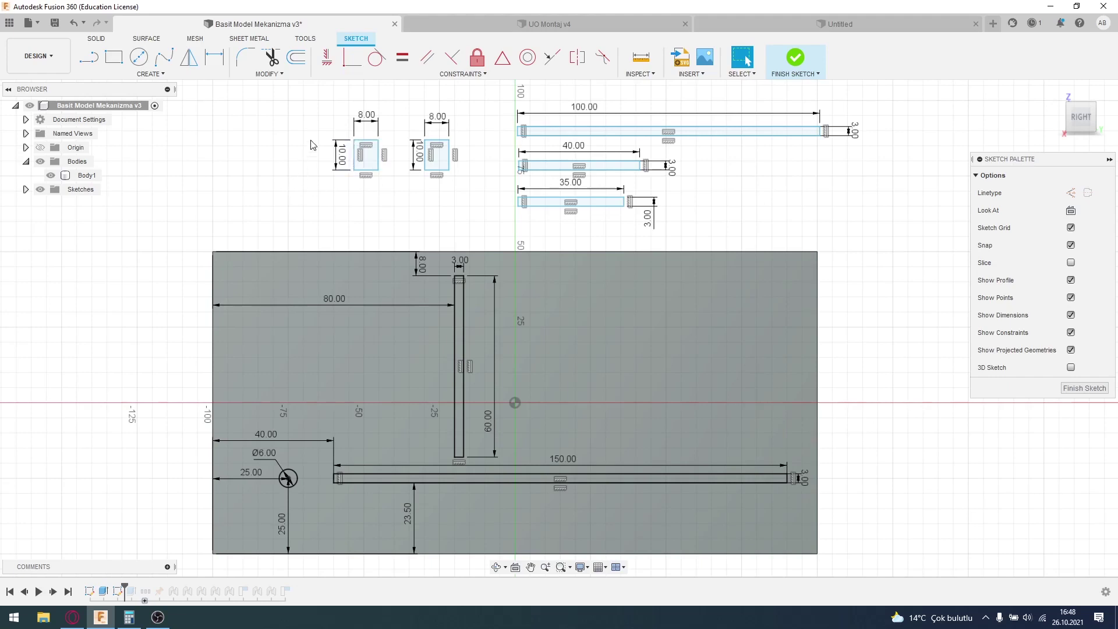
{"action": "left_click", "coordinate": [96, 38]}
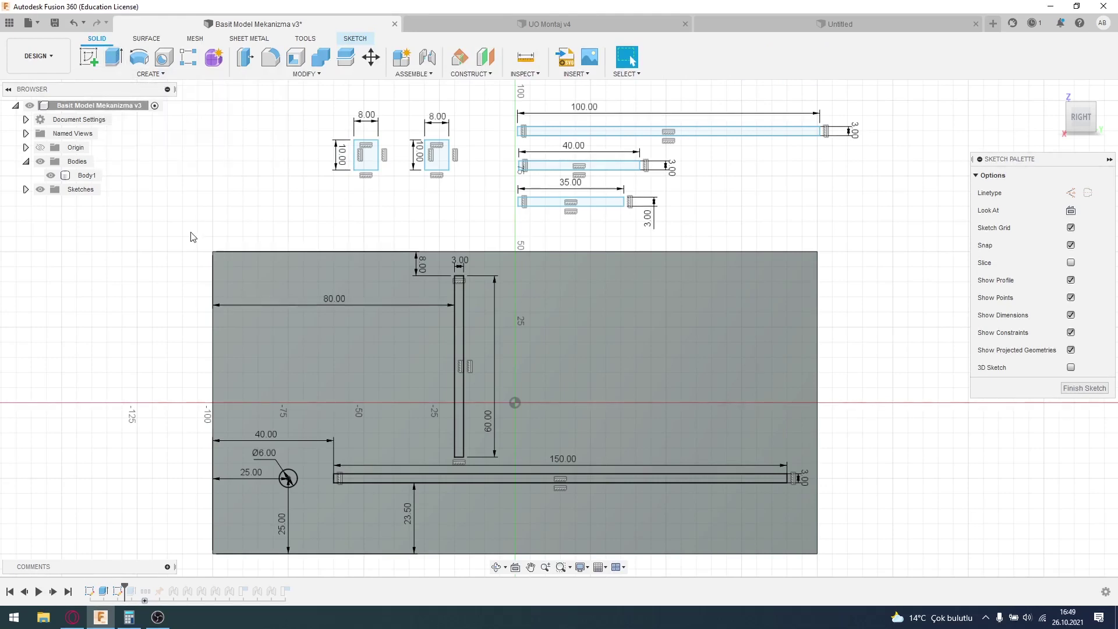
- Pick eight block, slot, link and hole profiles for Extrude, then cancel and reopen the sketch
{"action": "key", "text": "e"}
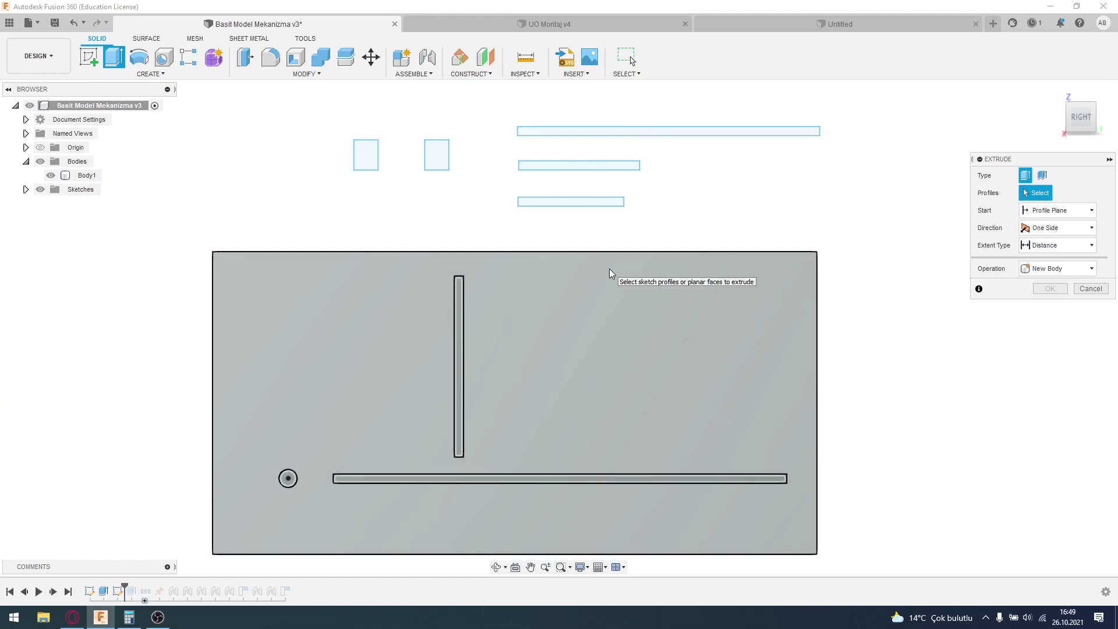
{"action": "left_click", "coordinate": [362, 155]}
{"action": "left_click", "coordinate": [438, 160]}
{"action": "left_click", "coordinate": [544, 131]}
{"action": "left_click", "coordinate": [612, 165]}
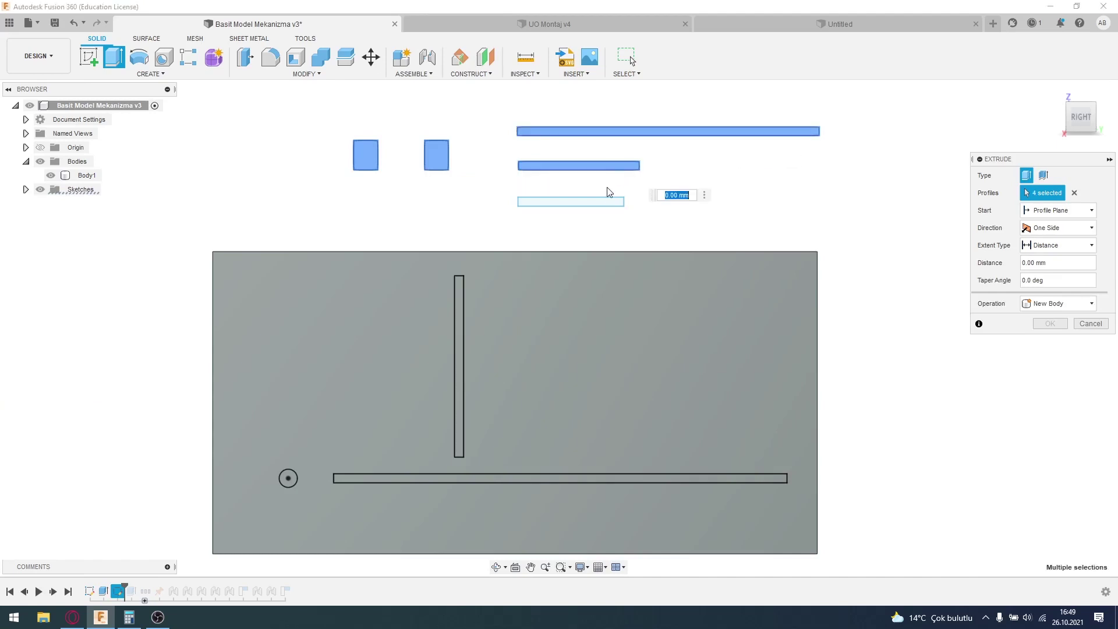
{"action": "left_click", "coordinate": [606, 204]}
{"action": "left_click", "coordinate": [459, 419]}
{"action": "left_click", "coordinate": [469, 479]}
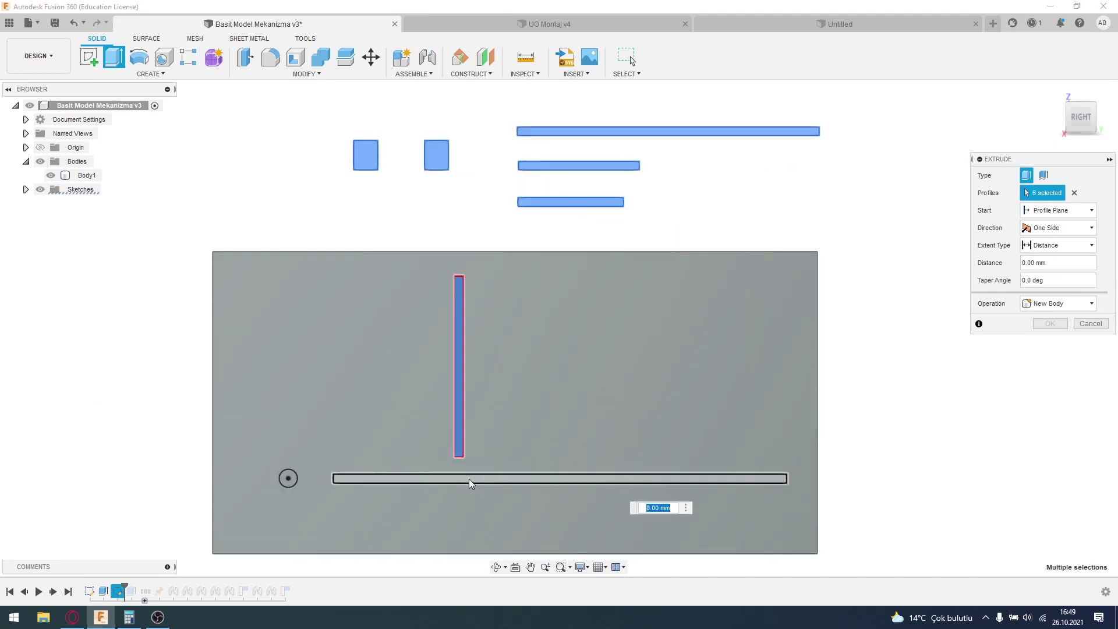
{"action": "left_click", "coordinate": [288, 479]}
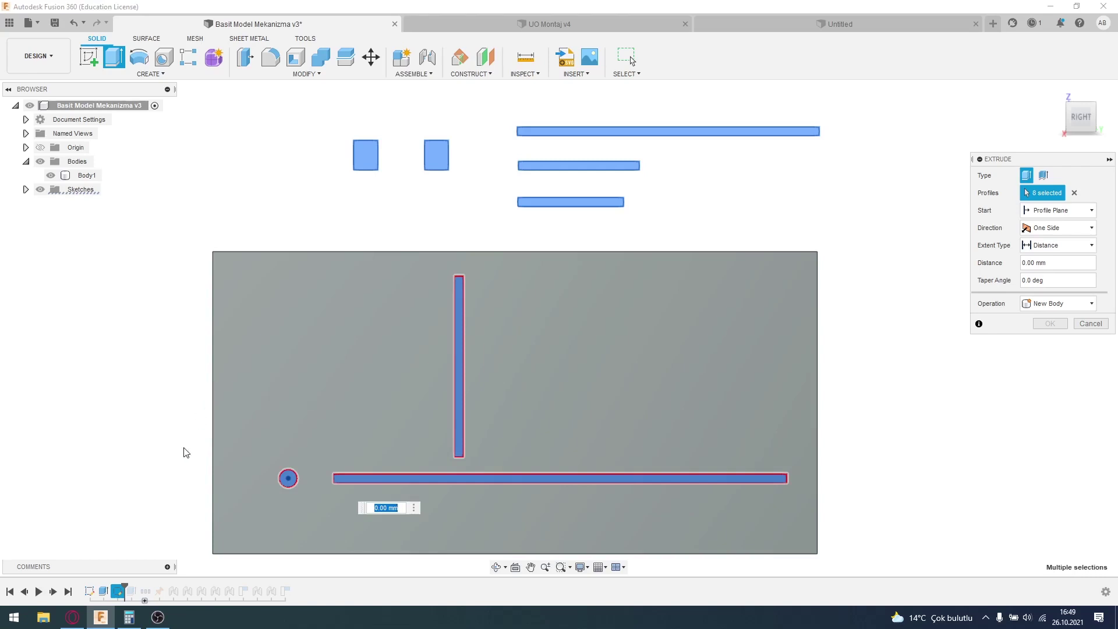
{"action": "double_click", "coordinate": [119, 591]}
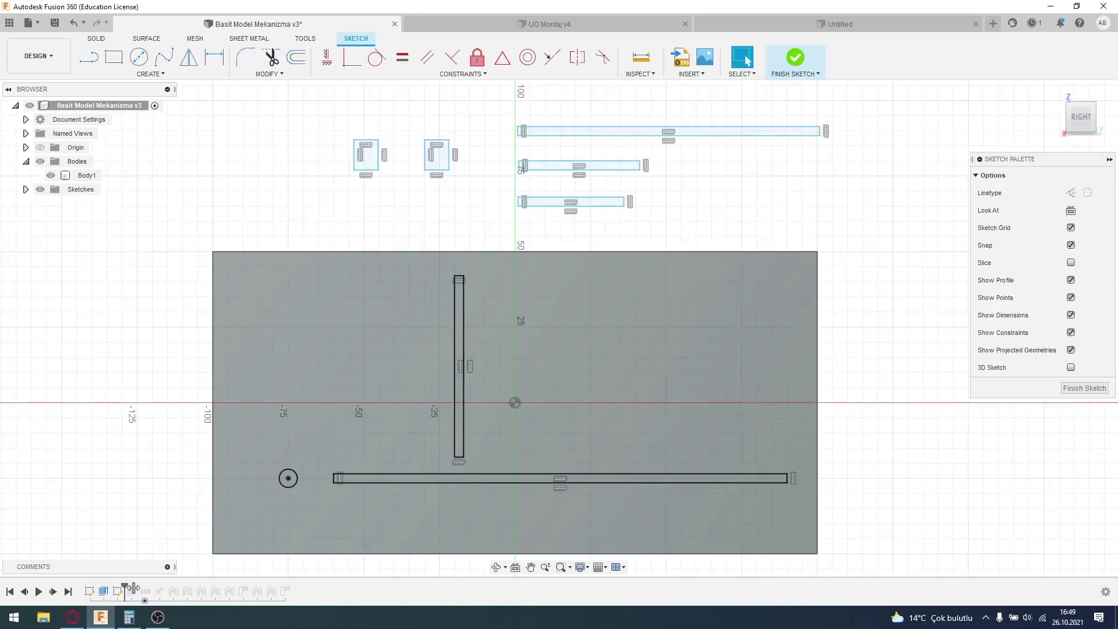
- Finish the sketch, roll the history forward to show all bodies, and measure the slot at 3.00 mm
{"action": "left_click", "coordinate": [1085, 388]}
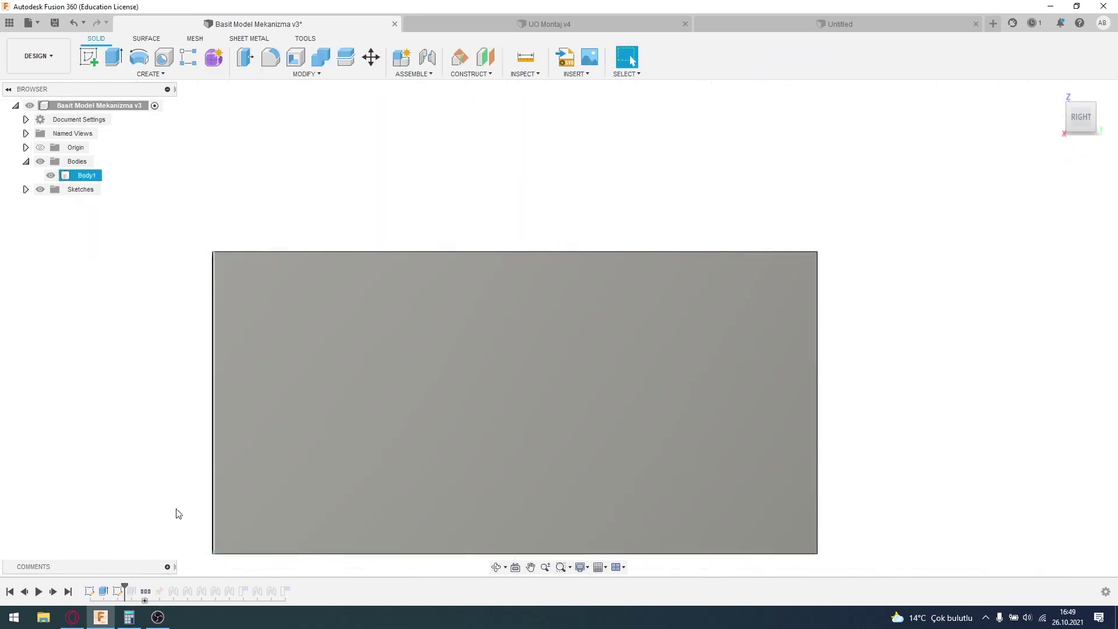
{"action": "left_click_drag", "start_coordinate": [133, 589], "coordinate": [139, 589]}
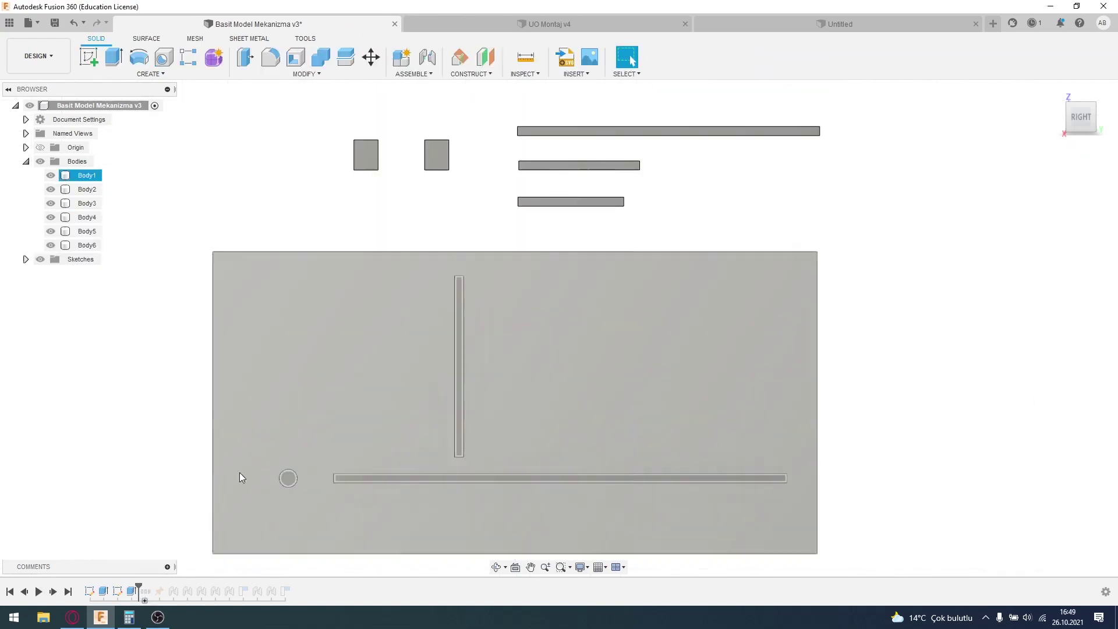
{"action": "middle_click_drag", "start_coordinate": [240, 473], "coordinate": [298, 473], "text": "shift"}
{"action": "key", "text": "i"}
{"action": "scroll", "coordinate": [496, 289], "scroll_direction": "up", "scroll_amount": 2}
{"action": "scroll", "coordinate": [495, 289], "scroll_direction": "up", "scroll_amount": 3}
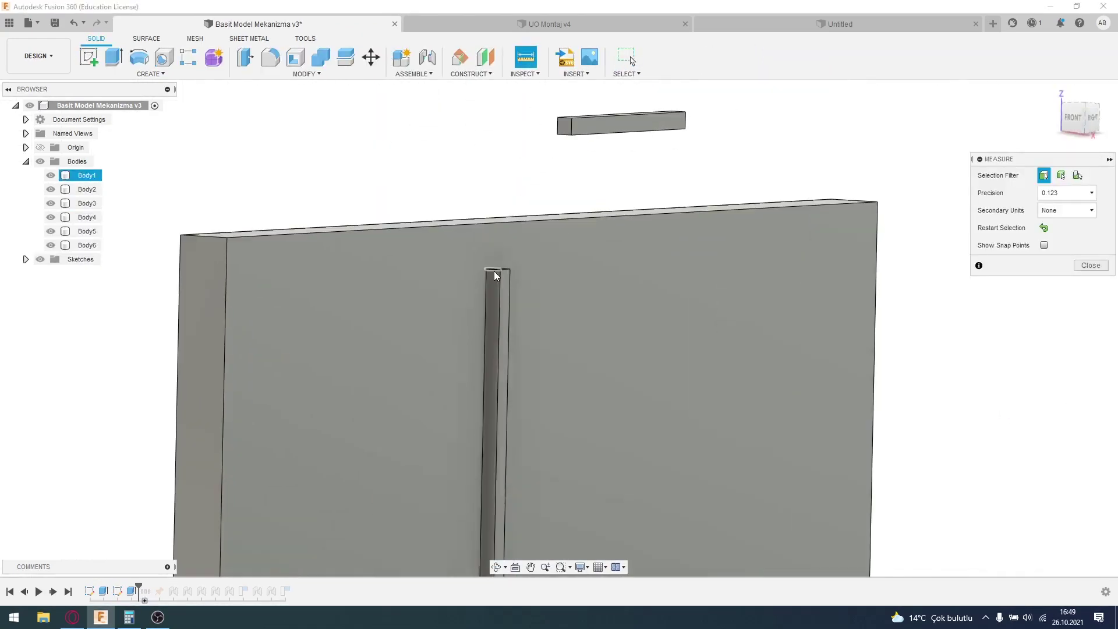
{"action": "left_click", "coordinate": [483, 298]}
{"action": "key", "text": "Escape"}
- Zoom out and orbit to view all parts from the right, selecting the long top bar
{"action": "scroll", "coordinate": [474, 429], "scroll_direction": "down", "scroll_amount": 5}
{"action": "mouse_move", "coordinate": [499, 444]}
{"action": "middle_mouse_down", "text": "shift"}
{"action": "mouse_move", "coordinate": [655, 380]}
{"action": "mouse_move", "coordinate": [641, 369]}
{"action": "middle_mouse_up", "text": "shift"}
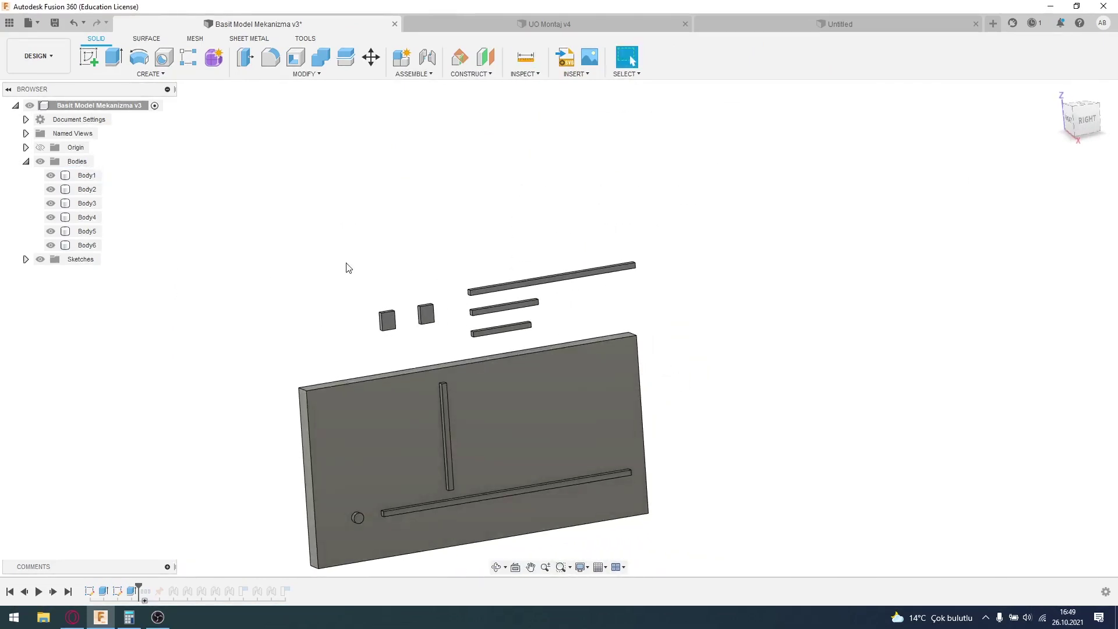
{"action": "middle_click_drag", "start_coordinate": [350, 273], "coordinate": [572, 290], "text": "shift"}
{"action": "left_click", "coordinate": [564, 258]}
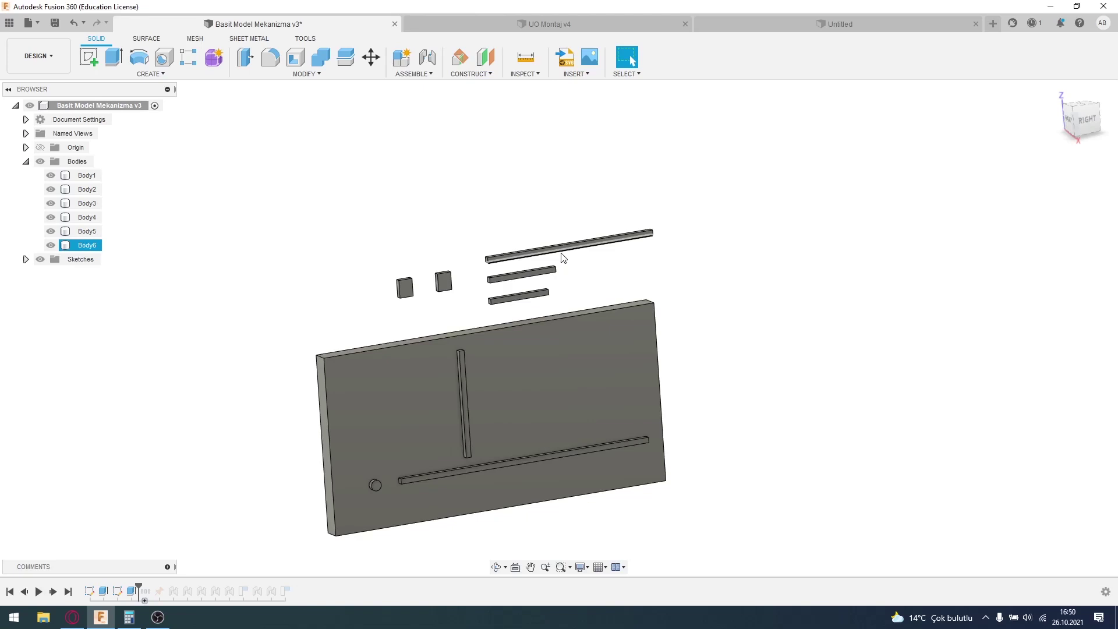
- Clear the selection, pan the view, and float the Browser panel beside the parts
{"action": "left_click", "coordinate": [483, 190]}
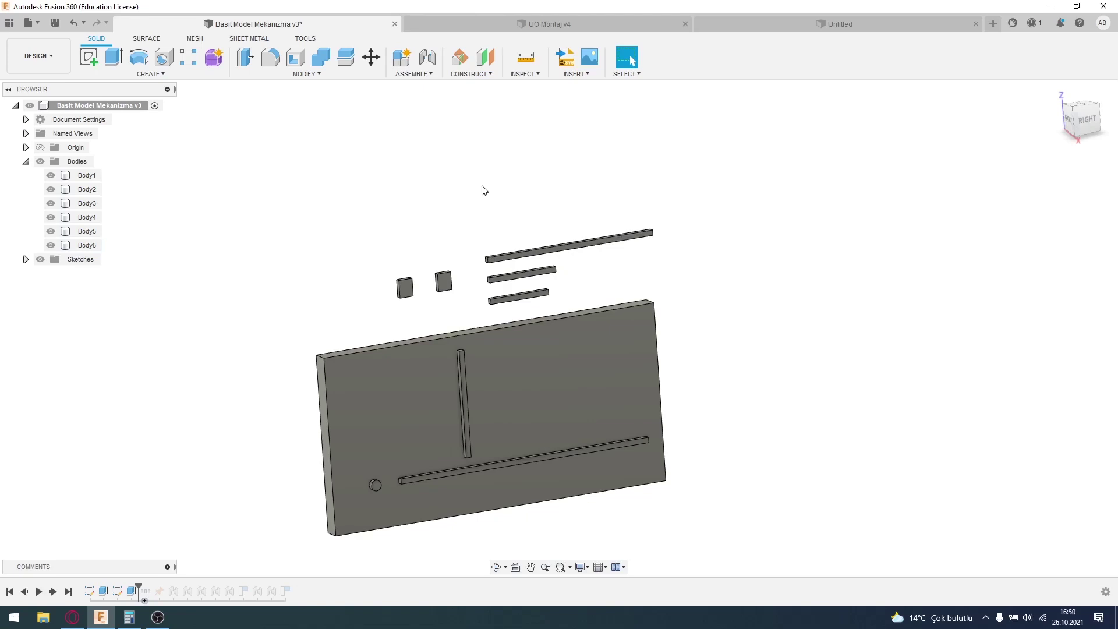
{"action": "middle_click_drag", "start_coordinate": [667, 345], "coordinate": [672, 323]}
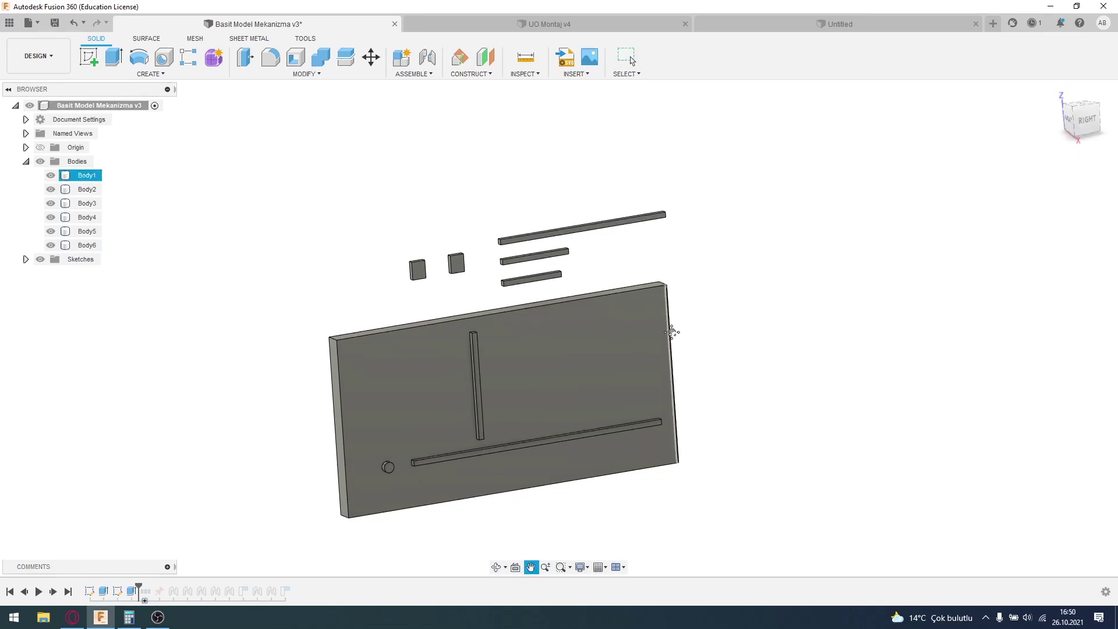
{"action": "left_click", "coordinate": [87, 161]}
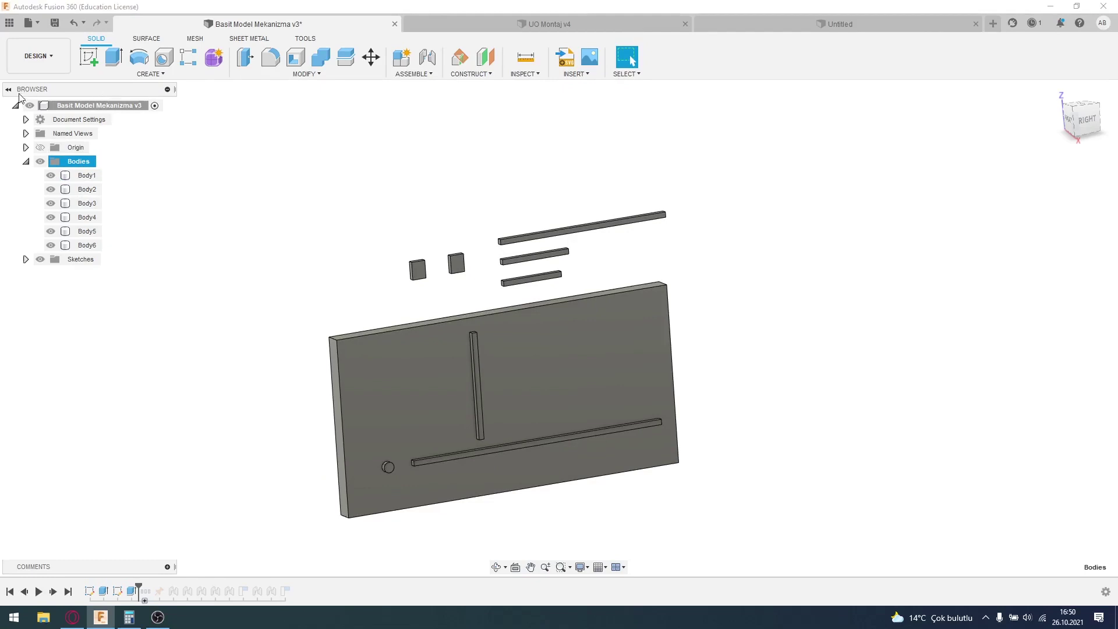
{"action": "left_click_drag", "start_coordinate": [136, 89], "coordinate": [268, 94]}
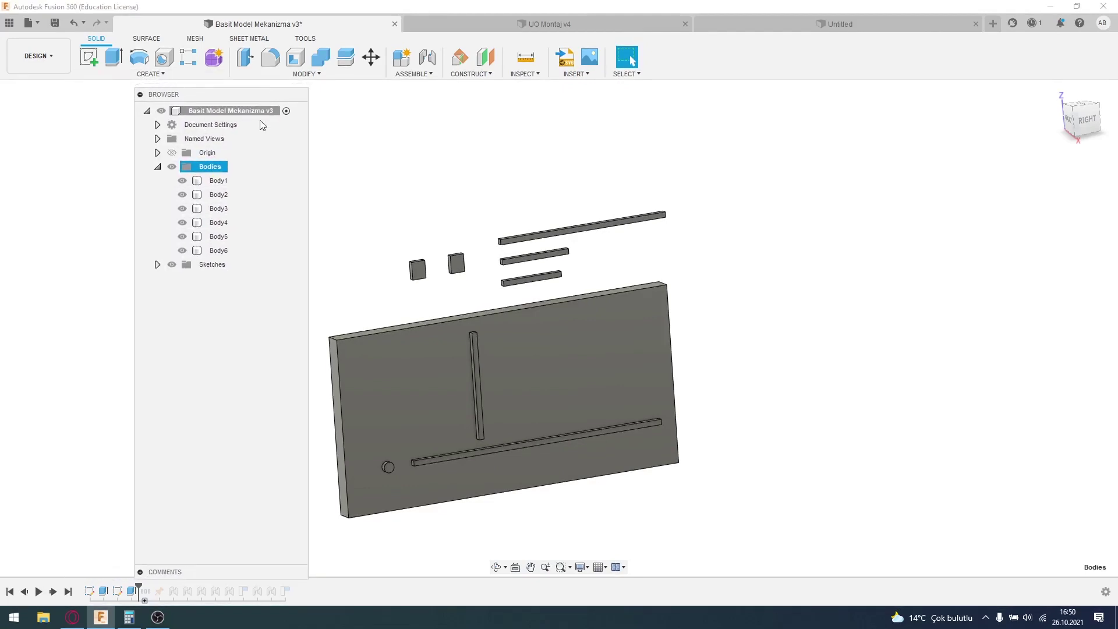
- Check which part each body is, then select Body1 through Body6 together
{"action": "left_click", "coordinate": [218, 181]}
{"action": "left_click", "coordinate": [219, 208]}
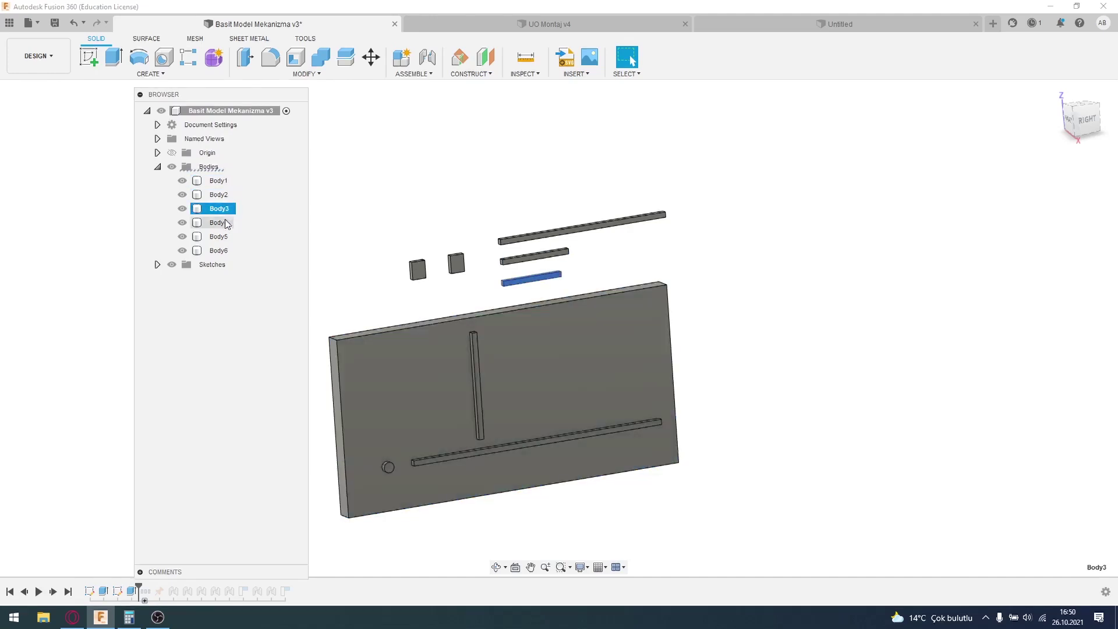
{"action": "key", "text": "Down"}
{"action": "key", "text": "Down"}
{"action": "key", "text": "Down"}
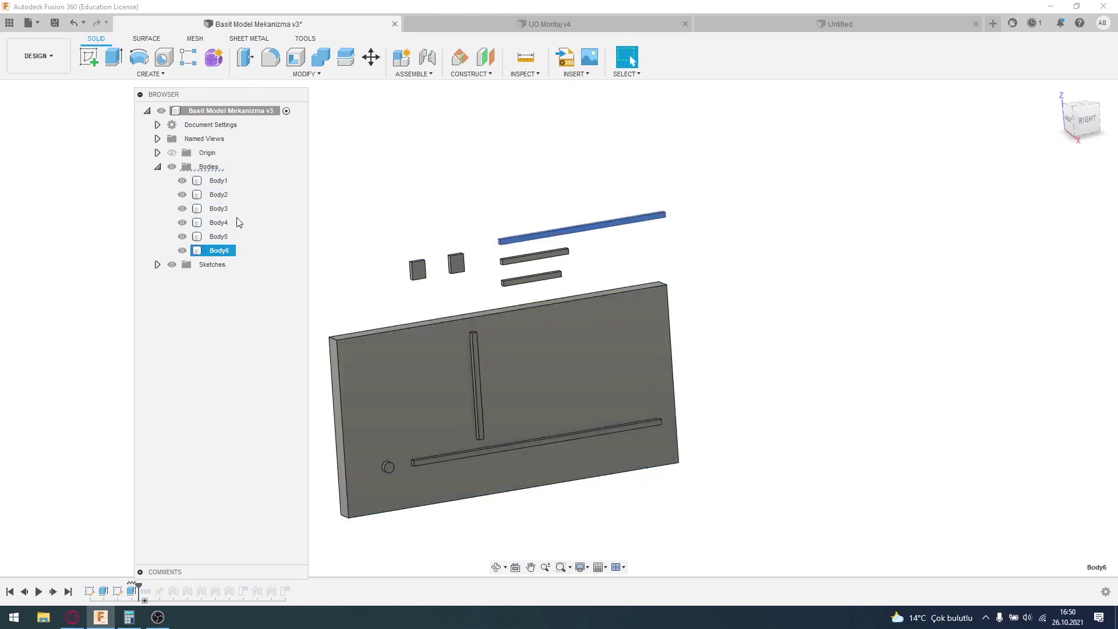
{"action": "left_click", "coordinate": [219, 180]}
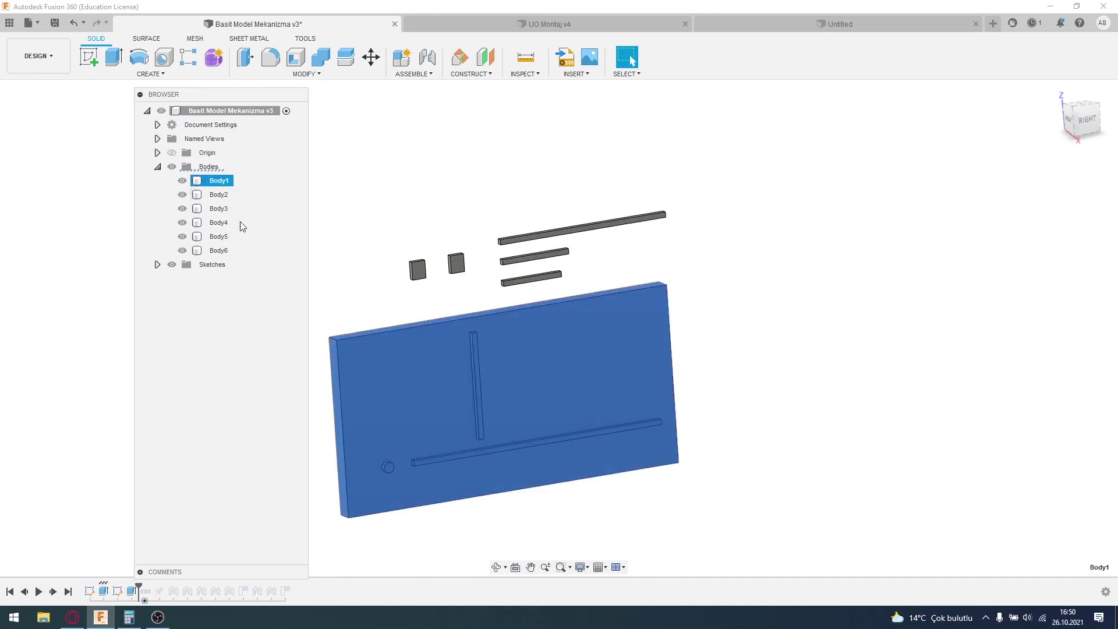
{"action": "left_click", "coordinate": [228, 253], "text": "shift"}
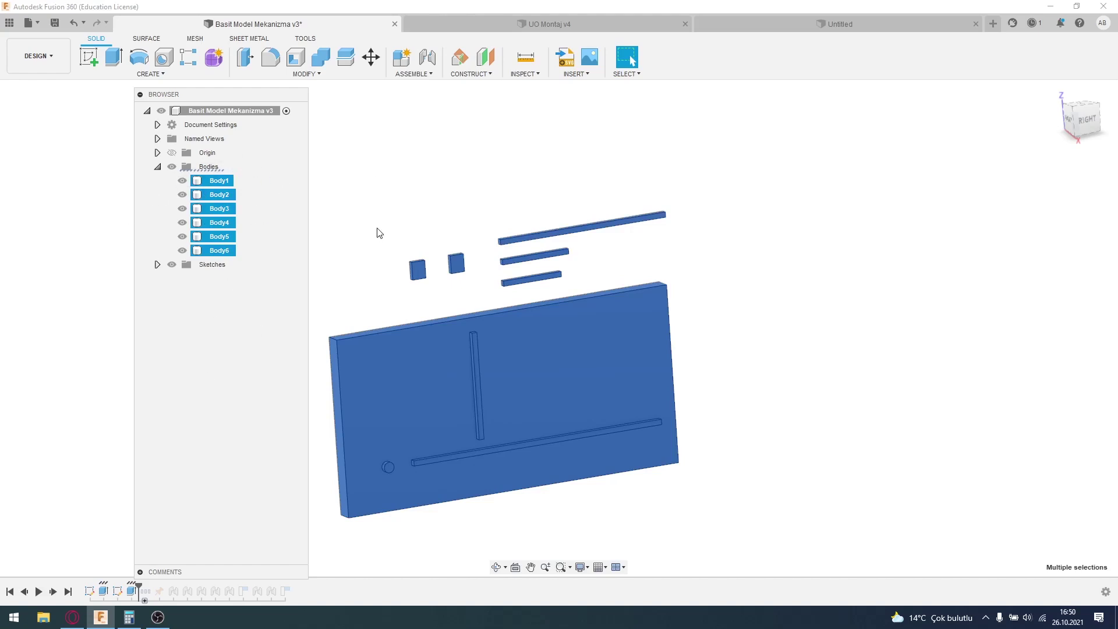
{"action": "left_click", "coordinate": [210, 170]}
{"action": "left_click", "coordinate": [219, 182]}
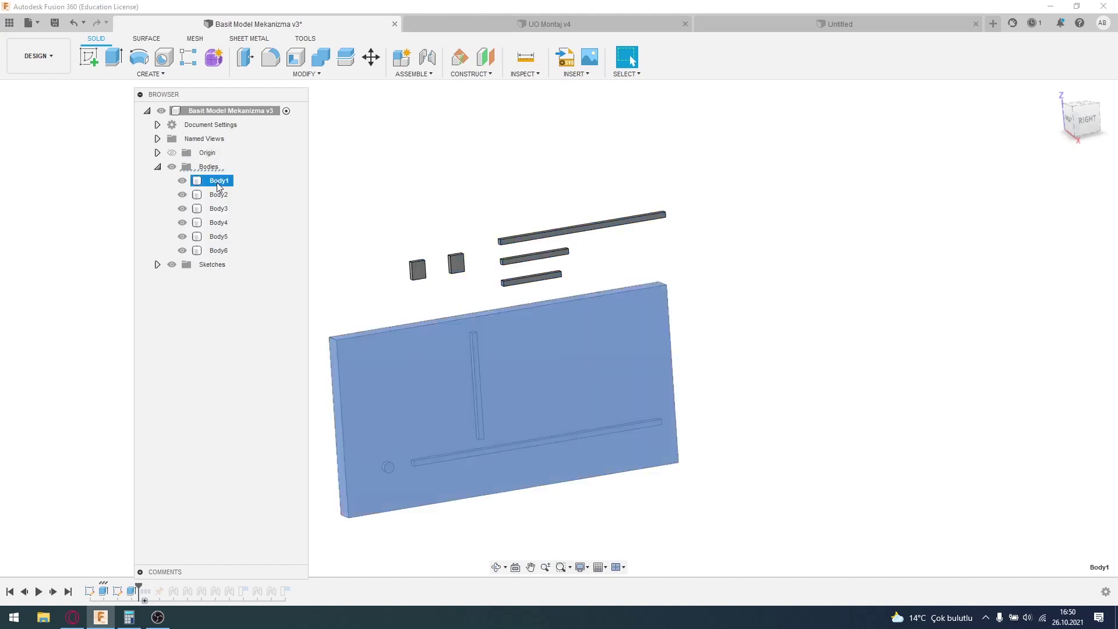
{"action": "left_click", "coordinate": [220, 251], "text": "shift"}
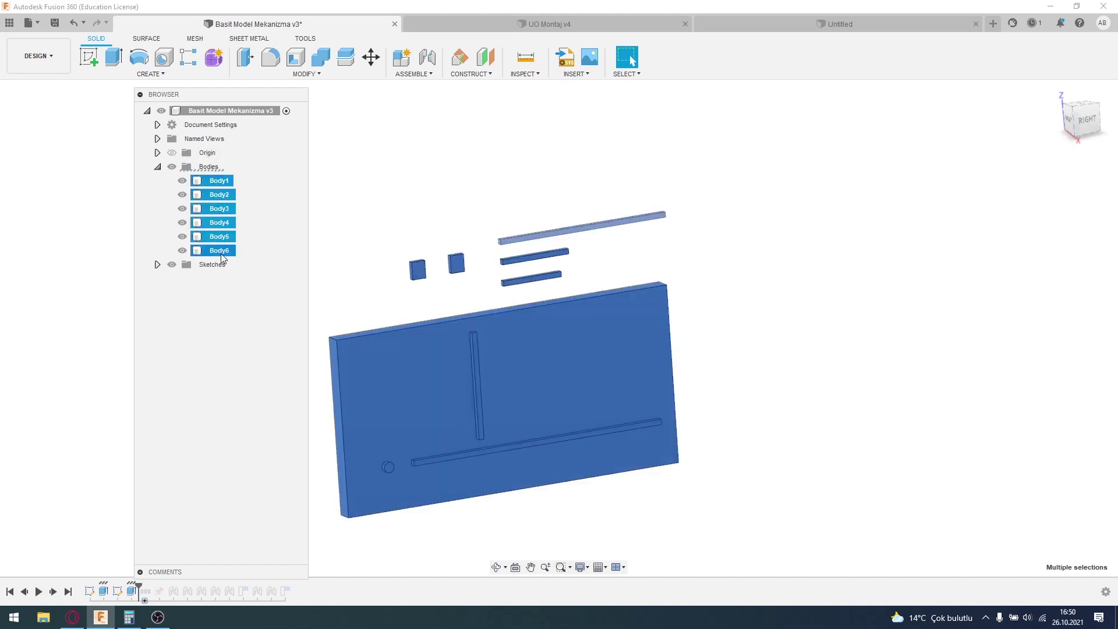
- Use Create Components from Bodies on the six selected bodies, producing Component7:1 to Component12:1
{"action": "right_click", "coordinate": [225, 185]}
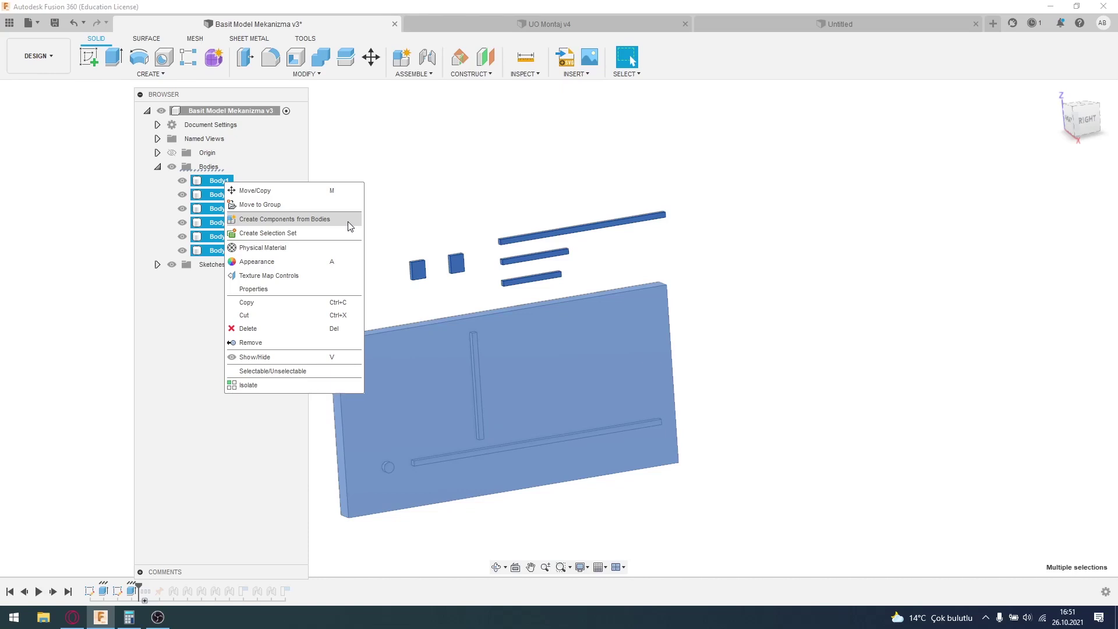
{"action": "left_click", "coordinate": [348, 221]}
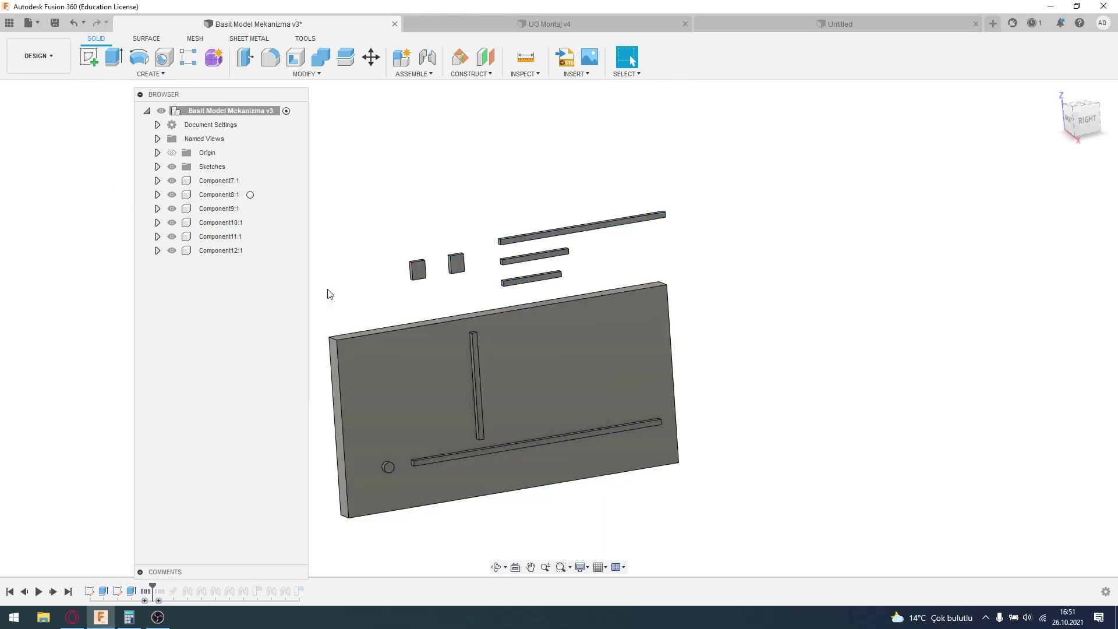
- Drag the base plate, three bars and two blocks to separate positions in the viewport
{"action": "left_click_drag", "start_coordinate": [538, 377], "coordinate": [868, 388]}
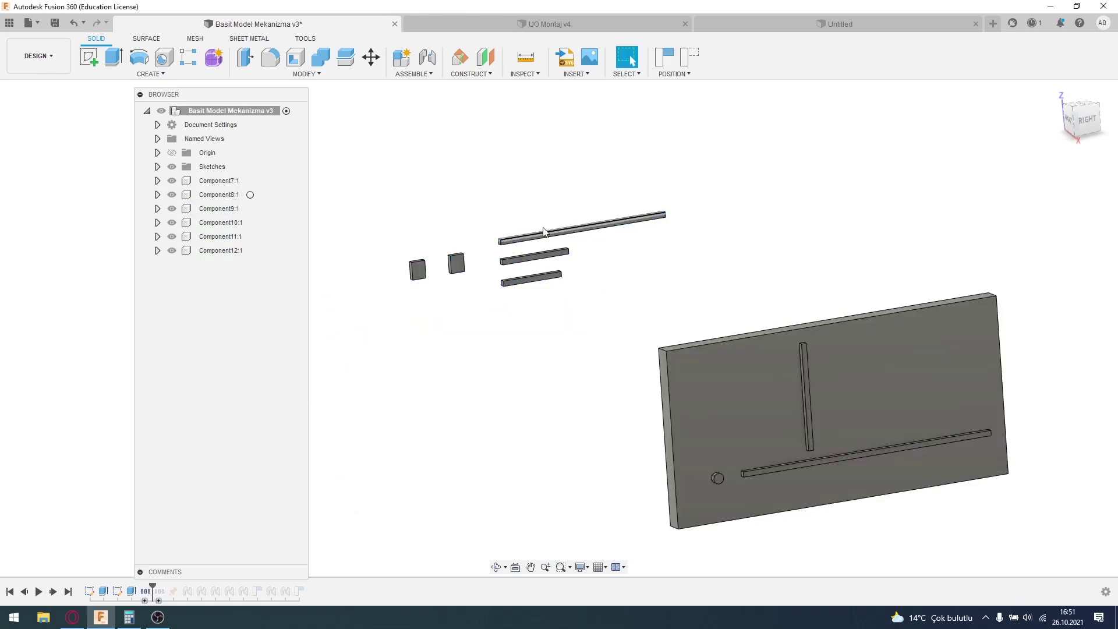
{"action": "left_click_drag", "start_coordinate": [582, 226], "coordinate": [836, 144]}
{"action": "left_click_drag", "start_coordinate": [534, 256], "coordinate": [450, 439]}
{"action": "left_click_drag", "start_coordinate": [531, 279], "coordinate": [546, 140]}
{"action": "left_click_drag", "start_coordinate": [457, 263], "coordinate": [360, 438]}
{"action": "mouse_move", "coordinate": [420, 271]}
{"action": "left_mouse_down"}
{"action": "mouse_move", "coordinate": [330, 219]}
{"action": "mouse_move", "coordinate": [510, 220]}
{"action": "left_mouse_up"}
{"action": "left_click_drag", "start_coordinate": [836, 369], "coordinate": [508, 323]}
{"action": "left_click_drag", "start_coordinate": [762, 153], "coordinate": [561, 184]}
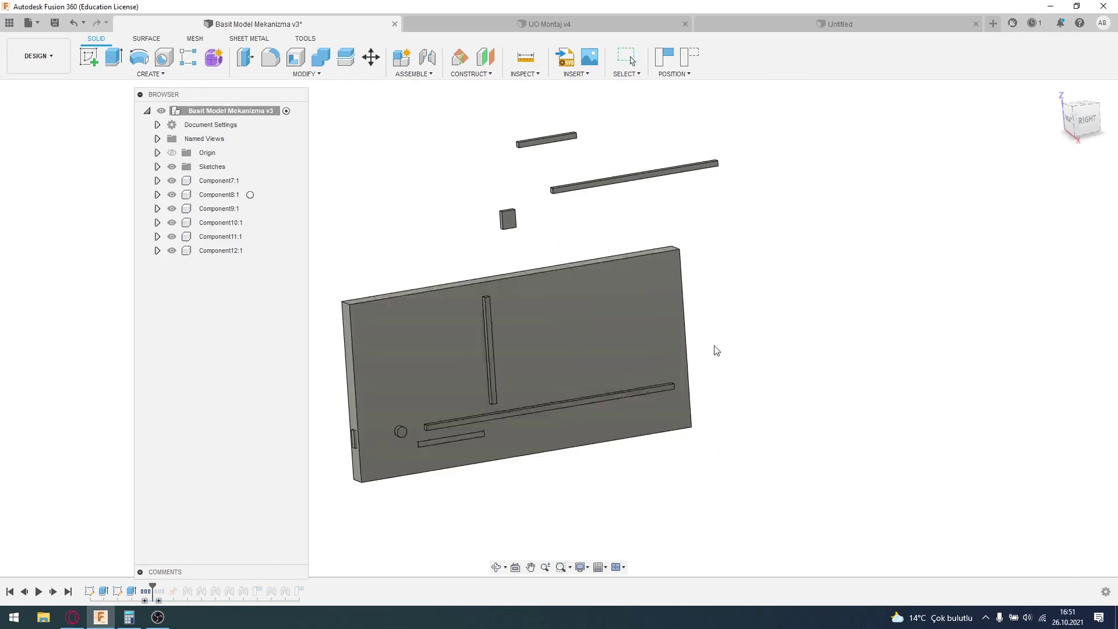
{"action": "left_click_drag", "start_coordinate": [641, 349], "coordinate": [1099, 358]}
{"action": "mouse_move", "coordinate": [985, 361]}
{"action": "left_mouse_down"}
{"action": "mouse_move", "coordinate": [532, 310]}
{"action": "mouse_move", "coordinate": [615, 318]}
{"action": "left_mouse_up"}
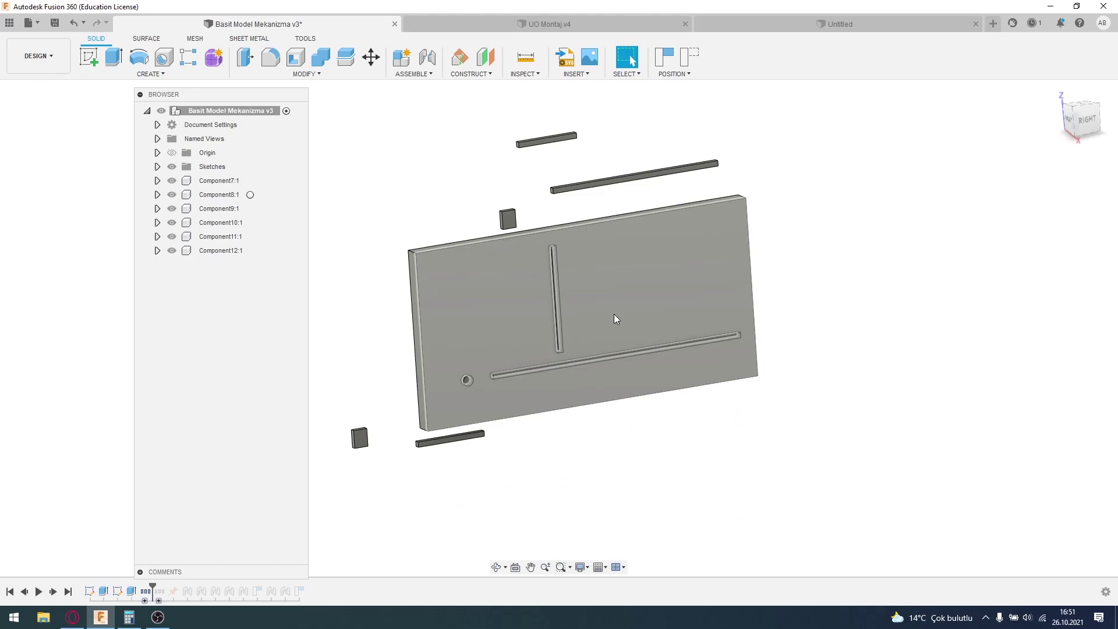
- Revert the components to their original positions and try selecting the base plate
{"action": "left_click", "coordinate": [690, 59]}
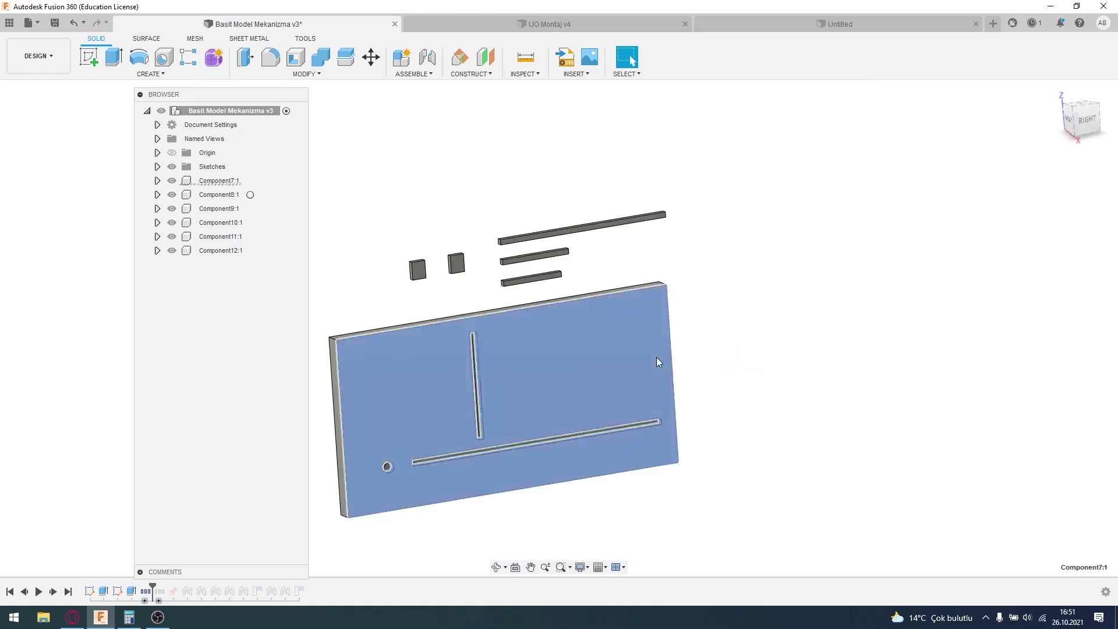
{"action": "left_click", "coordinate": [656, 357]}
{"action": "left_click", "coordinate": [702, 393]}
{"action": "left_click", "coordinate": [632, 376]}
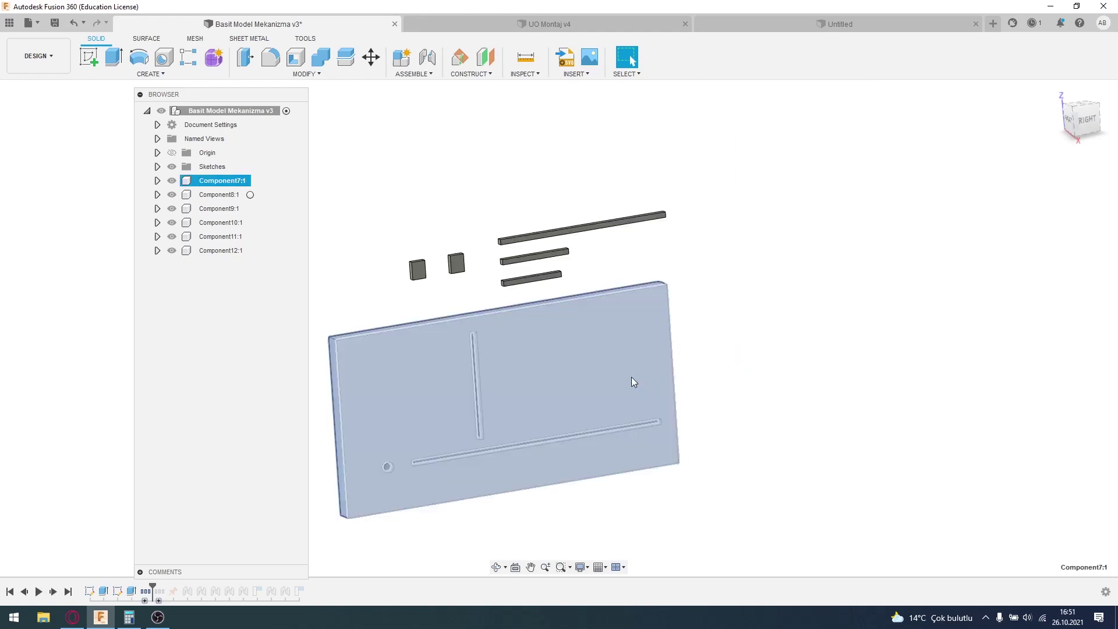
{"action": "left_click", "coordinate": [757, 351]}
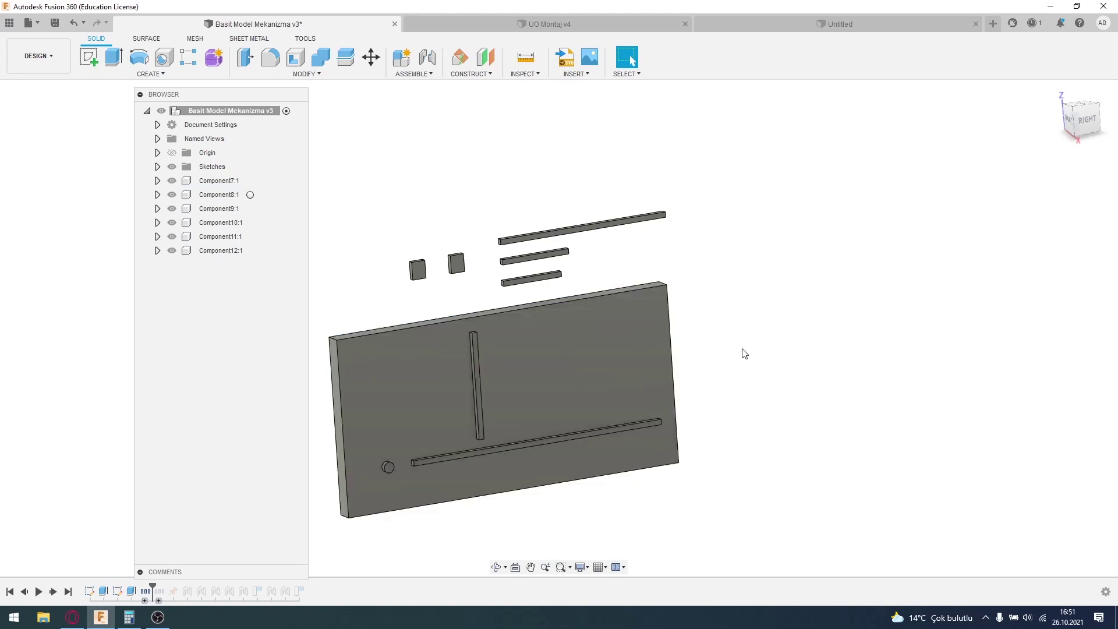
- Select the whole base plate, Component7:1, and open its right-click menu to ground it
{"action": "left_click", "coordinate": [643, 387]}
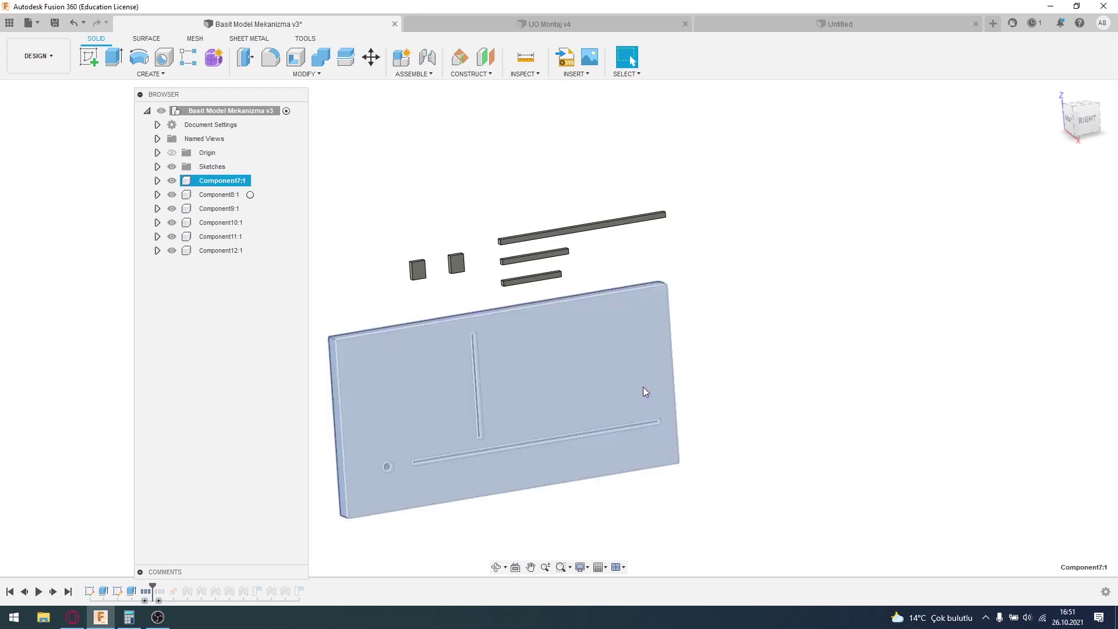
{"action": "left_click", "coordinate": [709, 389]}
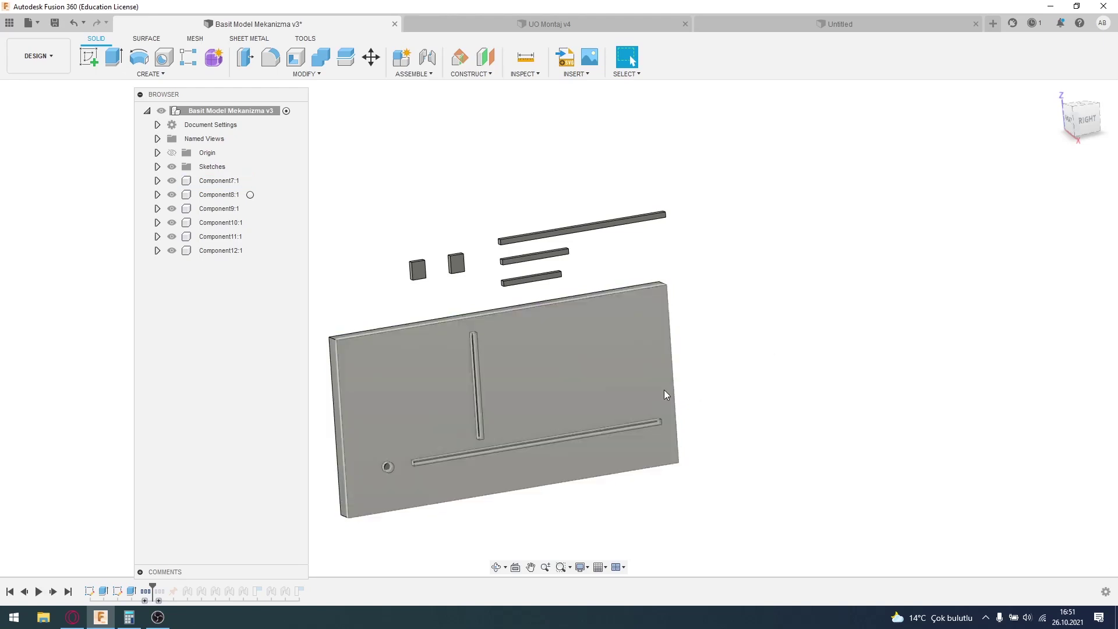
{"action": "left_click", "coordinate": [664, 392]}
{"action": "left_click", "coordinate": [807, 369]}
{"action": "left_click", "coordinate": [643, 372]}
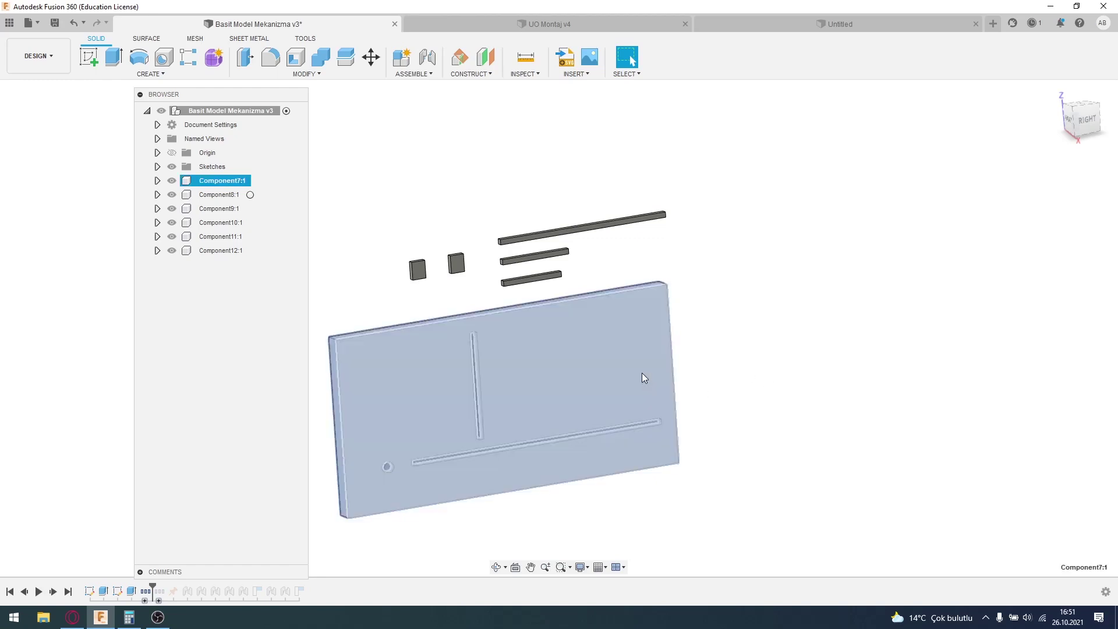
{"action": "right_click", "coordinate": [642, 373]}
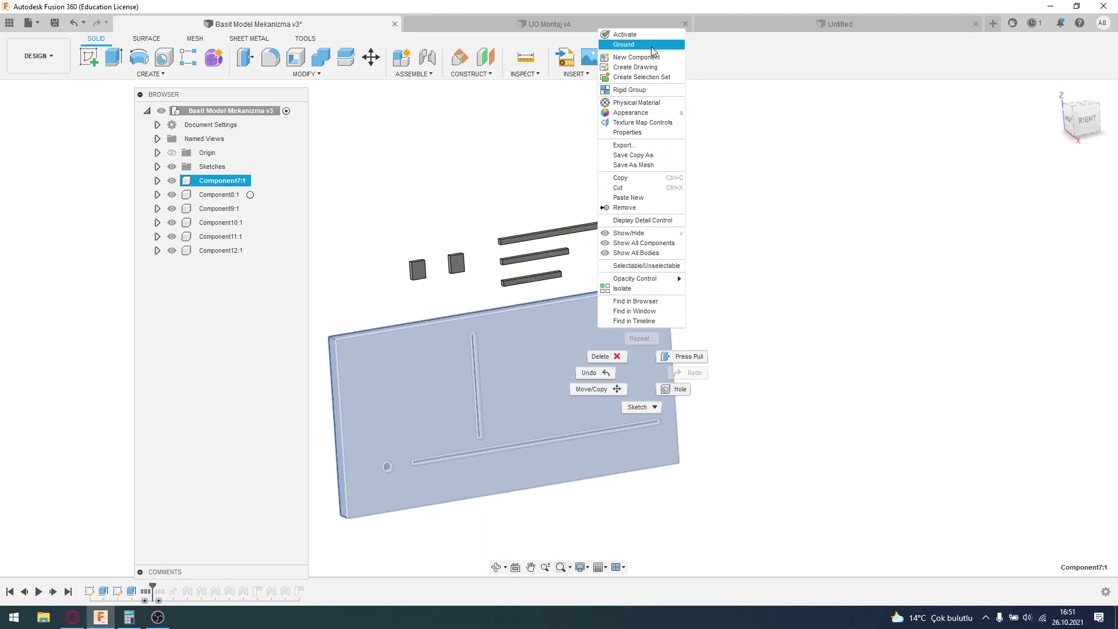
{"action": "left_click", "coordinate": [651, 47]}
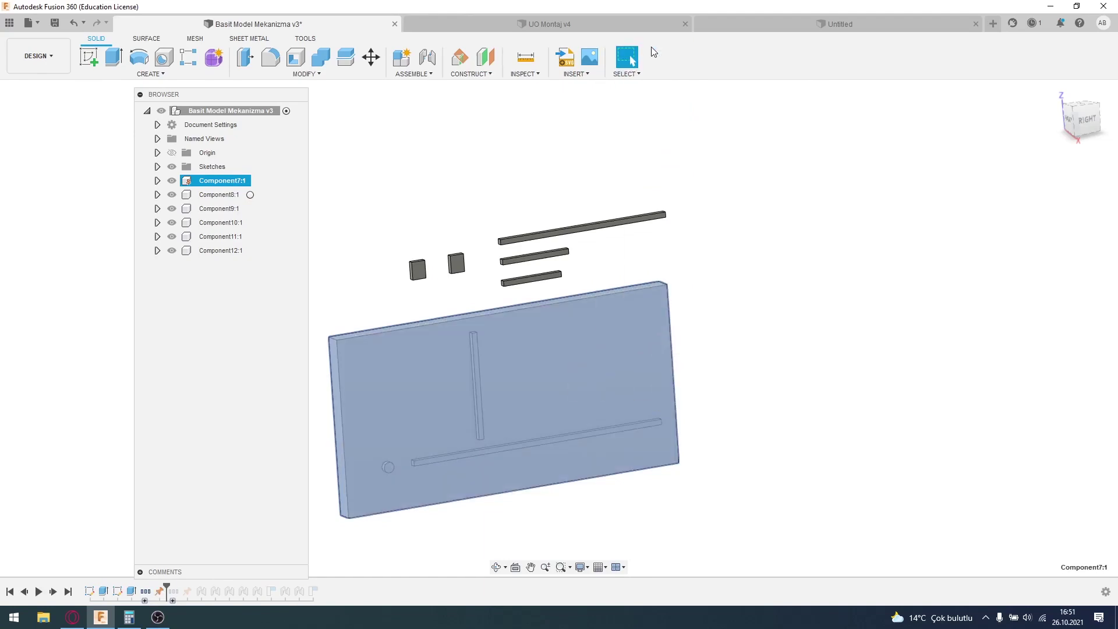
{"action": "left_click", "coordinate": [739, 297]}
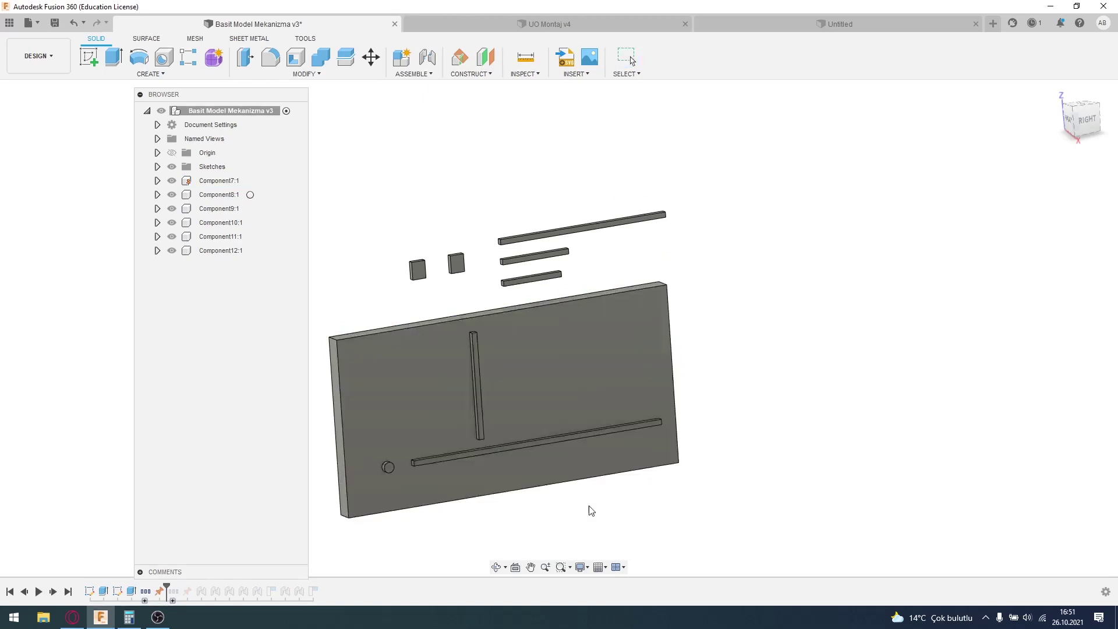
{"action": "middle_click_drag", "start_coordinate": [610, 419], "coordinate": [689, 428]}
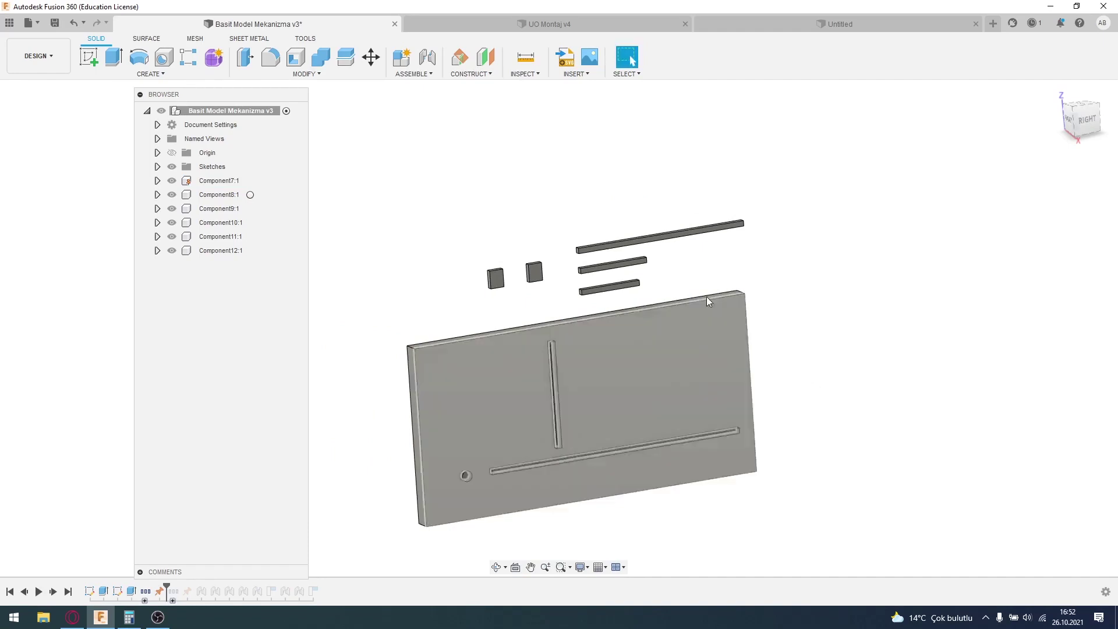
{"action": "left_click_drag", "start_coordinate": [637, 241], "coordinate": [667, 156]}
{"action": "left_click_drag", "start_coordinate": [633, 263], "coordinate": [580, 166]}
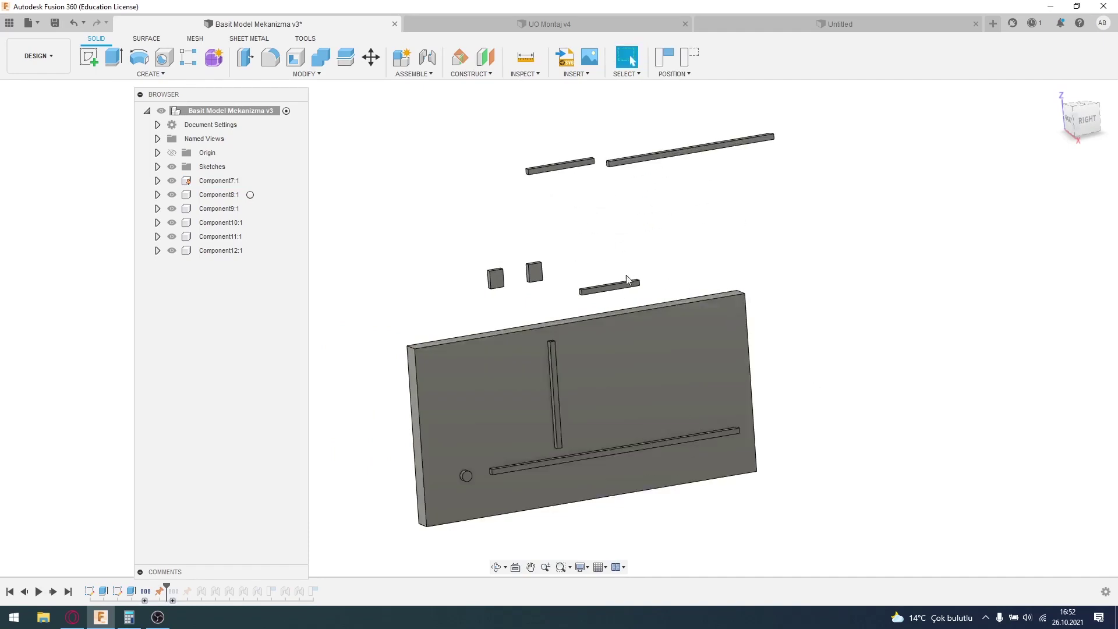
{"action": "left_click_drag", "start_coordinate": [627, 281], "coordinate": [694, 222]}
{"action": "left_click_drag", "start_coordinate": [536, 274], "coordinate": [615, 278]}
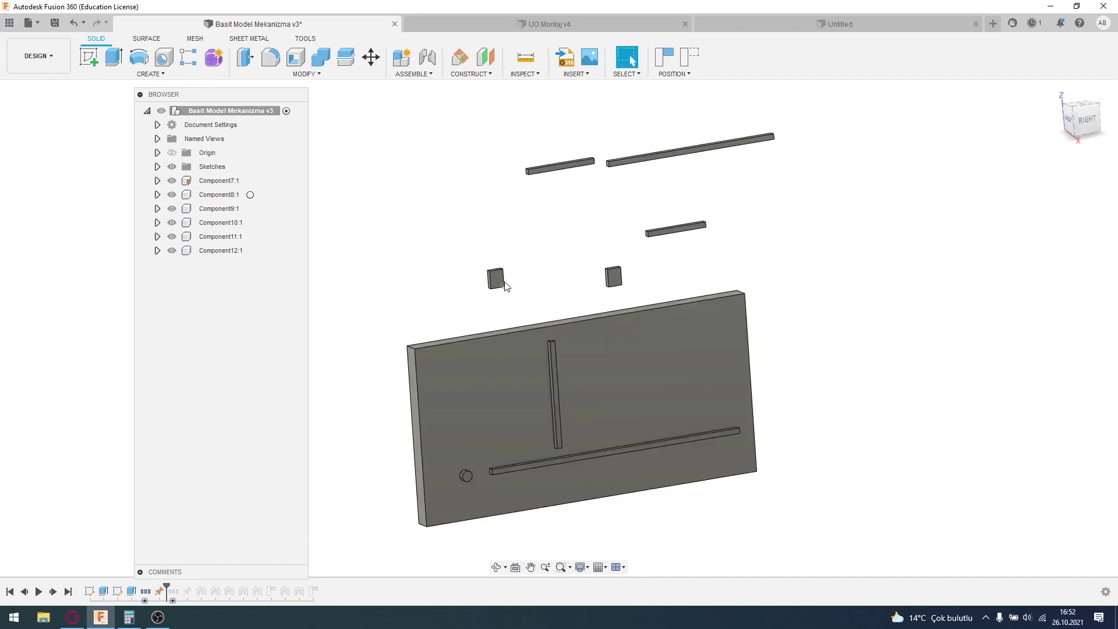
{"action": "left_click", "coordinate": [683, 48]}
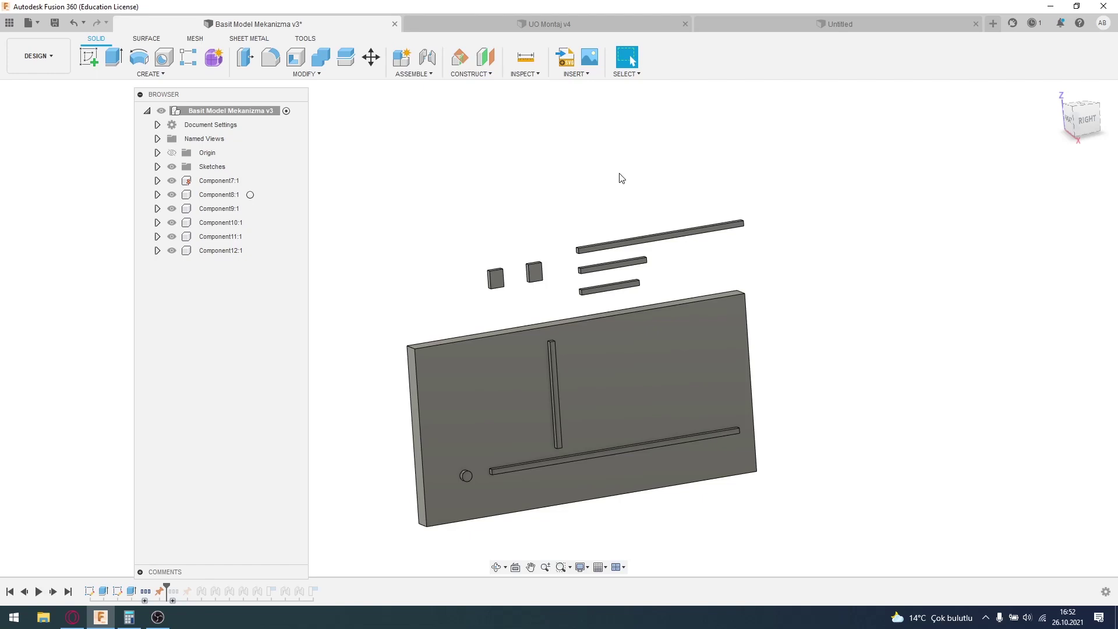
- Orbit, zoom and pan to bring the plate and parts into view
{"action": "mouse_move", "coordinate": [622, 178]}
{"action": "middle_mouse_down", "text": "shift"}
{"action": "mouse_move", "coordinate": [696, 401]}
{"action": "mouse_move", "coordinate": [689, 267]}
{"action": "mouse_move", "coordinate": [620, 401]}
{"action": "middle_mouse_up", "text": "shift"}
{"action": "scroll", "coordinate": [697, 401], "scroll_direction": "up", "scroll_amount": 3}
{"action": "mouse_move", "coordinate": [684, 370]}
{"action": "middle_mouse_down", "text": "shift"}
{"action": "mouse_move", "coordinate": [547, 319]}
{"action": "mouse_move", "coordinate": [687, 285]}
{"action": "middle_mouse_up", "text": "shift"}
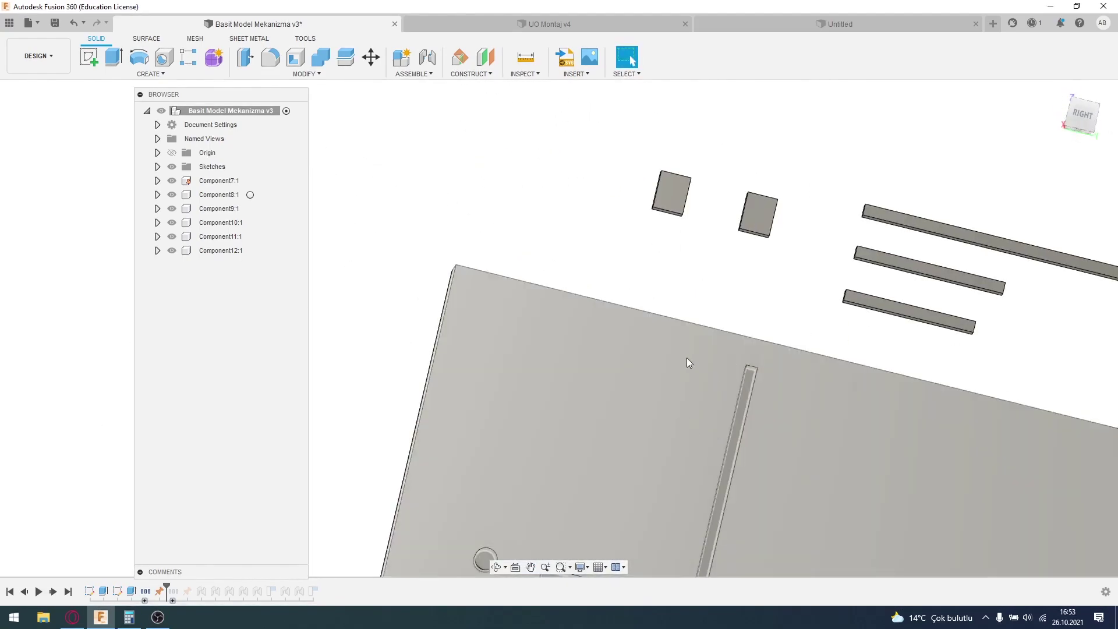
{"action": "middle_click_drag", "start_coordinate": [687, 358], "coordinate": [631, 313]}
{"action": "scroll", "coordinate": [700, 411], "scroll_direction": "down", "scroll_amount": 3}
{"action": "scroll", "coordinate": [644, 383], "scroll_direction": "down", "scroll_amount": 1}
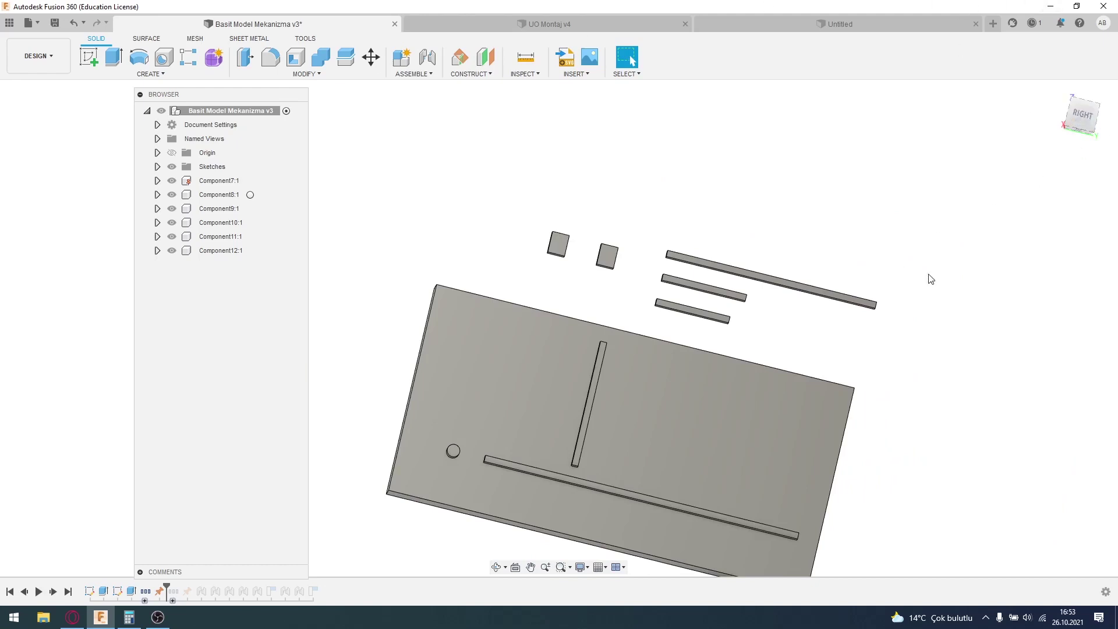
{"action": "middle_click_drag", "start_coordinate": [931, 279], "coordinate": [938, 309], "text": "shift"}
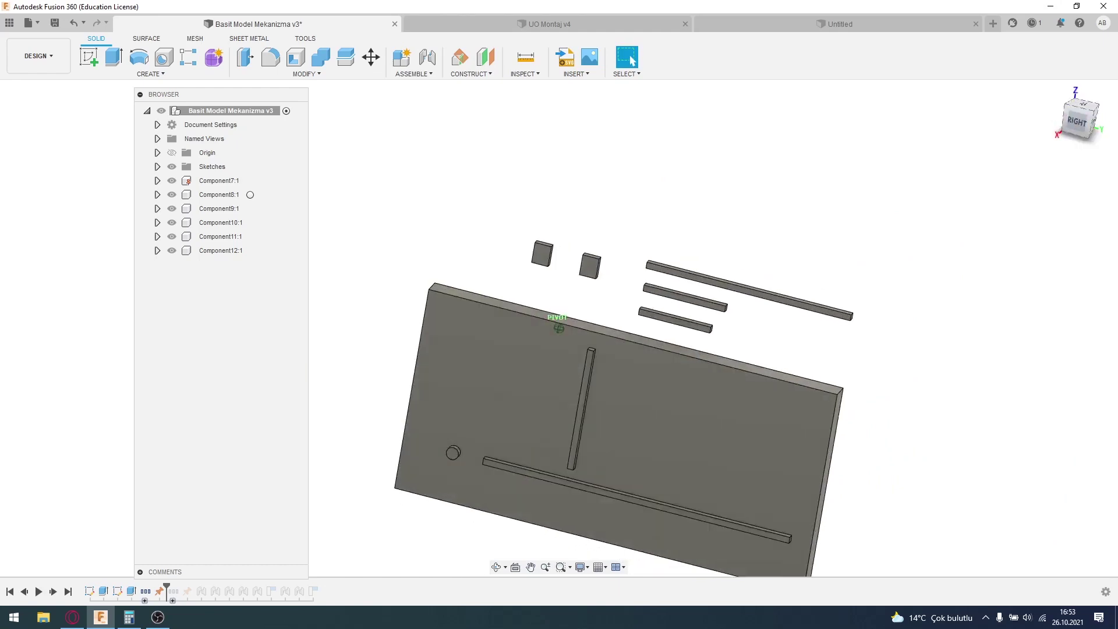
- Turn the view to the model's right side with the ViewCube and take a screenshot
{"action": "left_click", "coordinate": [1108, 142]}
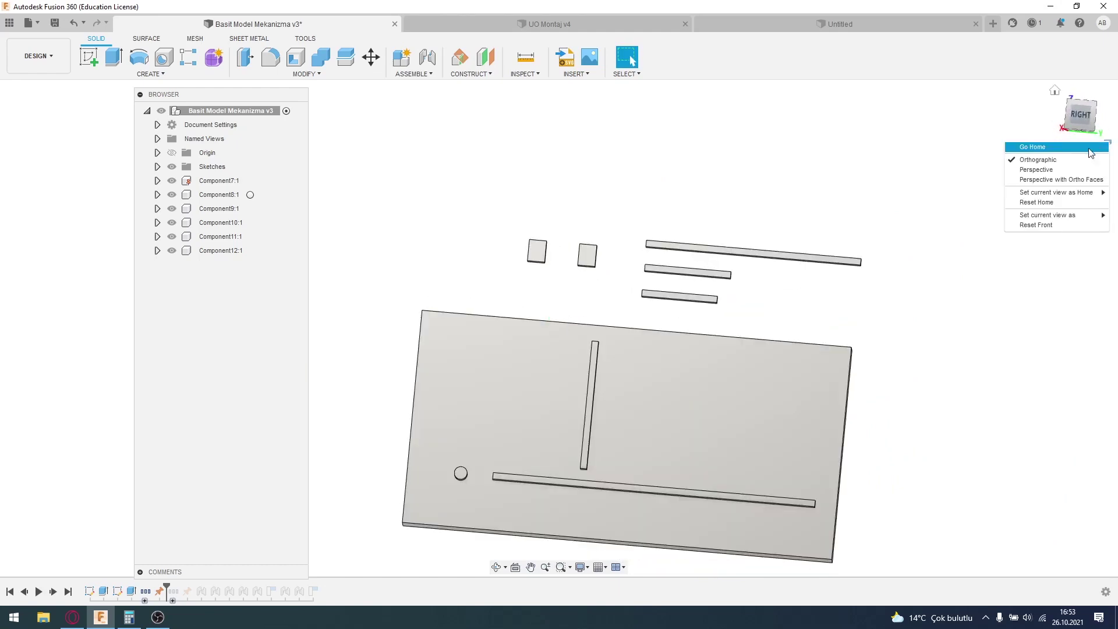
{"action": "left_click", "coordinate": [954, 181]}
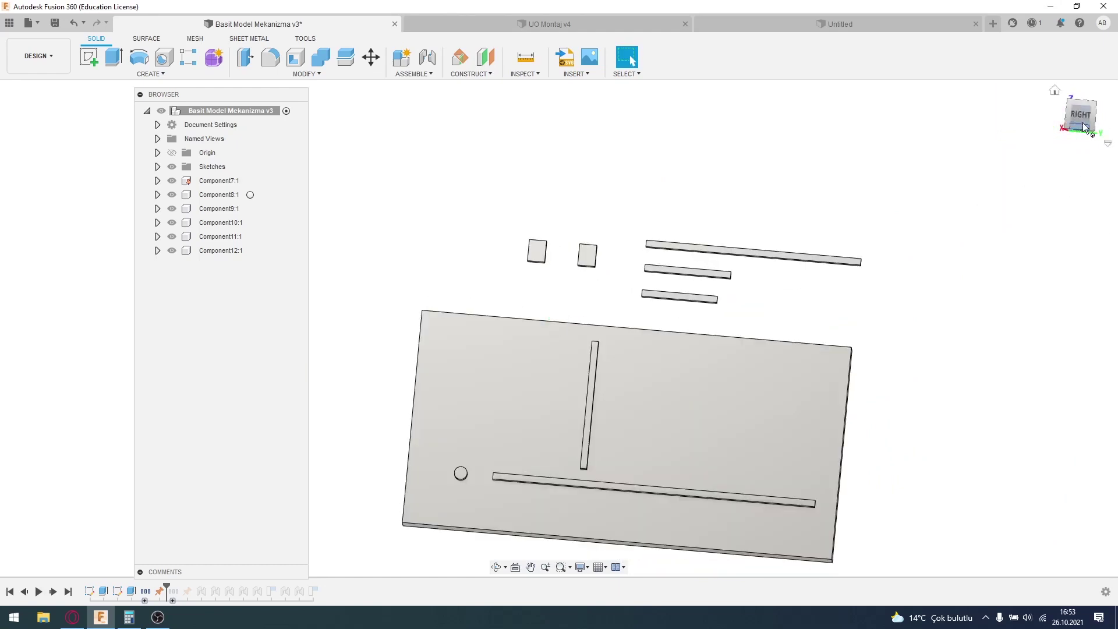
{"action": "left_click_drag", "start_coordinate": [1085, 129], "coordinate": [1037, 234]}
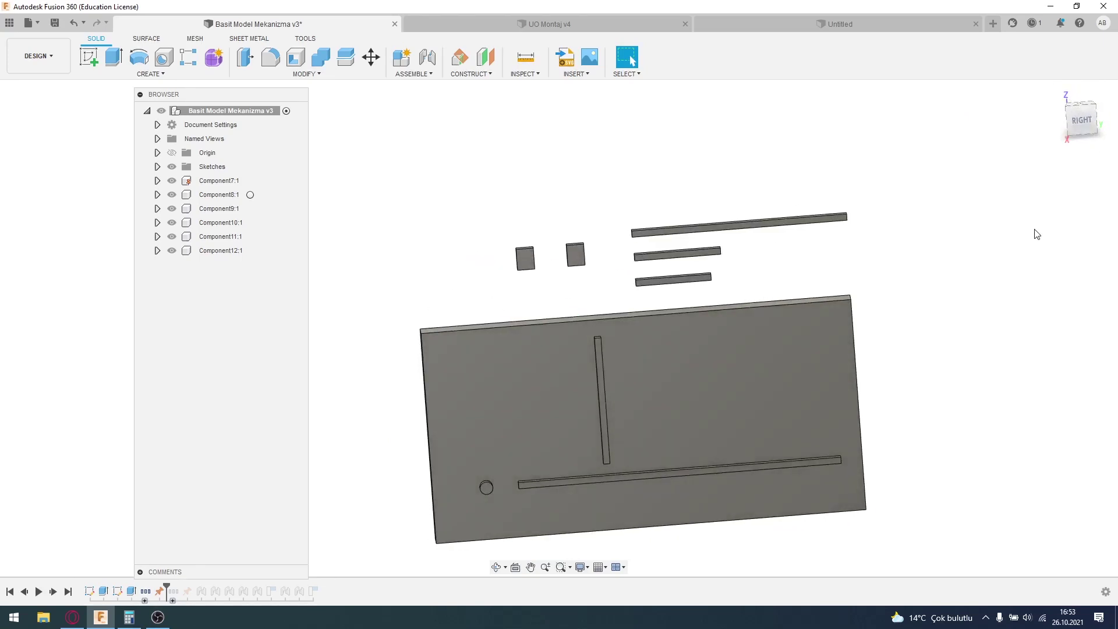
{"action": "left_click", "coordinate": [1086, 121]}
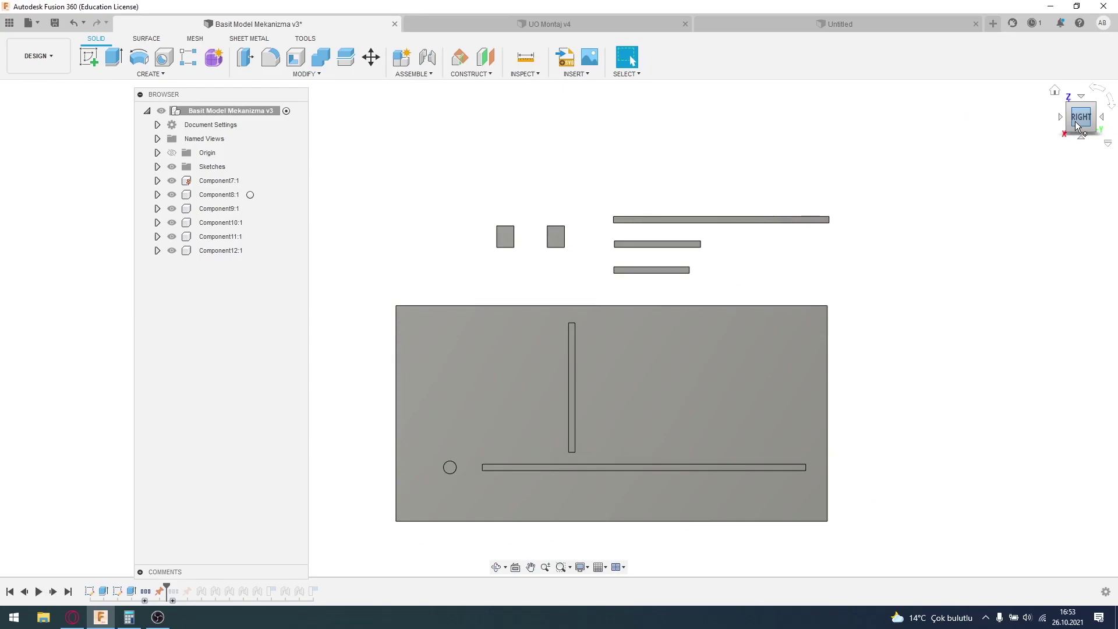
{"action": "key", "text": "Print"}
{"action": "left_click_drag", "start_coordinate": [0, 0], "coordinate": [1099, 622]}
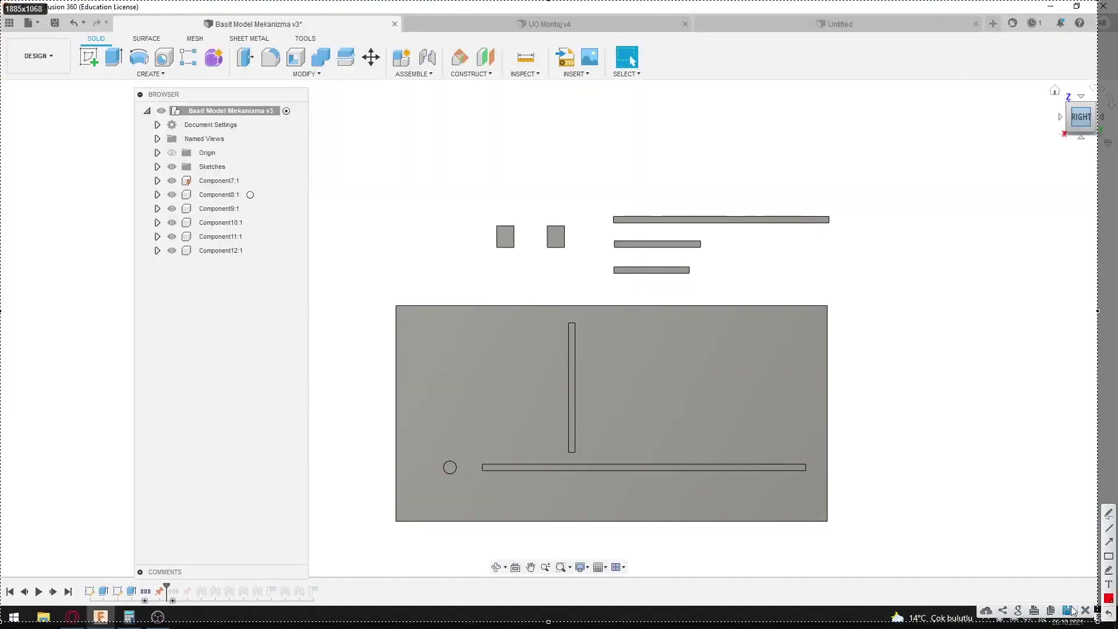
{"action": "mouse_move", "coordinate": [585, 480]}
{"action": "left_mouse_down"}
{"action": "mouse_move", "coordinate": [1023, 242]}
{"action": "mouse_move", "coordinate": [1057, 127]}
{"action": "left_mouse_up"}
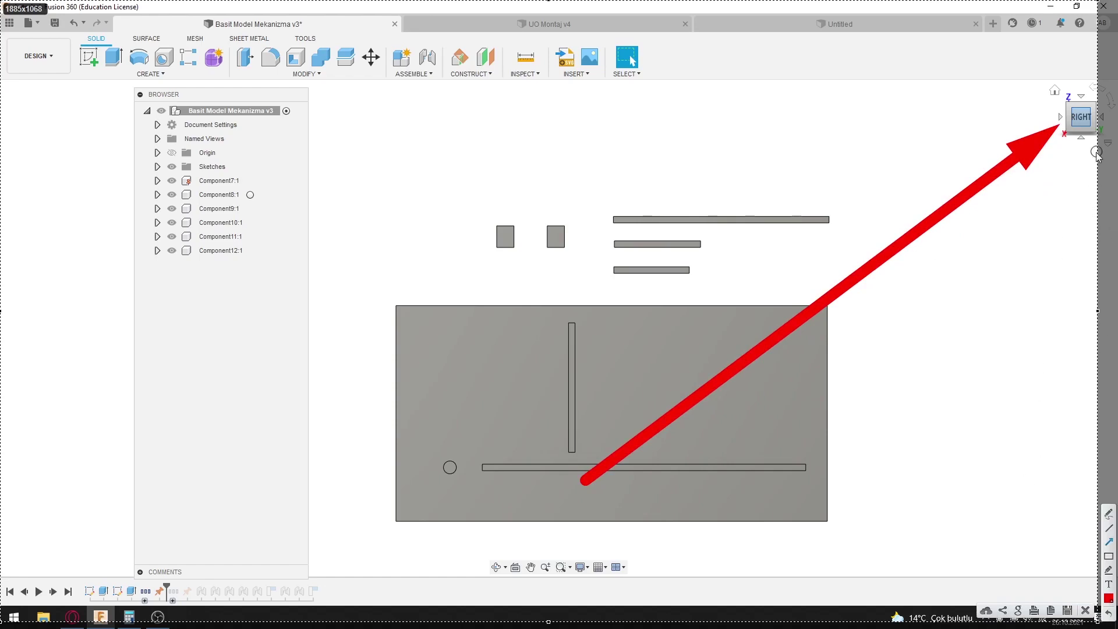
{"action": "left_click_drag", "start_coordinate": [858, 436], "coordinate": [1076, 125]}
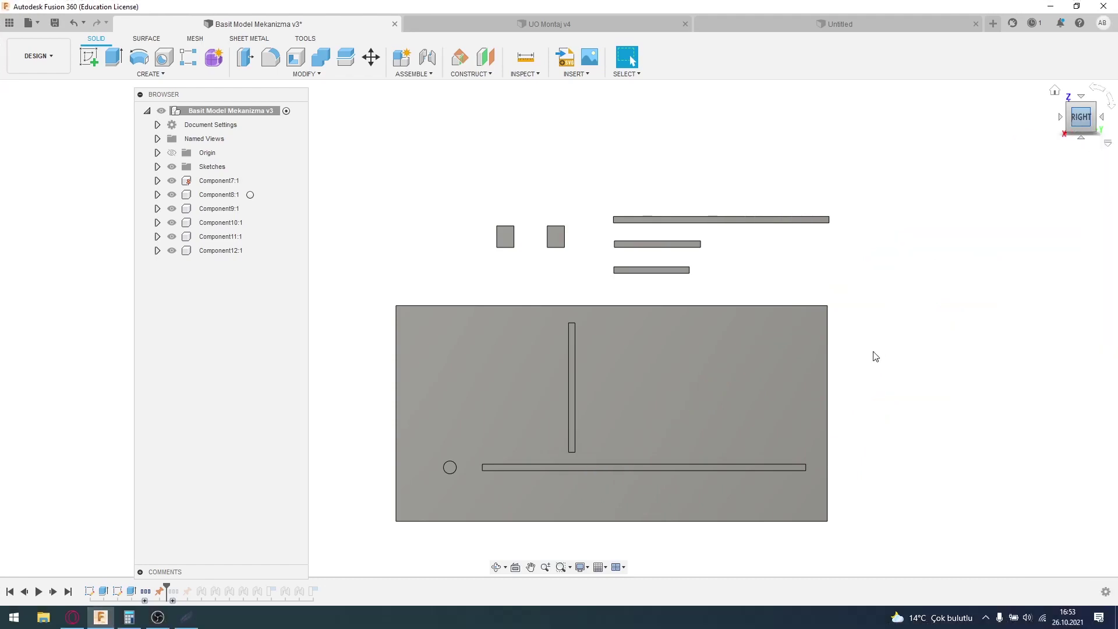
- Restore the flat RIGHT ViewCube view and nudge the view slightly
{"action": "left_click_drag", "start_coordinate": [1077, 120], "coordinate": [1098, 120]}
{"action": "left_click", "coordinate": [1097, 121]}
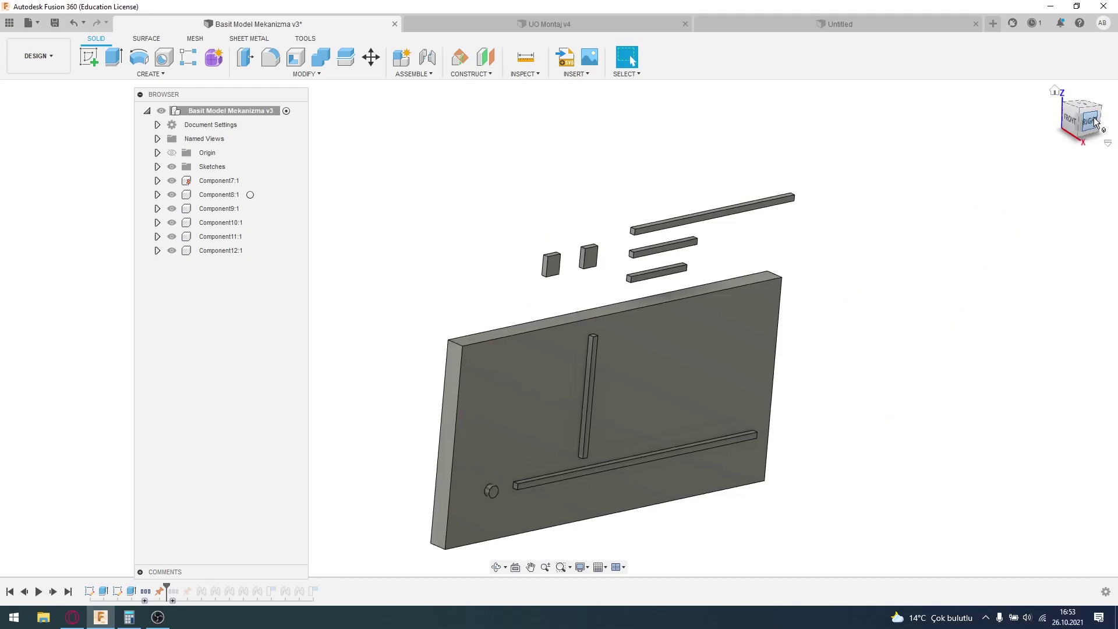
{"action": "left_click", "coordinate": [1066, 98]}
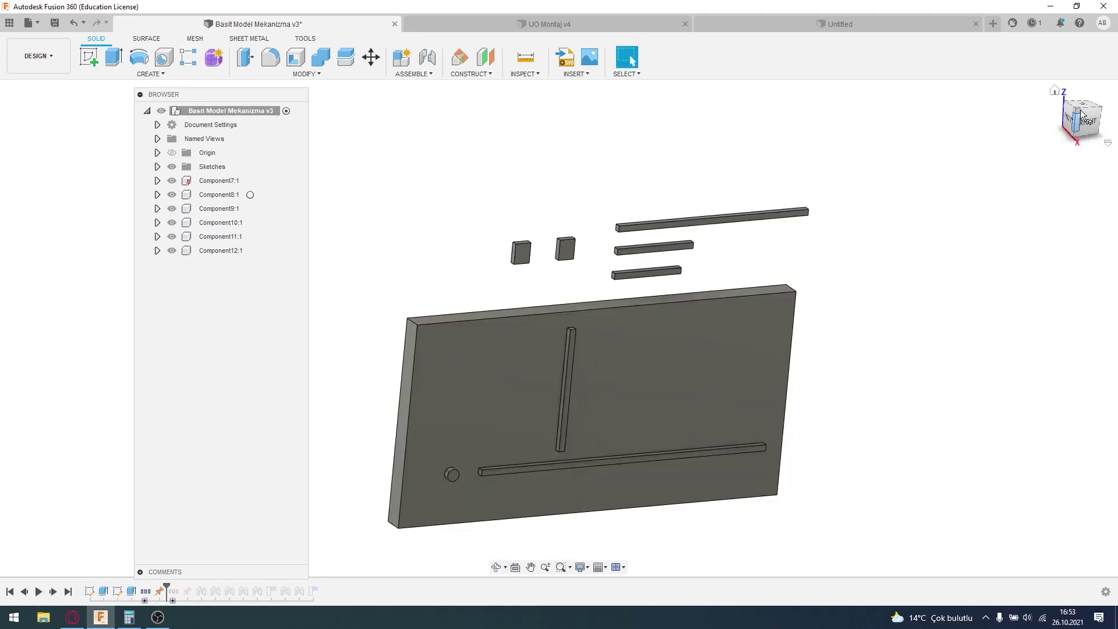
{"action": "left_click", "coordinate": [1082, 117]}
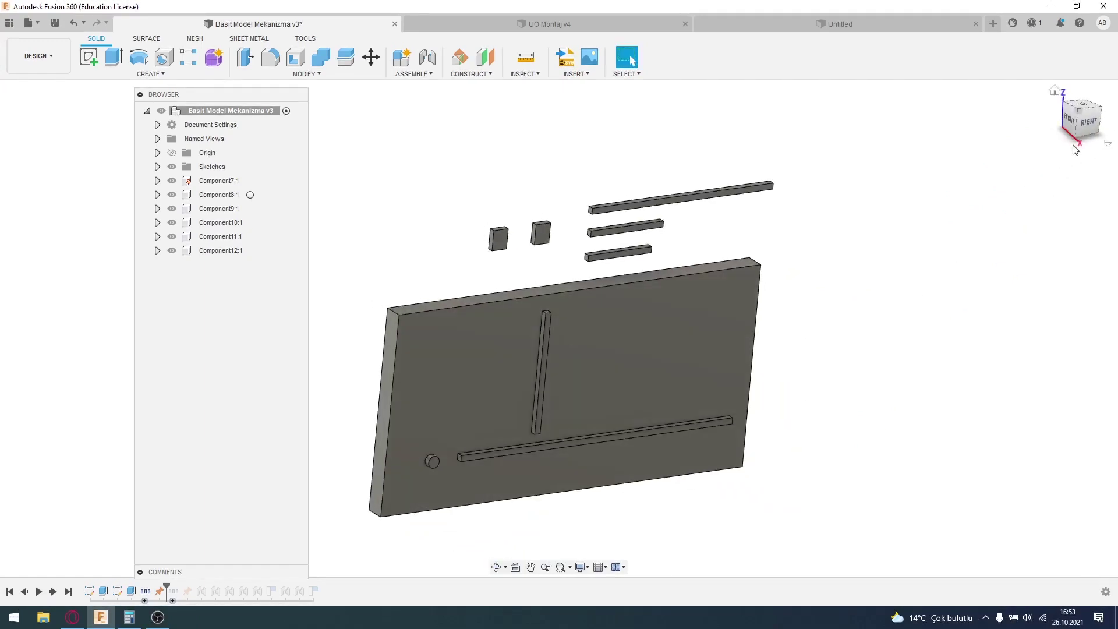
{"action": "middle_click_drag", "start_coordinate": [953, 323], "coordinate": [946, 345]}
{"action": "key", "text": "Escape"}
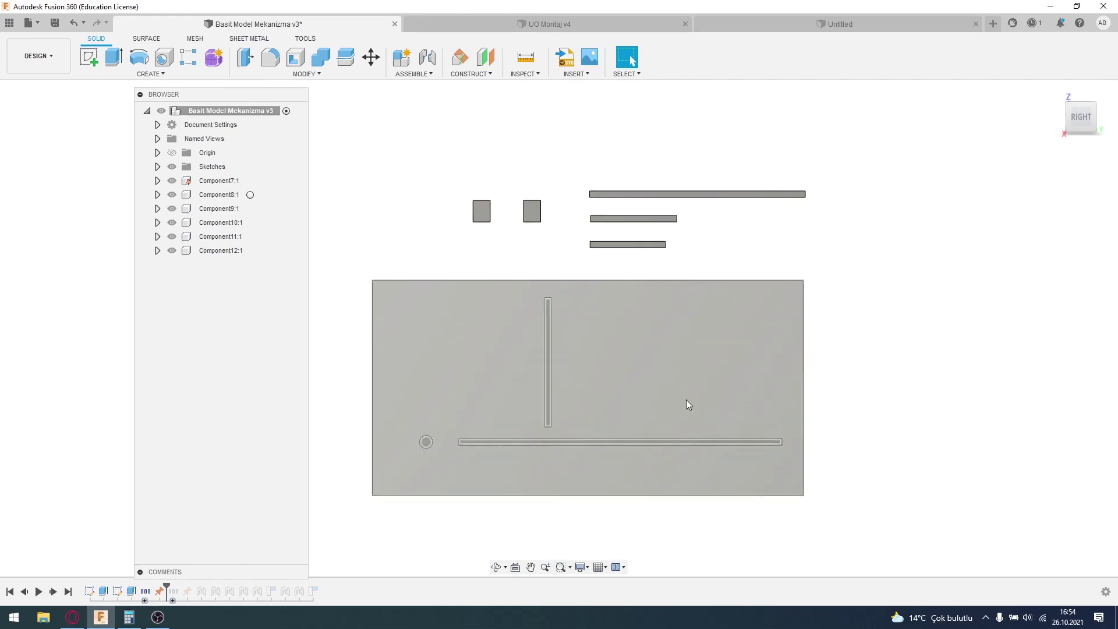
- Use Look At to face the slotted plate's surface squarely, then pan to frame it
{"action": "middle_click_drag", "start_coordinate": [714, 377], "coordinate": [600, 519], "text": "shift"}
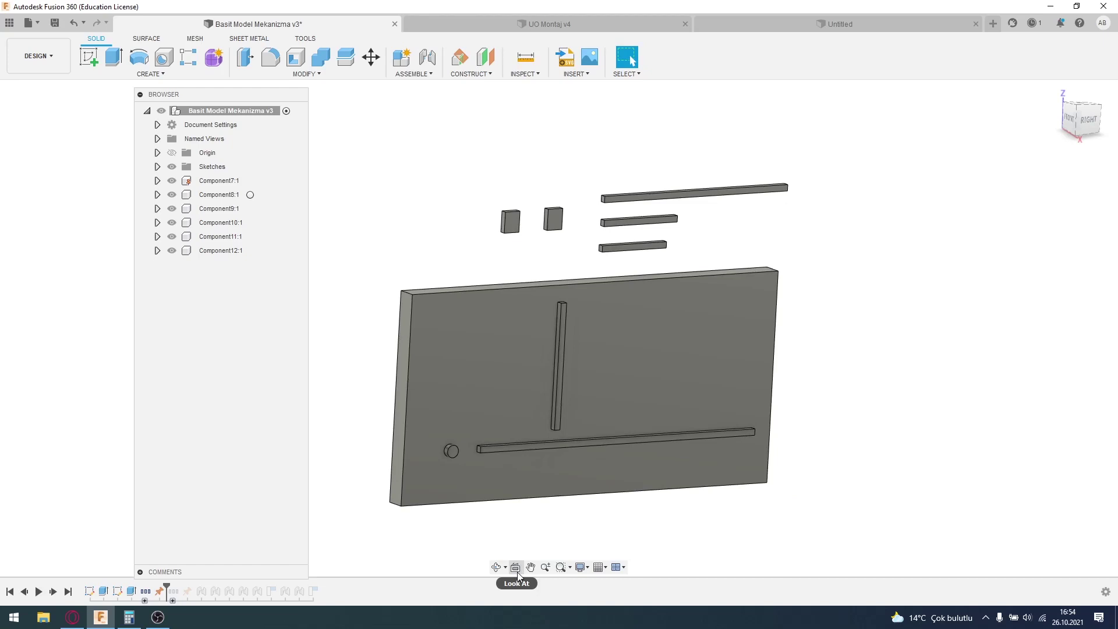
{"action": "left_click", "coordinate": [517, 573]}
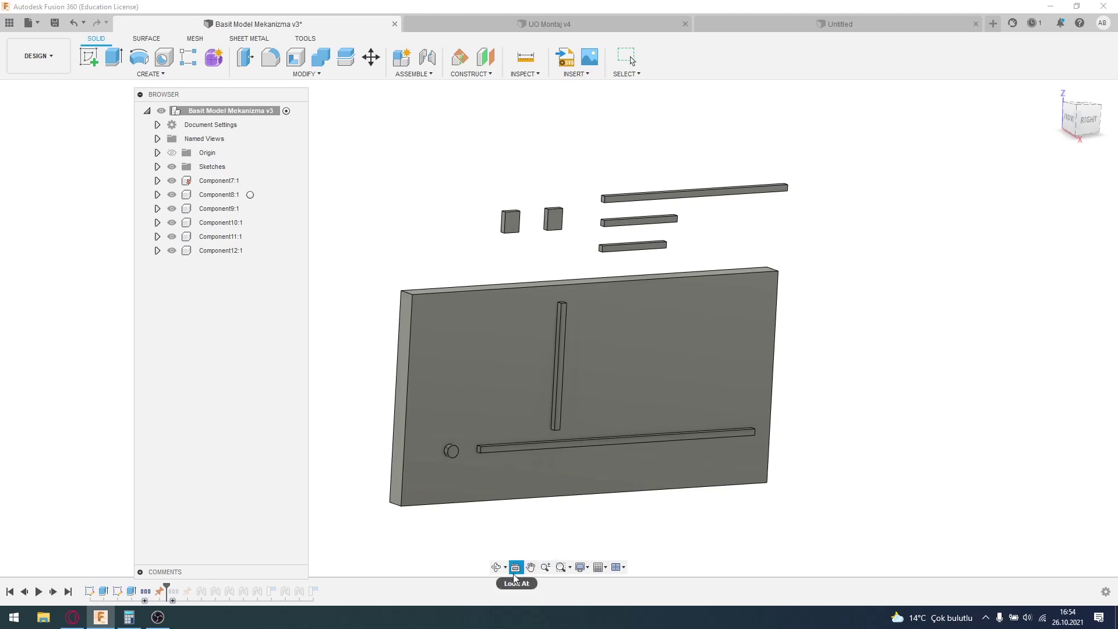
{"action": "left_click", "coordinate": [634, 389]}
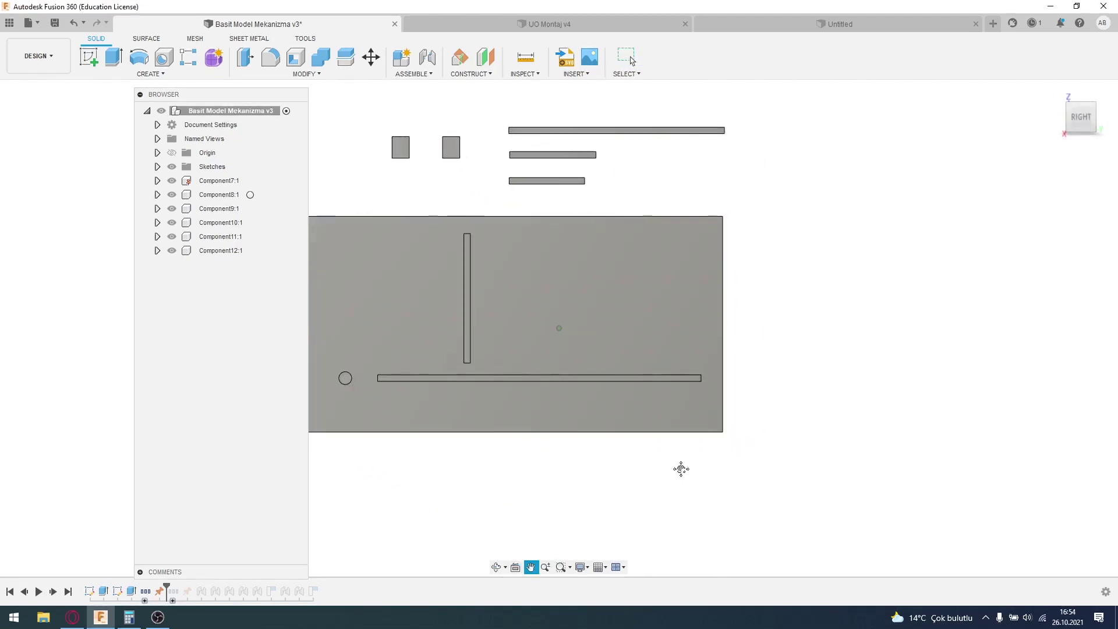
{"action": "left_click_drag", "start_coordinate": [681, 468], "coordinate": [817, 452]}
{"action": "key", "text": "Escape"}
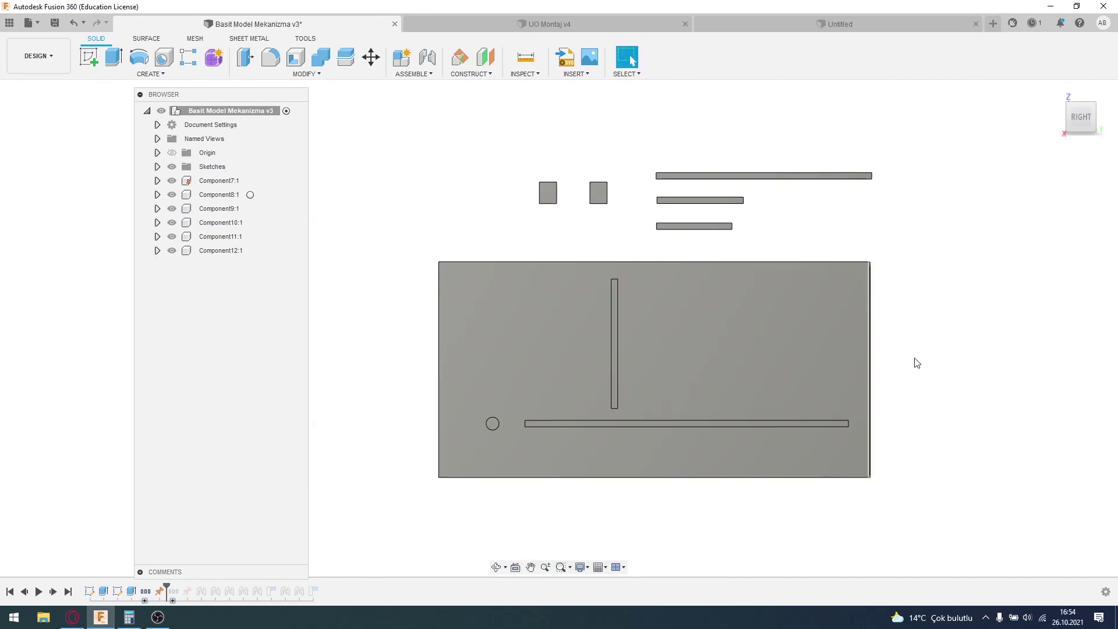
{"action": "middle_click_drag", "start_coordinate": [876, 364], "coordinate": [822, 372]}
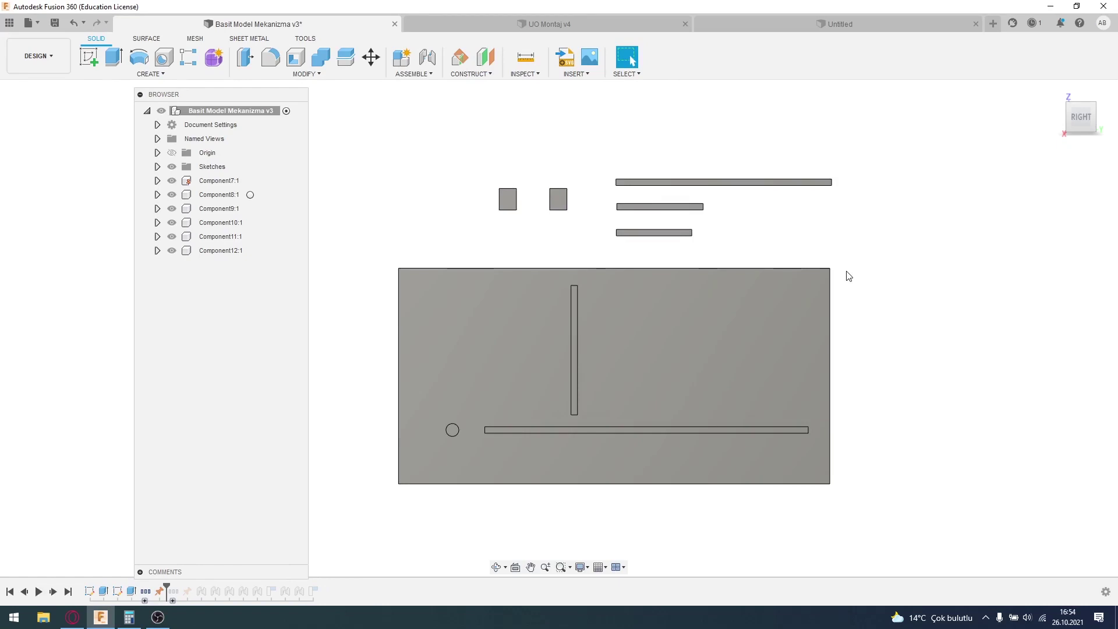
- Return to the RIGHT view, pan down, and start the Joint command with J
{"action": "mouse_move", "coordinate": [752, 330]}
{"action": "middle_mouse_down", "text": "shift"}
{"action": "mouse_move", "coordinate": [705, 352]}
{"action": "mouse_move", "coordinate": [786, 335]}
{"action": "mouse_move", "coordinate": [664, 351]}
{"action": "mouse_move", "coordinate": [662, 267]}
{"action": "mouse_move", "coordinate": [769, 180]}
{"action": "mouse_move", "coordinate": [879, 200]}
{"action": "middle_mouse_up", "text": "shift"}
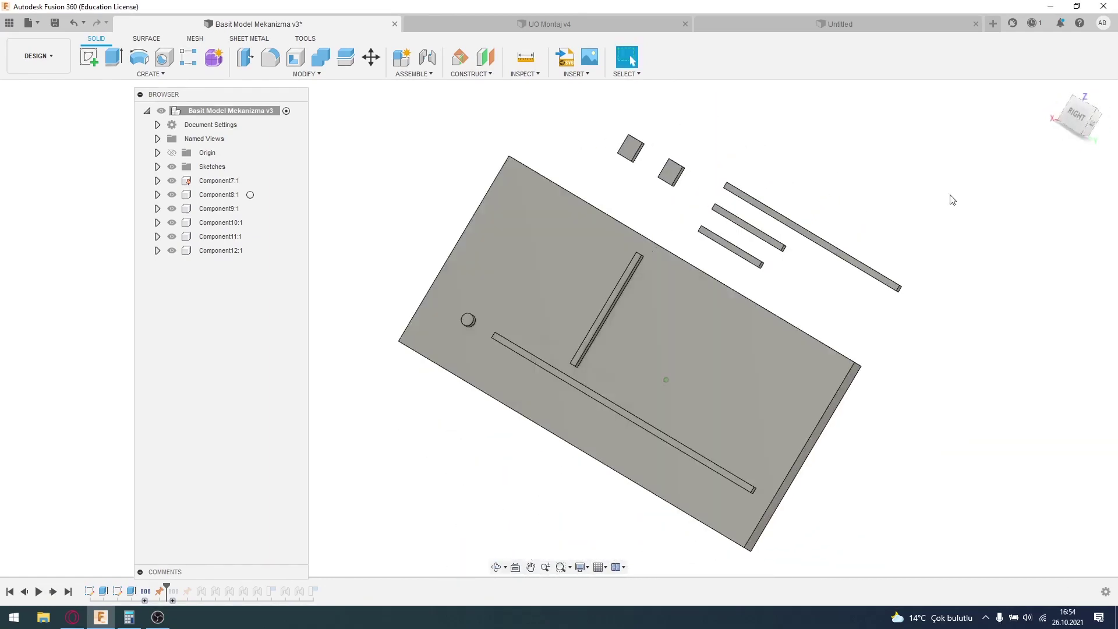
{"action": "left_click", "coordinate": [1087, 119]}
{"action": "mouse_move", "coordinate": [1041, 313]}
{"action": "middle_mouse_down"}
{"action": "mouse_move", "coordinate": [961, 332]}
{"action": "mouse_move", "coordinate": [958, 351]}
{"action": "middle_mouse_up"}
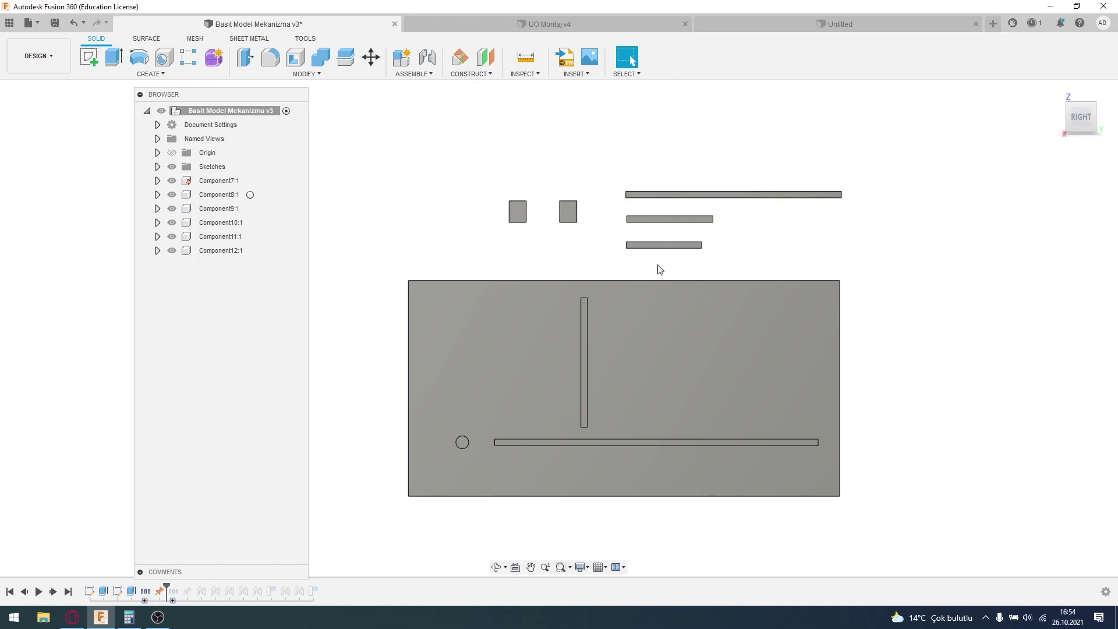
{"action": "key", "text": "j"}
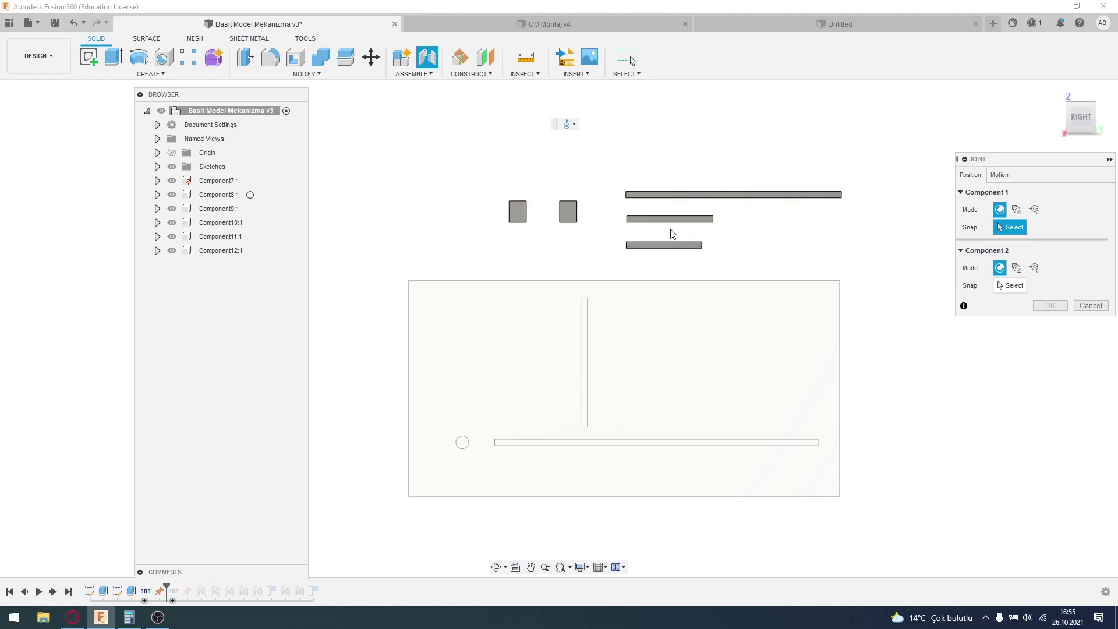
- Restart the joint and pick the square block's centre as the first joint point
{"action": "scroll", "coordinate": [670, 233], "scroll_direction": "up", "scroll_amount": 2}
{"action": "key", "text": "Escape"}
{"action": "scroll", "coordinate": [592, 222], "scroll_direction": "up", "scroll_amount": 2}
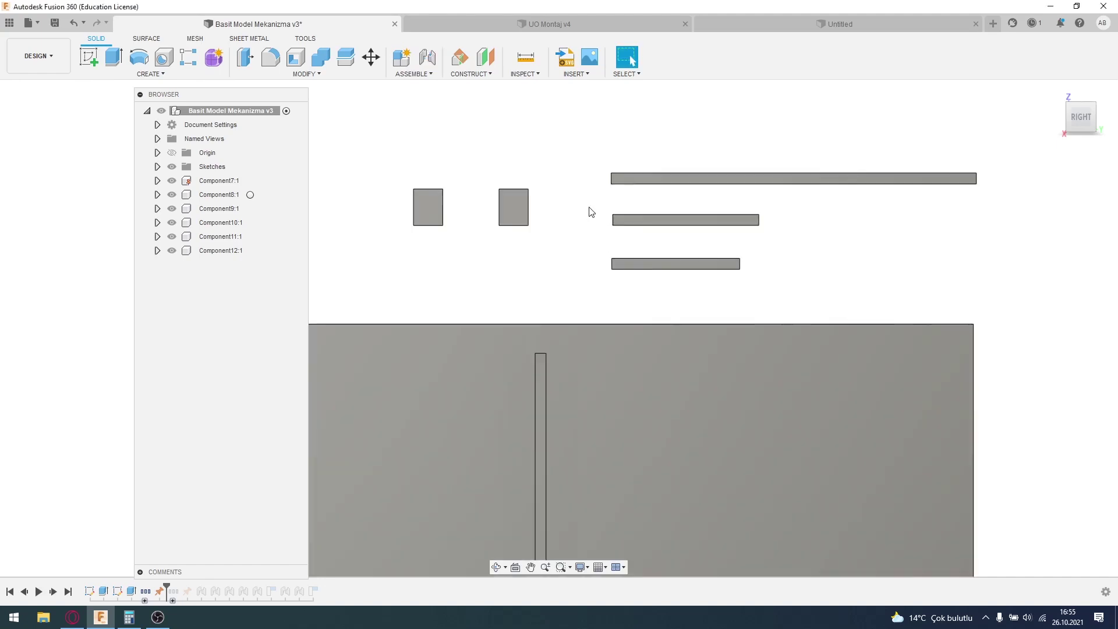
{"action": "middle_click_drag", "start_coordinate": [658, 312], "coordinate": [677, 258]}
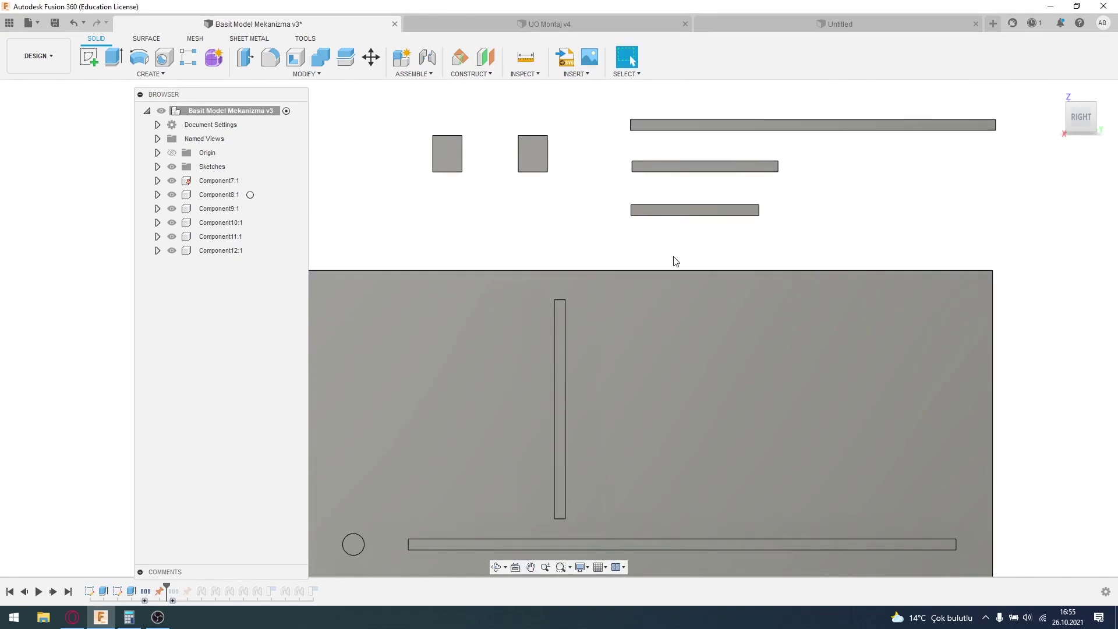
{"action": "left_click", "coordinate": [427, 57]}
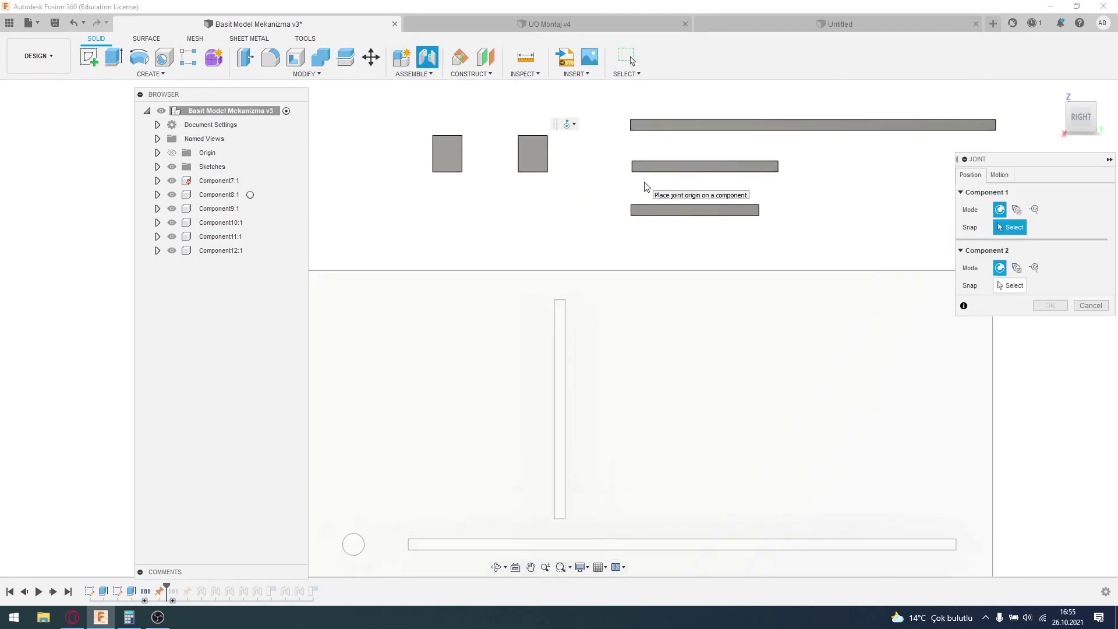
{"action": "scroll", "coordinate": [540, 154], "scroll_direction": "up", "scroll_amount": 1}
{"action": "scroll", "coordinate": [538, 157], "scroll_direction": "up", "scroll_amount": 2}
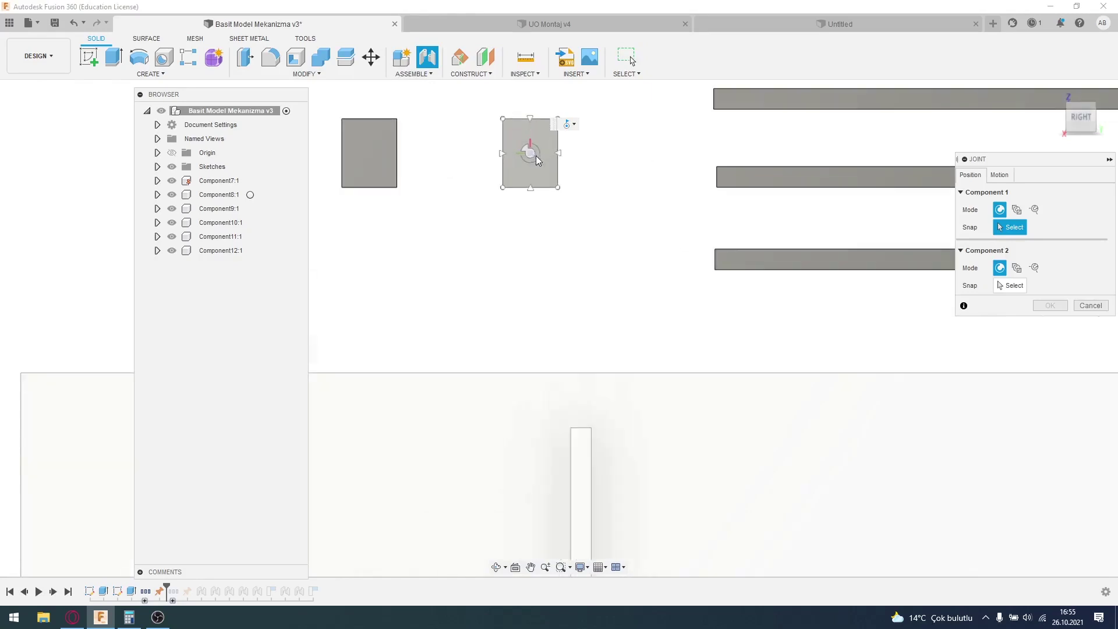
{"action": "middle_click_drag", "start_coordinate": [537, 158], "coordinate": [537, 272]}
{"action": "scroll", "coordinate": [541, 352], "scroll_direction": "up", "scroll_amount": 2}
{"action": "middle_click_drag", "start_coordinate": [540, 352], "coordinate": [668, 342]}
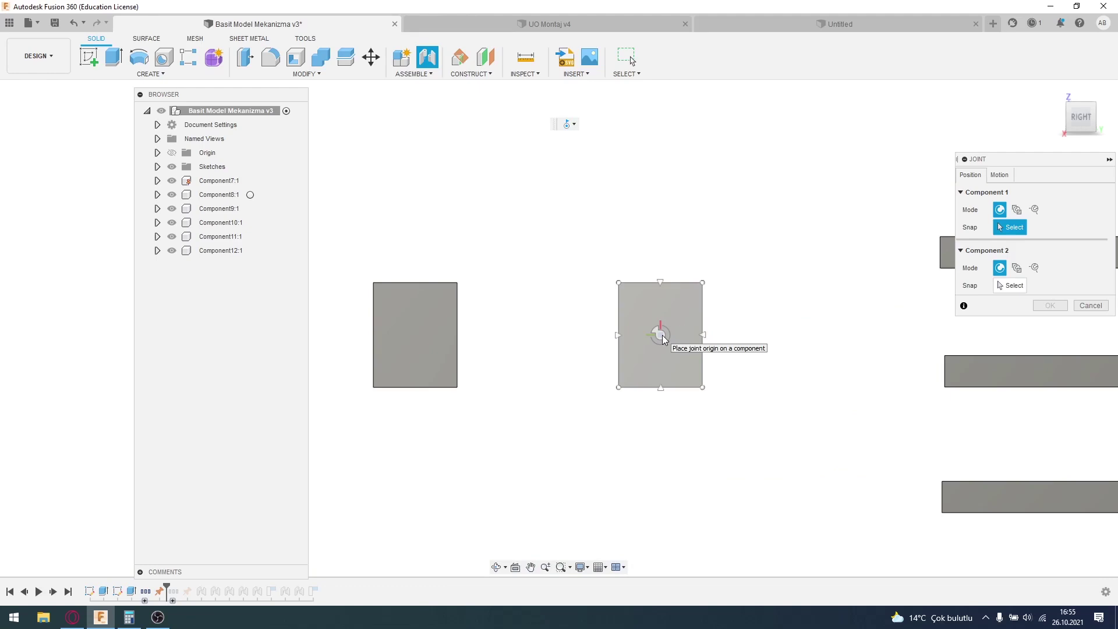
{"action": "left_click", "coordinate": [663, 338]}
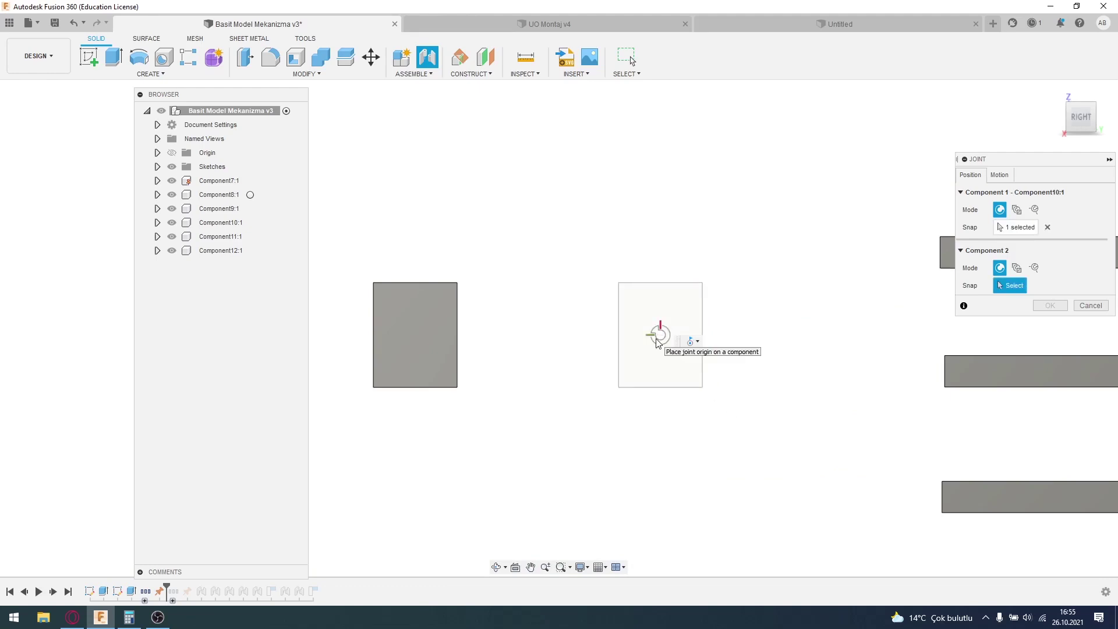
- Zoom and pan to bring the base plate and vertical bar's centre into view
{"action": "scroll", "coordinate": [653, 343], "scroll_direction": "up", "scroll_amount": 3}
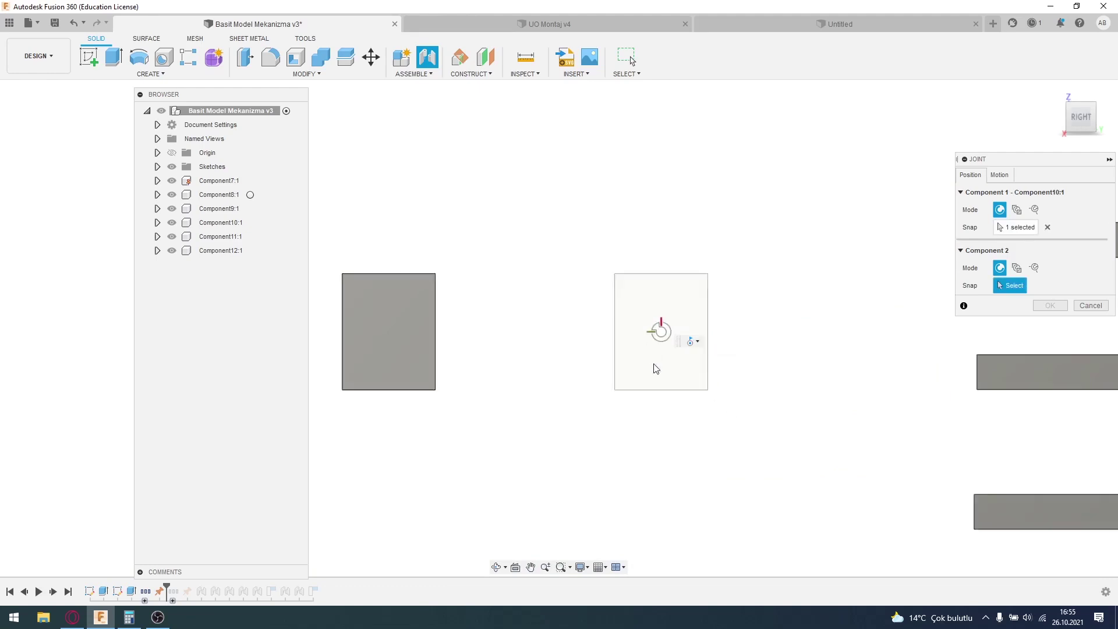
{"action": "scroll", "coordinate": [699, 417], "scroll_direction": "down", "scroll_amount": 5}
{"action": "scroll", "coordinate": [716, 422], "scroll_direction": "down", "scroll_amount": 3}
{"action": "middle_click_drag", "start_coordinate": [732, 446], "coordinate": [641, 277]}
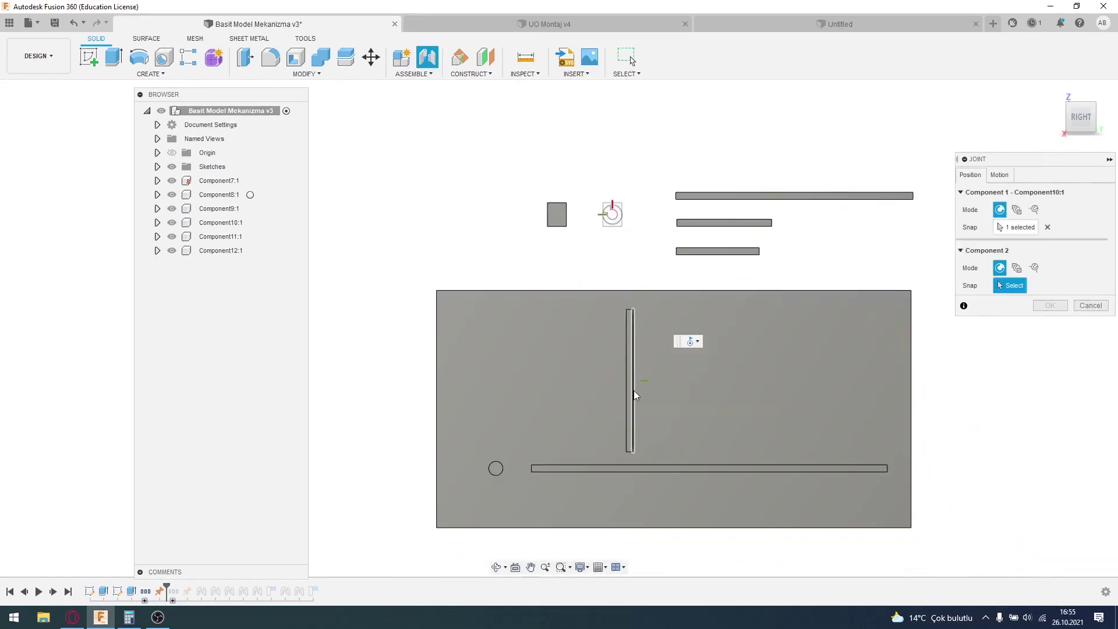
{"action": "scroll", "coordinate": [634, 389], "scroll_direction": "up", "scroll_amount": 2}
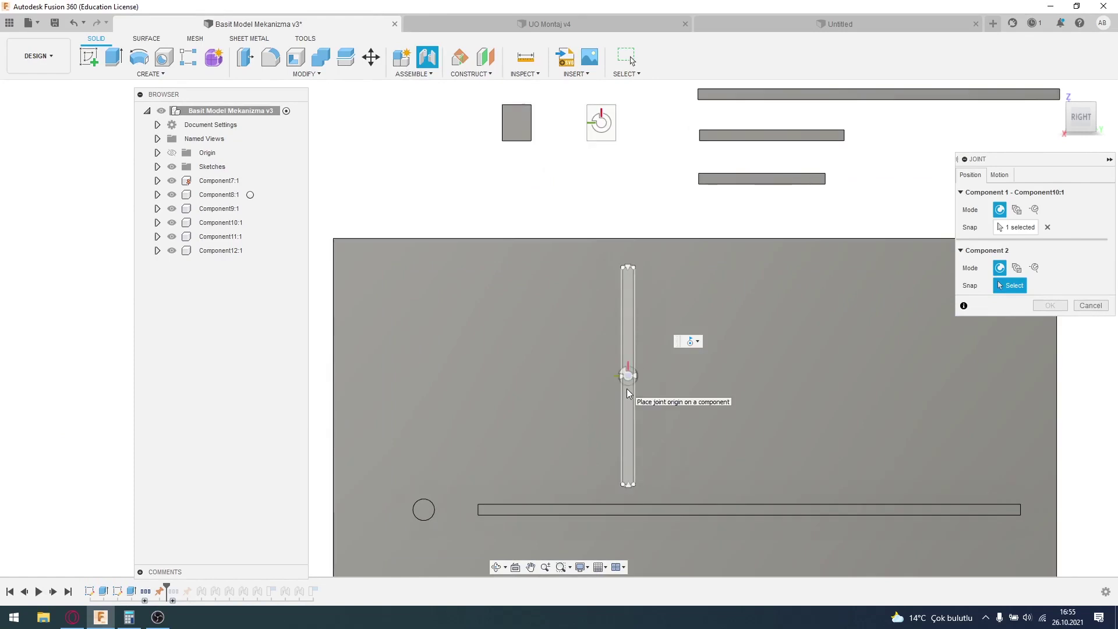
{"action": "scroll", "coordinate": [628, 378], "scroll_direction": "up", "scroll_amount": 2}
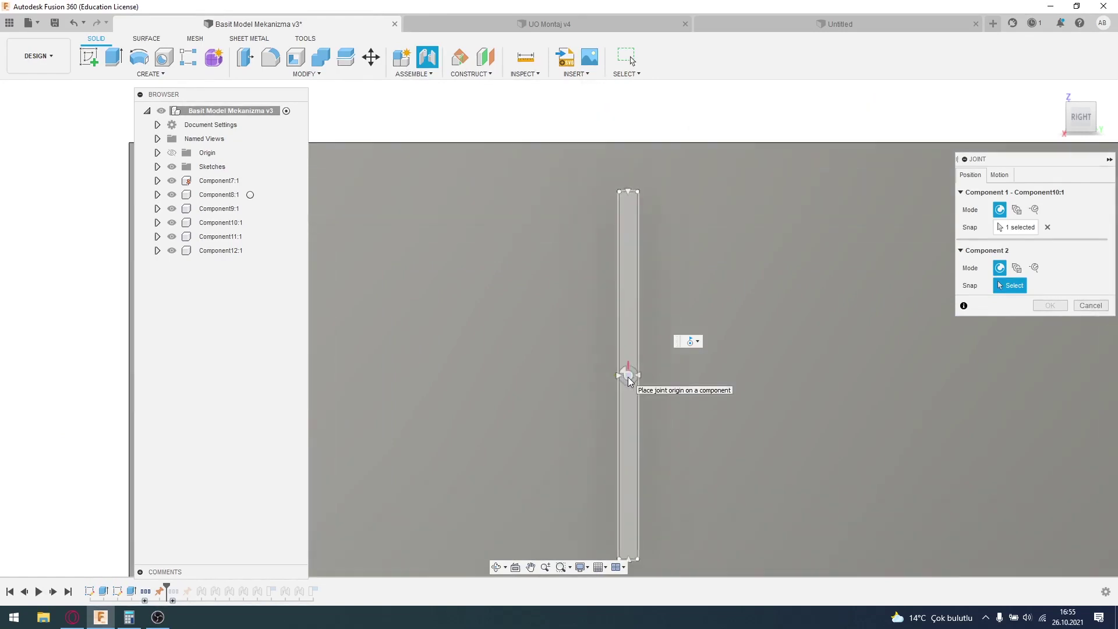
{"action": "scroll", "coordinate": [628, 377], "scroll_direction": "up", "scroll_amount": 2}
{"action": "mouse_move", "coordinate": [629, 376]}
{"action": "middle_mouse_down"}
{"action": "mouse_move", "coordinate": [673, 344]}
{"action": "mouse_move", "coordinate": [555, 393]}
{"action": "middle_mouse_up"}
{"action": "scroll", "coordinate": [672, 339], "scroll_direction": "down", "scroll_amount": 1}
{"action": "scroll", "coordinate": [672, 340], "scroll_direction": "up", "scroll_amount": 2}
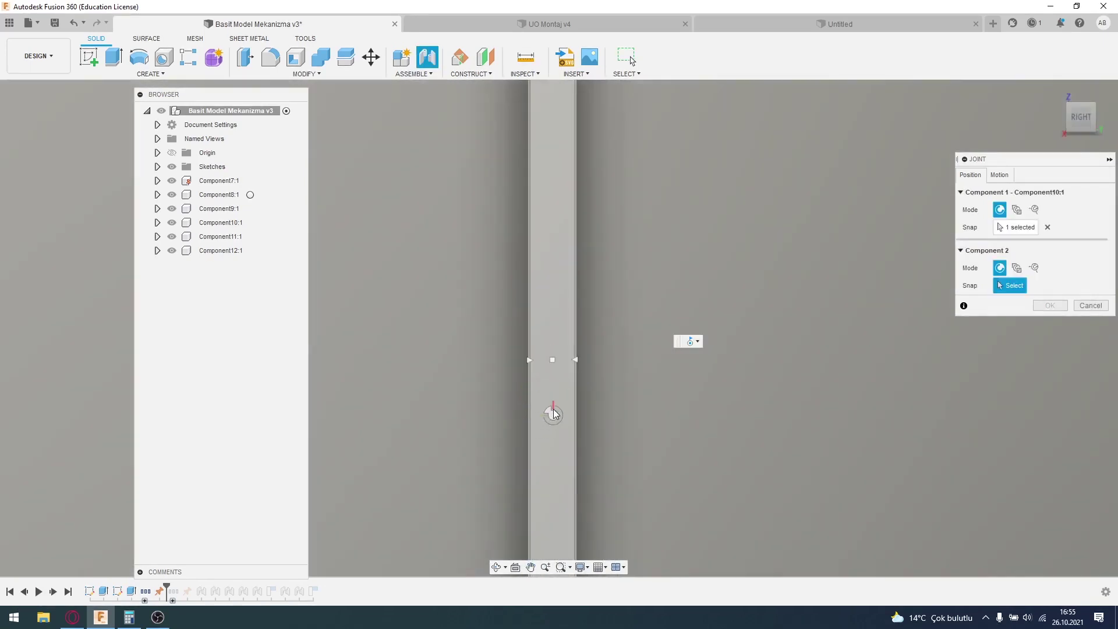
- Set the vertical bar's midpoint as the second joint point and preview the default motion
{"action": "left_click", "coordinate": [553, 368]}
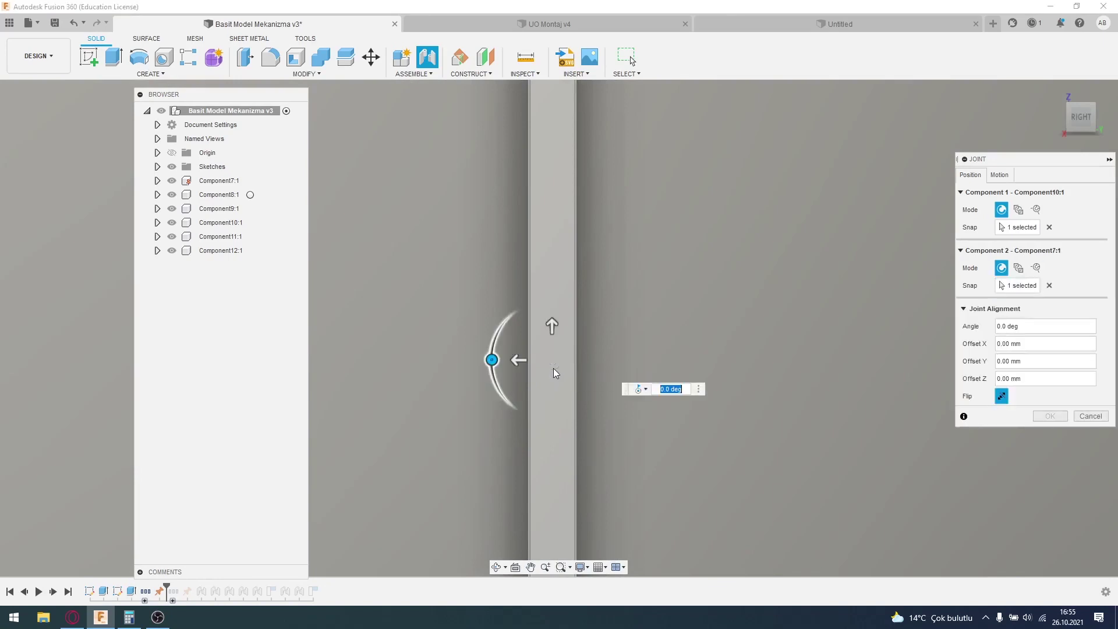
{"action": "scroll", "coordinate": [604, 505], "scroll_direction": "down", "scroll_amount": 3}
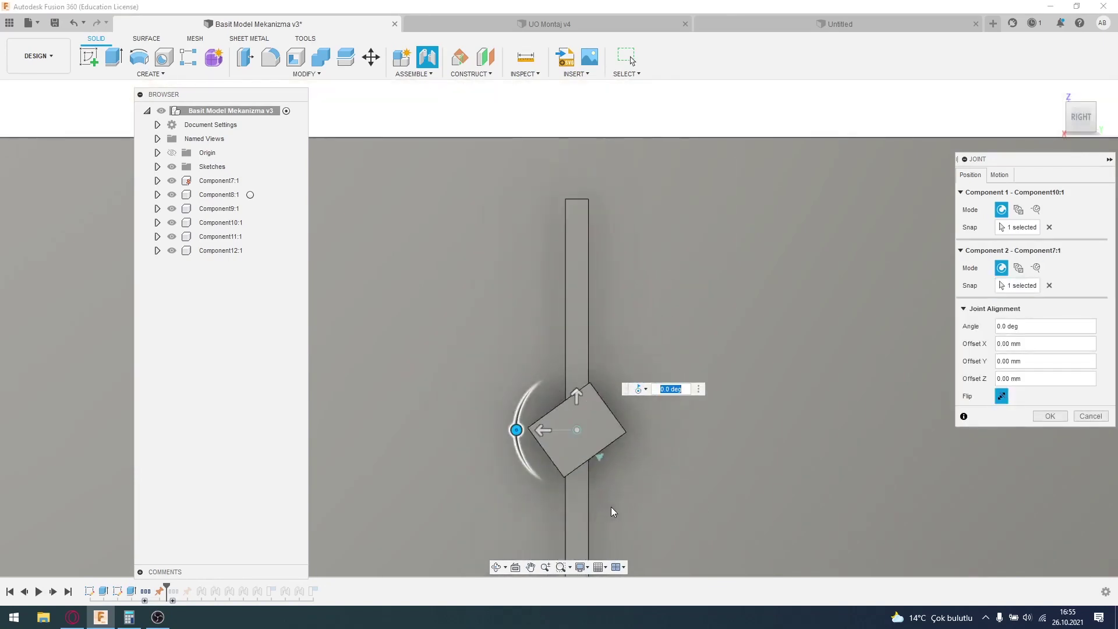
{"action": "scroll", "coordinate": [641, 443], "scroll_direction": "up", "scroll_amount": 1}
{"action": "scroll", "coordinate": [589, 456], "scroll_direction": "up", "scroll_amount": 1}
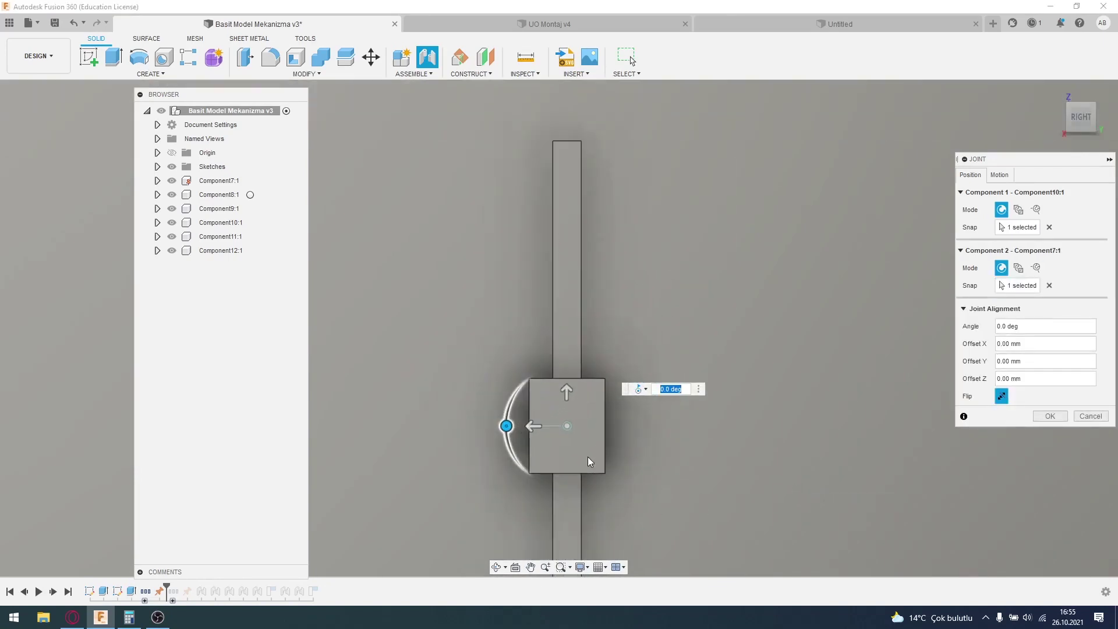
{"action": "left_click", "coordinate": [1000, 175]}
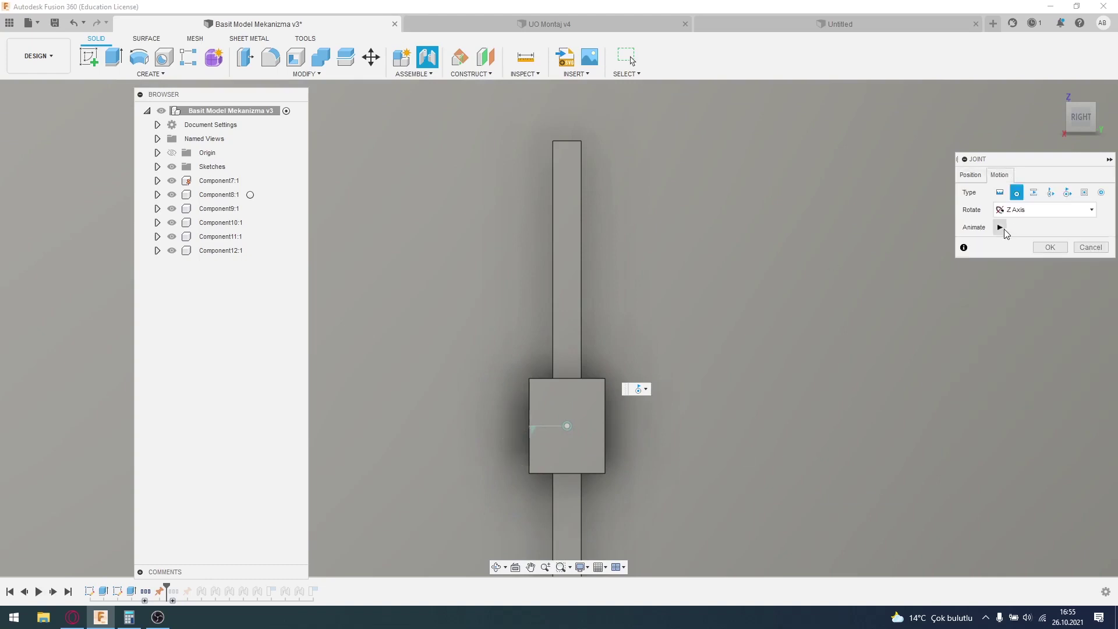
{"action": "left_click", "coordinate": [1003, 228]}
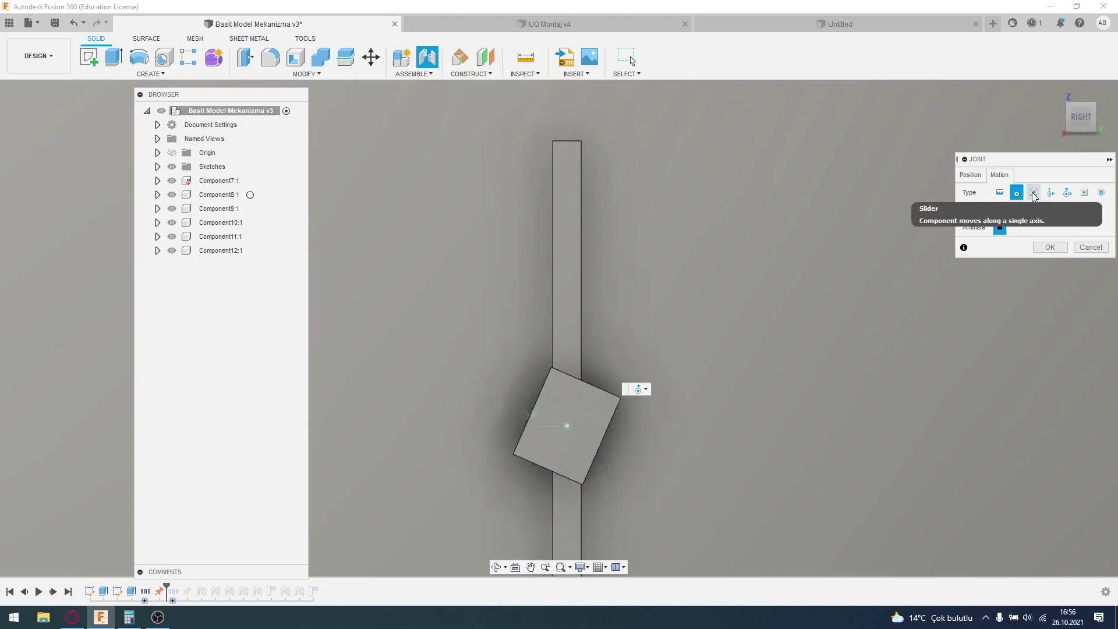
- Make the joint a Slider along the X axis, preview it, and confirm with OK
{"action": "left_click", "coordinate": [1034, 193]}
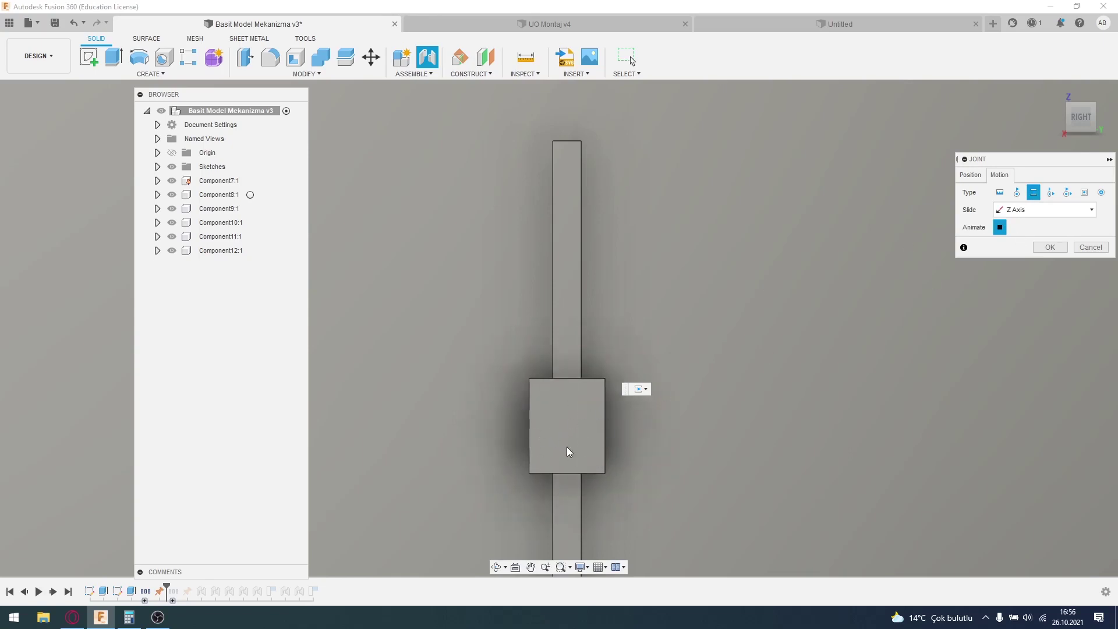
{"action": "left_click", "coordinate": [1000, 227]}
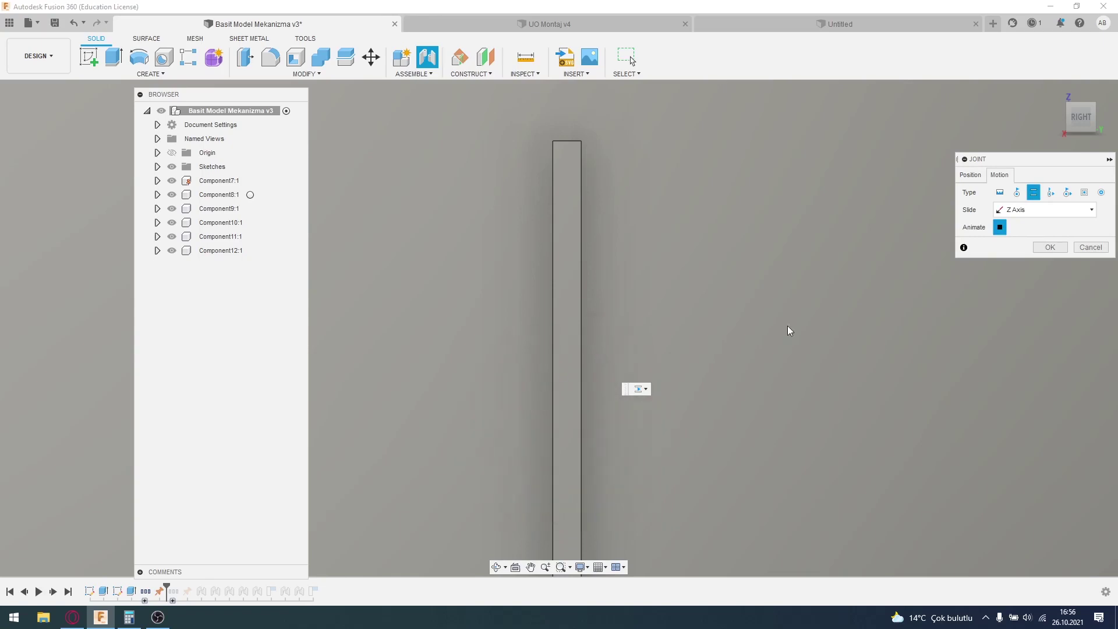
{"action": "left_click", "coordinate": [1031, 209]}
{"action": "left_click", "coordinate": [1032, 233]}
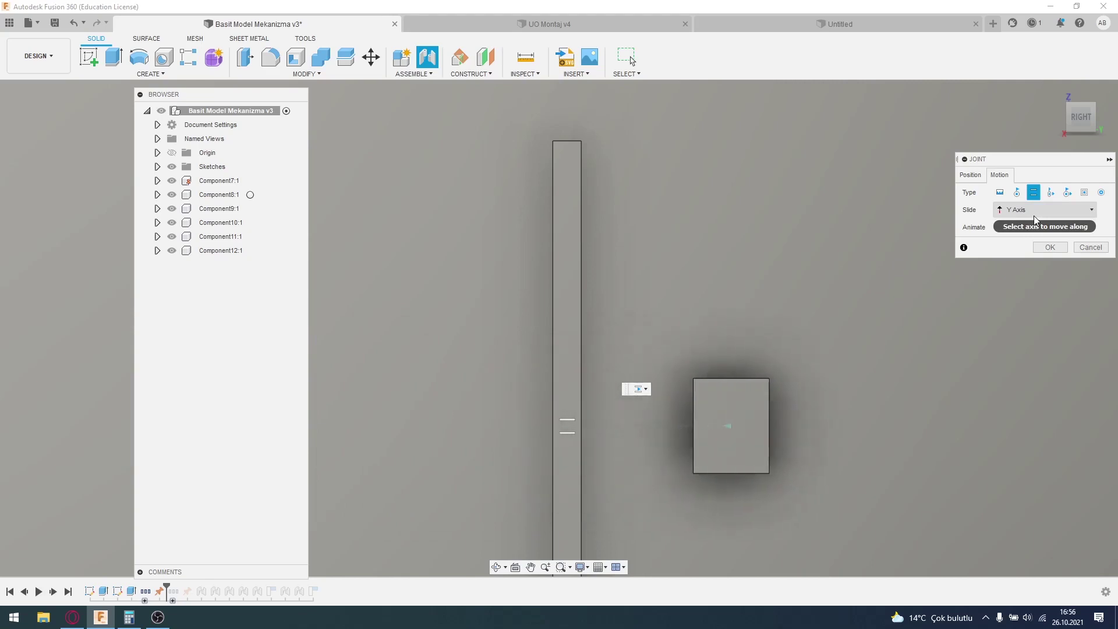
{"action": "left_click", "coordinate": [1035, 219]}
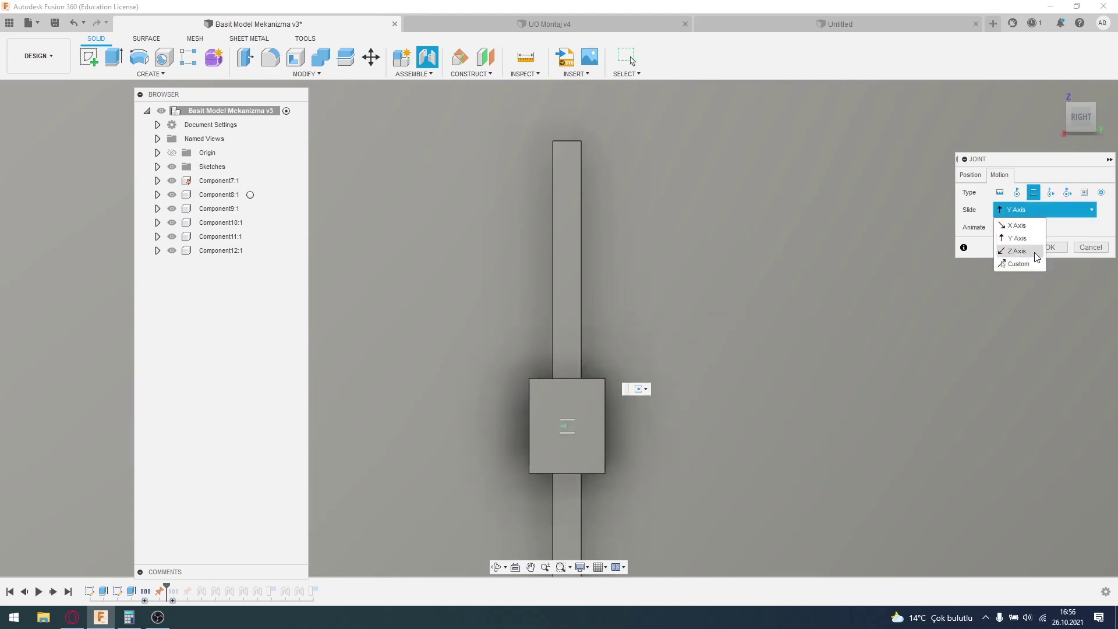
{"action": "left_click", "coordinate": [1034, 251]}
{"action": "left_click", "coordinate": [1046, 211]}
{"action": "left_click", "coordinate": [1043, 225]}
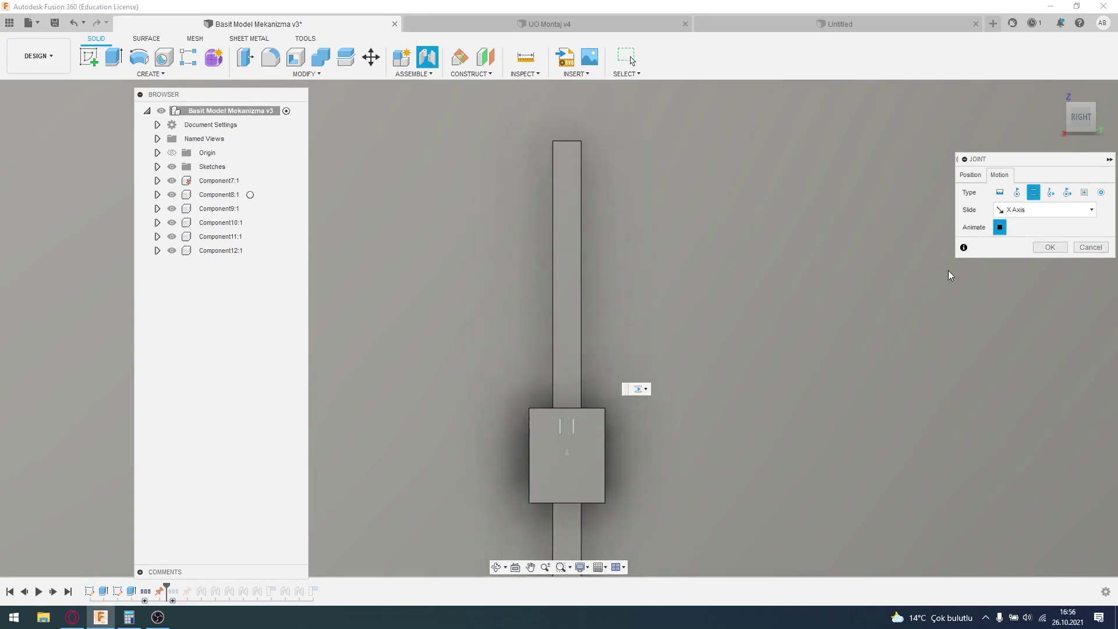
{"action": "left_click", "coordinate": [1050, 247]}
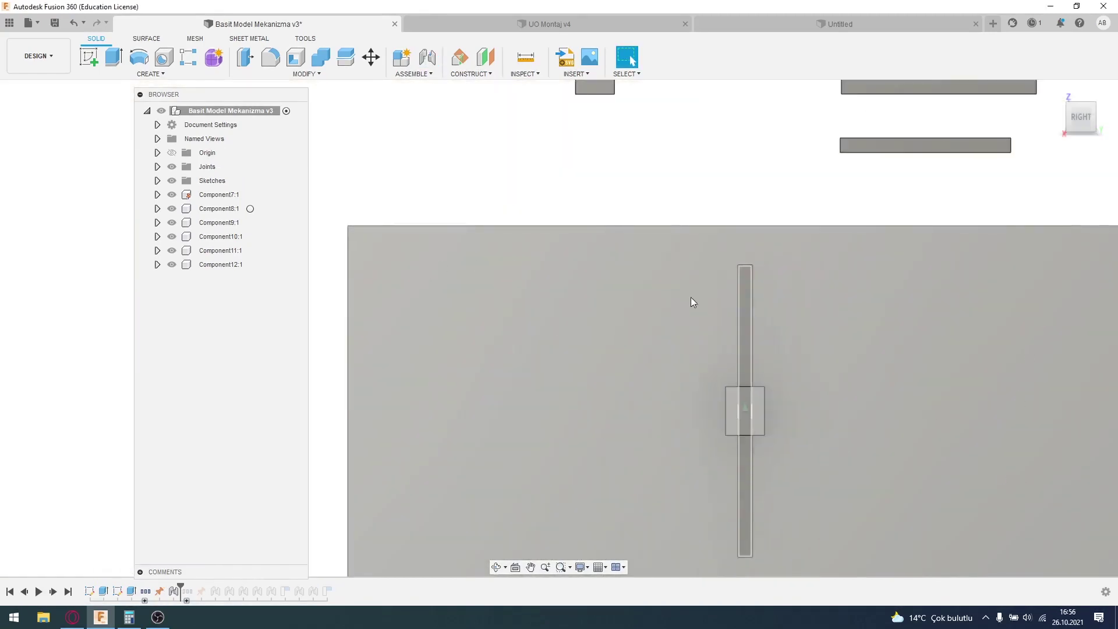
{"action": "scroll", "coordinate": [690, 212], "scroll_direction": "down", "scroll_amount": 2}
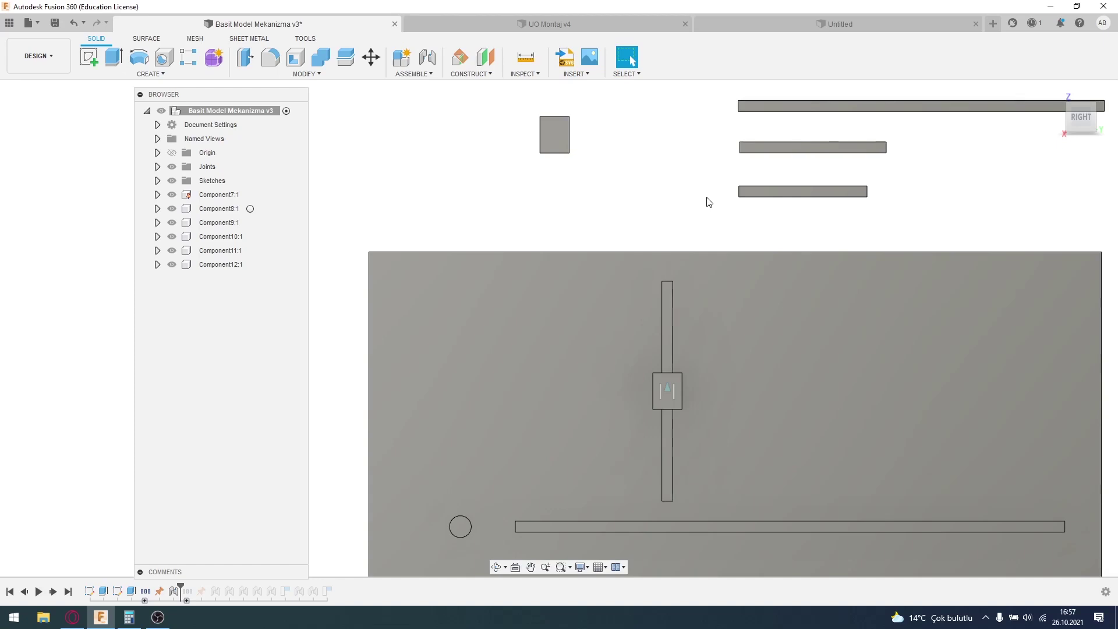
- Undo the slider joint and re-pick the block centre and vertical bar midpoint for a new joint
{"action": "key", "text": "ctrl+z"}
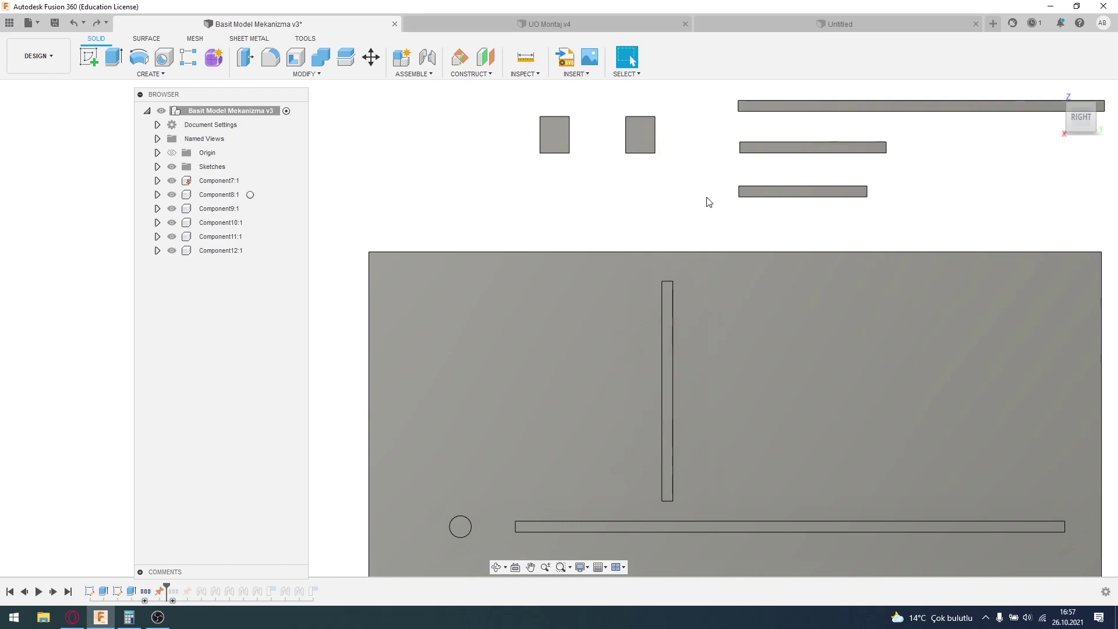
{"action": "left_click", "coordinate": [434, 71]}
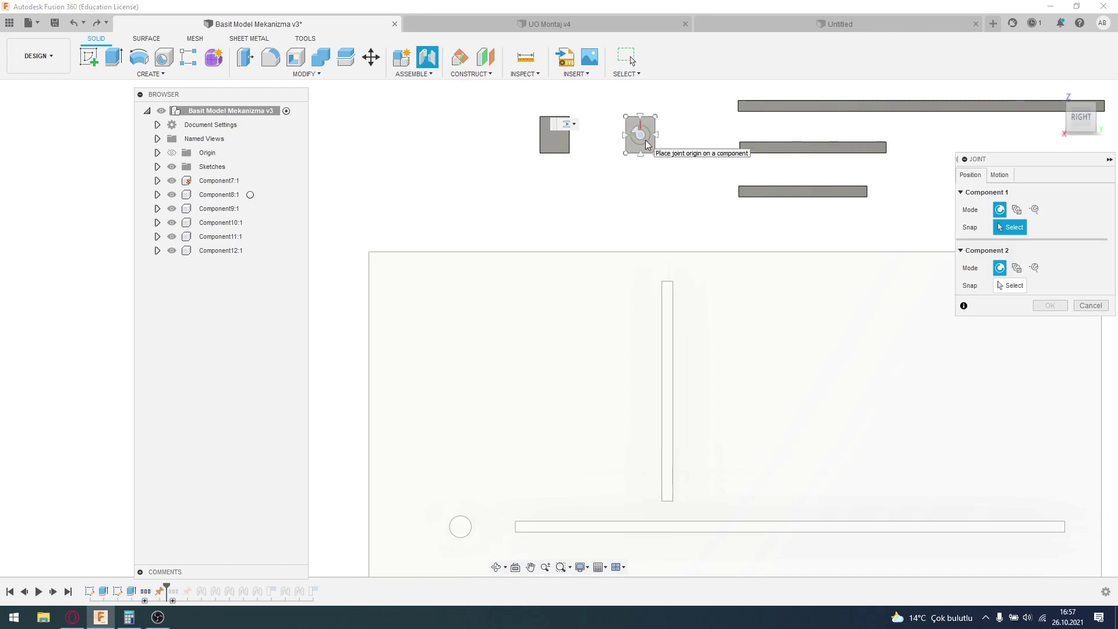
{"action": "scroll", "coordinate": [645, 140], "scroll_direction": "up", "scroll_amount": 2}
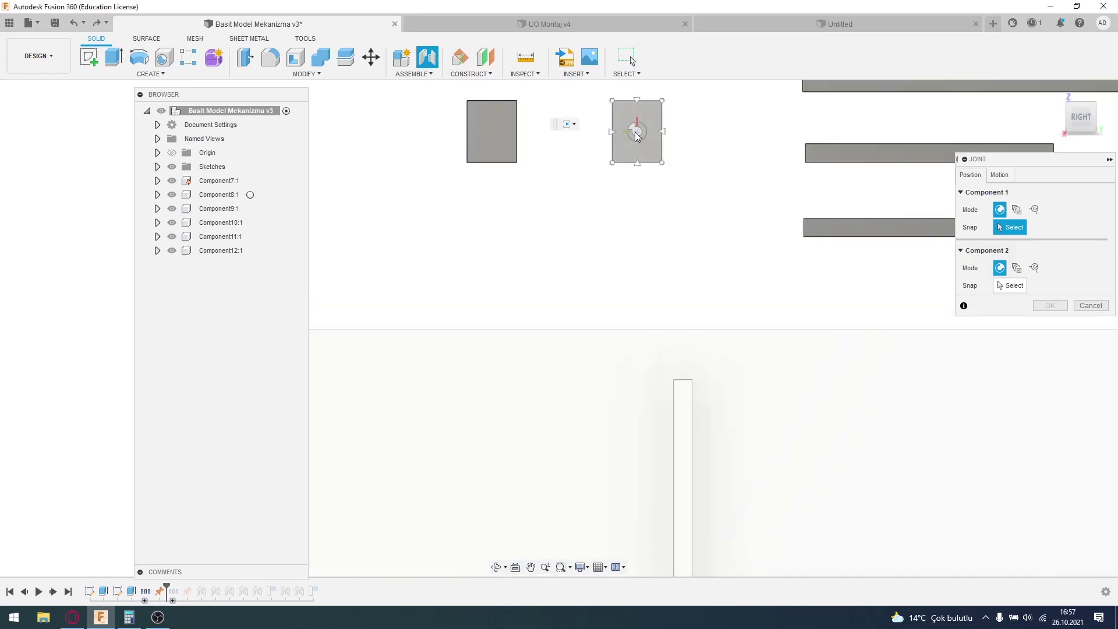
{"action": "left_click", "coordinate": [636, 135]}
{"action": "scroll", "coordinate": [670, 268], "scroll_direction": "down", "scroll_amount": 3}
{"action": "middle_click_drag", "start_coordinate": [705, 318], "coordinate": [699, 232]}
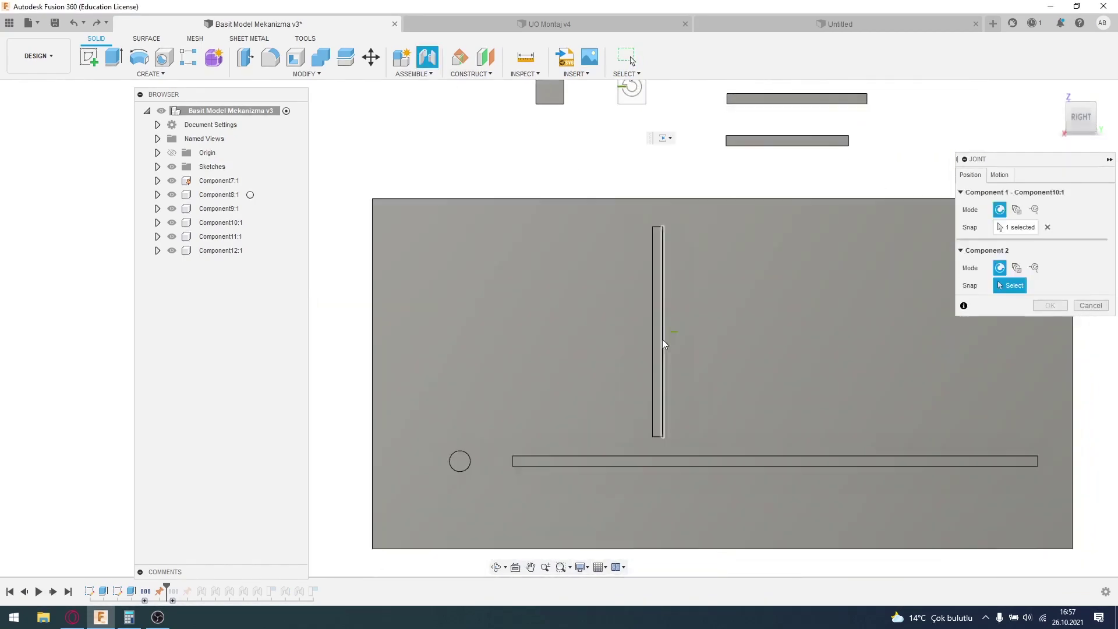
{"action": "scroll", "coordinate": [656, 335], "scroll_direction": "up", "scroll_amount": 2}
{"action": "scroll", "coordinate": [662, 329], "scroll_direction": "up", "scroll_amount": 2}
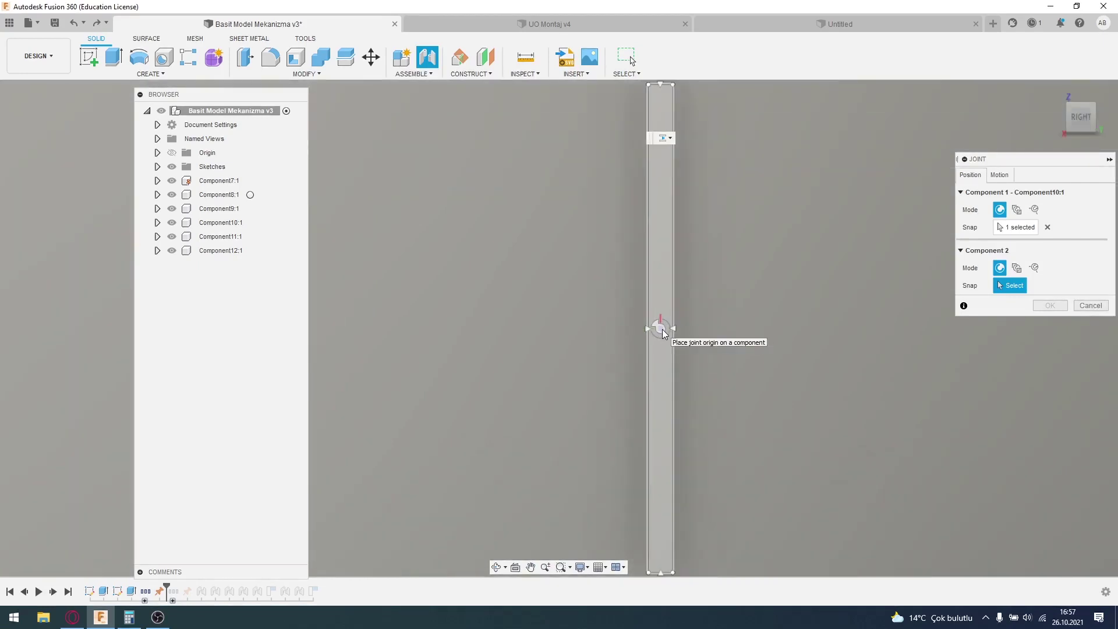
{"action": "left_click", "coordinate": [662, 329]}
- Set the joint to slide along the X axis, confirm it, and pan to the loose parts
{"action": "scroll", "coordinate": [733, 302], "scroll_direction": "down", "scroll_amount": 2}
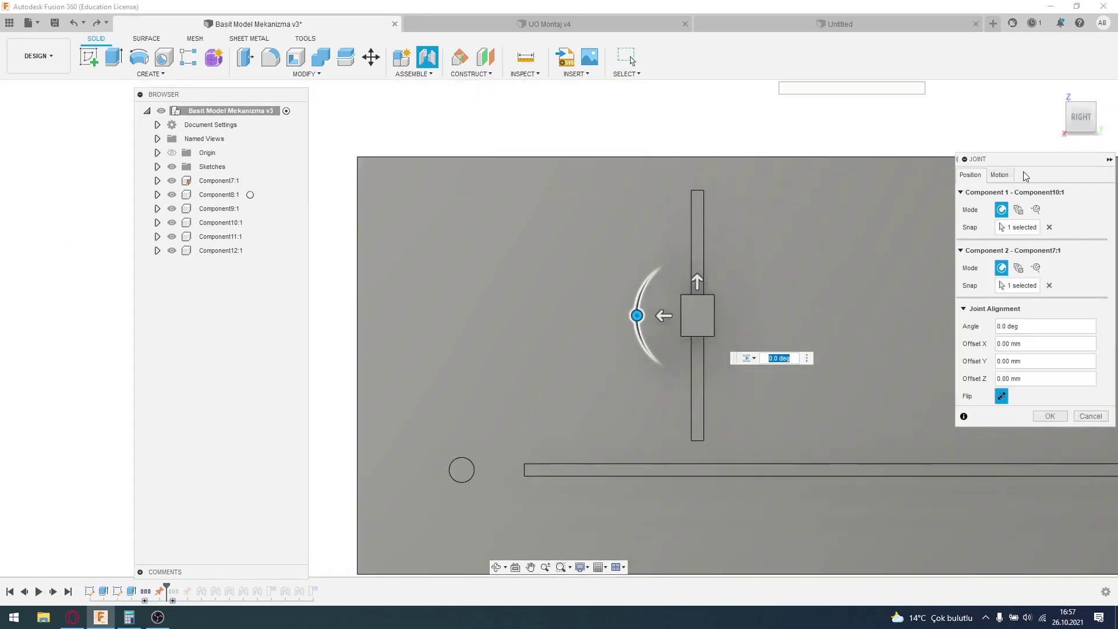
{"action": "left_click", "coordinate": [1005, 178]}
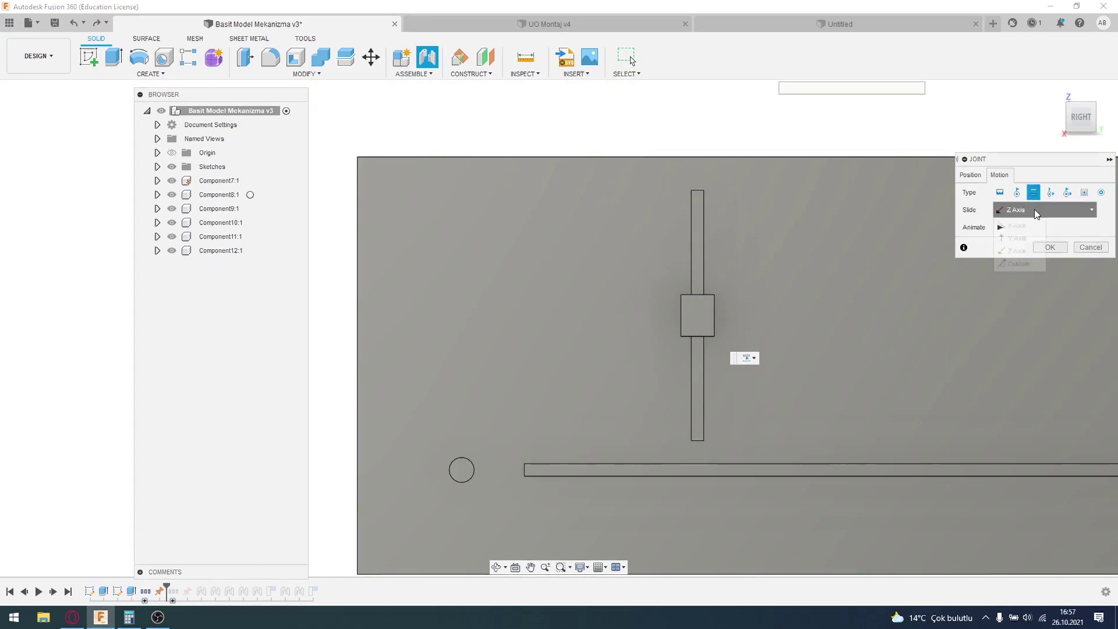
{"action": "left_click", "coordinate": [1035, 209]}
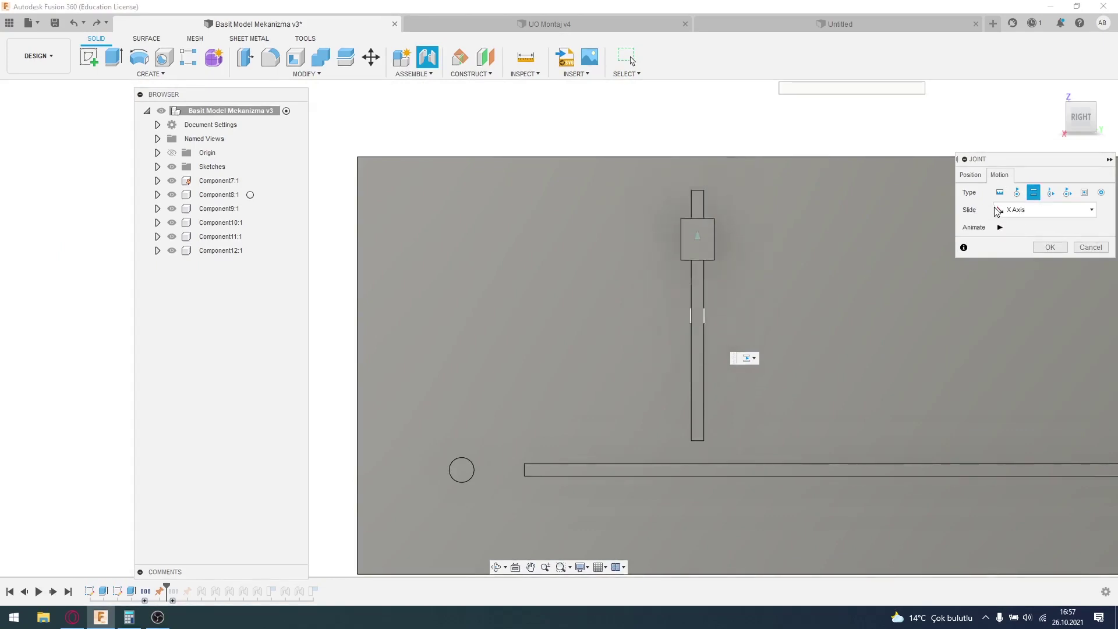
{"action": "left_click", "coordinate": [1050, 247]}
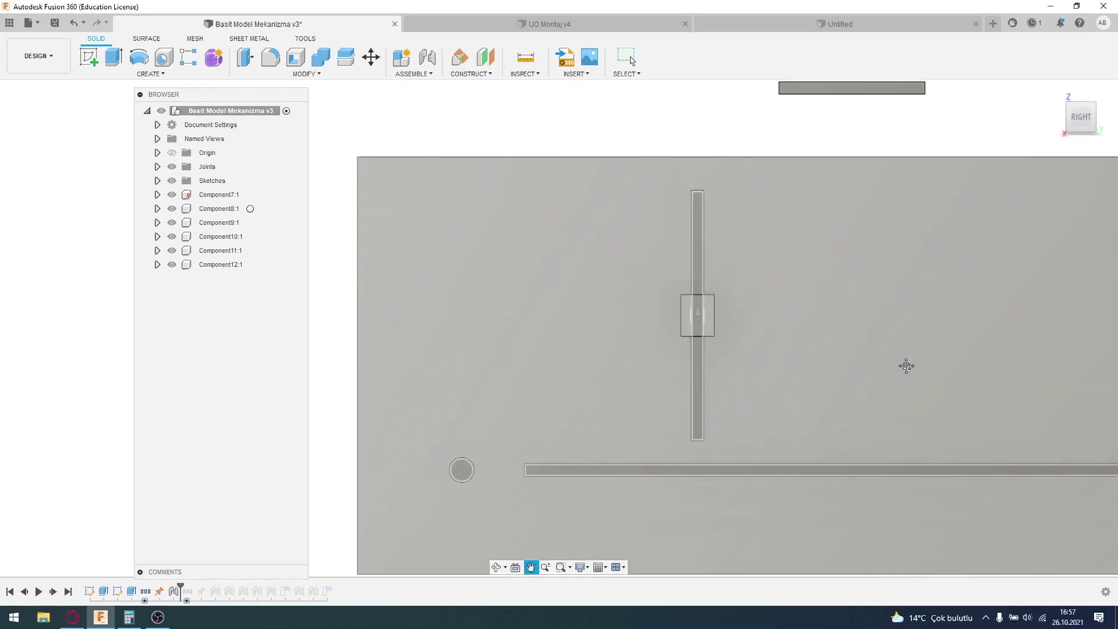
{"action": "middle_click_drag", "start_coordinate": [906, 367], "coordinate": [764, 208]}
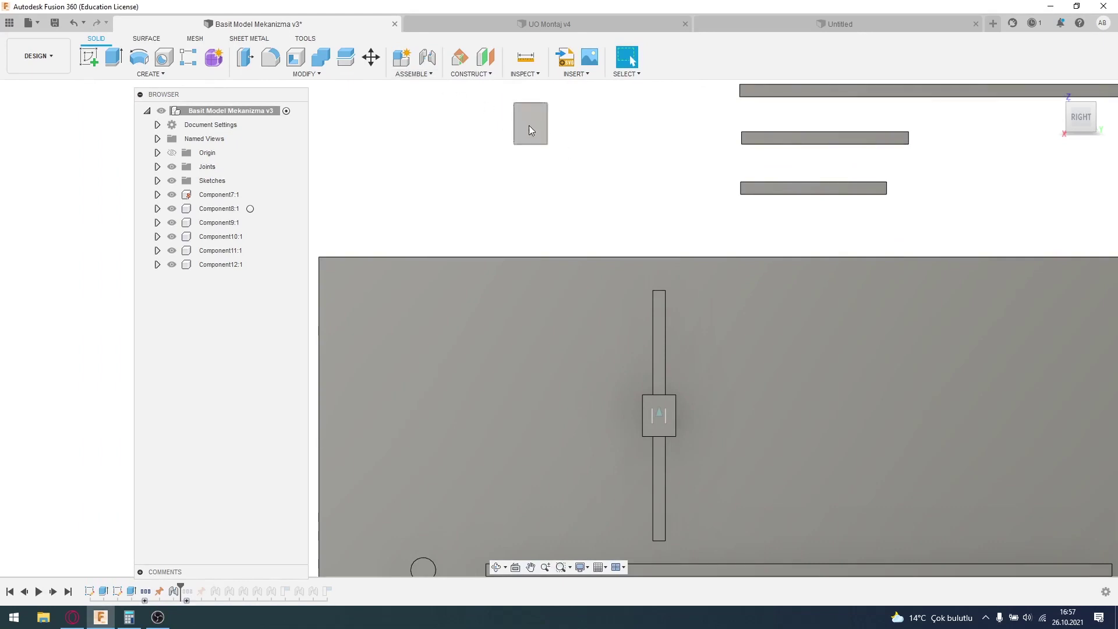
- Join the loose square block's centre to the horizontal slot's midpoint in a new joint
{"action": "left_click", "coordinate": [428, 59]}
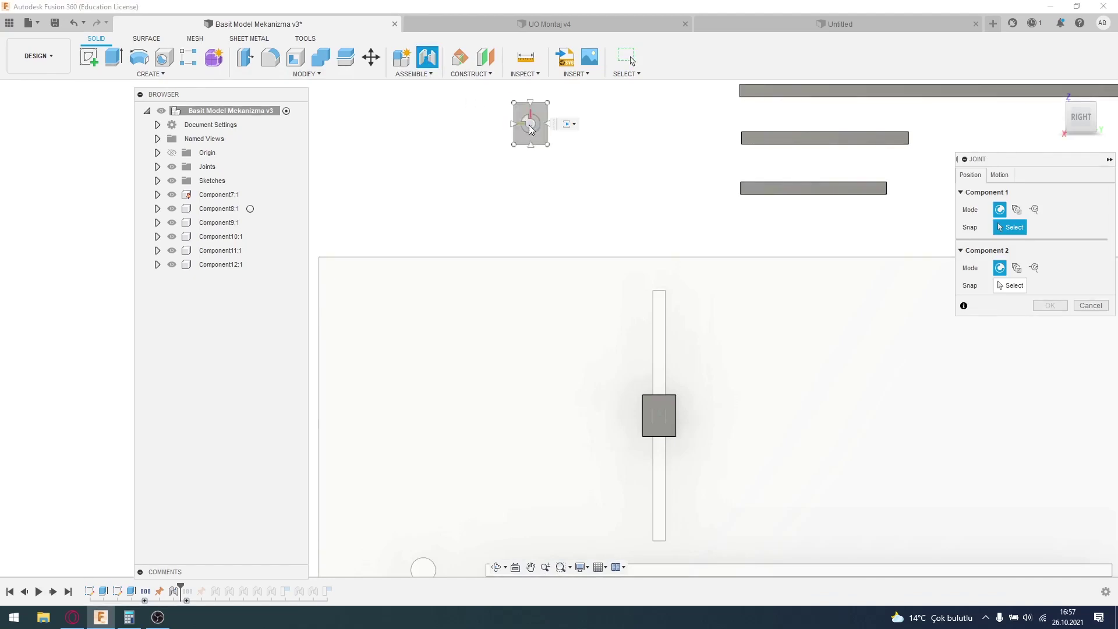
{"action": "left_click", "coordinate": [530, 122]}
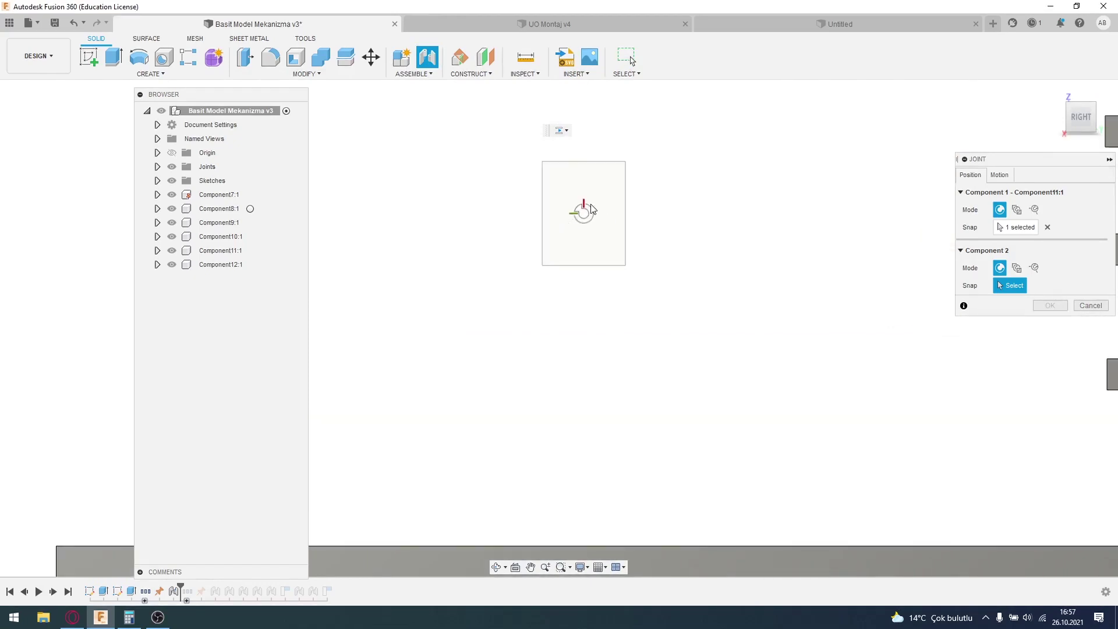
{"action": "scroll", "coordinate": [600, 256], "scroll_direction": "down", "scroll_amount": 4}
{"action": "middle_click_drag", "start_coordinate": [666, 328], "coordinate": [563, 226]}
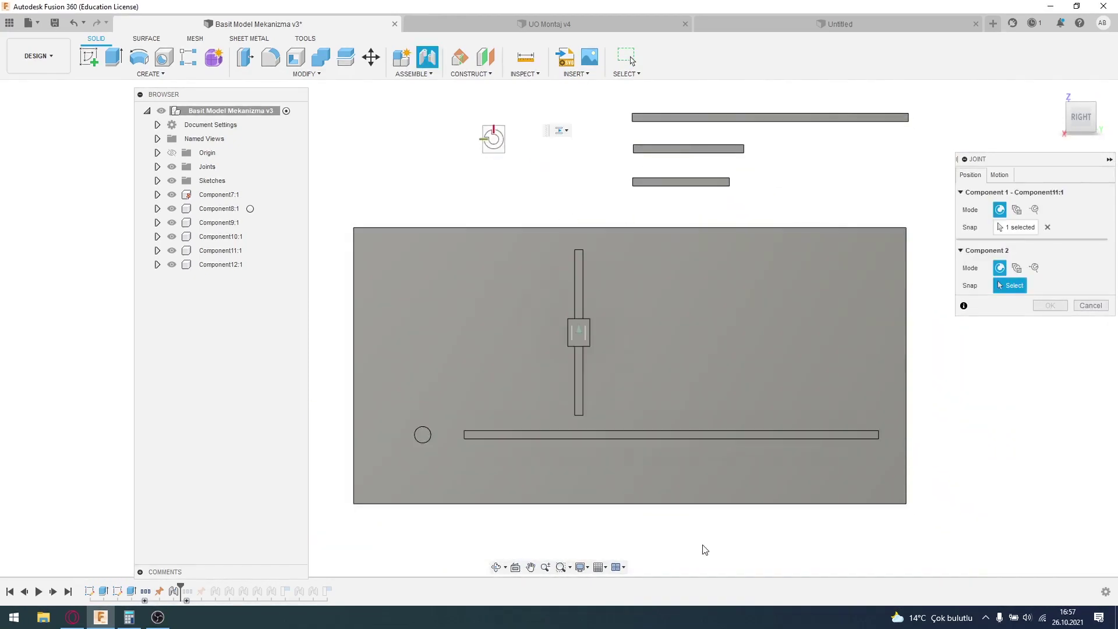
{"action": "scroll", "coordinate": [699, 453], "scroll_direction": "up", "scroll_amount": 3}
{"action": "scroll", "coordinate": [700, 453], "scroll_direction": "up", "scroll_amount": 3}
{"action": "scroll", "coordinate": [647, 438], "scroll_direction": "up", "scroll_amount": 2}
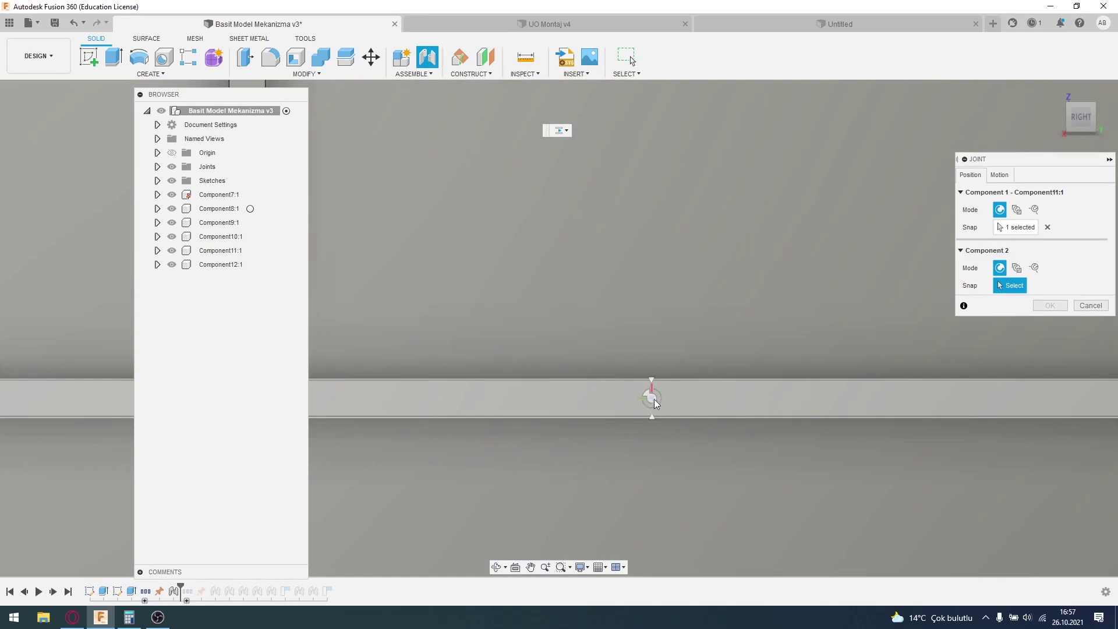
{"action": "left_click", "coordinate": [654, 398]}
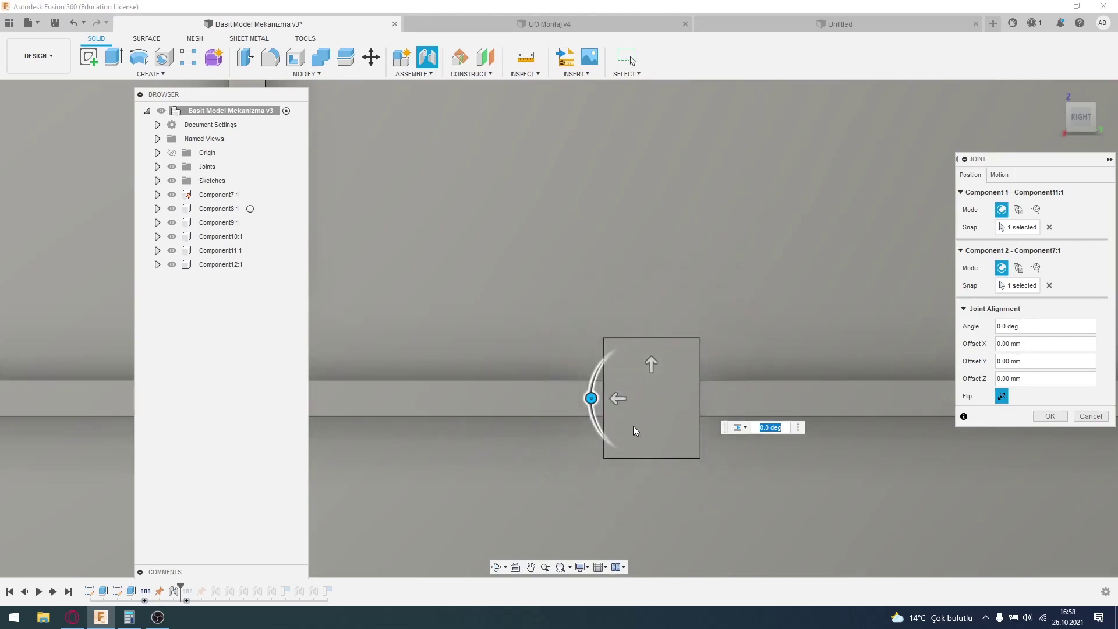
- Set the joint's motion to a Y-axis slider and animate the block sliding along the horizontal slot
{"action": "left_click", "coordinate": [1000, 175]}
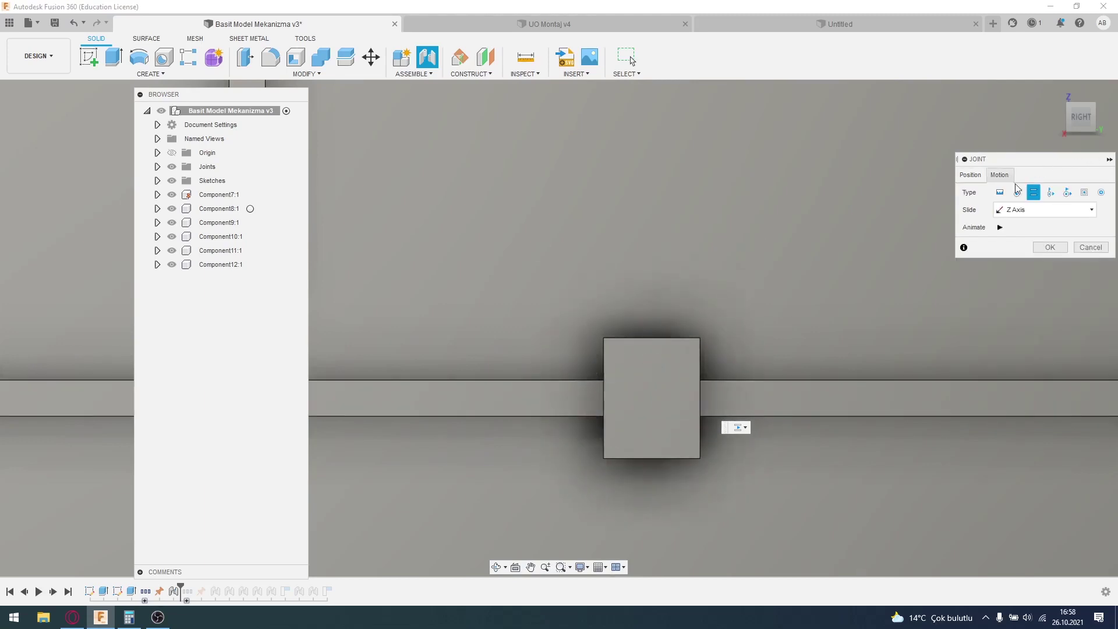
{"action": "left_click", "coordinate": [1034, 193]}
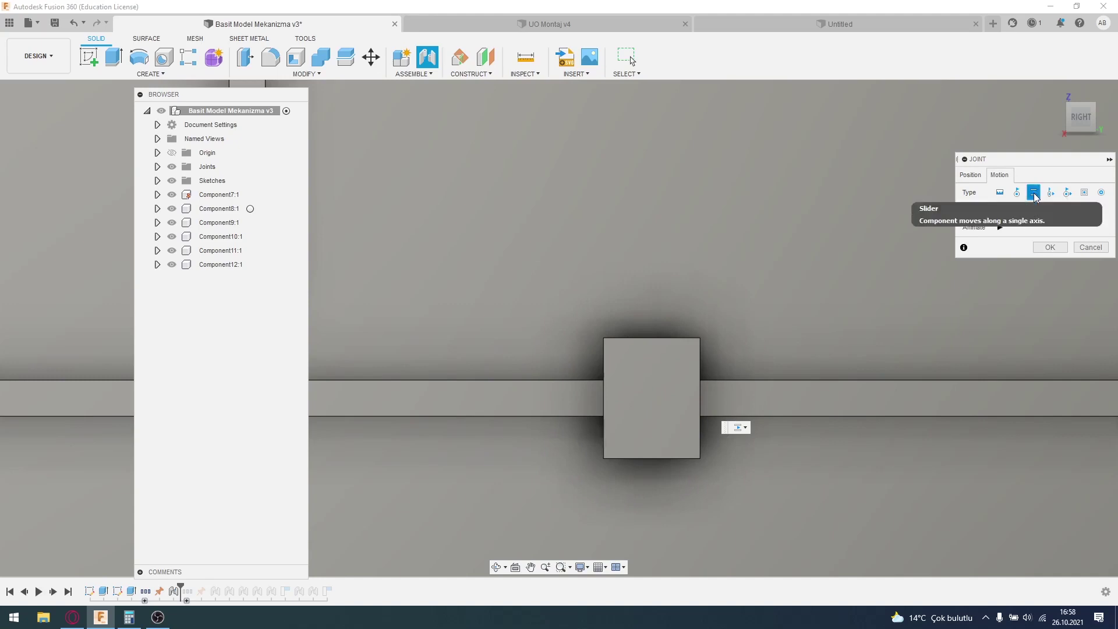
{"action": "left_click", "coordinate": [1034, 209]}
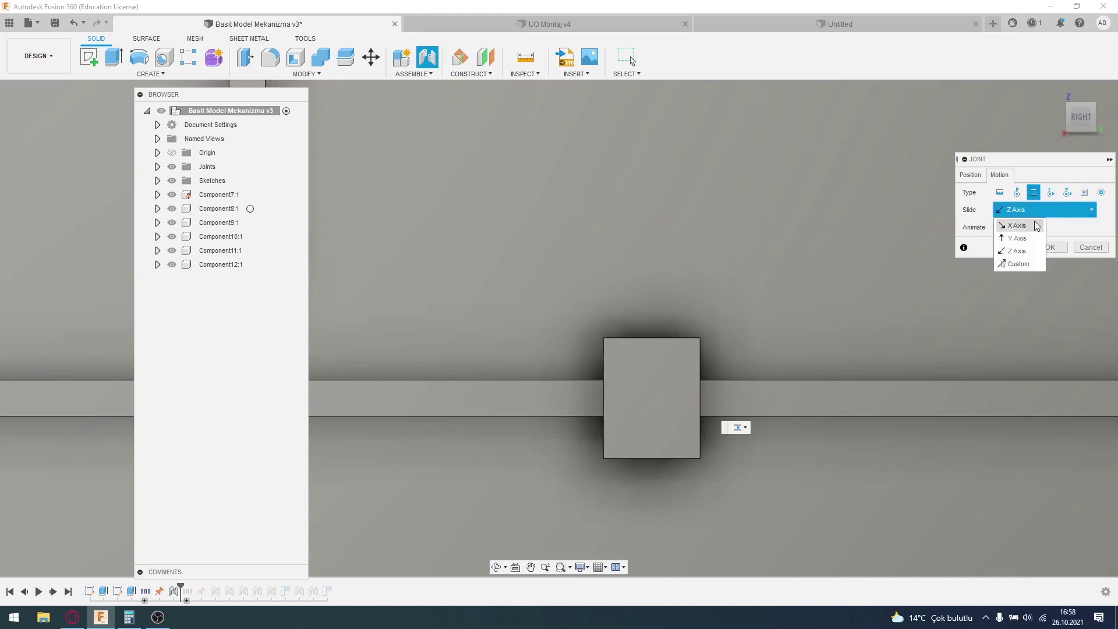
{"action": "left_click", "coordinate": [1030, 231]}
{"action": "left_click", "coordinate": [1036, 208]}
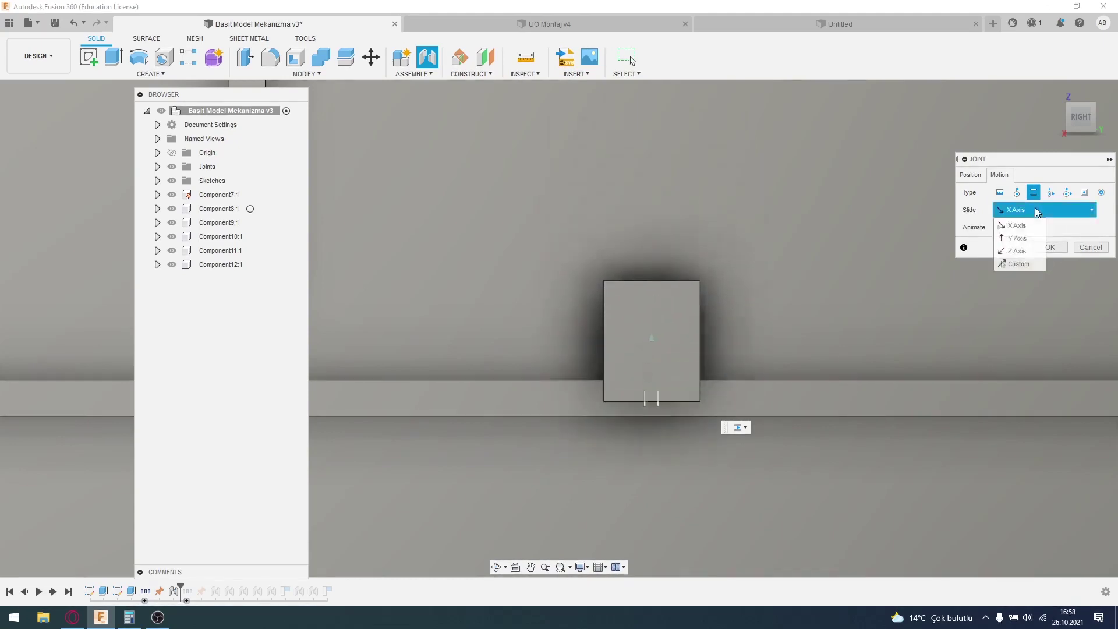
{"action": "left_click", "coordinate": [1032, 239]}
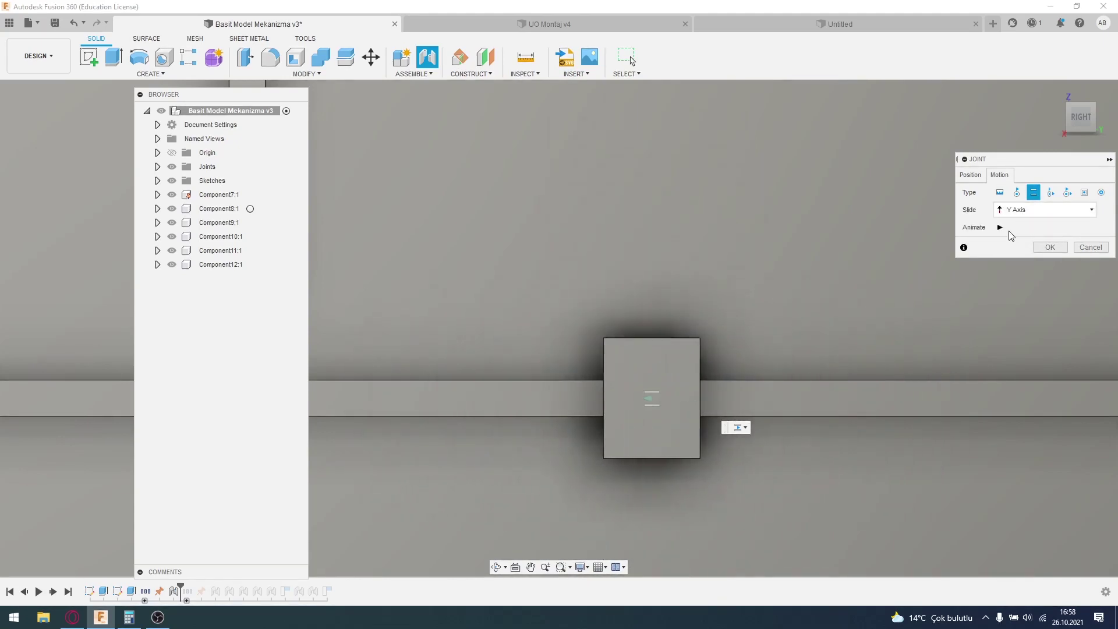
{"action": "left_click", "coordinate": [1001, 227]}
{"action": "scroll", "coordinate": [670, 491], "scroll_direction": "down", "scroll_amount": 5}
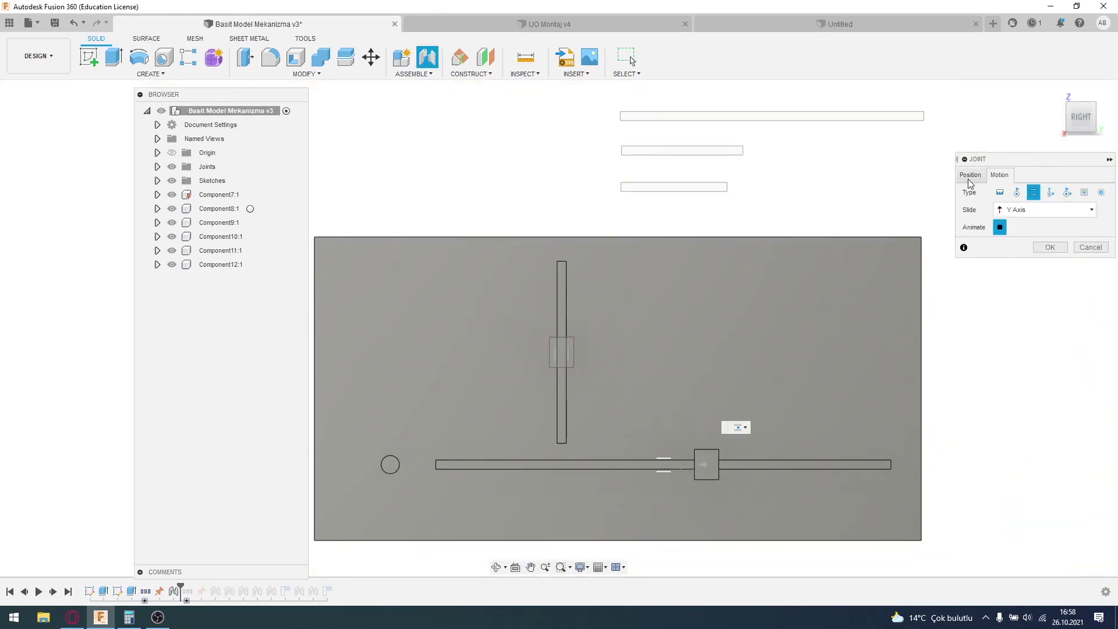
{"action": "scroll", "coordinate": [641, 484], "scroll_direction": "up", "scroll_amount": 3}
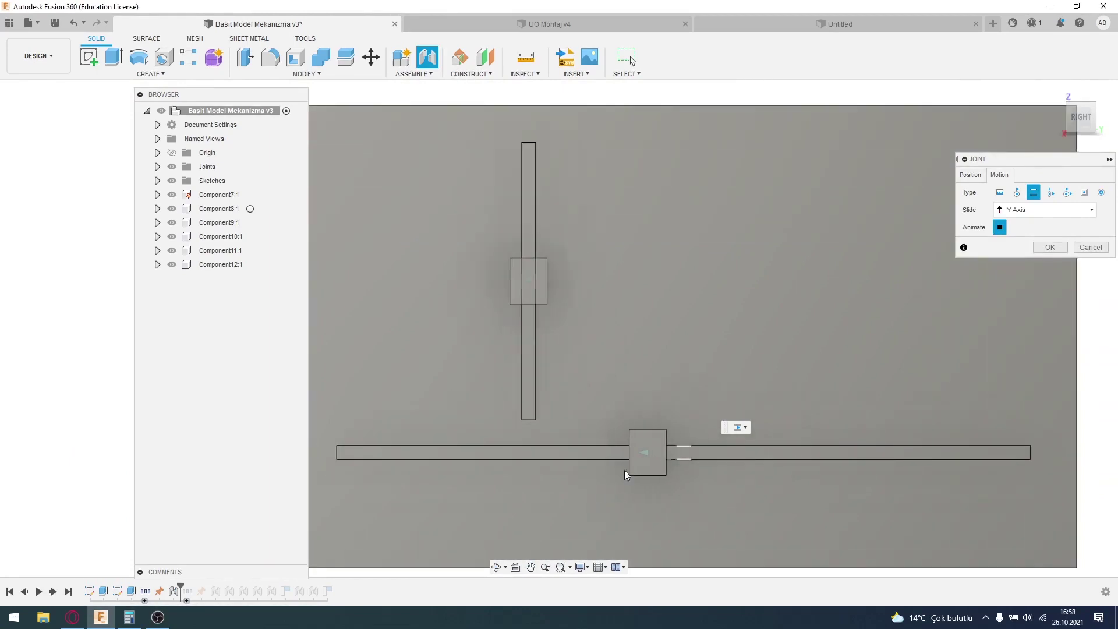
- Rotate the block's joint alignment to -90.0 deg and create the horizontal slider joint
{"action": "left_click", "coordinate": [971, 176]}
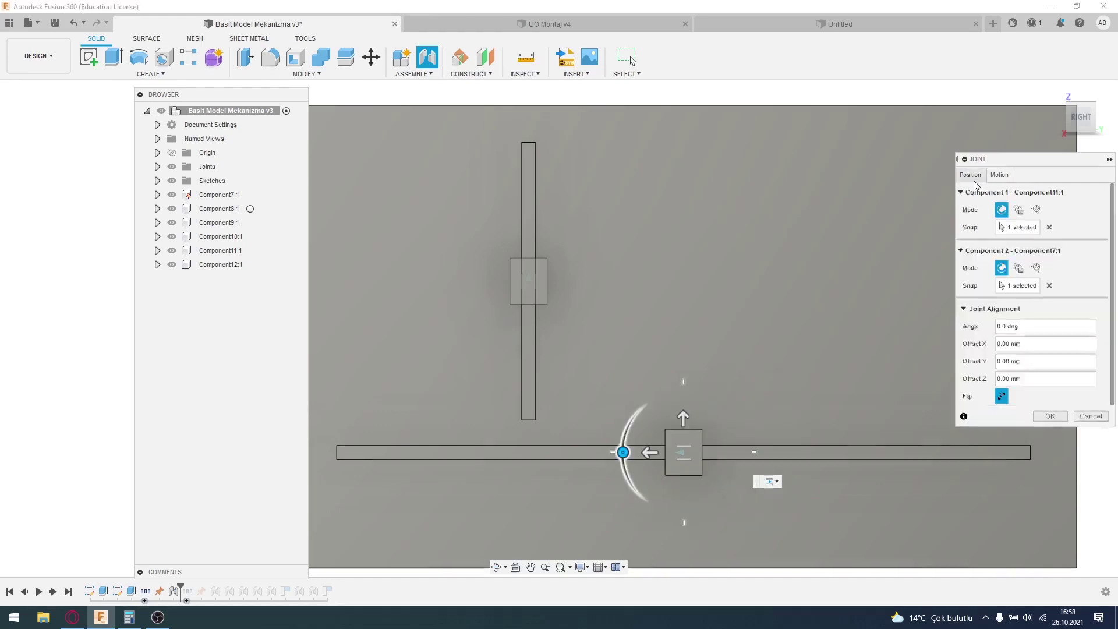
{"action": "left_click_drag", "start_coordinate": [994, 160], "coordinate": [819, 116]}
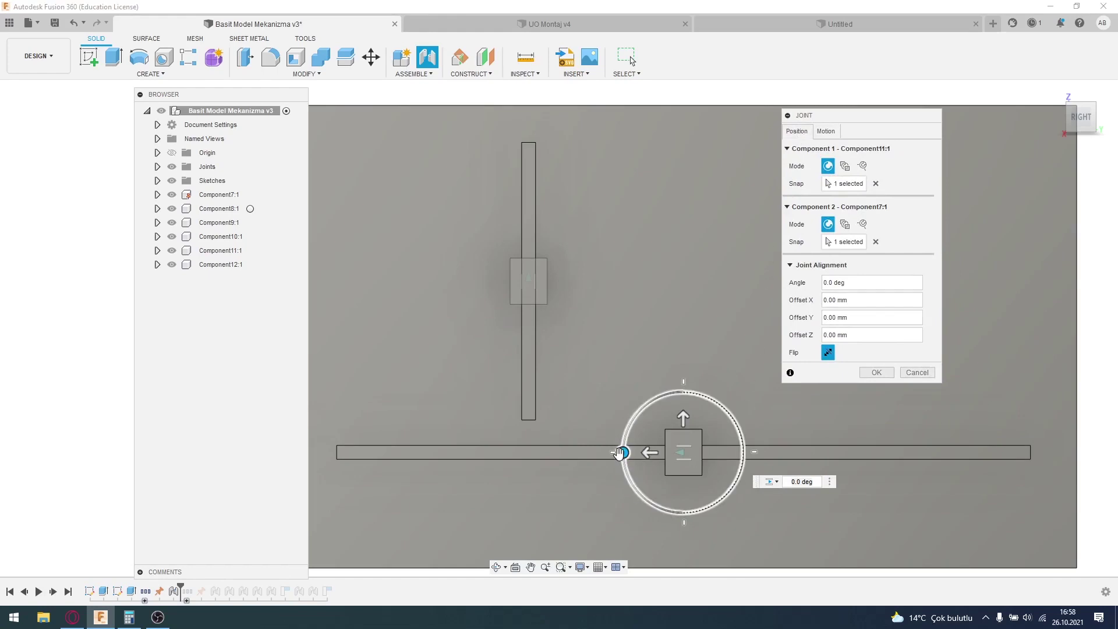
{"action": "mouse_move", "coordinate": [621, 452]}
{"action": "left_mouse_down"}
{"action": "mouse_move", "coordinate": [714, 415]}
{"action": "mouse_move", "coordinate": [686, 313]}
{"action": "left_mouse_up"}
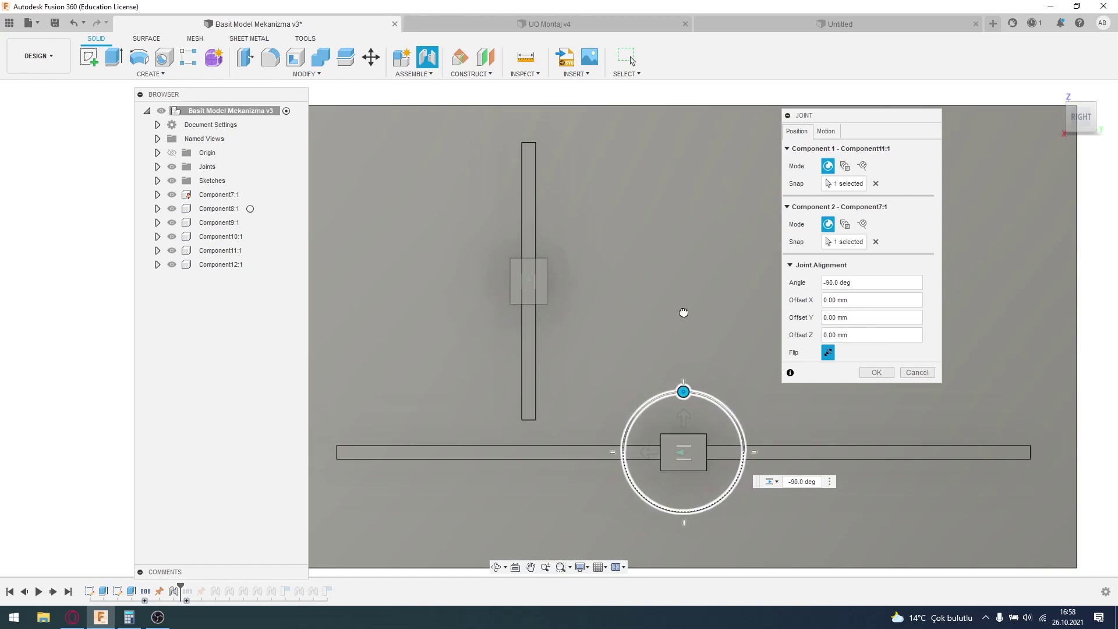
{"action": "left_click_drag", "start_coordinate": [684, 313], "coordinate": [684, 313]}
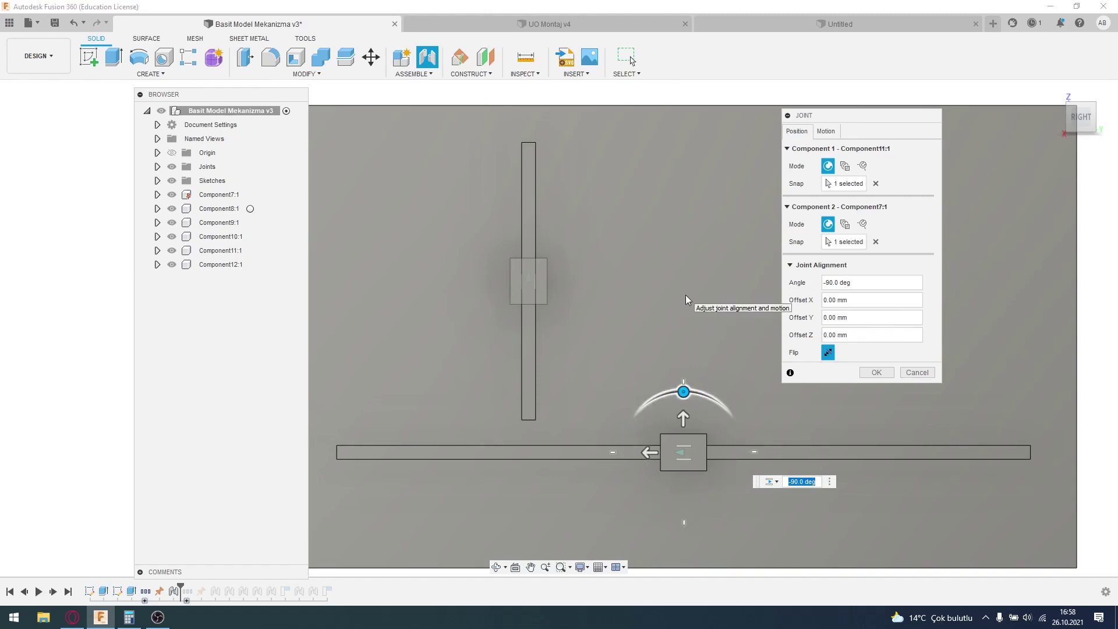
{"action": "mouse_move", "coordinate": [683, 391]}
{"action": "left_mouse_down"}
{"action": "mouse_move", "coordinate": [611, 536]}
{"action": "mouse_move", "coordinate": [686, 306]}
{"action": "mouse_move", "coordinate": [658, 300]}
{"action": "left_mouse_up"}
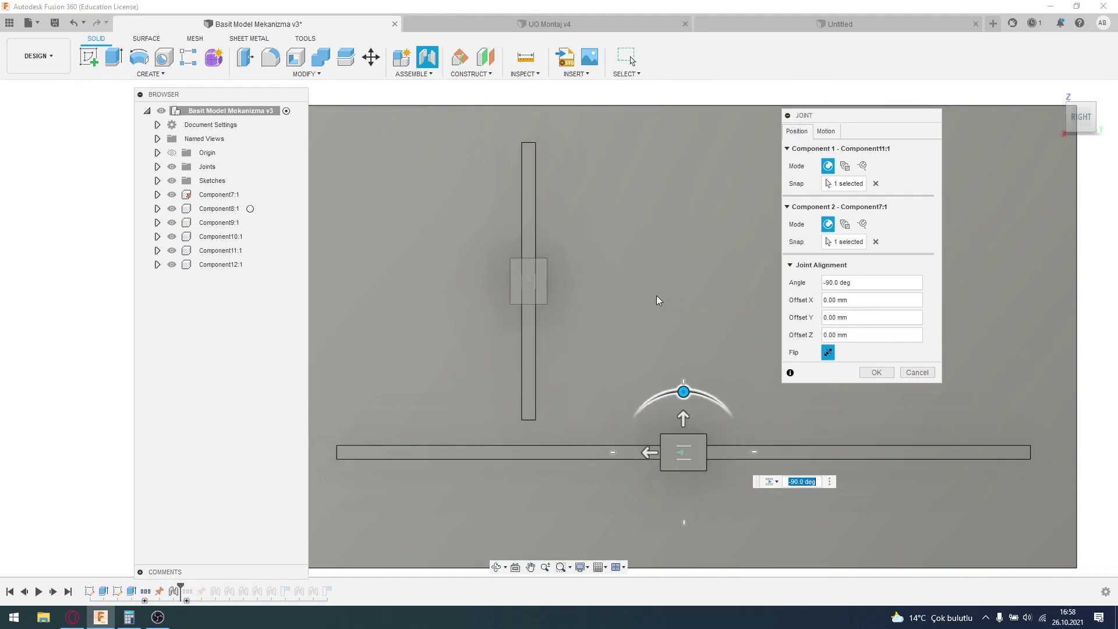
{"action": "left_click", "coordinate": [865, 371]}
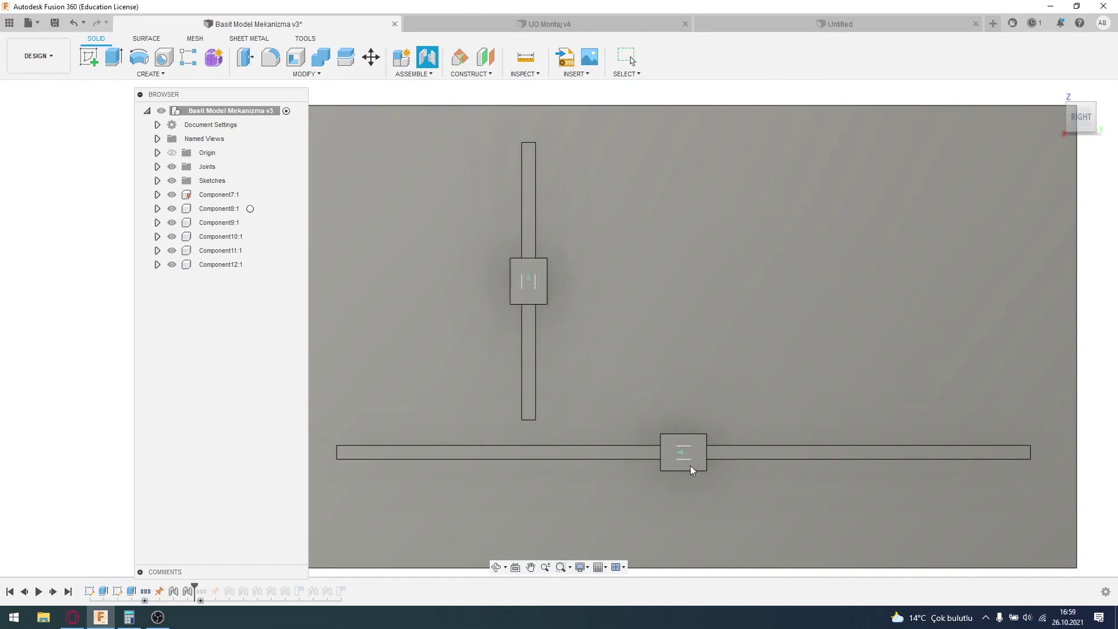
- Drag the vertical block up its slot and the horizontal block right along its slot
{"action": "key", "text": "Escape"}
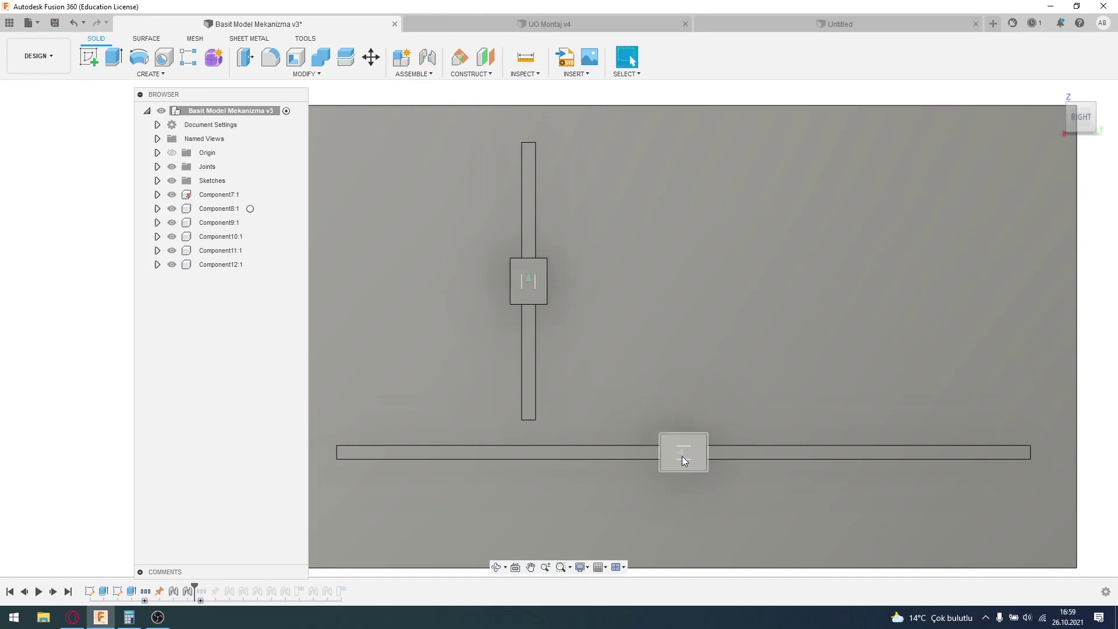
{"action": "mouse_move", "coordinate": [699, 456]}
{"action": "left_mouse_down"}
{"action": "mouse_move", "coordinate": [891, 470]}
{"action": "mouse_move", "coordinate": [687, 494]}
{"action": "left_mouse_up"}
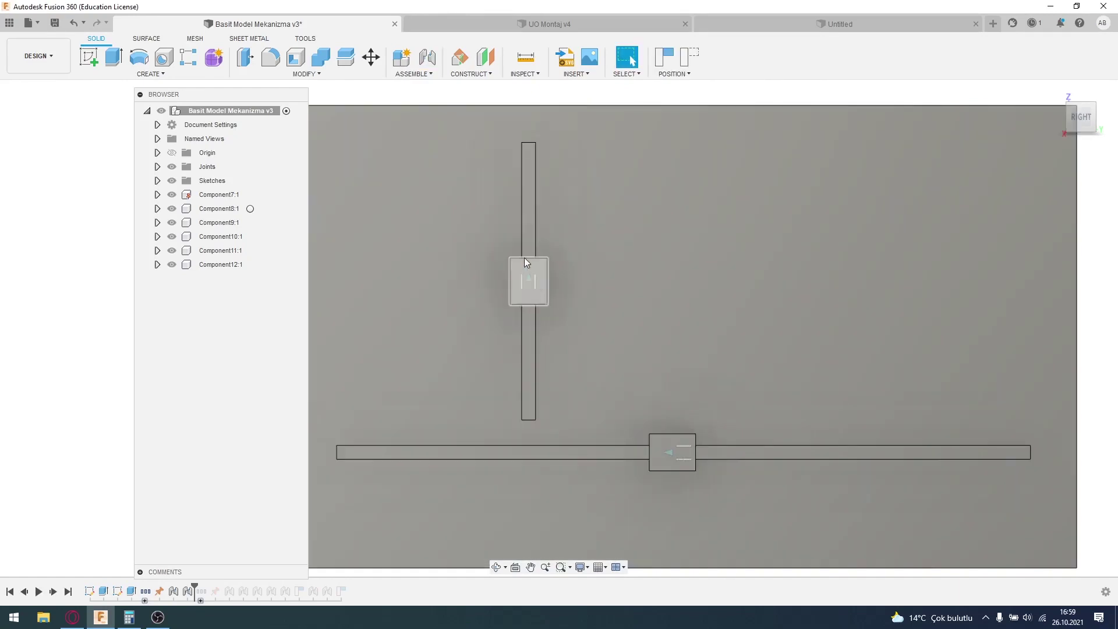
{"action": "mouse_move", "coordinate": [537, 276]}
{"action": "left_mouse_down"}
{"action": "mouse_move", "coordinate": [545, 457]}
{"action": "mouse_move", "coordinate": [592, 170]}
{"action": "mouse_move", "coordinate": [897, 419]}
{"action": "mouse_move", "coordinate": [736, 199]}
{"action": "mouse_move", "coordinate": [549, 128]}
{"action": "mouse_move", "coordinate": [523, 313]}
{"action": "mouse_move", "coordinate": [591, 239]}
{"action": "mouse_move", "coordinate": [600, 282]}
{"action": "mouse_move", "coordinate": [624, 293]}
{"action": "left_mouse_up"}
{"action": "mouse_move", "coordinate": [533, 324]}
{"action": "left_mouse_down"}
{"action": "mouse_move", "coordinate": [624, 359]}
{"action": "mouse_move", "coordinate": [705, 282]}
{"action": "left_mouse_up"}
{"action": "mouse_move", "coordinate": [679, 455]}
{"action": "left_mouse_down"}
{"action": "mouse_move", "coordinate": [857, 452]}
{"action": "mouse_move", "coordinate": [953, 470]}
{"action": "left_mouse_up"}
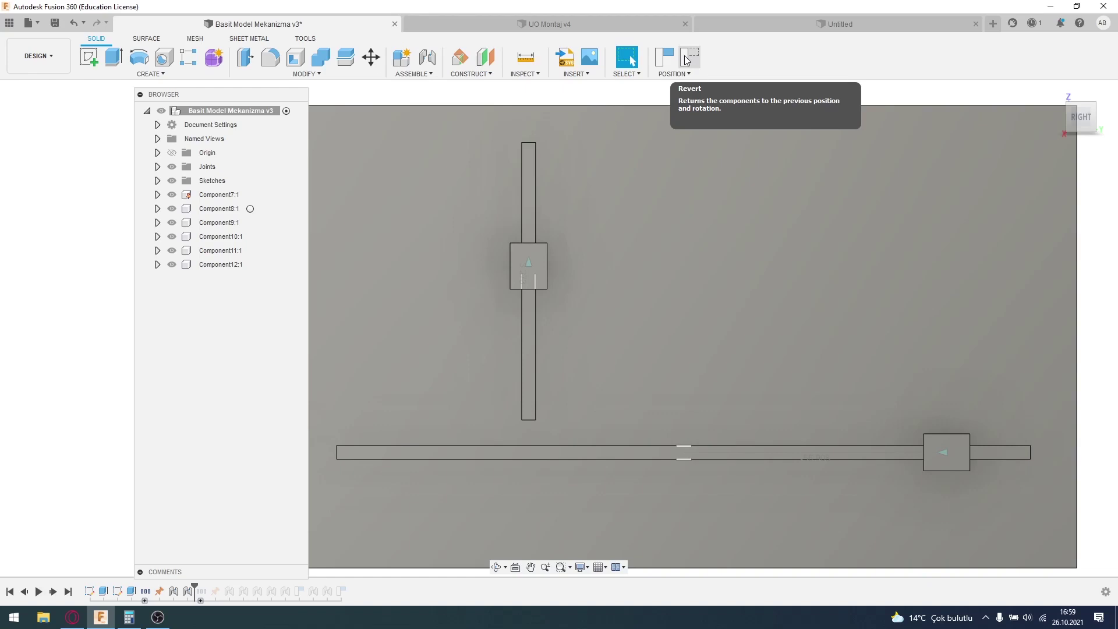
- Select the Slider8 and Slider9 joints in the timeline to inspect them
{"action": "left_click", "coordinate": [688, 60]}
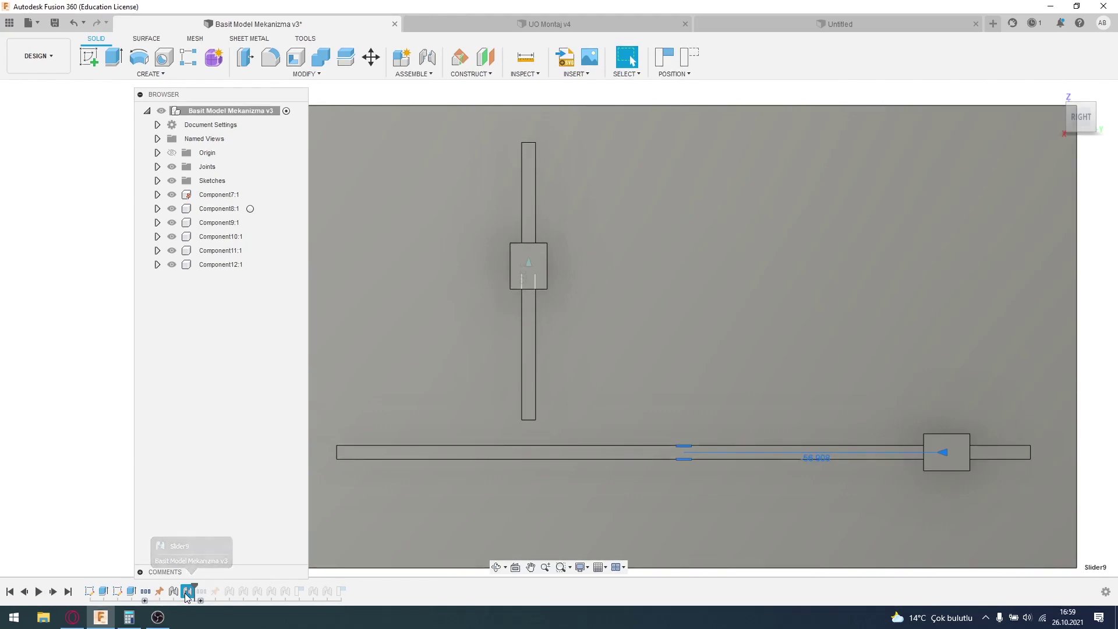
{"action": "left_click", "coordinate": [175, 593]}
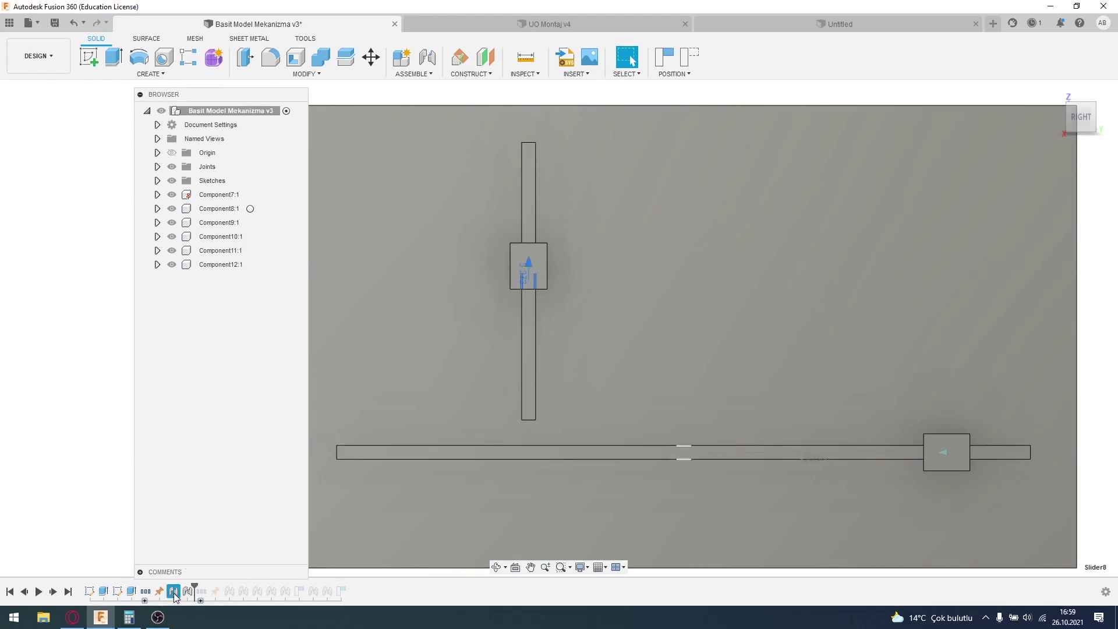
{"action": "left_click", "coordinate": [187, 593]}
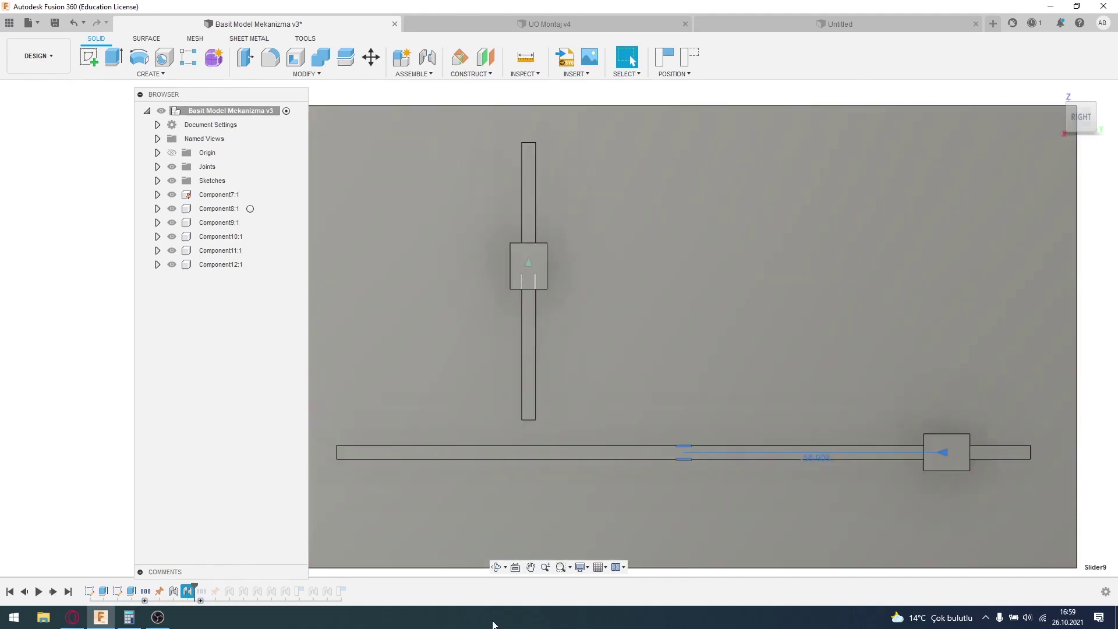
{"action": "double_click", "coordinate": [187, 591]}
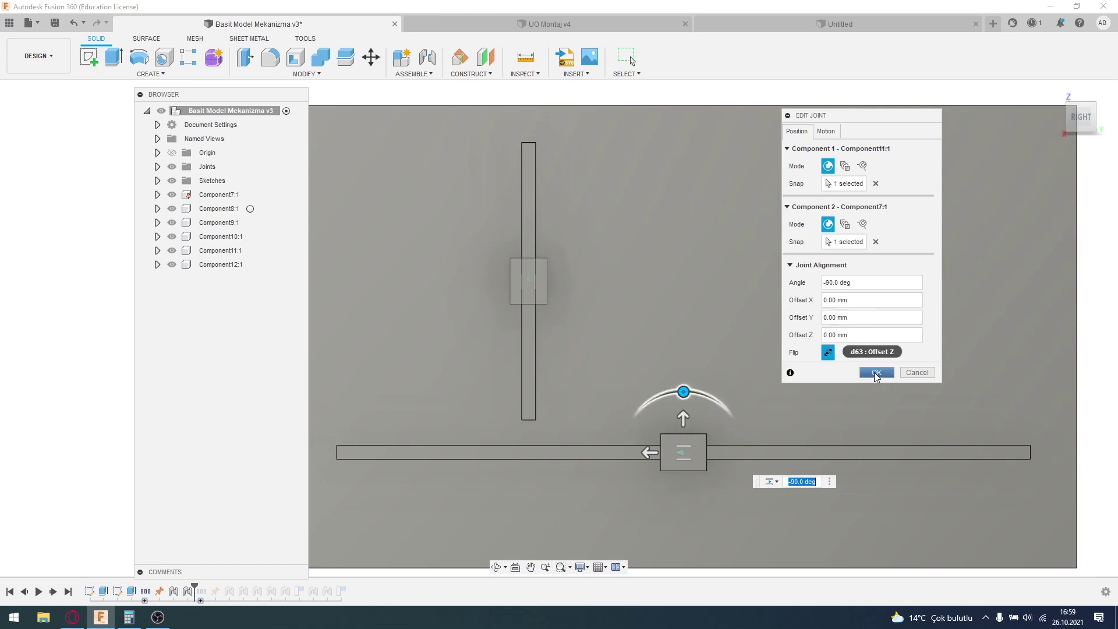
{"action": "left_click", "coordinate": [876, 373]}
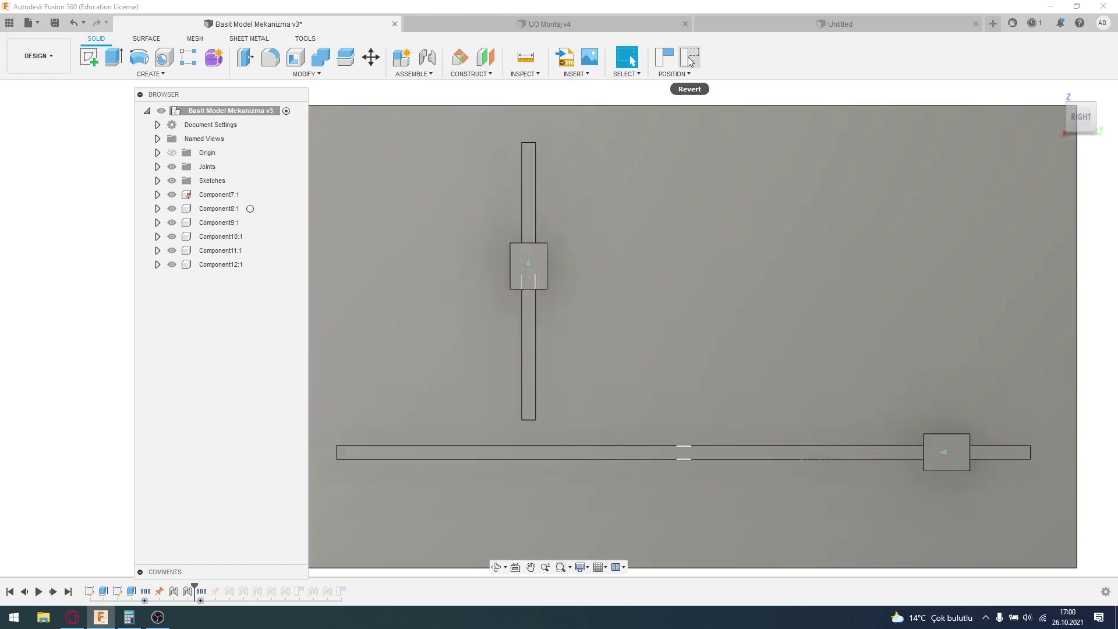
{"action": "left_click", "coordinate": [690, 61]}
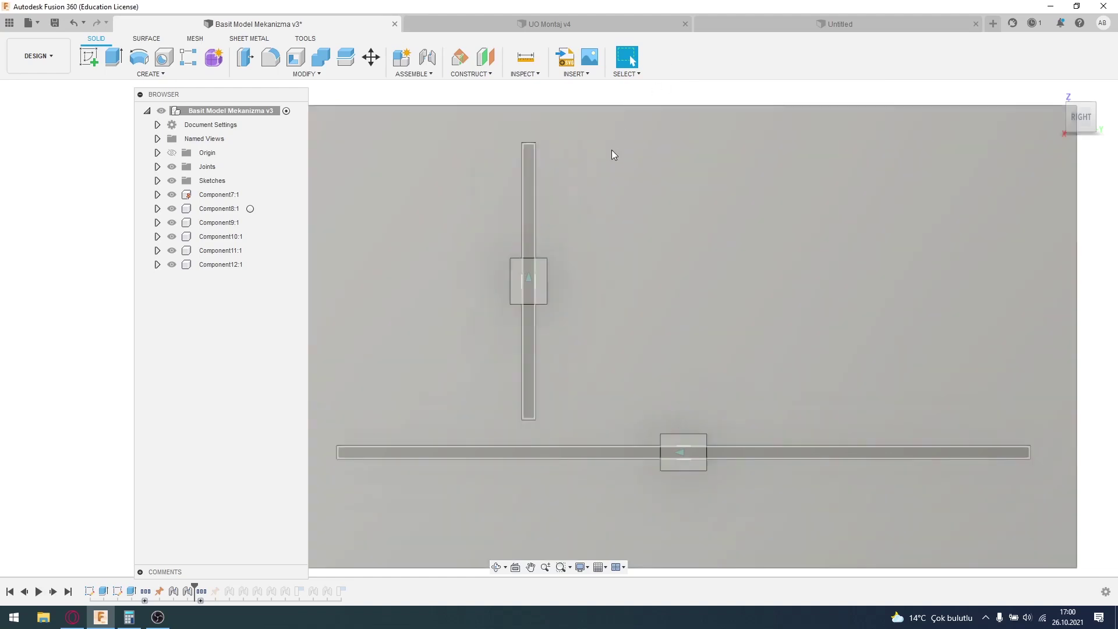
{"action": "scroll", "coordinate": [539, 433], "scroll_direction": "down", "scroll_amount": 5}
{"action": "key", "text": "Escape"}
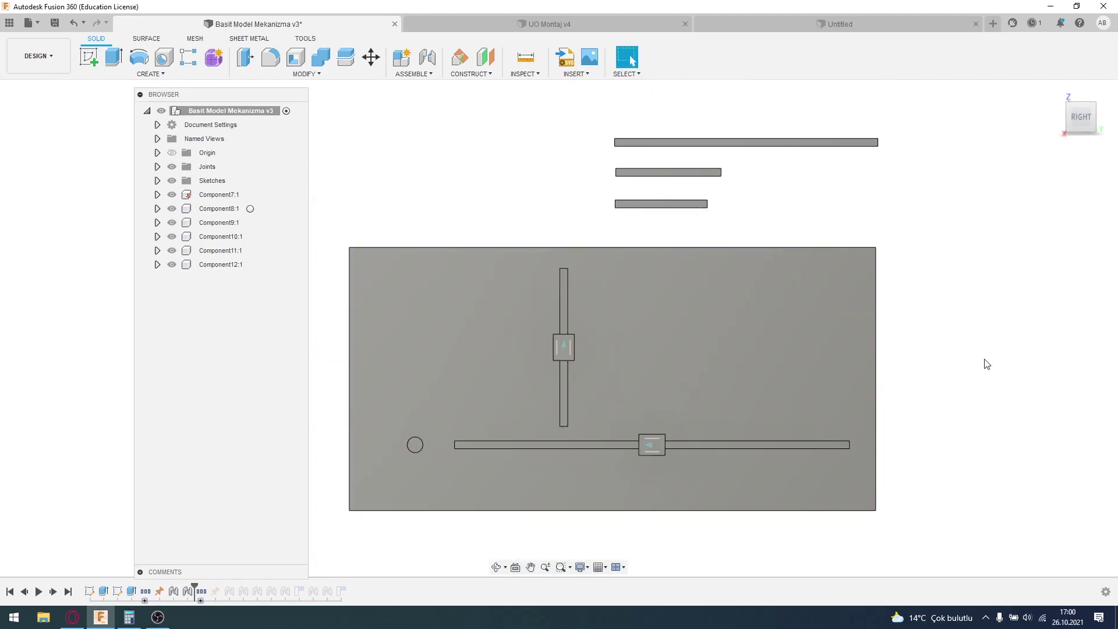
{"action": "middle_click_drag", "start_coordinate": [985, 364], "coordinate": [993, 341]}
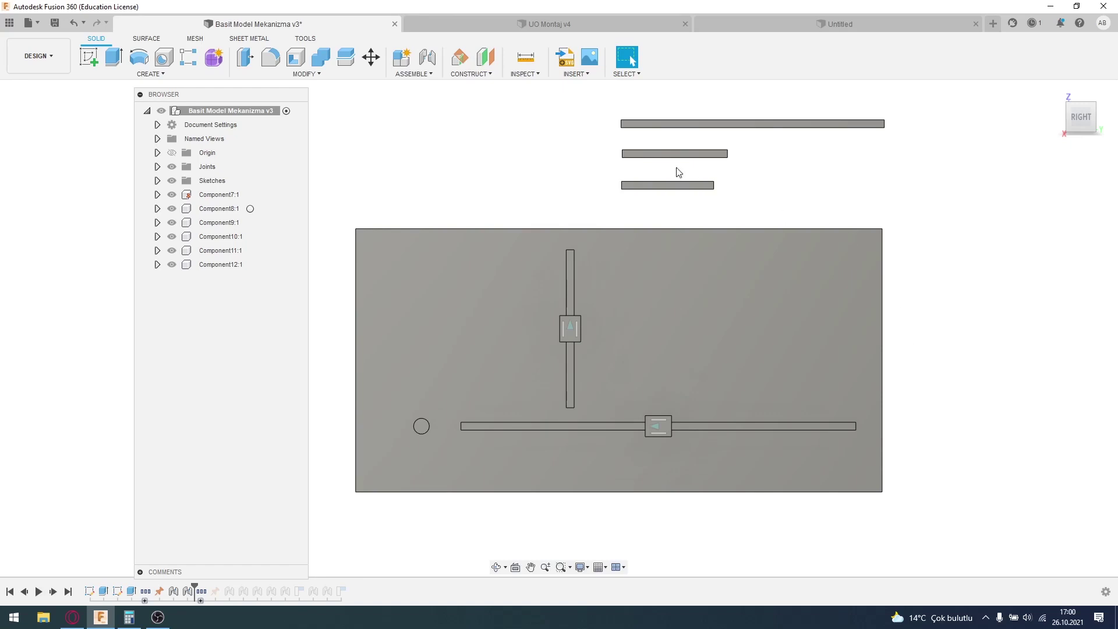
{"action": "left_click_drag", "start_coordinate": [606, 102], "coordinate": [924, 198]}
{"action": "left_click", "coordinate": [938, 200]}
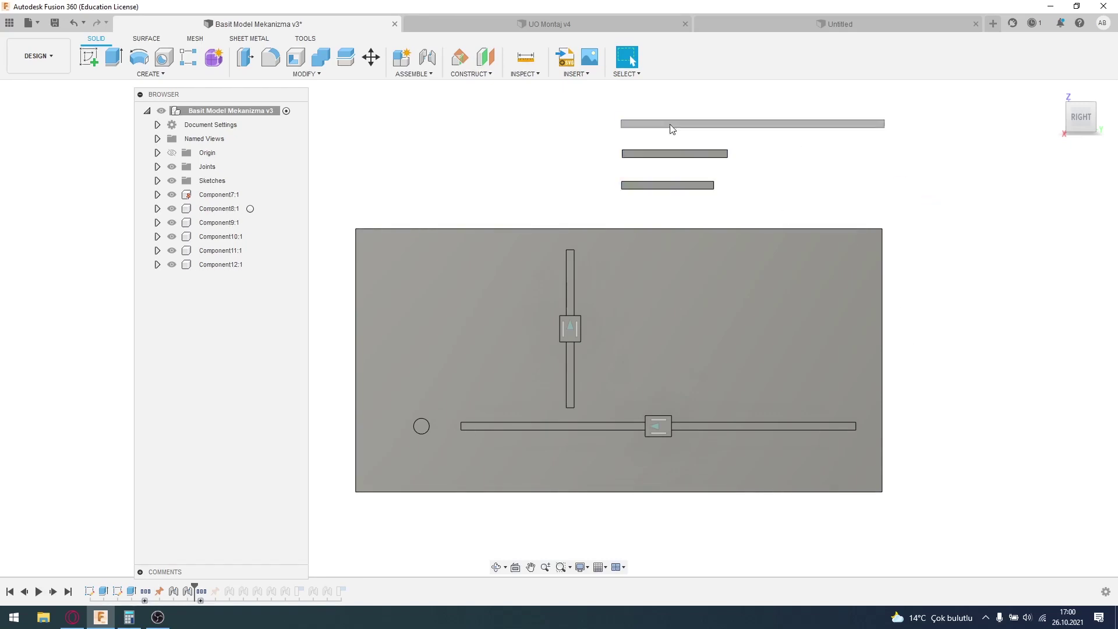
{"action": "left_click_drag", "start_coordinate": [594, 101], "coordinate": [961, 213]}
{"action": "left_click", "coordinate": [868, 191]}
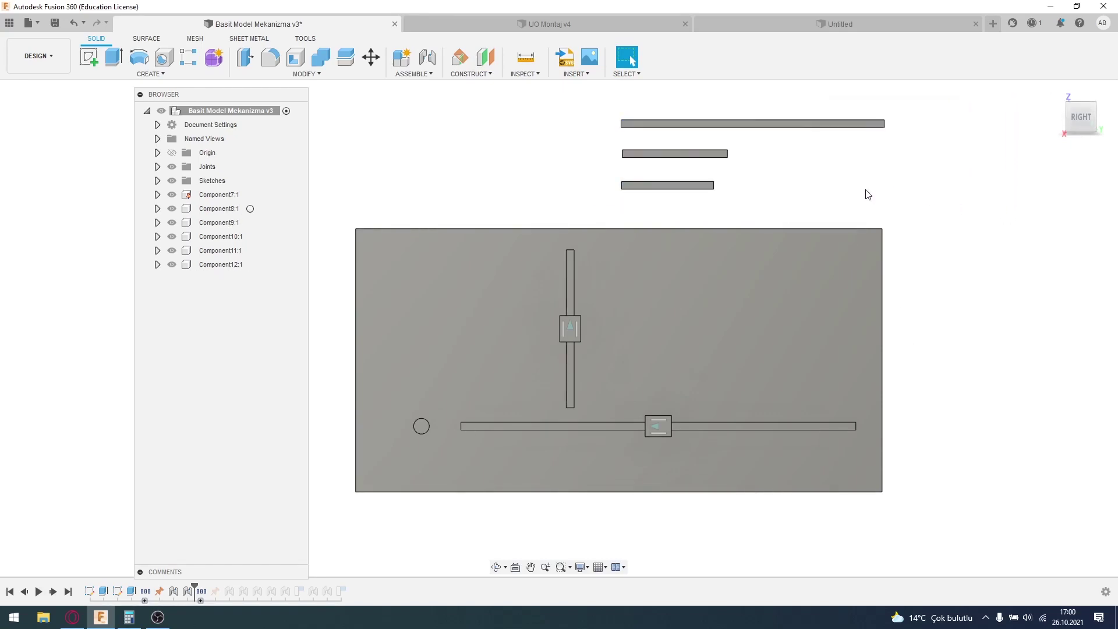
{"action": "left_click_drag", "start_coordinate": [586, 100], "coordinate": [981, 213]}
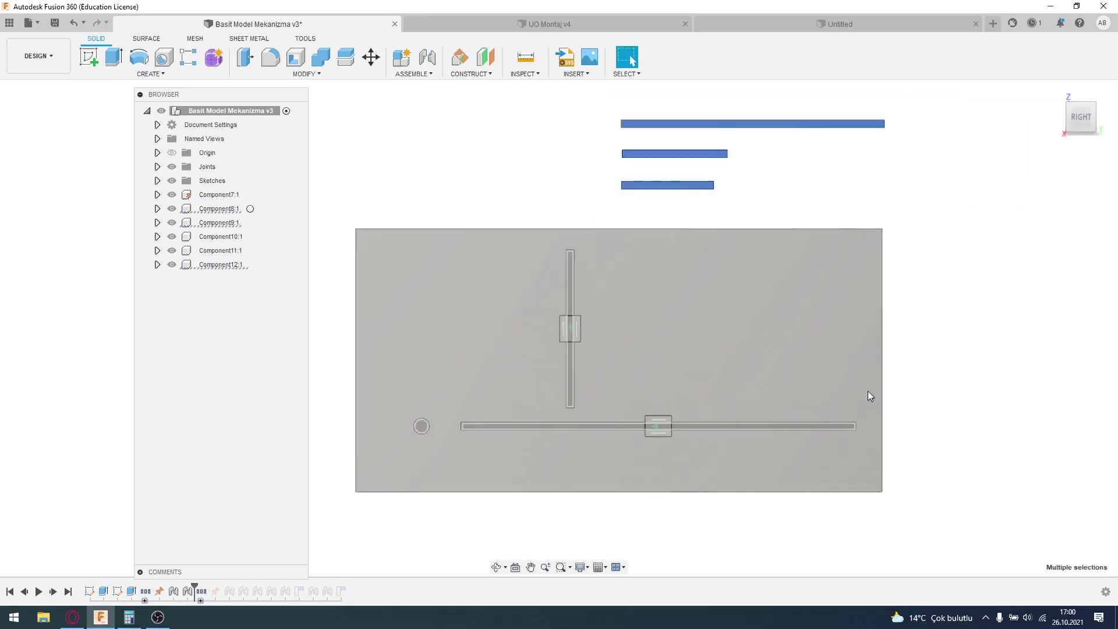
{"action": "left_click", "coordinate": [912, 215]}
{"action": "mouse_move", "coordinate": [590, 95]}
{"action": "left_mouse_down"}
{"action": "mouse_move", "coordinate": [882, 209]}
{"action": "mouse_move", "coordinate": [951, 218]}
{"action": "left_mouse_up"}
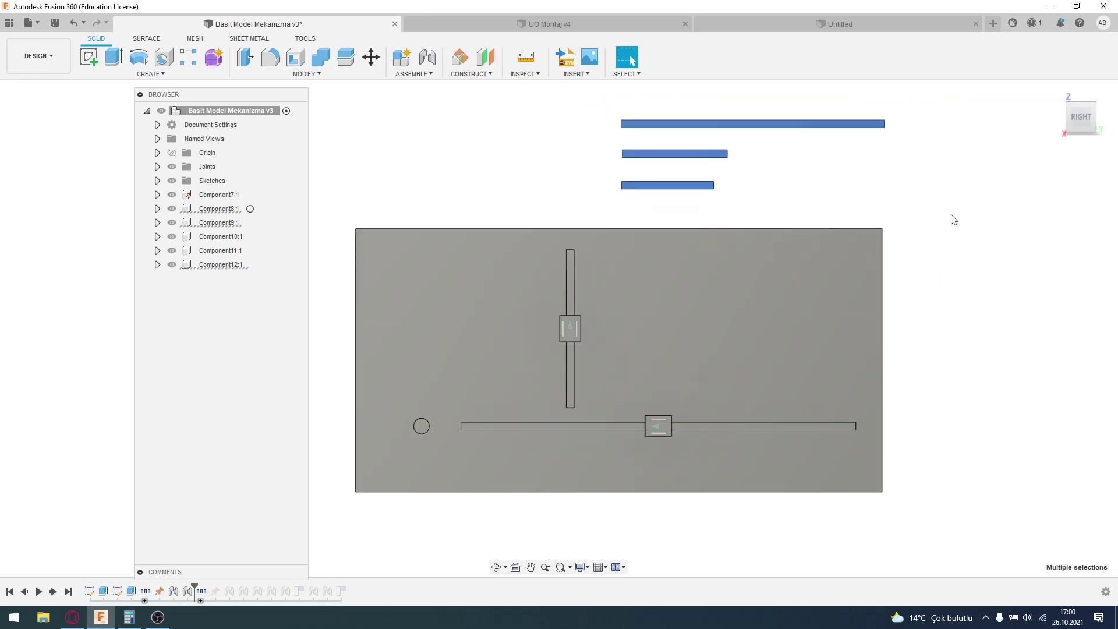
{"action": "left_click", "coordinate": [575, 332]}
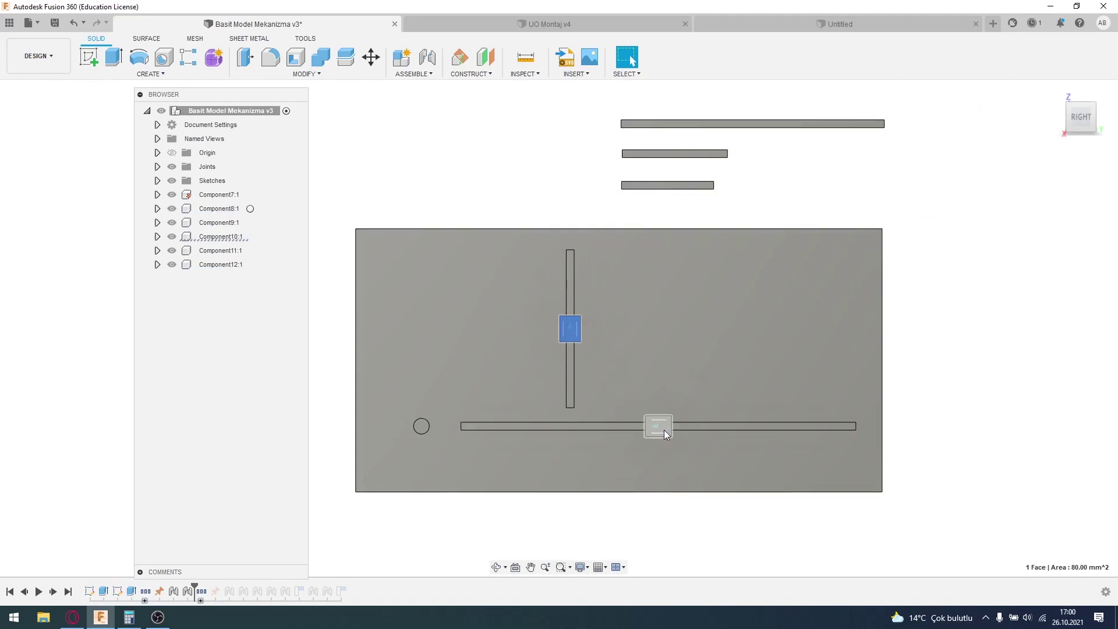
{"action": "left_click", "coordinate": [655, 431]}
{"action": "left_click", "coordinate": [964, 273]}
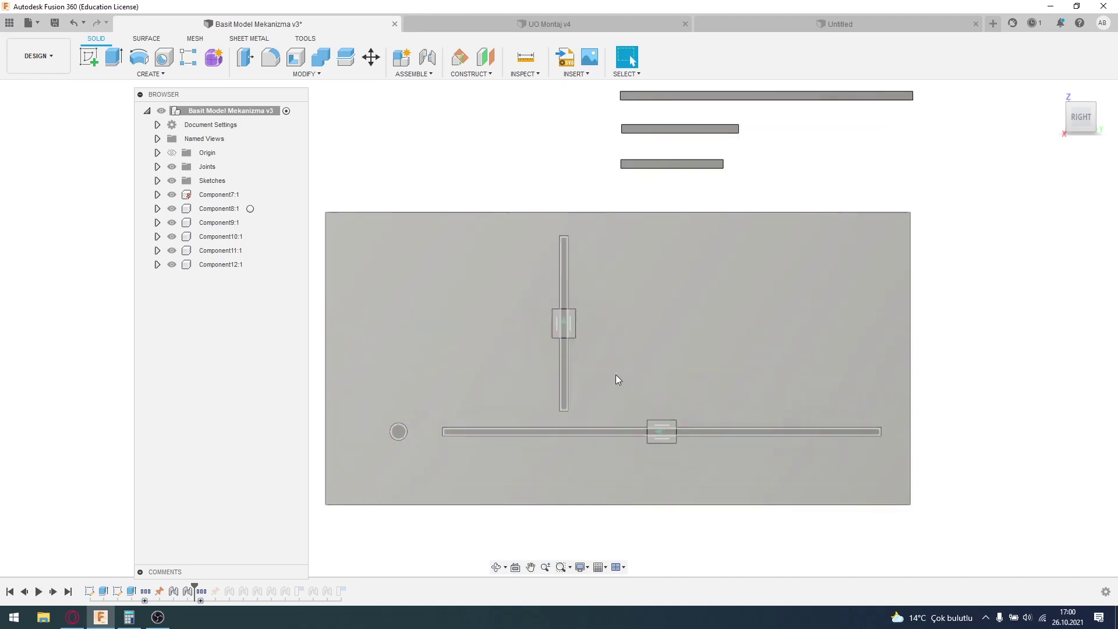
- Zoom to the vertical-slot block and select it, its rail face and the Slider8 feature
{"action": "middle_click_drag", "start_coordinate": [675, 371], "coordinate": [689, 361], "text": "shift"}
{"action": "scroll", "coordinate": [688, 362], "scroll_direction": "up", "scroll_amount": 5}
{"action": "scroll", "coordinate": [689, 362], "scroll_direction": "up", "scroll_amount": 5}
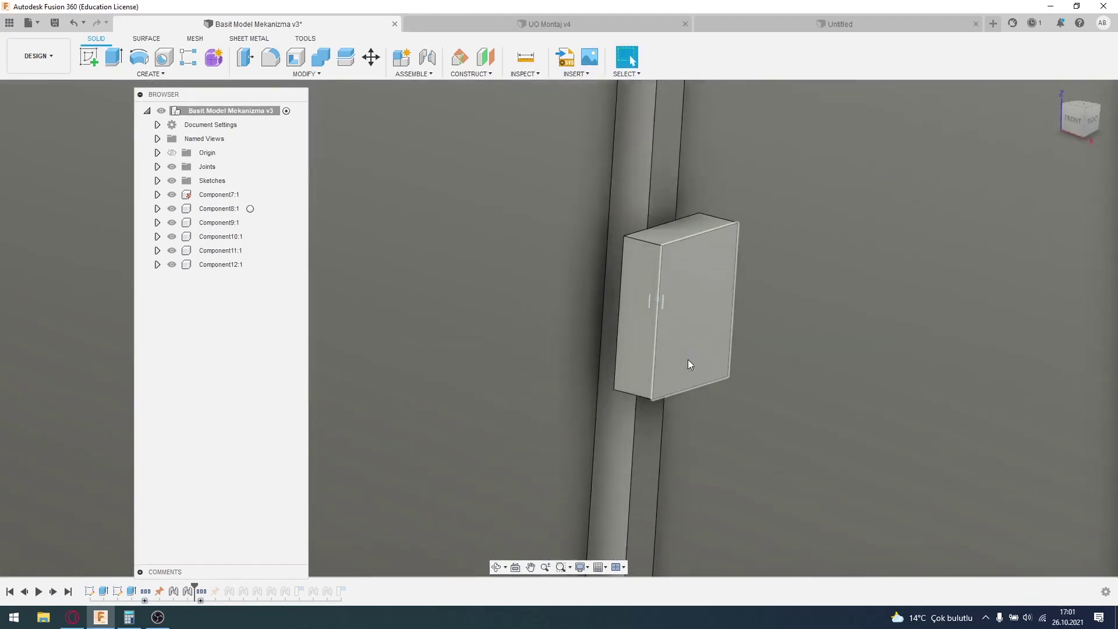
{"action": "left_click", "coordinate": [683, 303]}
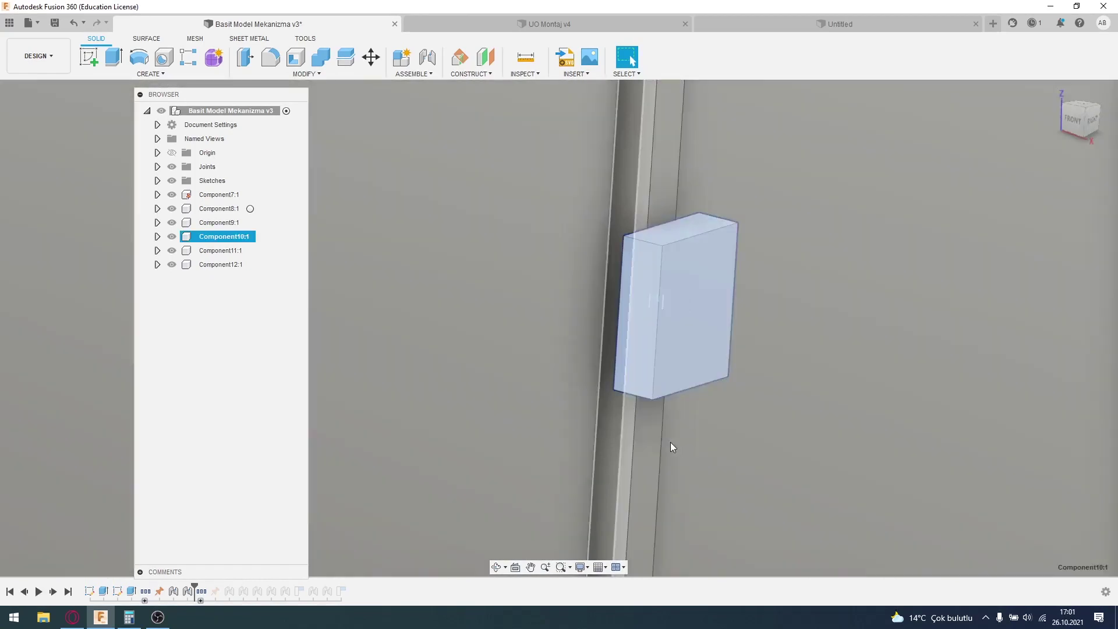
{"action": "left_click", "coordinate": [657, 436]}
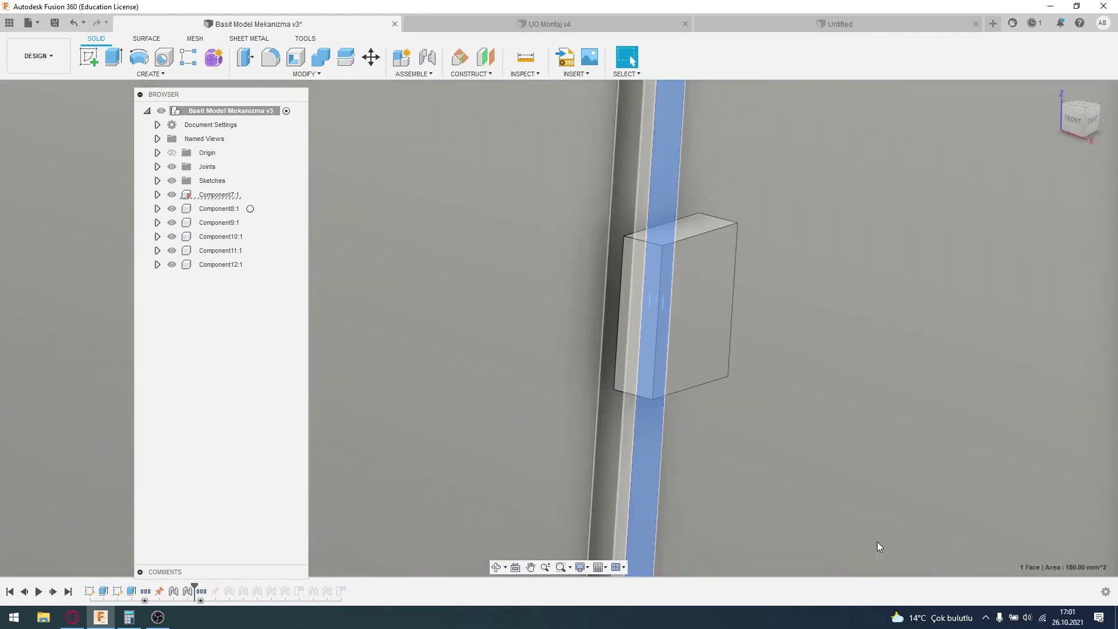
{"action": "left_click", "coordinate": [876, 536]}
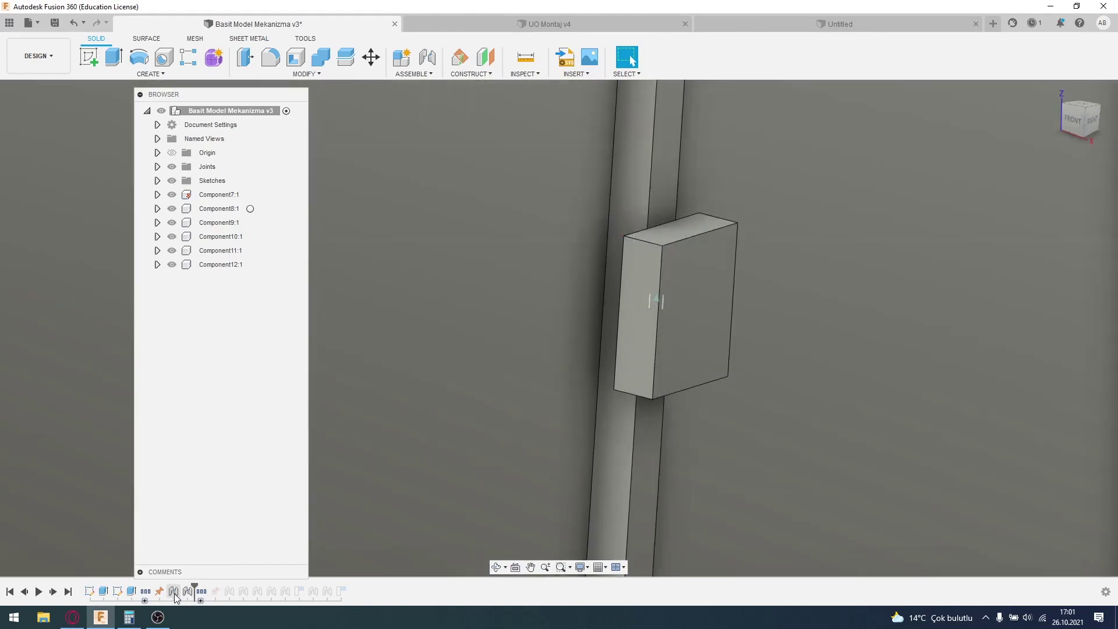
{"action": "left_click", "coordinate": [174, 592]}
{"action": "key", "text": "Escape"}
- Edit Slider8, flip the block over the joint origin and confirm
{"action": "double_click", "coordinate": [174, 592]}
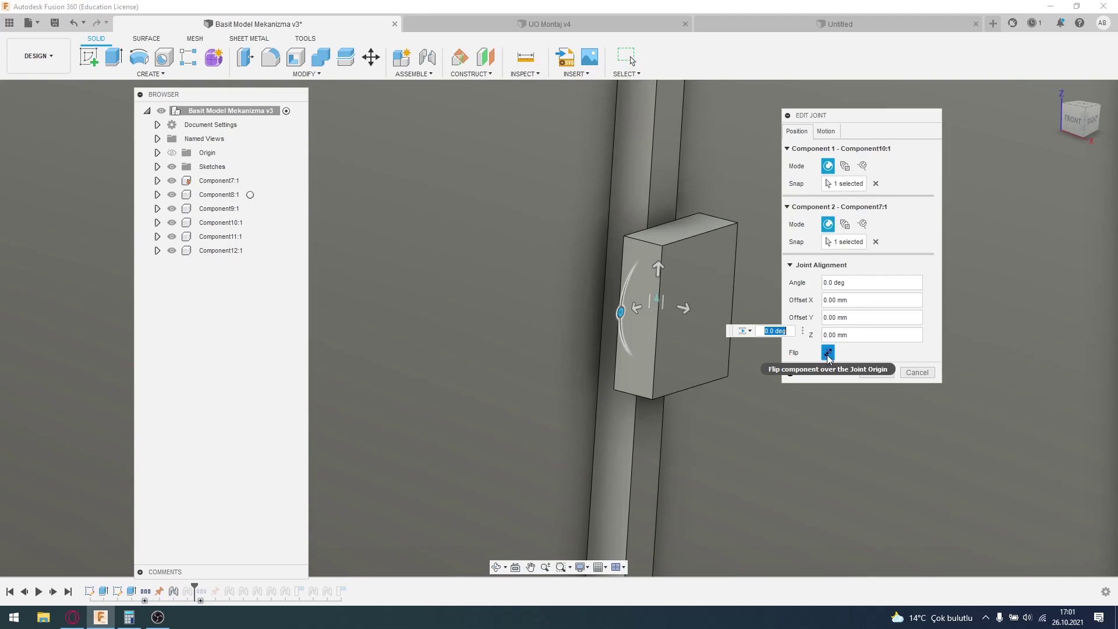
{"action": "left_click", "coordinate": [827, 353]}
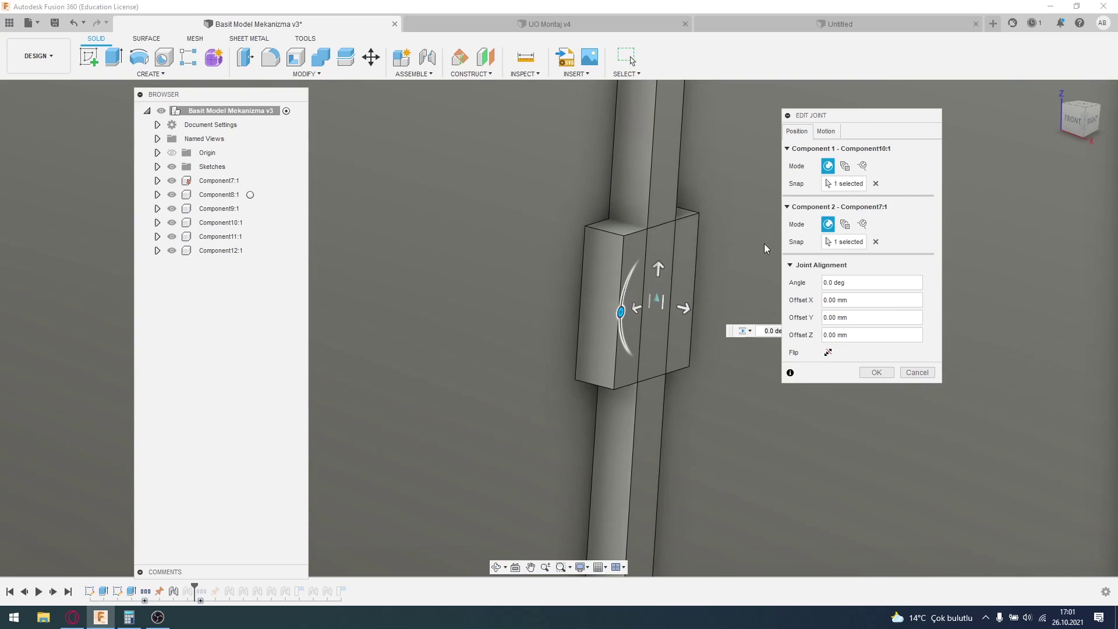
{"action": "left_click", "coordinate": [877, 372]}
{"action": "scroll", "coordinate": [896, 365], "scroll_direction": "down", "scroll_amount": 5}
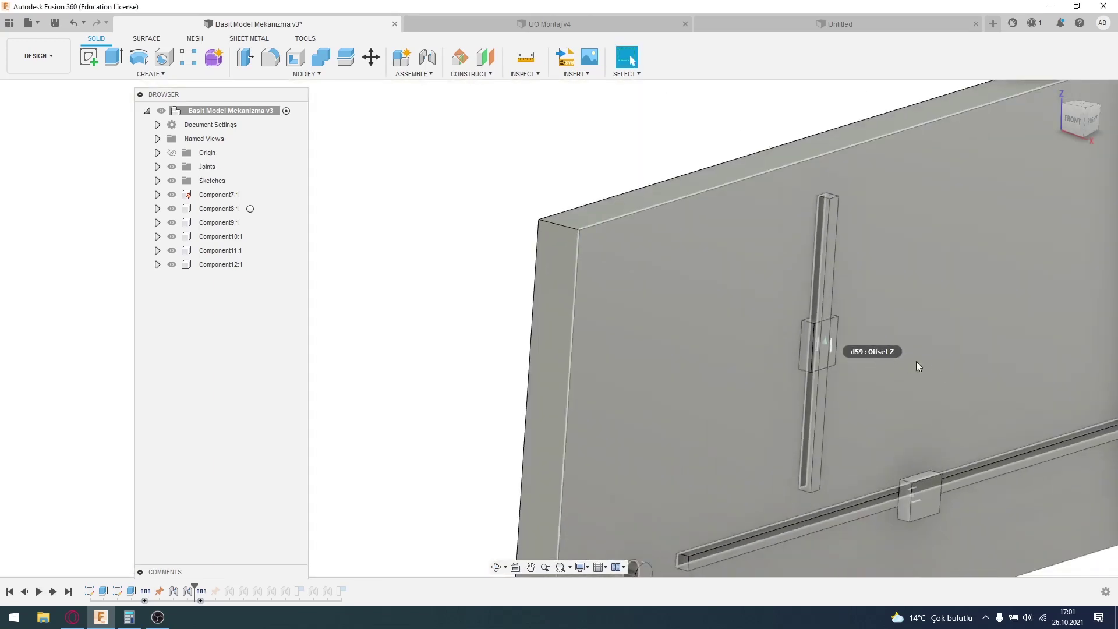
- From the Right view, reconfirm Slider9 at -90.0 deg, then orbit to a tilted 3D view
{"action": "left_click", "coordinate": [1088, 117]}
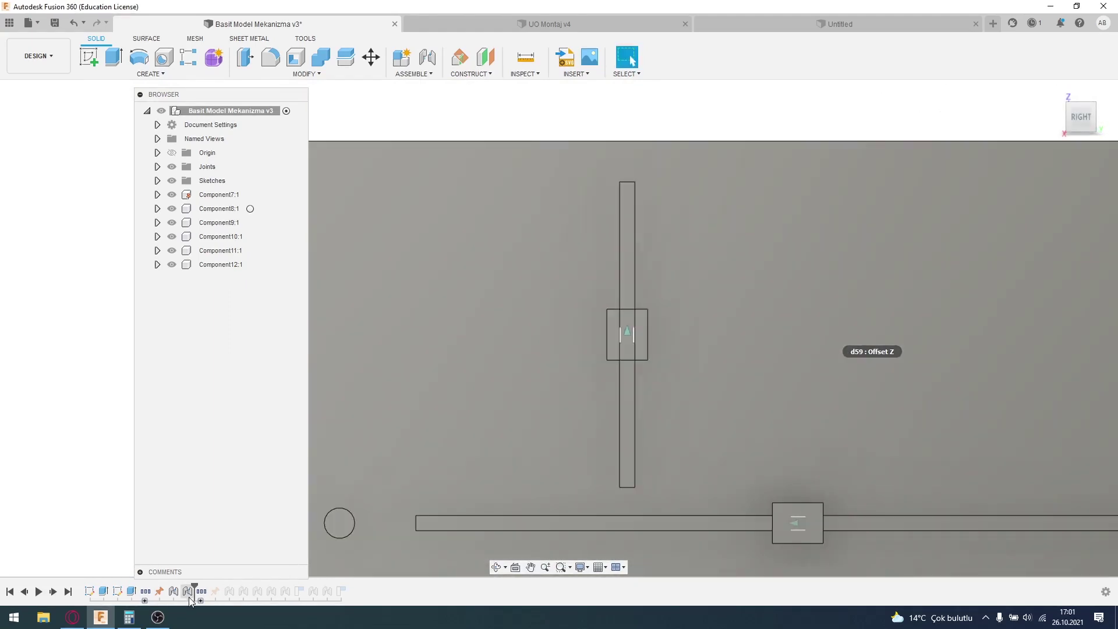
{"action": "left_click", "coordinate": [188, 592]}
{"action": "double_click", "coordinate": [190, 592]}
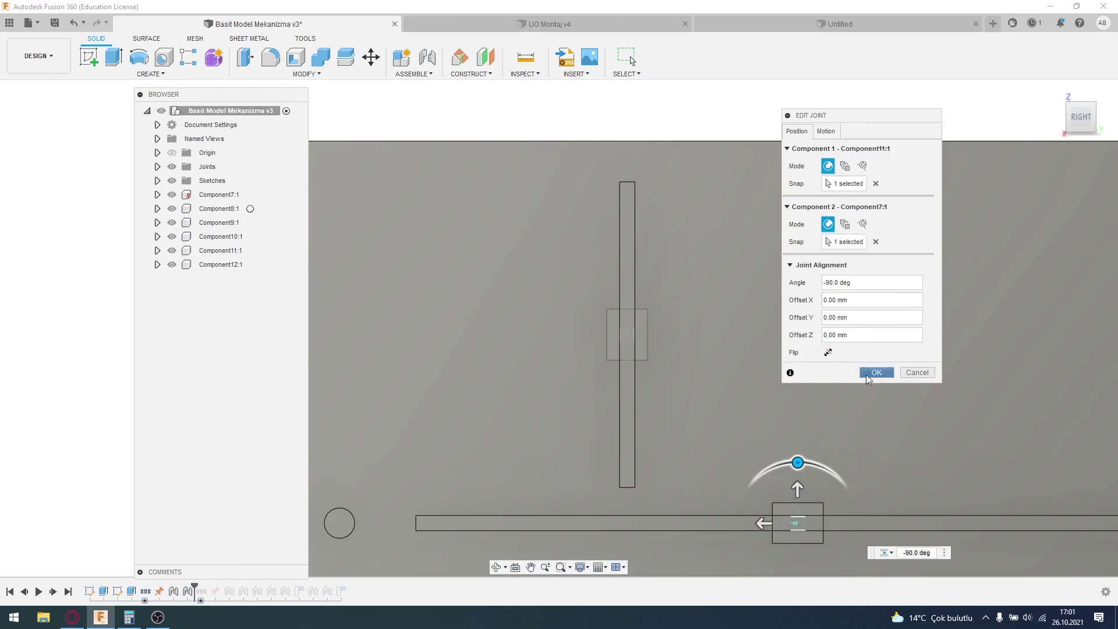
{"action": "left_click", "coordinate": [867, 374]}
{"action": "left_click", "coordinate": [496, 566]}
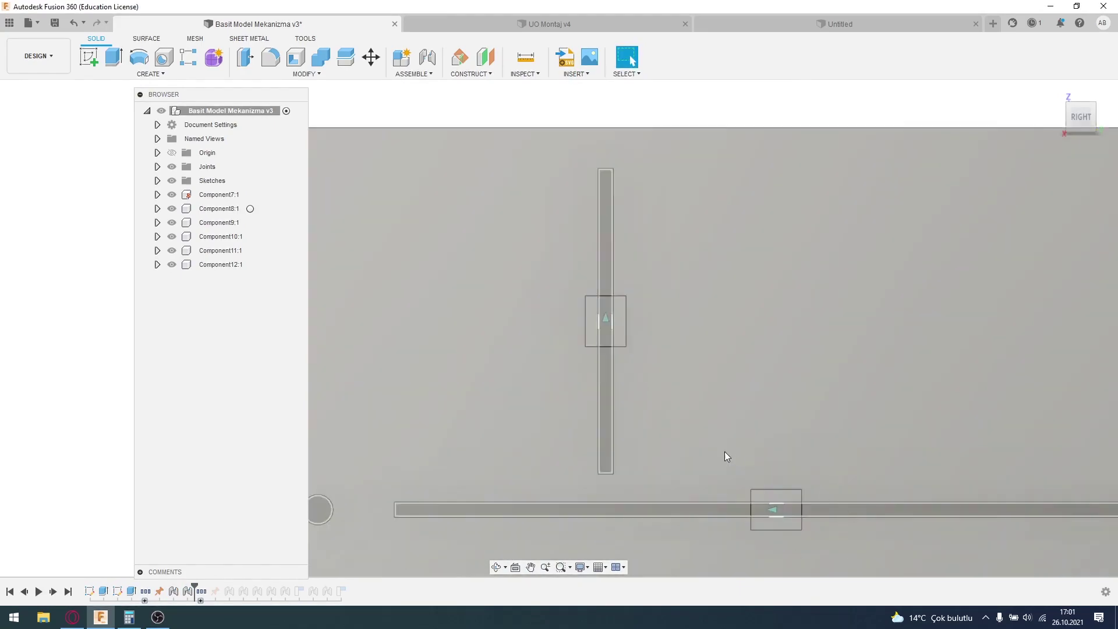
{"action": "left_click_drag", "start_coordinate": [725, 454], "coordinate": [775, 470]}
- Zoom and pan the view onto the base plate
{"action": "scroll", "coordinate": [731, 268], "scroll_direction": "up", "scroll_amount": 3}
{"action": "scroll", "coordinate": [703, 326], "scroll_direction": "up", "scroll_amount": 3}
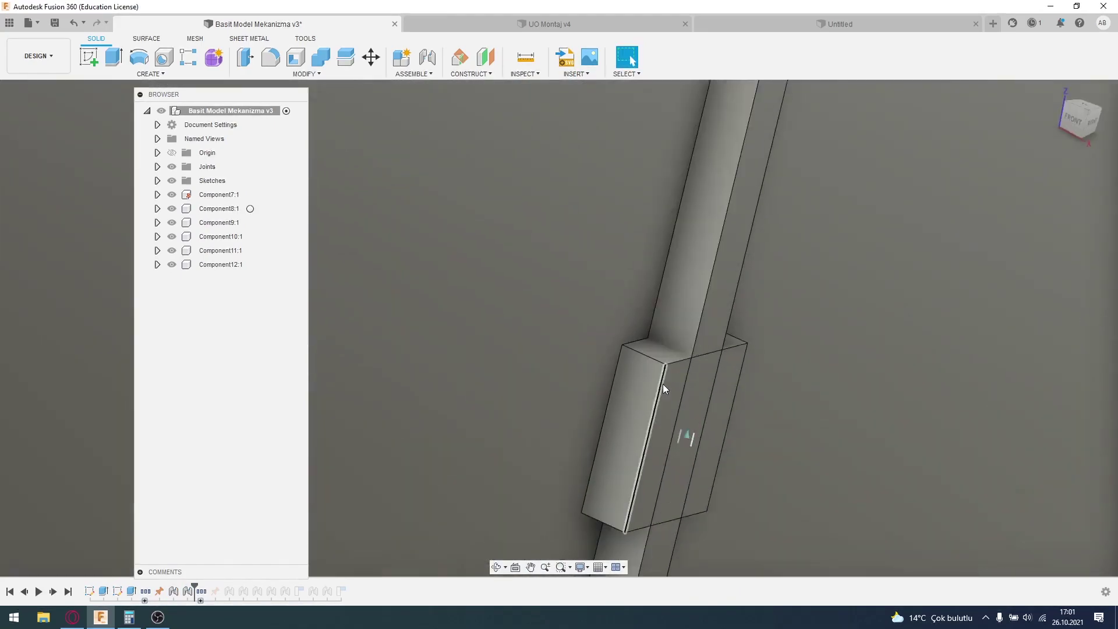
{"action": "scroll", "coordinate": [663, 383], "scroll_direction": "up", "scroll_amount": 3}
{"action": "scroll", "coordinate": [739, 198], "scroll_direction": "down", "scroll_amount": 3}
{"action": "scroll", "coordinate": [782, 355], "scroll_direction": "down", "scroll_amount": 3}
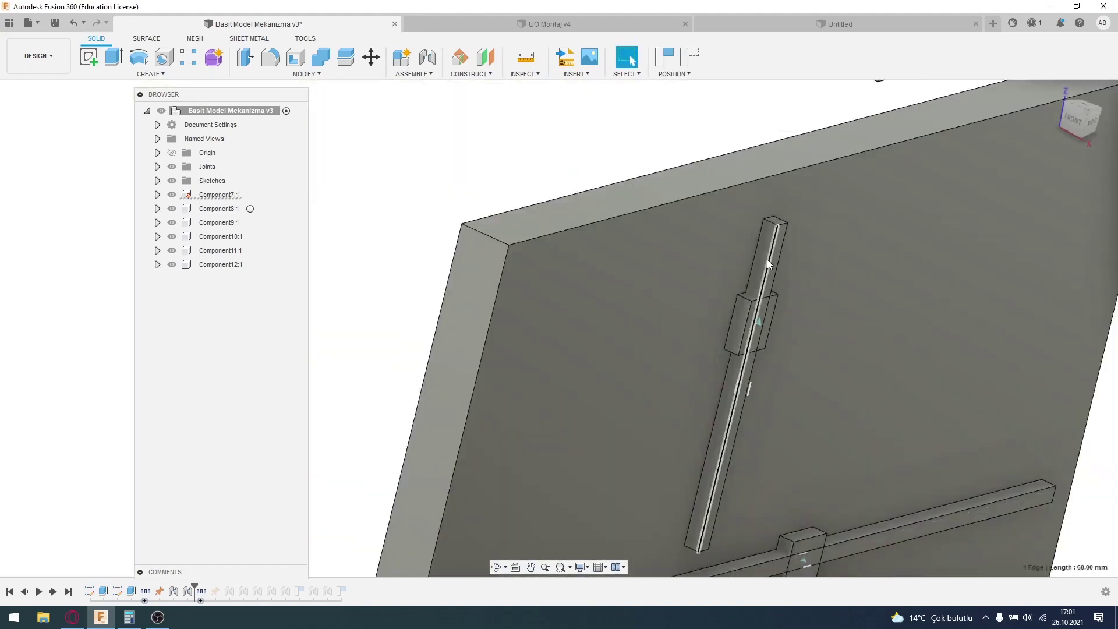
{"action": "left_click", "coordinate": [886, 428]}
{"action": "middle_click_drag", "start_coordinate": [886, 427], "coordinate": [811, 353]}
{"action": "left_click", "coordinate": [425, 123]}
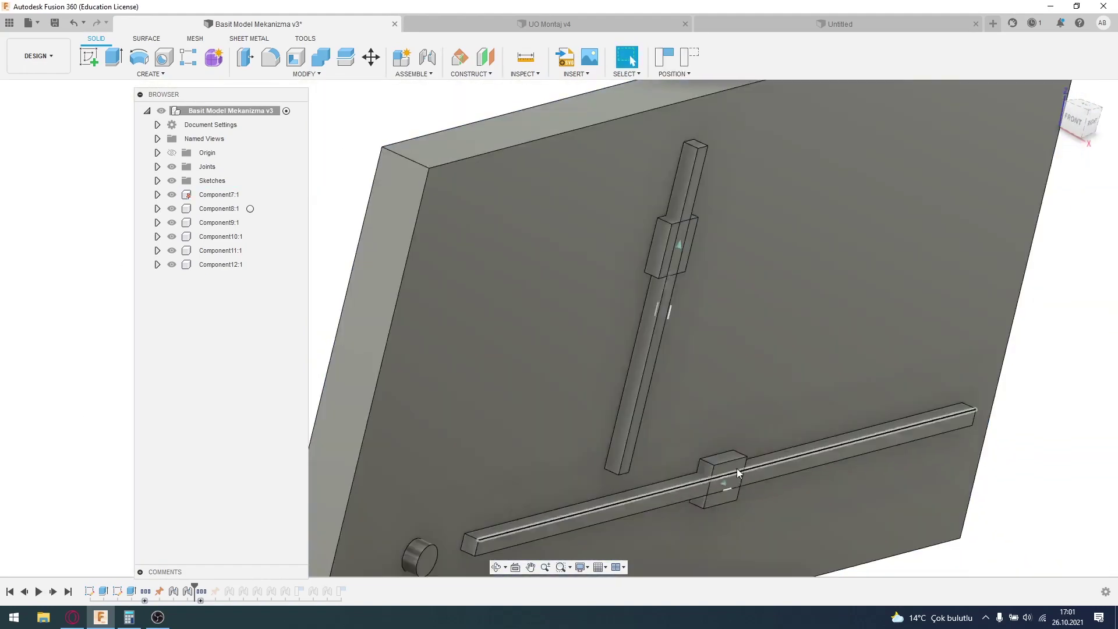
- Slide both blocks along their slots, leaving the horizontal block near the right end
{"action": "mouse_move", "coordinate": [921, 415]}
{"action": "left_mouse_down"}
{"action": "mouse_move", "coordinate": [814, 452]}
{"action": "mouse_move", "coordinate": [885, 403]}
{"action": "left_mouse_up"}
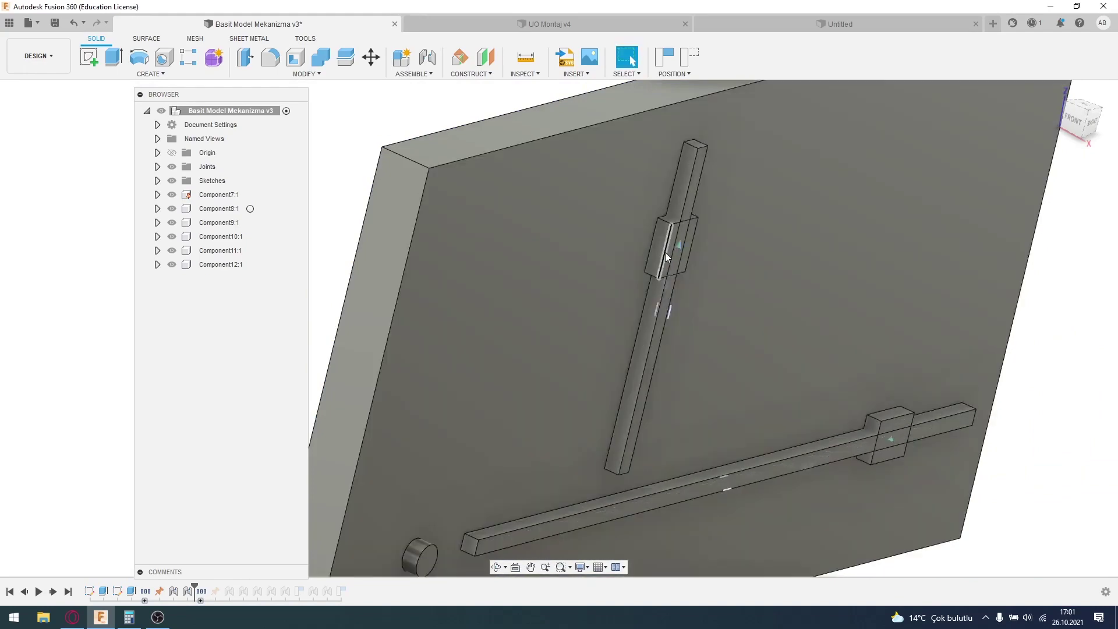
{"action": "left_click_drag", "start_coordinate": [641, 253], "coordinate": [699, 320]}
{"action": "mouse_move", "coordinate": [699, 320]}
{"action": "middle_mouse_down"}
{"action": "mouse_move", "coordinate": [595, 263]}
{"action": "mouse_move", "coordinate": [734, 330]}
{"action": "middle_mouse_up"}
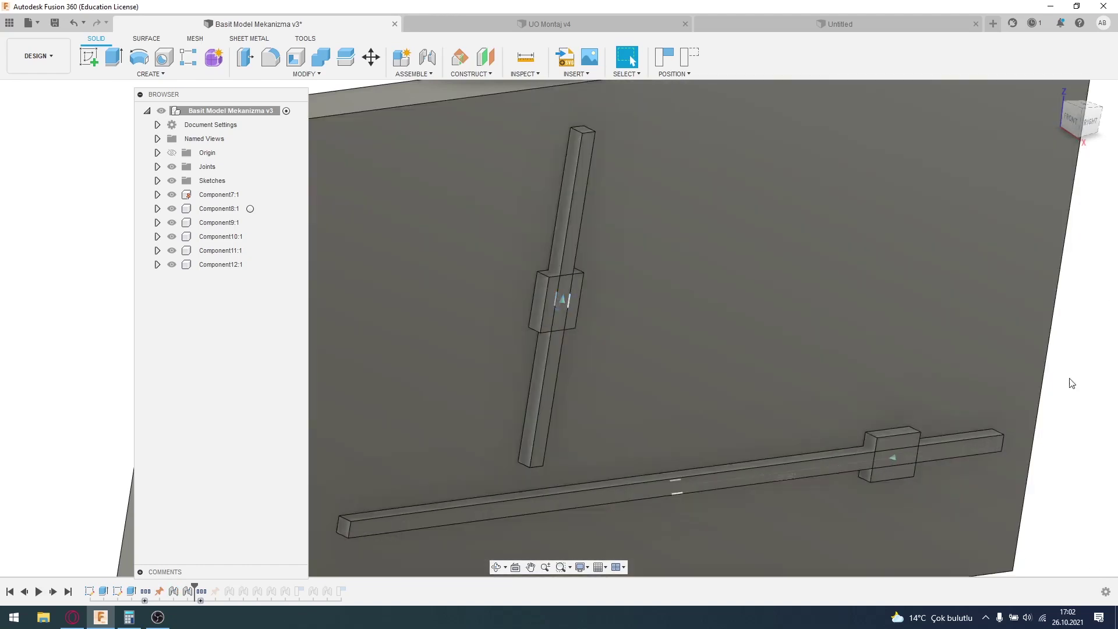
{"action": "scroll", "coordinate": [1072, 383], "scroll_direction": "down", "scroll_amount": 5}
{"action": "scroll", "coordinate": [1054, 455], "scroll_direction": "up", "scroll_amount": 2}
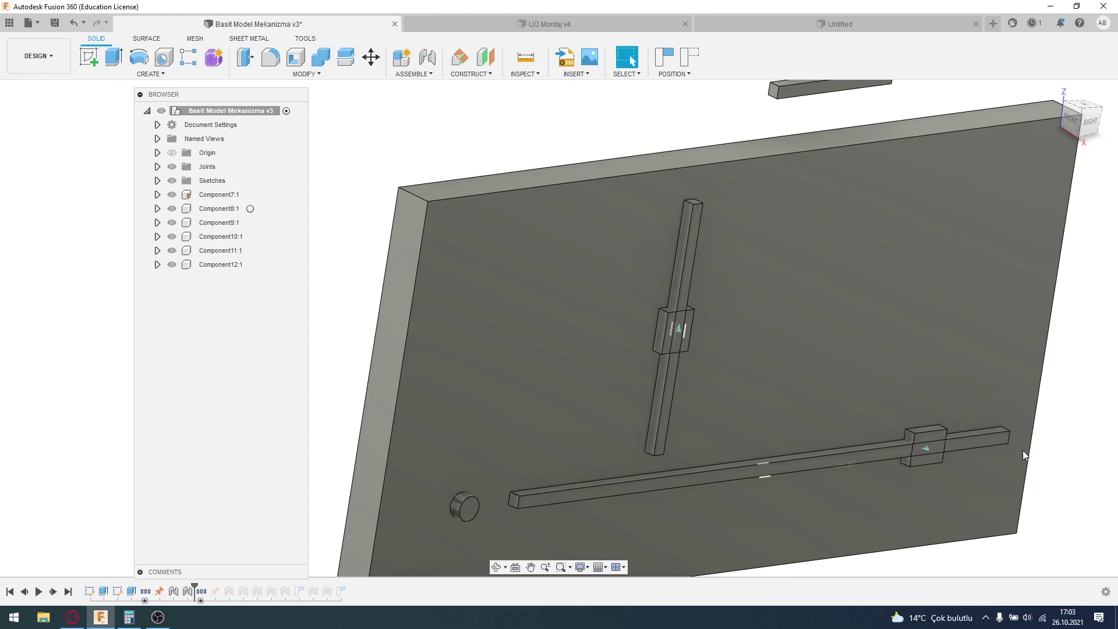
- Shift the model left and Look At the plate face for a flat-on RIGHT view
{"action": "scroll", "coordinate": [1023, 449], "scroll_direction": "down", "scroll_amount": 3}
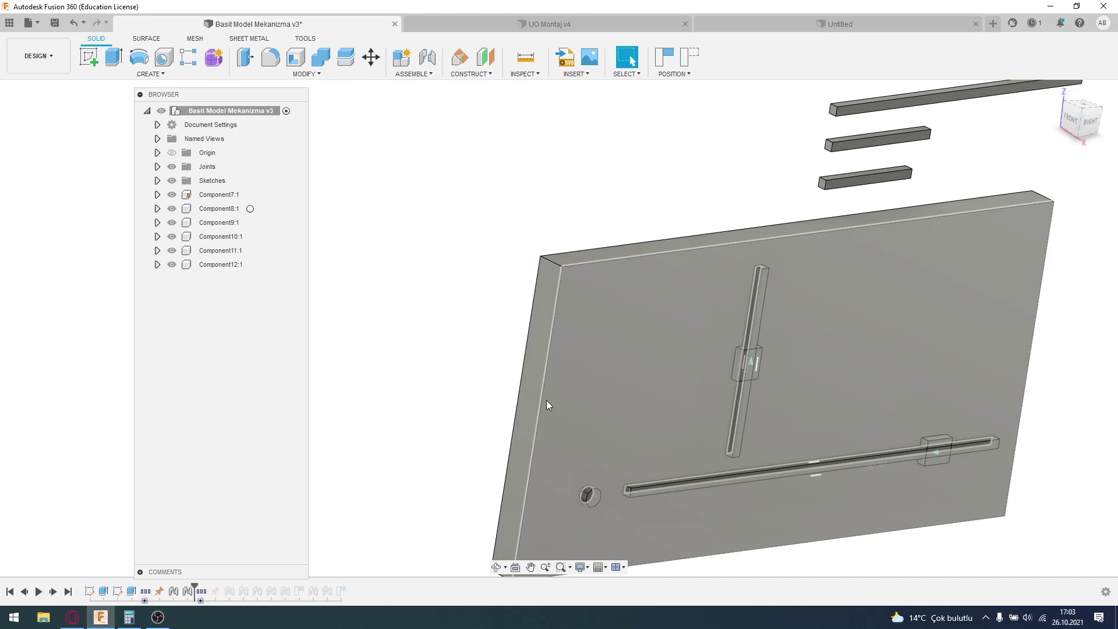
{"action": "left_click", "coordinate": [531, 567]}
{"action": "left_click_drag", "start_coordinate": [713, 264], "coordinate": [629, 258]}
{"action": "key", "text": "Escape"}
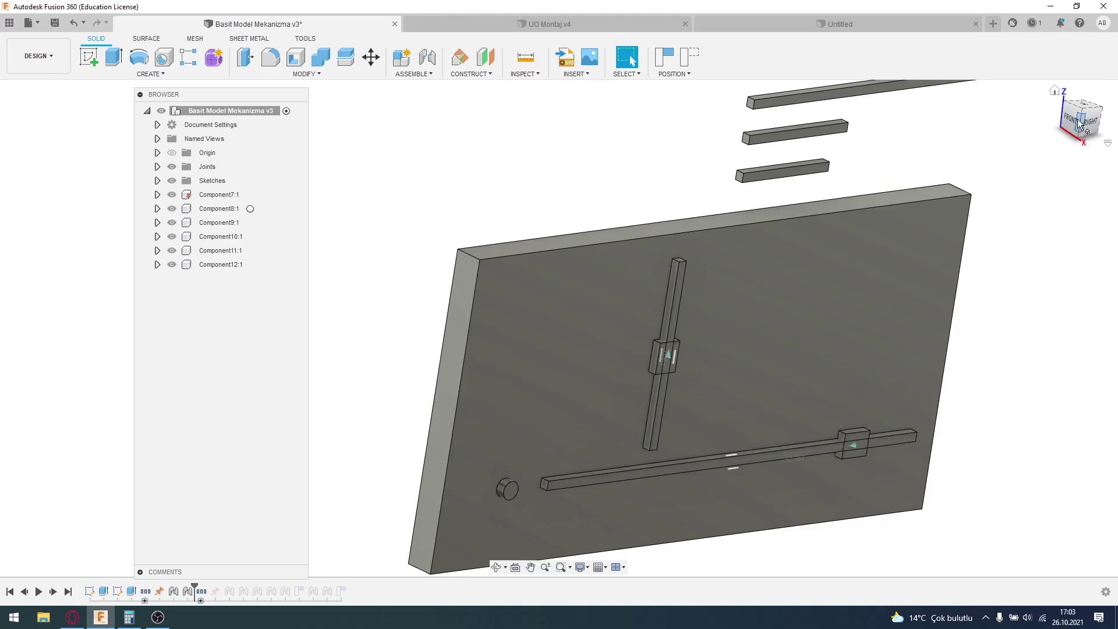
{"action": "left_click", "coordinate": [515, 567]}
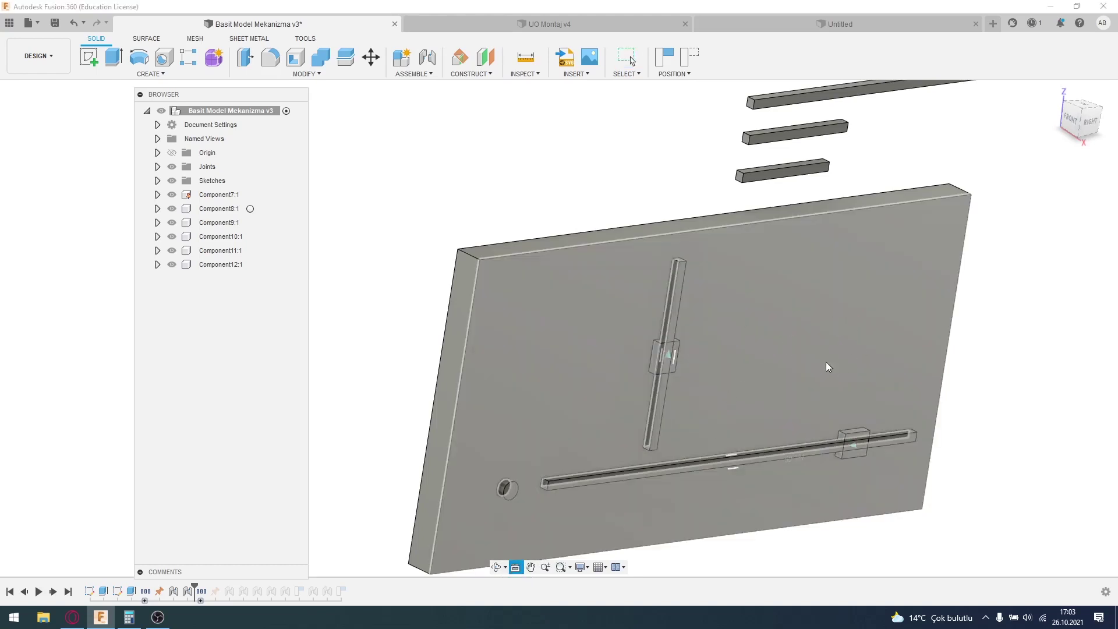
{"action": "left_click", "coordinate": [802, 316]}
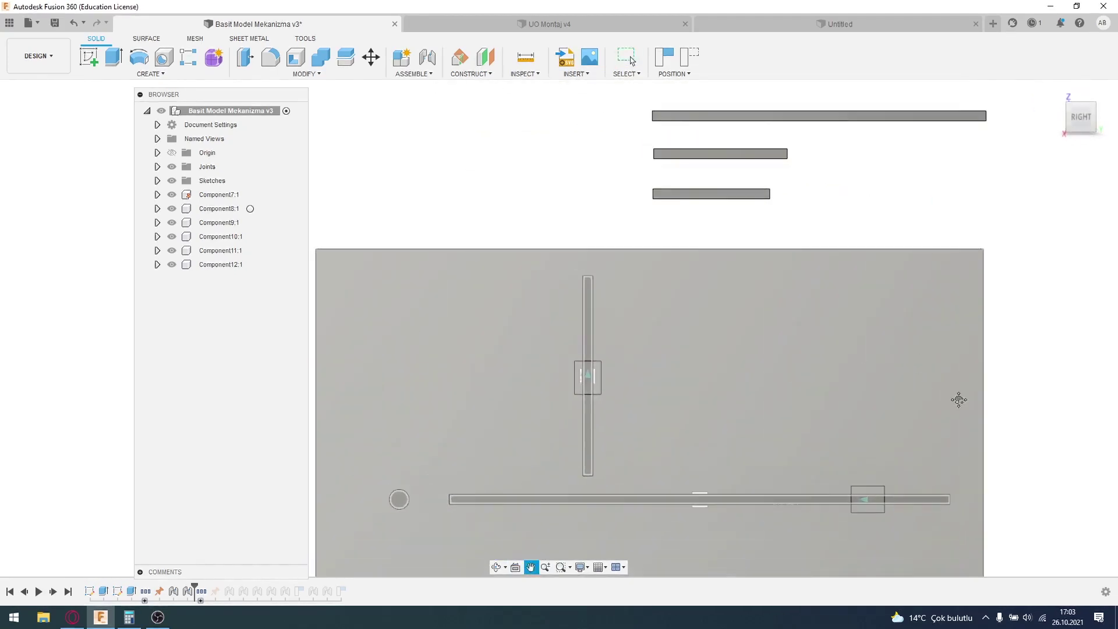
{"action": "scroll", "coordinate": [944, 407], "scroll_direction": "down", "scroll_amount": 2}
{"action": "middle_click_drag", "start_coordinate": [923, 419], "coordinate": [876, 387]}
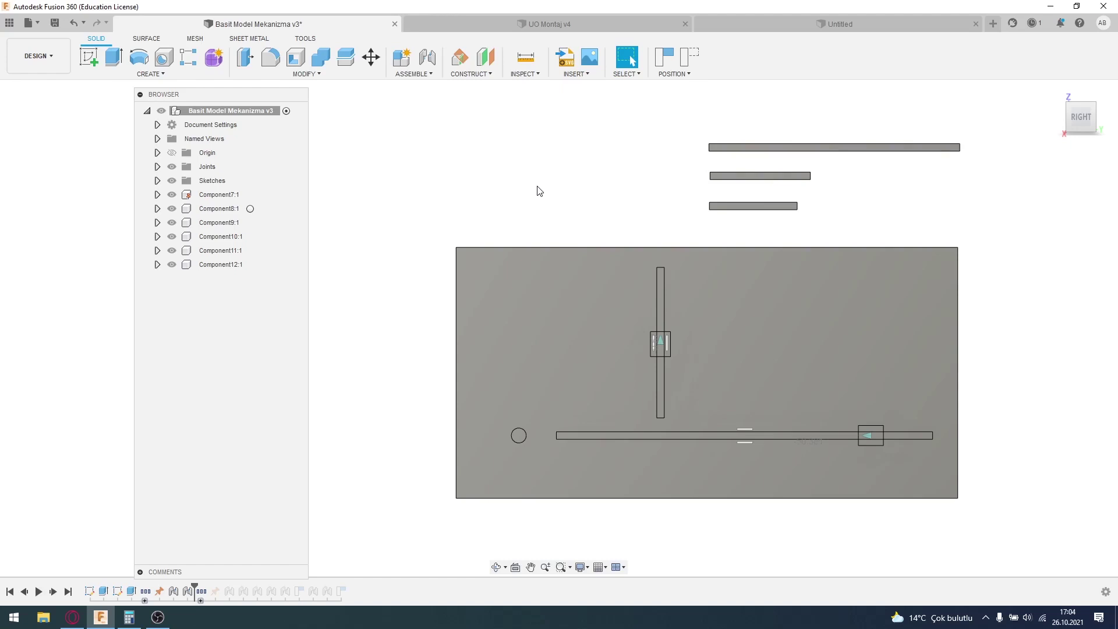
- Start a joint with J and place its first origin on Component9's short bar end
{"action": "key", "text": "j"}
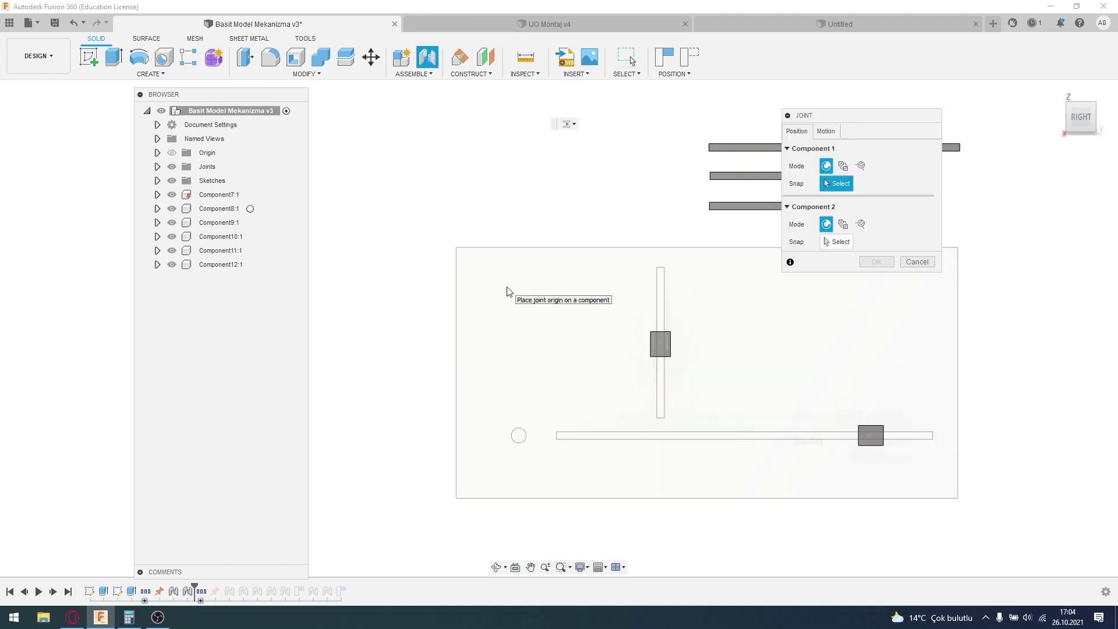
{"action": "middle_click_drag", "start_coordinate": [649, 267], "coordinate": [486, 313]}
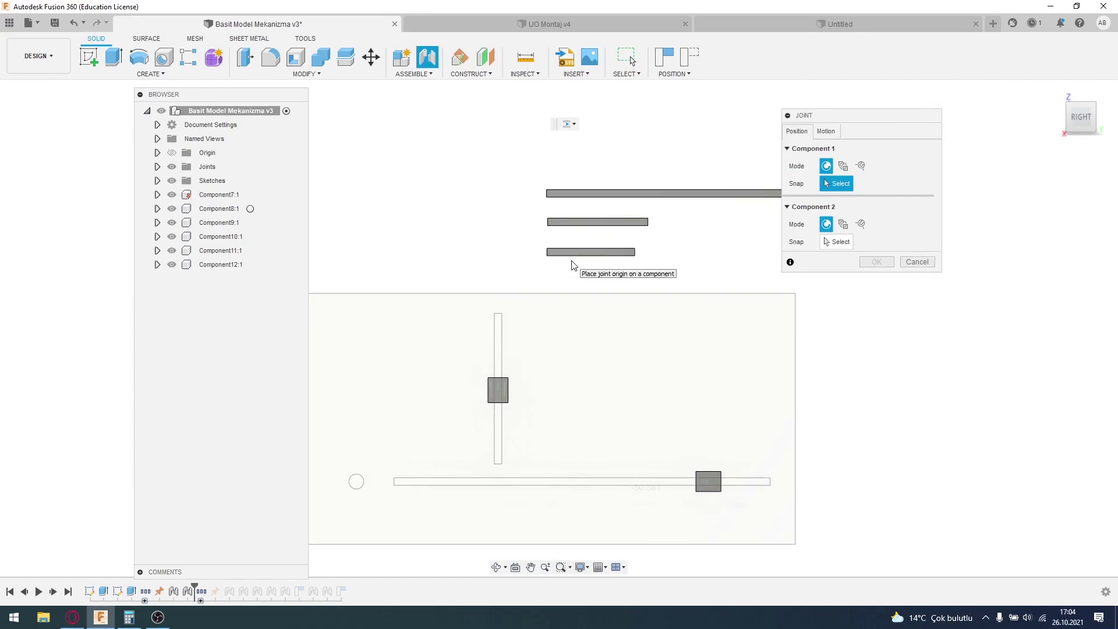
{"action": "scroll", "coordinate": [581, 252], "scroll_direction": "up", "scroll_amount": 5}
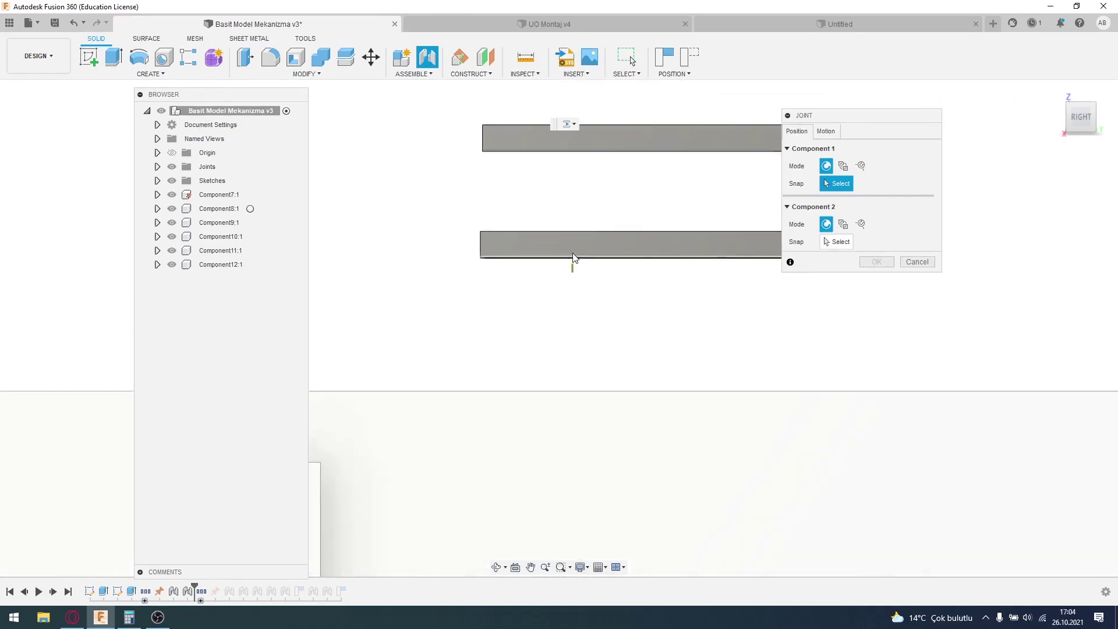
{"action": "middle_click_drag", "start_coordinate": [494, 310], "coordinate": [495, 351]}
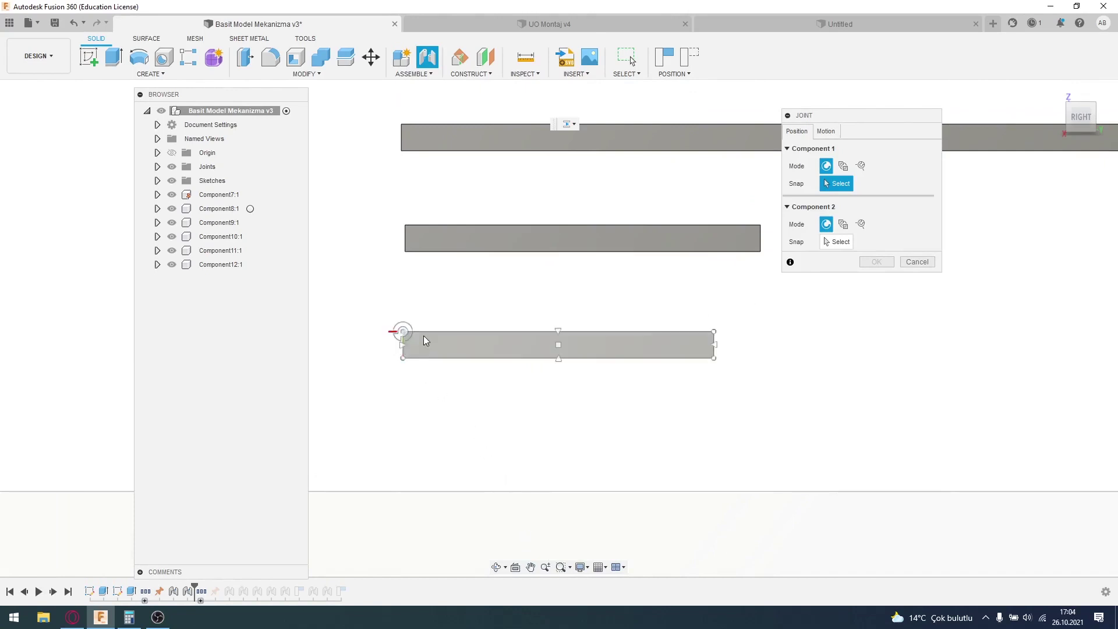
{"action": "scroll", "coordinate": [425, 344], "scroll_direction": "up", "scroll_amount": 1}
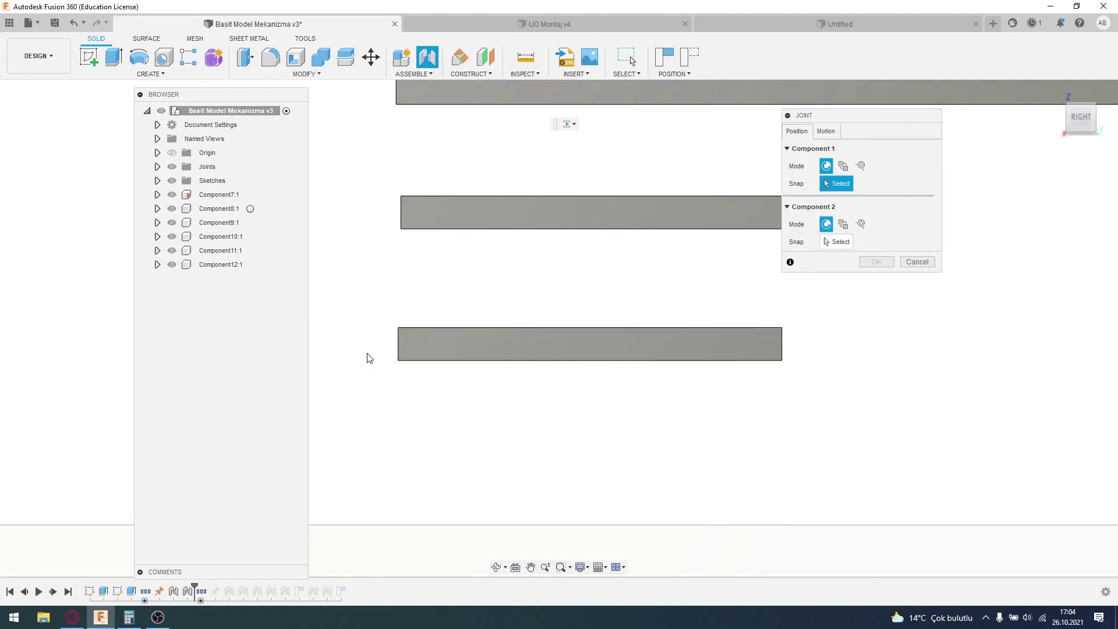
{"action": "scroll", "coordinate": [413, 344], "scroll_direction": "up", "scroll_amount": 1}
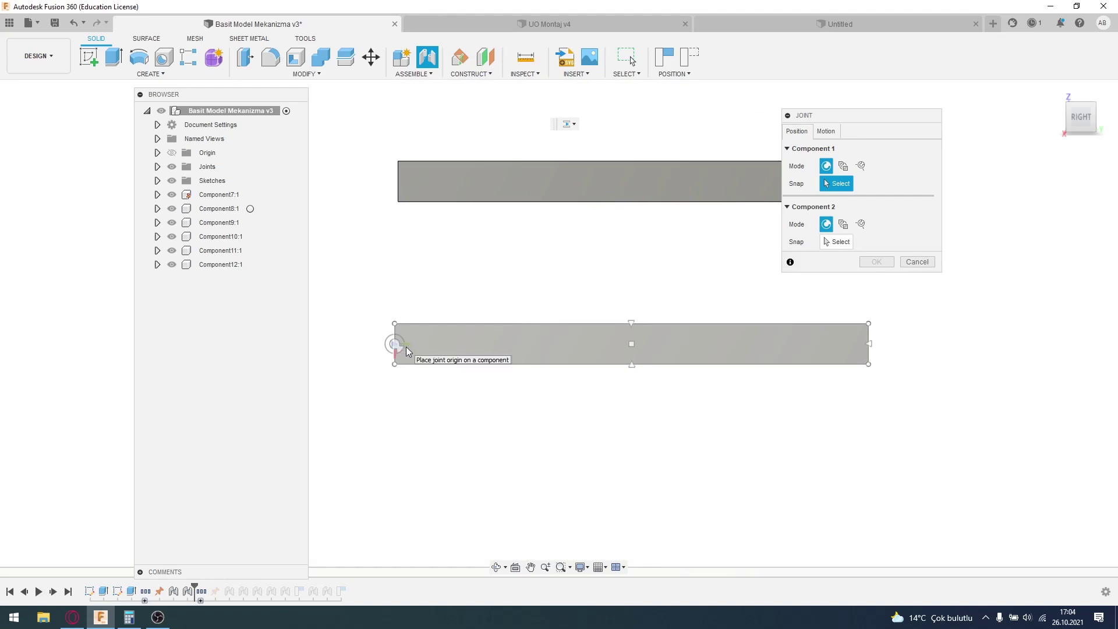
{"action": "key", "text": "Print"}
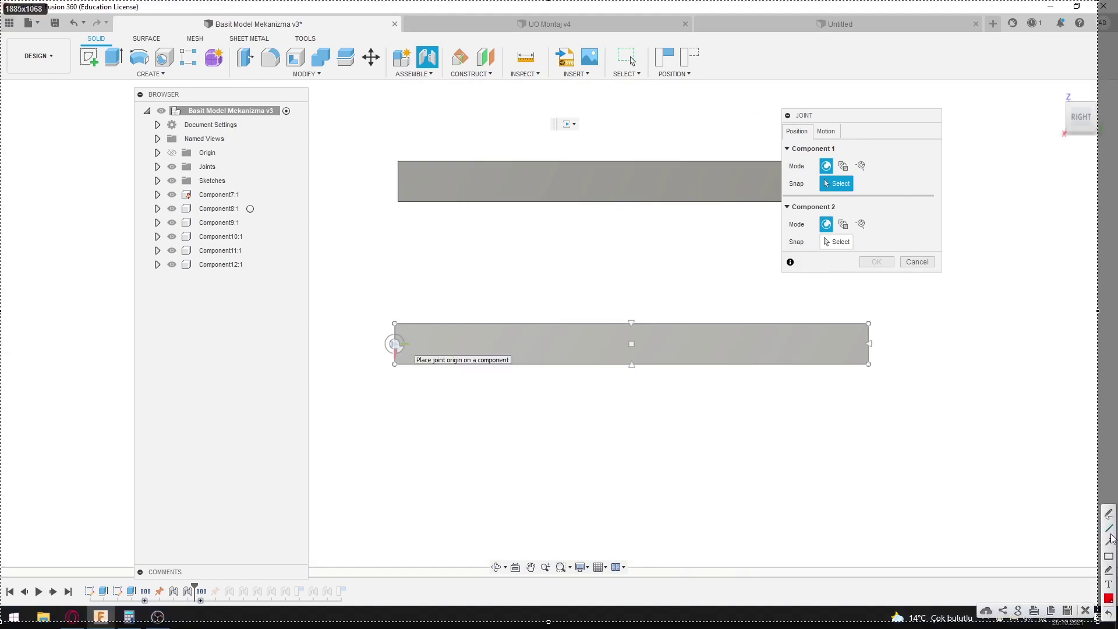
{"action": "left_click_drag", "start_coordinate": [820, 509], "coordinate": [404, 346]}
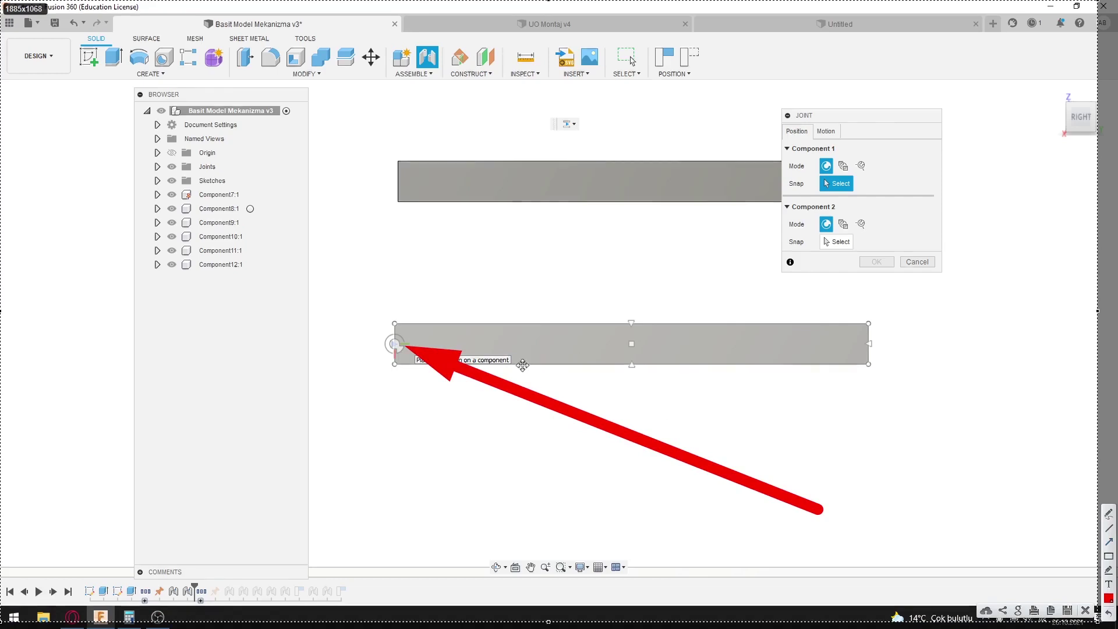
{"action": "key", "text": "Escape"}
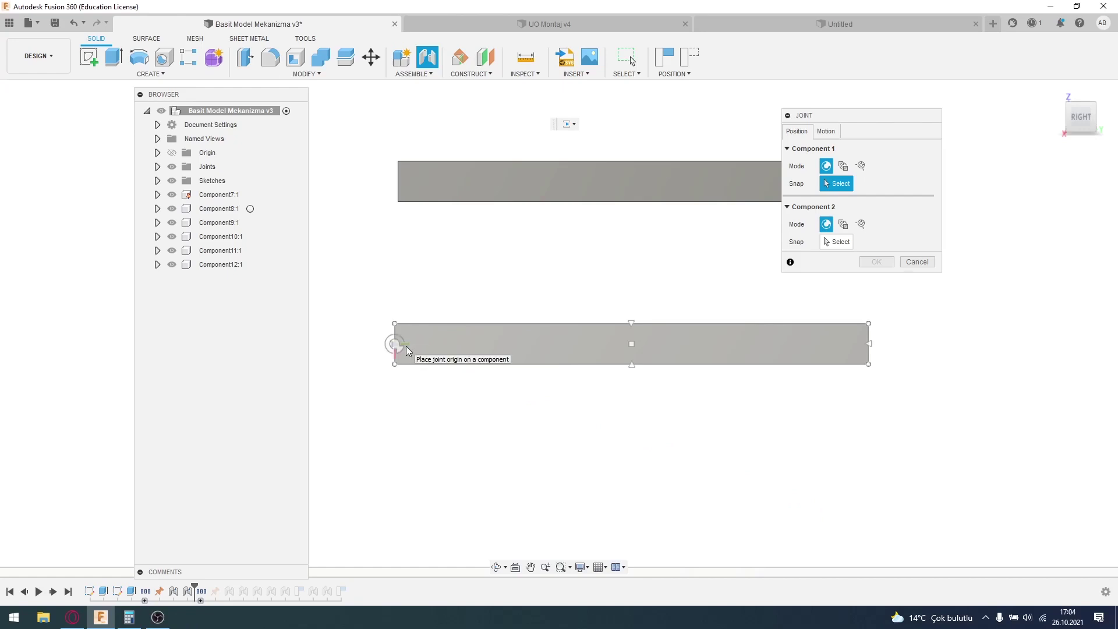
{"action": "left_click", "coordinate": [407, 346]}
- Set the joint's second origin at the round pin's centre on Component7:1
{"action": "scroll", "coordinate": [612, 442], "scroll_direction": "down", "scroll_amount": 3}
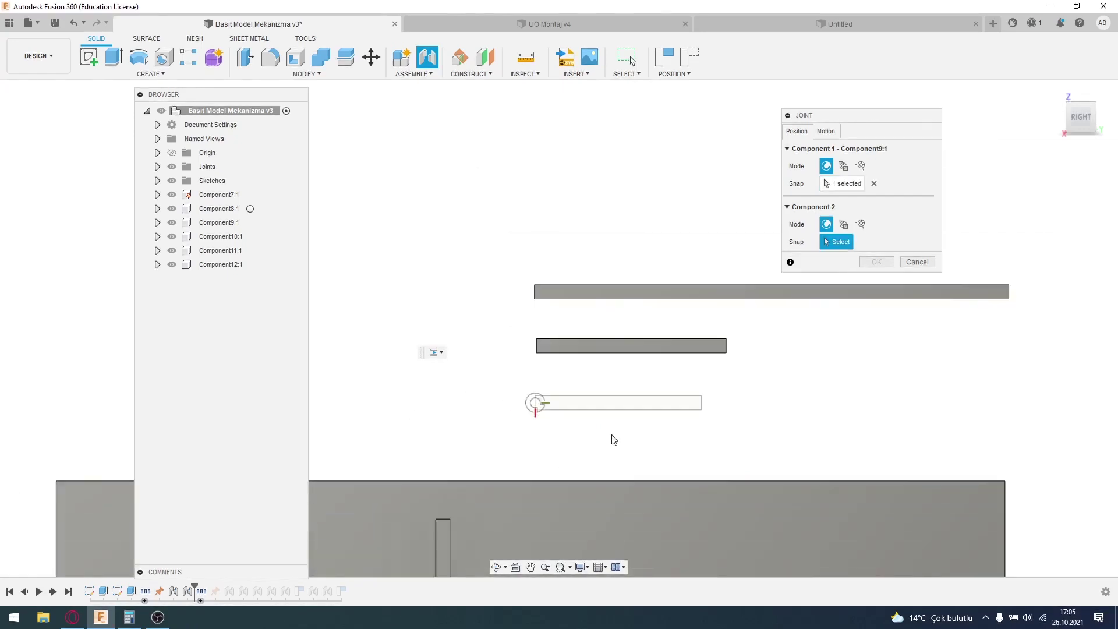
{"action": "scroll", "coordinate": [611, 439], "scroll_direction": "down", "scroll_amount": 2}
{"action": "mouse_move", "coordinate": [599, 464]}
{"action": "middle_mouse_down"}
{"action": "mouse_move", "coordinate": [619, 417]}
{"action": "mouse_move", "coordinate": [644, 419]}
{"action": "mouse_move", "coordinate": [681, 285]}
{"action": "middle_mouse_up"}
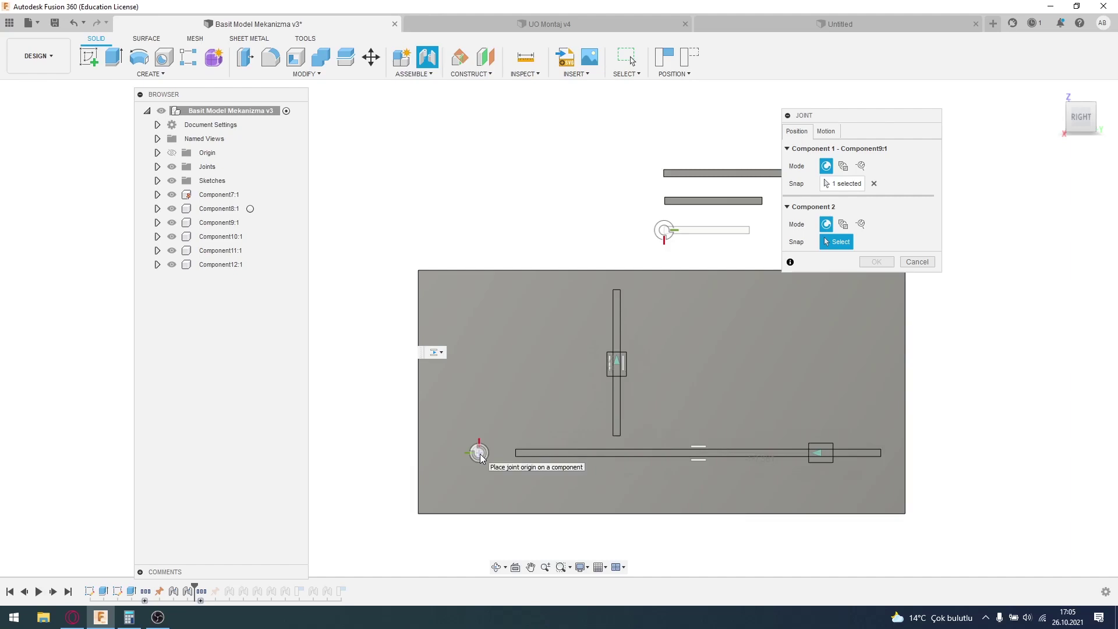
{"action": "scroll", "coordinate": [480, 457], "scroll_direction": "up", "scroll_amount": 2}
{"action": "scroll", "coordinate": [480, 457], "scroll_direction": "up", "scroll_amount": 2}
{"action": "scroll", "coordinate": [483, 456], "scroll_direction": "up", "scroll_amount": 2}
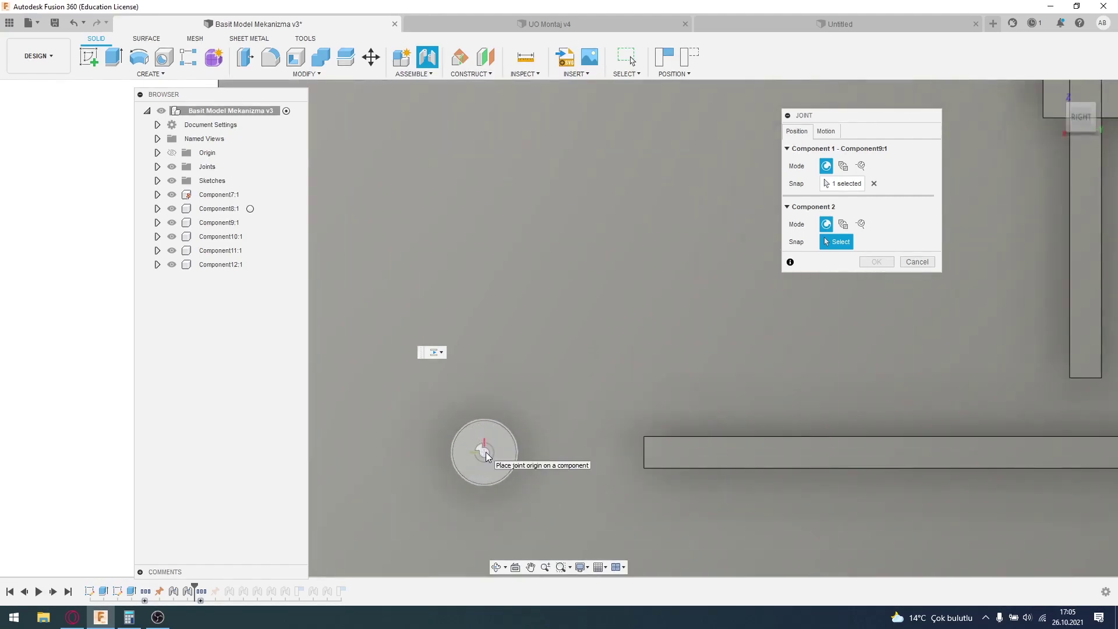
{"action": "left_click", "coordinate": [485, 455]}
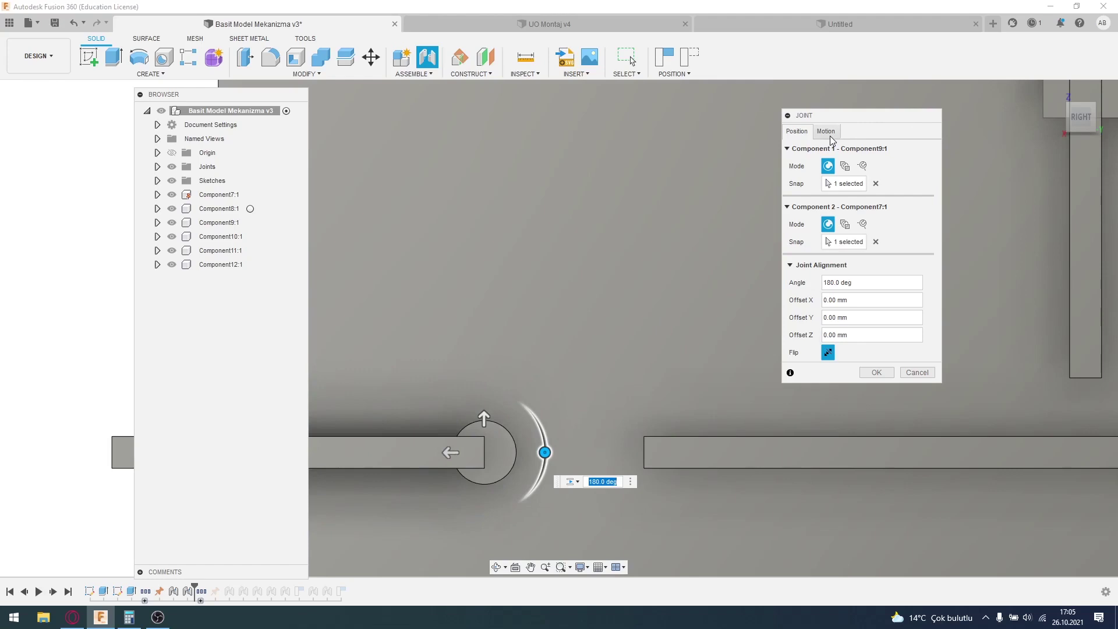
- Set the joint motion to Revolute about the Z axis and preview the rotation
{"action": "left_click", "coordinate": [831, 139]}
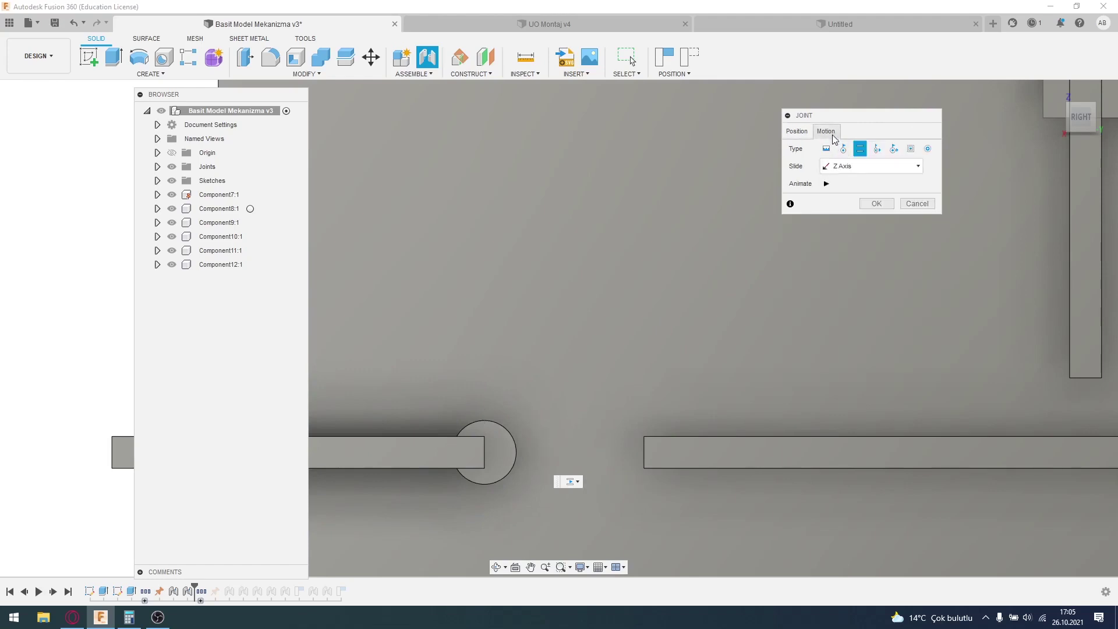
{"action": "left_click", "coordinate": [844, 149]}
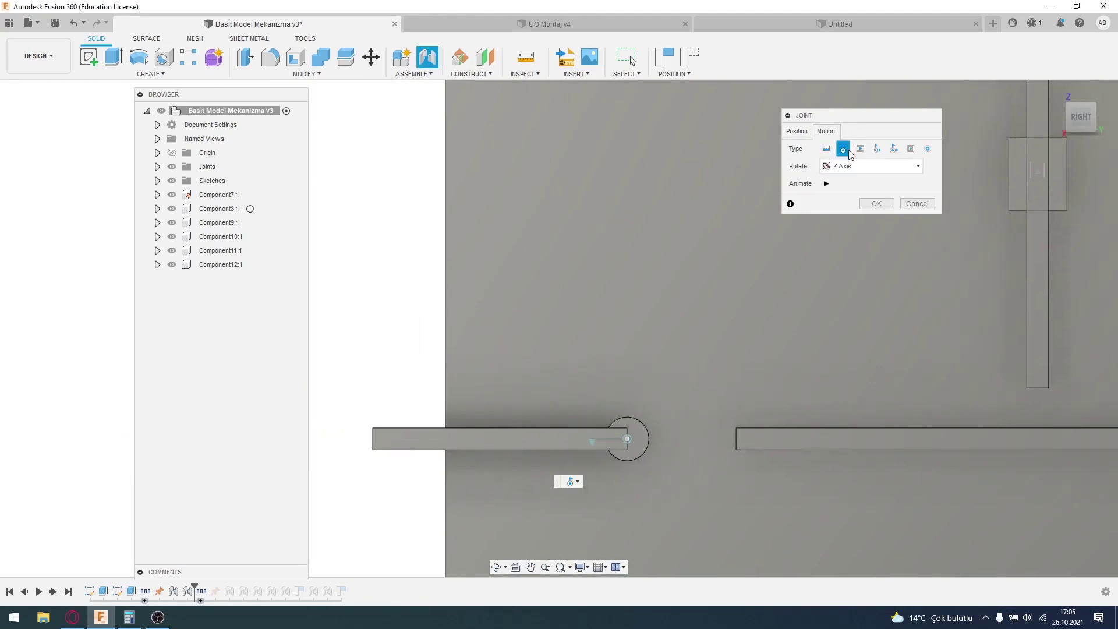
{"action": "left_click", "coordinate": [827, 184]}
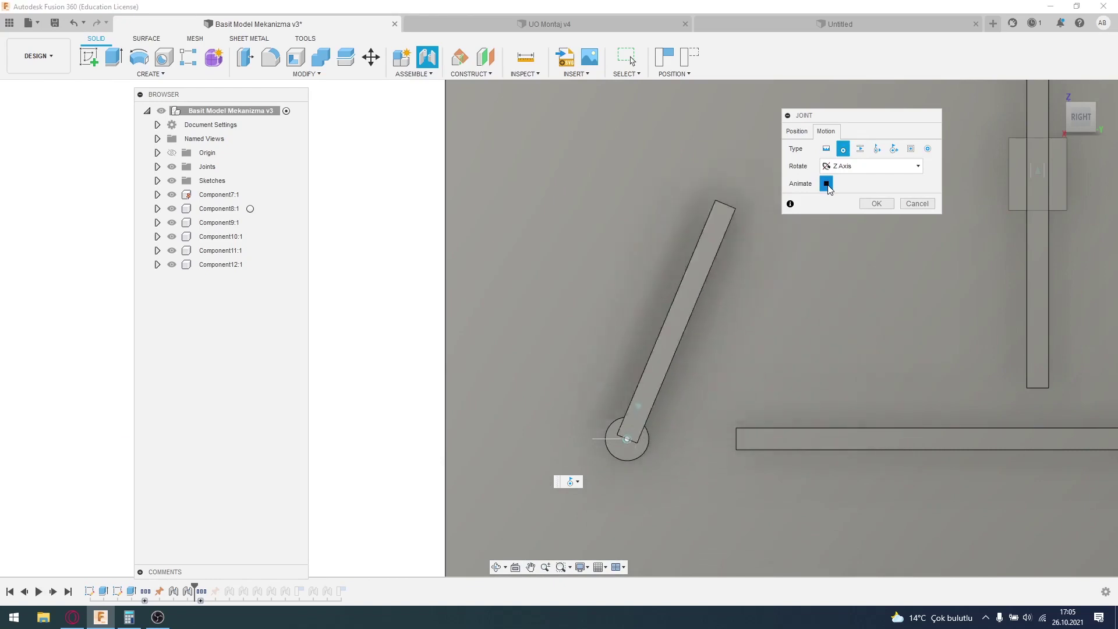
{"action": "left_click", "coordinate": [827, 184]}
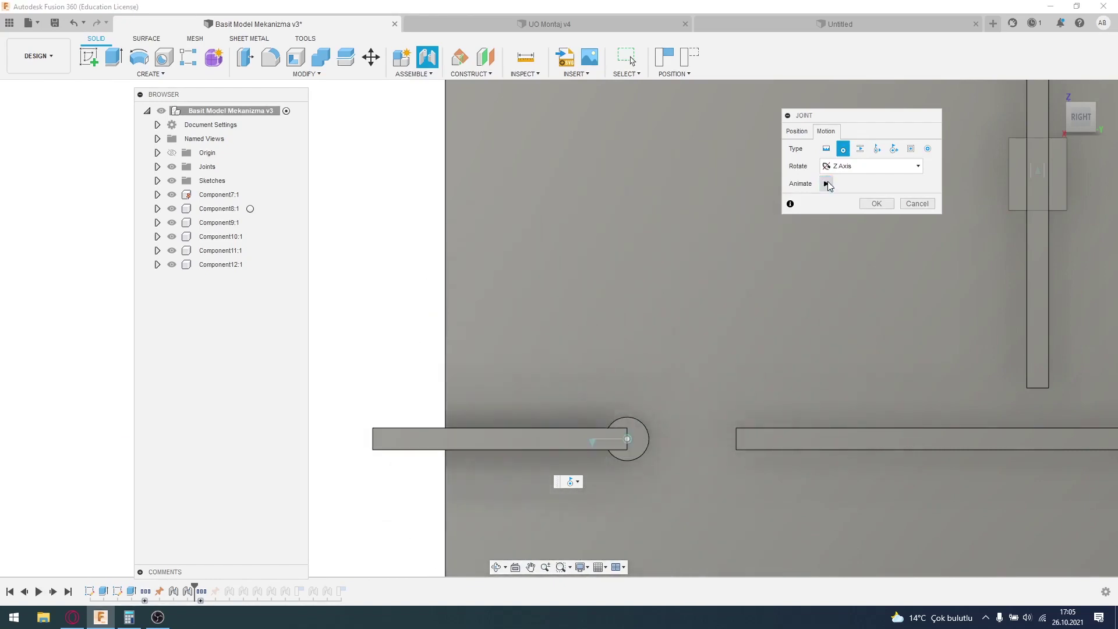
- Swing the short bar around the pin to a 40.0 deg joint angle
{"action": "left_click", "coordinate": [798, 132]}
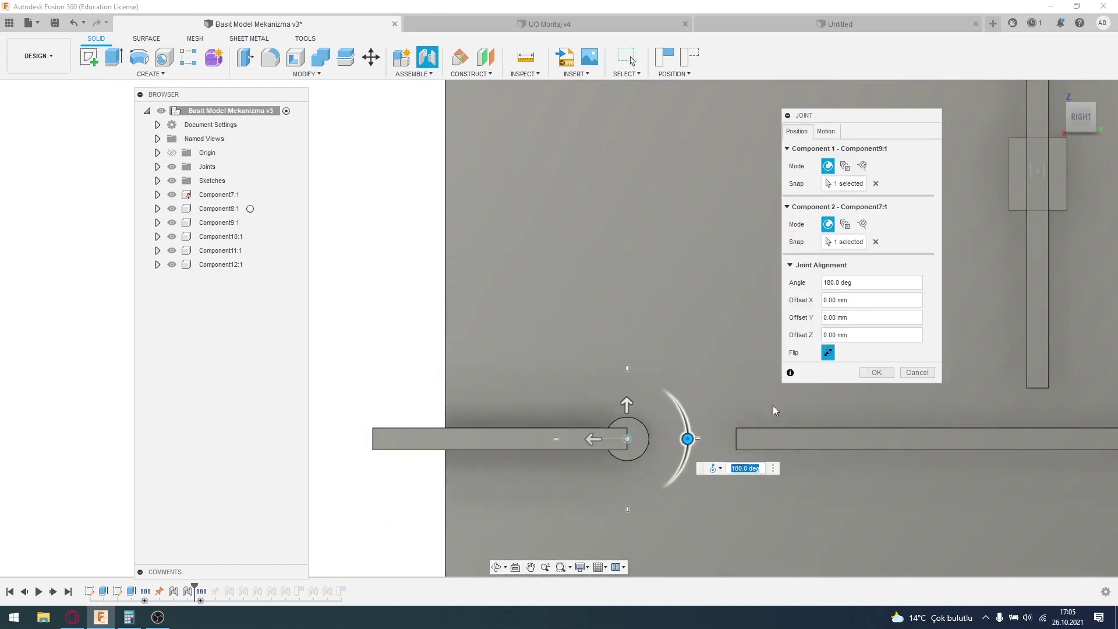
{"action": "mouse_move", "coordinate": [688, 439]}
{"action": "left_mouse_down"}
{"action": "mouse_move", "coordinate": [565, 516]}
{"action": "mouse_move", "coordinate": [581, 479]}
{"action": "left_mouse_up"}
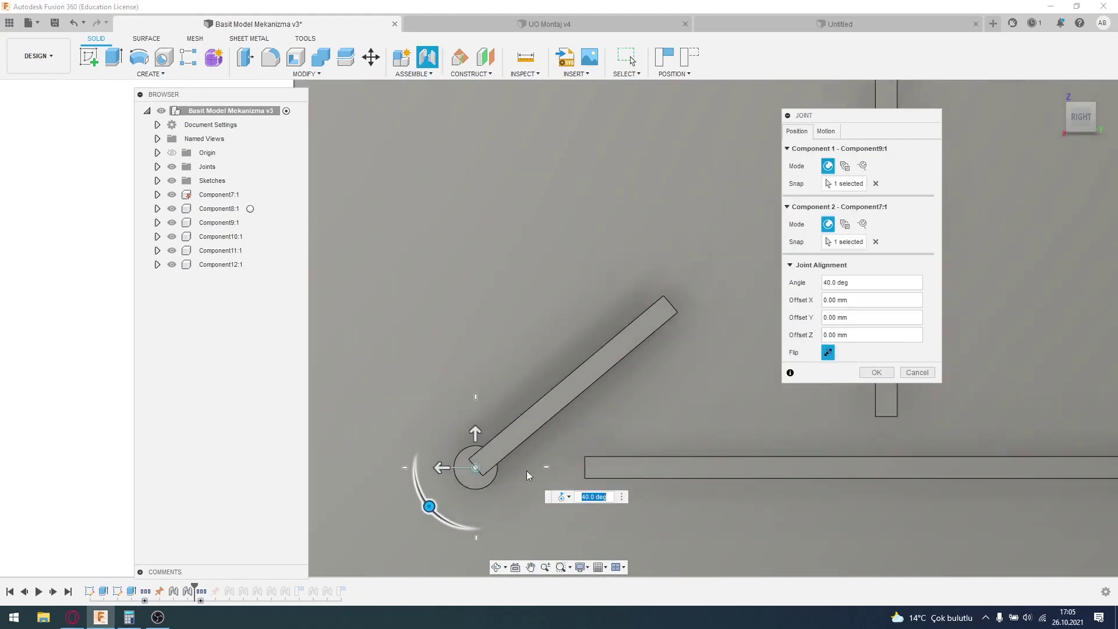
{"action": "left_click", "coordinate": [826, 132]}
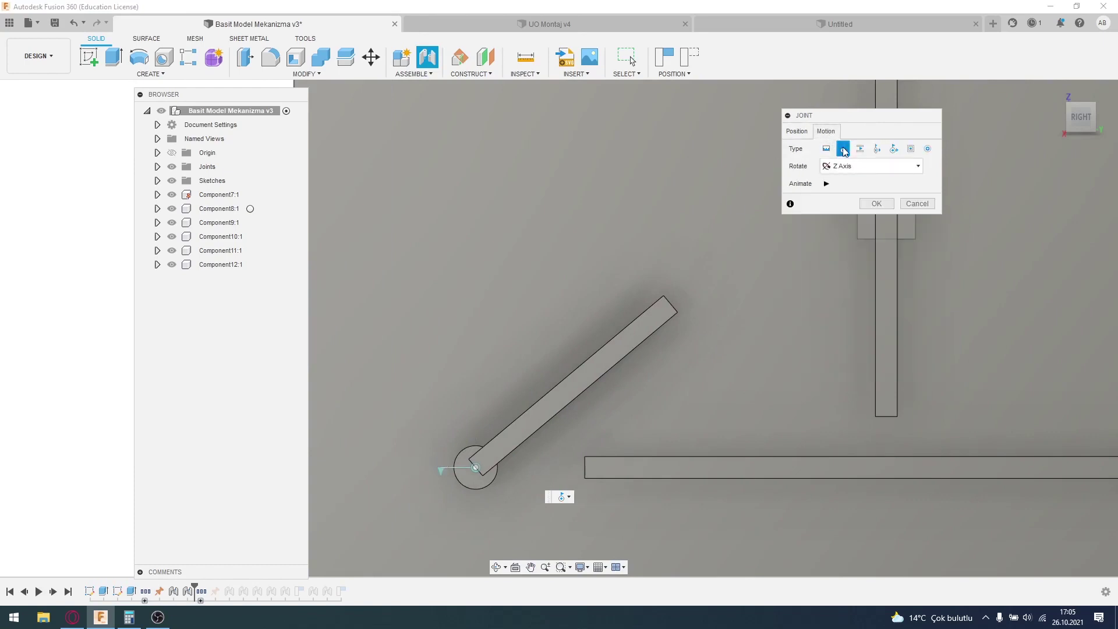
{"action": "left_click", "coordinate": [803, 131]}
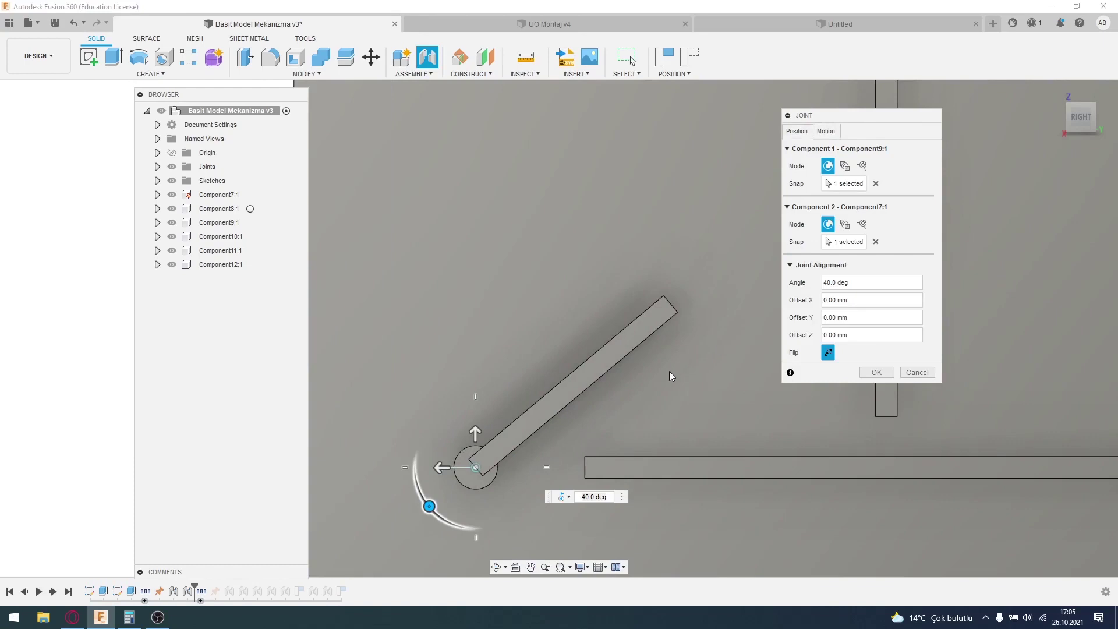
- Flip the short bar, rotate it to -135.0 deg, and create the revolute joint
{"action": "mouse_move", "coordinate": [429, 506]}
{"action": "left_mouse_down"}
{"action": "mouse_move", "coordinate": [441, 513]}
{"action": "mouse_move", "coordinate": [431, 488]}
{"action": "mouse_move", "coordinate": [423, 498]}
{"action": "left_mouse_up"}
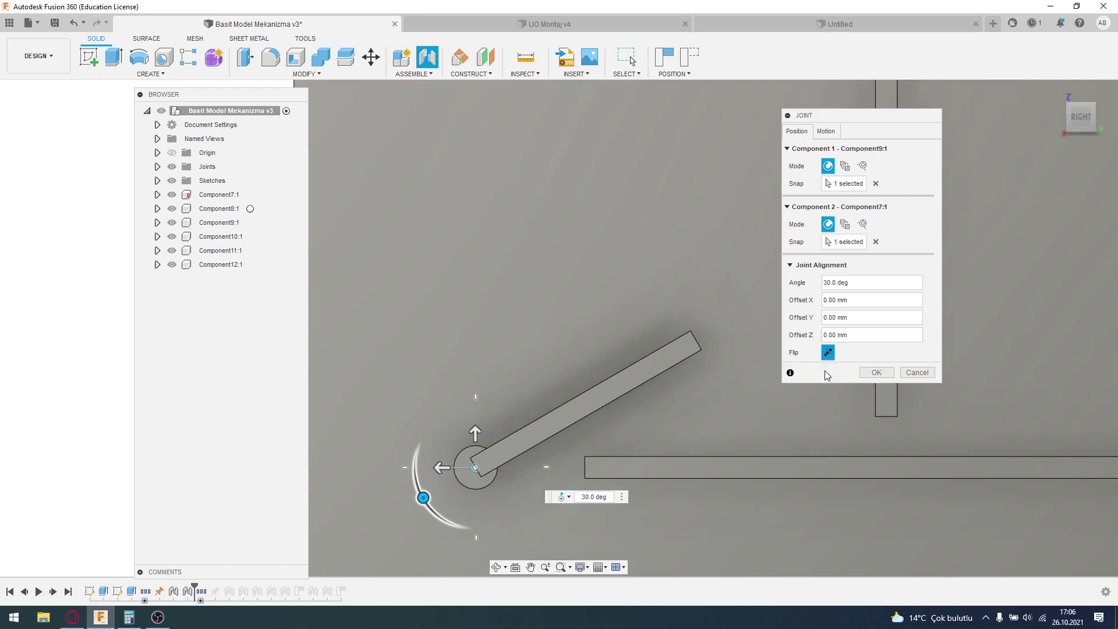
{"action": "left_click", "coordinate": [828, 353]}
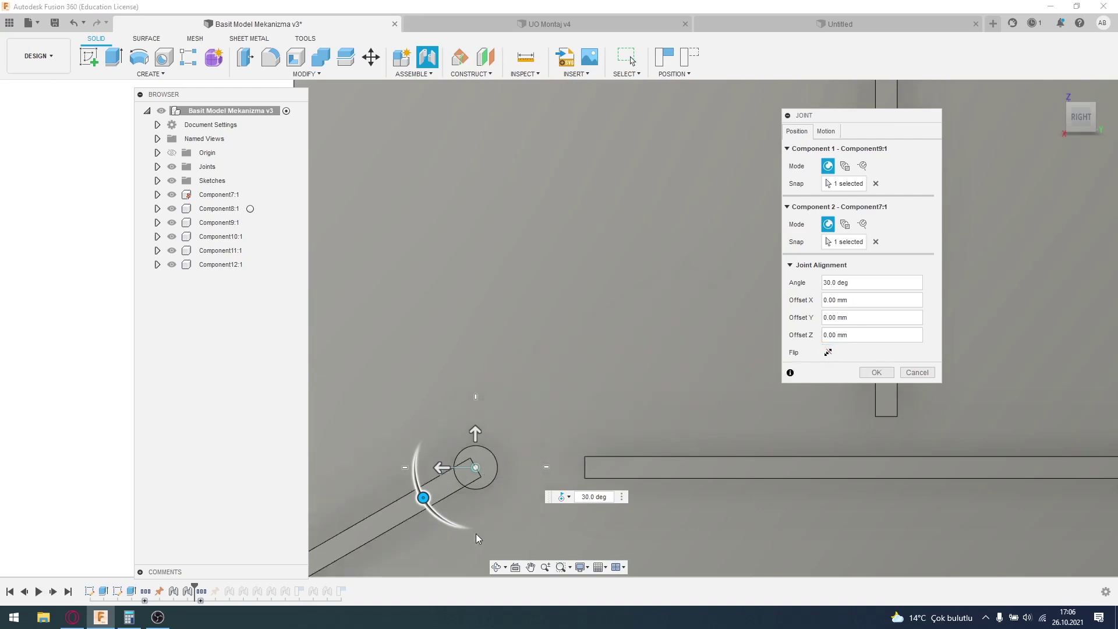
{"action": "left_click_drag", "start_coordinate": [423, 498], "coordinate": [569, 384]}
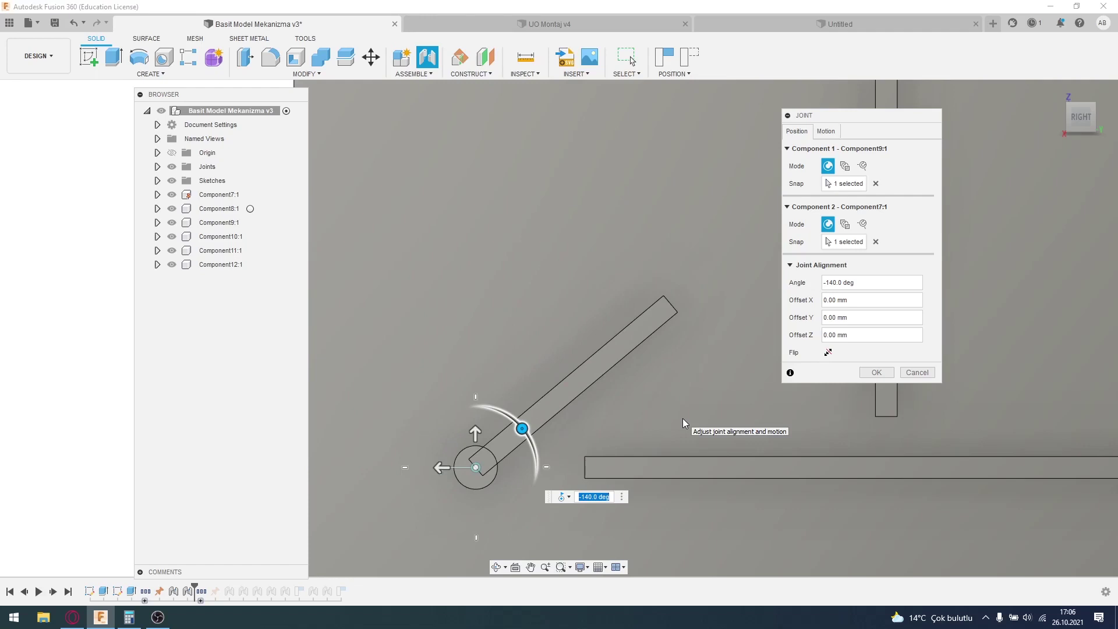
{"action": "left_click_drag", "start_coordinate": [522, 428], "coordinate": [518, 412]}
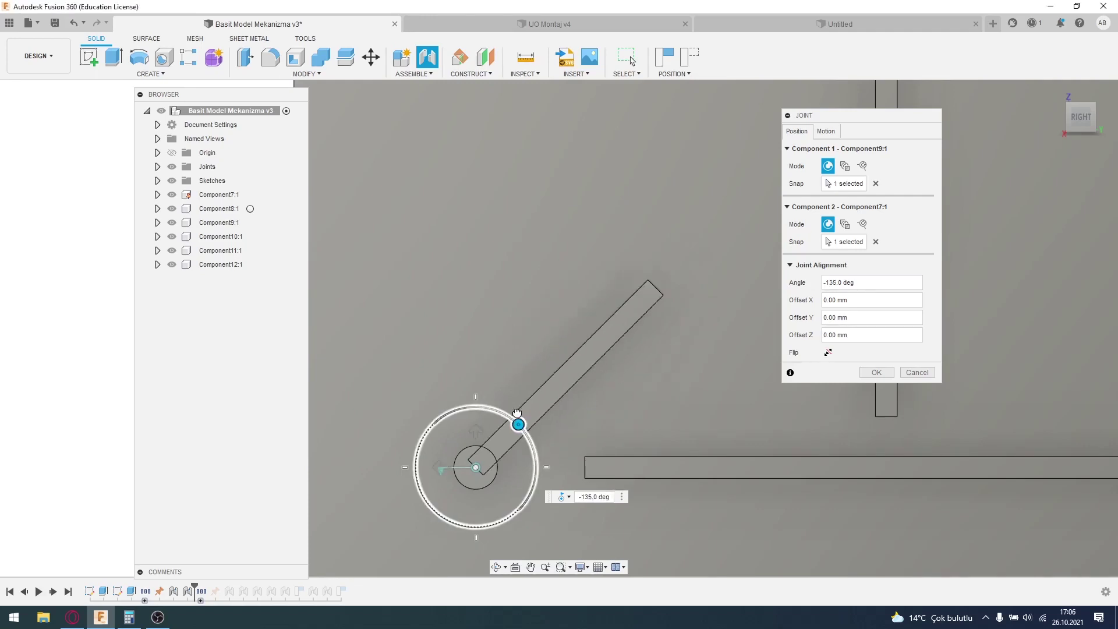
{"action": "scroll", "coordinate": [475, 475], "scroll_direction": "up", "scroll_amount": 2}
{"action": "scroll", "coordinate": [475, 474], "scroll_direction": "up", "scroll_amount": 3}
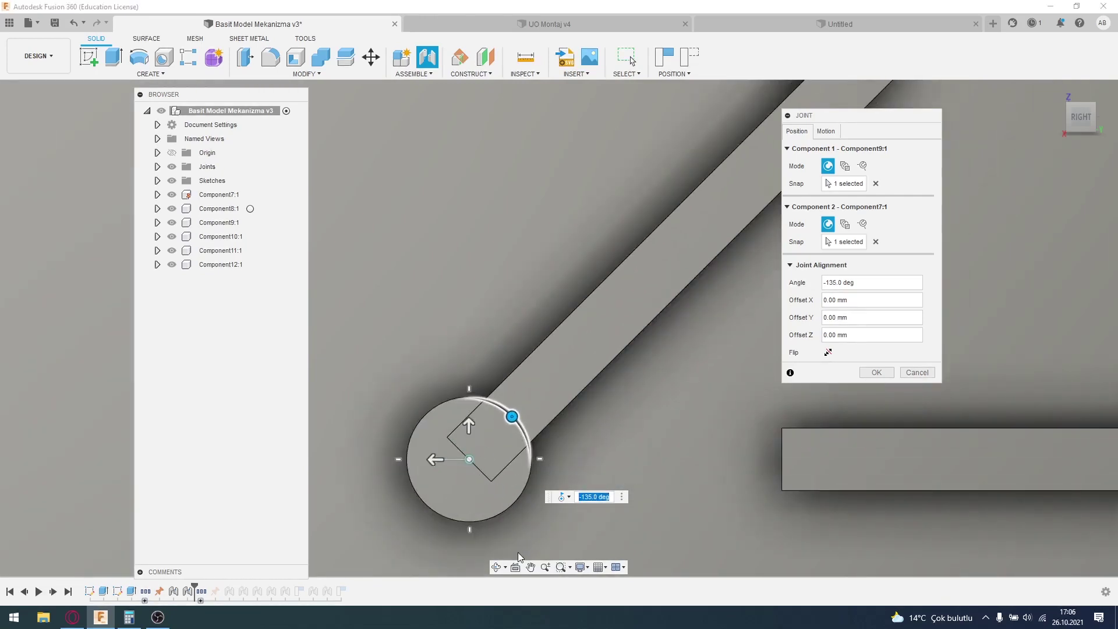
{"action": "scroll", "coordinate": [523, 513], "scroll_direction": "down", "scroll_amount": 3}
{"action": "scroll", "coordinate": [523, 513], "scroll_direction": "down", "scroll_amount": 2}
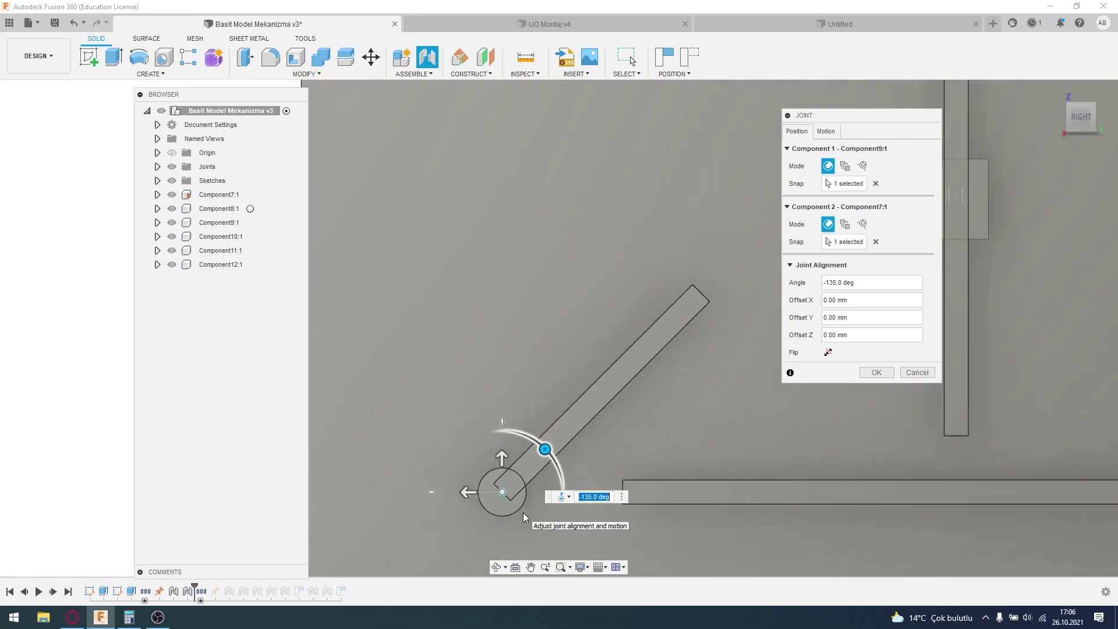
{"action": "scroll", "coordinate": [522, 506], "scroll_direction": "up", "scroll_amount": 2}
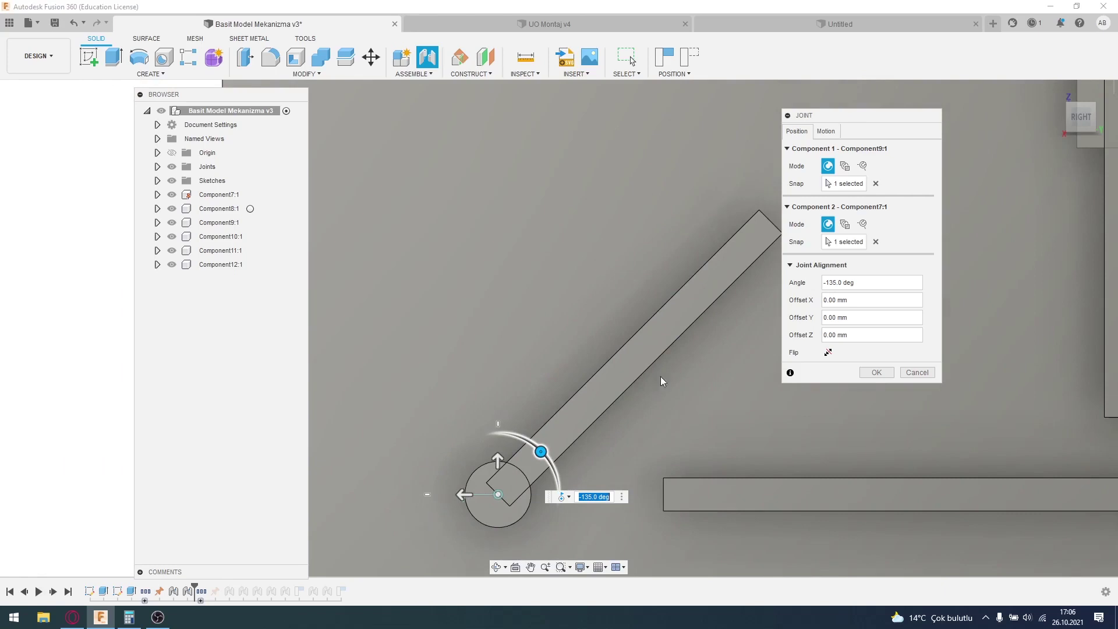
{"action": "left_click", "coordinate": [874, 373]}
{"action": "scroll", "coordinate": [704, 491], "scroll_direction": "down", "scroll_amount": 2}
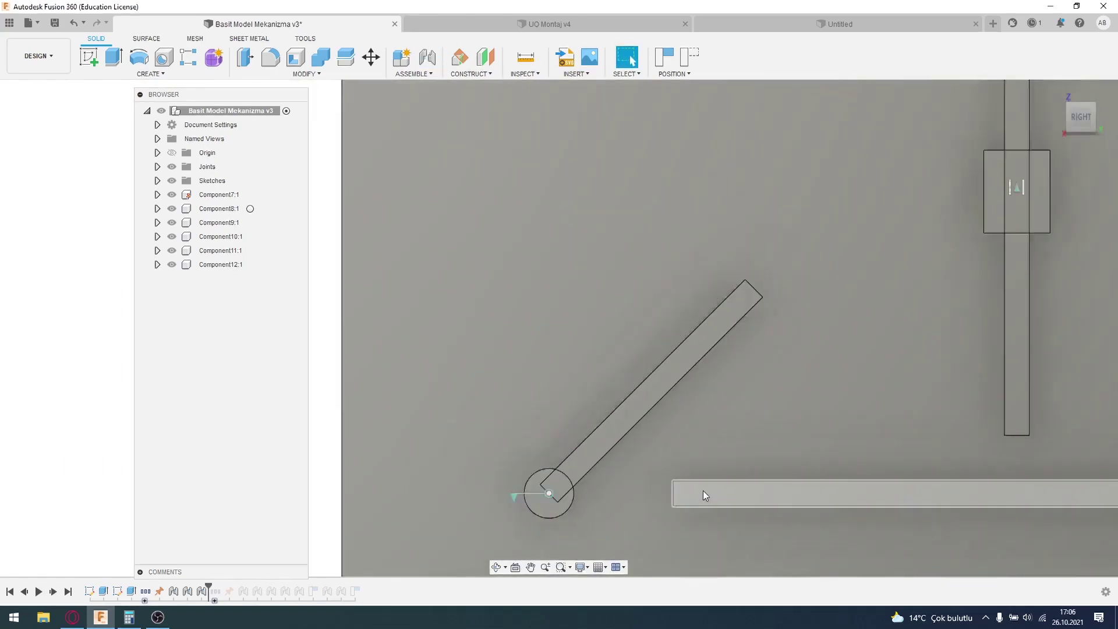
{"action": "scroll", "coordinate": [583, 454], "scroll_direction": "down", "scroll_amount": 2}
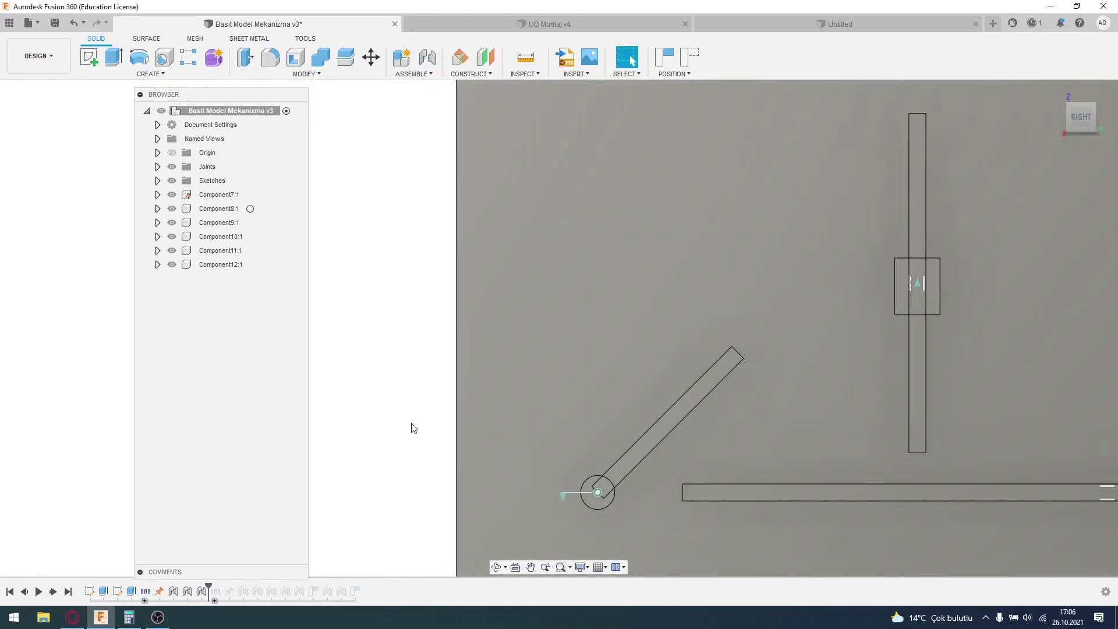
{"action": "scroll", "coordinate": [404, 441], "scroll_direction": "down", "scroll_amount": 3}
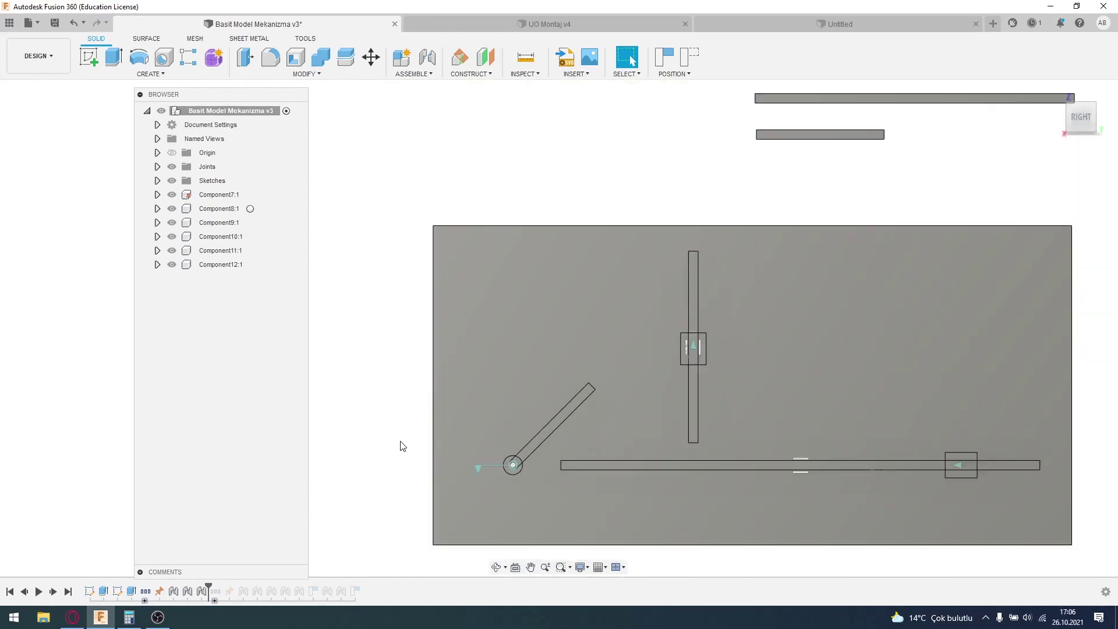
{"action": "scroll", "coordinate": [399, 447], "scroll_direction": "down", "scroll_amount": 1}
{"action": "scroll", "coordinate": [695, 196], "scroll_direction": "up", "scroll_amount": 2}
{"action": "scroll", "coordinate": [695, 196], "scroll_direction": "up", "scroll_amount": 2}
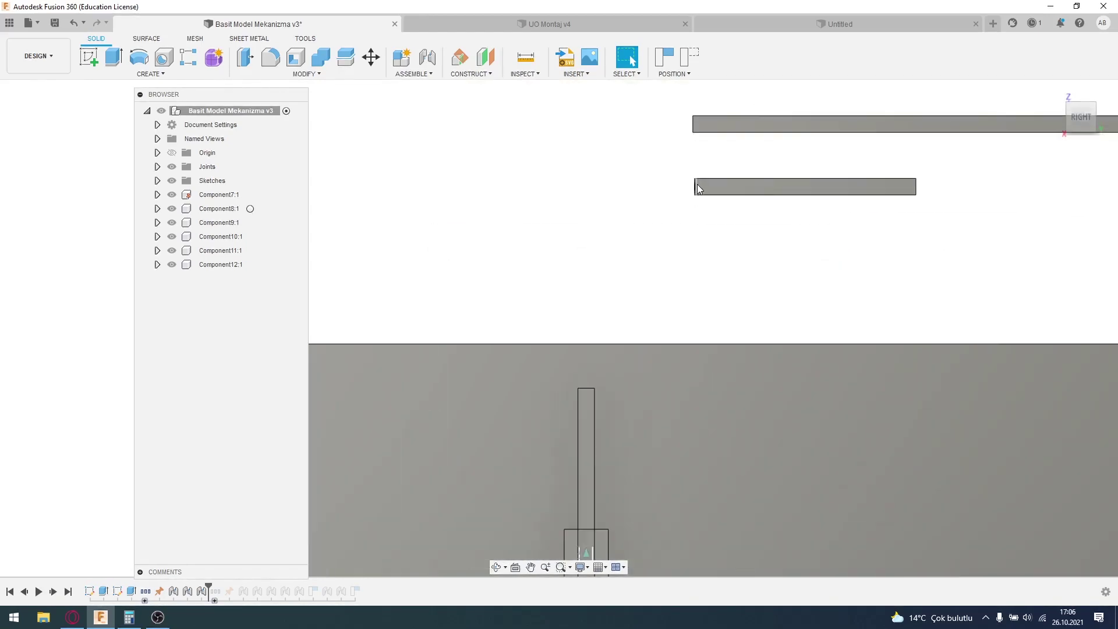
{"action": "scroll", "coordinate": [645, 364], "scroll_direction": "down", "scroll_amount": 2}
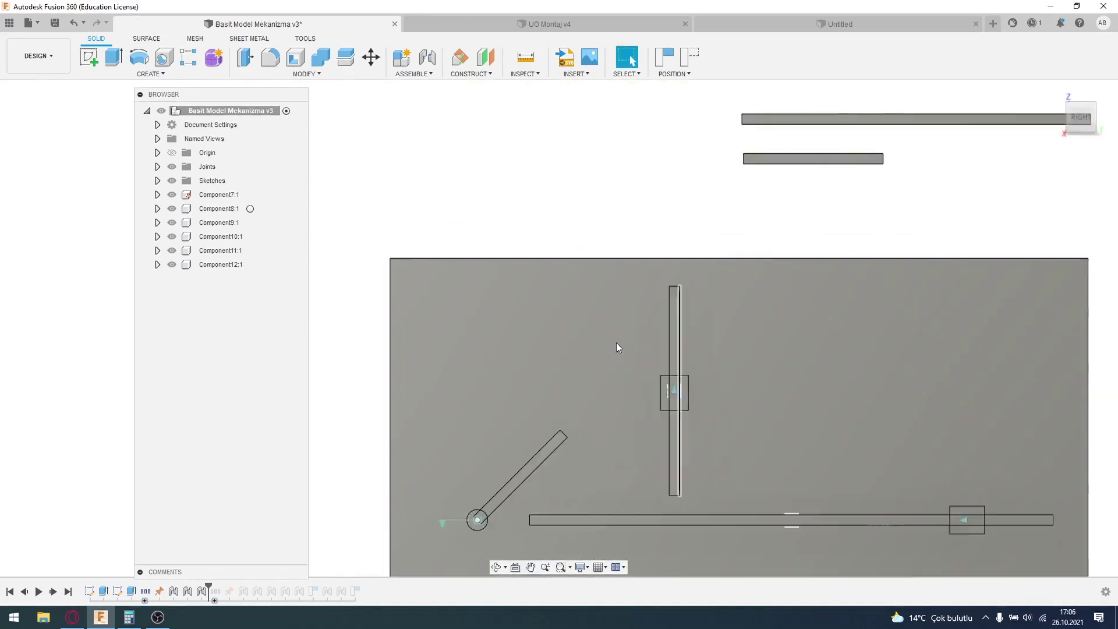
{"action": "scroll", "coordinate": [473, 521], "scroll_direction": "up", "scroll_amount": 3}
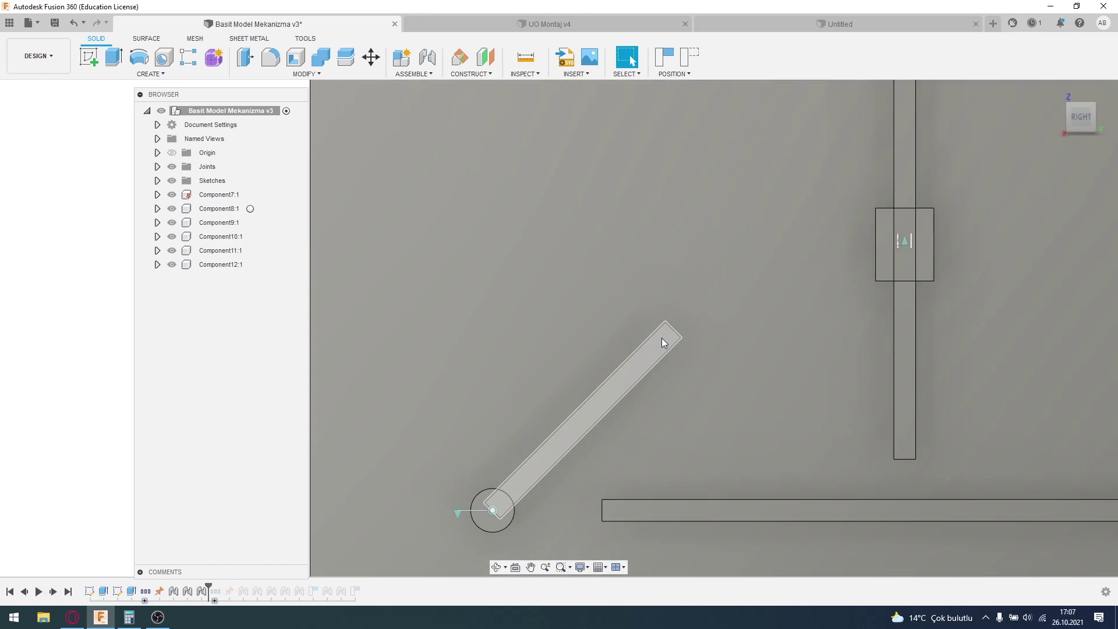
{"action": "left_click_drag", "start_coordinate": [656, 345], "coordinate": [669, 317]}
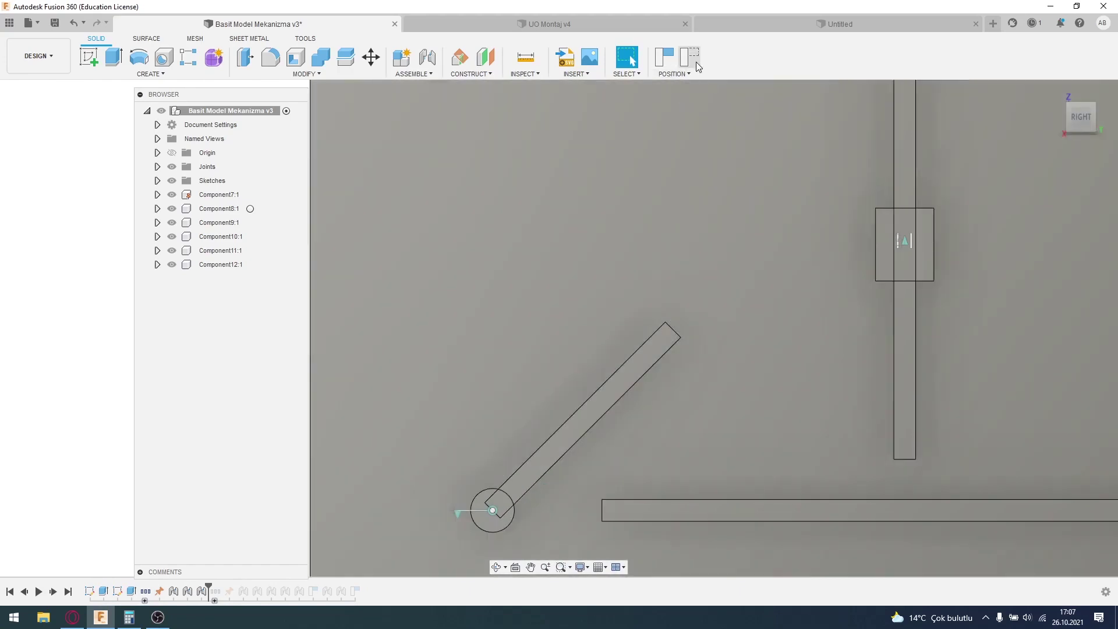
{"action": "scroll", "coordinate": [796, 257], "scroll_direction": "down", "scroll_amount": 3}
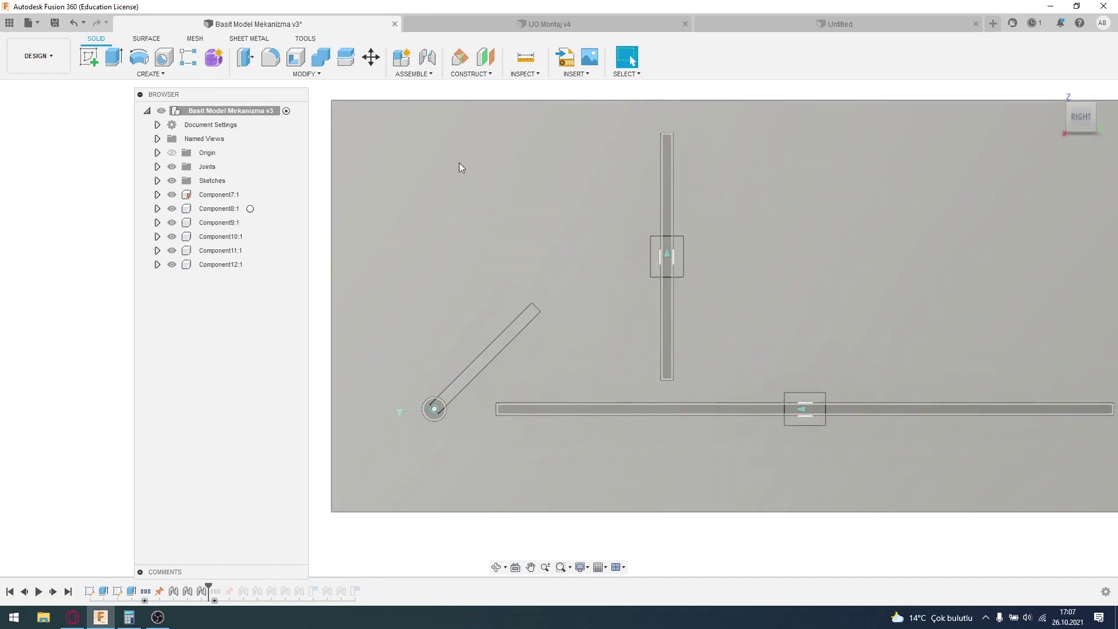
{"action": "left_click", "coordinate": [494, 210]}
- Reselect the base plate's large face to read its 19341.726 mm² area
{"action": "left_click", "coordinate": [727, 362]}
{"action": "left_click", "coordinate": [770, 318]}
{"action": "middle_click_drag", "start_coordinate": [753, 374], "coordinate": [663, 384]}
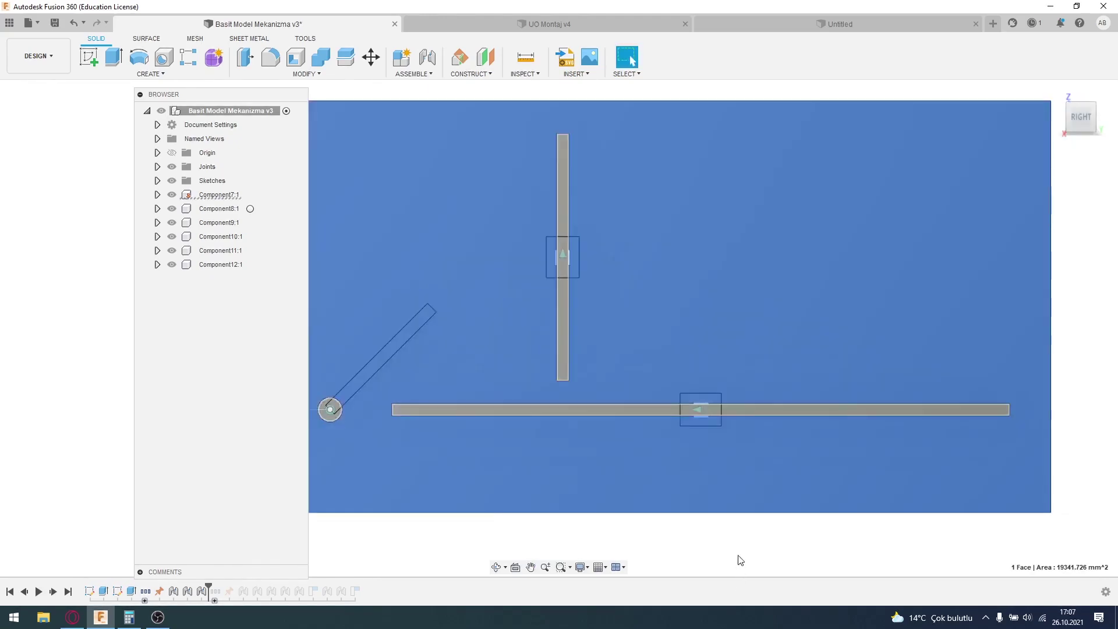
{"action": "left_click", "coordinate": [737, 559]}
{"action": "left_click", "coordinate": [700, 291]}
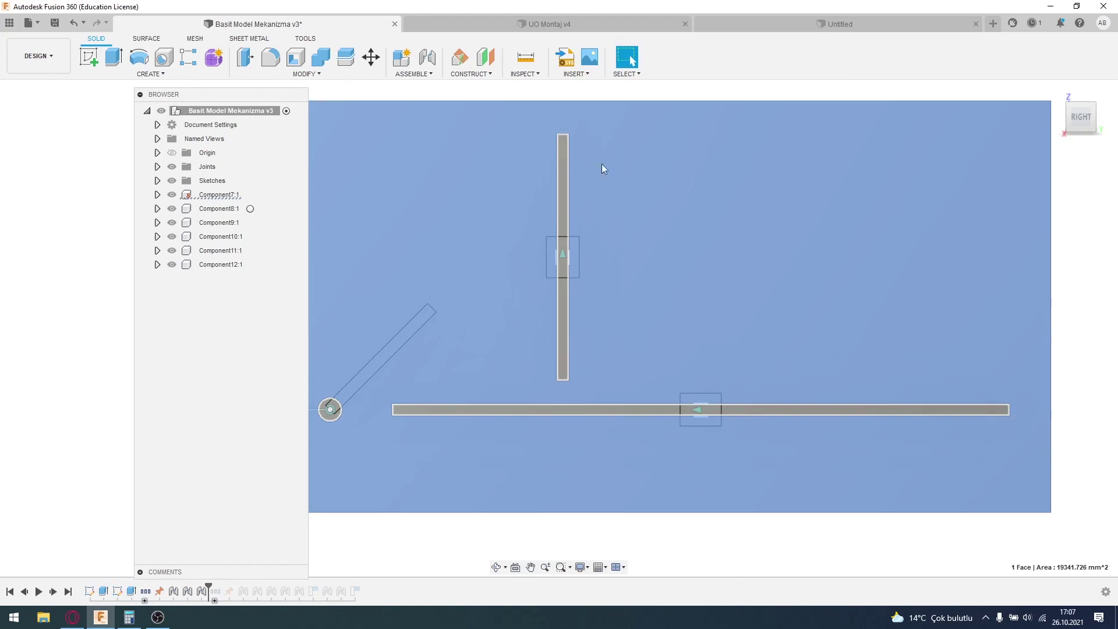
{"action": "scroll", "coordinate": [504, 146], "scroll_direction": "down", "scroll_amount": 3}
{"action": "left_click", "coordinate": [910, 233]}
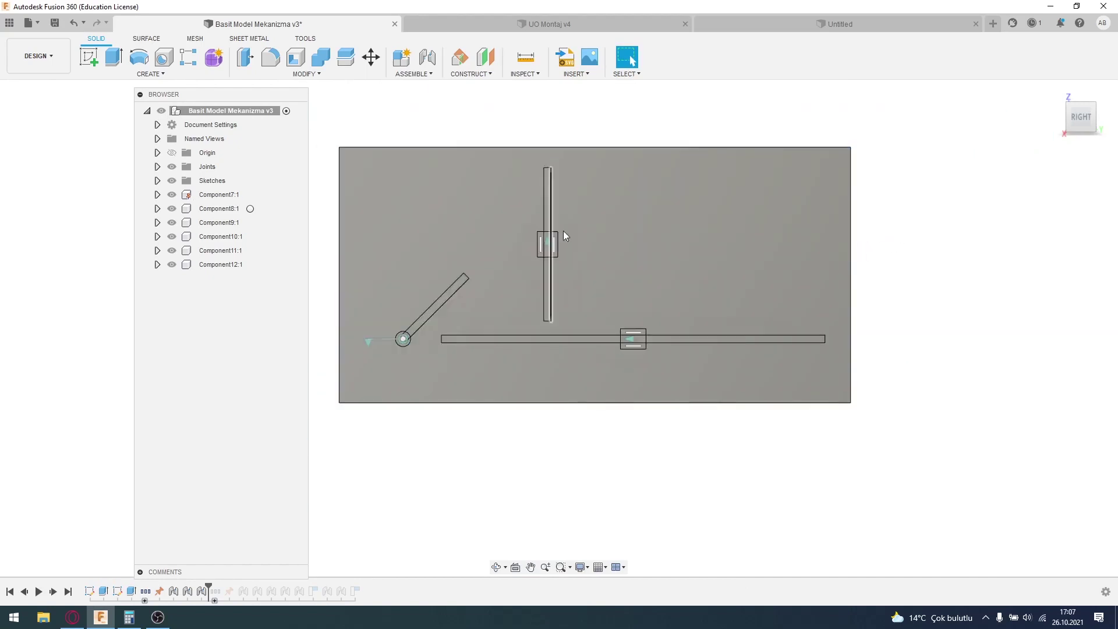
{"action": "left_click", "coordinate": [673, 236]}
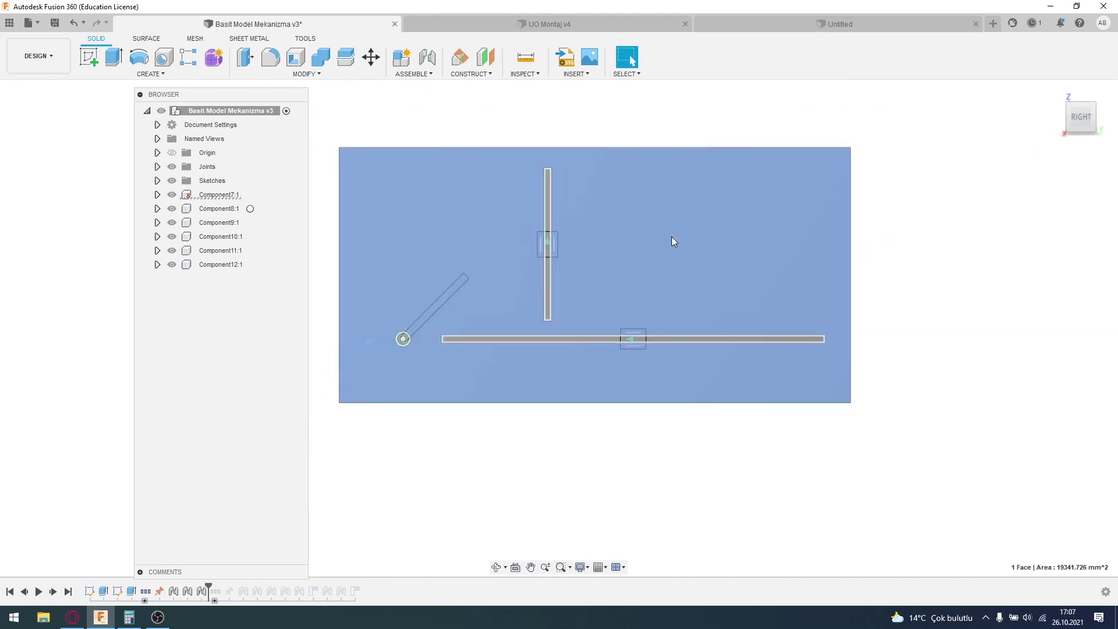
{"action": "left_click", "coordinate": [650, 463]}
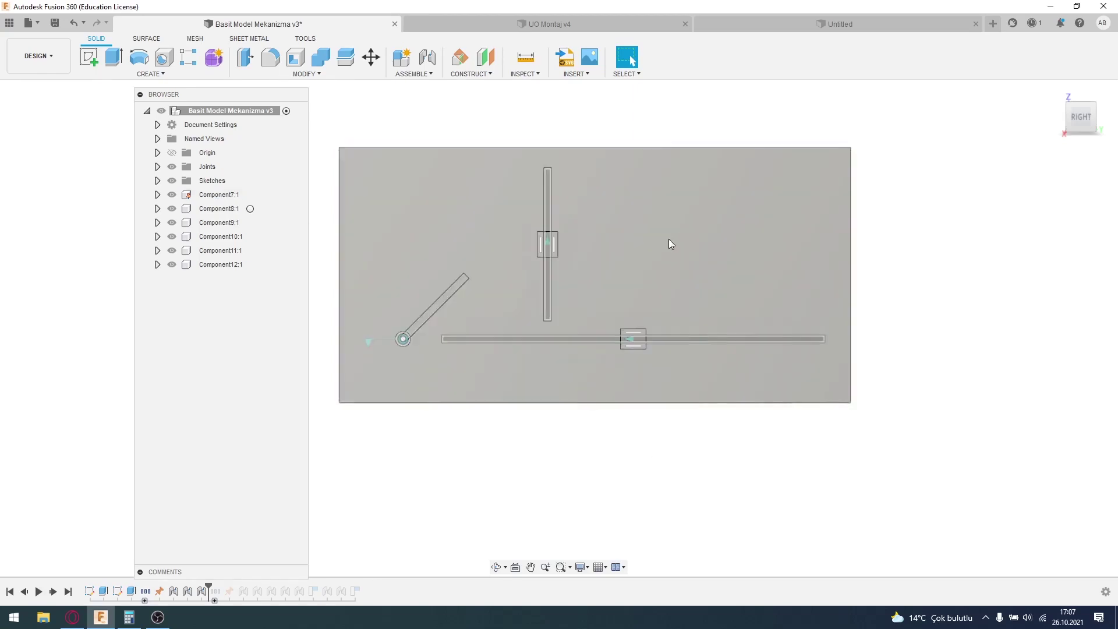
{"action": "left_click", "coordinate": [669, 239]}
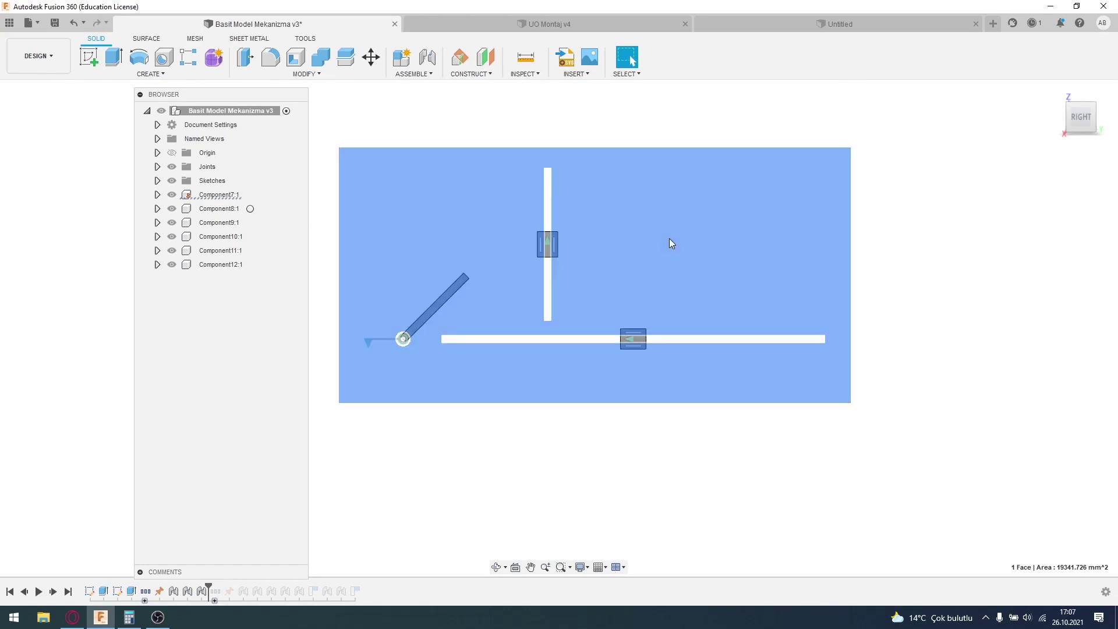
- Hide the selected base plate with V and reframe the view on the upper bars
{"action": "key", "text": "v"}
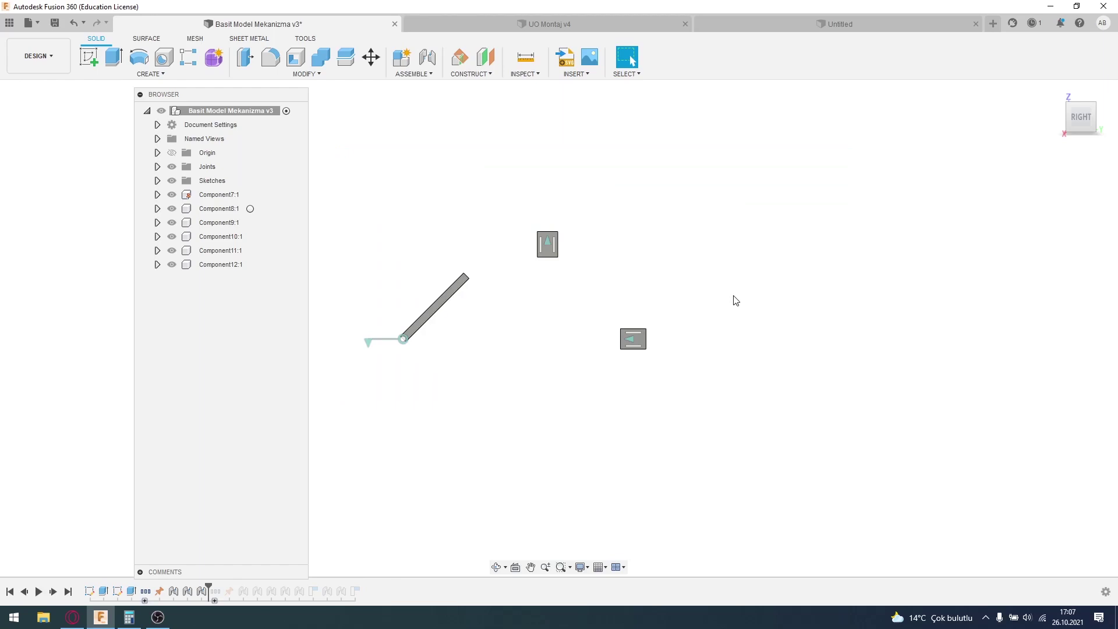
{"action": "scroll", "coordinate": [734, 300], "scroll_direction": "down", "scroll_amount": 3}
{"action": "middle_click_drag", "start_coordinate": [706, 323], "coordinate": [669, 370]}
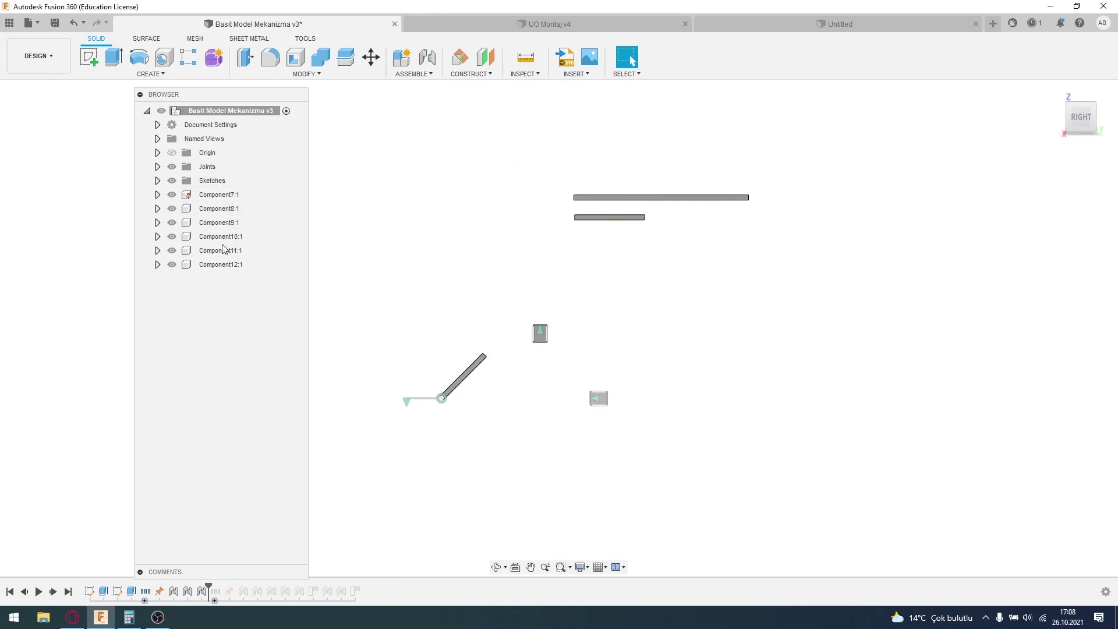
- Select Components 12, 11, 10, 9 and 7 in the Browser, then expand Component7:1
{"action": "left_click", "coordinate": [232, 265]}
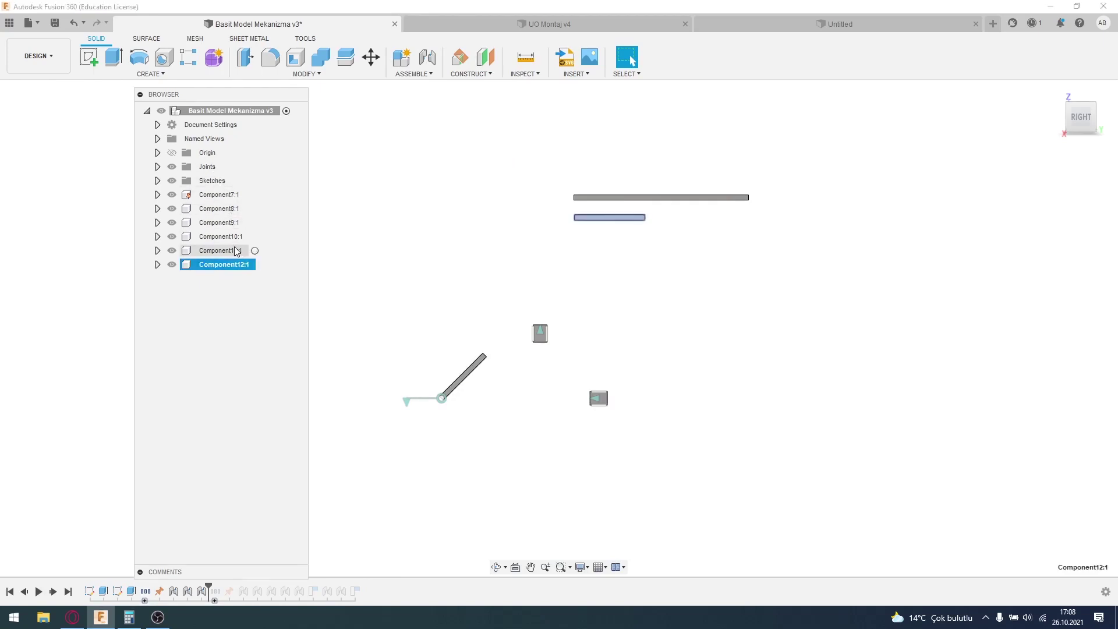
{"action": "left_click", "coordinate": [233, 250]}
{"action": "left_click", "coordinate": [235, 236]}
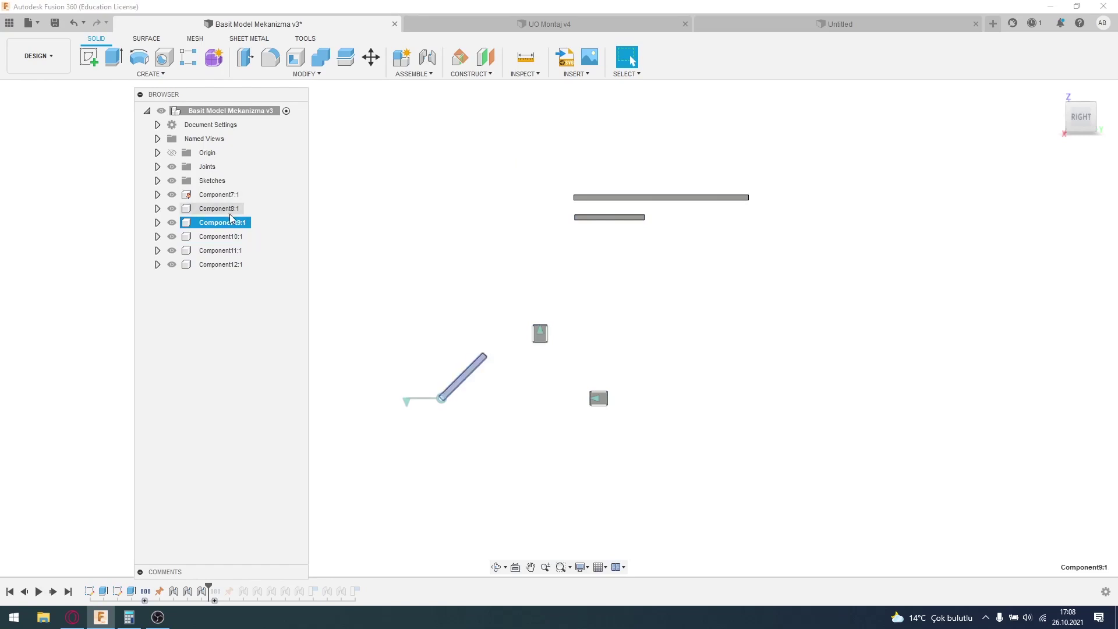
{"action": "left_click", "coordinate": [229, 209]}
{"action": "left_click", "coordinate": [235, 196]}
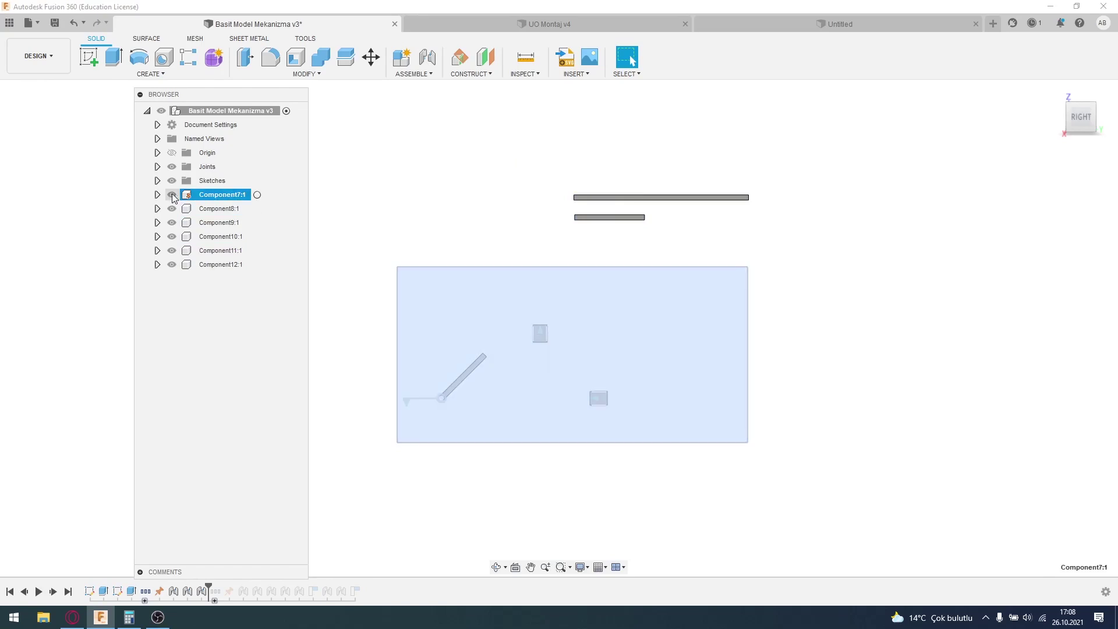
{"action": "left_click", "coordinate": [172, 195]}
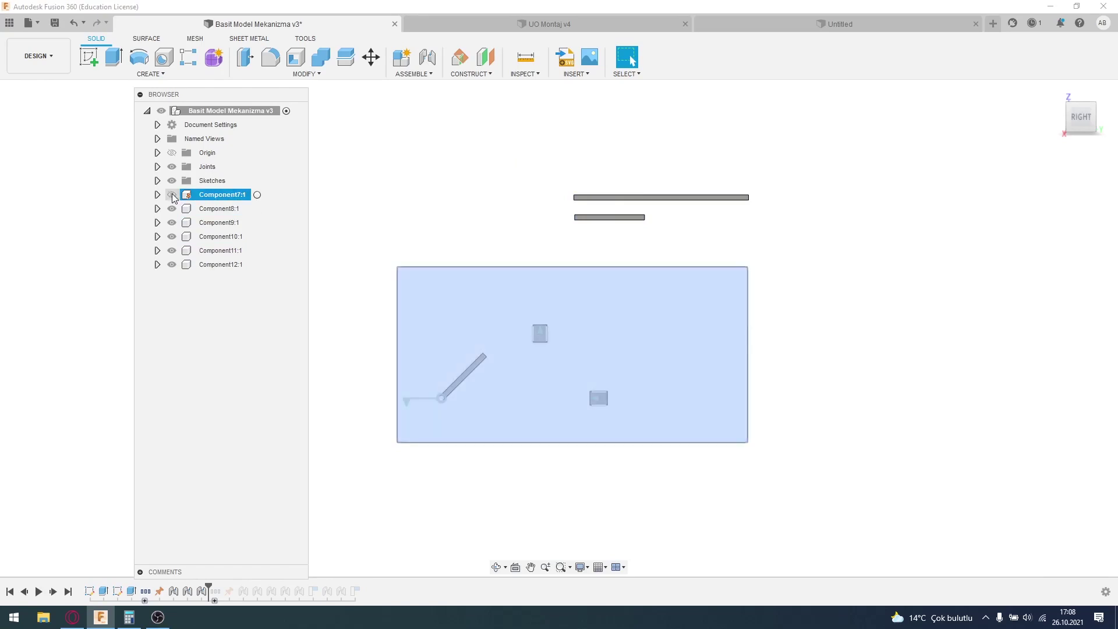
{"action": "left_click", "coordinate": [415, 213]}
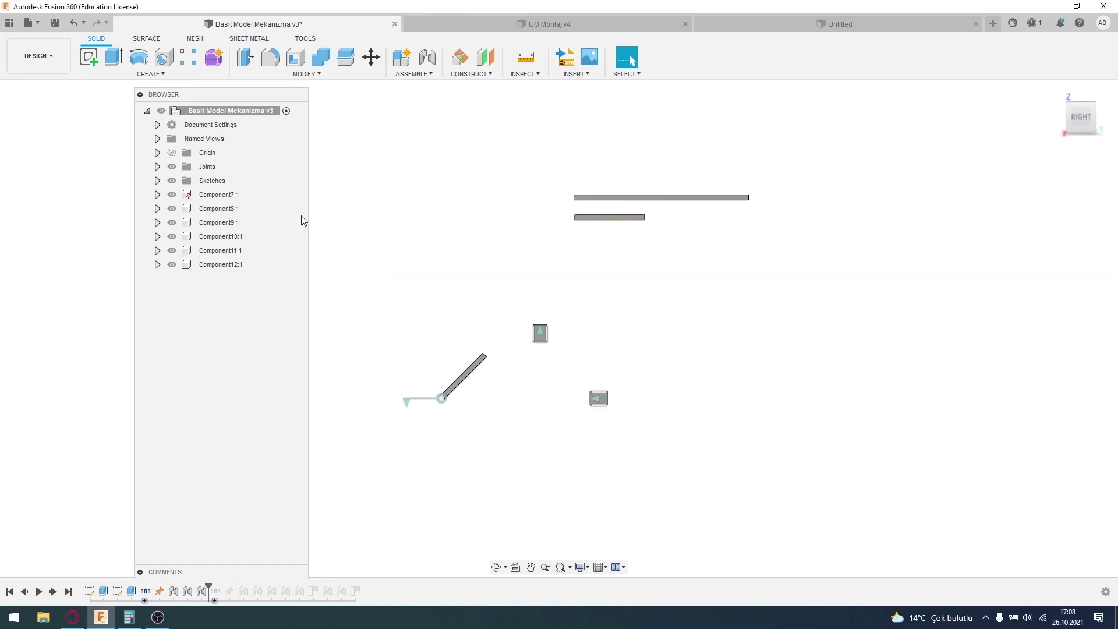
{"action": "left_click", "coordinate": [228, 199]}
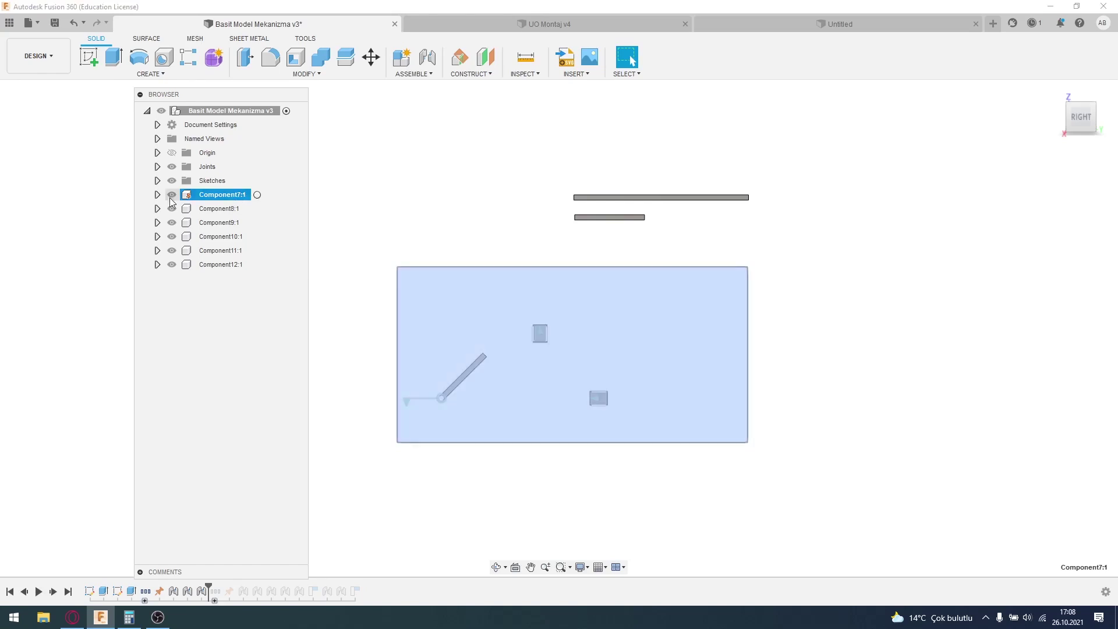
{"action": "left_click", "coordinate": [157, 194]}
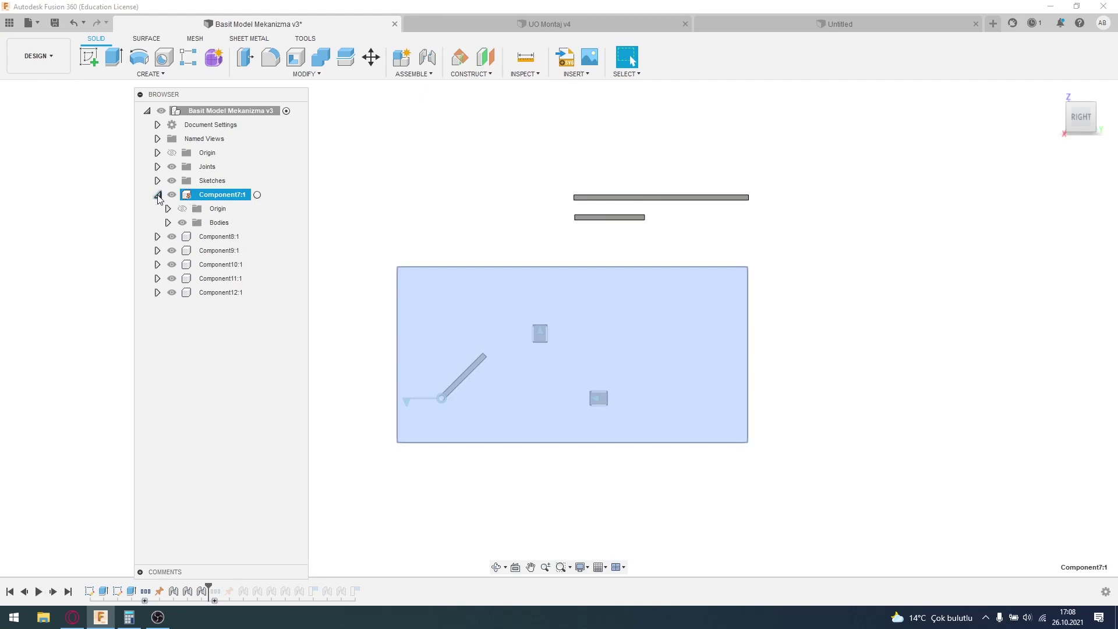
- Expand Component7:1's Bodies folder and select Body1, the plate body
{"action": "left_click", "coordinate": [221, 223]}
{"action": "left_click", "coordinate": [168, 223]}
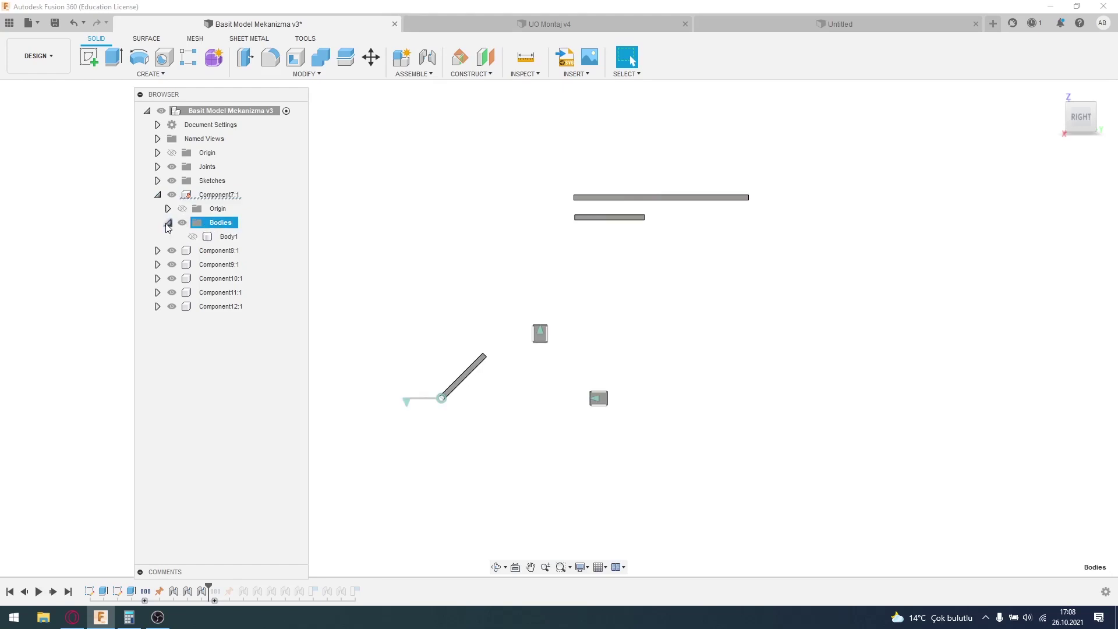
{"action": "left_click", "coordinate": [228, 240]}
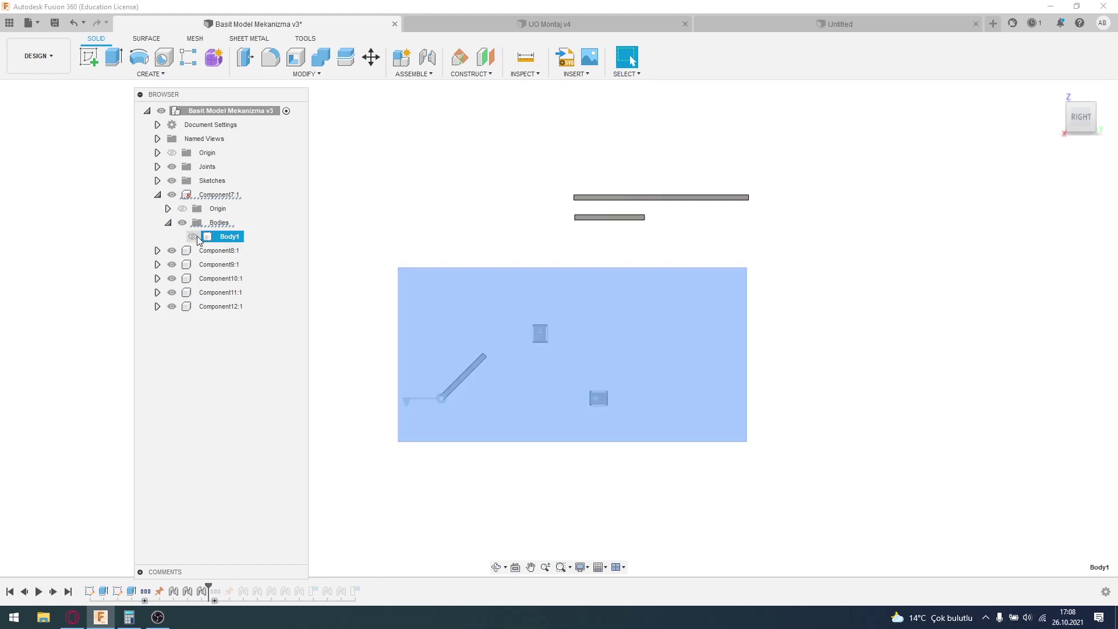
{"action": "left_click", "coordinate": [370, 195]}
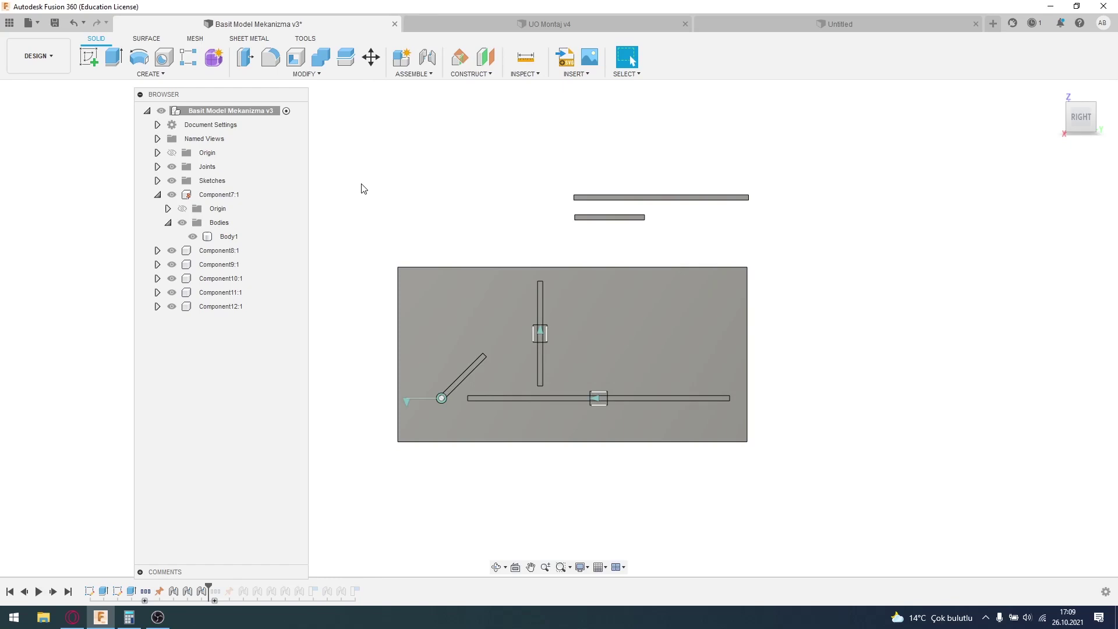
- Toggle Component7:1's visibility off and on, collapse it, and leave it hidden
{"action": "left_click", "coordinate": [223, 196]}
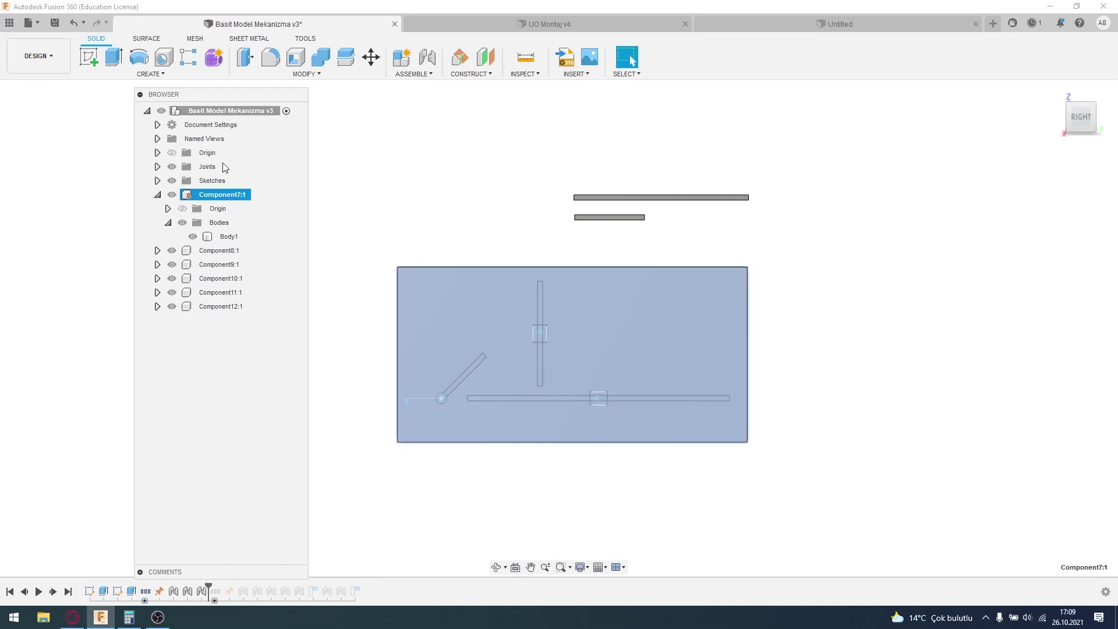
{"action": "left_click", "coordinate": [171, 198]}
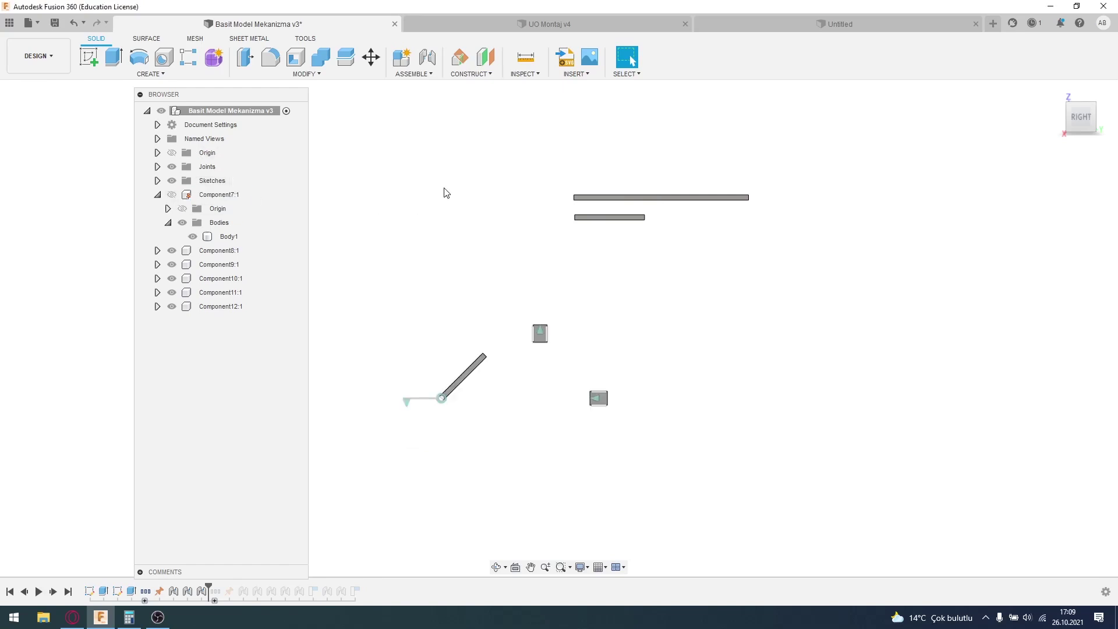
{"action": "left_click", "coordinate": [172, 198]}
{"action": "left_click", "coordinate": [172, 196]}
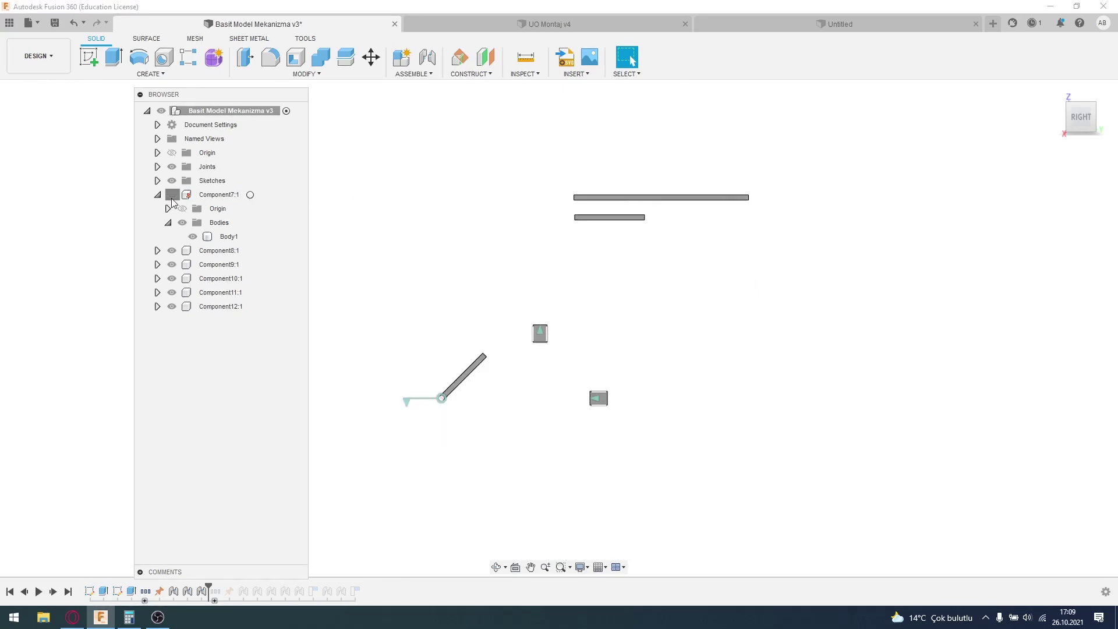
{"action": "left_click", "coordinate": [172, 196]}
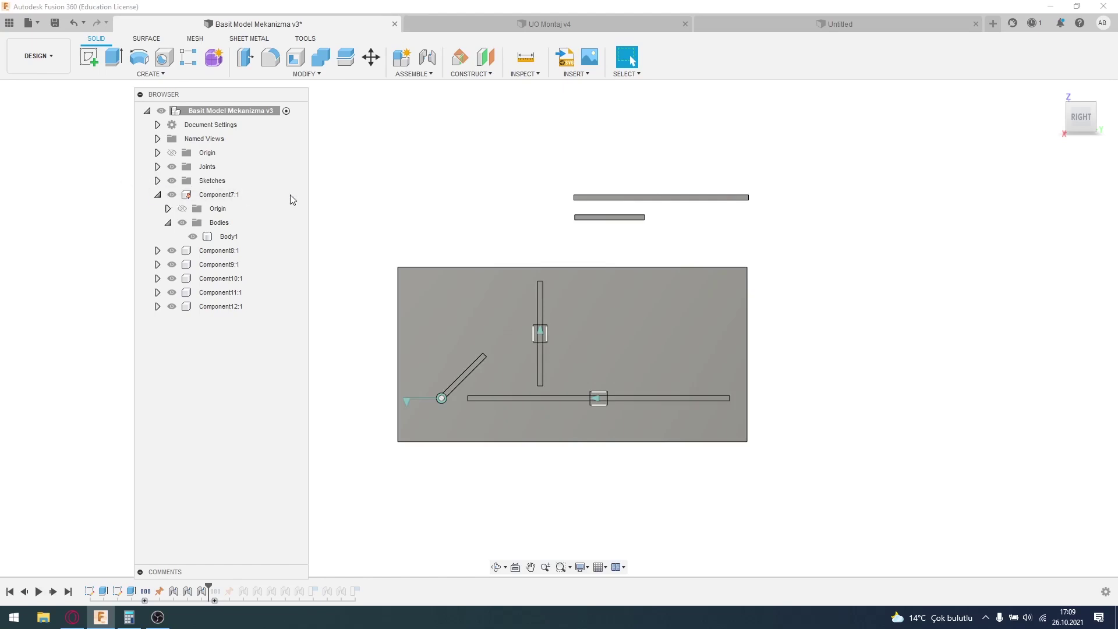
{"action": "left_click", "coordinate": [158, 195]}
{"action": "left_click", "coordinate": [188, 196]}
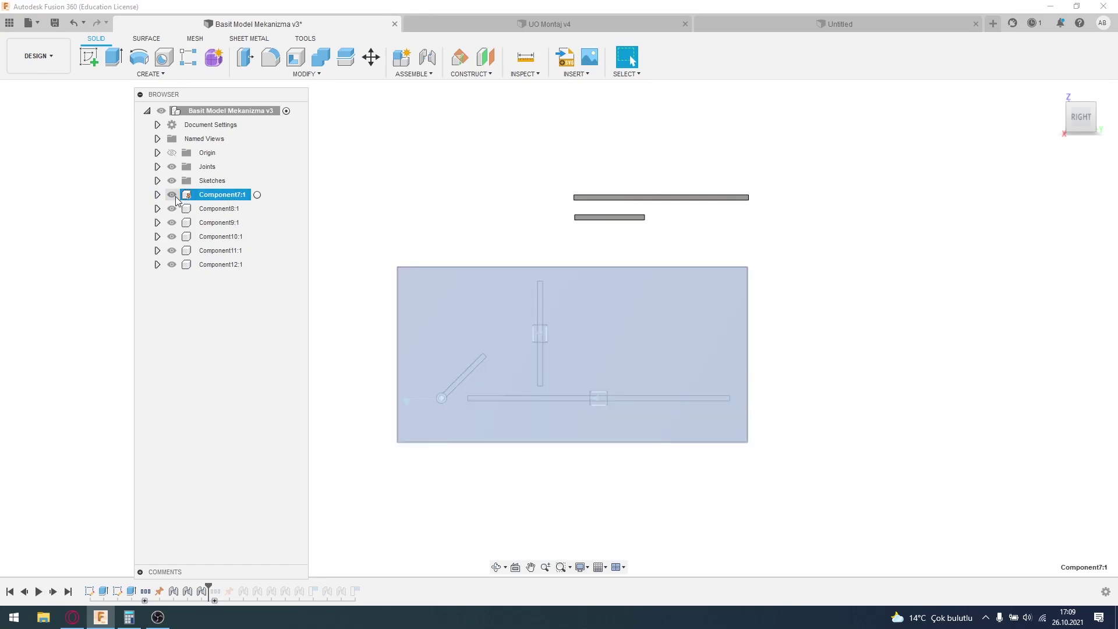
{"action": "left_click", "coordinate": [173, 196]}
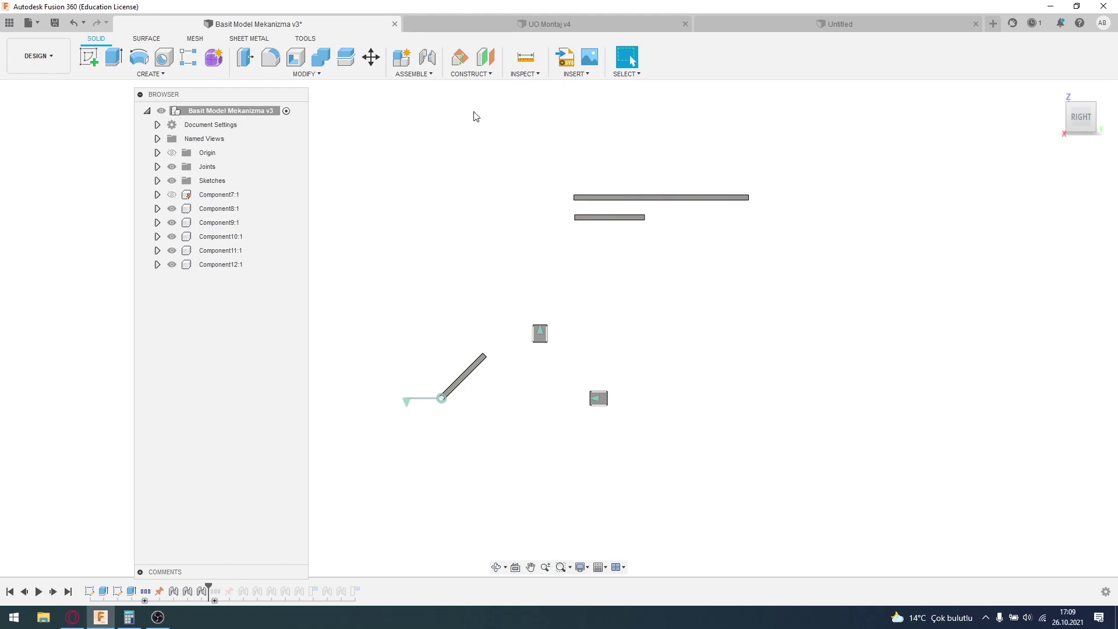
- Start a new joint and anchor it at the left end of long bar Component8:1
{"action": "key", "text": "j"}
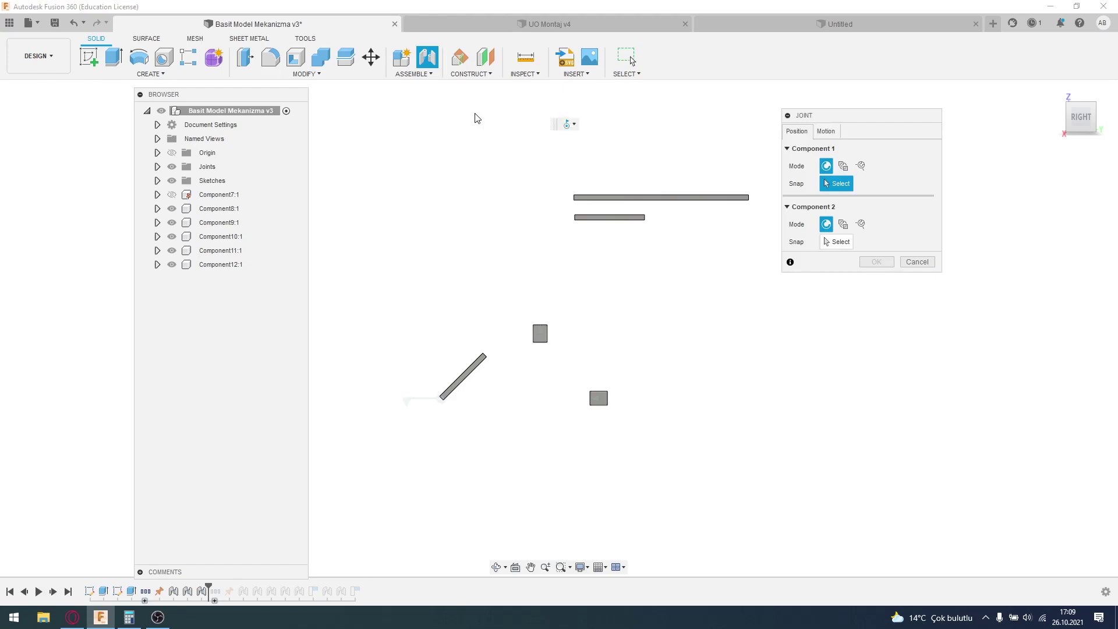
{"action": "scroll", "coordinate": [670, 201], "scroll_direction": "up", "scroll_amount": 5}
{"action": "mouse_move", "coordinate": [669, 197]}
{"action": "middle_mouse_down"}
{"action": "mouse_move", "coordinate": [628, 278]}
{"action": "mouse_move", "coordinate": [587, 270]}
{"action": "middle_mouse_up"}
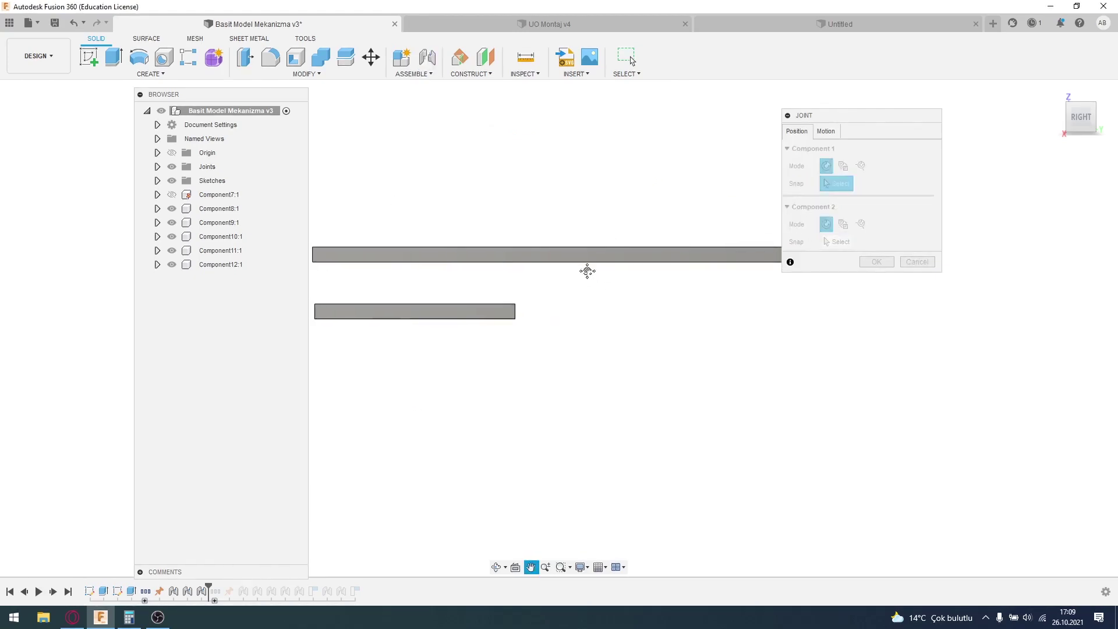
{"action": "left_click_drag", "start_coordinate": [838, 118], "coordinate": [905, 113]}
{"action": "middle_click_drag", "start_coordinate": [440, 291], "coordinate": [452, 291]}
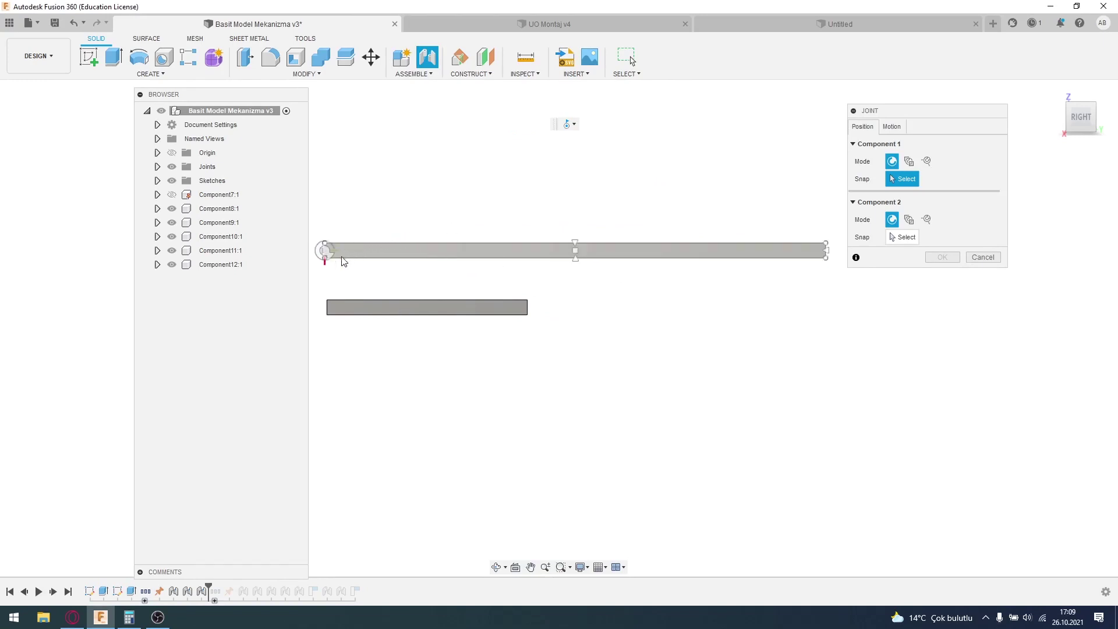
{"action": "scroll", "coordinate": [327, 250], "scroll_direction": "up", "scroll_amount": 3}
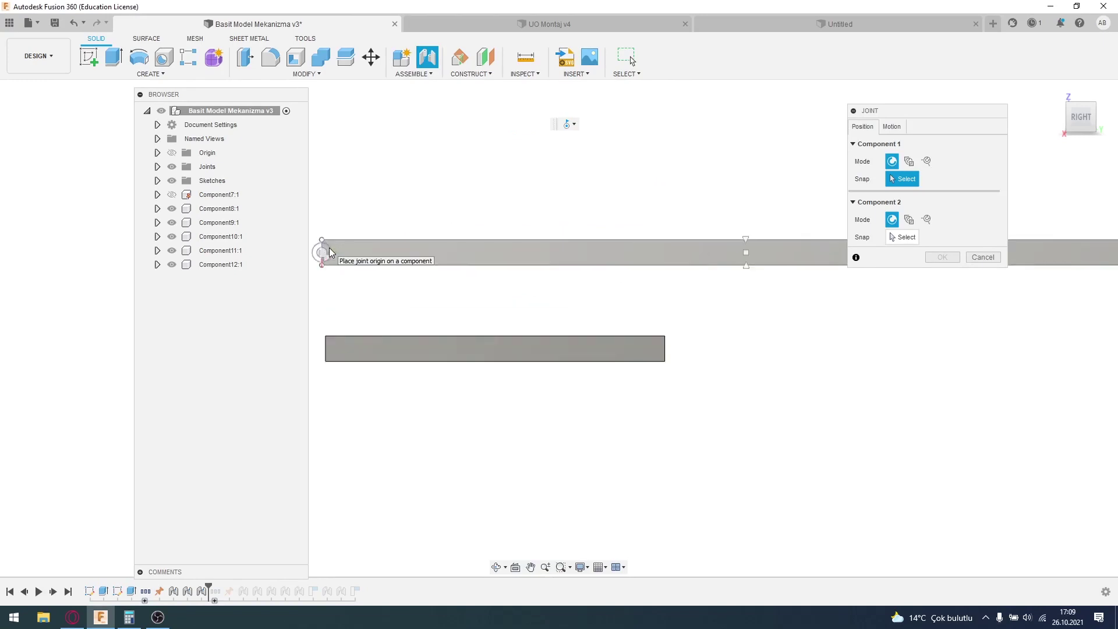
{"action": "scroll", "coordinate": [329, 247], "scroll_direction": "up", "scroll_amount": 2}
{"action": "middle_click_drag", "start_coordinate": [330, 247], "coordinate": [576, 293]}
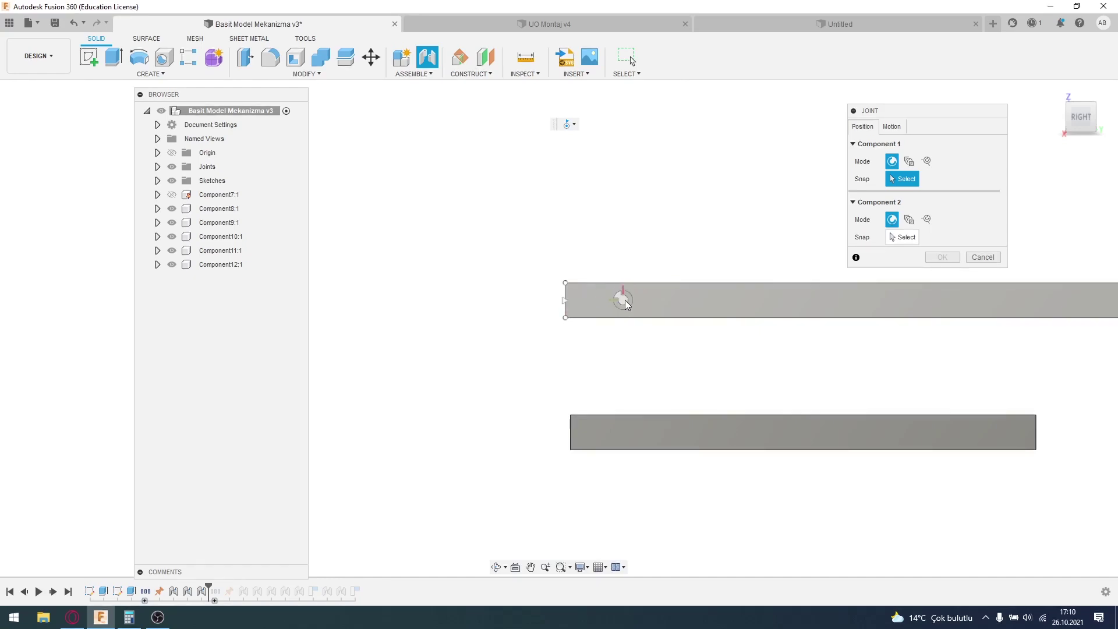
{"action": "left_click", "coordinate": [579, 303]}
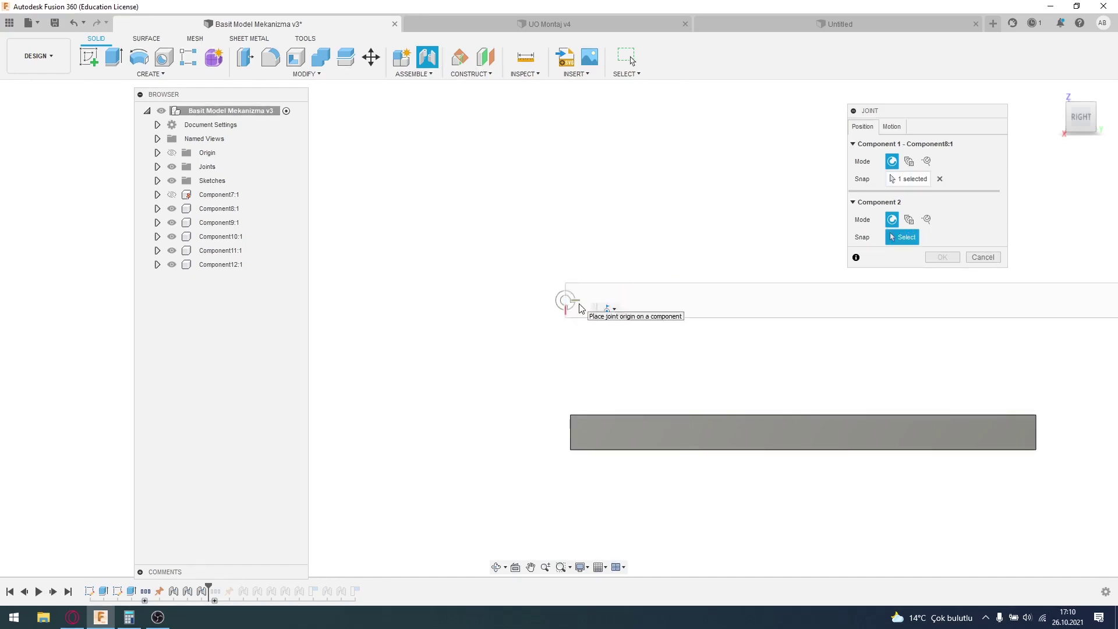
- Fit the assembly, zoom in, and pick the crank's top end as the second point
{"action": "key", "text": "F6"}
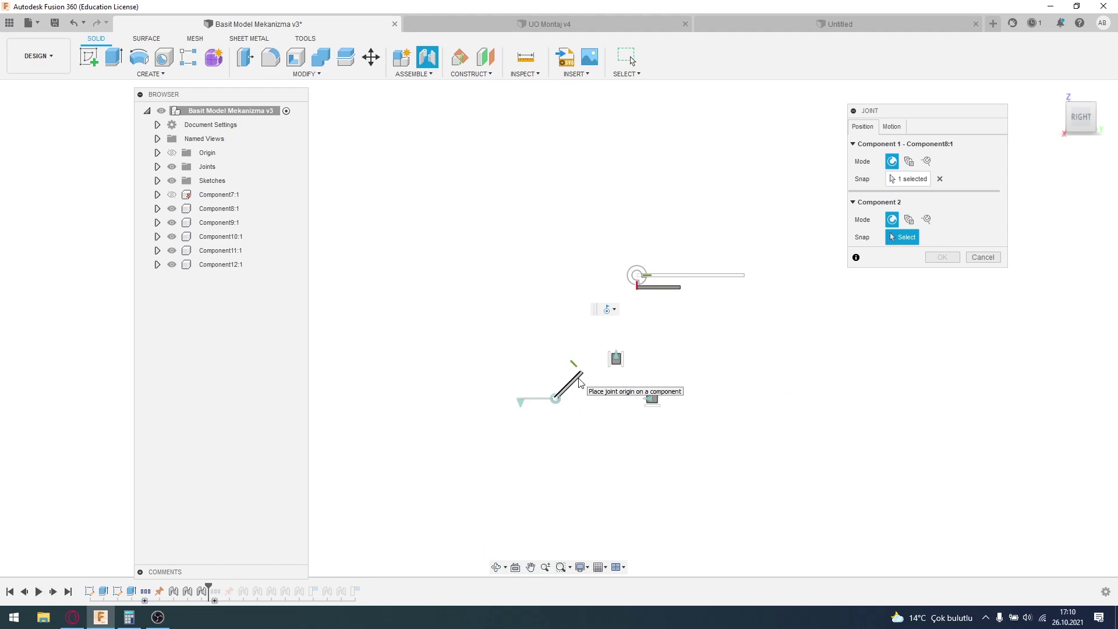
{"action": "scroll", "coordinate": [580, 383], "scroll_direction": "up", "scroll_amount": 2}
{"action": "scroll", "coordinate": [582, 379], "scroll_direction": "up", "scroll_amount": 1}
{"action": "scroll", "coordinate": [589, 376], "scroll_direction": "up", "scroll_amount": 1}
{"action": "scroll", "coordinate": [667, 386], "scroll_direction": "up", "scroll_amount": 1}
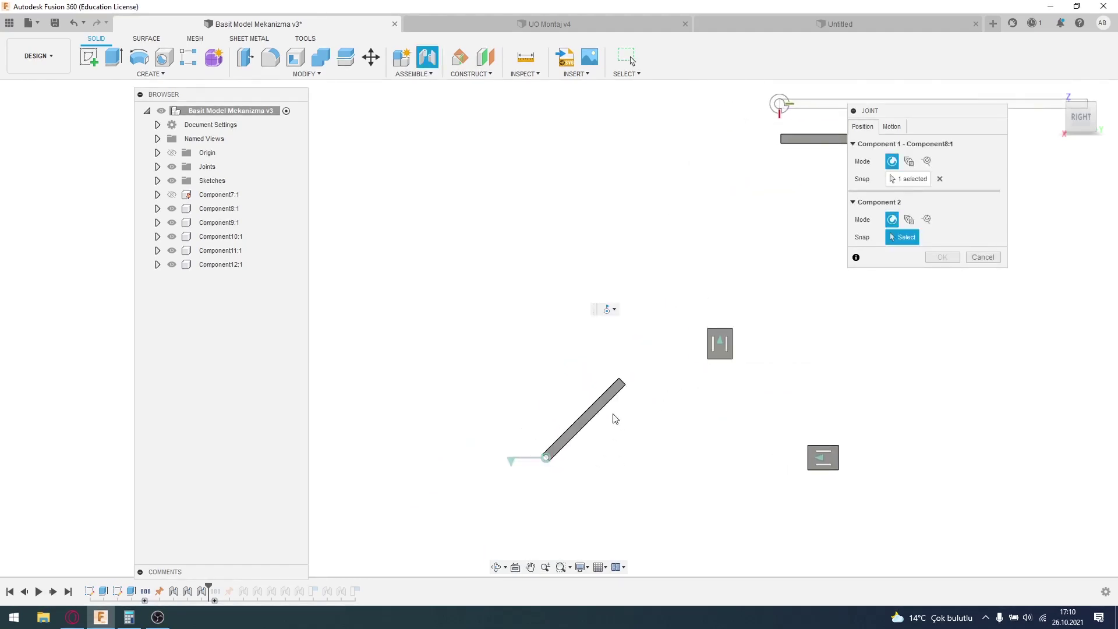
{"action": "scroll", "coordinate": [629, 389], "scroll_direction": "up", "scroll_amount": 3}
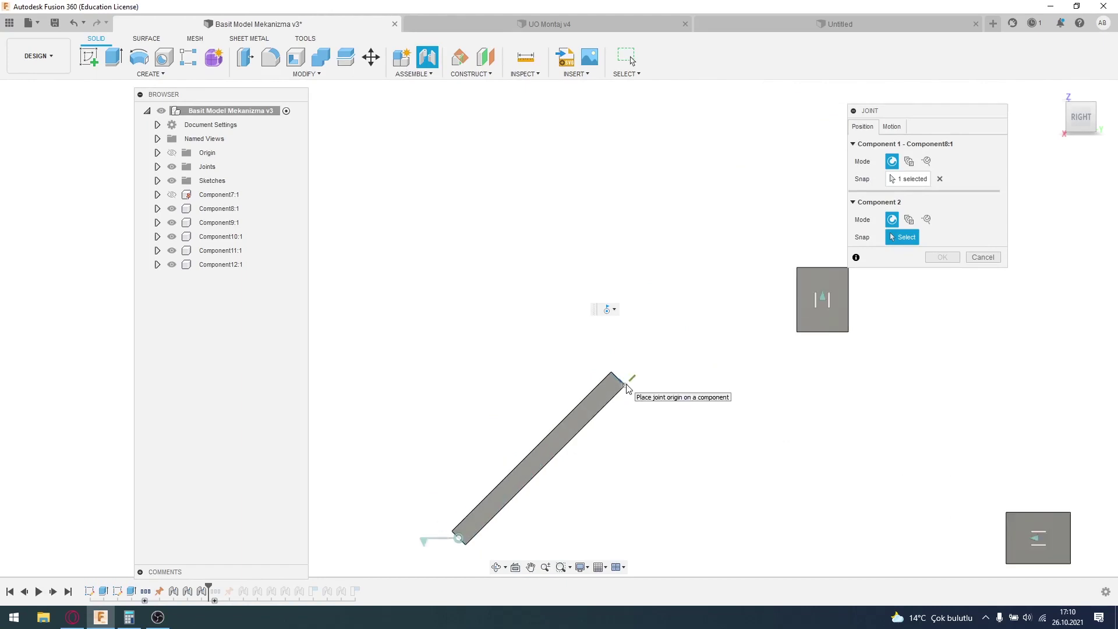
{"action": "scroll", "coordinate": [620, 381], "scroll_direction": "up", "scroll_amount": 2}
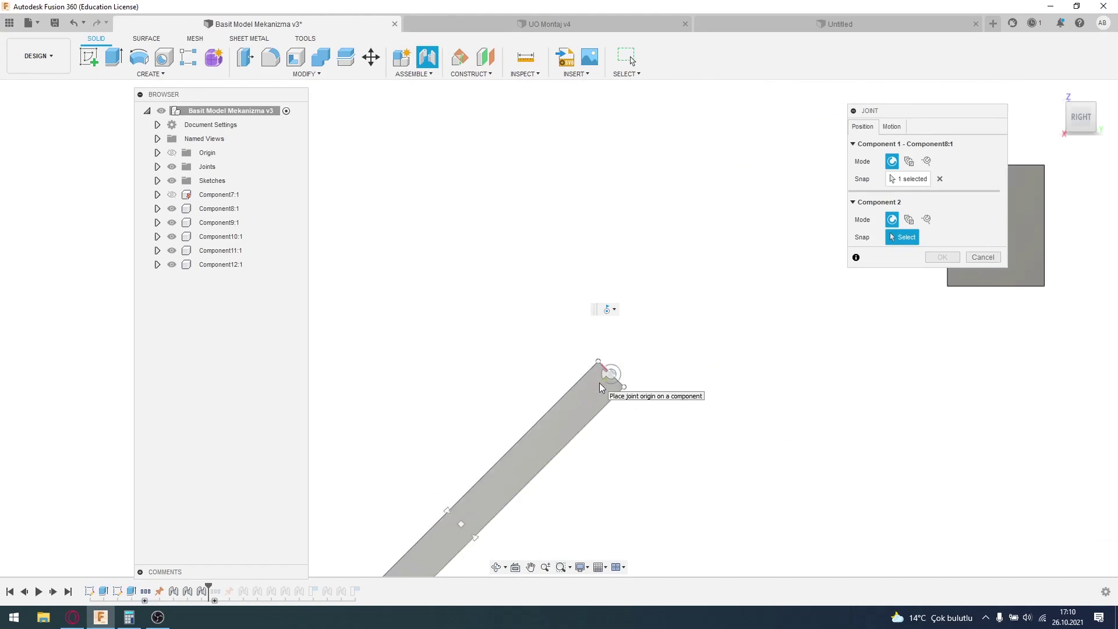
{"action": "left_click", "coordinate": [599, 382]}
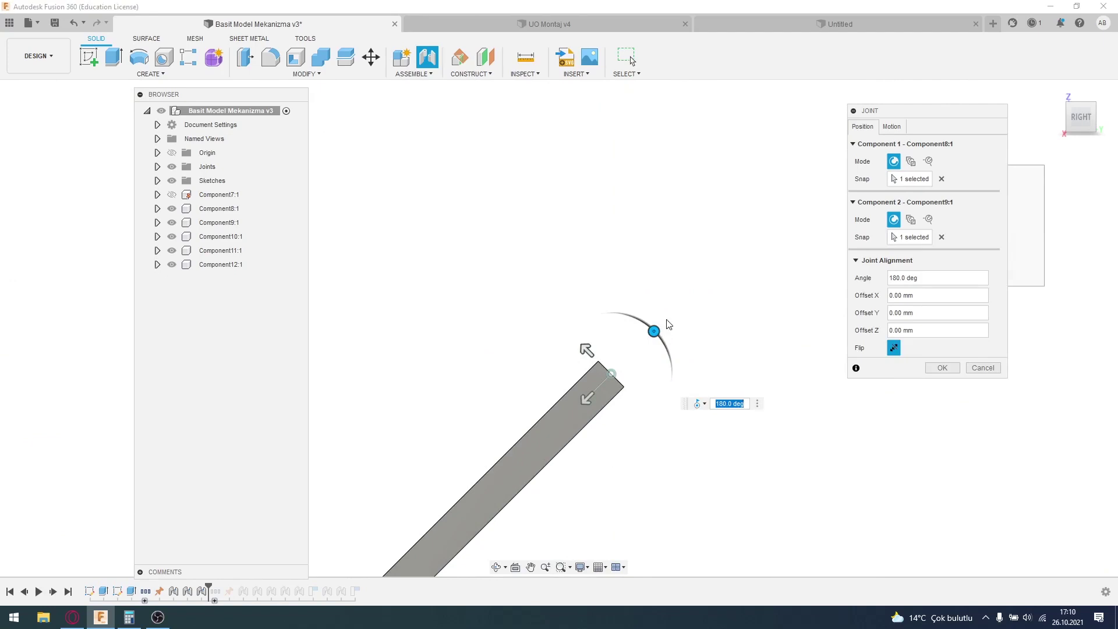
- Rotate and flip the long bar, swinging it right to a 125.0 deg angle
{"action": "mouse_move", "coordinate": [654, 331]}
{"action": "left_mouse_down"}
{"action": "mouse_move", "coordinate": [597, 298]}
{"action": "mouse_move", "coordinate": [450, 342]}
{"action": "left_mouse_up"}
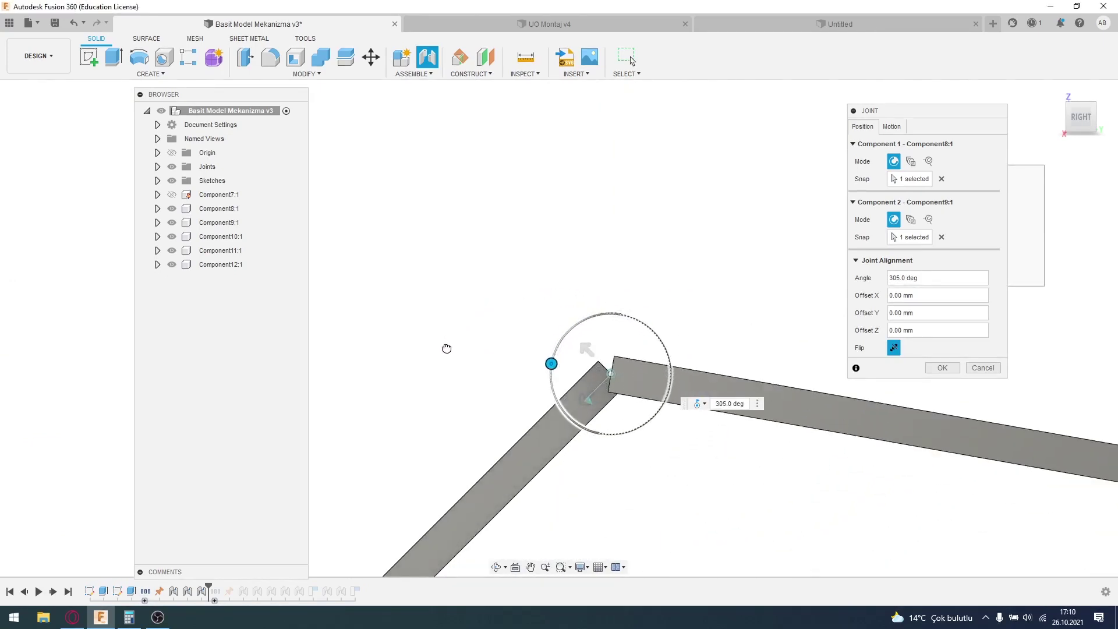
{"action": "scroll", "coordinate": [670, 443], "scroll_direction": "down", "scroll_amount": 2}
{"action": "scroll", "coordinate": [690, 460], "scroll_direction": "down", "scroll_amount": 2}
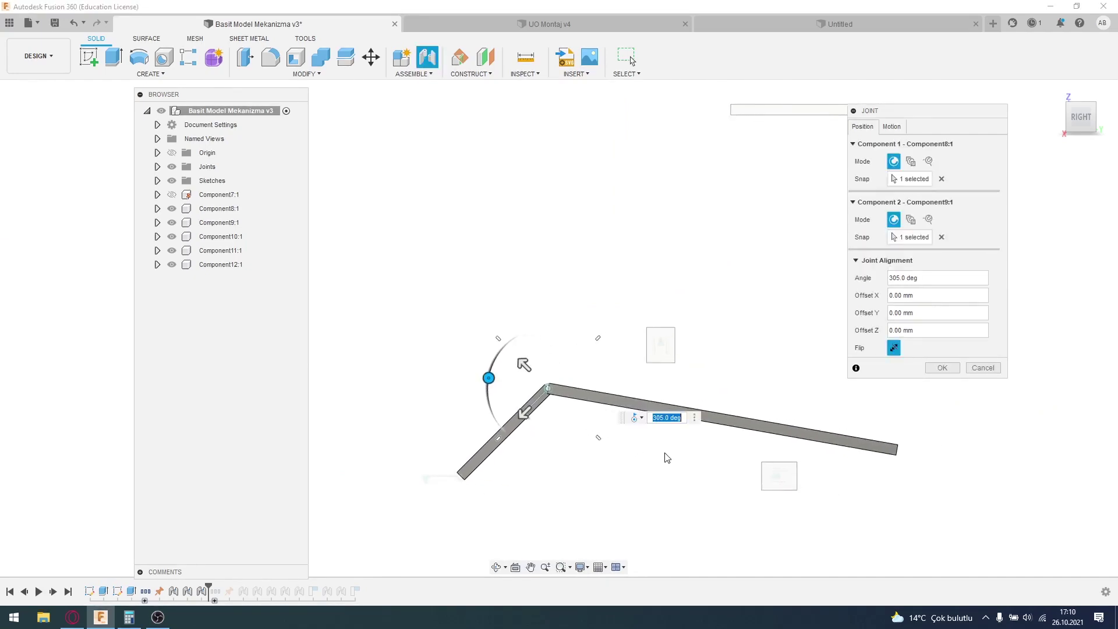
{"action": "scroll", "coordinate": [551, 277], "scroll_direction": "down", "scroll_amount": 1}
{"action": "scroll", "coordinate": [551, 277], "scroll_direction": "up", "scroll_amount": 1}
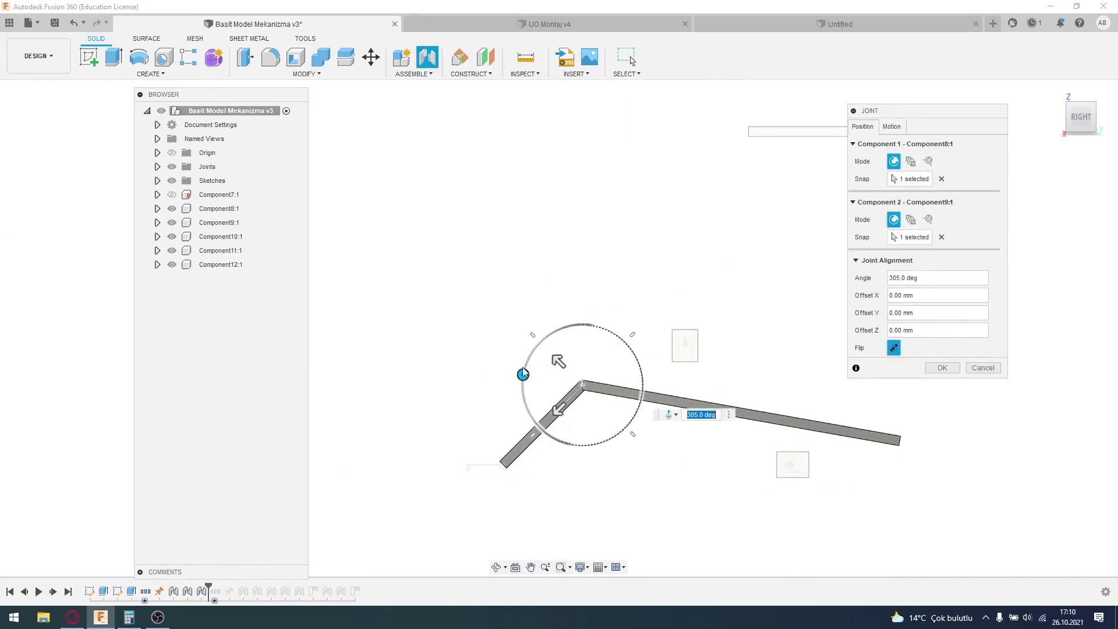
{"action": "left_click_drag", "start_coordinate": [522, 375], "coordinate": [514, 369]}
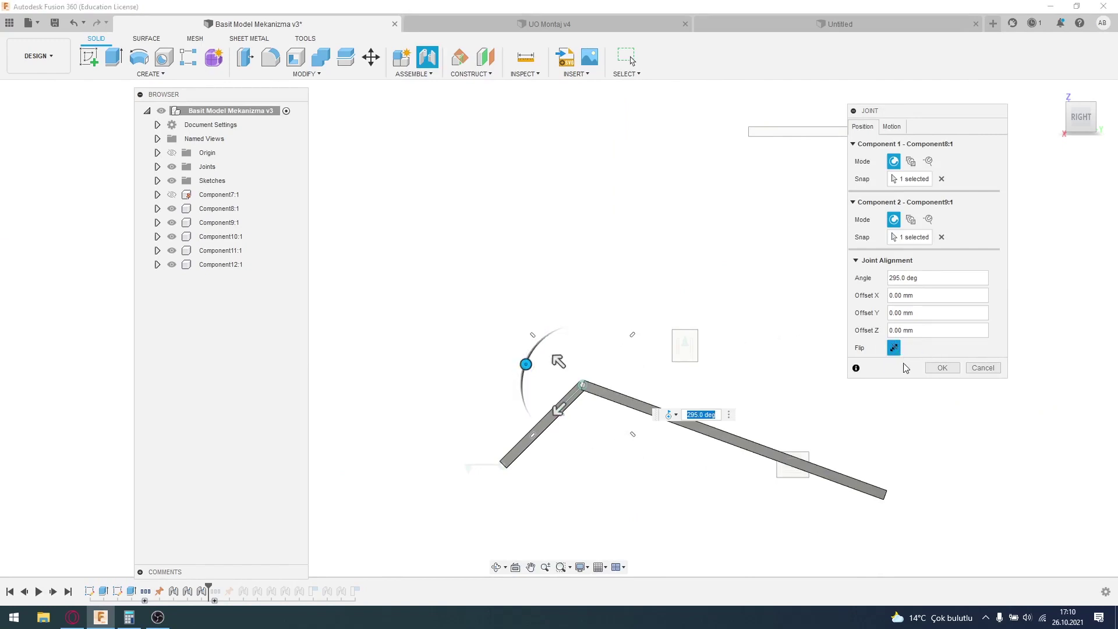
{"action": "left_click", "coordinate": [894, 347]}
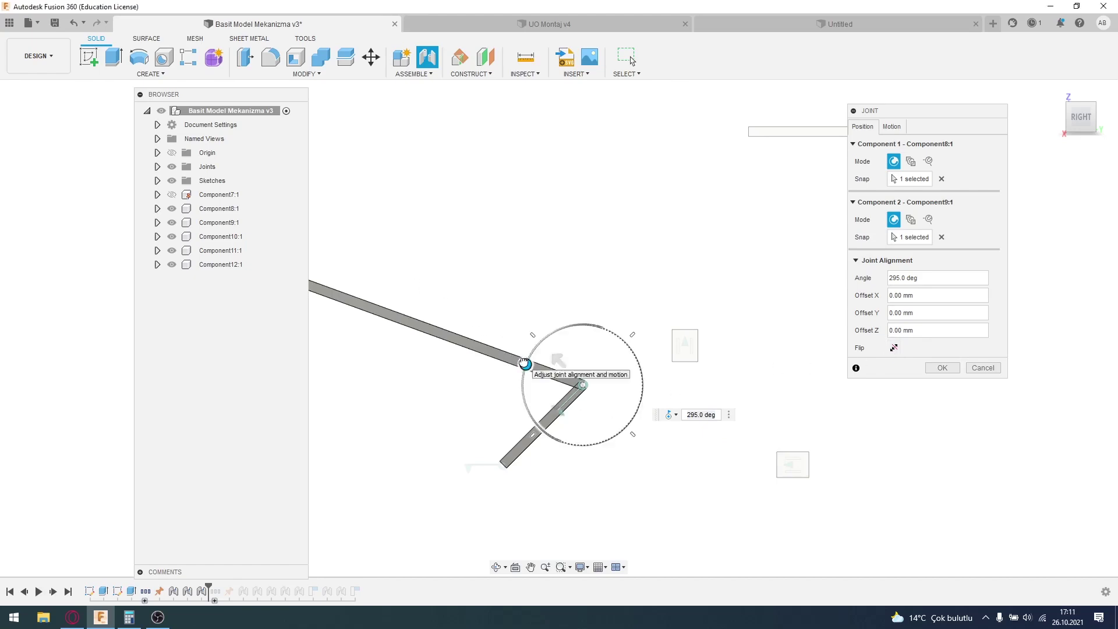
{"action": "mouse_move", "coordinate": [524, 364]}
{"action": "left_mouse_down"}
{"action": "mouse_move", "coordinate": [732, 424]}
{"action": "mouse_move", "coordinate": [791, 453]}
{"action": "mouse_move", "coordinate": [755, 408]}
{"action": "left_mouse_up"}
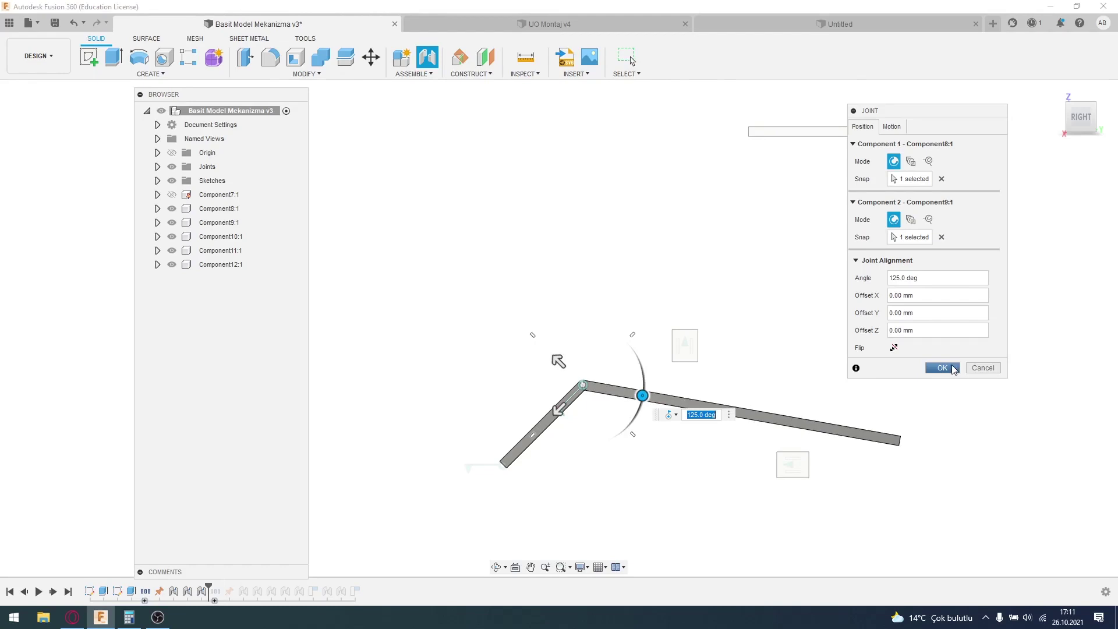
- Create the long bar–crank joint, then drag the bar's free end onto the lower slider
{"action": "left_click", "coordinate": [954, 368]}
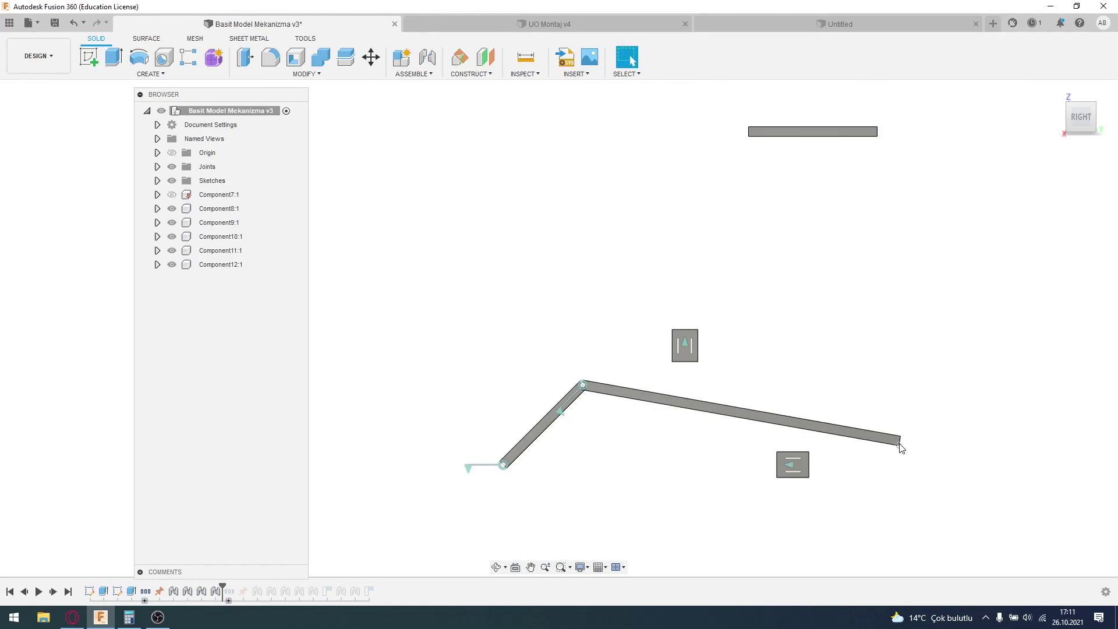
{"action": "mouse_move", "coordinate": [900, 445]}
{"action": "left_mouse_down"}
{"action": "mouse_move", "coordinate": [823, 419]}
{"action": "mouse_move", "coordinate": [736, 422]}
{"action": "mouse_move", "coordinate": [916, 439]}
{"action": "mouse_move", "coordinate": [714, 454]}
{"action": "mouse_move", "coordinate": [960, 478]}
{"action": "mouse_move", "coordinate": [747, 519]}
{"action": "mouse_move", "coordinate": [864, 509]}
{"action": "mouse_move", "coordinate": [699, 477]}
{"action": "mouse_move", "coordinate": [881, 383]}
{"action": "mouse_move", "coordinate": [851, 414]}
{"action": "mouse_move", "coordinate": [889, 425]}
{"action": "mouse_move", "coordinate": [804, 386]}
{"action": "left_mouse_up"}
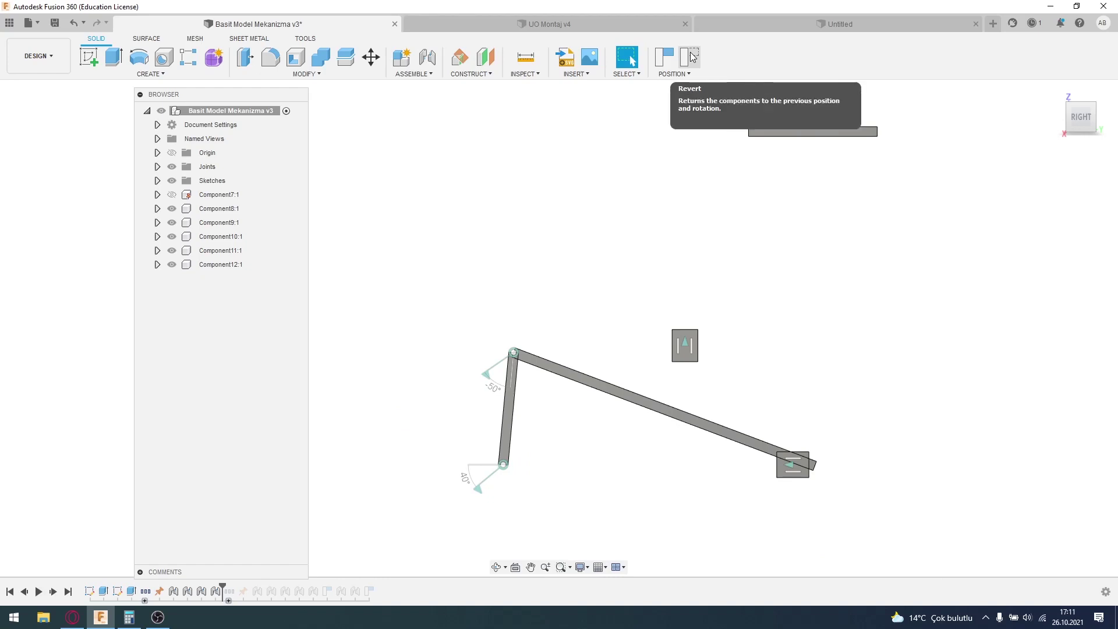
- Revert the linkage to its previous position and adjust the view around it
{"action": "left_click", "coordinate": [692, 55]}
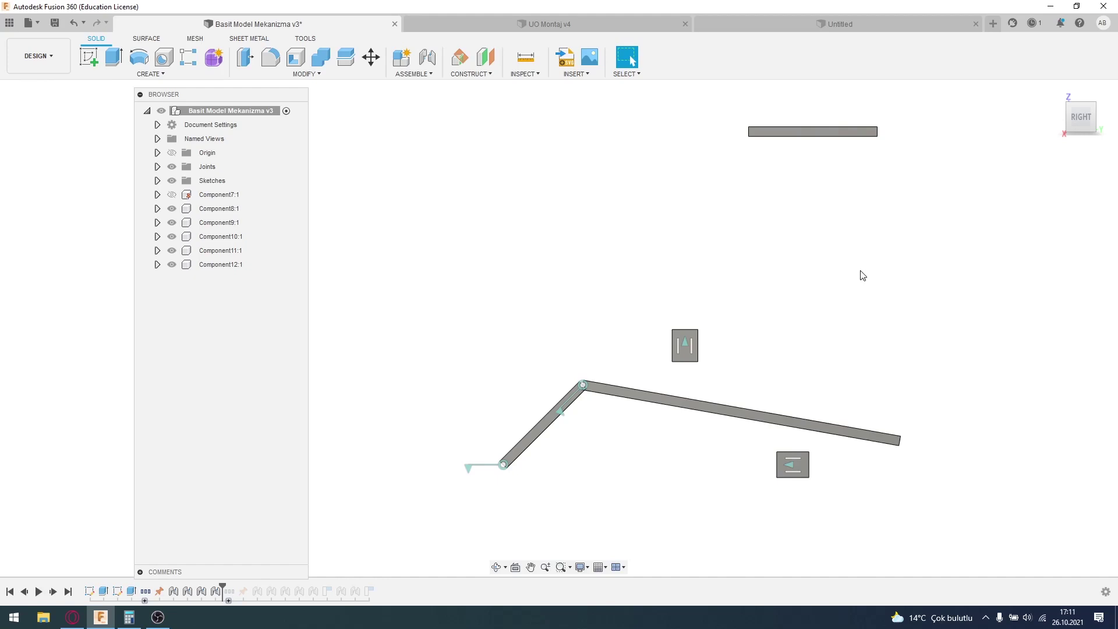
{"action": "scroll", "coordinate": [851, 422], "scroll_direction": "up", "scroll_amount": 2}
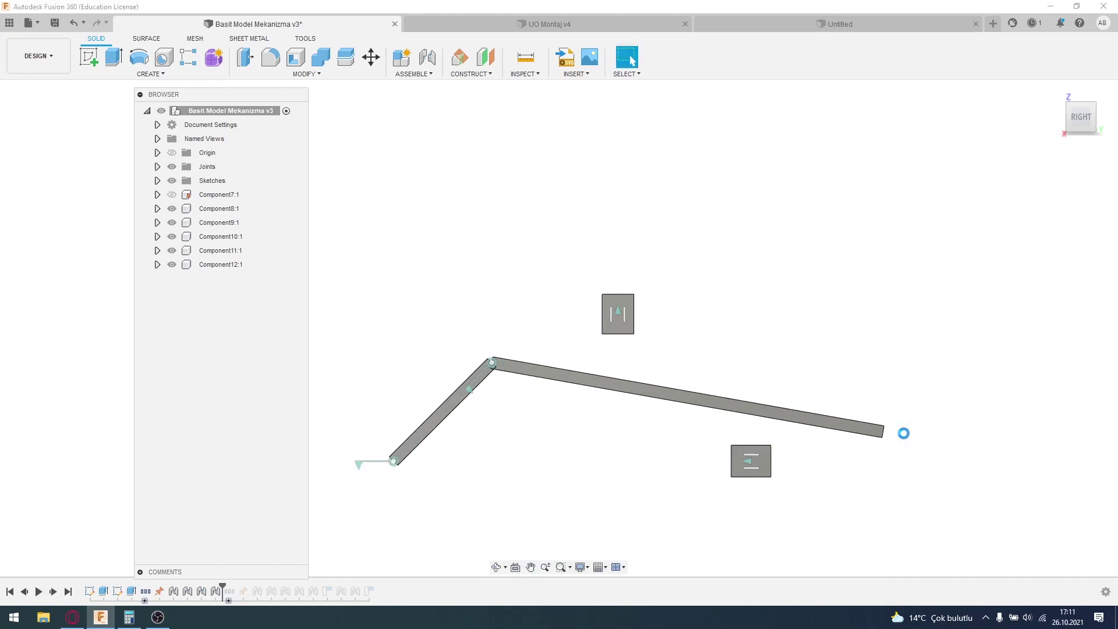
{"action": "mouse_move", "coordinate": [1063, 346]}
{"action": "left_mouse_down"}
{"action": "mouse_move", "coordinate": [910, 431]}
{"action": "mouse_move", "coordinate": [884, 431]}
{"action": "left_mouse_up"}
{"action": "left_click_drag", "start_coordinate": [1055, 607], "coordinate": [755, 463]}
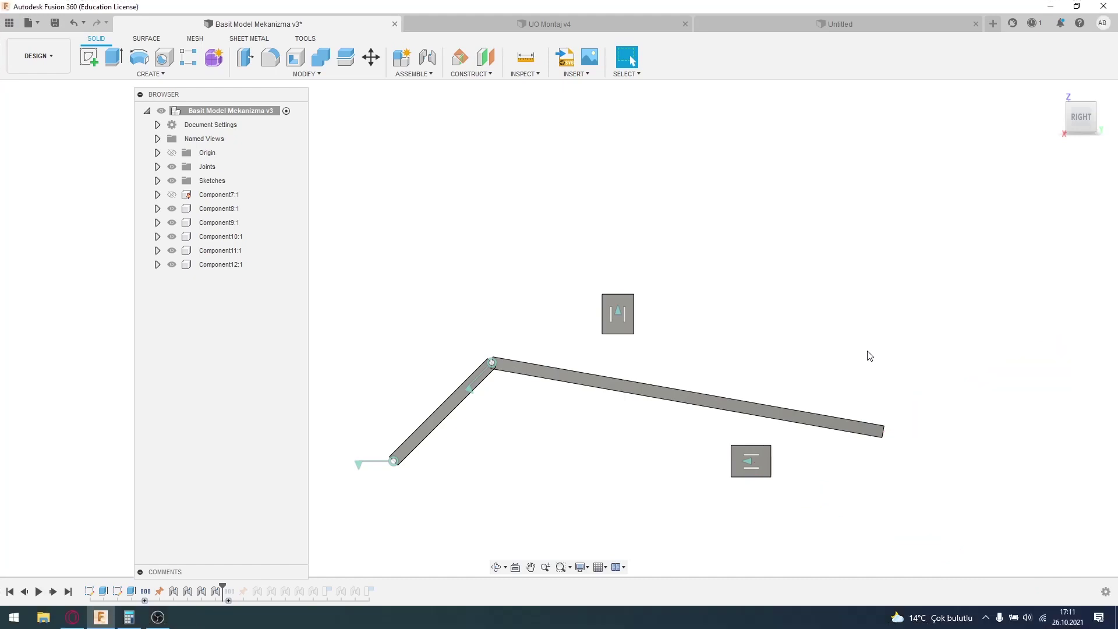
- Start a joint at the long bar's right end, then cancel it unfinished
{"action": "key", "text": "j"}
{"action": "scroll", "coordinate": [885, 434], "scroll_direction": "up", "scroll_amount": 3}
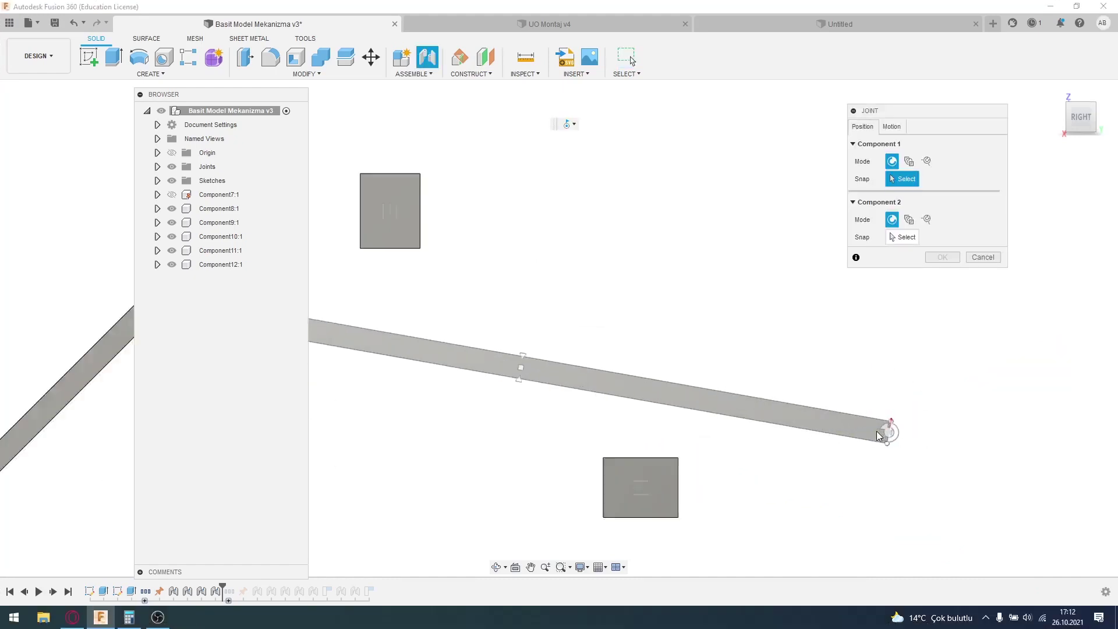
{"action": "scroll", "coordinate": [880, 431], "scroll_direction": "up", "scroll_amount": 3}
{"action": "scroll", "coordinate": [911, 439], "scroll_direction": "up", "scroll_amount": 2}
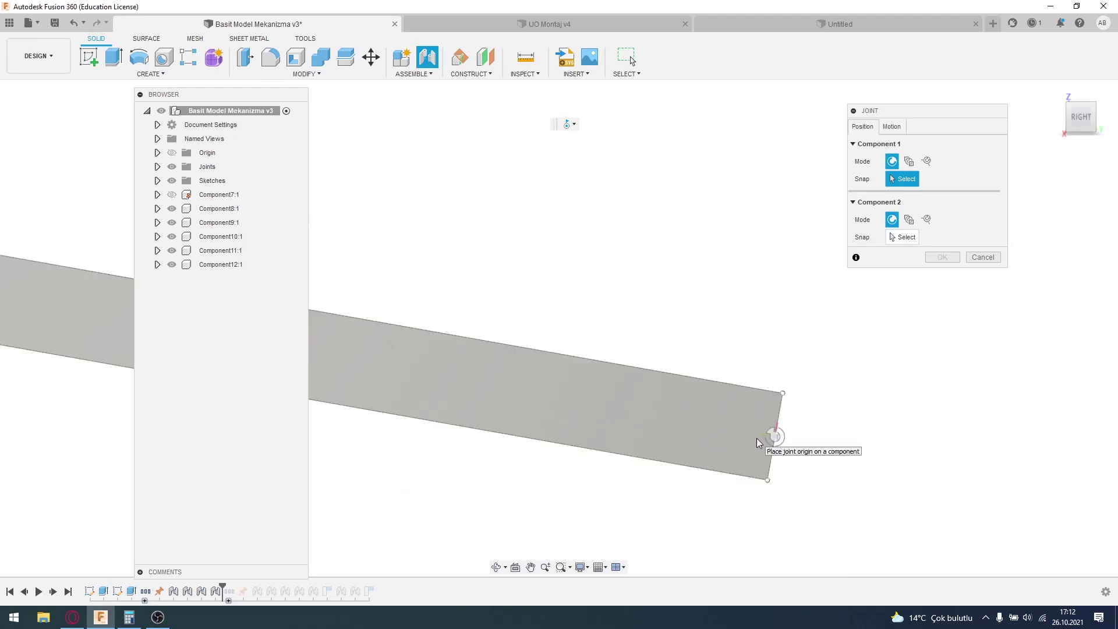
{"action": "left_click", "coordinate": [756, 439]}
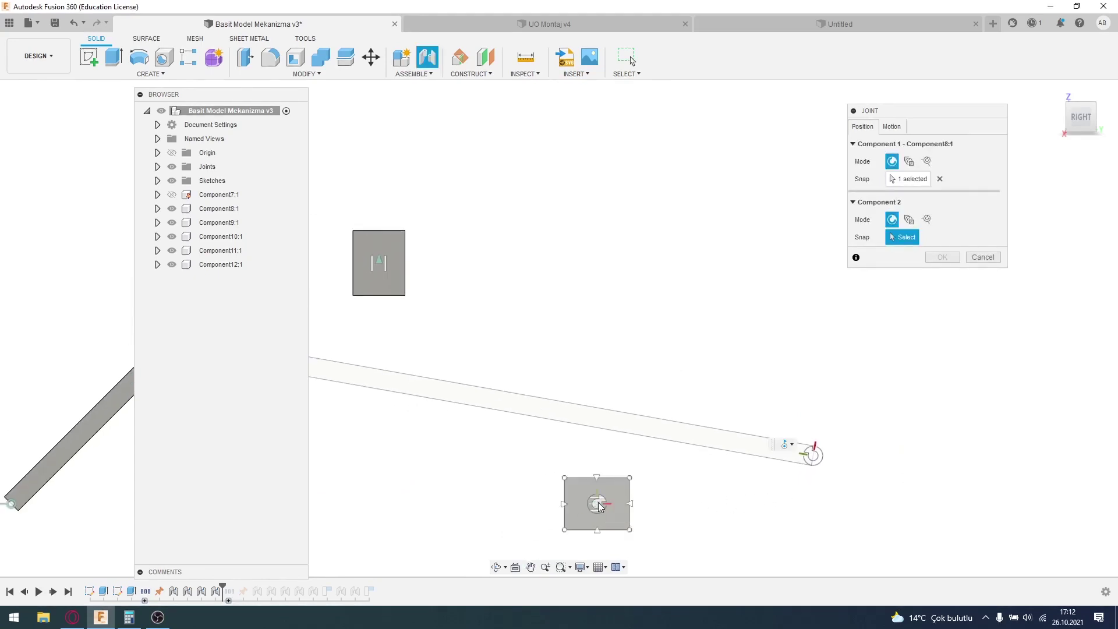
{"action": "scroll", "coordinate": [599, 508], "scroll_direction": "up", "scroll_amount": 3}
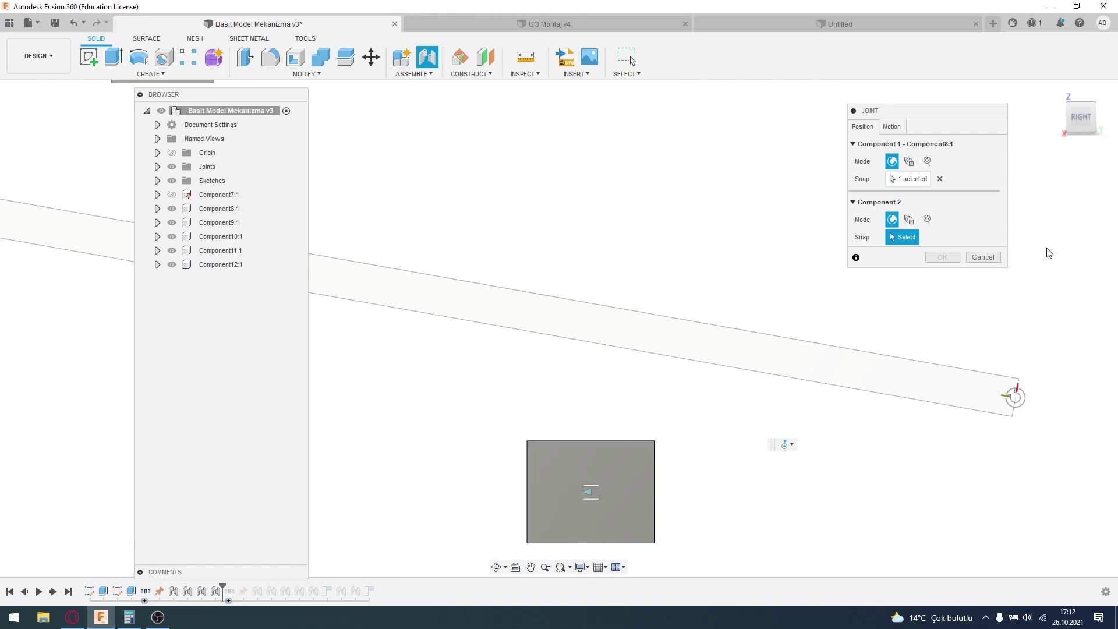
{"action": "key", "text": "Escape"}
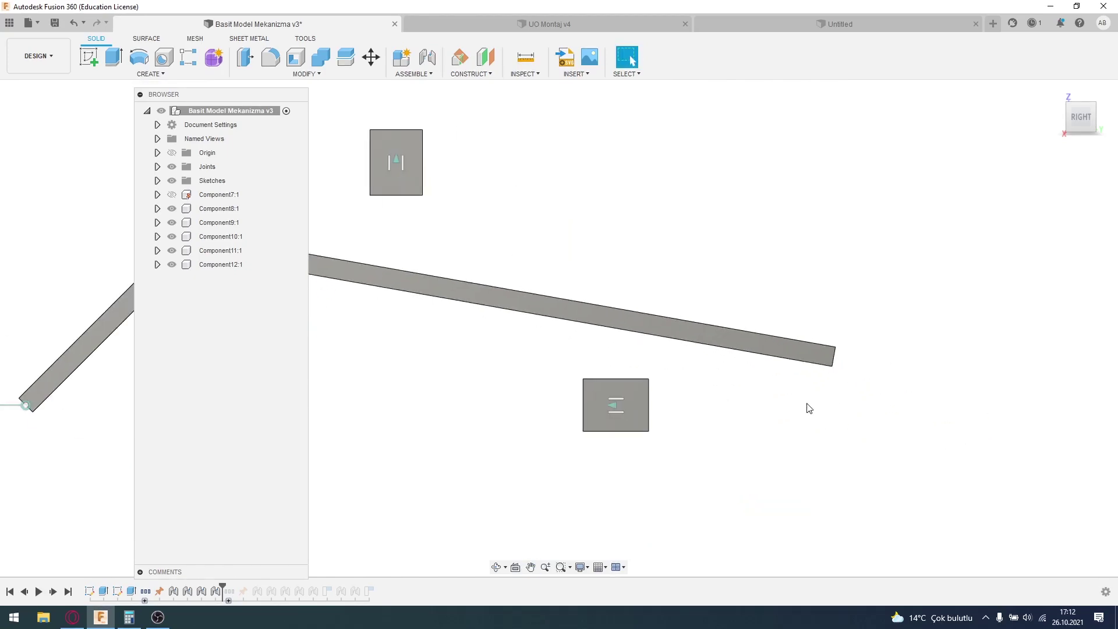
- Joint the long bar's right end to the small block's centre, flipped, then reframe the linkage
{"action": "key", "text": "j"}
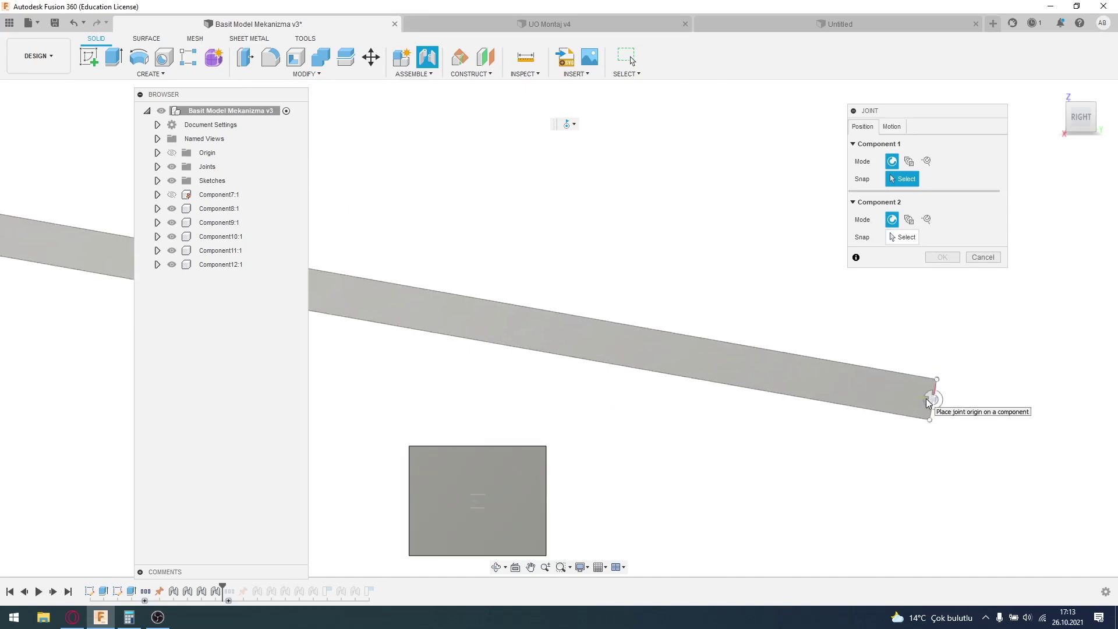
{"action": "left_click", "coordinate": [928, 402]}
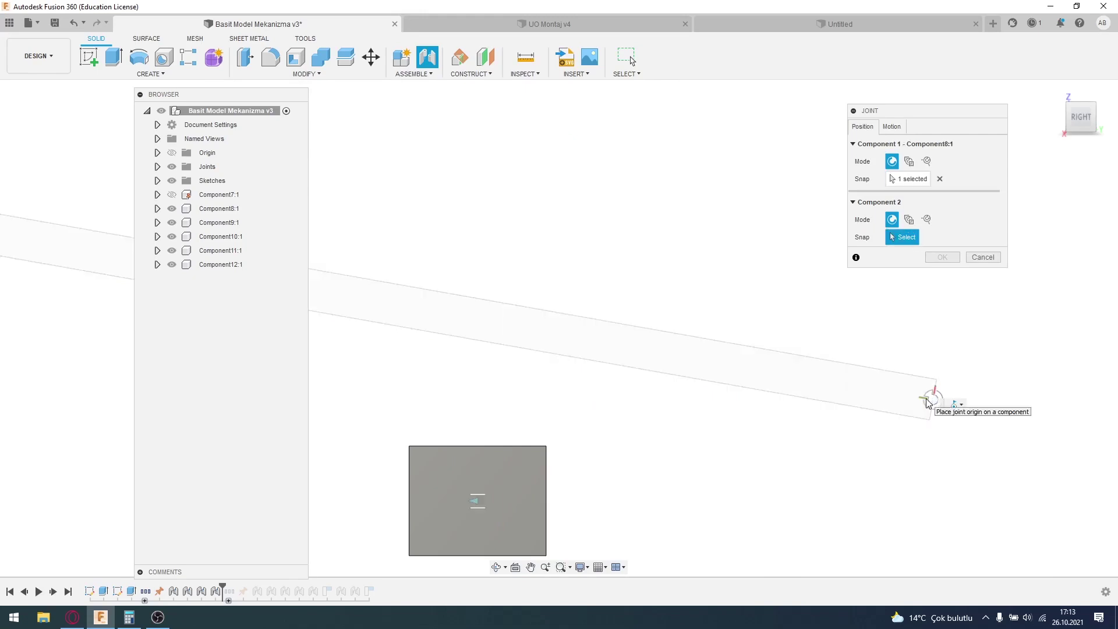
{"action": "middle_click_drag", "start_coordinate": [886, 457], "coordinate": [952, 429]}
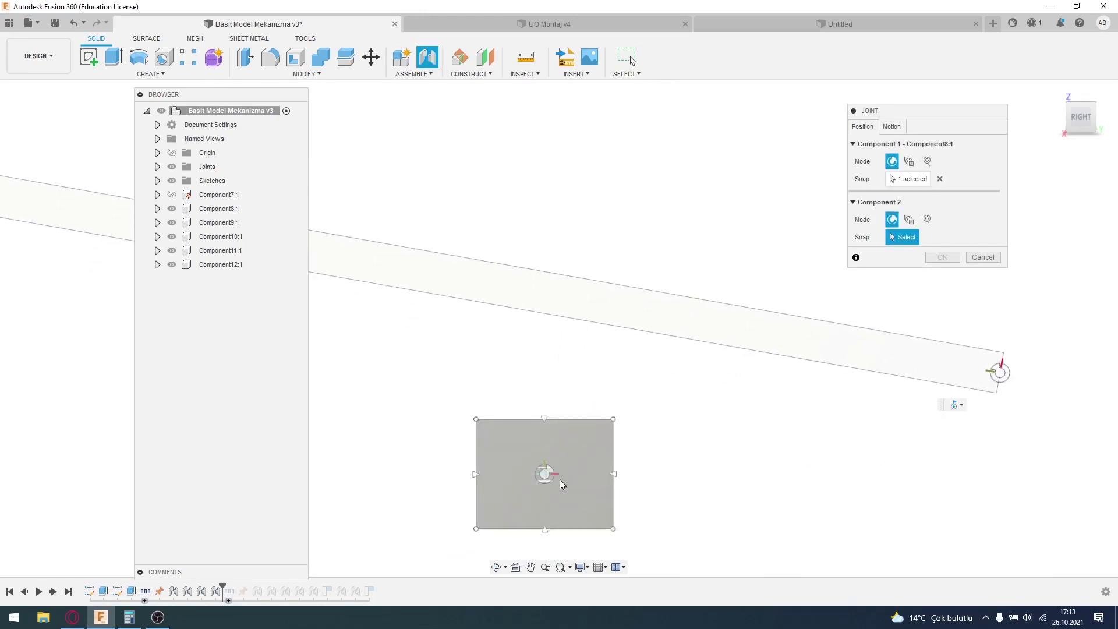
{"action": "left_click", "coordinate": [550, 482]}
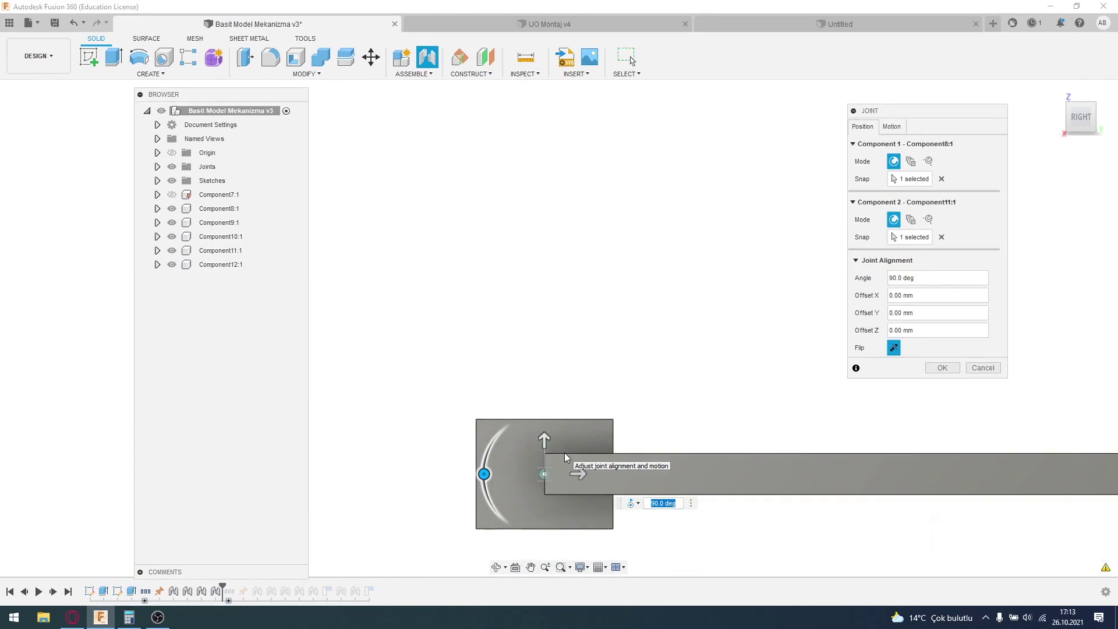
{"action": "left_click", "coordinate": [895, 348]}
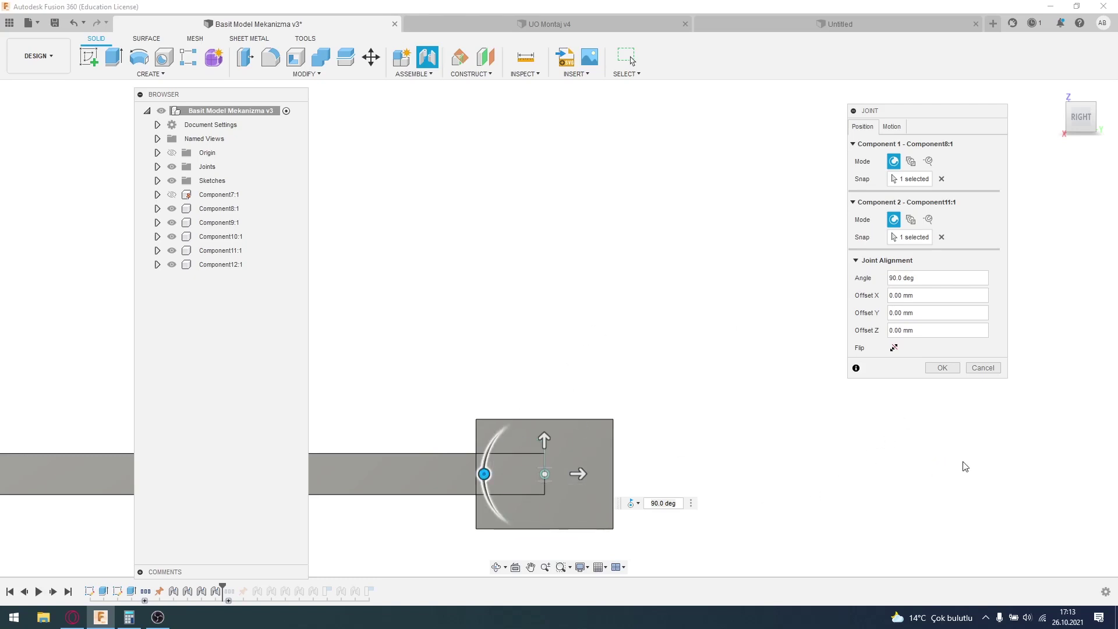
{"action": "left_click", "coordinate": [946, 369]}
{"action": "scroll", "coordinate": [906, 507], "scroll_direction": "down", "scroll_amount": 5}
{"action": "middle_click_drag", "start_coordinate": [901, 532], "coordinate": [886, 487]}
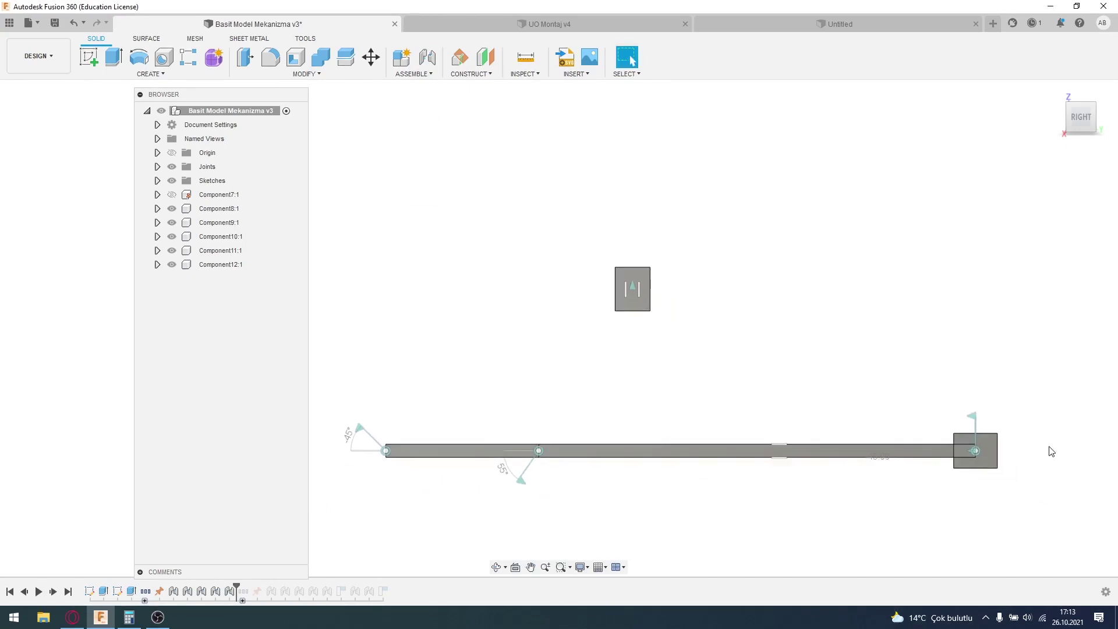
- Pull the linkage up, revert it, then bend it into a raised V and capture that position
{"action": "mouse_move", "coordinate": [732, 450]}
{"action": "left_mouse_down"}
{"action": "mouse_move", "coordinate": [640, 265]}
{"action": "mouse_move", "coordinate": [792, 387]}
{"action": "mouse_move", "coordinate": [525, 257]}
{"action": "mouse_move", "coordinate": [742, 413]}
{"action": "mouse_move", "coordinate": [706, 379]}
{"action": "mouse_move", "coordinate": [544, 289]}
{"action": "mouse_move", "coordinate": [554, 316]}
{"action": "mouse_move", "coordinate": [711, 372]}
{"action": "mouse_move", "coordinate": [829, 444]}
{"action": "mouse_move", "coordinate": [836, 474]}
{"action": "mouse_move", "coordinate": [854, 411]}
{"action": "mouse_move", "coordinate": [717, 303]}
{"action": "mouse_move", "coordinate": [756, 317]}
{"action": "left_mouse_up"}
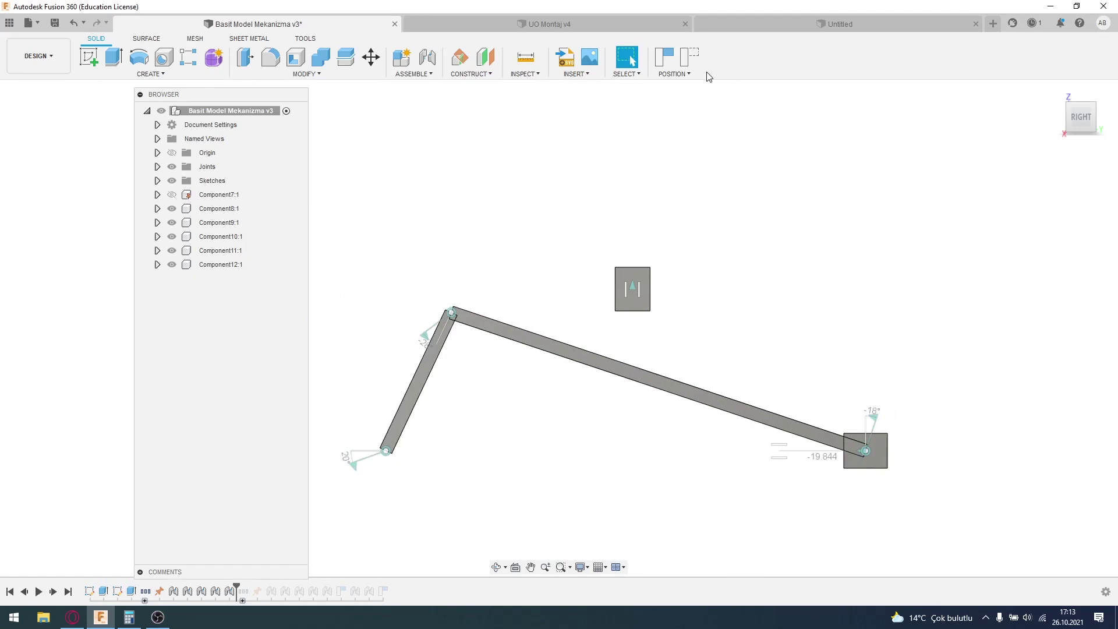
{"action": "left_click", "coordinate": [691, 67]}
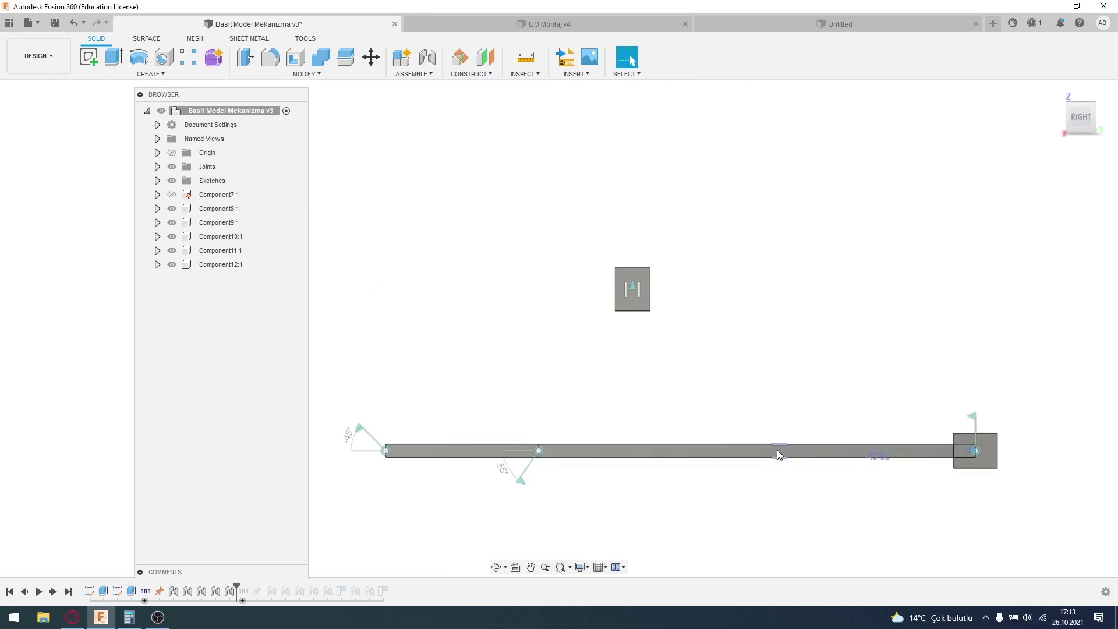
{"action": "left_click_drag", "start_coordinate": [707, 449], "coordinate": [591, 345]}
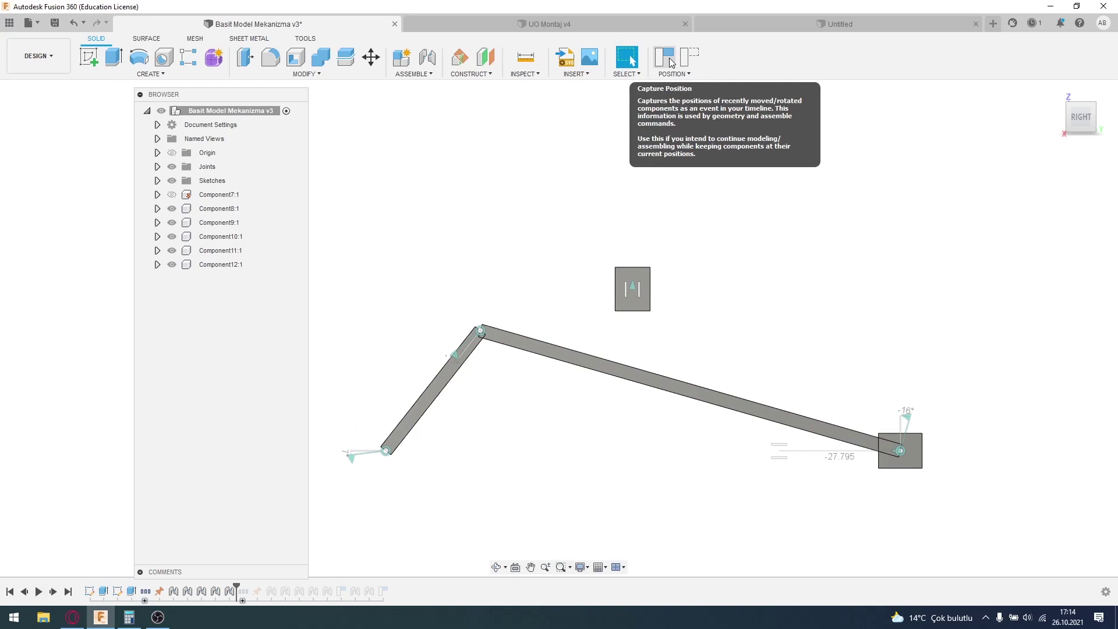
{"action": "left_click", "coordinate": [672, 62]}
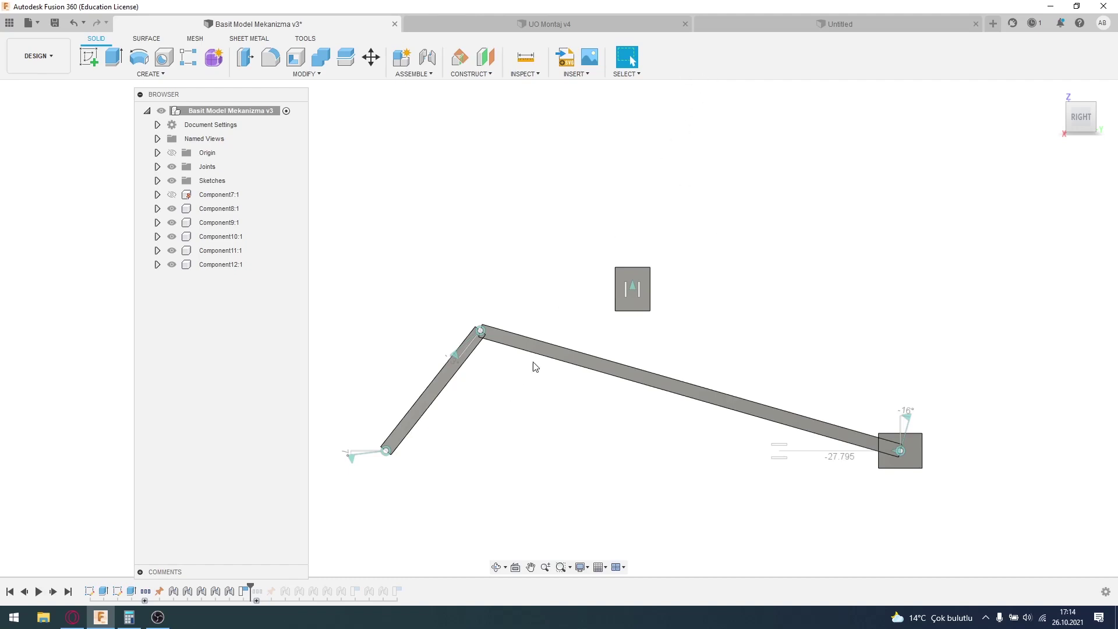
- Try more poses, undo a crank swing, revert to the captured pose, and zoom out
{"action": "left_click_drag", "start_coordinate": [544, 349], "coordinate": [438, 275]}
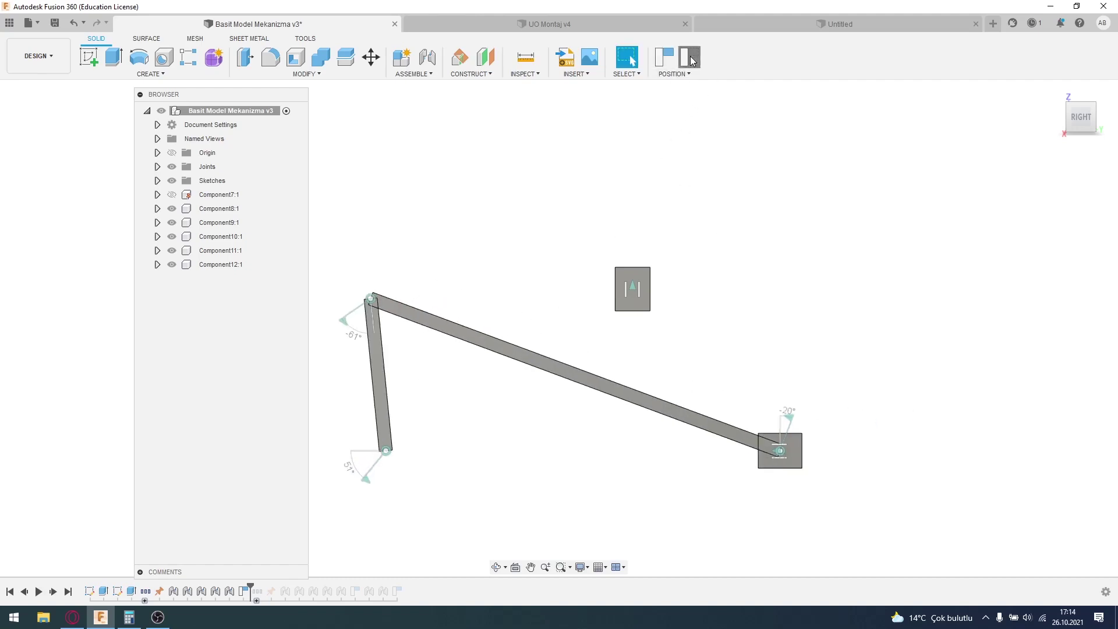
{"action": "key", "text": "ctrl+z"}
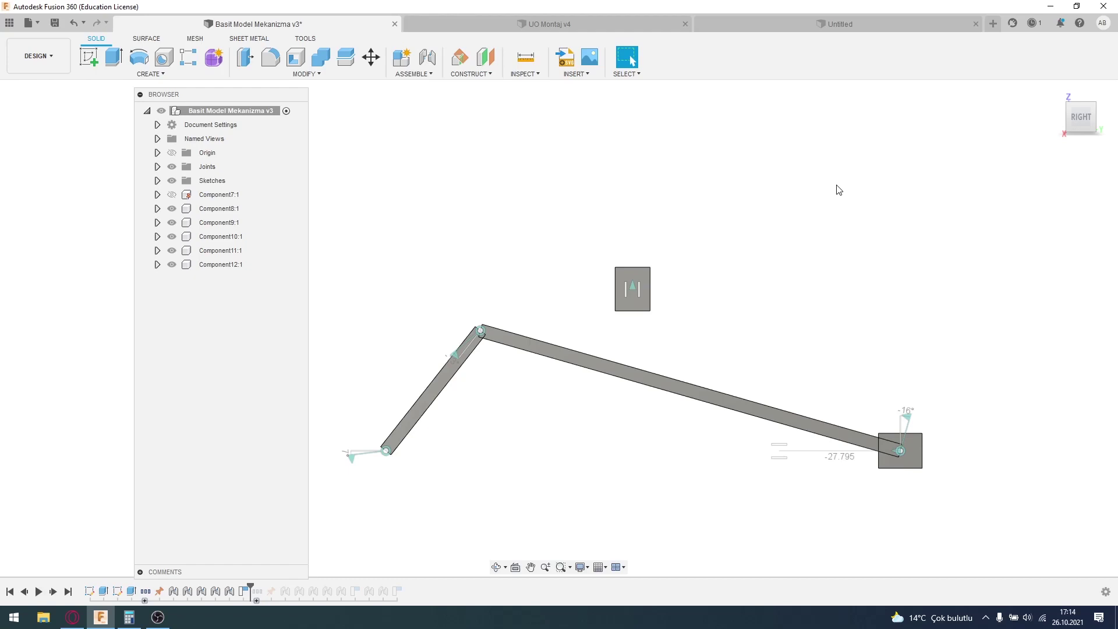
{"action": "mouse_move", "coordinate": [726, 401]}
{"action": "left_mouse_down"}
{"action": "mouse_move", "coordinate": [878, 478]}
{"action": "mouse_move", "coordinate": [765, 389]}
{"action": "left_mouse_up"}
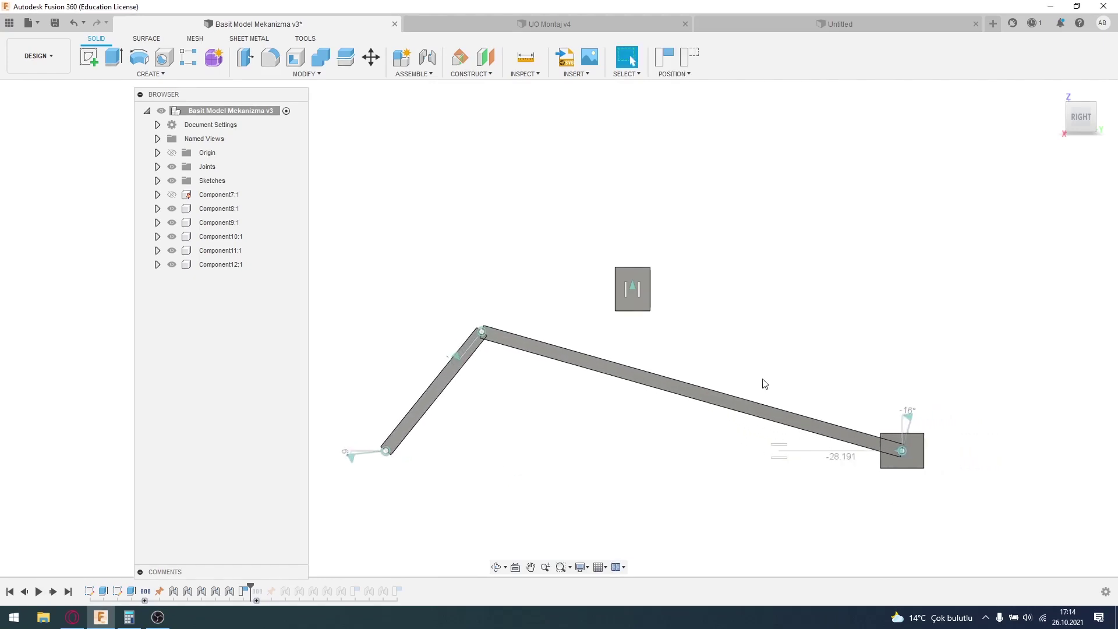
{"action": "left_click", "coordinate": [690, 57]}
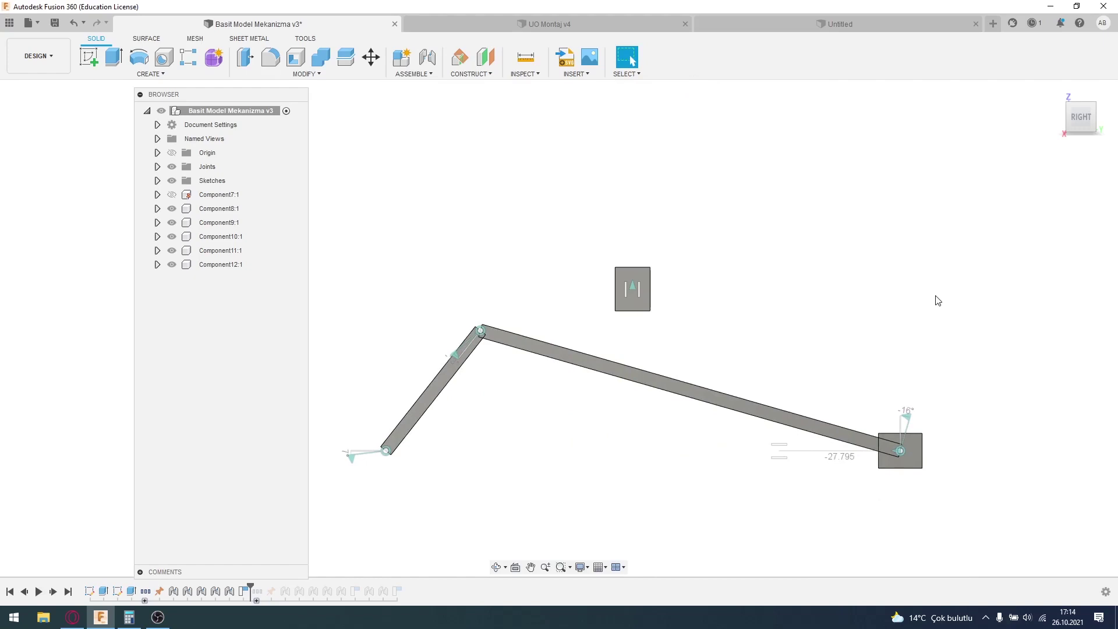
{"action": "scroll", "coordinate": [941, 297], "scroll_direction": "down", "scroll_amount": 1}
{"action": "scroll", "coordinate": [926, 293], "scroll_direction": "down", "scroll_amount": 2}
{"action": "scroll", "coordinate": [891, 256], "scroll_direction": "down", "scroll_amount": 1}
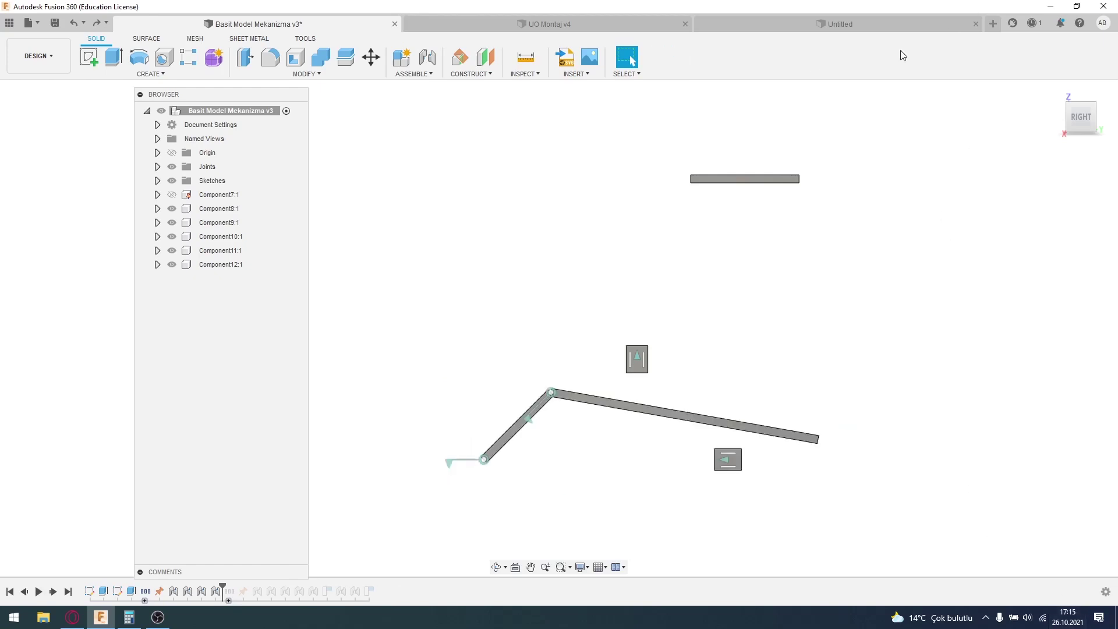
- Rejoin the long bar's right end to the slider block's centre, flipped to the left
{"action": "left_click", "coordinate": [430, 58]}
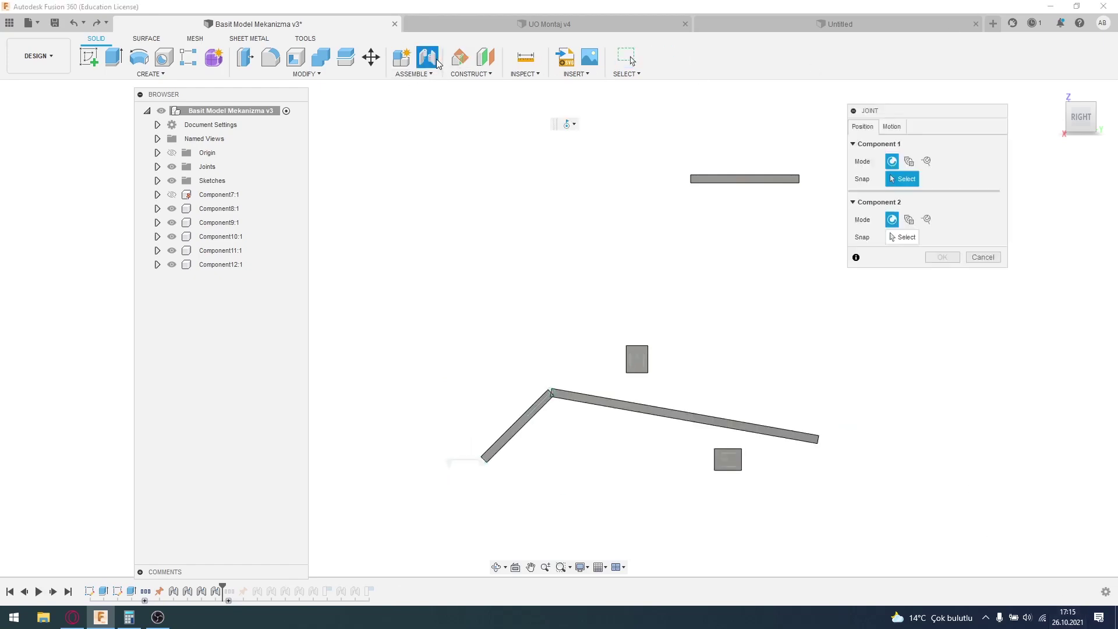
{"action": "scroll", "coordinate": [858, 444], "scroll_direction": "up", "scroll_amount": 3}
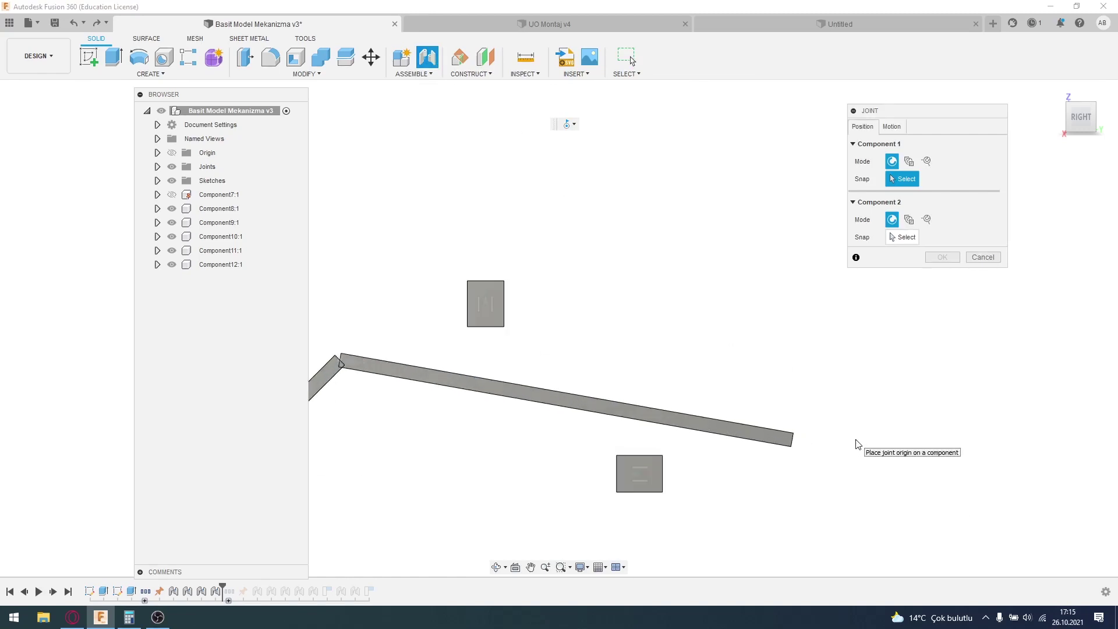
{"action": "scroll", "coordinate": [802, 445], "scroll_direction": "up", "scroll_amount": 2}
{"action": "scroll", "coordinate": [803, 445], "scroll_direction": "up", "scroll_amount": 1}
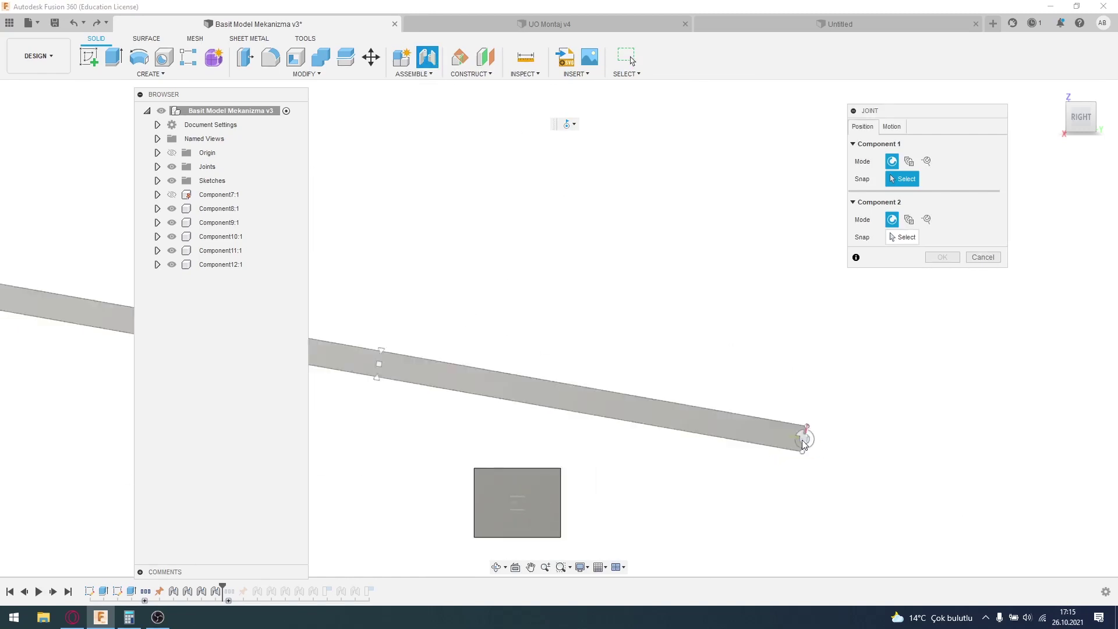
{"action": "left_click", "coordinate": [802, 443]}
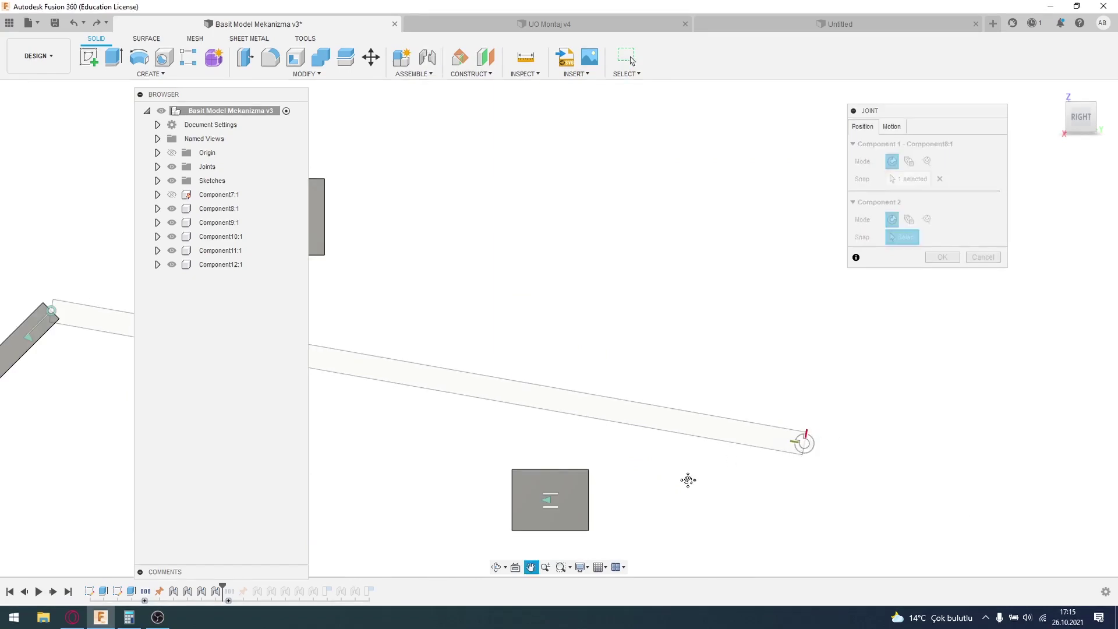
{"action": "middle_click_drag", "start_coordinate": [689, 480], "coordinate": [802, 460]}
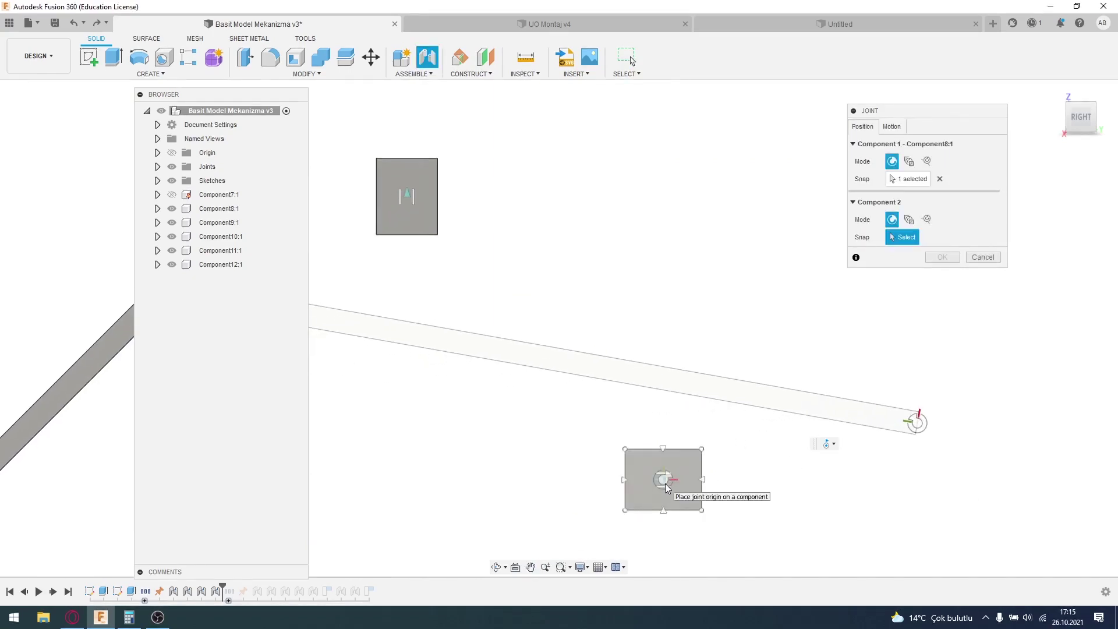
{"action": "left_click", "coordinate": [665, 484]}
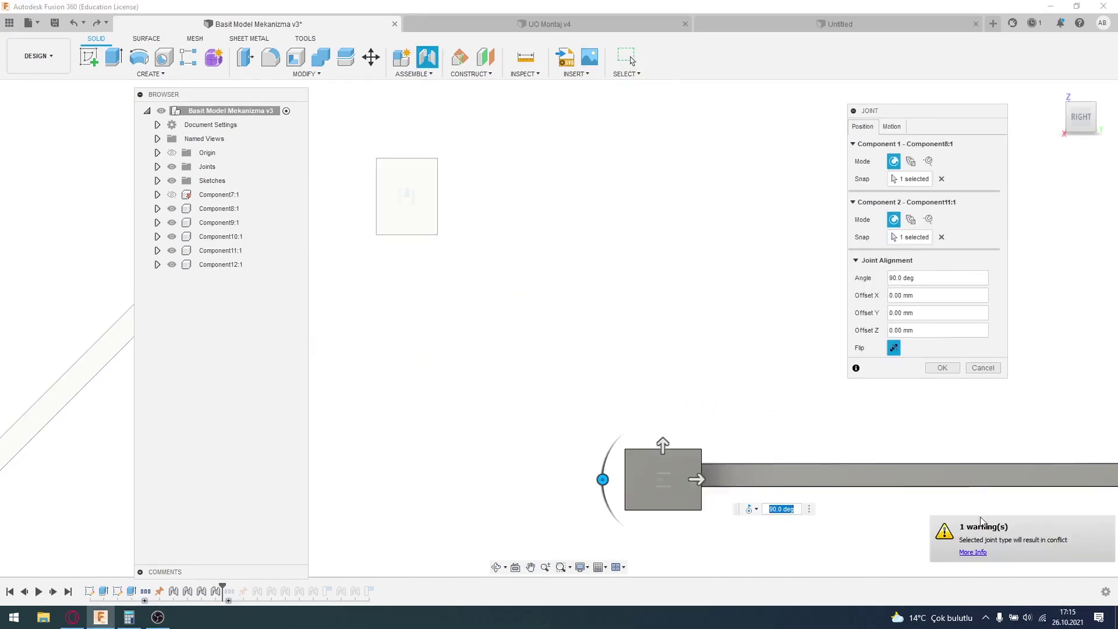
{"action": "left_click", "coordinate": [895, 348]}
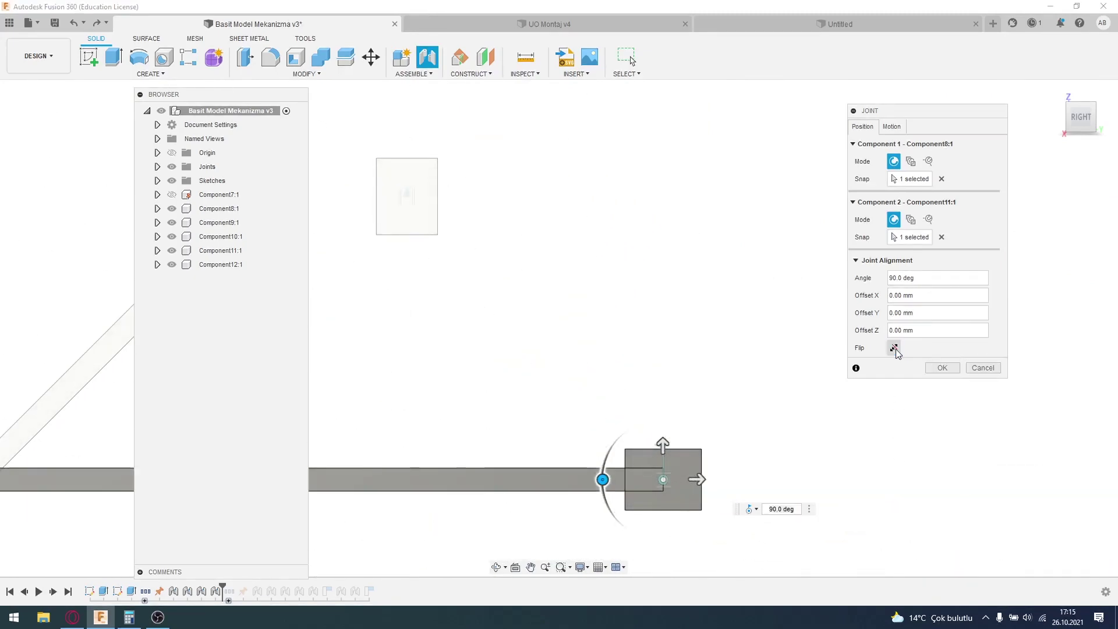
{"action": "left_click", "coordinate": [943, 368]}
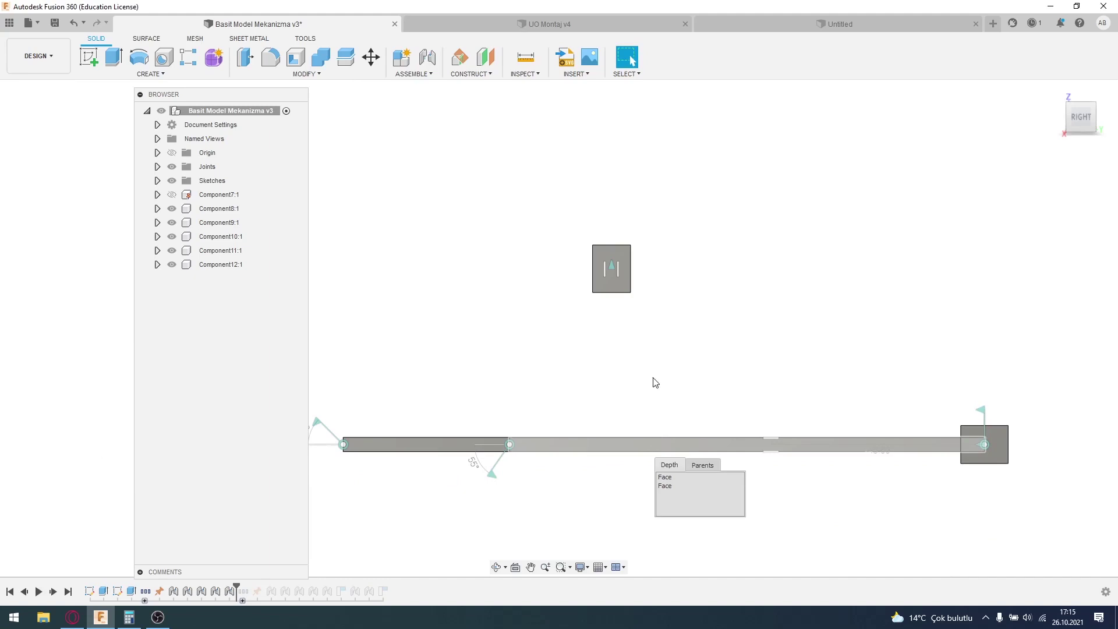
- Bend the linkage into a raised pose, capture that position, and reframe the whole assembly
{"action": "mouse_move", "coordinate": [605, 446]}
{"action": "left_mouse_down"}
{"action": "mouse_move", "coordinate": [607, 367]}
{"action": "mouse_move", "coordinate": [574, 297]}
{"action": "mouse_move", "coordinate": [526, 278]}
{"action": "left_mouse_up"}
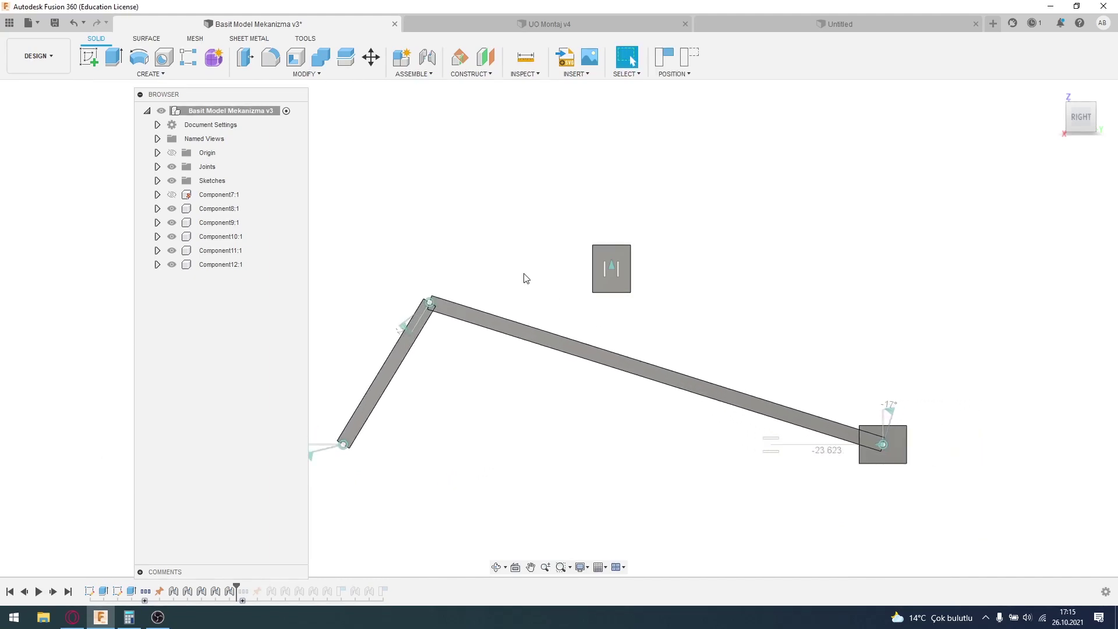
{"action": "left_click", "coordinate": [667, 65]}
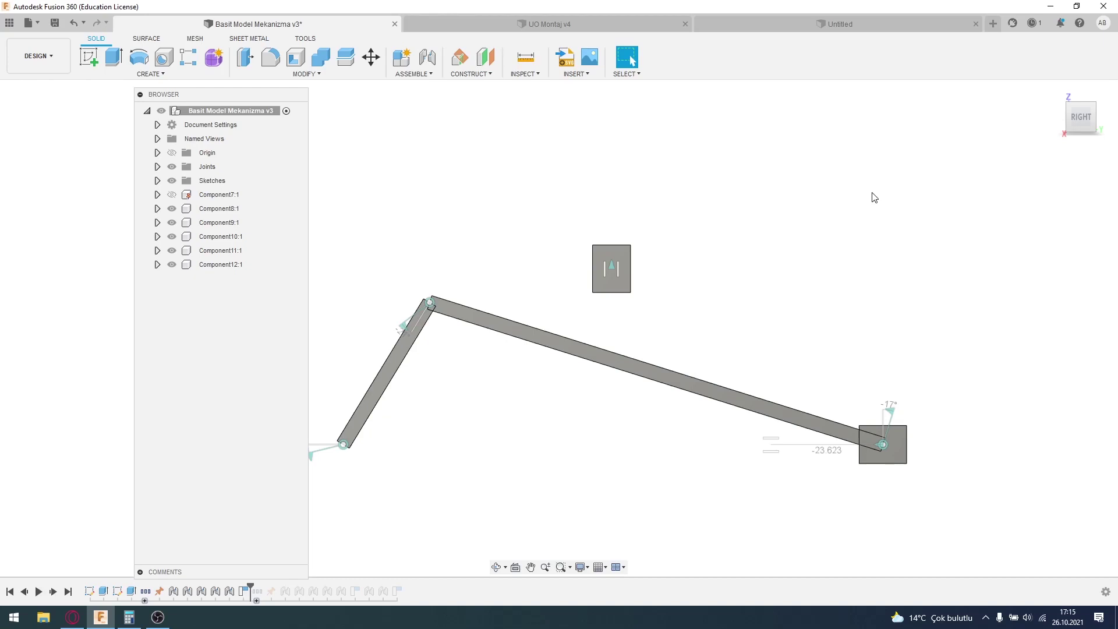
{"action": "scroll", "coordinate": [794, 302], "scroll_direction": "down", "scroll_amount": 3}
{"action": "middle_click_drag", "start_coordinate": [745, 312], "coordinate": [644, 381]}
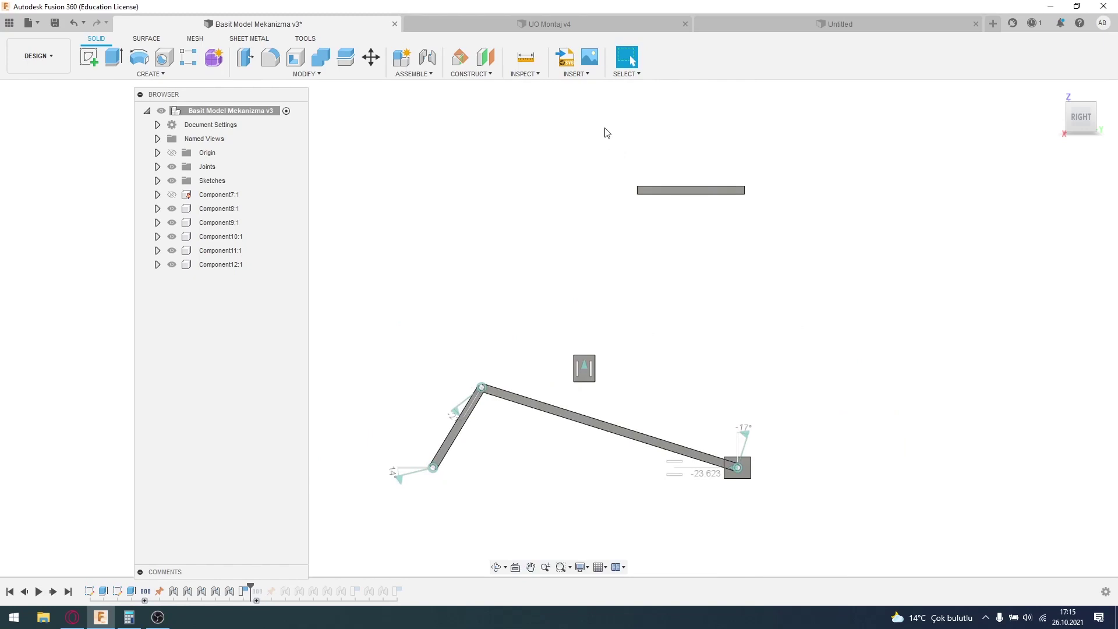
- Joint the short bar's left end to the upper block's centre, flipped so it extends right
{"action": "key", "text": "j"}
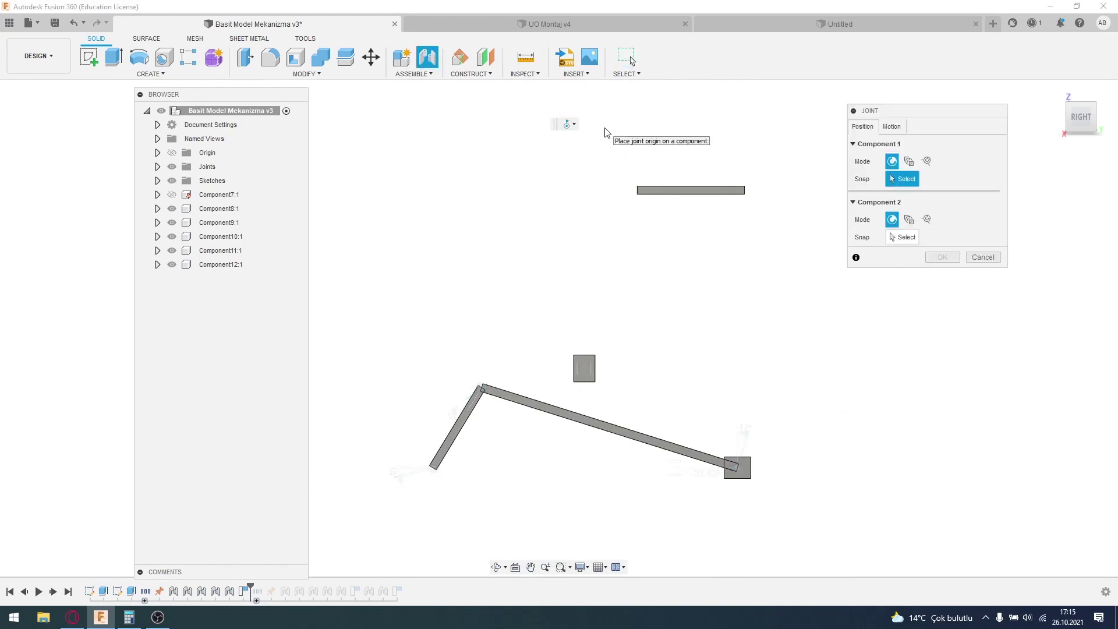
{"action": "left_click", "coordinate": [645, 190]}
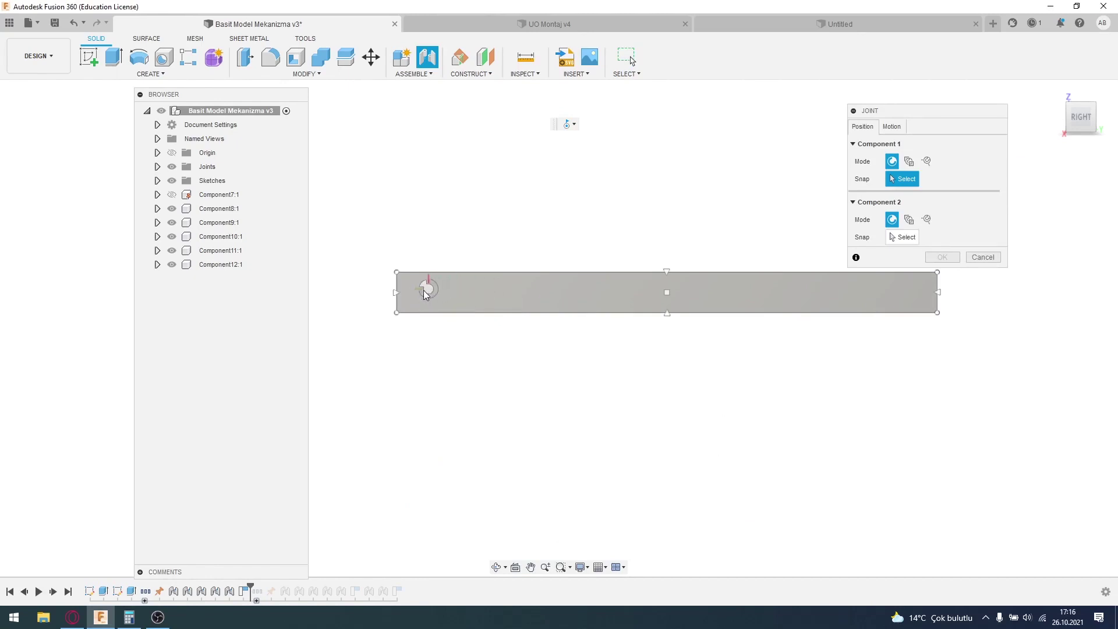
{"action": "left_click", "coordinate": [413, 292]}
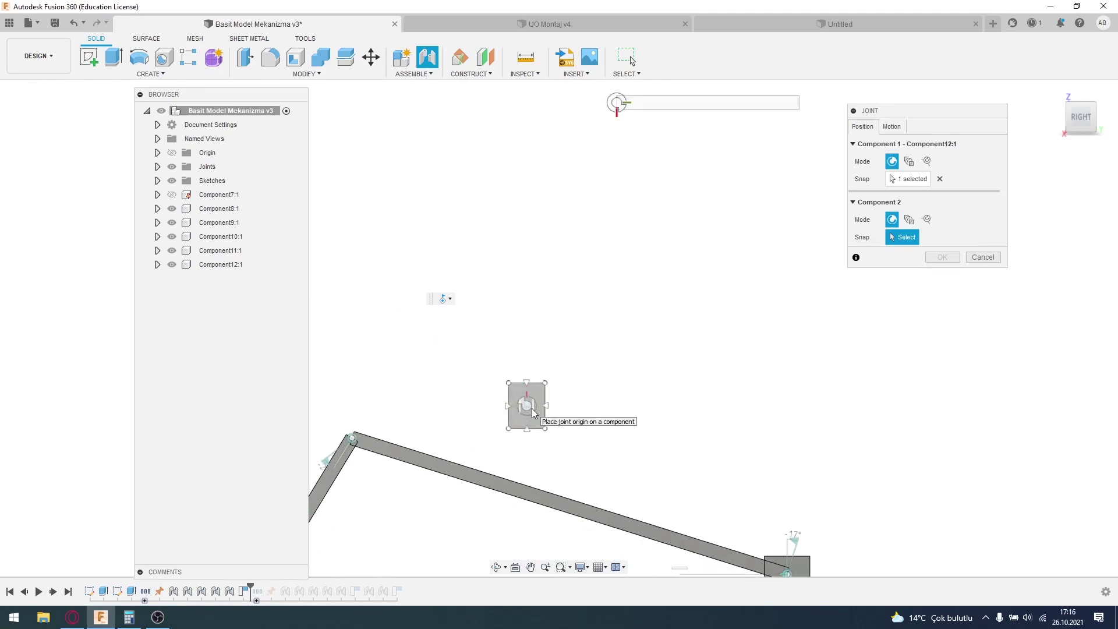
{"action": "scroll", "coordinate": [531, 412], "scroll_direction": "up", "scroll_amount": 1}
{"action": "scroll", "coordinate": [527, 409], "scroll_direction": "up", "scroll_amount": 4}
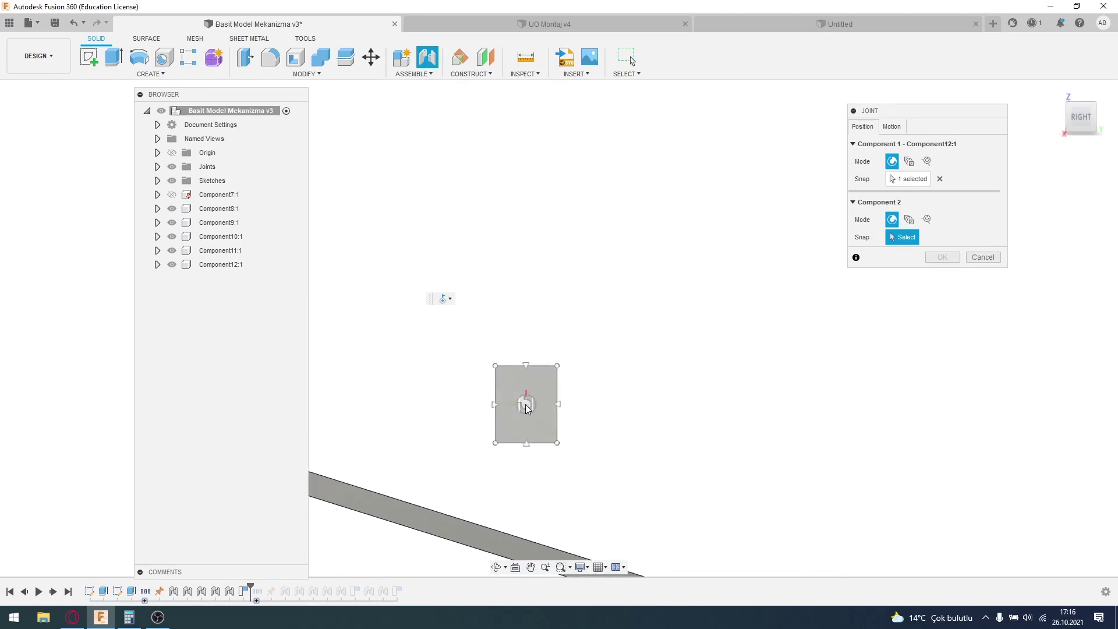
{"action": "left_click", "coordinate": [525, 406]}
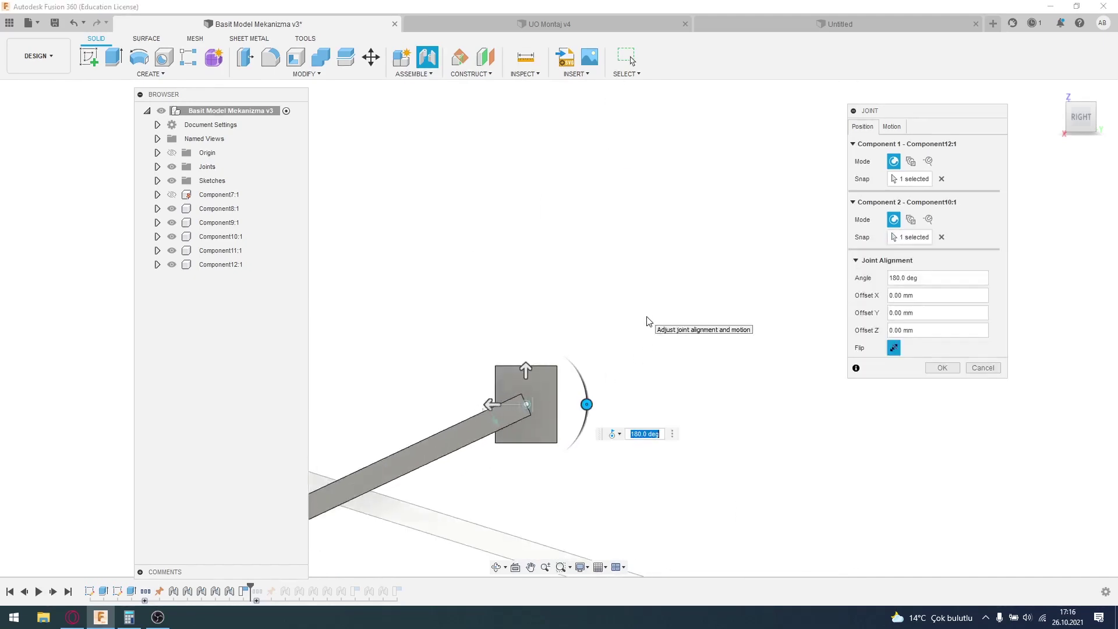
{"action": "left_click", "coordinate": [895, 349]}
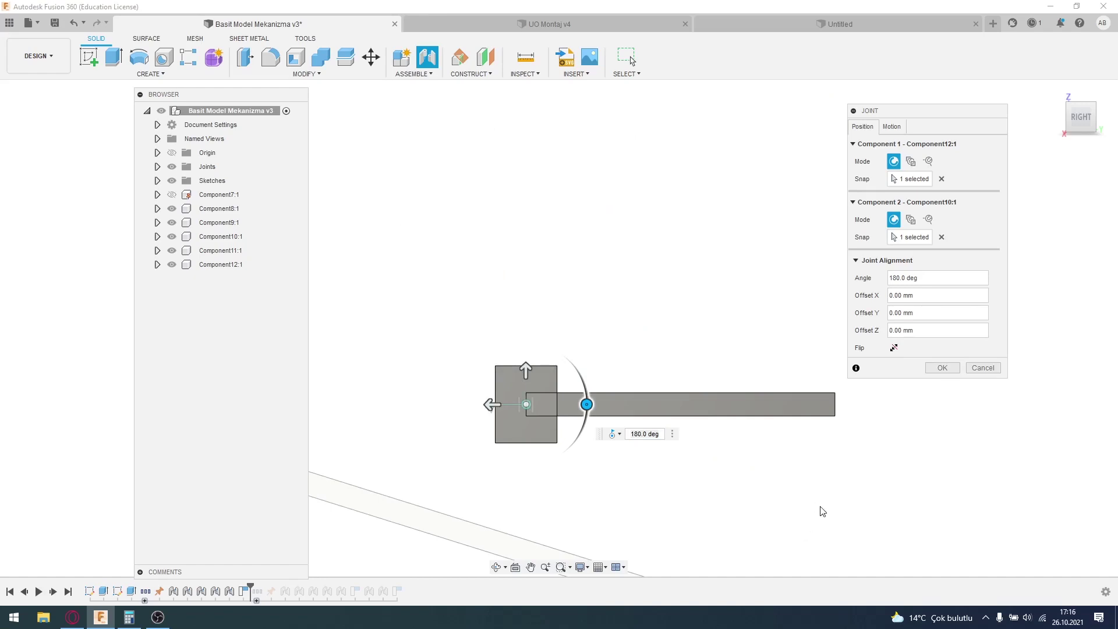
{"action": "left_click", "coordinate": [944, 368]}
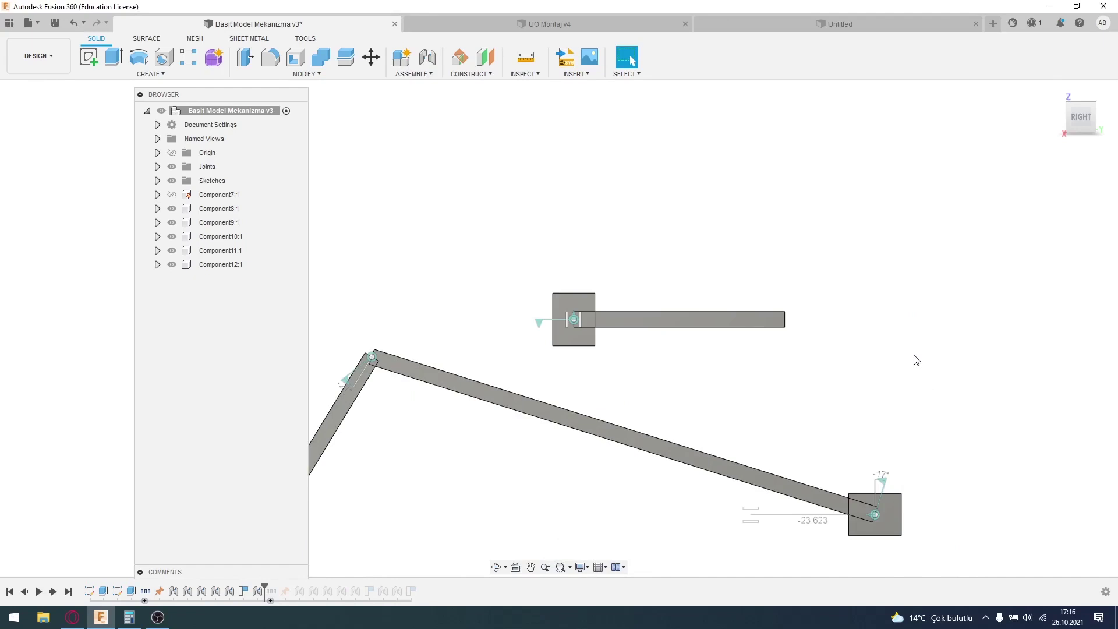
{"action": "key", "text": "j"}
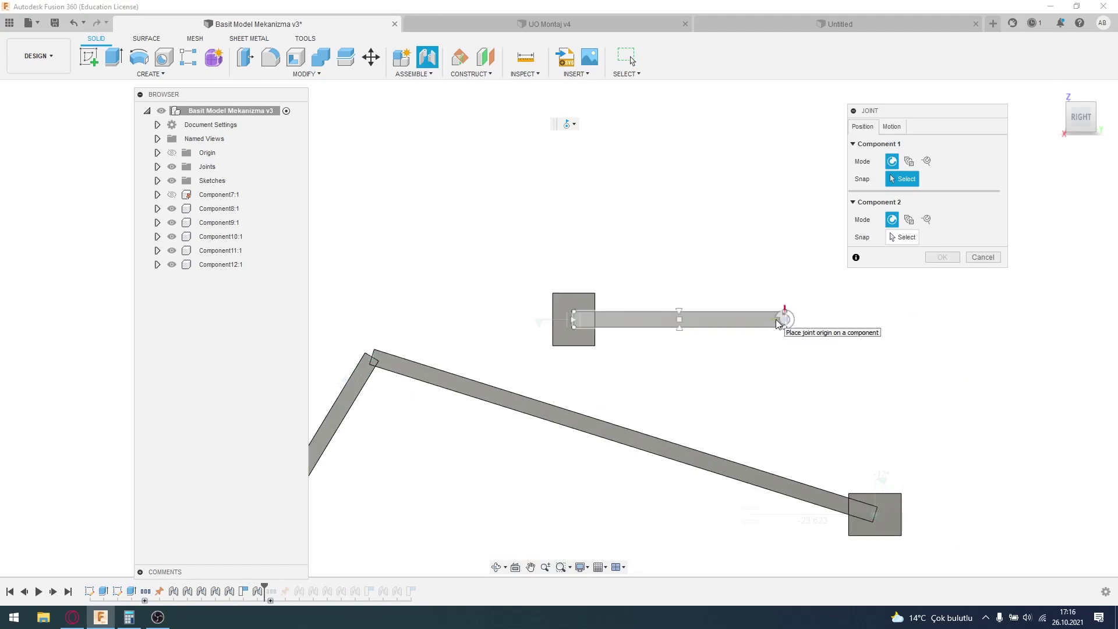
- Joint the short bar's right end to a point along long link Component8:1, flipped
{"action": "scroll", "coordinate": [778, 323], "scroll_direction": "up", "scroll_amount": 2}
{"action": "scroll", "coordinate": [776, 324], "scroll_direction": "up", "scroll_amount": 2}
{"action": "scroll", "coordinate": [769, 326], "scroll_direction": "up", "scroll_amount": 2}
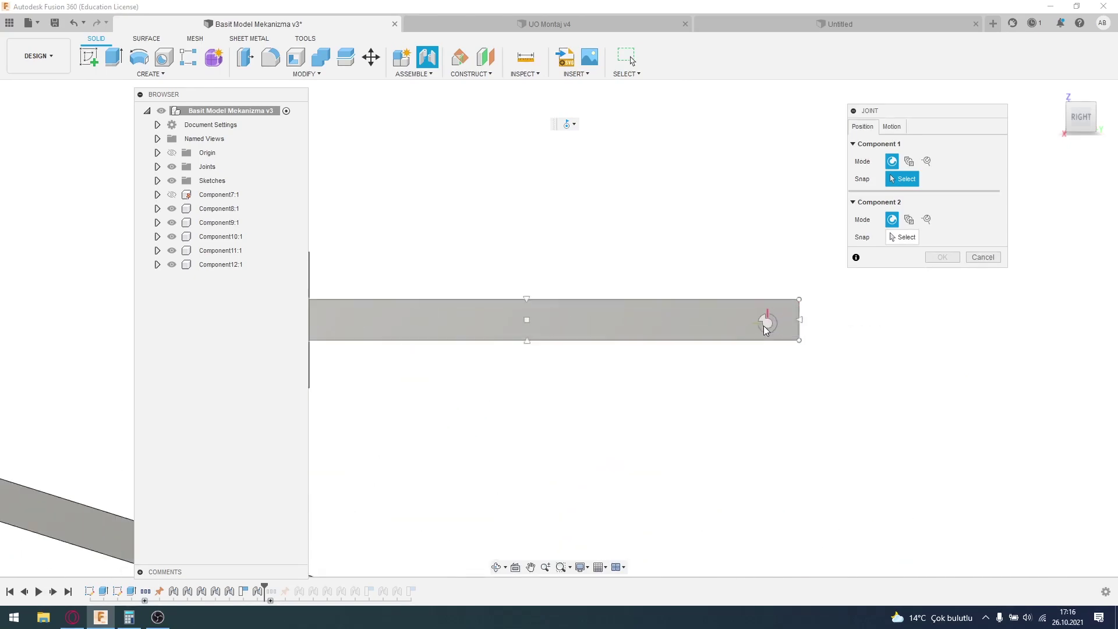
{"action": "left_click", "coordinate": [793, 325]}
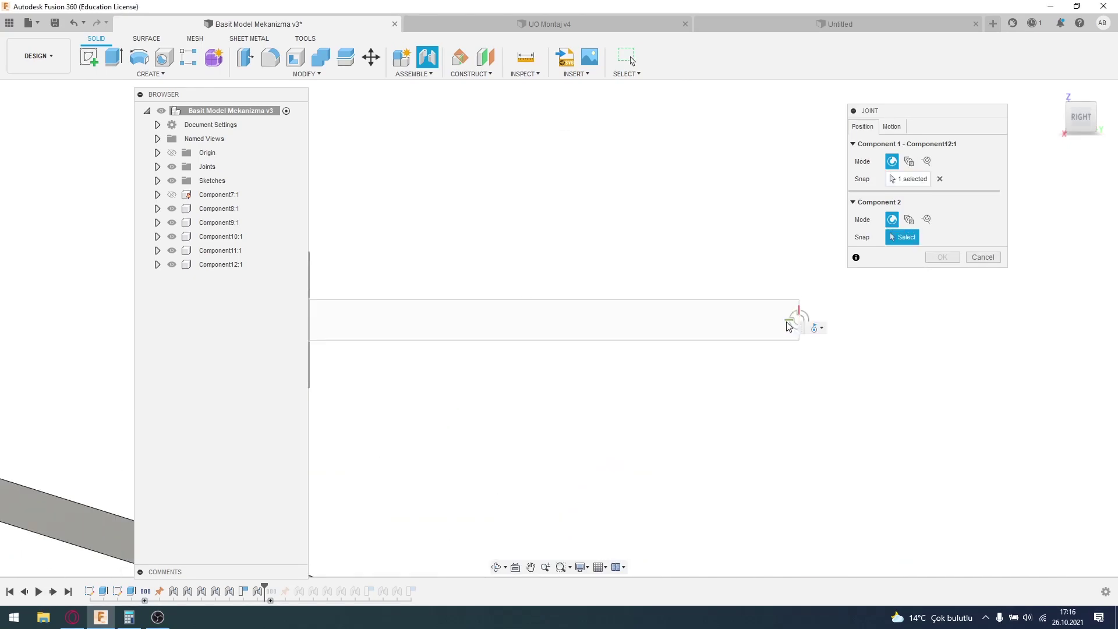
{"action": "scroll", "coordinate": [796, 389], "scroll_direction": "down", "scroll_amount": 3}
{"action": "scroll", "coordinate": [813, 386], "scroll_direction": "down", "scroll_amount": 2}
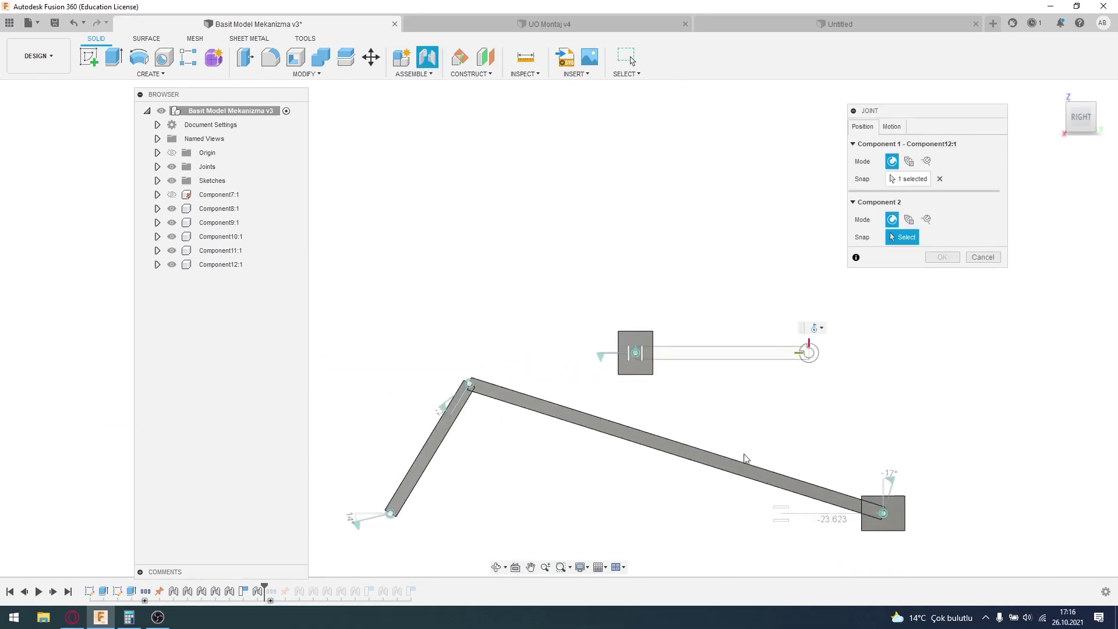
{"action": "scroll", "coordinate": [693, 457], "scroll_direction": "up", "scroll_amount": 2}
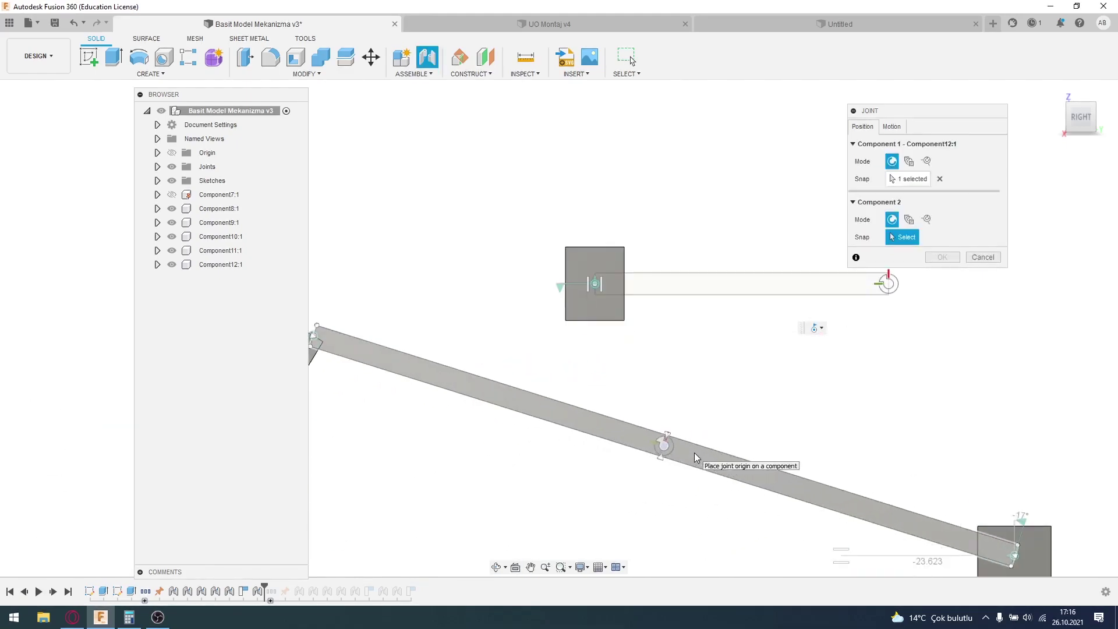
{"action": "scroll", "coordinate": [677, 458], "scroll_direction": "up", "scroll_amount": 2}
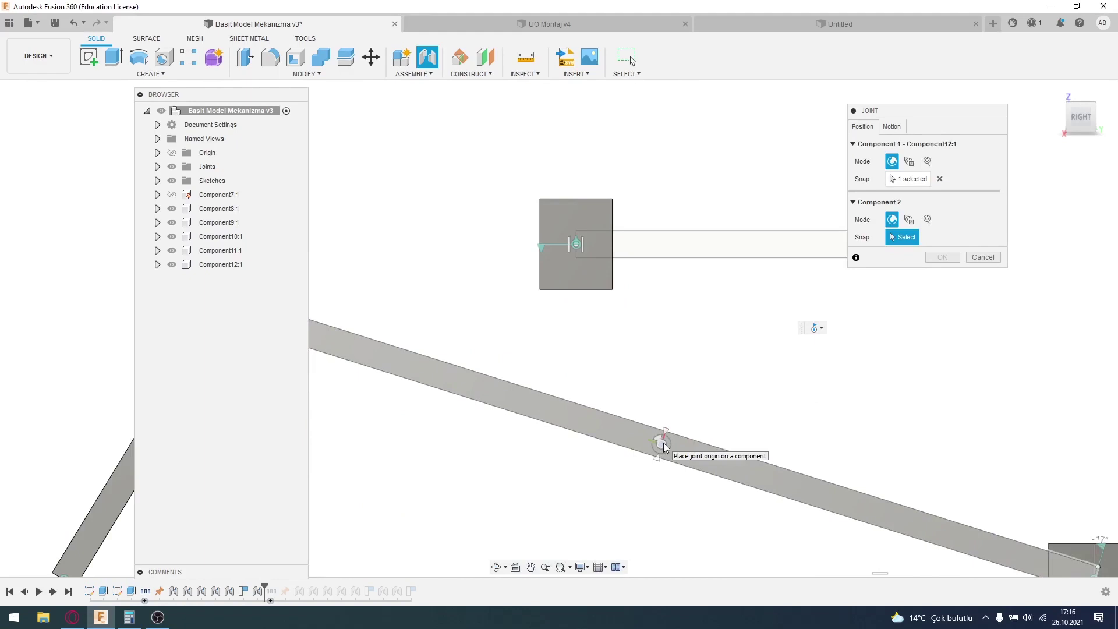
{"action": "left_click", "coordinate": [664, 446]}
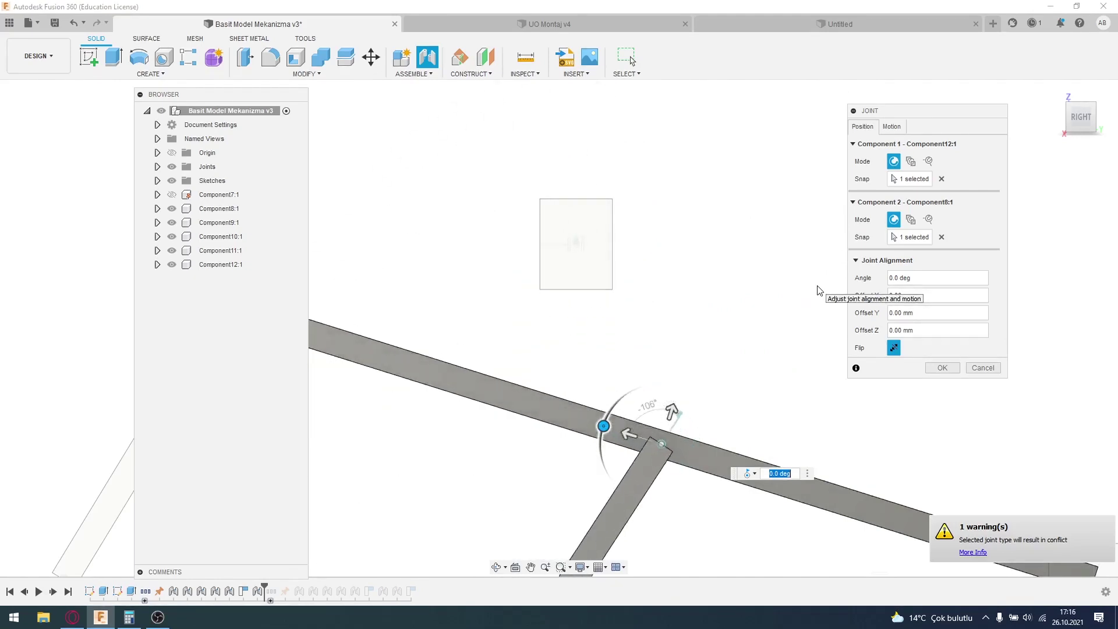
{"action": "left_click", "coordinate": [895, 350]}
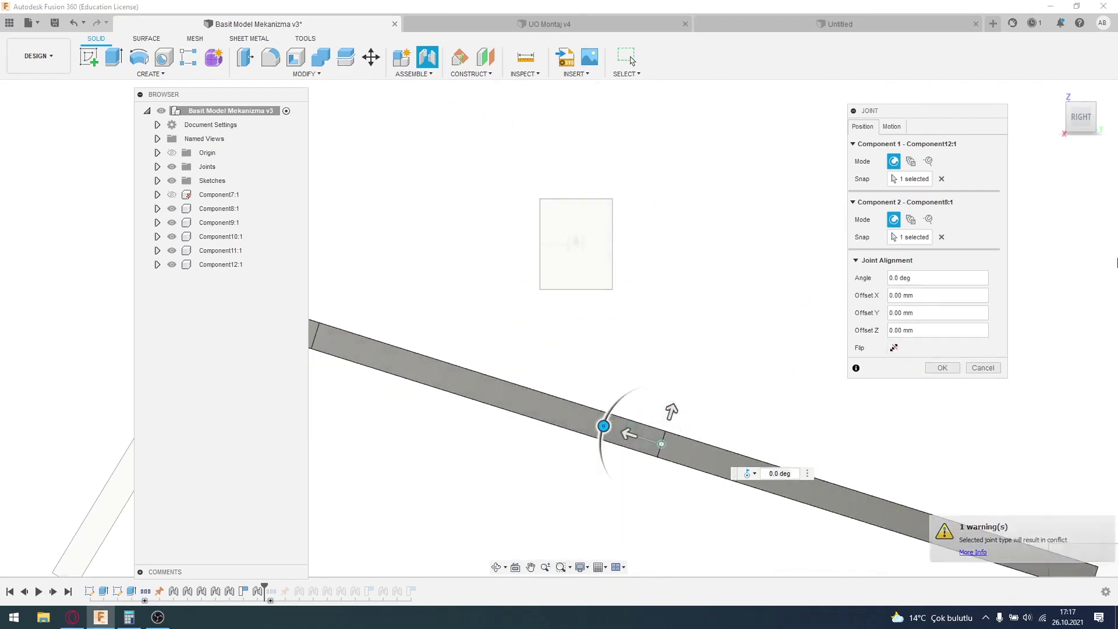
{"action": "left_click", "coordinate": [942, 368]}
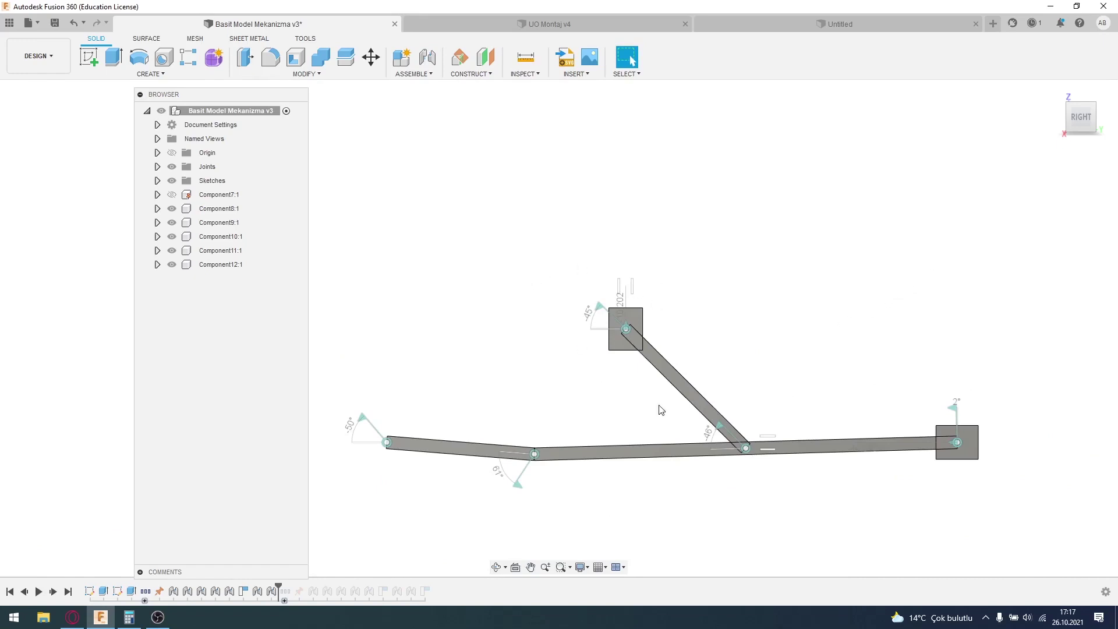
- Pan the view and undo the Component12:1–Component8:1 joint
{"action": "middle_click_drag", "start_coordinate": [661, 406], "coordinate": [630, 397]}
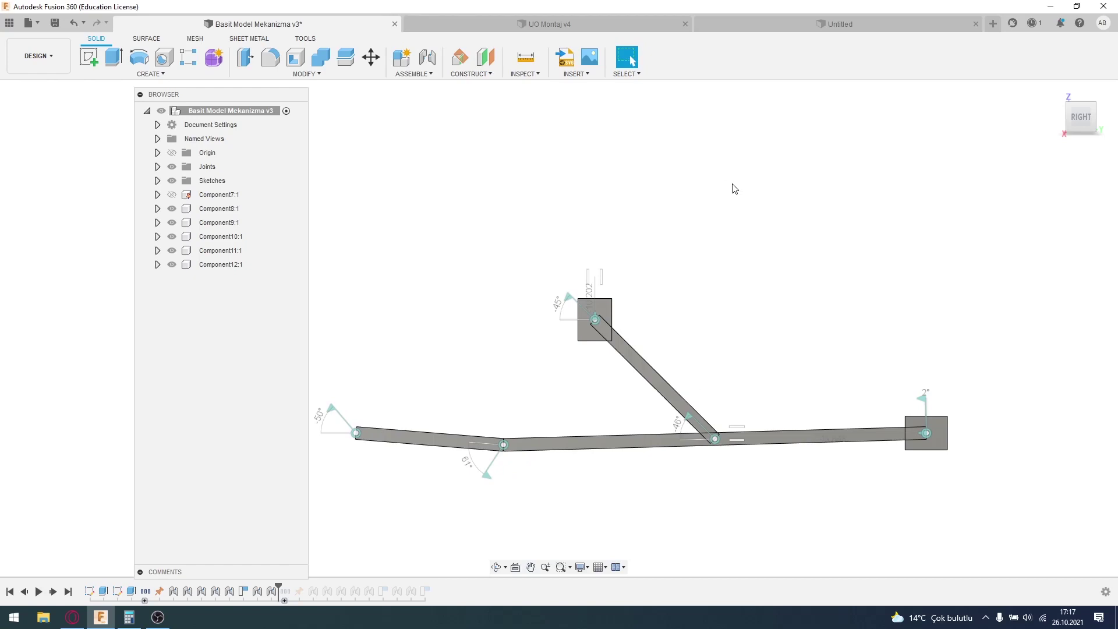
{"action": "key", "text": "ctrl+z"}
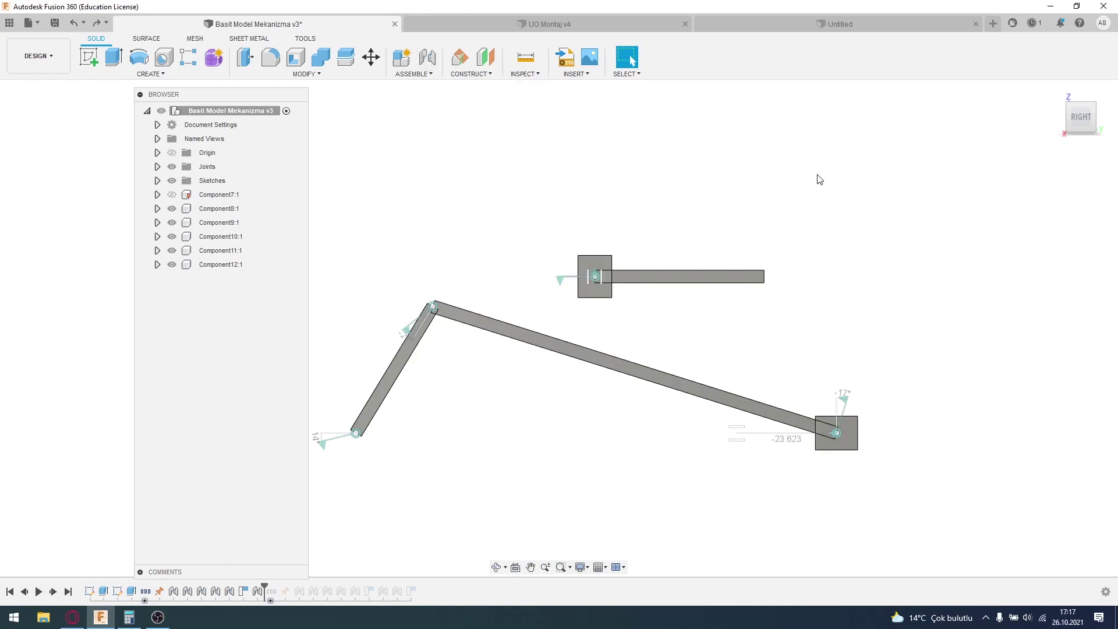
- Select the short bar's right end as the new joint's origin, clearing and re-picking it
{"action": "key", "text": "j"}
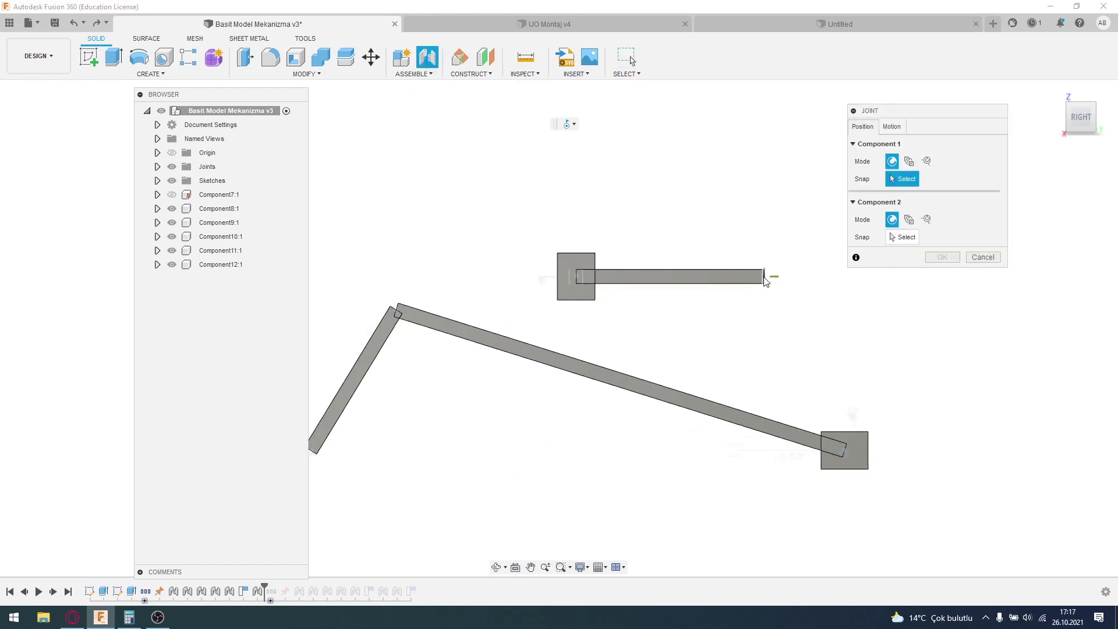
{"action": "scroll", "coordinate": [761, 288], "scroll_direction": "up", "scroll_amount": 2}
{"action": "scroll", "coordinate": [760, 291], "scroll_direction": "up", "scroll_amount": 3}
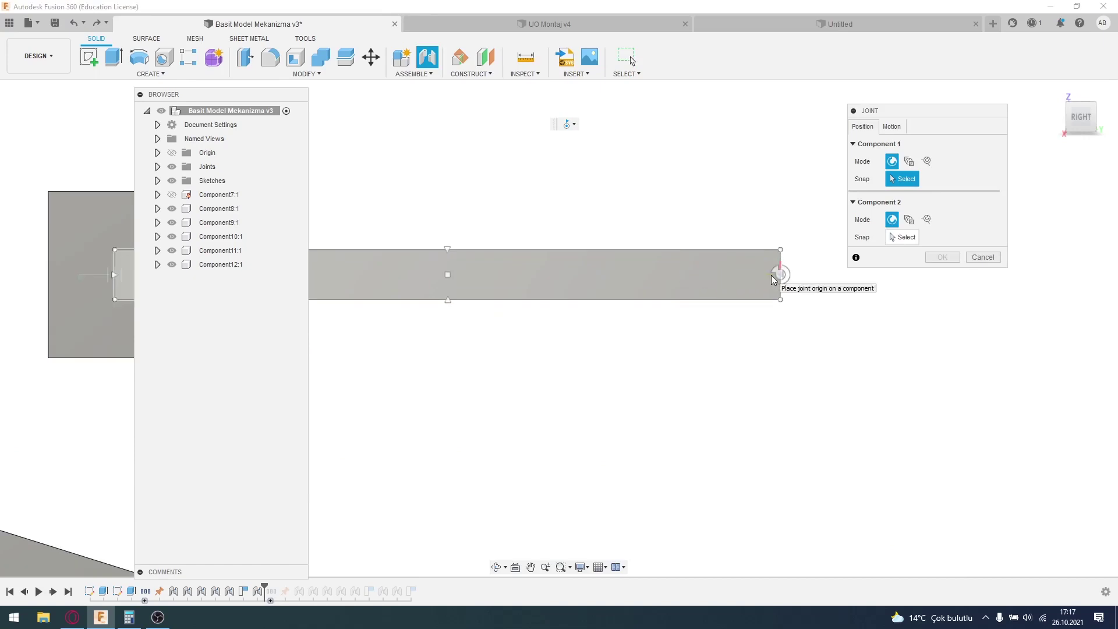
{"action": "left_click", "coordinate": [772, 279]}
{"action": "scroll", "coordinate": [770, 286], "scroll_direction": "down", "scroll_amount": 2}
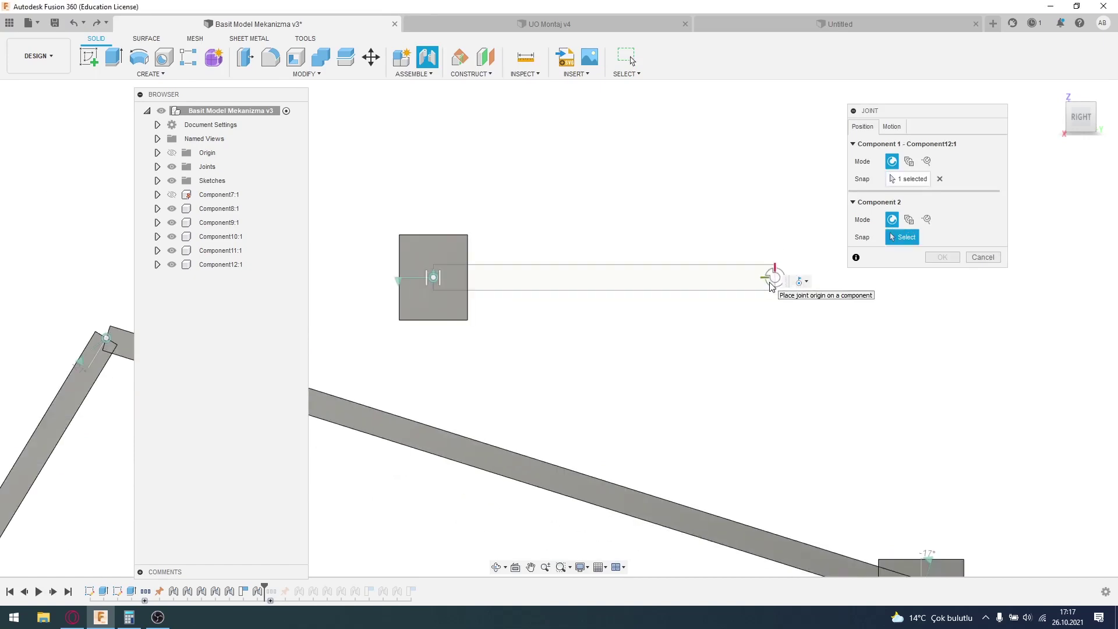
{"action": "scroll", "coordinate": [770, 285], "scroll_direction": "down", "scroll_amount": 1}
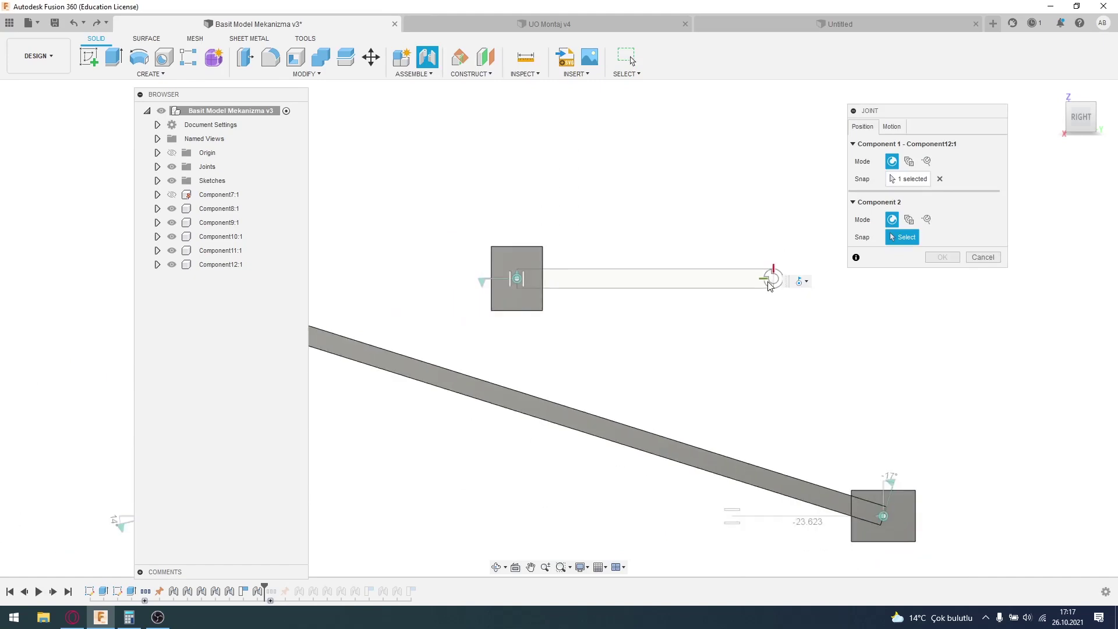
{"action": "left_click", "coordinate": [941, 180]}
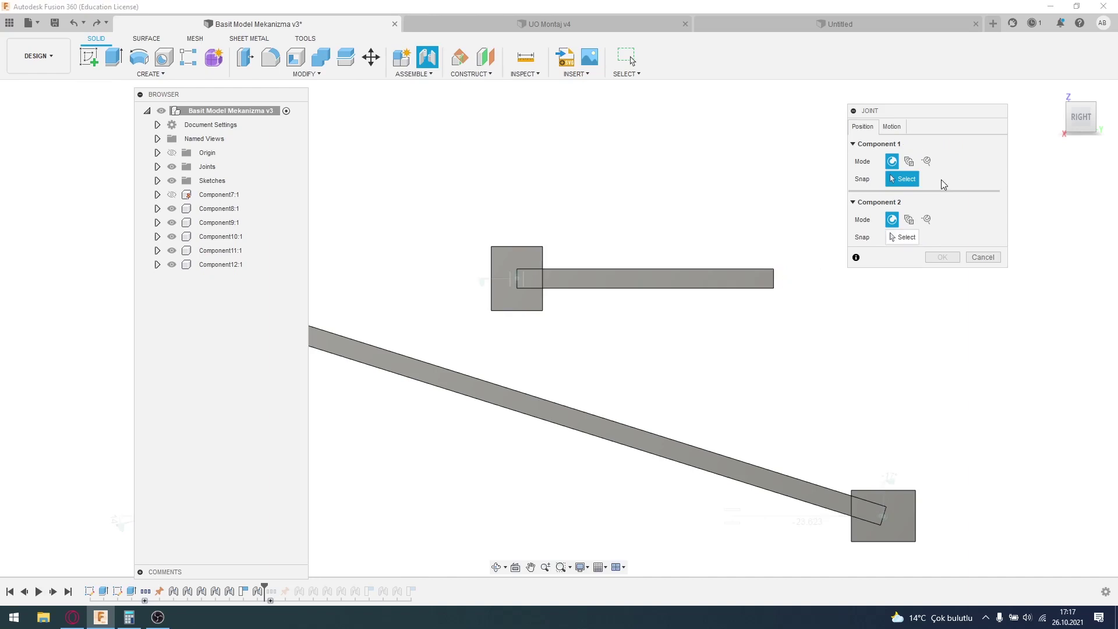
{"action": "scroll", "coordinate": [771, 282], "scroll_direction": "up", "scroll_amount": 3}
{"action": "left_click", "coordinate": [772, 282]}
- Attach it to the long link's midpoint and create the joint at 0.0 deg
{"action": "scroll", "coordinate": [771, 282], "scroll_direction": "down", "scroll_amount": 3}
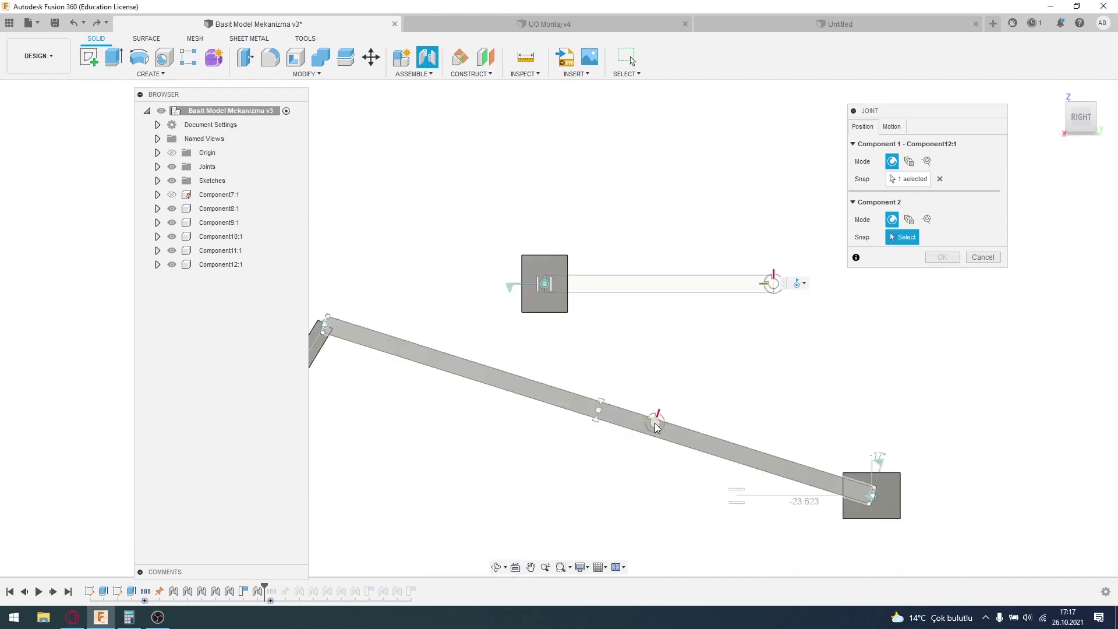
{"action": "middle_click_drag", "start_coordinate": [631, 423], "coordinate": [677, 419]}
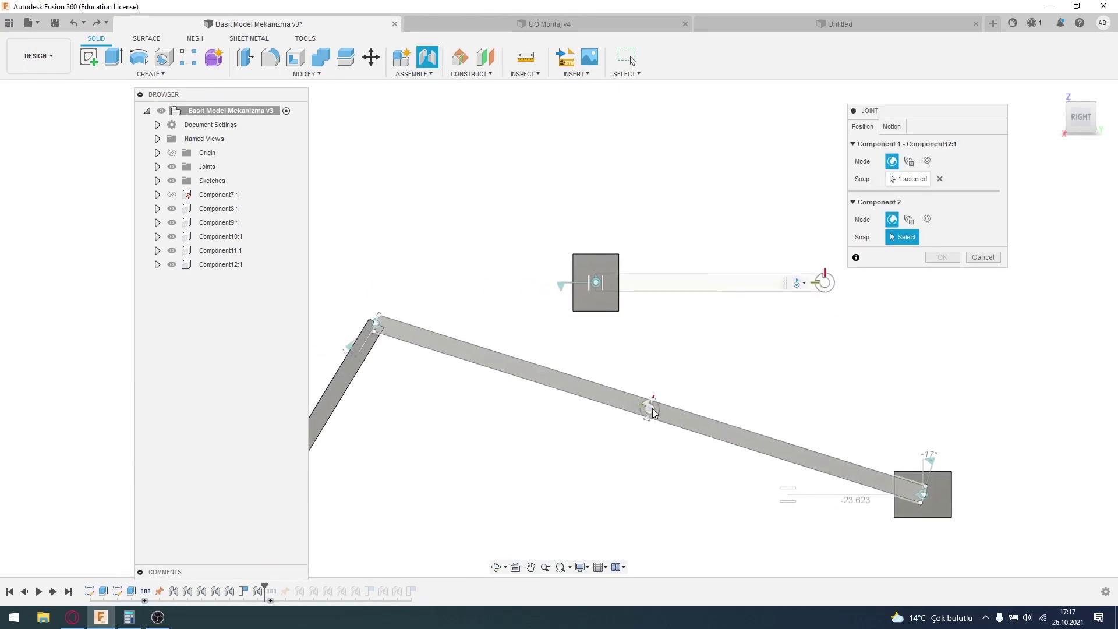
{"action": "scroll", "coordinate": [652, 414], "scroll_direction": "up", "scroll_amount": 3}
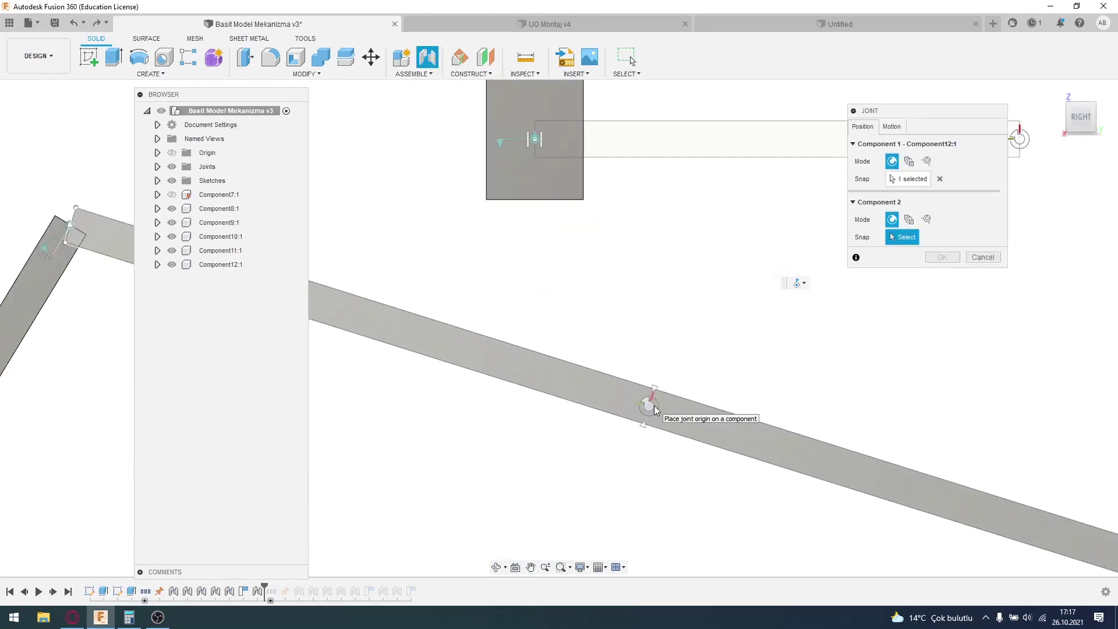
{"action": "left_click", "coordinate": [652, 409]}
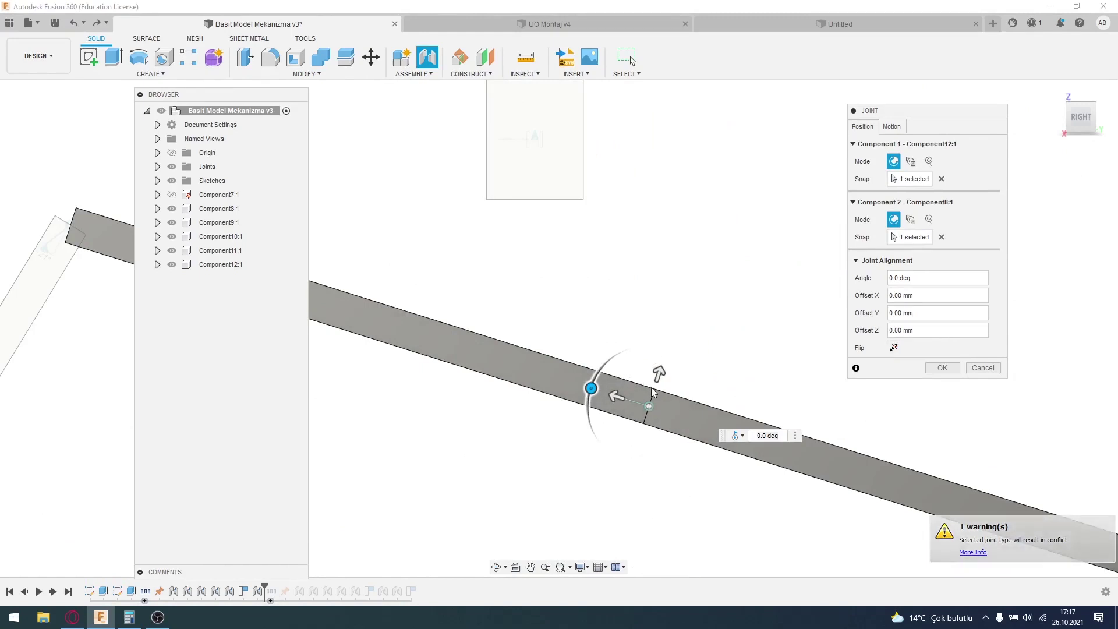
{"action": "left_click", "coordinate": [943, 368]}
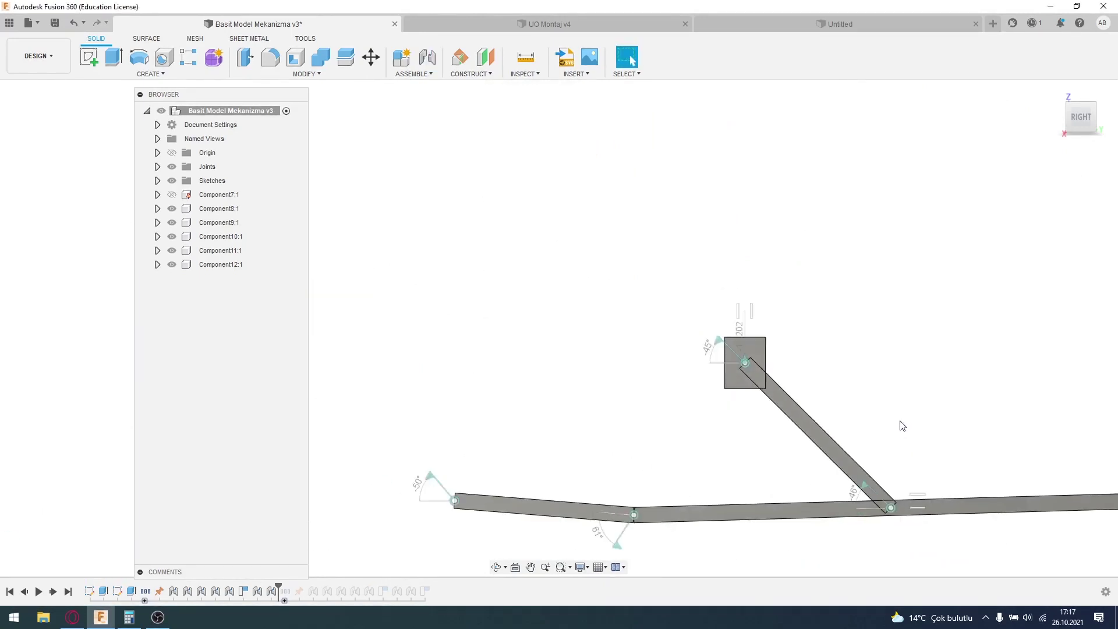
{"action": "scroll", "coordinate": [794, 419], "scroll_direction": "down", "scroll_amount": 3}
{"action": "middle_click_drag", "start_coordinate": [824, 417], "coordinate": [774, 367]}
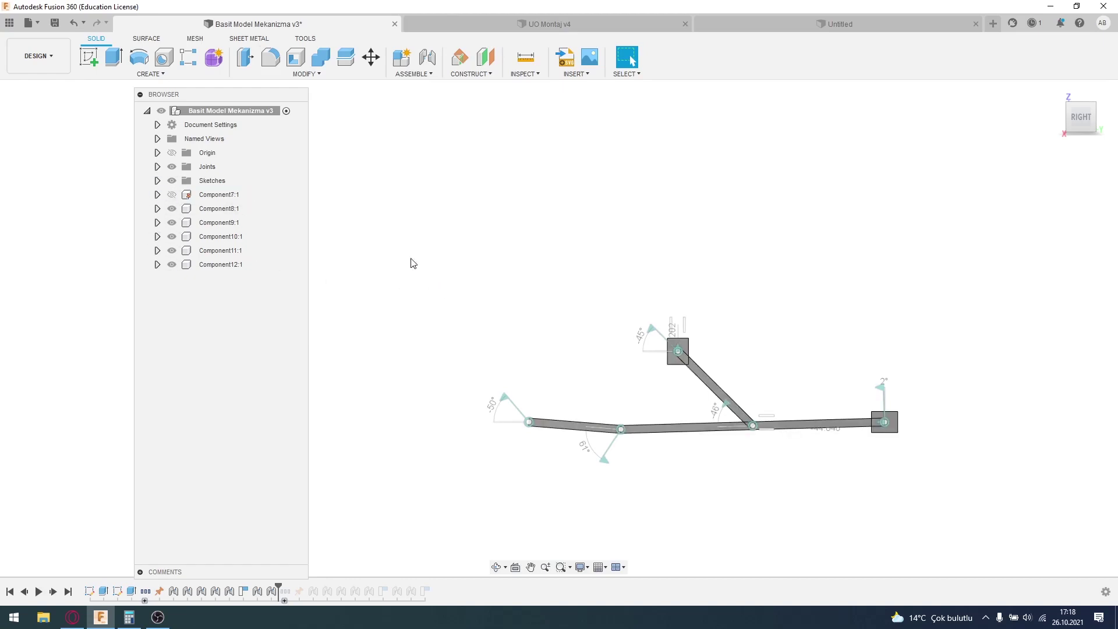
- Show the hidden Component7:1 base plate and zoom in on the plate and linkage
{"action": "left_click", "coordinate": [170, 197]}
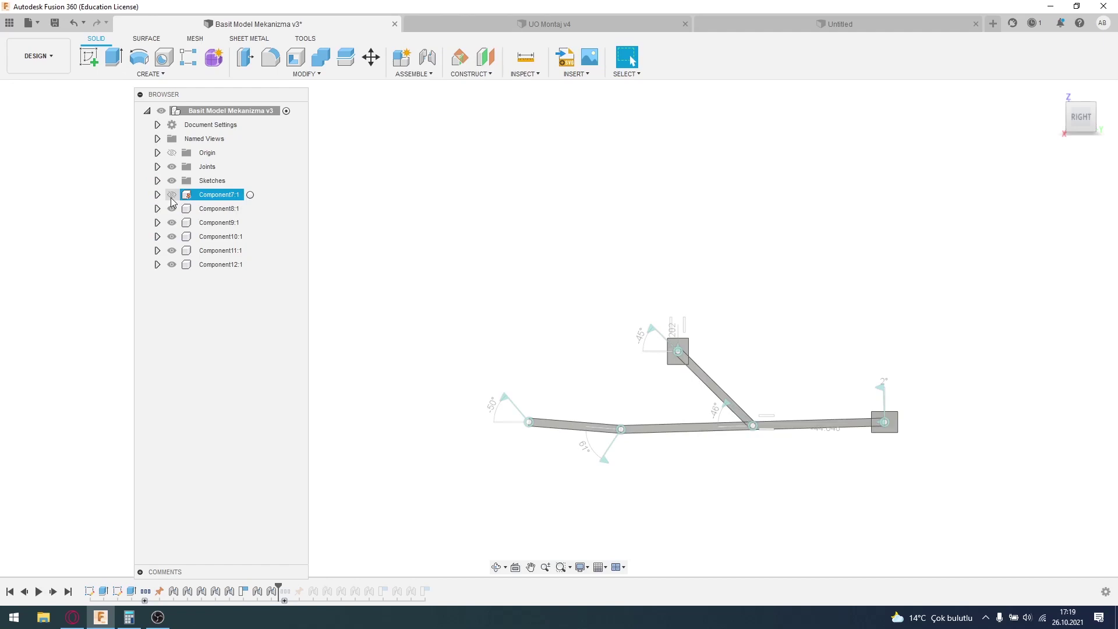
{"action": "left_click", "coordinate": [171, 195]}
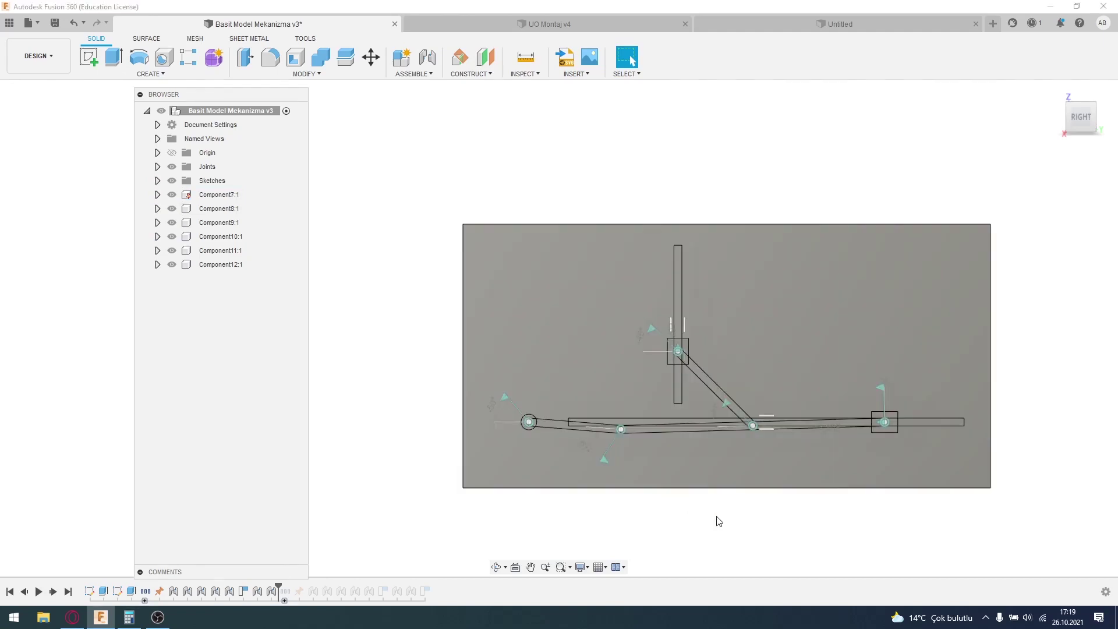
{"action": "middle_click_drag", "start_coordinate": [719, 519], "coordinate": [687, 514]}
{"action": "scroll", "coordinate": [651, 467], "scroll_direction": "up", "scroll_amount": 3}
{"action": "scroll", "coordinate": [651, 465], "scroll_direction": "up", "scroll_amount": 1}
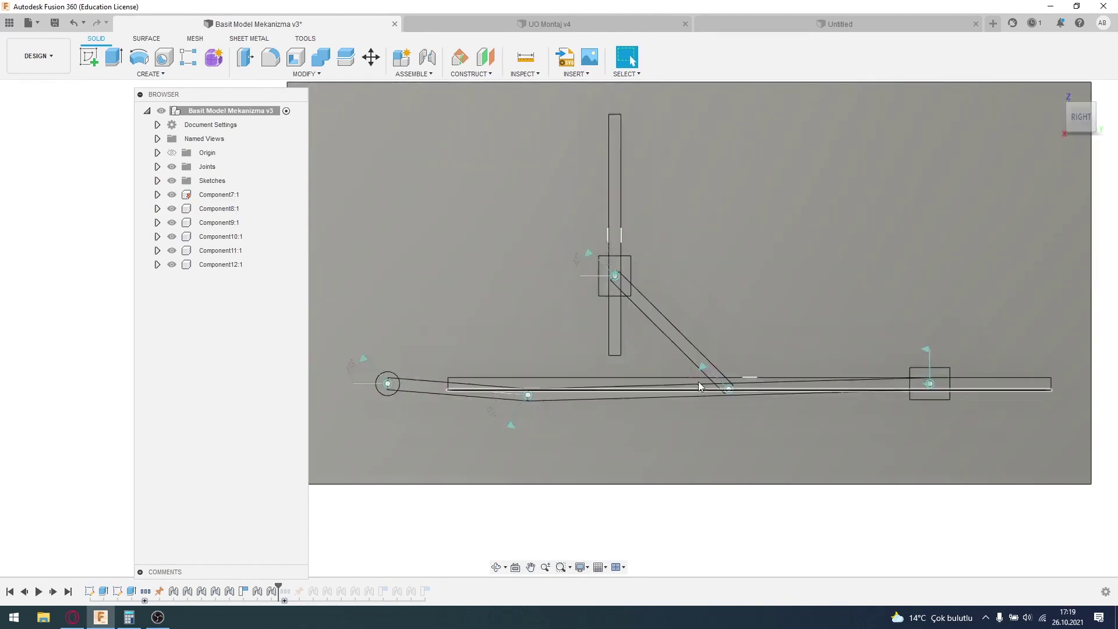
- Drag the diagonal link so the linkage moves into a new pose with the crank raised
{"action": "left_click", "coordinate": [678, 343]}
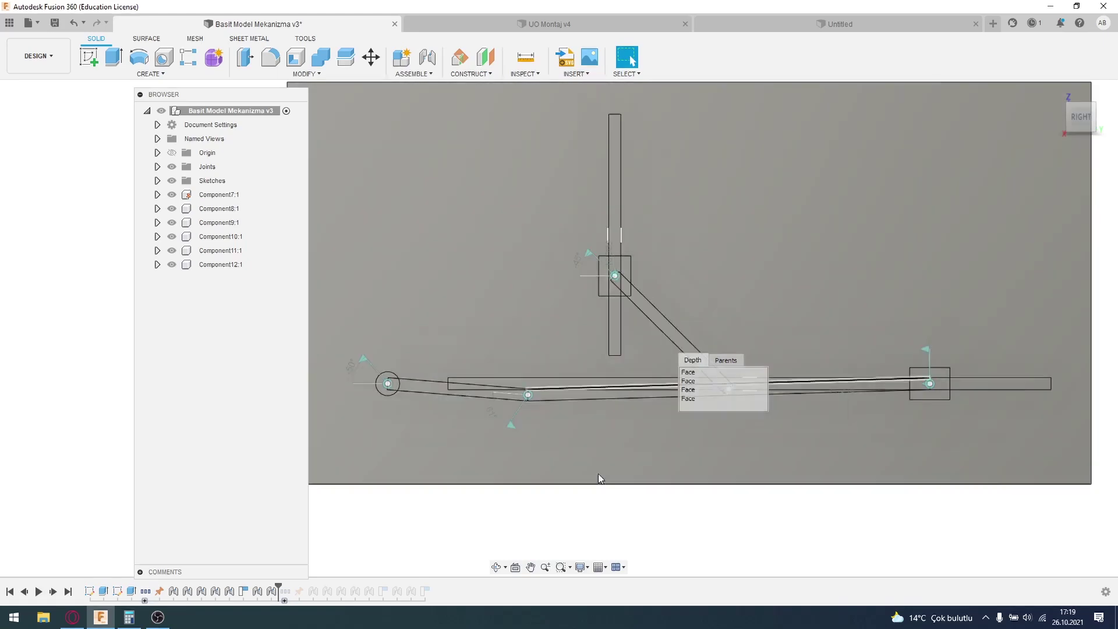
{"action": "left_click", "coordinate": [598, 474]}
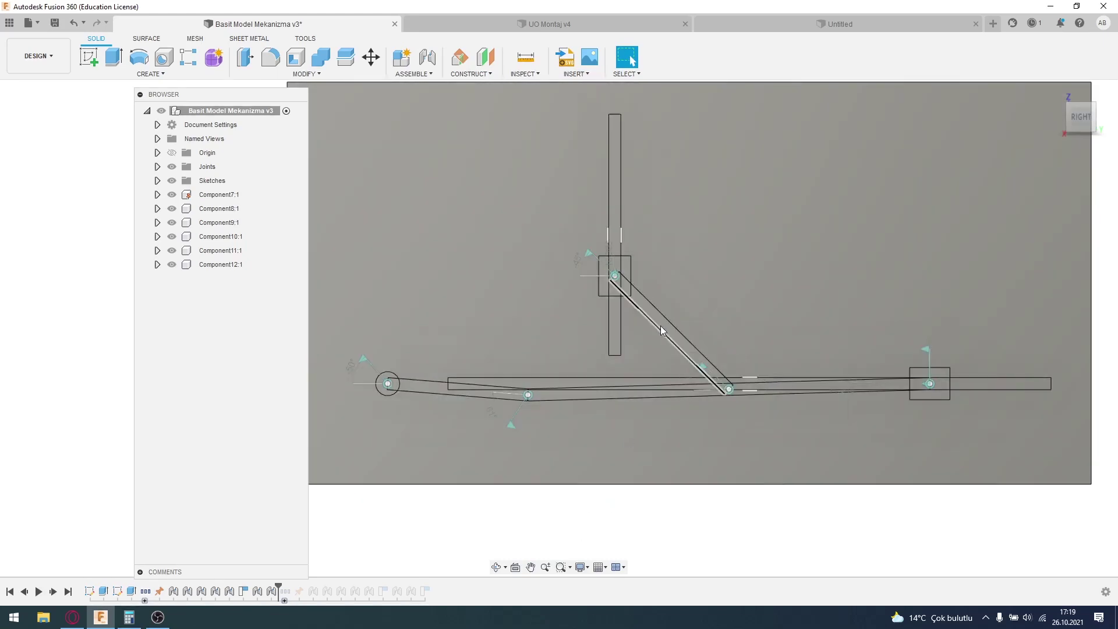
{"action": "mouse_move", "coordinate": [662, 331]}
{"action": "left_mouse_down"}
{"action": "mouse_move", "coordinate": [645, 246]}
{"action": "mouse_move", "coordinate": [788, 328]}
{"action": "mouse_move", "coordinate": [640, 421]}
{"action": "mouse_move", "coordinate": [443, 326]}
{"action": "mouse_move", "coordinate": [473, 348]}
{"action": "mouse_move", "coordinate": [449, 304]}
{"action": "mouse_move", "coordinate": [534, 385]}
{"action": "mouse_move", "coordinate": [512, 511]}
{"action": "mouse_move", "coordinate": [586, 358]}
{"action": "mouse_move", "coordinate": [532, 237]}
{"action": "mouse_move", "coordinate": [592, 503]}
{"action": "mouse_move", "coordinate": [602, 487]}
{"action": "mouse_move", "coordinate": [544, 159]}
{"action": "mouse_move", "coordinate": [594, 190]}
{"action": "mouse_move", "coordinate": [655, 494]}
{"action": "mouse_move", "coordinate": [606, 542]}
{"action": "mouse_move", "coordinate": [577, 302]}
{"action": "mouse_move", "coordinate": [540, 202]}
{"action": "mouse_move", "coordinate": [775, 471]}
{"action": "mouse_move", "coordinate": [728, 475]}
{"action": "mouse_move", "coordinate": [499, 155]}
{"action": "mouse_move", "coordinate": [645, 463]}
{"action": "mouse_move", "coordinate": [598, 558]}
{"action": "mouse_move", "coordinate": [436, 218]}
{"action": "mouse_move", "coordinate": [677, 490]}
{"action": "mouse_move", "coordinate": [460, 499]}
{"action": "mouse_move", "coordinate": [463, 269]}
{"action": "mouse_move", "coordinate": [513, 402]}
{"action": "mouse_move", "coordinate": [483, 483]}
{"action": "mouse_move", "coordinate": [534, 249]}
{"action": "mouse_move", "coordinate": [732, 434]}
{"action": "mouse_move", "coordinate": [610, 534]}
{"action": "mouse_move", "coordinate": [509, 251]}
{"action": "mouse_move", "coordinate": [793, 317]}
{"action": "mouse_move", "coordinate": [544, 512]}
{"action": "mouse_move", "coordinate": [672, 301]}
{"action": "mouse_move", "coordinate": [522, 273]}
{"action": "mouse_move", "coordinate": [562, 274]}
{"action": "left_mouse_up"}
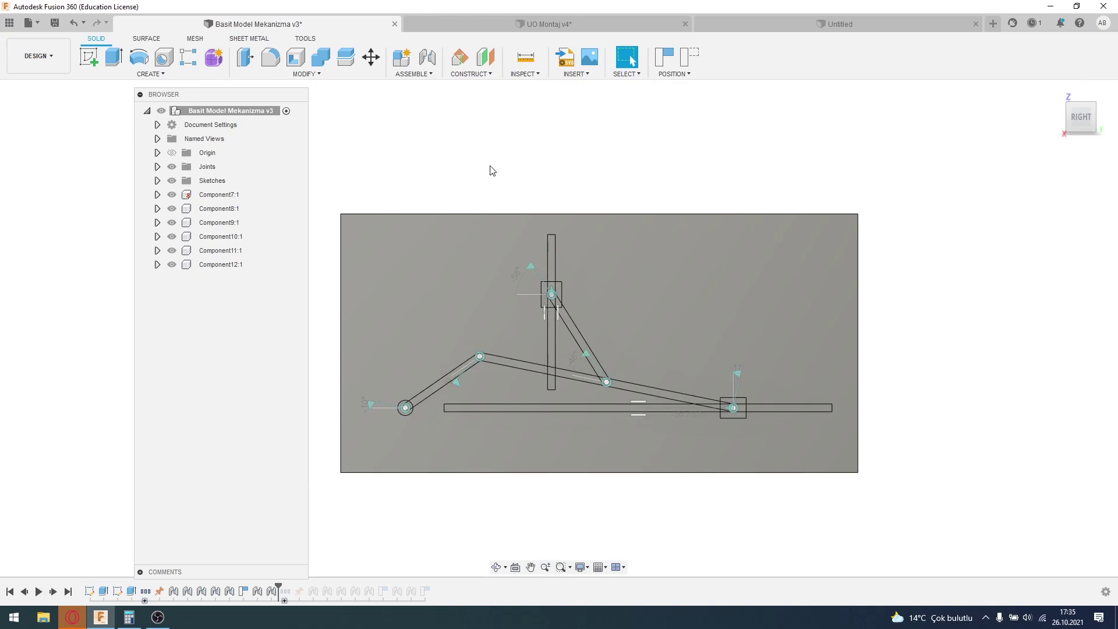
{"action": "left_click", "coordinate": [70, 617]}
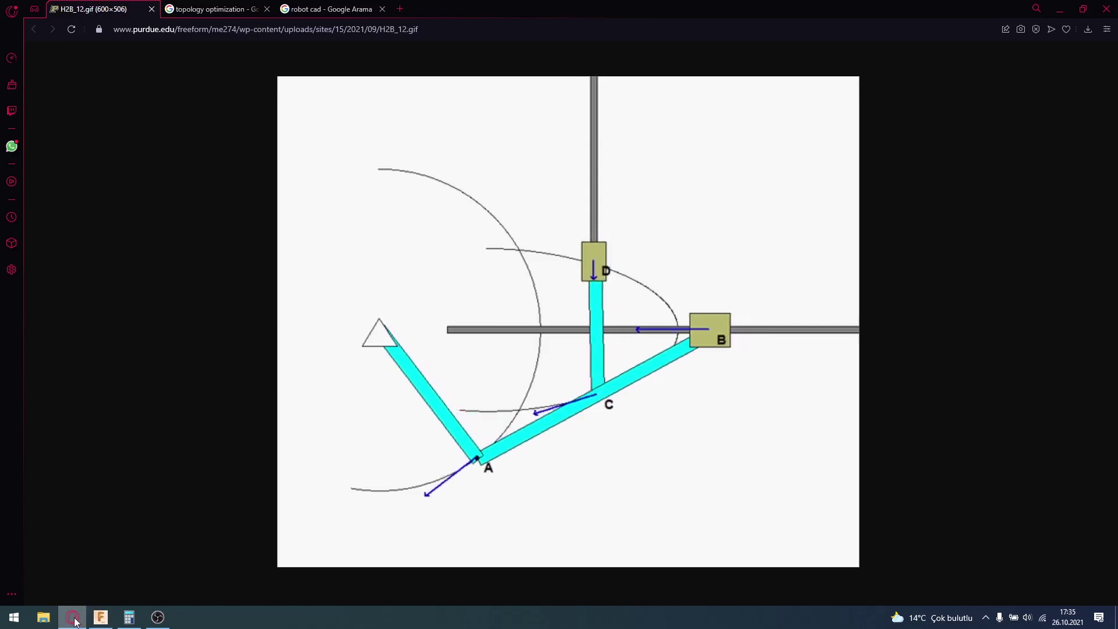
{"action": "left_click", "coordinate": [100, 617]}
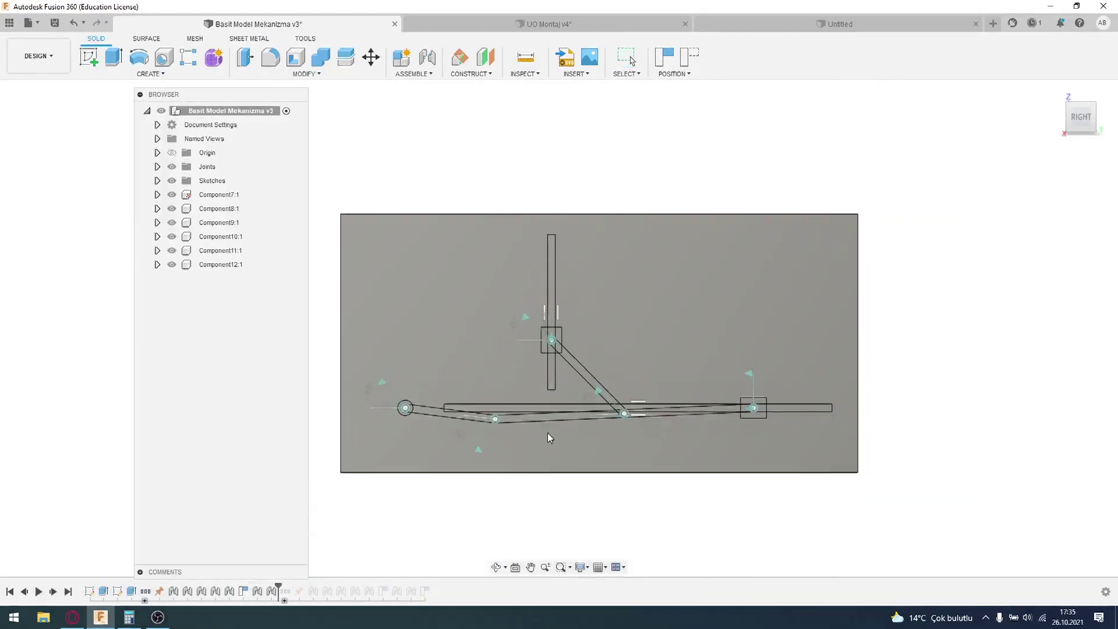
{"action": "left_click", "coordinate": [72, 617]}
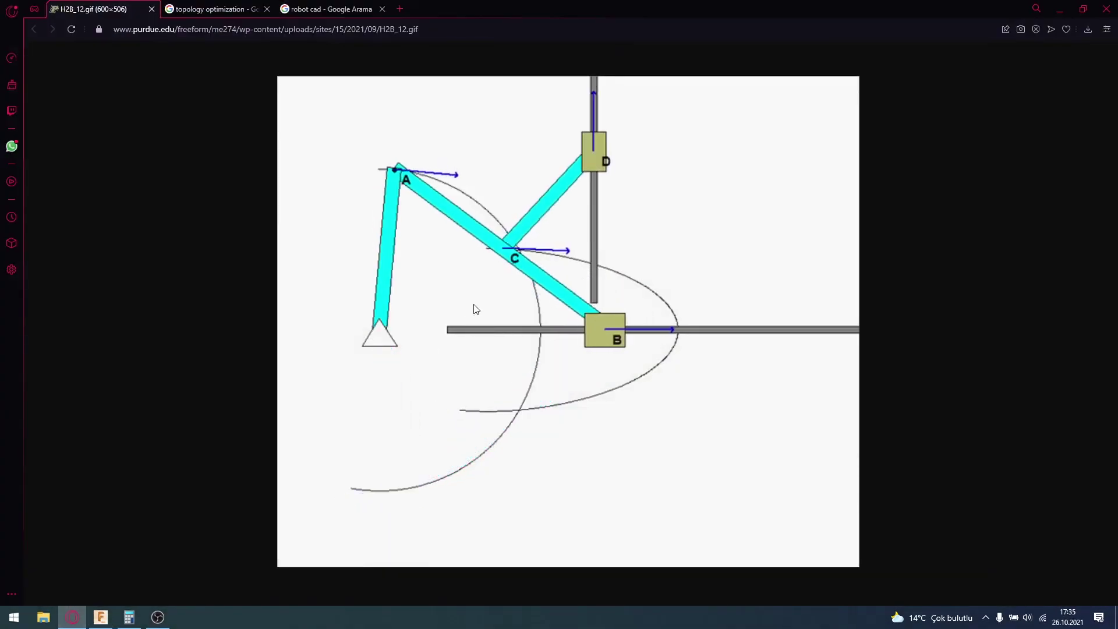
{"action": "left_click", "coordinate": [101, 617]}
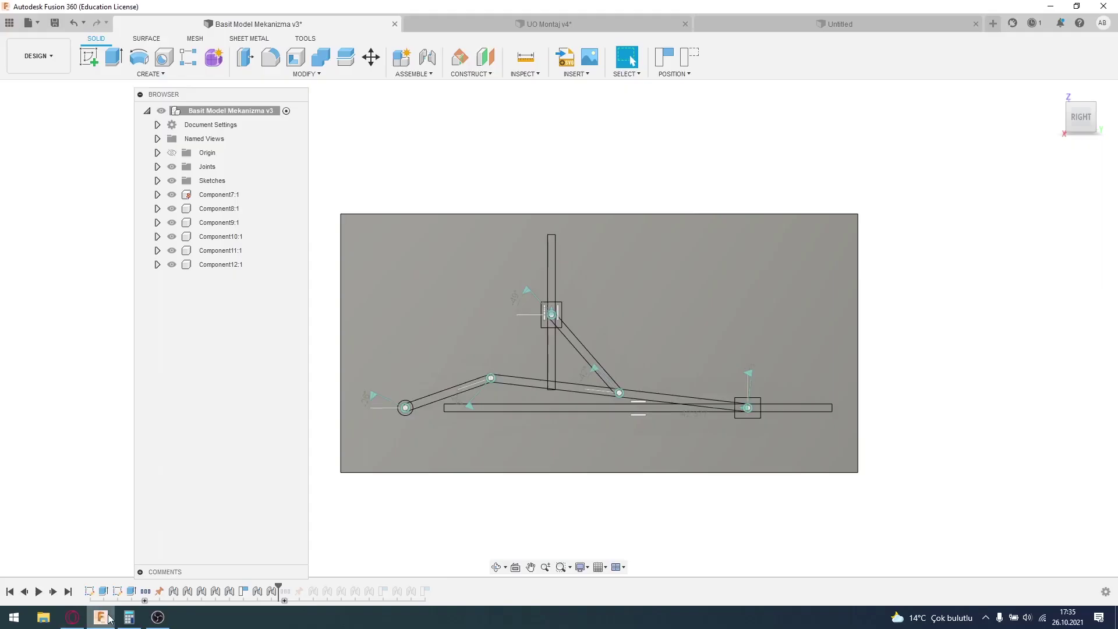
- Swing the crank arm through several angles while orbiting and zooming to inspect the joints
{"action": "mouse_move", "coordinate": [507, 382]}
{"action": "left_mouse_down"}
{"action": "mouse_move", "coordinate": [528, 237]}
{"action": "mouse_move", "coordinate": [886, 263]}
{"action": "left_mouse_up"}
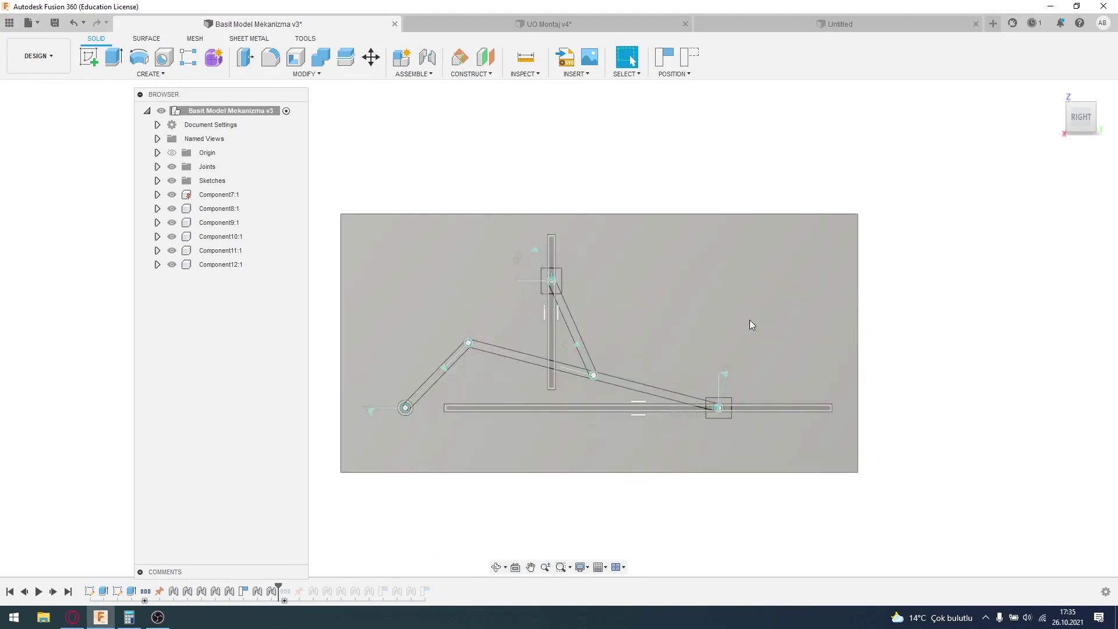
{"action": "mouse_move", "coordinate": [582, 513]}
{"action": "middle_mouse_down", "text": "shift"}
{"action": "mouse_move", "coordinate": [607, 498]}
{"action": "mouse_move", "coordinate": [565, 428]}
{"action": "middle_mouse_up", "text": "shift"}
{"action": "scroll", "coordinate": [533, 415], "scroll_direction": "up", "scroll_amount": 5}
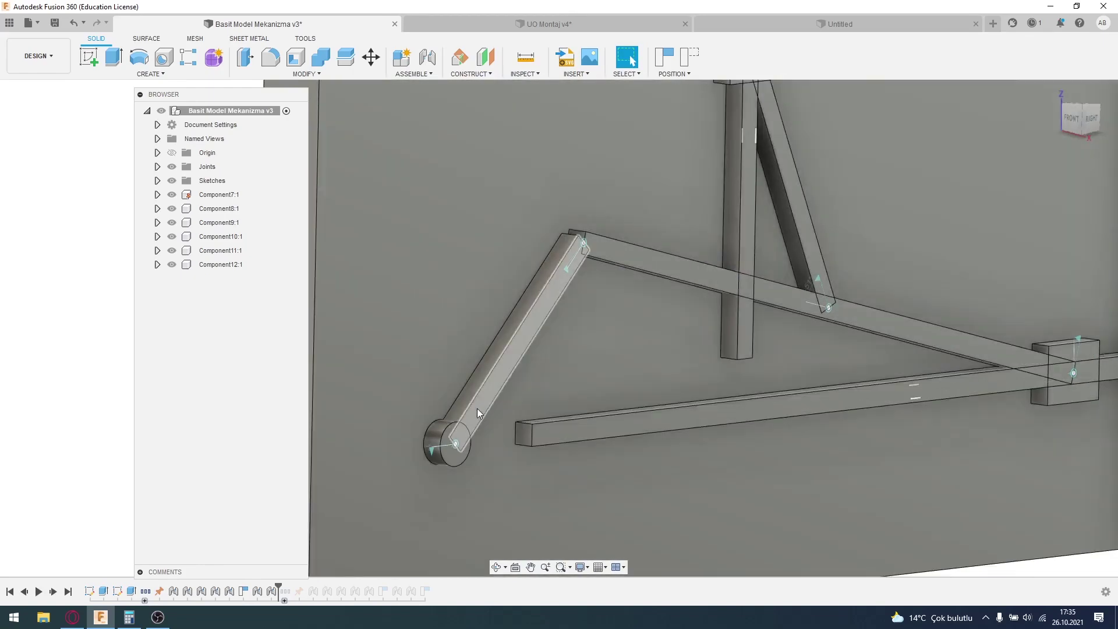
{"action": "mouse_move", "coordinate": [477, 408]}
{"action": "left_mouse_down"}
{"action": "mouse_move", "coordinate": [514, 438]}
{"action": "mouse_move", "coordinate": [508, 381]}
{"action": "left_mouse_up"}
{"action": "scroll", "coordinate": [456, 445], "scroll_direction": "up", "scroll_amount": 5}
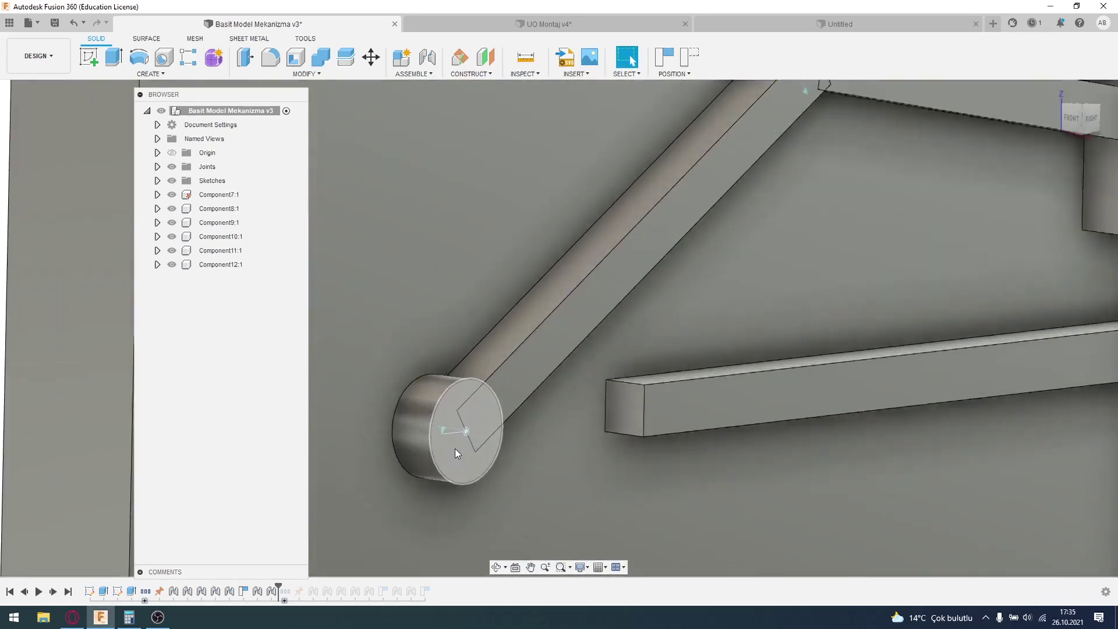
{"action": "mouse_move", "coordinate": [456, 449]}
{"action": "left_mouse_down"}
{"action": "mouse_move", "coordinate": [552, 350]}
{"action": "mouse_move", "coordinate": [590, 385]}
{"action": "left_mouse_up"}
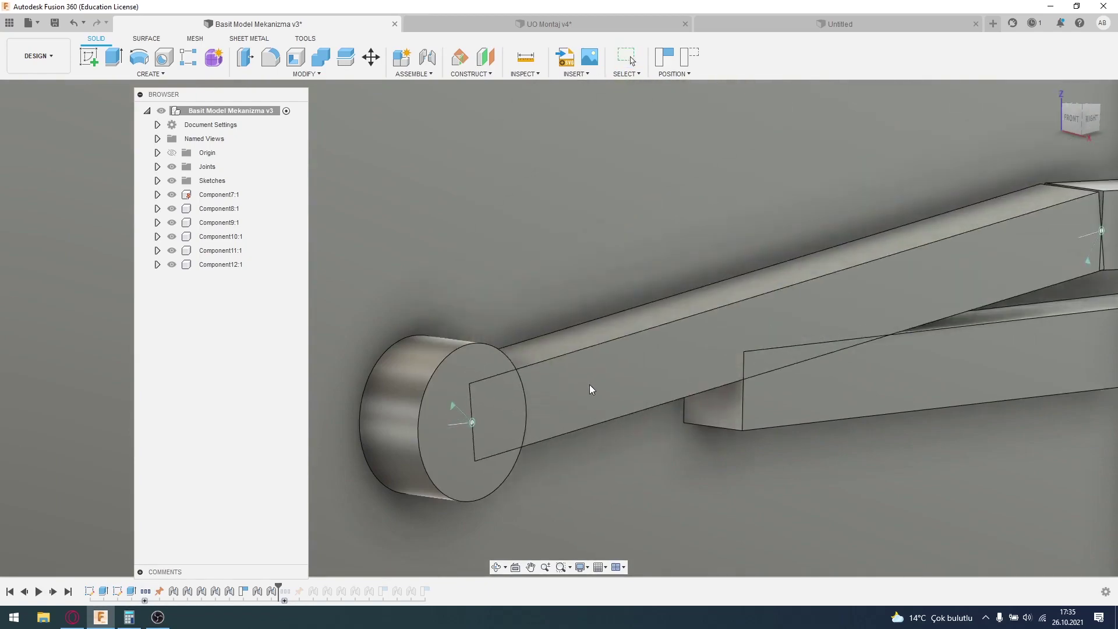
{"action": "scroll", "coordinate": [590, 385], "scroll_direction": "down", "scroll_amount": 5}
{"action": "scroll", "coordinate": [731, 357], "scroll_direction": "up", "scroll_amount": 4}
{"action": "scroll", "coordinate": [672, 320], "scroll_direction": "up", "scroll_amount": 3}
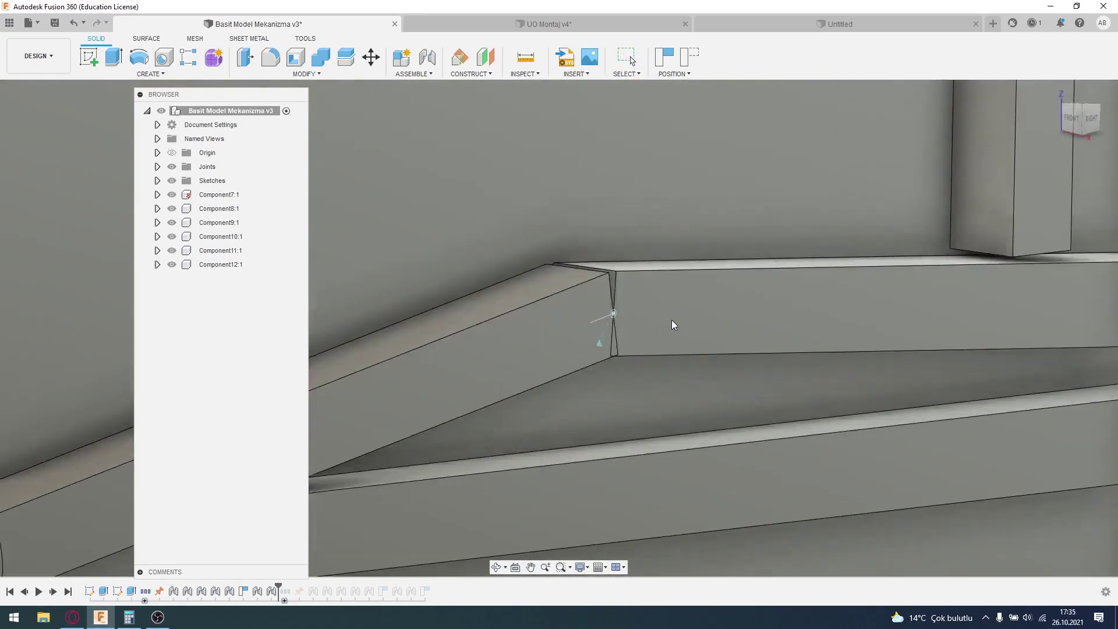
- Pull the coupler–slider joint downward and check the Component10:1 slider block
{"action": "mouse_move", "coordinate": [672, 320]}
{"action": "left_mouse_down"}
{"action": "mouse_move", "coordinate": [518, 184]}
{"action": "mouse_move", "coordinate": [634, 319]}
{"action": "mouse_move", "coordinate": [684, 424]}
{"action": "mouse_move", "coordinate": [672, 366]}
{"action": "mouse_move", "coordinate": [720, 508]}
{"action": "mouse_move", "coordinate": [680, 495]}
{"action": "left_mouse_up"}
{"action": "scroll", "coordinate": [731, 482], "scroll_direction": "down", "scroll_amount": 4}
{"action": "scroll", "coordinate": [627, 504], "scroll_direction": "down", "scroll_amount": 3}
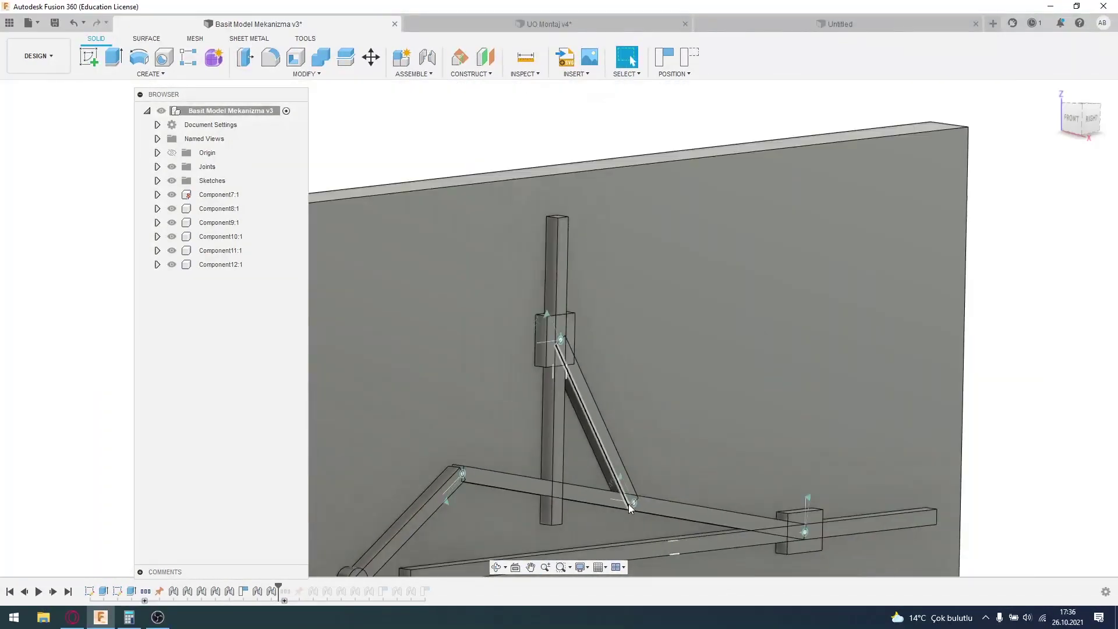
{"action": "scroll", "coordinate": [719, 403], "scroll_direction": "down", "scroll_amount": 3}
{"action": "scroll", "coordinate": [641, 361], "scroll_direction": "up", "scroll_amount": 2}
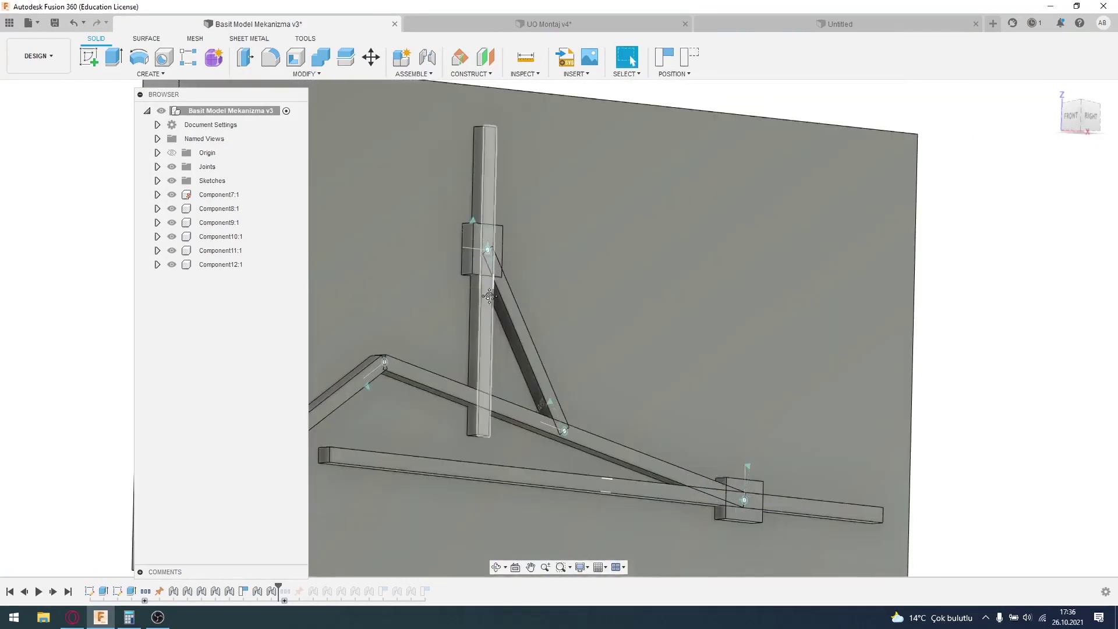
{"action": "scroll", "coordinate": [533, 343], "scroll_direction": "up", "scroll_amount": 3}
{"action": "left_click", "coordinate": [540, 344]}
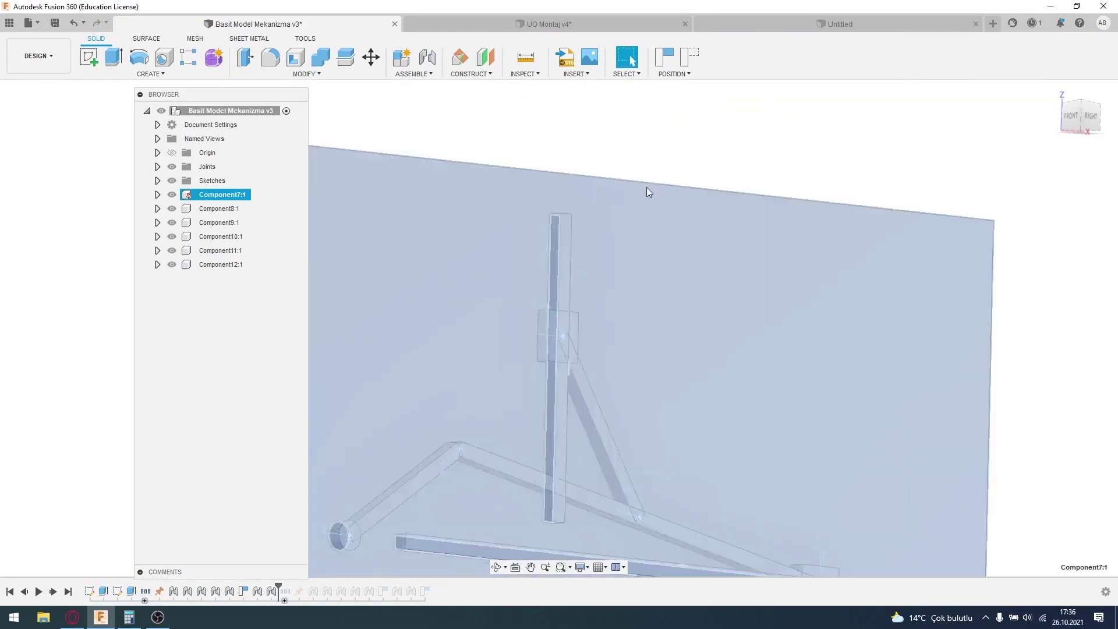
{"action": "left_click", "coordinate": [672, 137]}
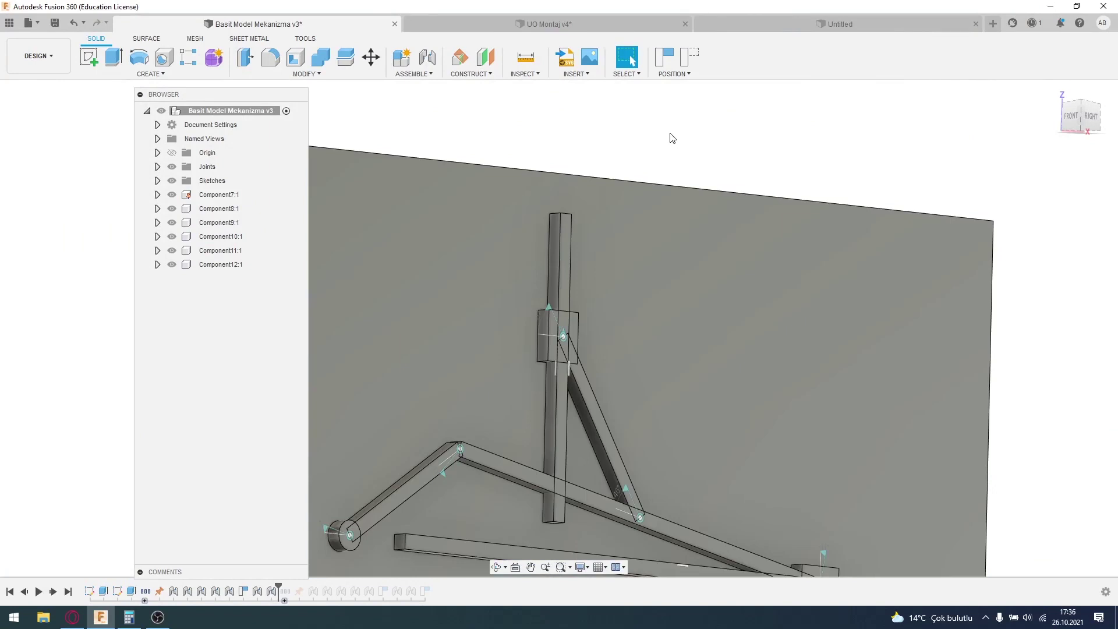
{"action": "scroll", "coordinate": [655, 305], "scroll_direction": "down", "scroll_amount": 5}
- Look straight at the plate's large face, then drag the linkage into its final pose
{"action": "mouse_move", "coordinate": [655, 305]}
{"action": "middle_mouse_down", "text": "shift"}
{"action": "mouse_move", "coordinate": [683, 287]}
{"action": "mouse_move", "coordinate": [687, 340]}
{"action": "mouse_move", "coordinate": [894, 307]}
{"action": "middle_mouse_up", "text": "shift"}
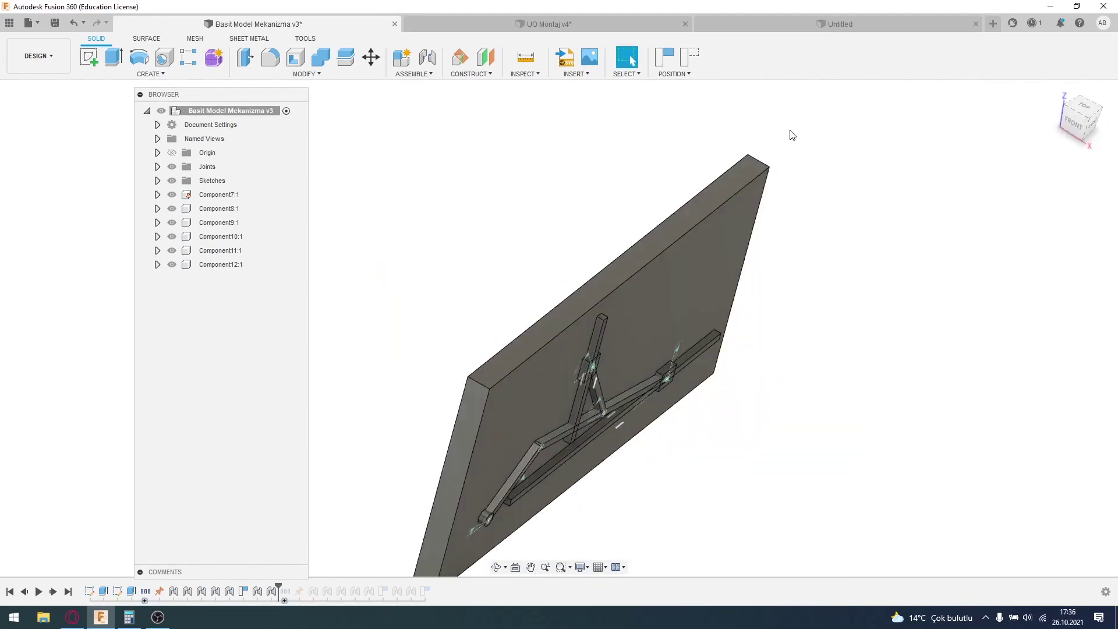
{"action": "middle_click_drag", "start_coordinate": [769, 130], "coordinate": [686, 232], "text": "shift"}
{"action": "left_click", "coordinate": [641, 373]}
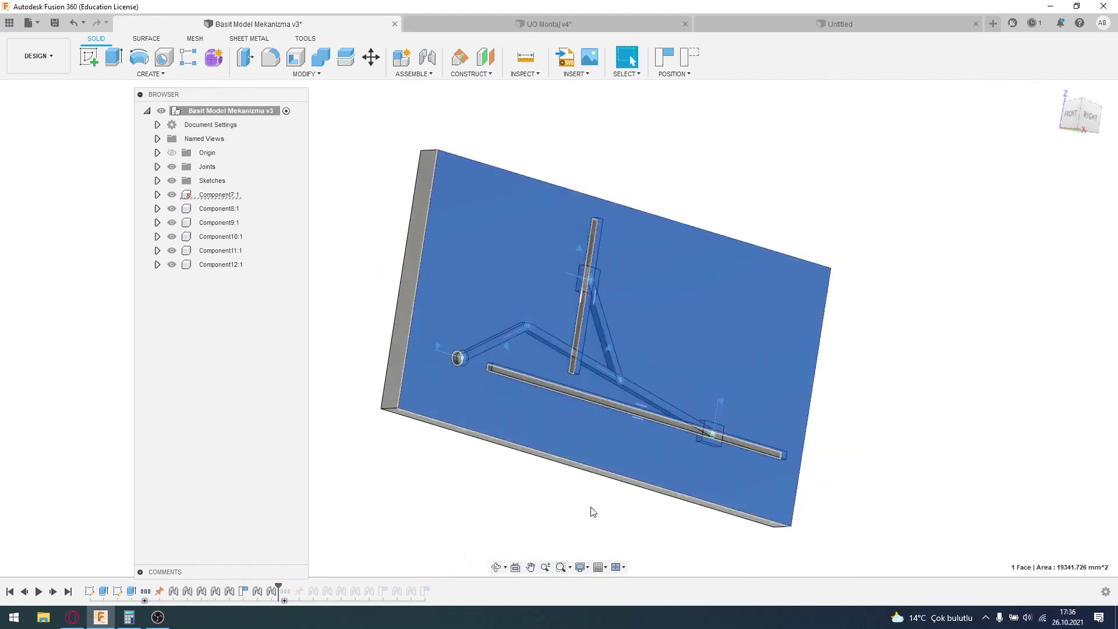
{"action": "left_click", "coordinate": [518, 570]}
{"action": "left_click", "coordinate": [618, 507]}
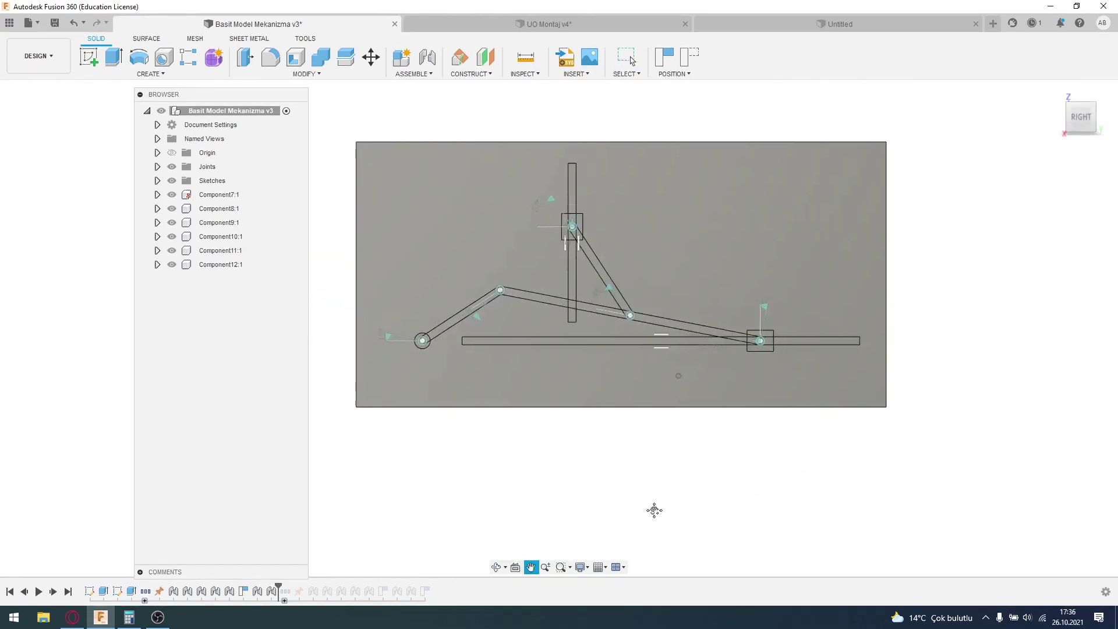
{"action": "mouse_move", "coordinate": [544, 303]}
{"action": "left_mouse_down"}
{"action": "mouse_move", "coordinate": [564, 305]}
{"action": "mouse_move", "coordinate": [533, 260]}
{"action": "left_mouse_up"}
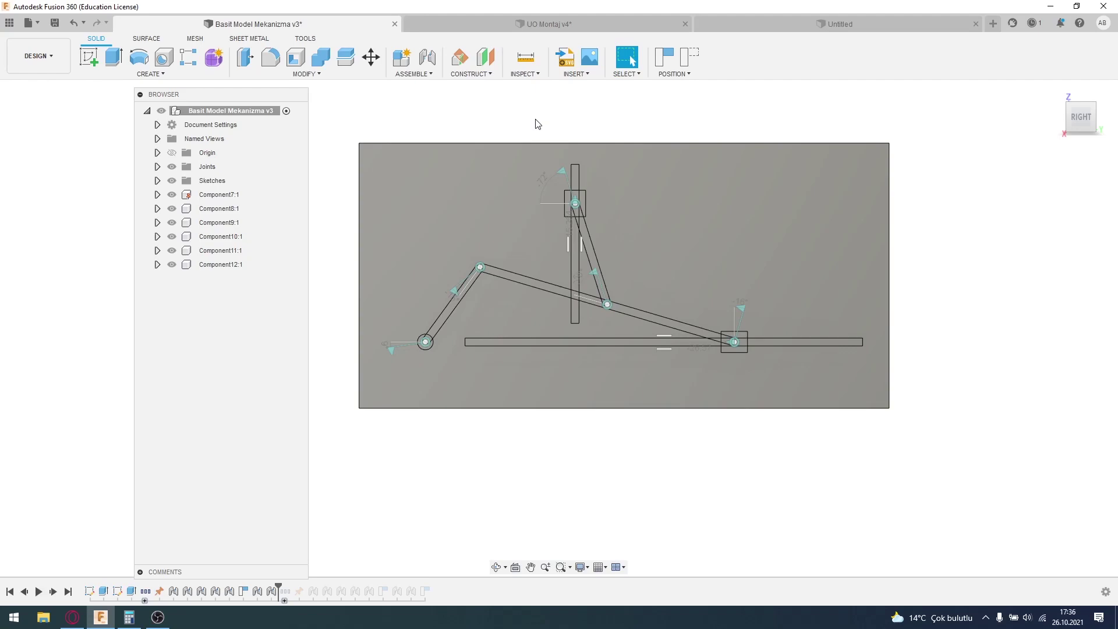
- Compare the UO Montaj v4 assembly with the Basit Model Mekanizma v3 design, then select the vertical rail
{"action": "left_click", "coordinate": [573, 24]}
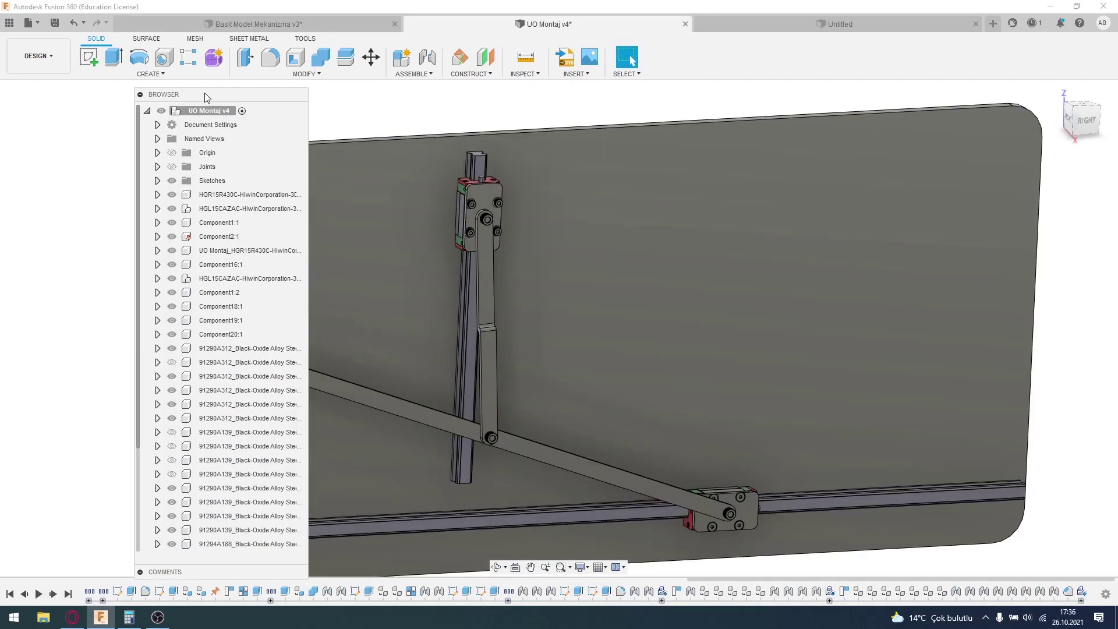
{"action": "left_click_drag", "start_coordinate": [206, 98], "coordinate": [55, 83]}
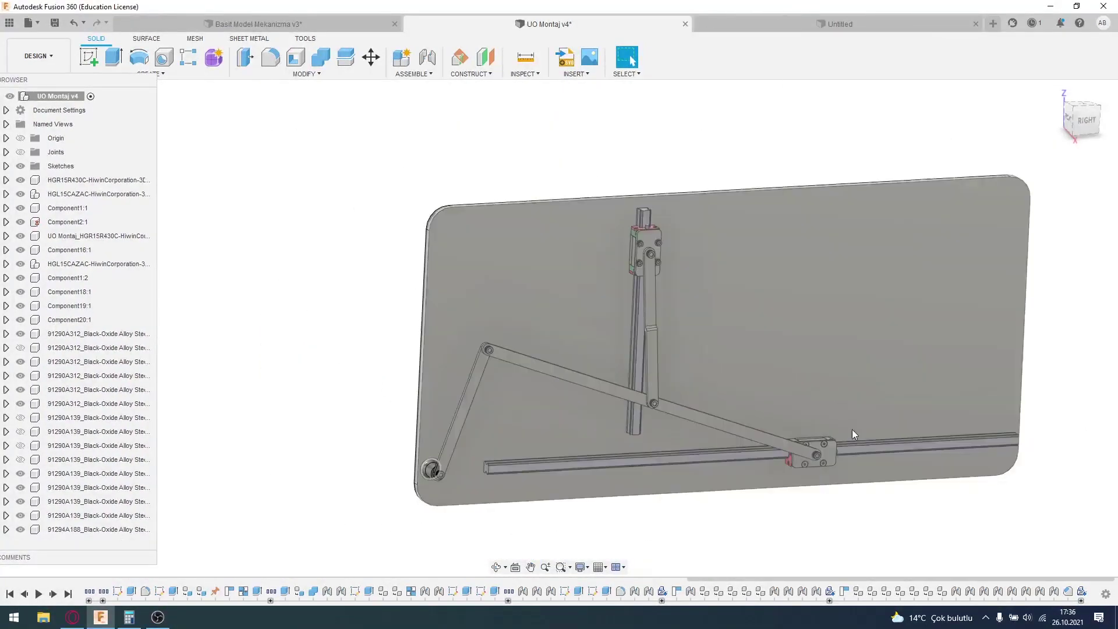
{"action": "mouse_move", "coordinate": [852, 428]}
{"action": "middle_mouse_down", "text": "shift"}
{"action": "mouse_move", "coordinate": [781, 409]}
{"action": "mouse_move", "coordinate": [843, 442]}
{"action": "middle_mouse_up", "text": "shift"}
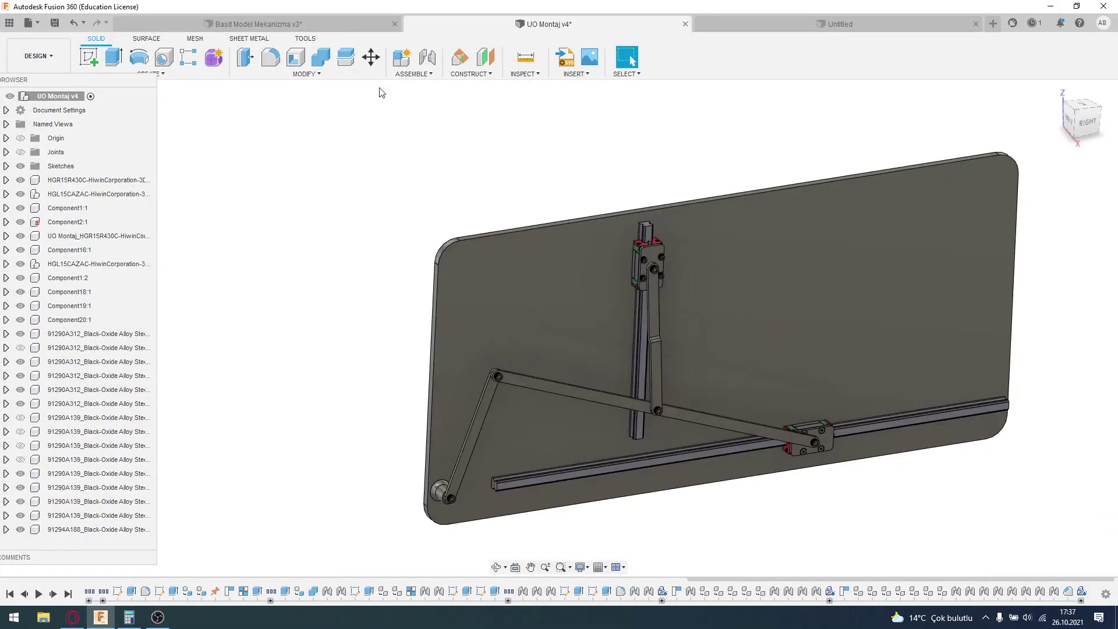
{"action": "left_click", "coordinate": [309, 23]}
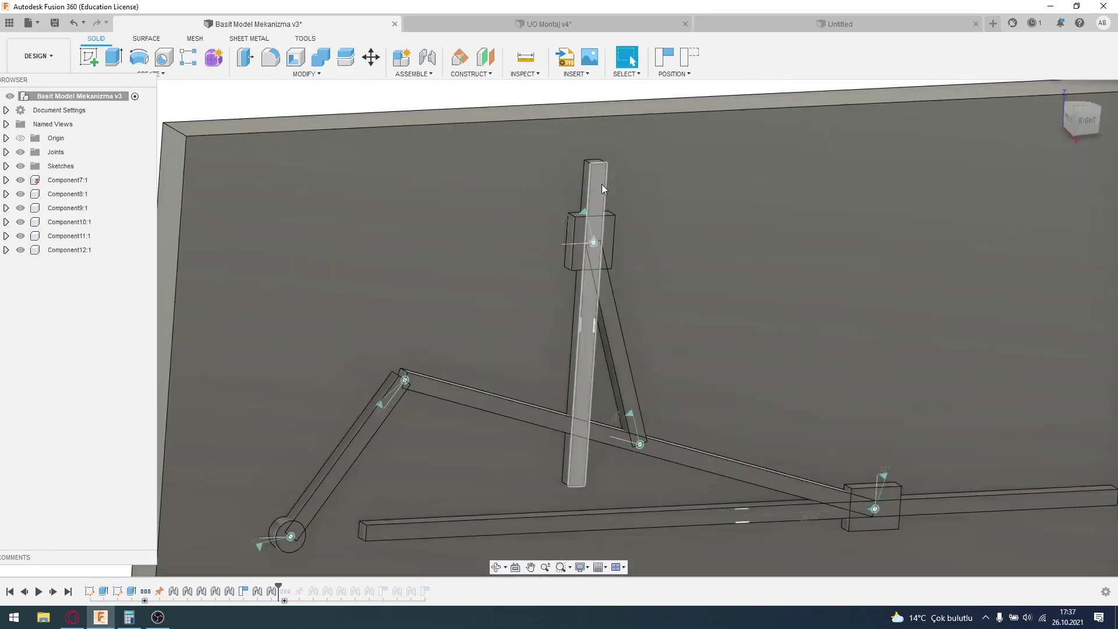
{"action": "left_click", "coordinate": [602, 186]}
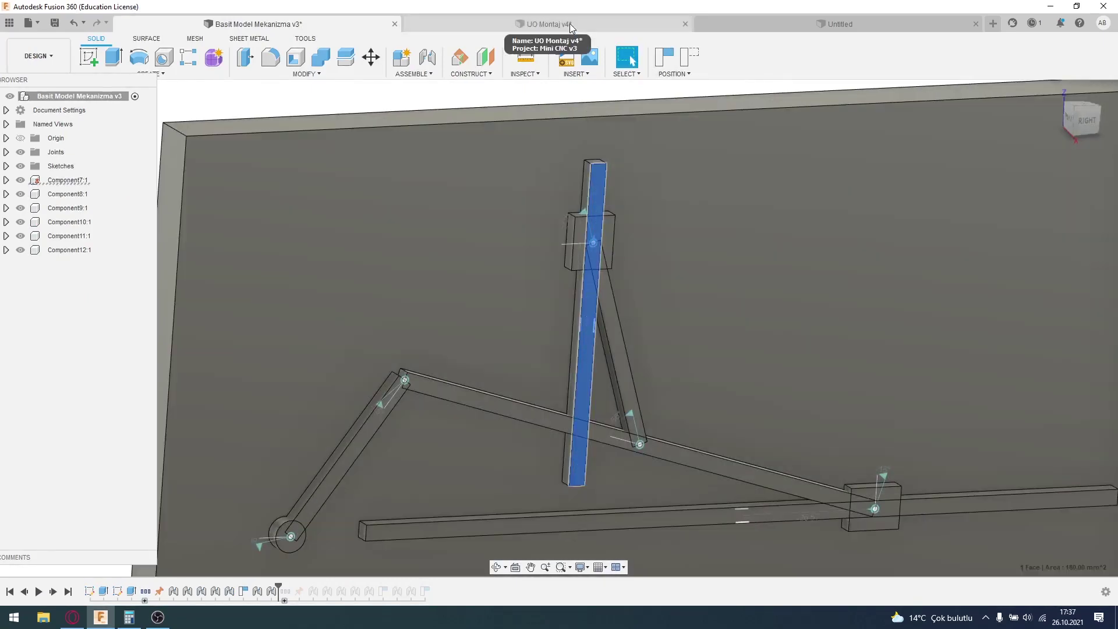
{"action": "left_click", "coordinate": [570, 27]}
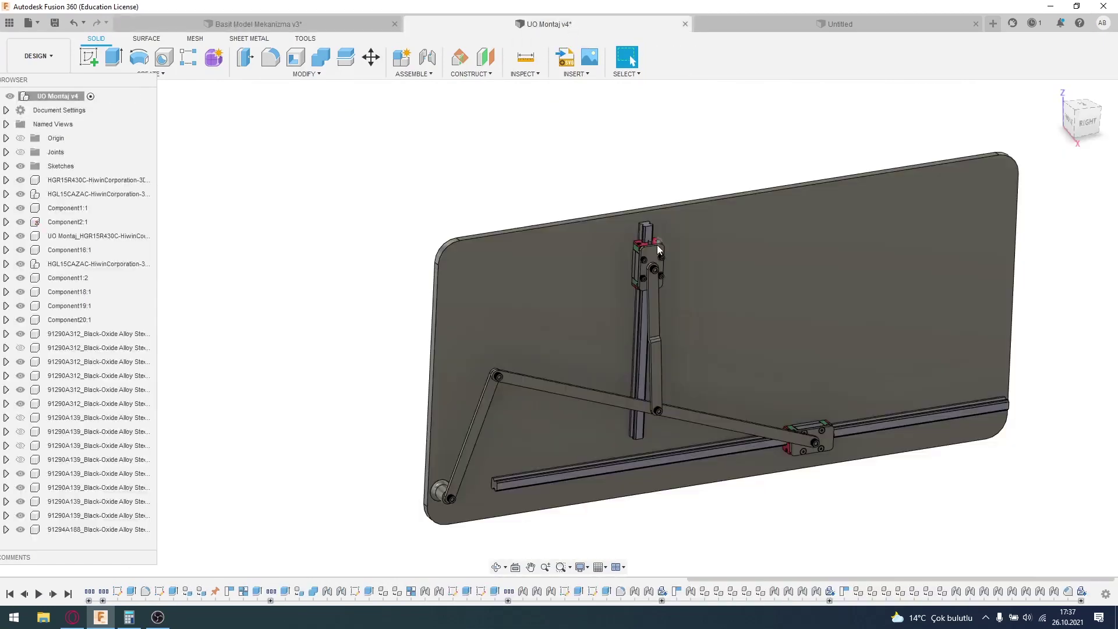
{"action": "scroll", "coordinate": [648, 268], "scroll_direction": "up", "scroll_amount": 5}
{"action": "left_click", "coordinate": [647, 267]}
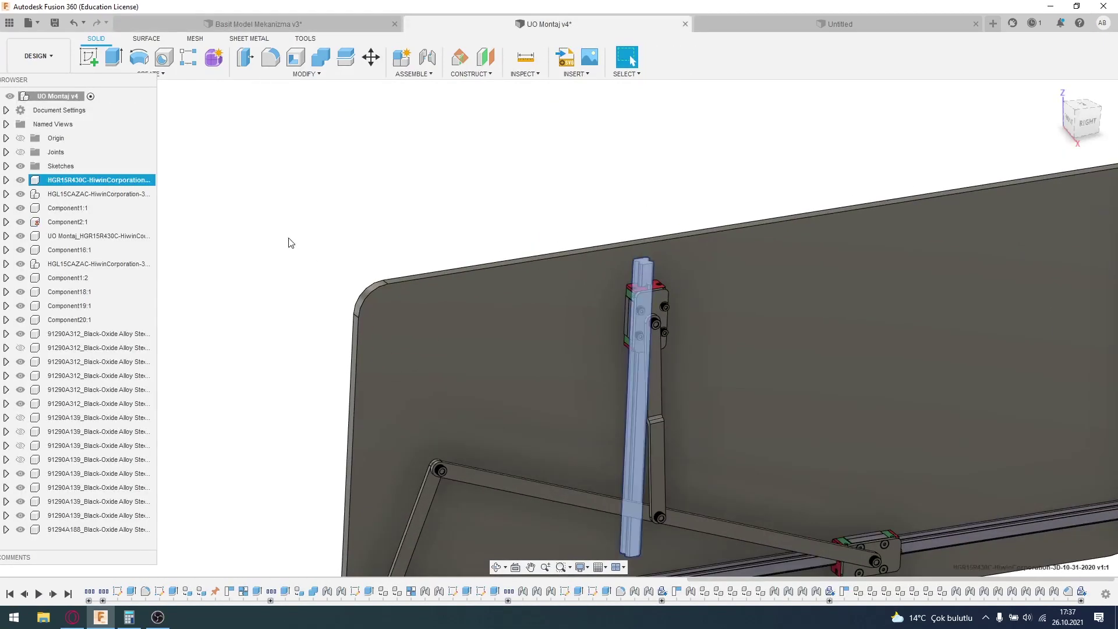
- Isolate the HGR15R430C rail briefly, then restore the assembly and slide the carriage down the rail
{"action": "right_click", "coordinate": [130, 181]}
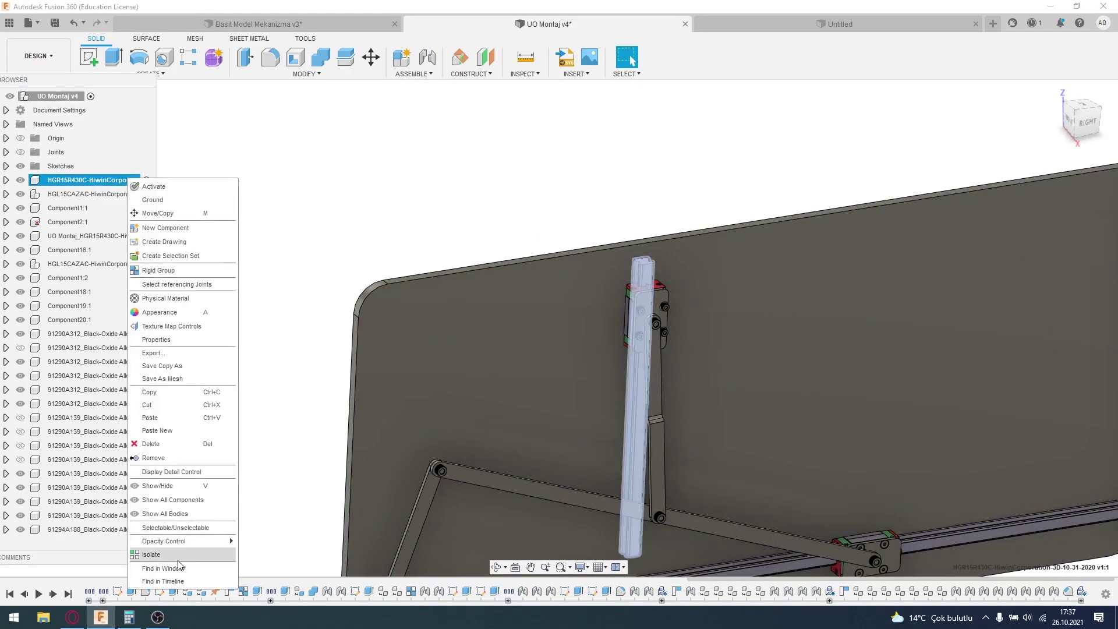
{"action": "left_click", "coordinate": [151, 555]}
{"action": "mouse_move", "coordinate": [623, 377]}
{"action": "middle_mouse_down", "text": "shift"}
{"action": "mouse_move", "coordinate": [661, 379]}
{"action": "mouse_move", "coordinate": [634, 326]}
{"action": "middle_mouse_up", "text": "shift"}
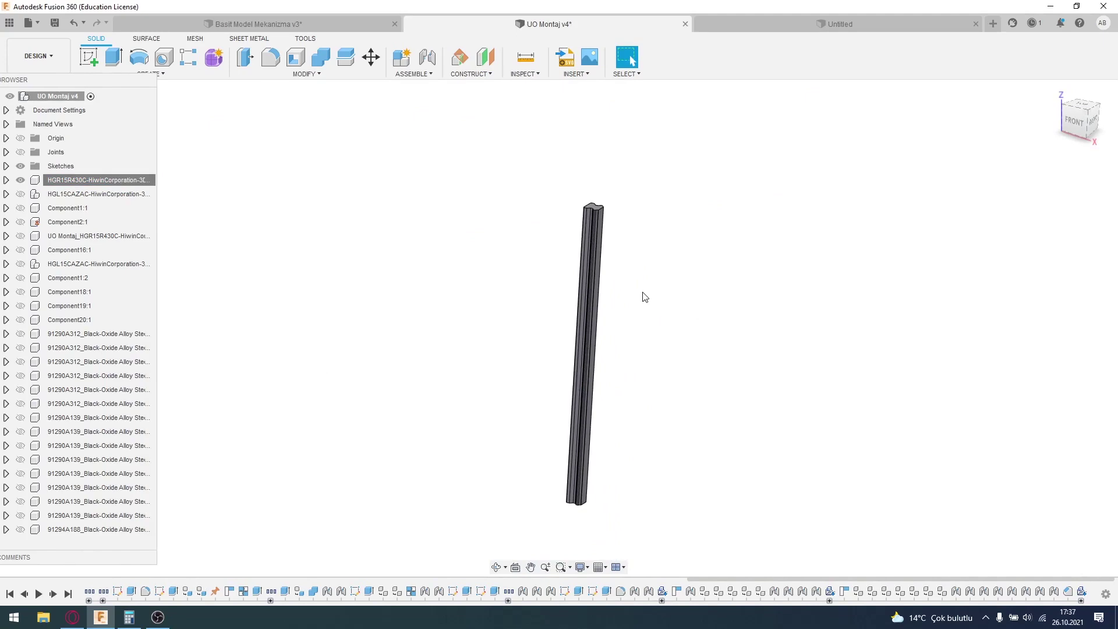
{"action": "key", "text": "ctrl+z"}
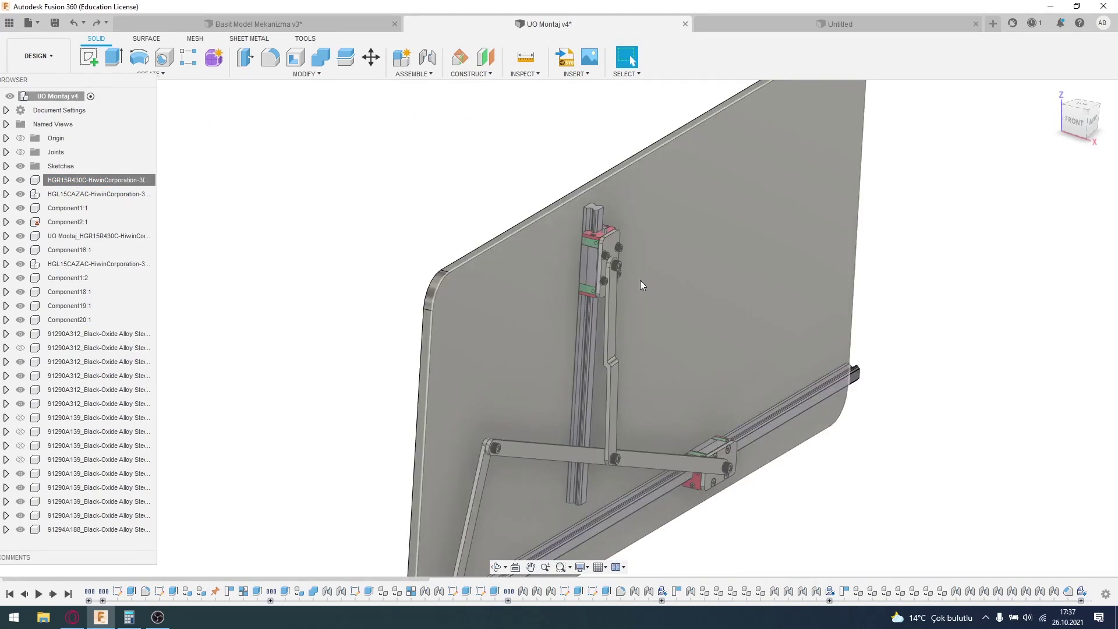
{"action": "scroll", "coordinate": [599, 274], "scroll_direction": "up", "scroll_amount": 5}
{"action": "left_click_drag", "start_coordinate": [599, 243], "coordinate": [592, 284]}
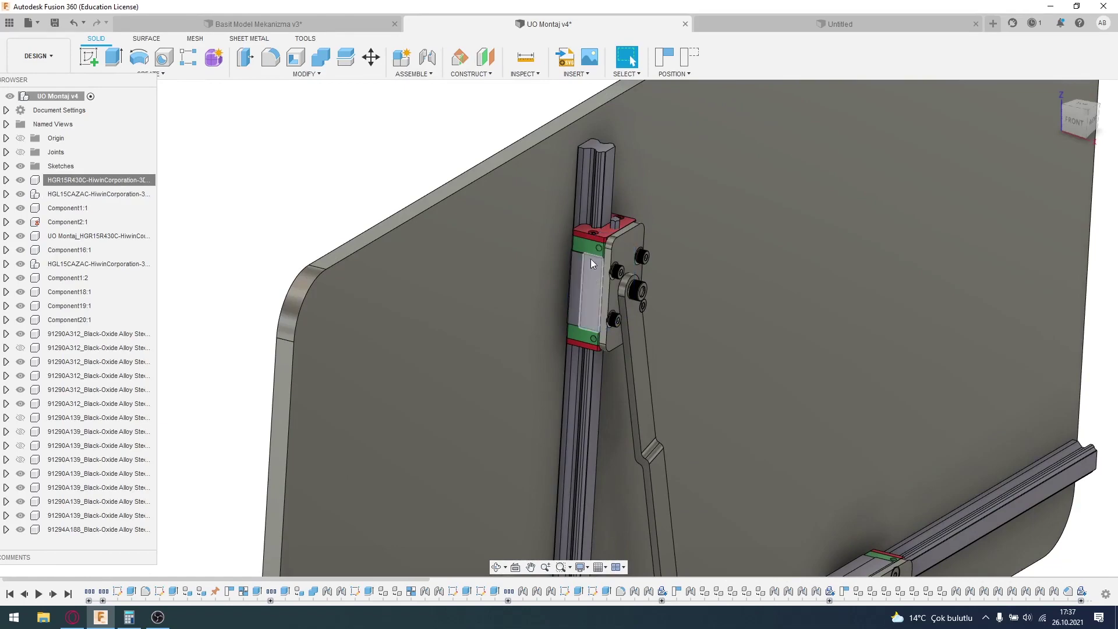
- Check the simple model's slider block, then select the HGL15CAZAC carriage in UO Montaj v4
{"action": "left_click", "coordinate": [324, 26]}
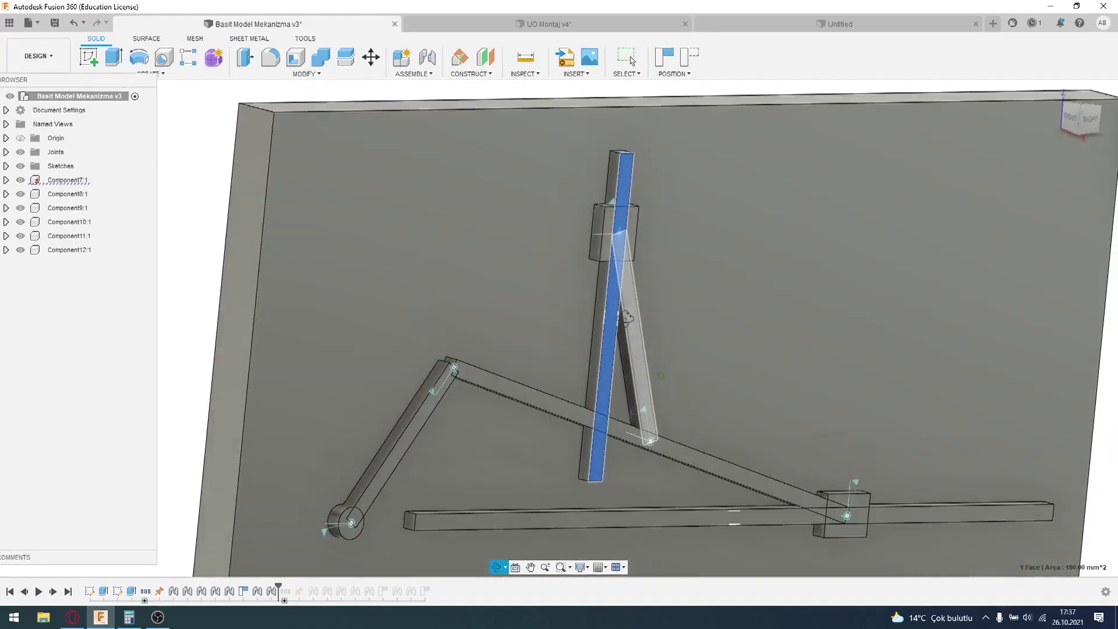
{"action": "left_click", "coordinate": [600, 244]}
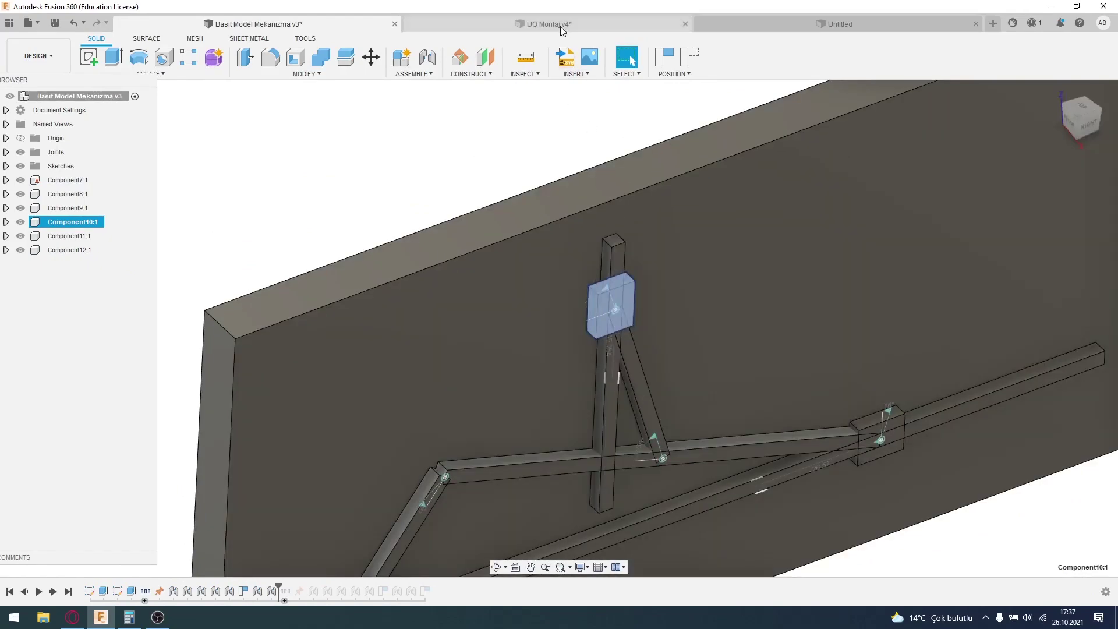
{"action": "left_click", "coordinate": [560, 26]}
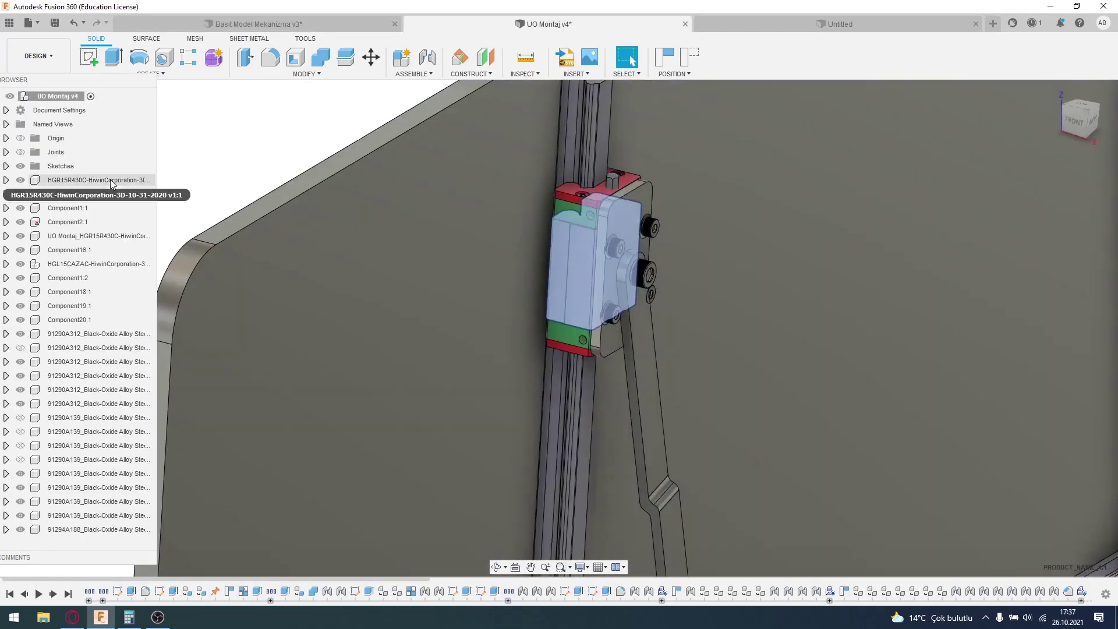
{"action": "left_click", "coordinate": [114, 194]}
- Isolate the HGL15CAZAC carriage and make the HGR15R430C rail visible alongside it
{"action": "right_click", "coordinate": [114, 195]}
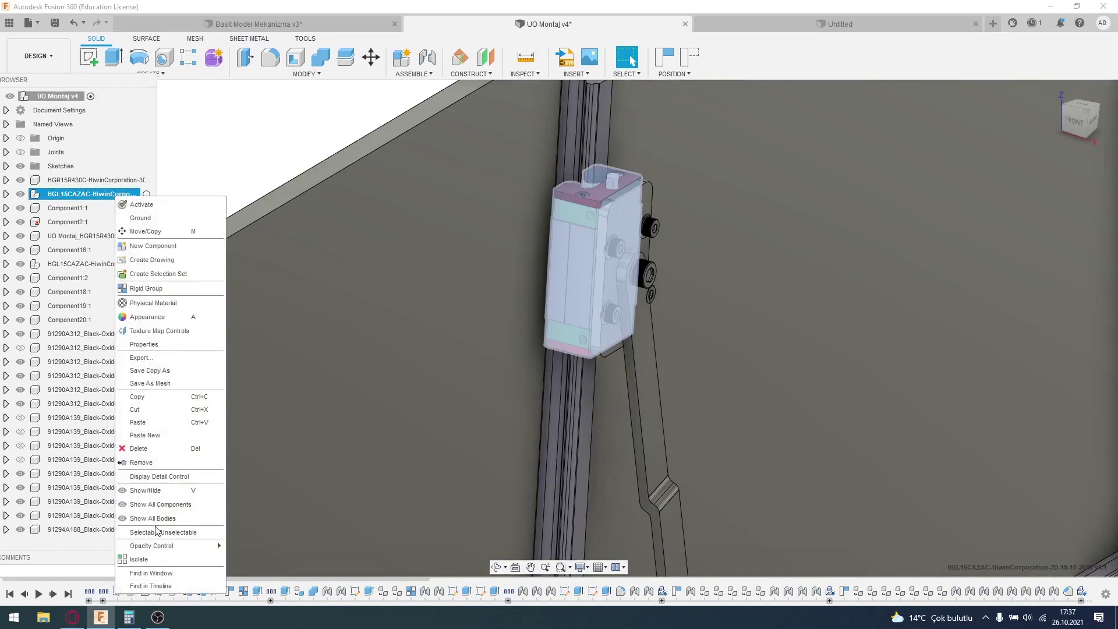
{"action": "left_click", "coordinate": [146, 554]}
{"action": "mouse_move", "coordinate": [558, 333]}
{"action": "left_mouse_down"}
{"action": "mouse_move", "coordinate": [645, 320]}
{"action": "mouse_move", "coordinate": [641, 390]}
{"action": "left_mouse_up"}
{"action": "key", "text": "Escape"}
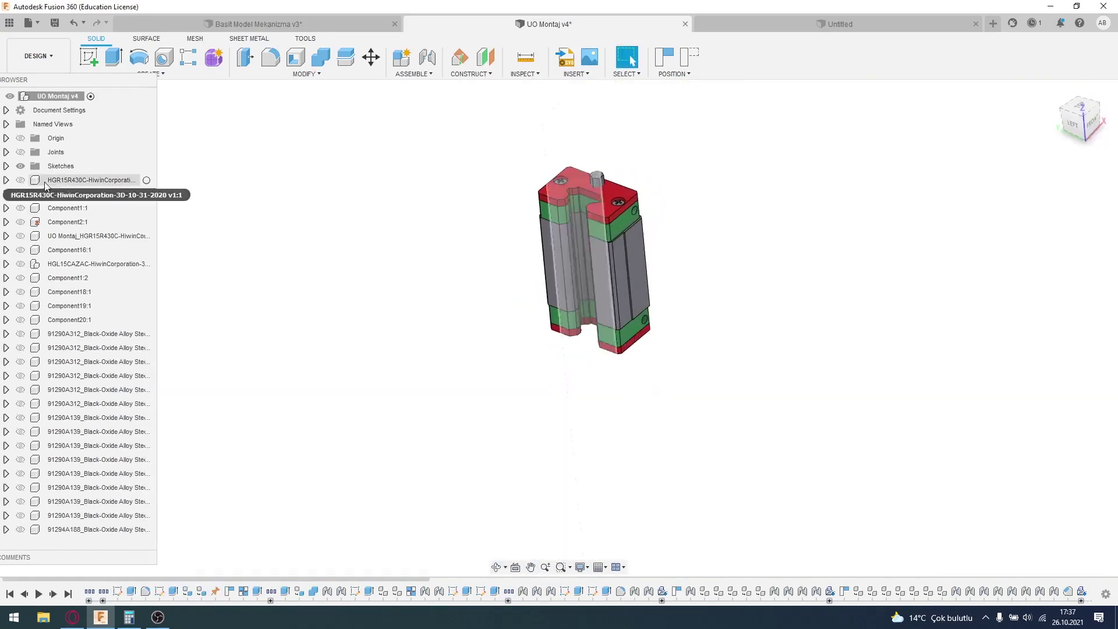
{"action": "left_click", "coordinate": [21, 180]}
{"action": "middle_click_drag", "start_coordinate": [474, 322], "coordinate": [452, 337], "text": "shift"}
{"action": "scroll", "coordinate": [568, 260], "scroll_direction": "up", "scroll_amount": 3}
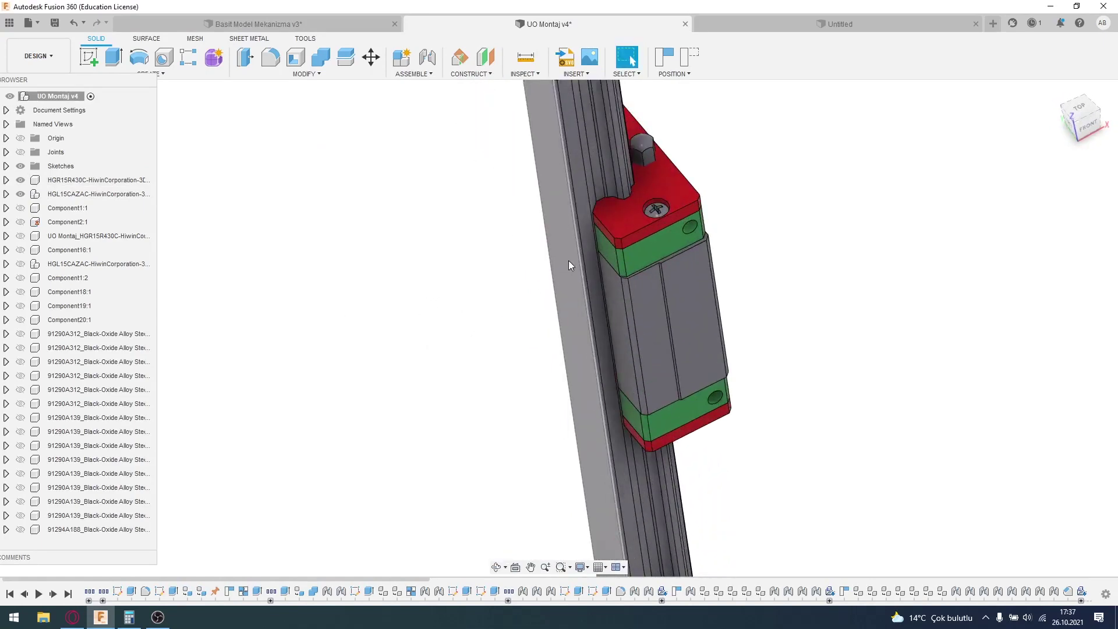
{"action": "scroll", "coordinate": [560, 327], "scroll_direction": "up", "scroll_amount": 3}
{"action": "key", "text": "Escape"}
{"action": "scroll", "coordinate": [617, 408], "scroll_direction": "down", "scroll_amount": 3}
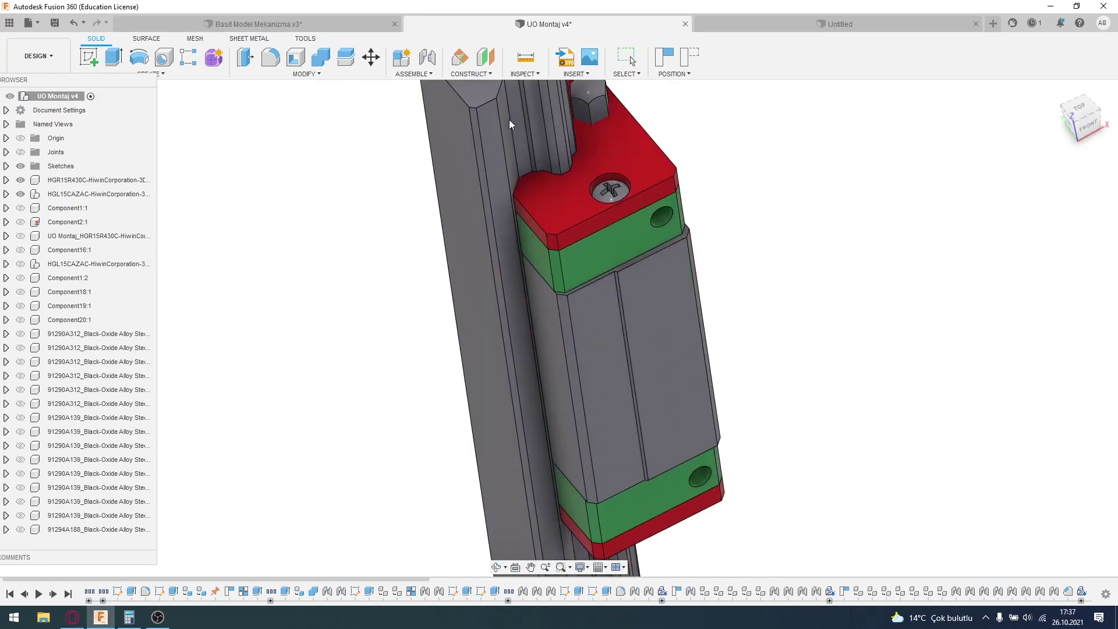
{"action": "scroll", "coordinate": [606, 378], "scroll_direction": "down", "scroll_amount": 3}
{"action": "scroll", "coordinate": [601, 359], "scroll_direction": "down", "scroll_amount": 2}
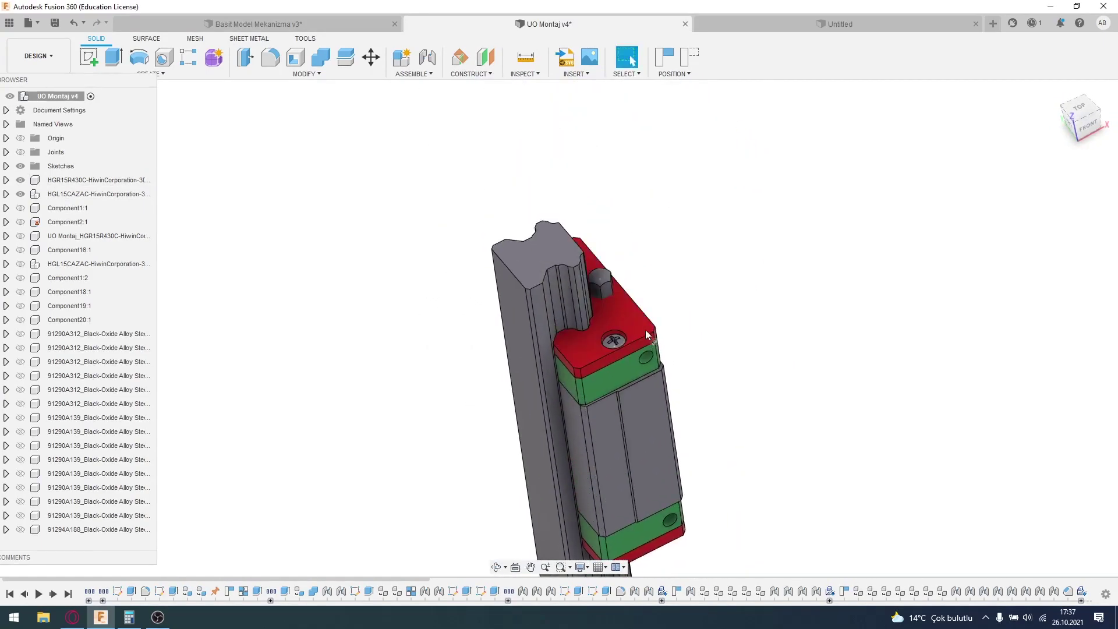
- Slide the carriage down the rail and inspect the rail's long edge and end face
{"action": "left_click_drag", "start_coordinate": [649, 447], "coordinate": [694, 487]}
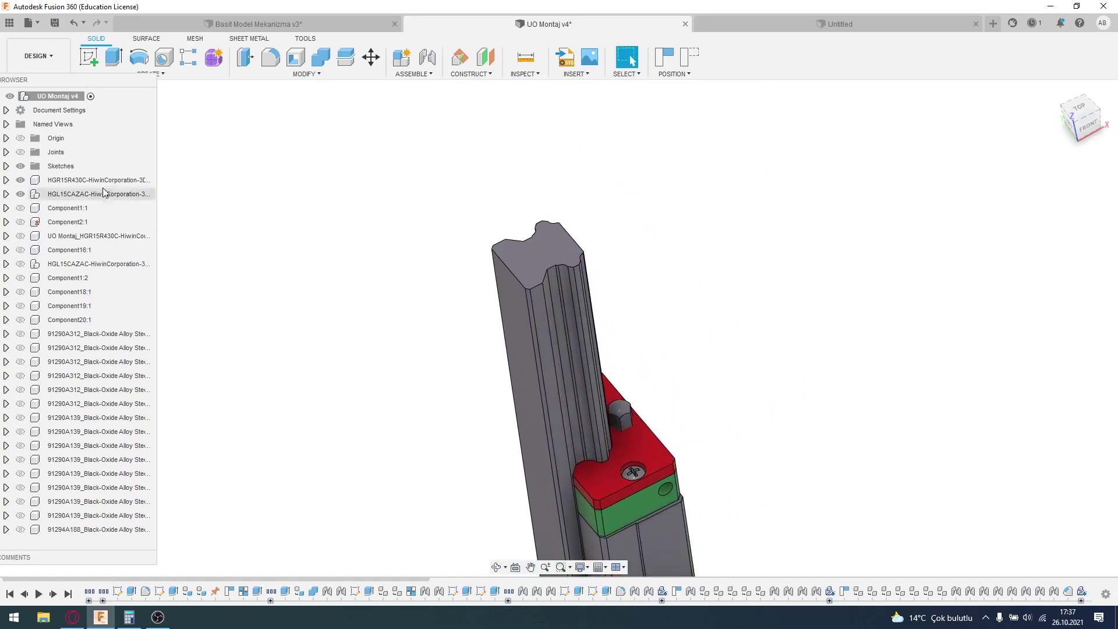
{"action": "scroll", "coordinate": [640, 437], "scroll_direction": "down", "scroll_amount": 2}
{"action": "middle_click_drag", "start_coordinate": [618, 443], "coordinate": [598, 330]}
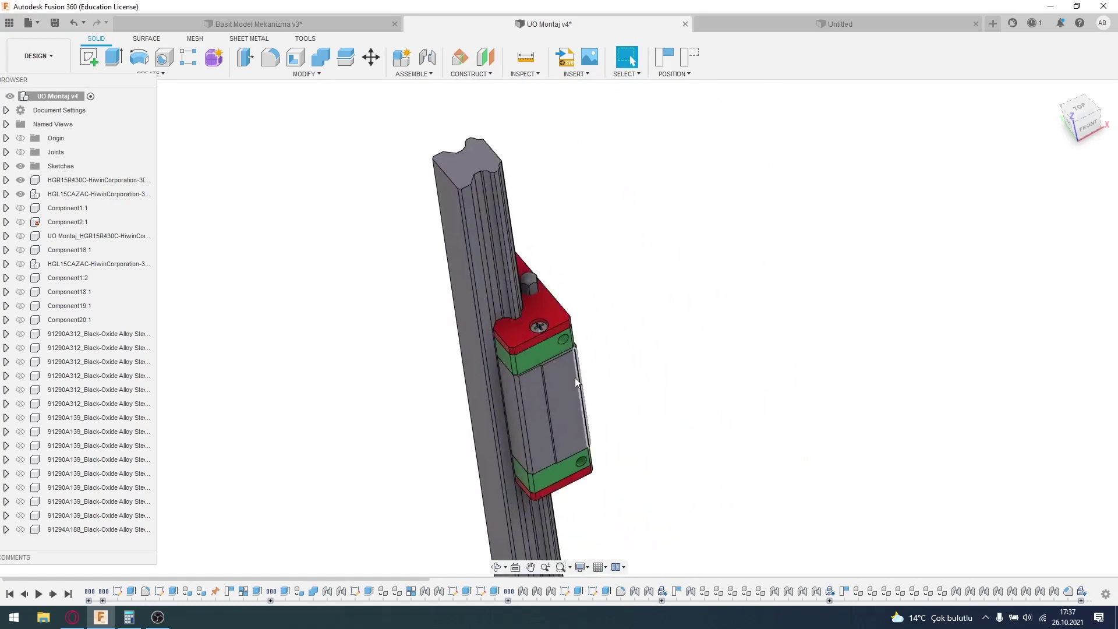
{"action": "left_click", "coordinate": [497, 333]}
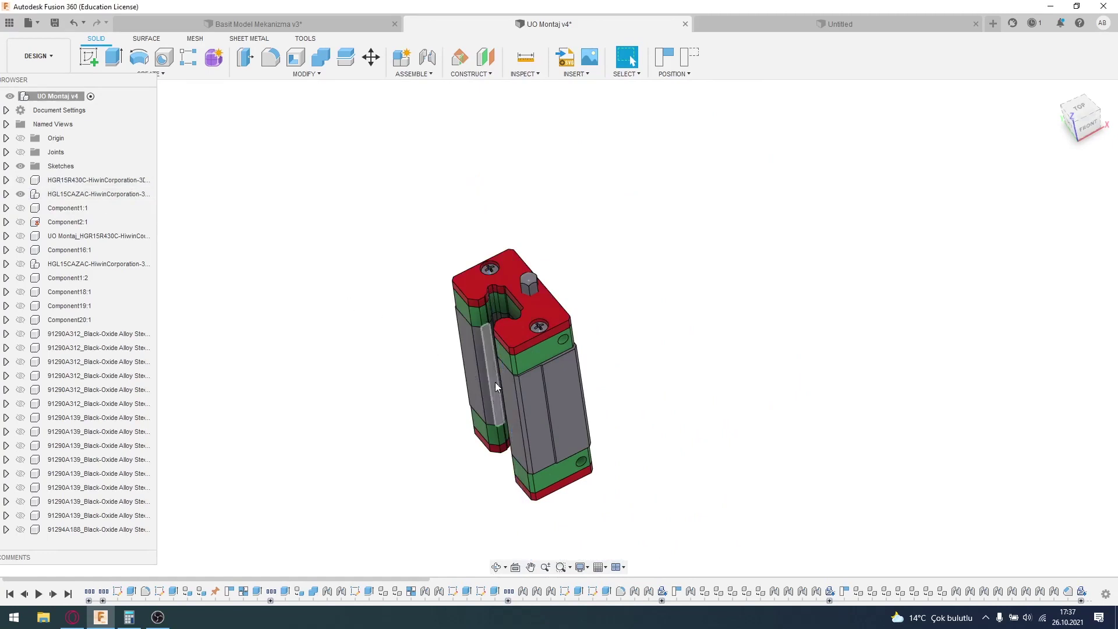
{"action": "mouse_move", "coordinate": [495, 384]}
{"action": "middle_mouse_down", "text": "shift"}
{"action": "mouse_move", "coordinate": [513, 401]}
{"action": "mouse_move", "coordinate": [498, 389]}
{"action": "middle_mouse_up", "text": "shift"}
{"action": "left_click", "coordinate": [21, 182]}
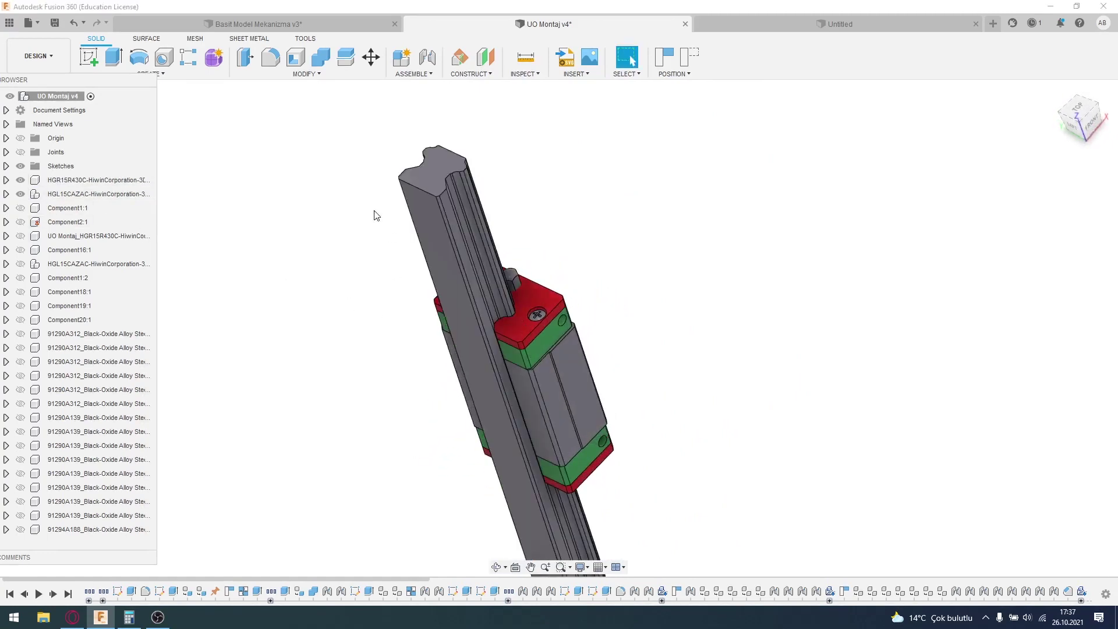
{"action": "left_click", "coordinate": [438, 166]}
{"action": "middle_click_drag", "start_coordinate": [657, 232], "coordinate": [557, 268], "text": "shift"}
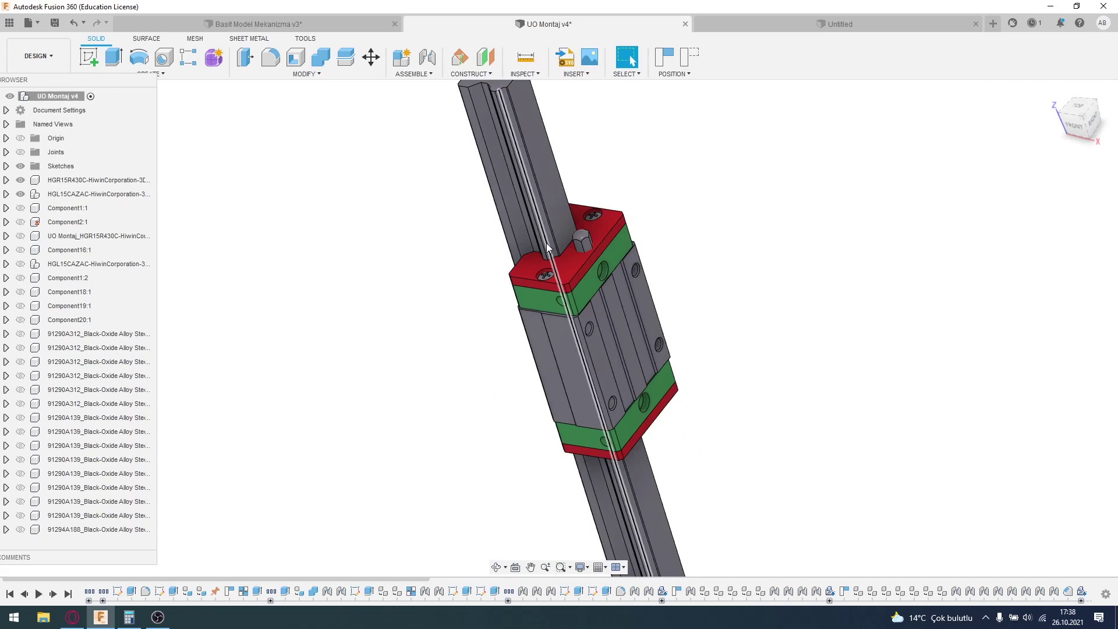
{"action": "right_click", "coordinate": [116, 195]}
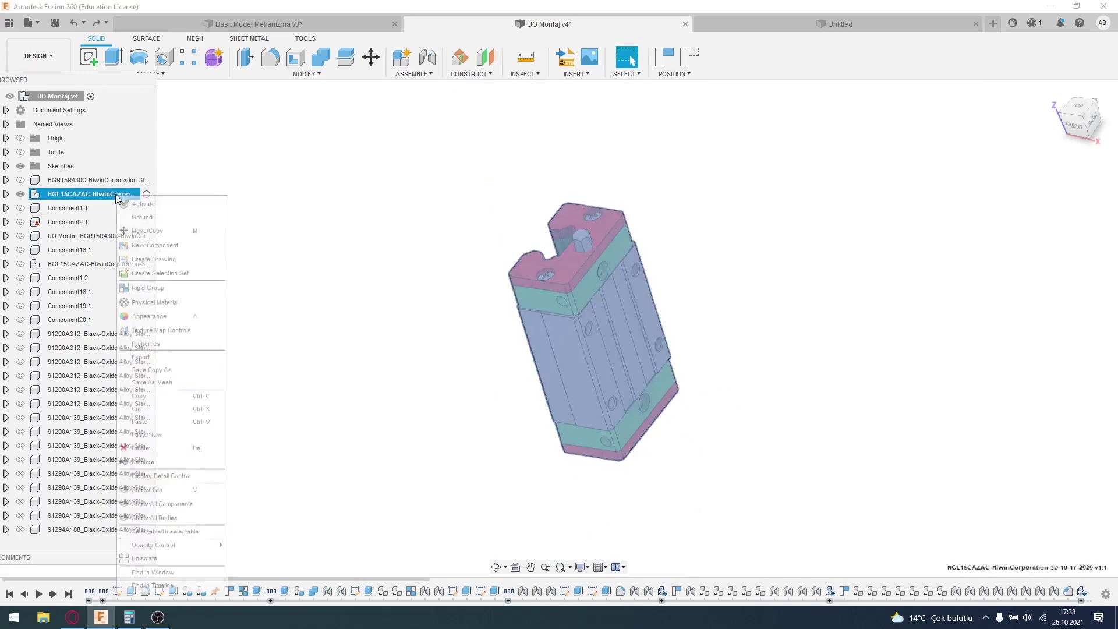
- Unisolate the assembly, then isolate the Component1:1 carriage plate and orbit around it
{"action": "left_click", "coordinate": [153, 559]}
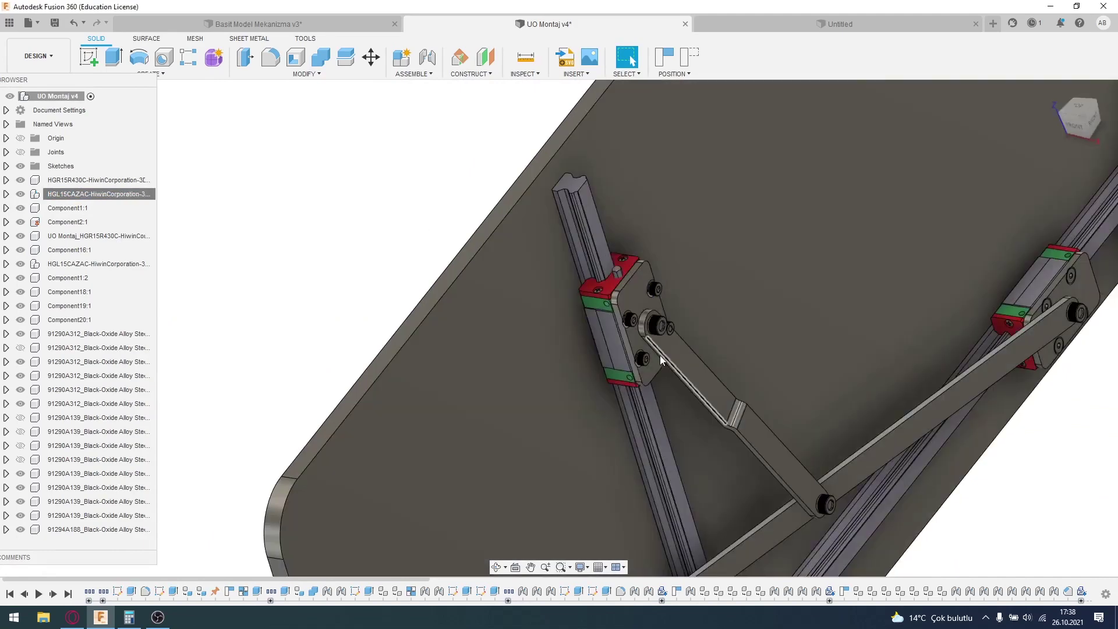
{"action": "scroll", "coordinate": [624, 283], "scroll_direction": "up", "scroll_amount": 5}
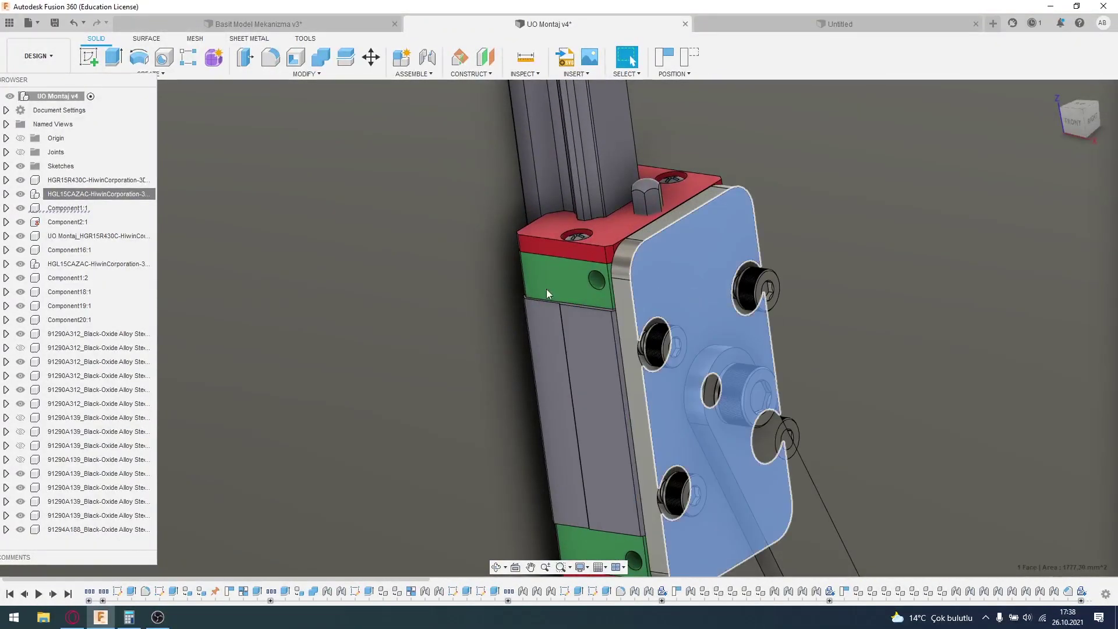
{"action": "left_click", "coordinate": [58, 208]}
{"action": "right_click", "coordinate": [57, 216]}
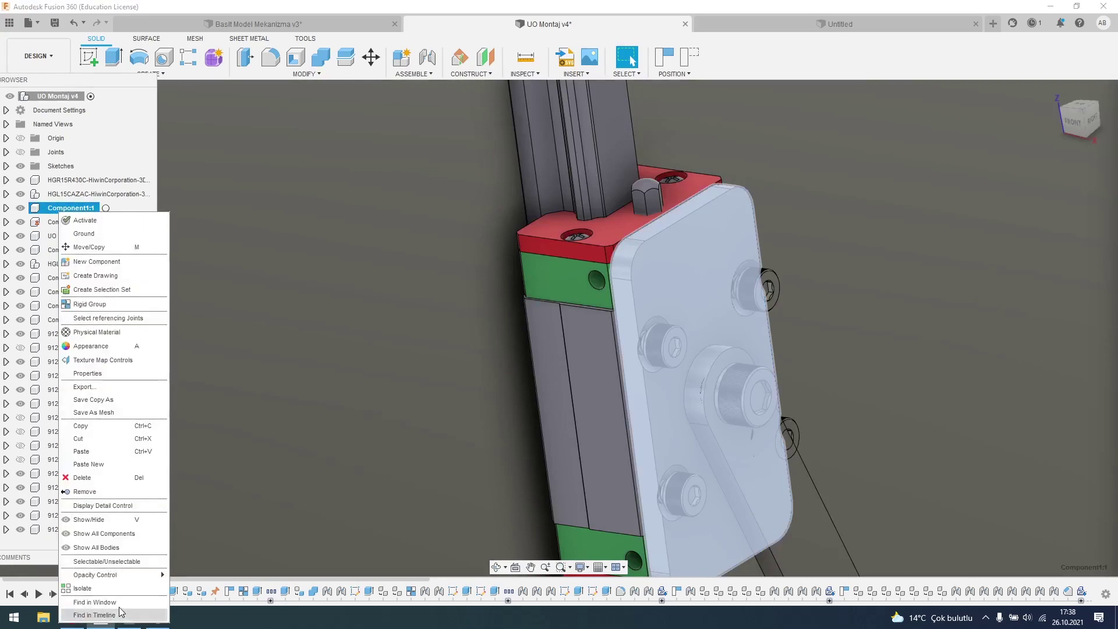
{"action": "left_click", "coordinate": [82, 588]}
{"action": "mouse_move", "coordinate": [320, 412]}
{"action": "middle_mouse_down", "text": "shift"}
{"action": "mouse_move", "coordinate": [512, 452]}
{"action": "mouse_move", "coordinate": [556, 438]}
{"action": "middle_mouse_up", "text": "shift"}
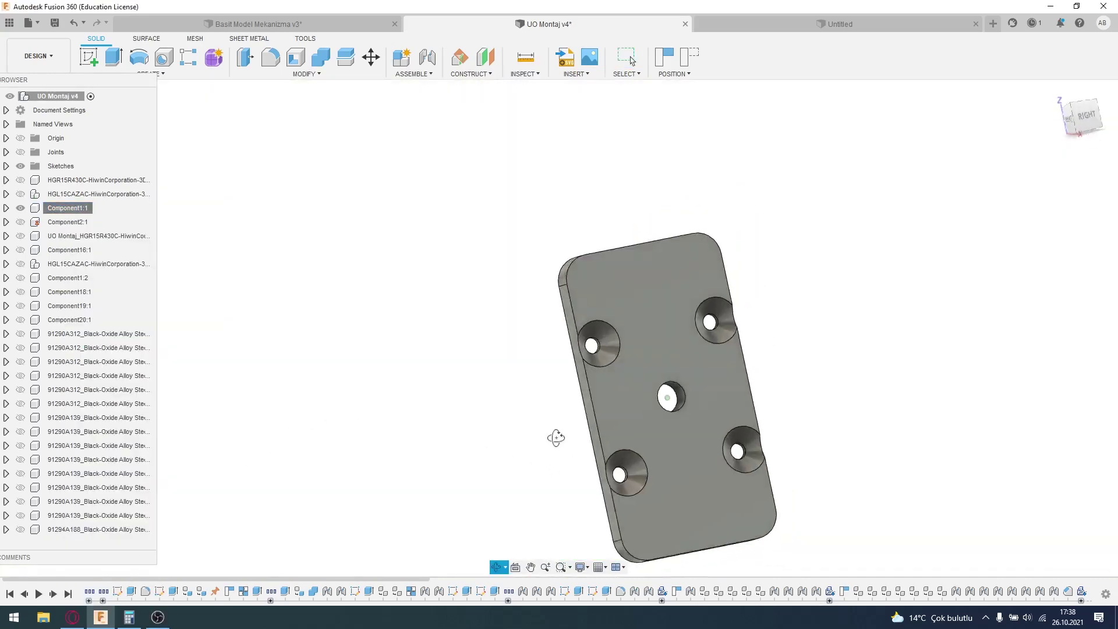
{"action": "mouse_move", "coordinate": [603, 361]}
{"action": "middle_mouse_down", "text": "shift"}
{"action": "mouse_move", "coordinate": [647, 427]}
{"action": "mouse_move", "coordinate": [731, 493]}
{"action": "middle_mouse_up", "text": "shift"}
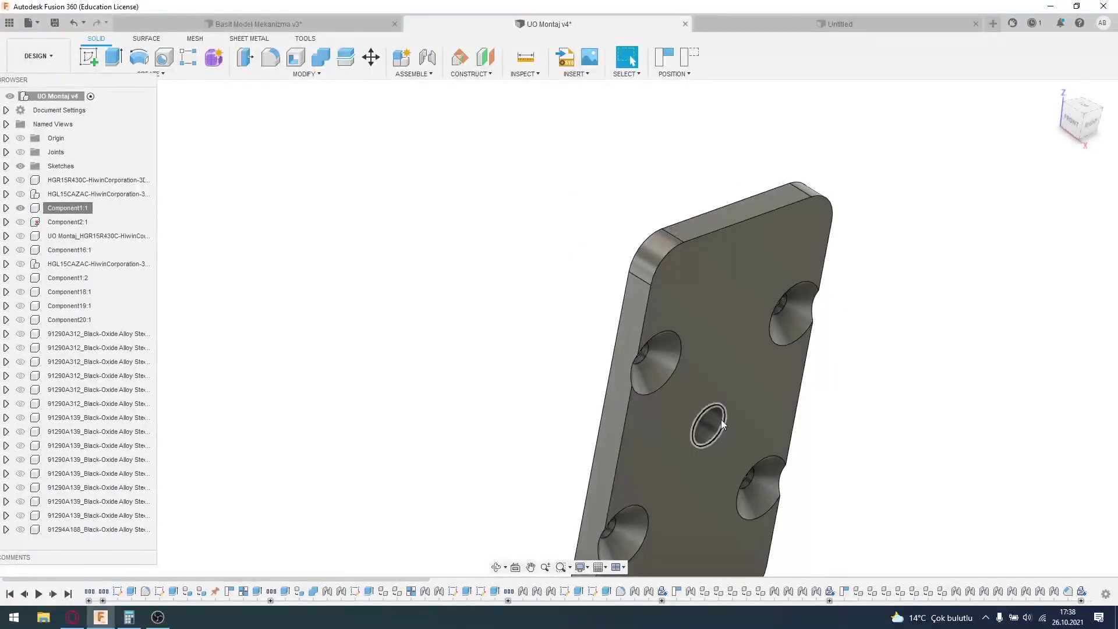
{"action": "scroll", "coordinate": [722, 440], "scroll_direction": "up", "scroll_amount": 2}
{"action": "scroll", "coordinate": [719, 455], "scroll_direction": "down", "scroll_amount": 2}
{"action": "scroll", "coordinate": [688, 443], "scroll_direction": "down", "scroll_amount": 2}
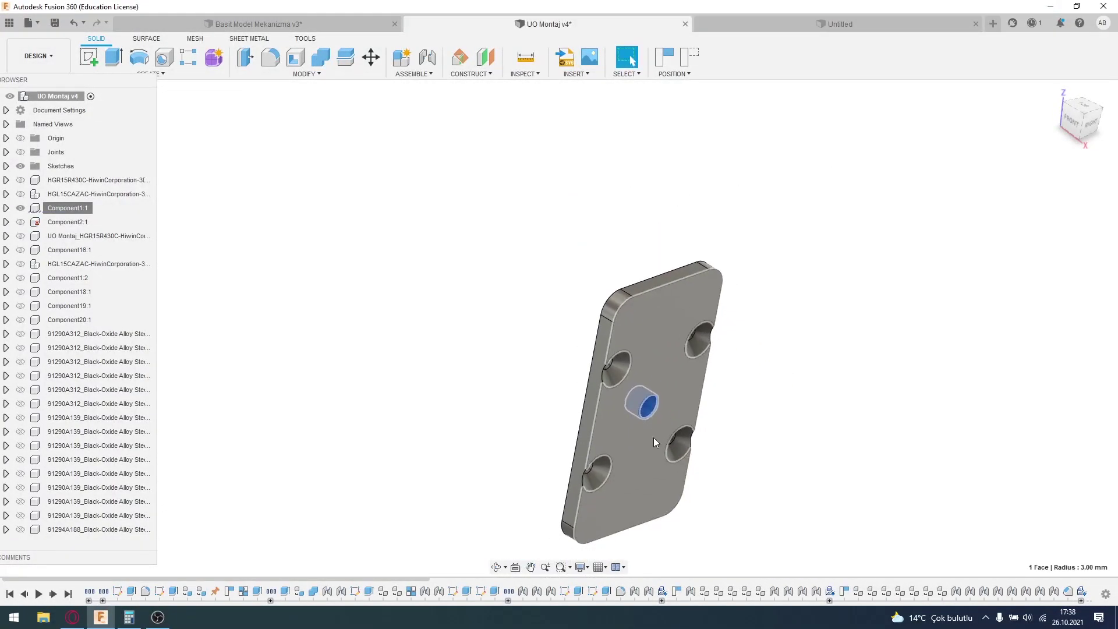
{"action": "mouse_move", "coordinate": [649, 430]}
{"action": "middle_mouse_down", "text": "shift"}
{"action": "mouse_move", "coordinate": [580, 347]}
{"action": "mouse_move", "coordinate": [509, 292]}
{"action": "mouse_move", "coordinate": [481, 344]}
{"action": "mouse_move", "coordinate": [545, 377]}
{"action": "mouse_move", "coordinate": [508, 399]}
{"action": "middle_mouse_up", "text": "shift"}
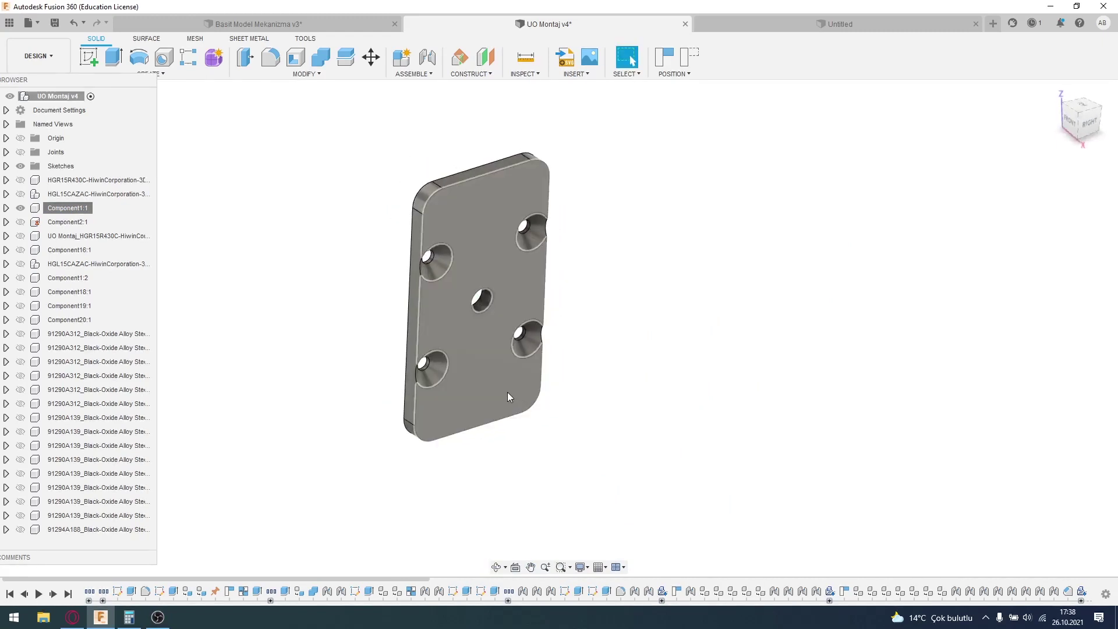
- Select the plate's front face and its countersink faces, viewing them from several angles
{"action": "left_click", "coordinate": [508, 393]}
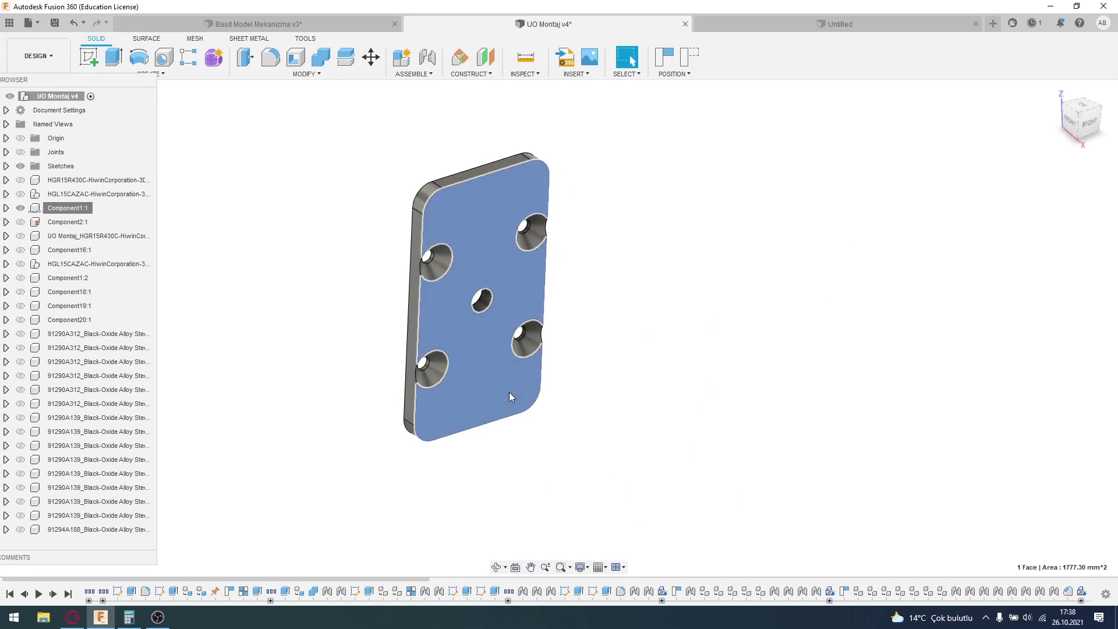
{"action": "left_click", "coordinate": [527, 342]}
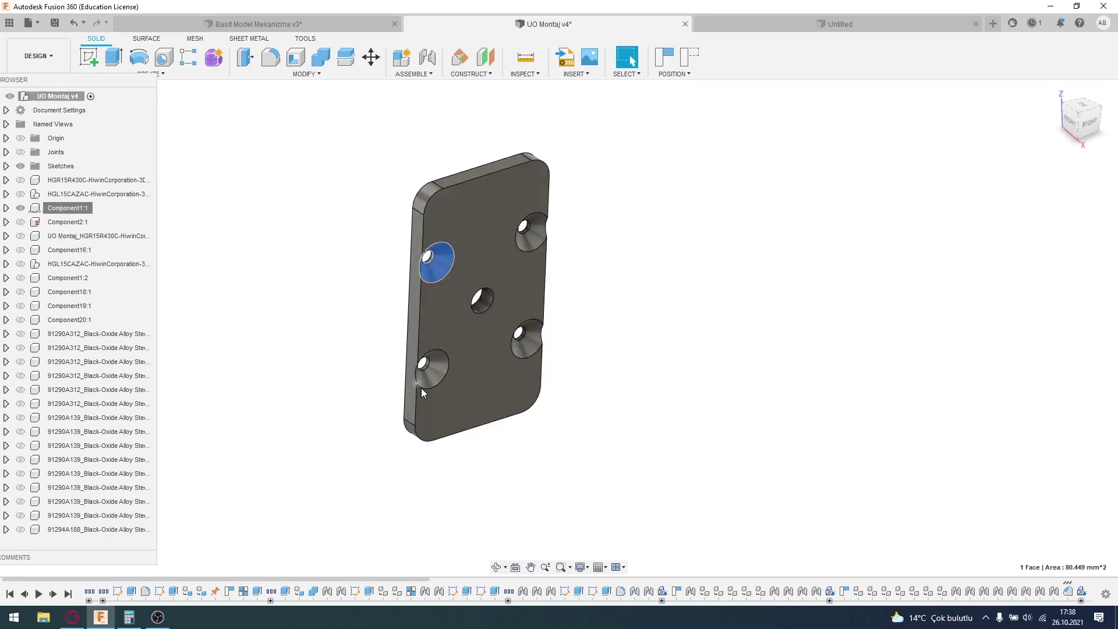
{"action": "left_click", "coordinate": [437, 376]}
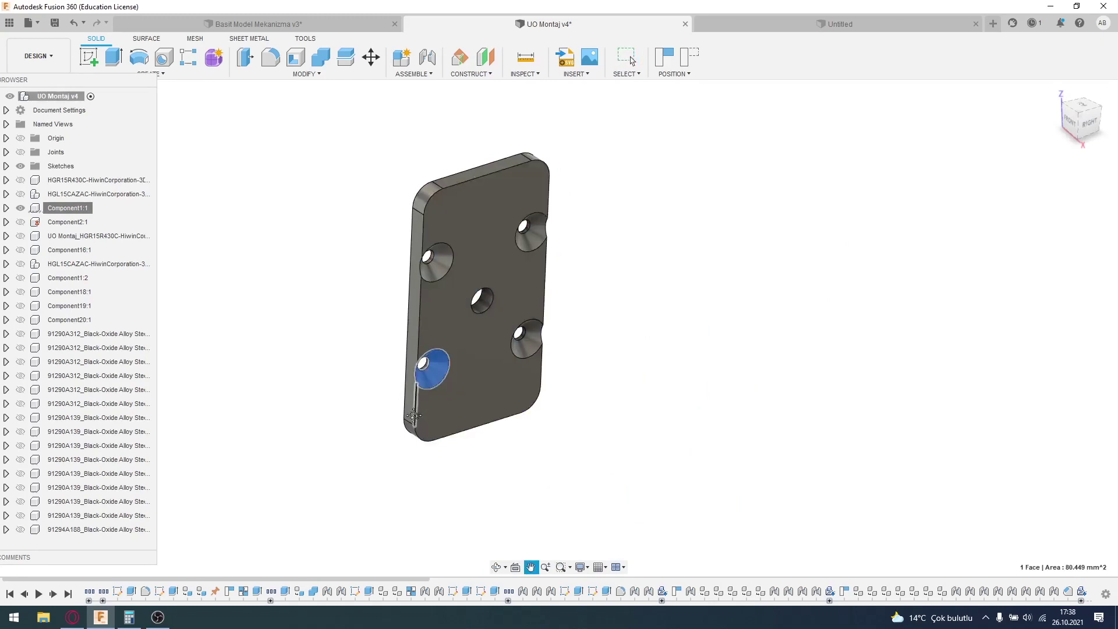
{"action": "middle_click_drag", "start_coordinate": [415, 416], "coordinate": [418, 395]}
{"action": "middle_click_drag", "start_coordinate": [525, 325], "coordinate": [480, 327]}
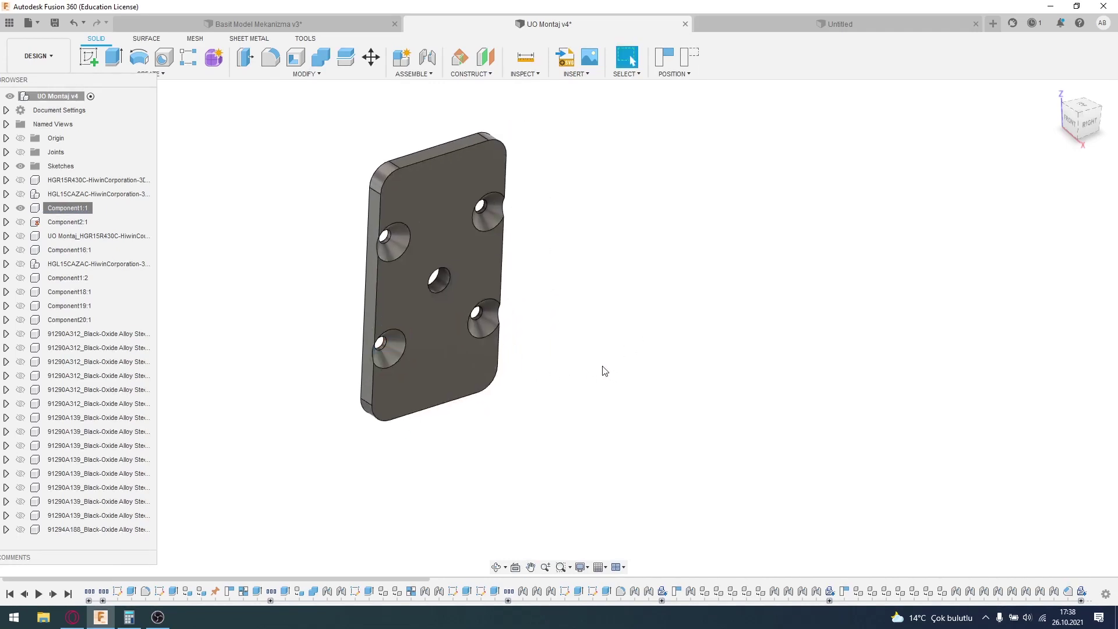
{"action": "mouse_move", "coordinate": [604, 371]}
{"action": "middle_mouse_down", "text": "shift"}
{"action": "mouse_move", "coordinate": [507, 332]}
{"action": "mouse_move", "coordinate": [480, 351]}
{"action": "middle_mouse_up", "text": "shift"}
{"action": "scroll", "coordinate": [481, 351], "scroll_direction": "up", "scroll_amount": 4}
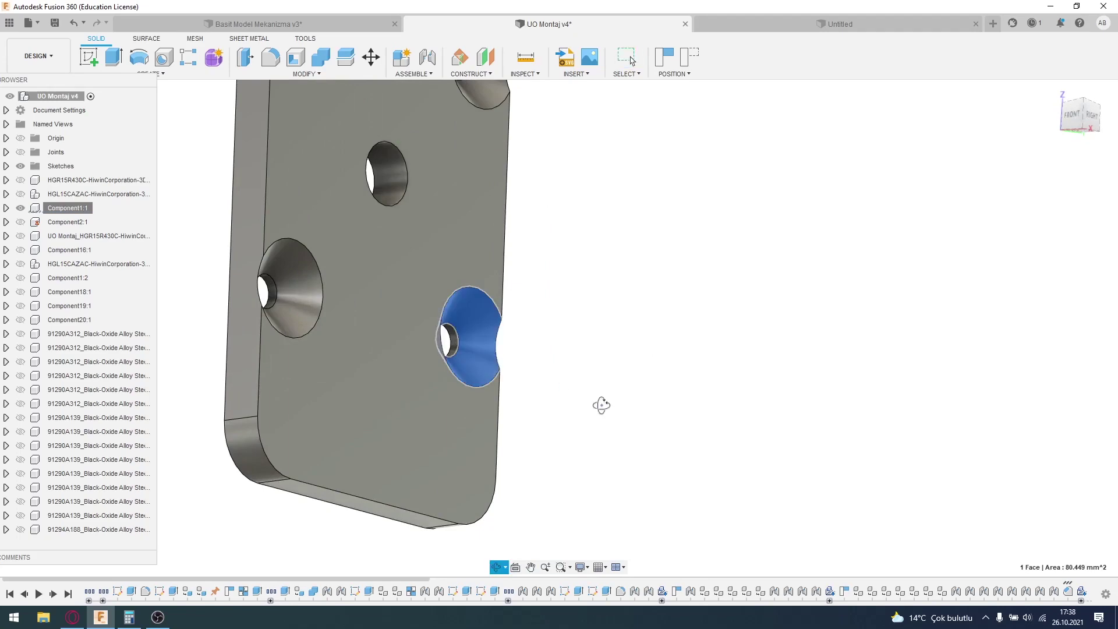
{"action": "middle_click_drag", "start_coordinate": [601, 405], "coordinate": [608, 420], "text": "shift"}
- Show all components again so the full UO Montaj v4 assembly is visible
{"action": "left_click", "coordinate": [640, 400]}
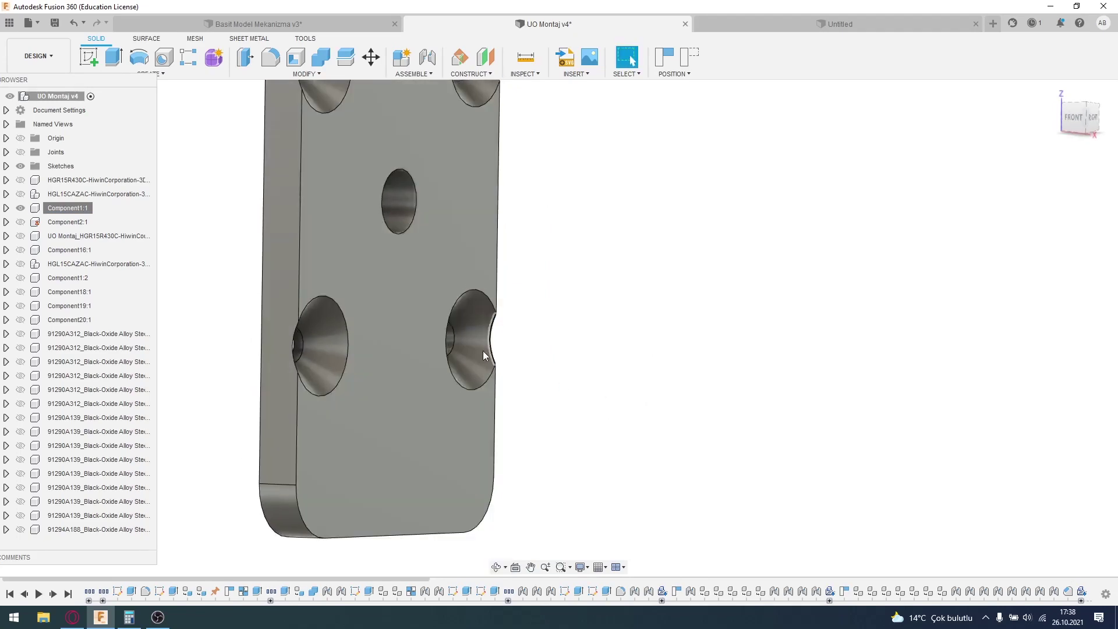
{"action": "scroll", "coordinate": [548, 481], "scroll_direction": "down", "scroll_amount": 5}
{"action": "scroll", "coordinate": [582, 415], "scroll_direction": "up", "scroll_amount": 3}
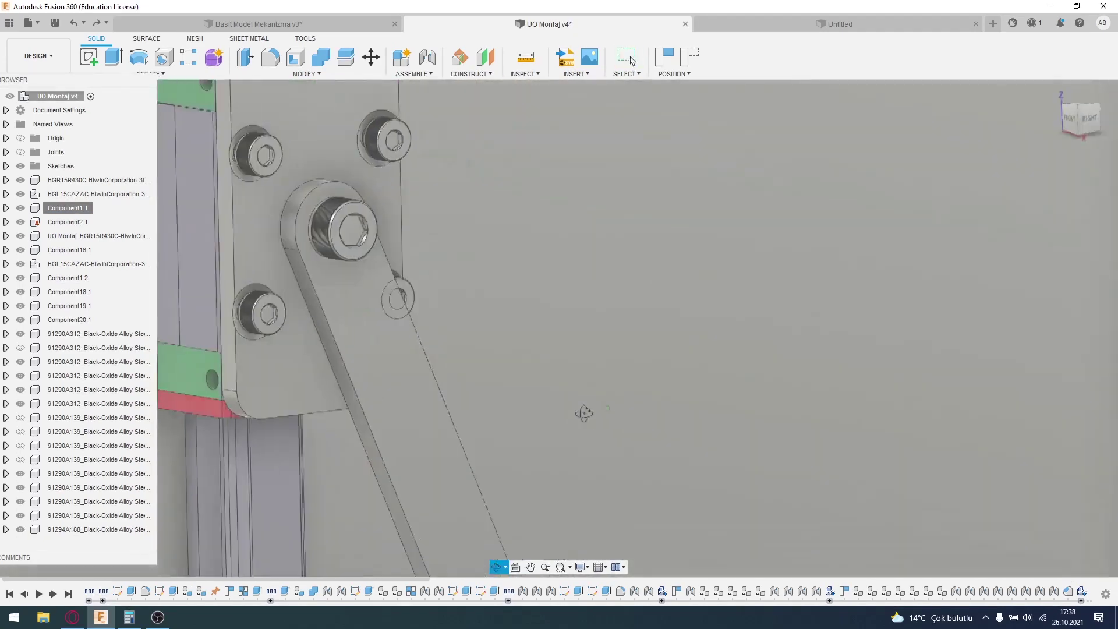
{"action": "scroll", "coordinate": [561, 427], "scroll_direction": "down", "scroll_amount": 3}
{"action": "scroll", "coordinate": [494, 460], "scroll_direction": "up", "scroll_amount": 4}
{"action": "scroll", "coordinate": [494, 460], "scroll_direction": "down", "scroll_amount": 3}
{"action": "scroll", "coordinate": [523, 524], "scroll_direction": "up", "scroll_amount": 2}
{"action": "left_click", "coordinate": [512, 488]}
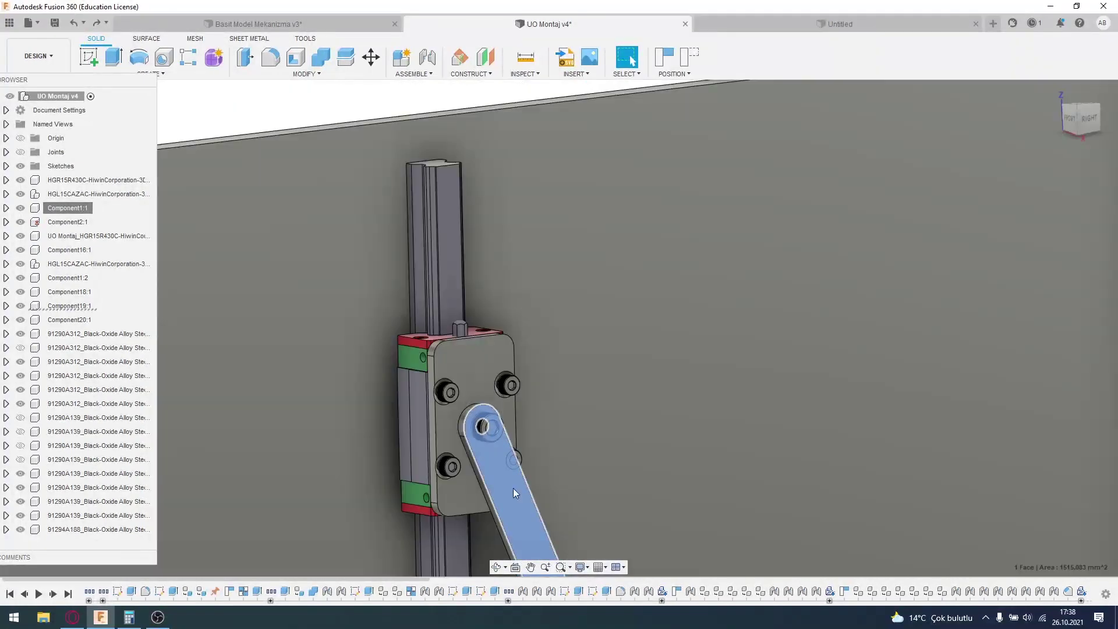
{"action": "left_click", "coordinate": [348, 24]}
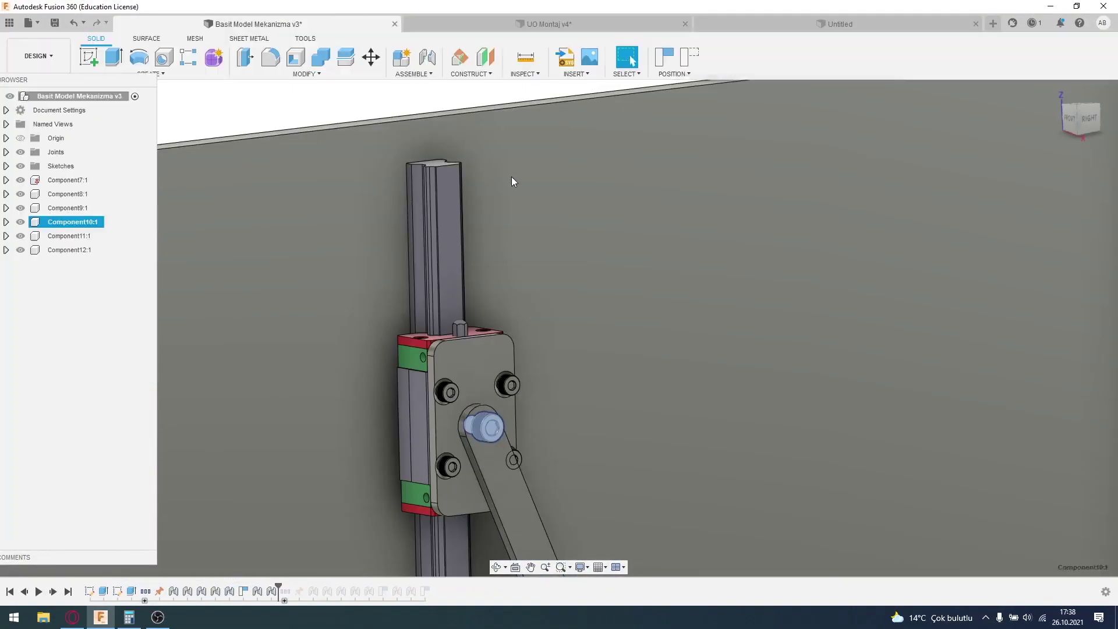
{"action": "scroll", "coordinate": [606, 291], "scroll_direction": "up", "scroll_amount": 5}
{"action": "middle_click_drag", "start_coordinate": [606, 303], "coordinate": [586, 260]}
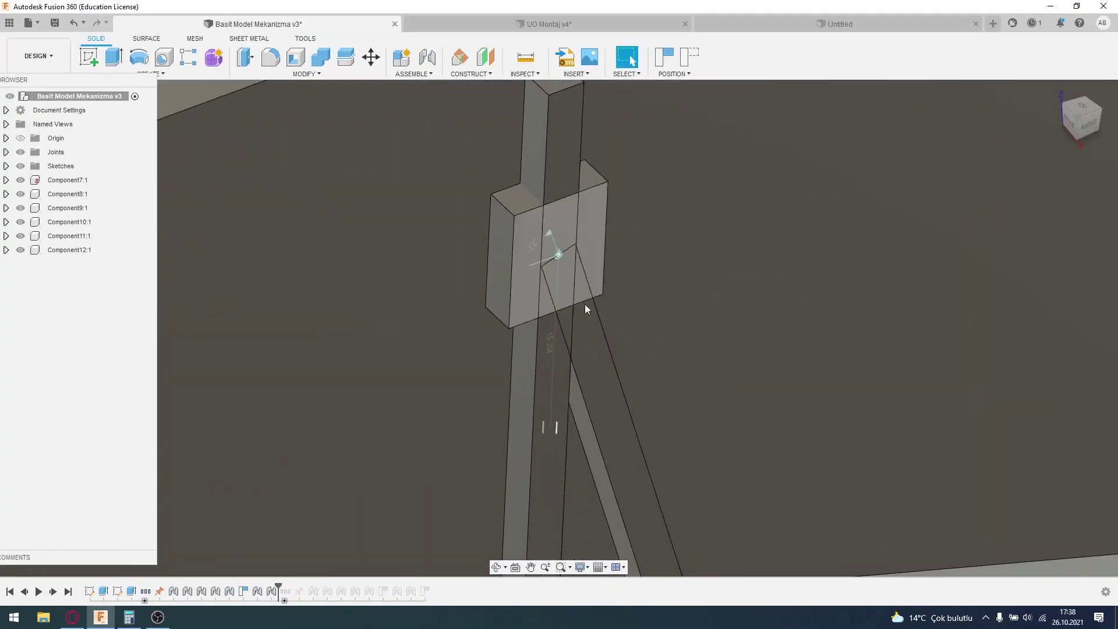
{"action": "left_click", "coordinate": [548, 24]}
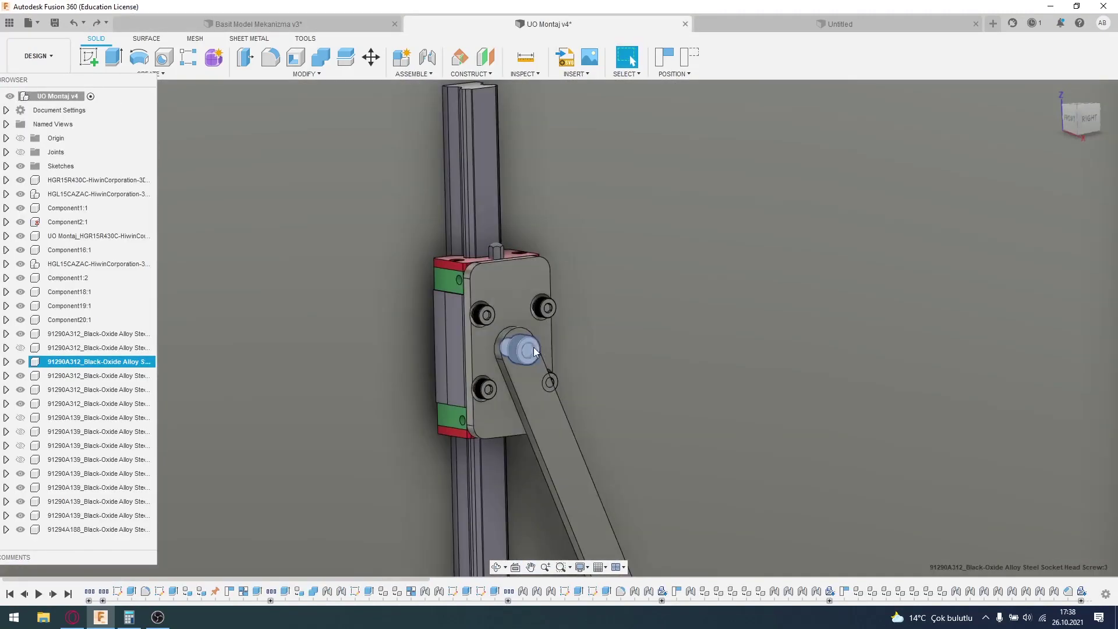
{"action": "scroll", "coordinate": [529, 356], "scroll_direction": "up", "scroll_amount": 1}
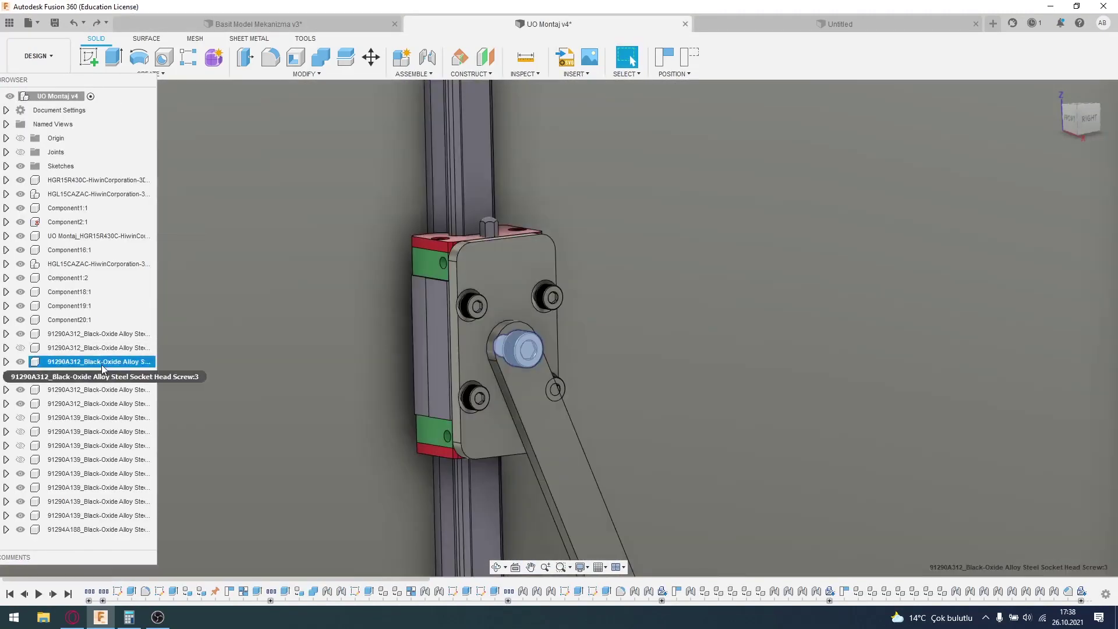
{"action": "right_click", "coordinate": [122, 362]}
{"action": "left_click", "coordinate": [130, 377]}
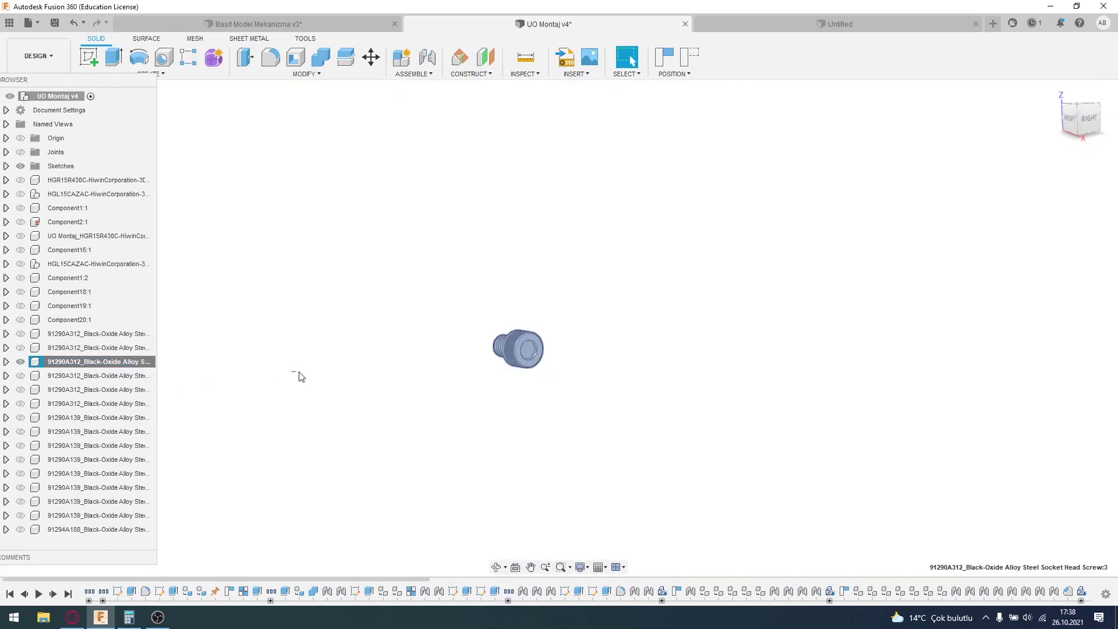
{"action": "key", "text": "ctrl+z"}
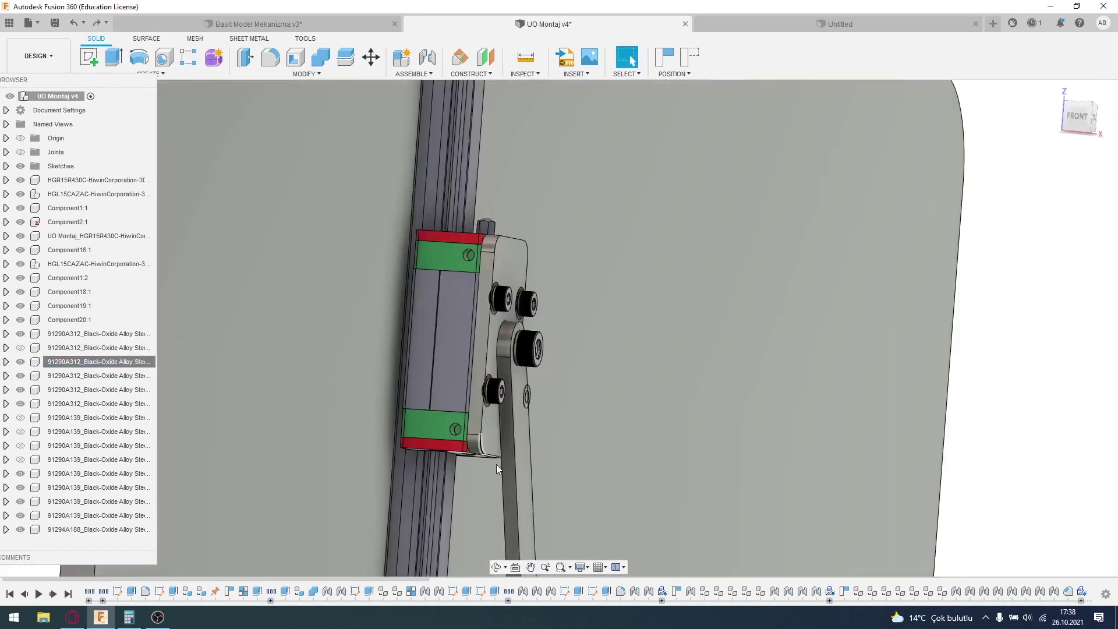
{"action": "scroll", "coordinate": [496, 463], "scroll_direction": "down", "scroll_amount": 3}
{"action": "mouse_move", "coordinate": [542, 456]}
{"action": "middle_mouse_down", "text": "shift"}
{"action": "mouse_move", "coordinate": [499, 472]}
{"action": "mouse_move", "coordinate": [516, 469]}
{"action": "mouse_move", "coordinate": [492, 407]}
{"action": "middle_mouse_up", "text": "shift"}
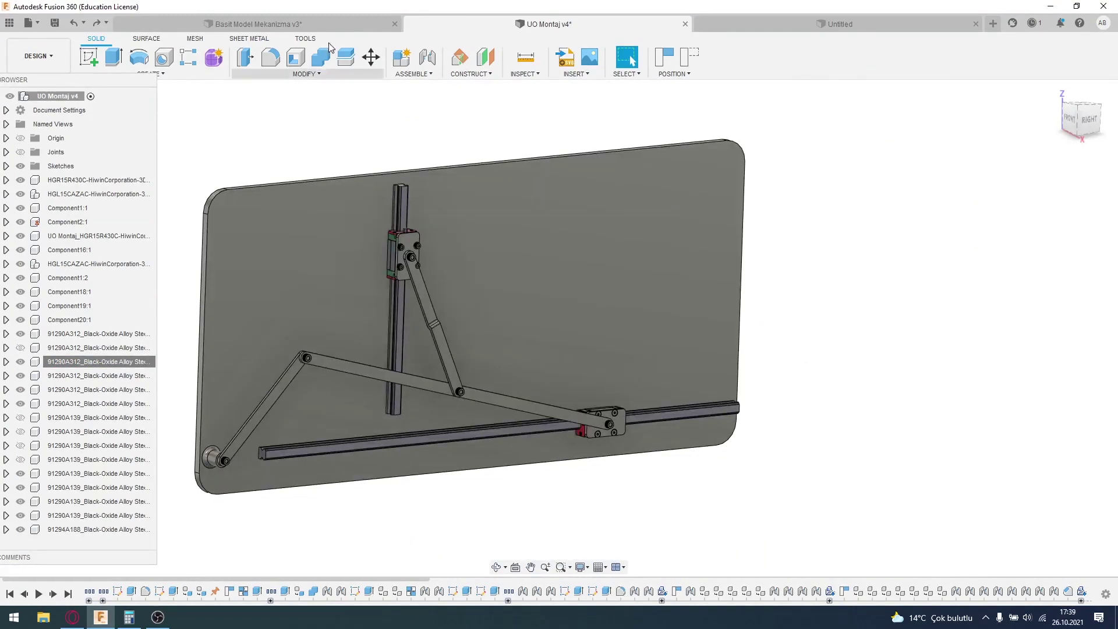
{"action": "left_click", "coordinate": [337, 20]}
{"action": "middle_click_drag", "start_coordinate": [623, 453], "coordinate": [599, 297]}
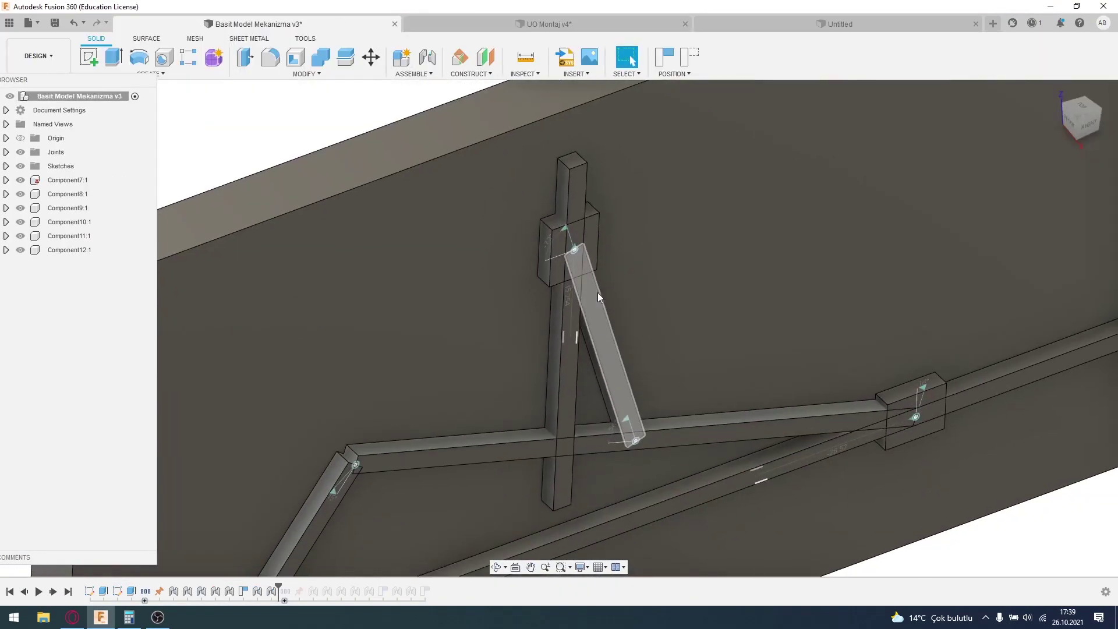
{"action": "left_click", "coordinate": [661, 435]}
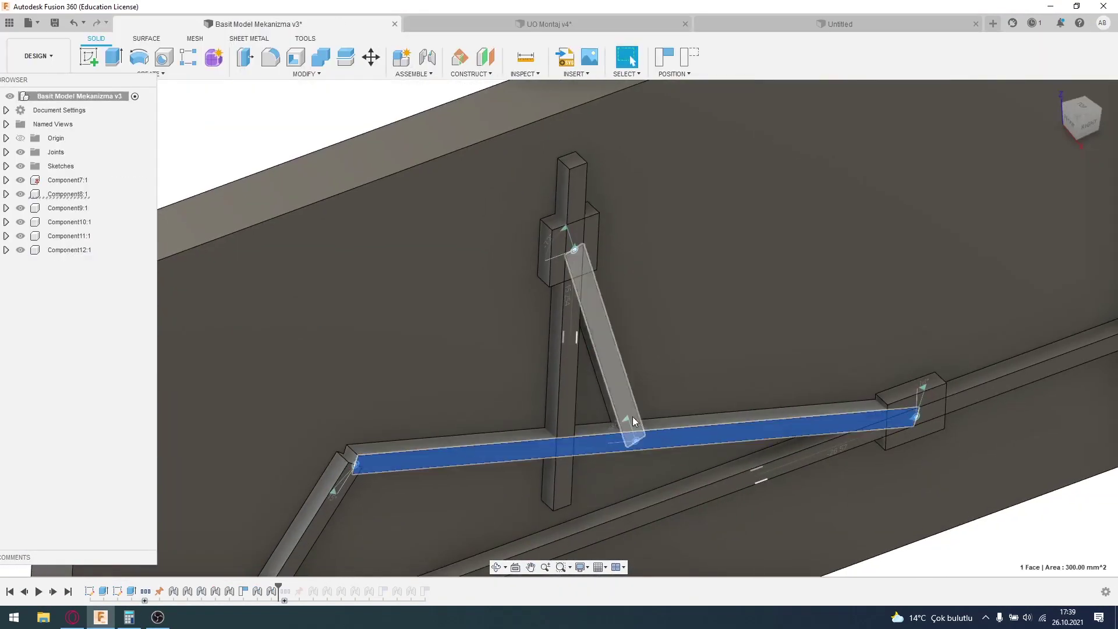
{"action": "left_click", "coordinate": [603, 24]}
{"action": "mouse_move", "coordinate": [563, 324]}
{"action": "middle_mouse_down", "text": "shift"}
{"action": "mouse_move", "coordinate": [572, 328]}
{"action": "mouse_move", "coordinate": [543, 333]}
{"action": "middle_mouse_up", "text": "shift"}
- Isolate the diagonal link Component19:1, orbit around it, then undo the isolation
{"action": "scroll", "coordinate": [448, 243], "scroll_direction": "up", "scroll_amount": 5}
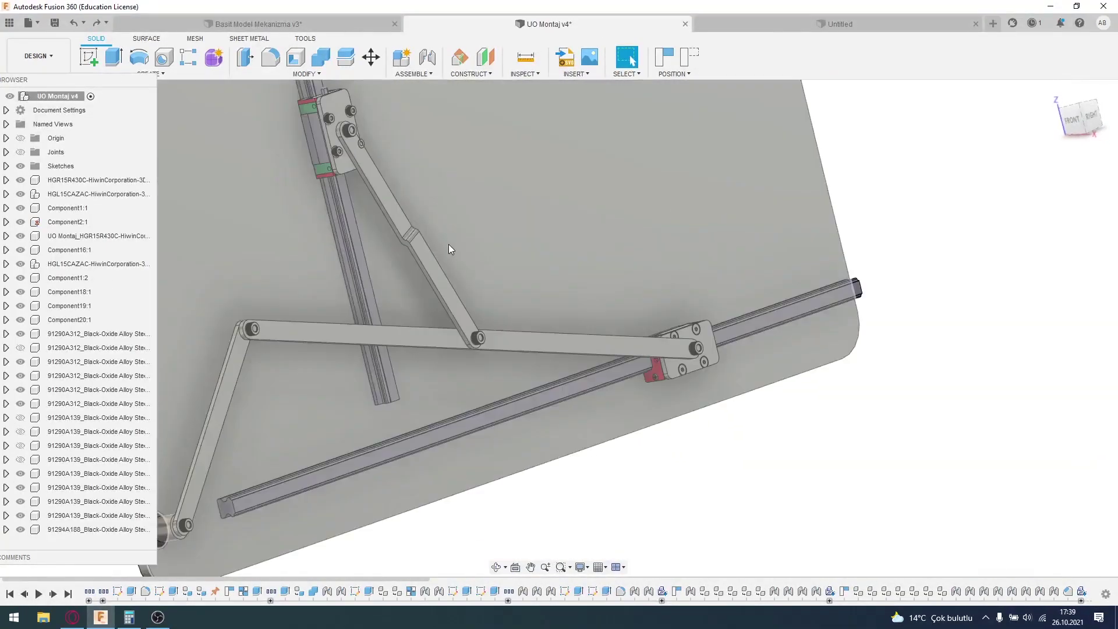
{"action": "scroll", "coordinate": [411, 269], "scroll_direction": "up", "scroll_amount": 5}
{"action": "left_click", "coordinate": [410, 270]}
{"action": "right_click", "coordinate": [82, 306]}
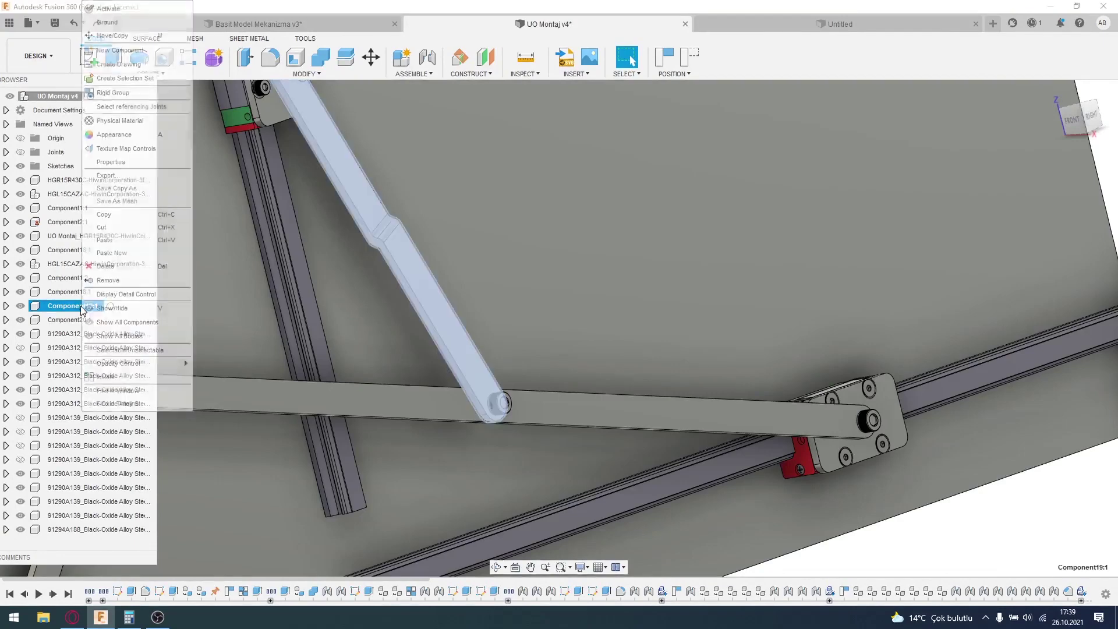
{"action": "left_click", "coordinate": [108, 383]}
{"action": "mouse_move", "coordinate": [340, 394]}
{"action": "middle_mouse_down", "text": "shift"}
{"action": "mouse_move", "coordinate": [362, 334]}
{"action": "mouse_move", "coordinate": [445, 456]}
{"action": "mouse_move", "coordinate": [431, 458]}
{"action": "middle_mouse_up", "text": "shift"}
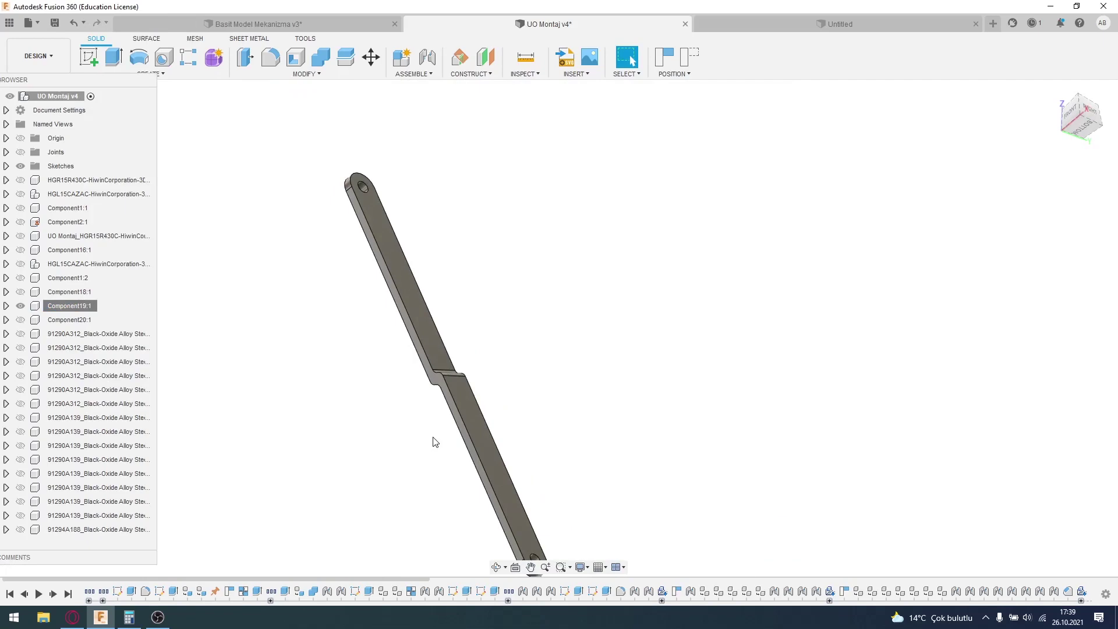
{"action": "key", "text": "ctrl+z"}
- Isolate Component19 again and orbit to inspect the link on its own
{"action": "scroll", "coordinate": [492, 495], "scroll_direction": "down", "scroll_amount": 5}
{"action": "scroll", "coordinate": [474, 431], "scroll_direction": "down", "scroll_amount": 2}
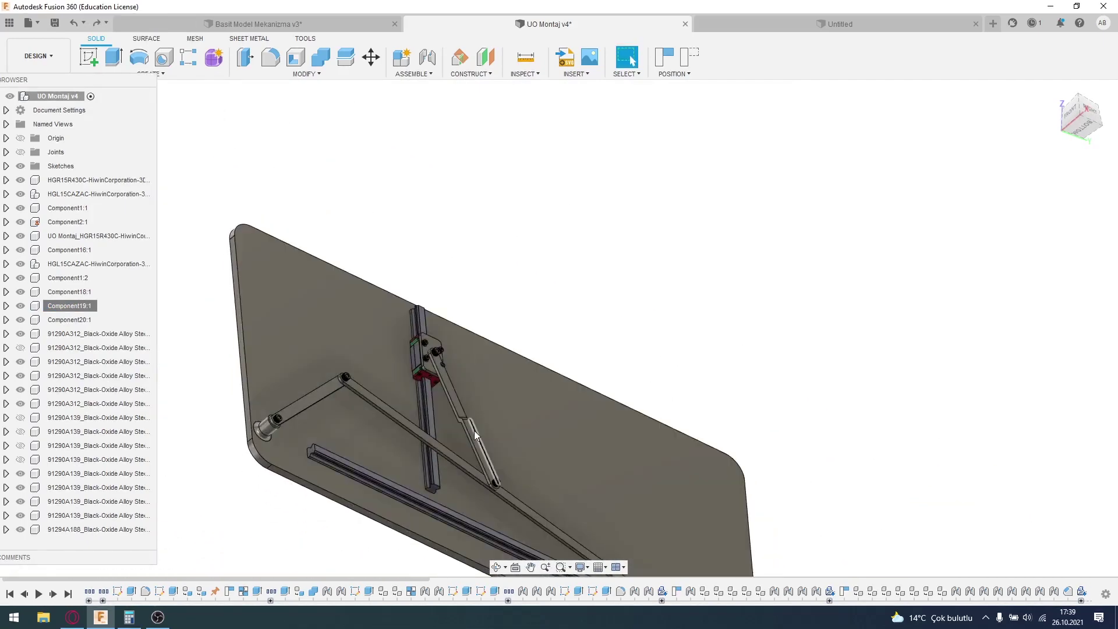
{"action": "left_click", "coordinate": [92, 307]}
{"action": "right_click", "coordinate": [90, 307]}
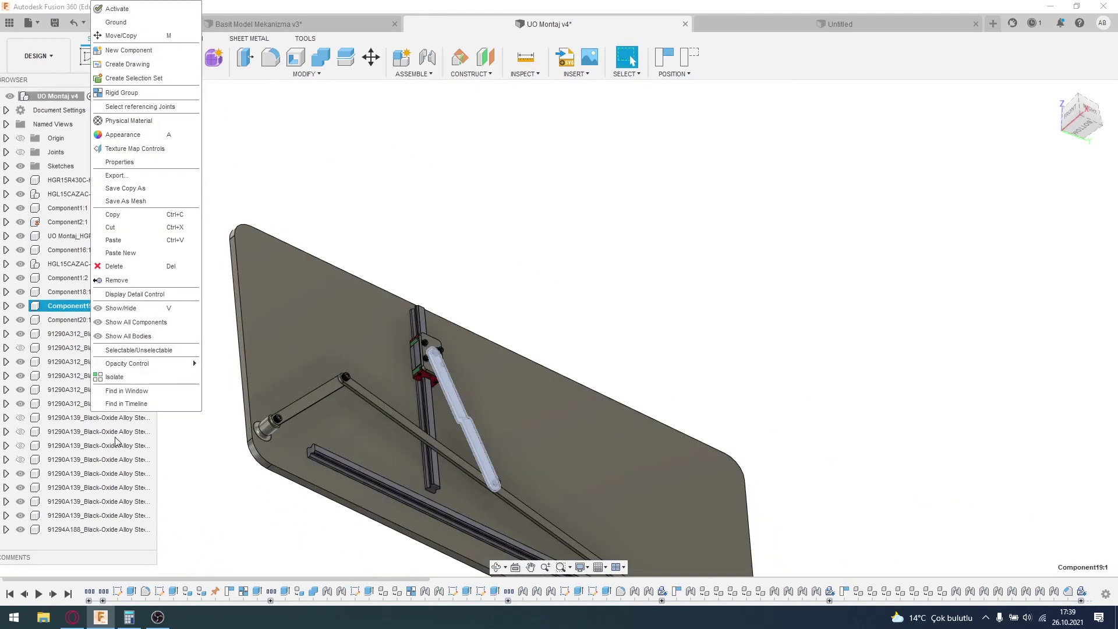
{"action": "left_click", "coordinate": [138, 379]}
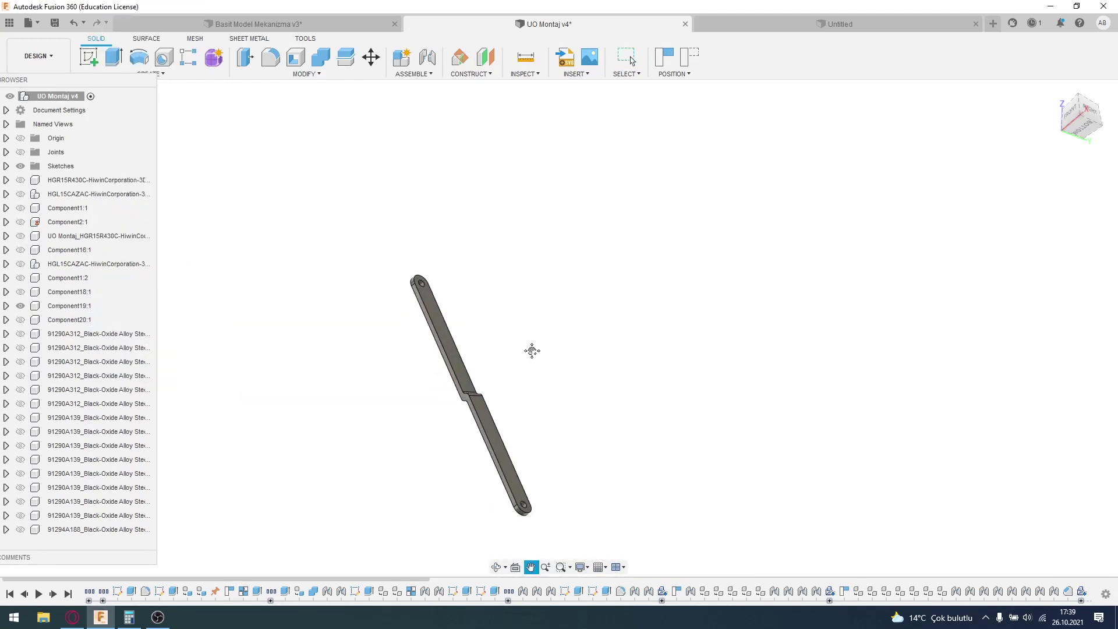
{"action": "mouse_move", "coordinate": [461, 389]}
{"action": "middle_mouse_down", "text": "shift"}
{"action": "mouse_move", "coordinate": [494, 402]}
{"action": "mouse_move", "coordinate": [499, 418]}
{"action": "middle_mouse_up", "text": "shift"}
- Orbit the mechanism to inspect the bolt at the pin joint, then clear the selection
{"action": "scroll", "coordinate": [509, 402], "scroll_direction": "down", "scroll_amount": 5}
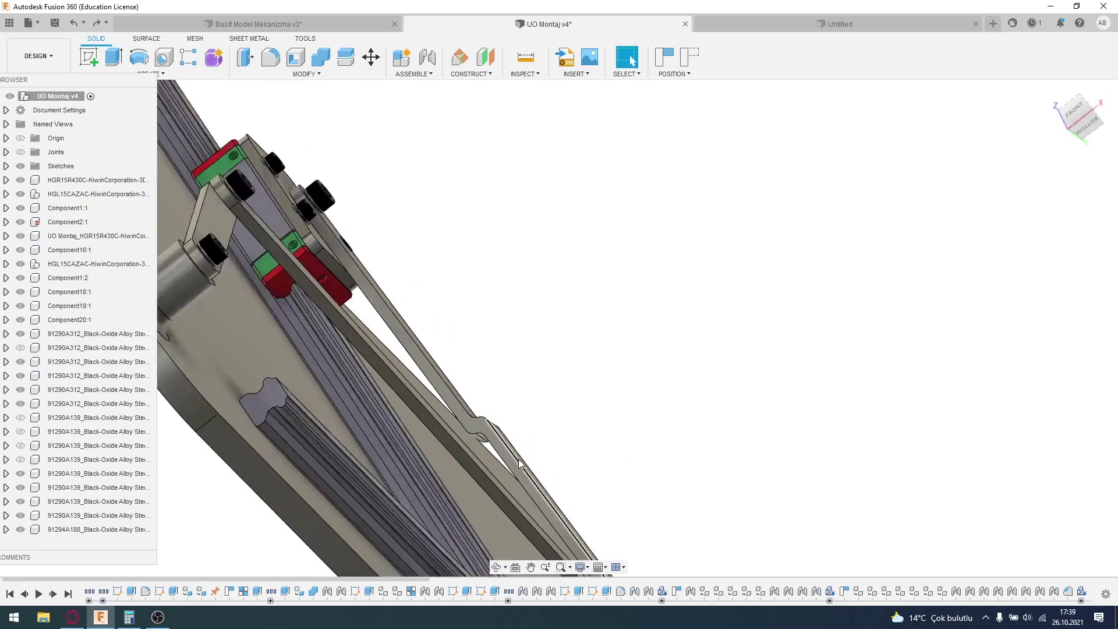
{"action": "mouse_move", "coordinate": [554, 457]}
{"action": "middle_mouse_down", "text": "shift"}
{"action": "mouse_move", "coordinate": [508, 445]}
{"action": "mouse_move", "coordinate": [449, 277]}
{"action": "middle_mouse_up", "text": "shift"}
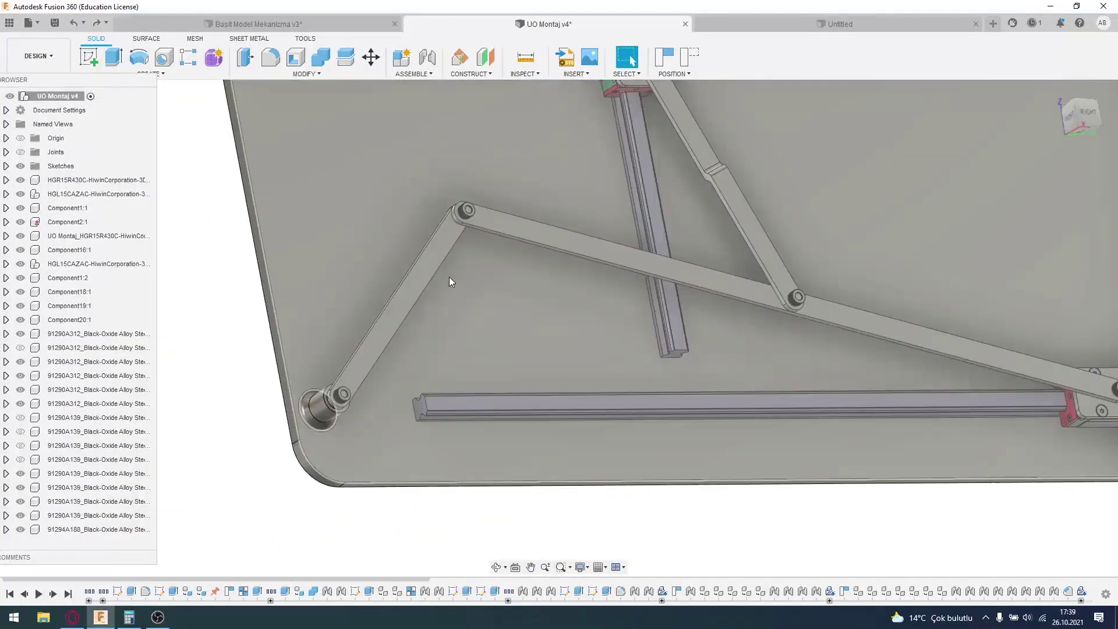
{"action": "middle_click_drag", "start_coordinate": [469, 352], "coordinate": [445, 327], "text": "shift"}
{"action": "scroll", "coordinate": [446, 326], "scroll_direction": "up", "scroll_amount": 3}
{"action": "scroll", "coordinate": [446, 328], "scroll_direction": "up", "scroll_amount": 3}
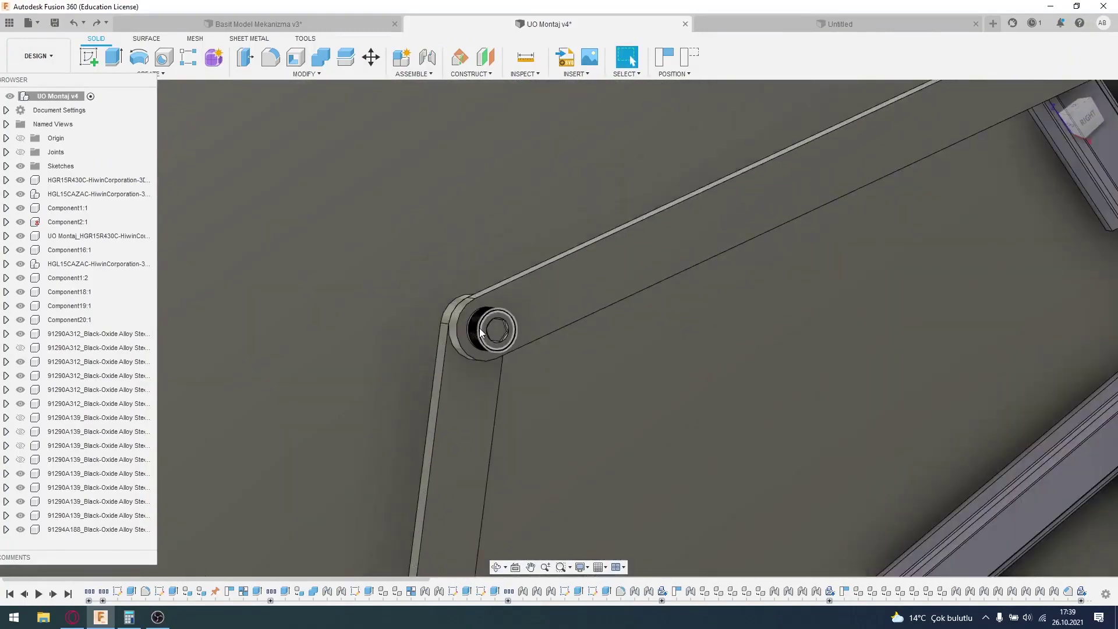
{"action": "left_click", "coordinate": [481, 333]}
{"action": "scroll", "coordinate": [545, 418], "scroll_direction": "down", "scroll_amount": 5}
{"action": "middle_click_drag", "start_coordinate": [546, 418], "coordinate": [545, 288], "text": "shift"}
{"action": "scroll", "coordinate": [505, 456], "scroll_direction": "up", "scroll_amount": 5}
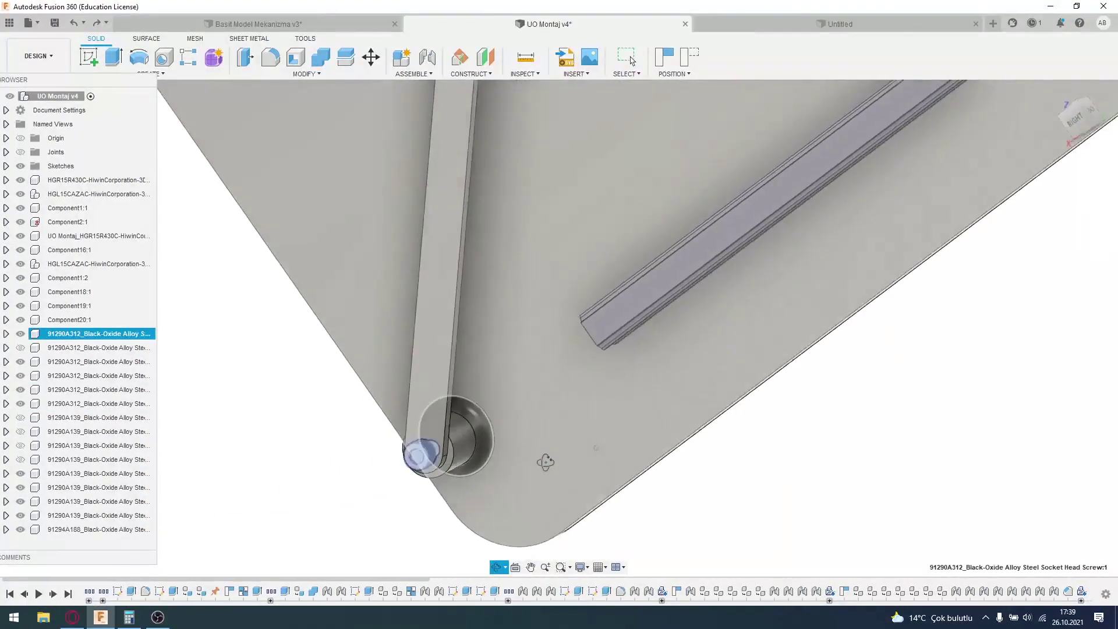
{"action": "mouse_move", "coordinate": [525, 454]}
{"action": "middle_mouse_down", "text": "shift"}
{"action": "mouse_move", "coordinate": [622, 459]}
{"action": "mouse_move", "coordinate": [460, 446]}
{"action": "middle_mouse_up", "text": "shift"}
{"action": "left_click", "coordinate": [622, 460]}
- View the plate and slider from another side and inspect the slider carriage
{"action": "scroll", "coordinate": [526, 457], "scroll_direction": "down", "scroll_amount": 2}
{"action": "scroll", "coordinate": [592, 437], "scroll_direction": "down", "scroll_amount": 3}
{"action": "scroll", "coordinate": [530, 363], "scroll_direction": "up", "scroll_amount": 2}
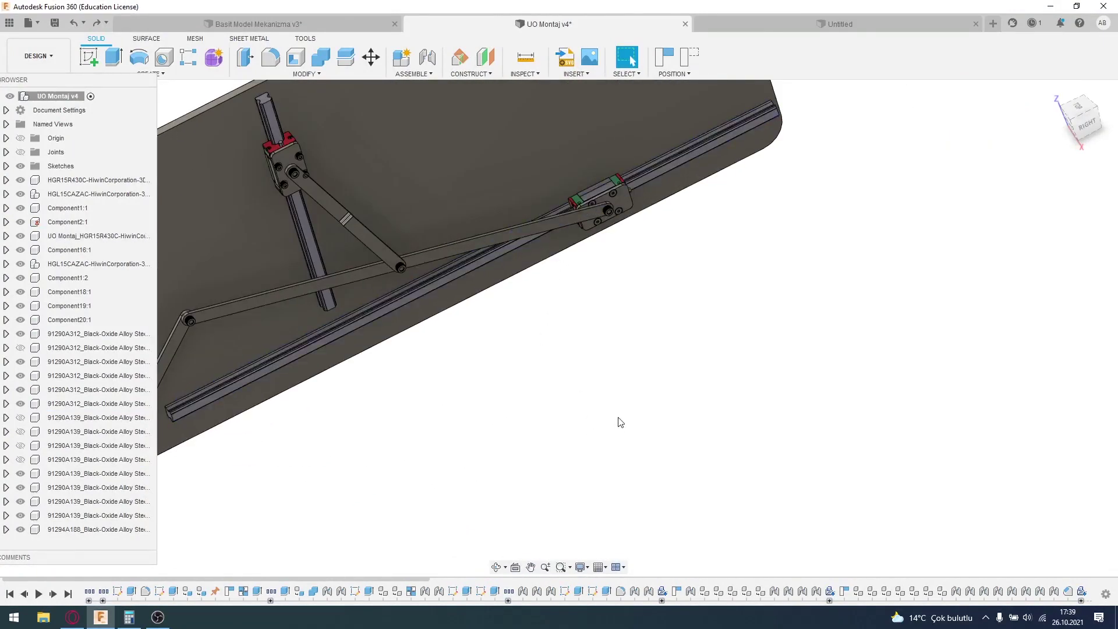
{"action": "mouse_move", "coordinate": [617, 419]}
{"action": "middle_mouse_down", "text": "shift"}
{"action": "mouse_move", "coordinate": [580, 347]}
{"action": "mouse_move", "coordinate": [632, 364]}
{"action": "mouse_move", "coordinate": [492, 514]}
{"action": "middle_mouse_up", "text": "shift"}
{"action": "scroll", "coordinate": [365, 394], "scroll_direction": "up", "scroll_amount": 3}
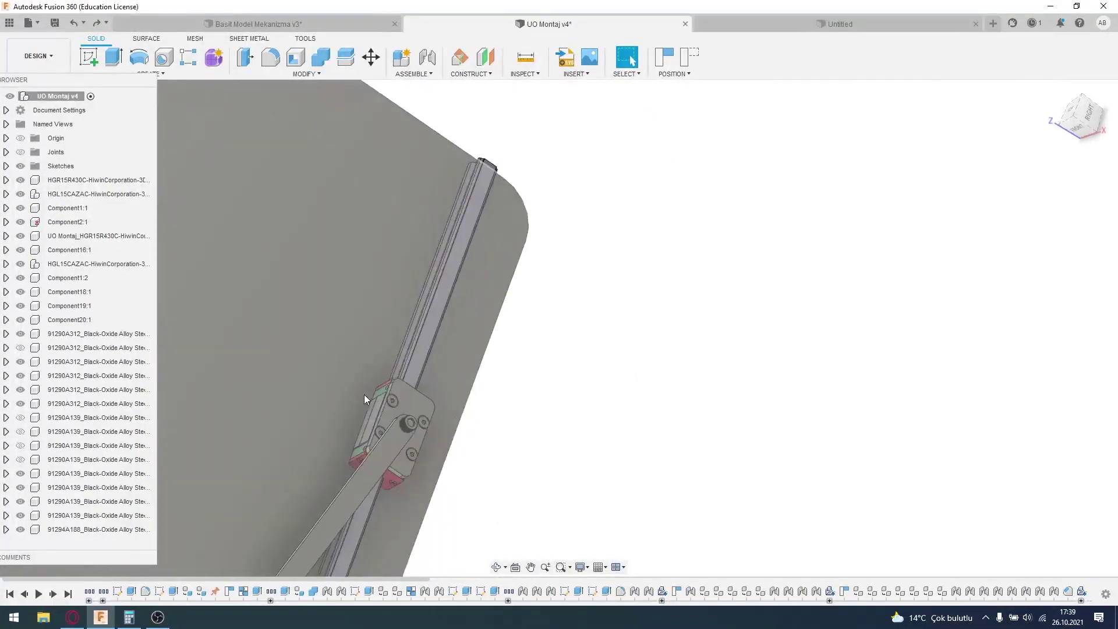
{"action": "scroll", "coordinate": [369, 416], "scroll_direction": "up", "scroll_amount": 2}
{"action": "left_click", "coordinate": [370, 420]}
{"action": "left_click", "coordinate": [671, 442]}
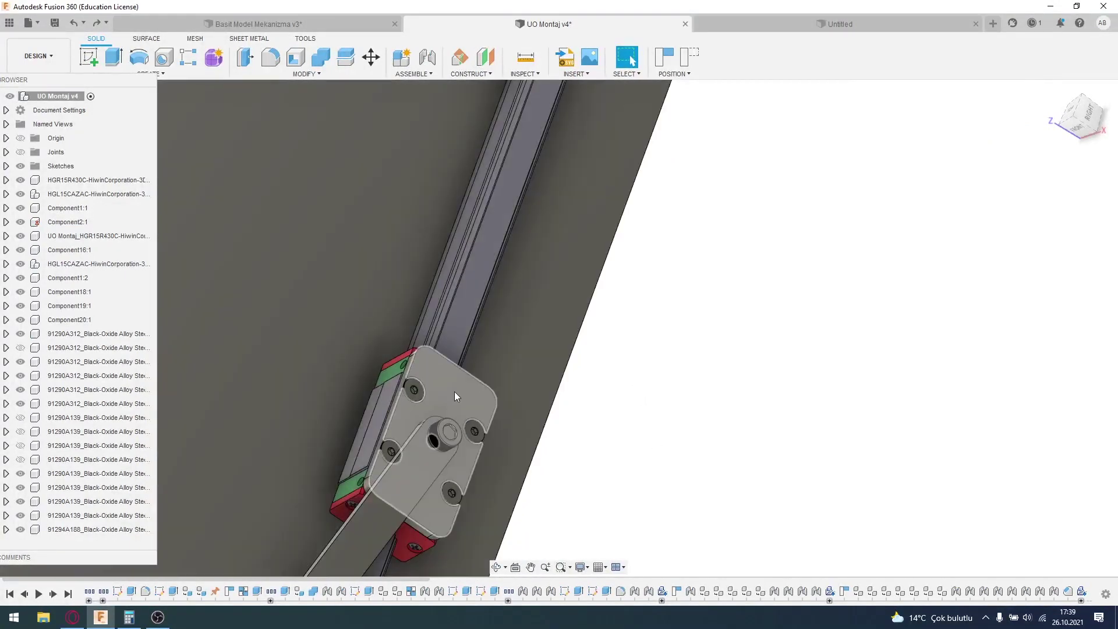
- Orbit out to show the full rail, the plate corner and the whole plate
{"action": "scroll", "coordinate": [658, 510], "scroll_direction": "down", "scroll_amount": 3}
{"action": "scroll", "coordinate": [482, 402], "scroll_direction": "down", "scroll_amount": 2}
{"action": "mouse_move", "coordinate": [483, 402]}
{"action": "middle_mouse_down", "text": "shift"}
{"action": "mouse_move", "coordinate": [565, 445]}
{"action": "mouse_move", "coordinate": [434, 320]}
{"action": "middle_mouse_up", "text": "shift"}
{"action": "scroll", "coordinate": [572, 474], "scroll_direction": "down", "scroll_amount": 3}
{"action": "scroll", "coordinate": [585, 500], "scroll_direction": "down", "scroll_amount": 2}
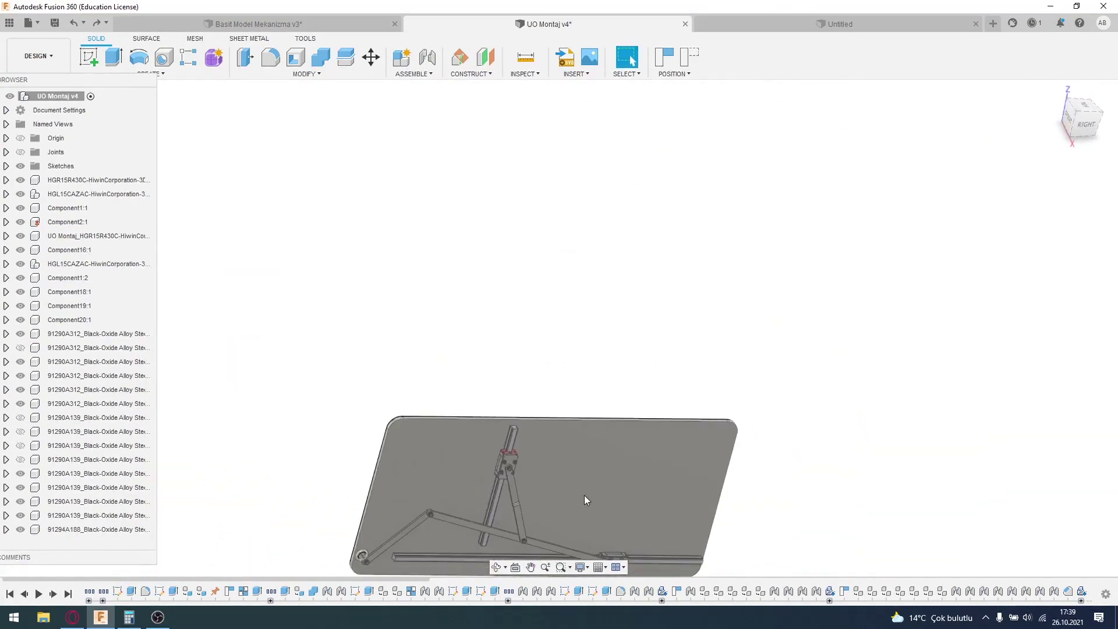
{"action": "mouse_move", "coordinate": [585, 500]}
{"action": "middle_mouse_down", "text": "shift"}
{"action": "mouse_move", "coordinate": [540, 374]}
{"action": "mouse_move", "coordinate": [513, 350]}
{"action": "middle_mouse_up", "text": "shift"}
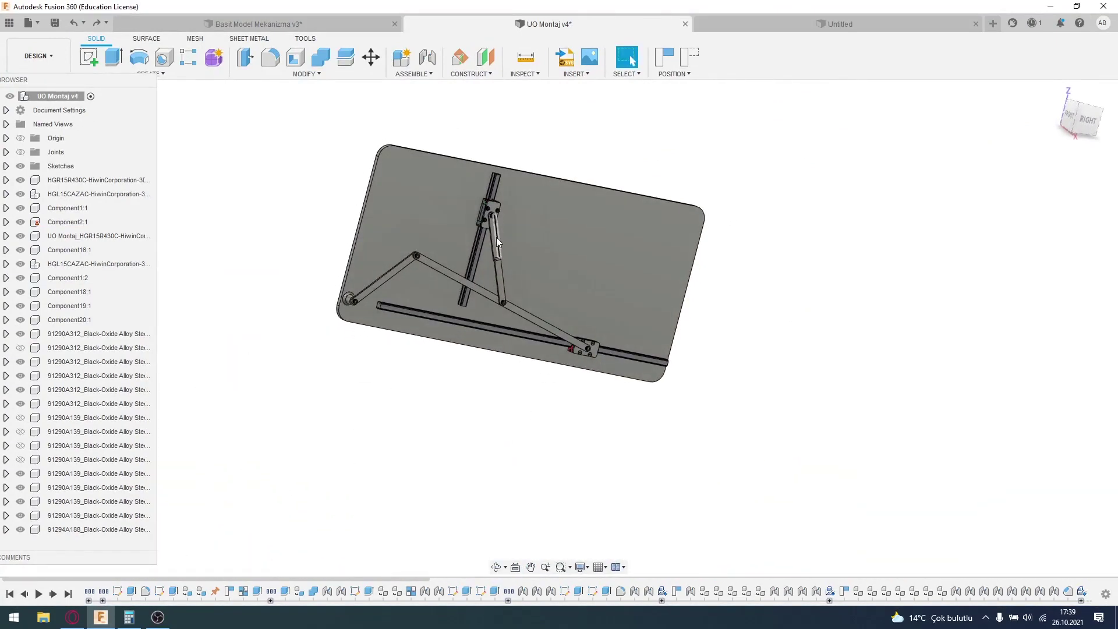
{"action": "scroll", "coordinate": [496, 236], "scroll_direction": "up", "scroll_amount": 3}
{"action": "scroll", "coordinate": [519, 385], "scroll_direction": "down", "scroll_amount": 1}
- Slide the lower carriage right along the bottom rail and zoom in on the upper carriage
{"action": "left_click_drag", "start_coordinate": [462, 334], "coordinate": [623, 392]}
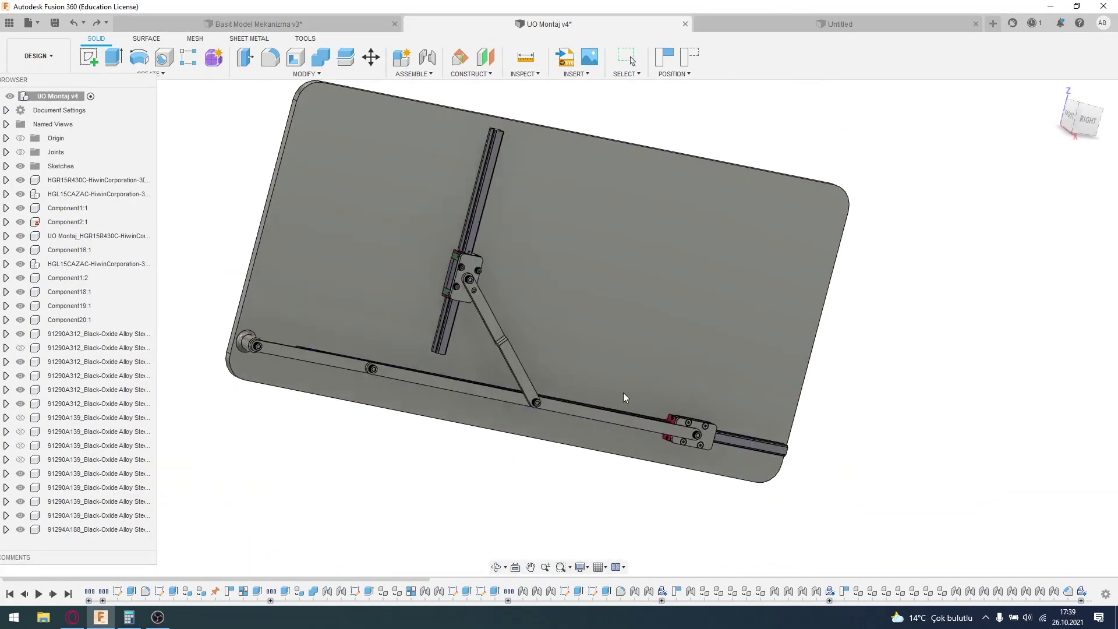
{"action": "scroll", "coordinate": [486, 209], "scroll_direction": "up", "scroll_amount": 3}
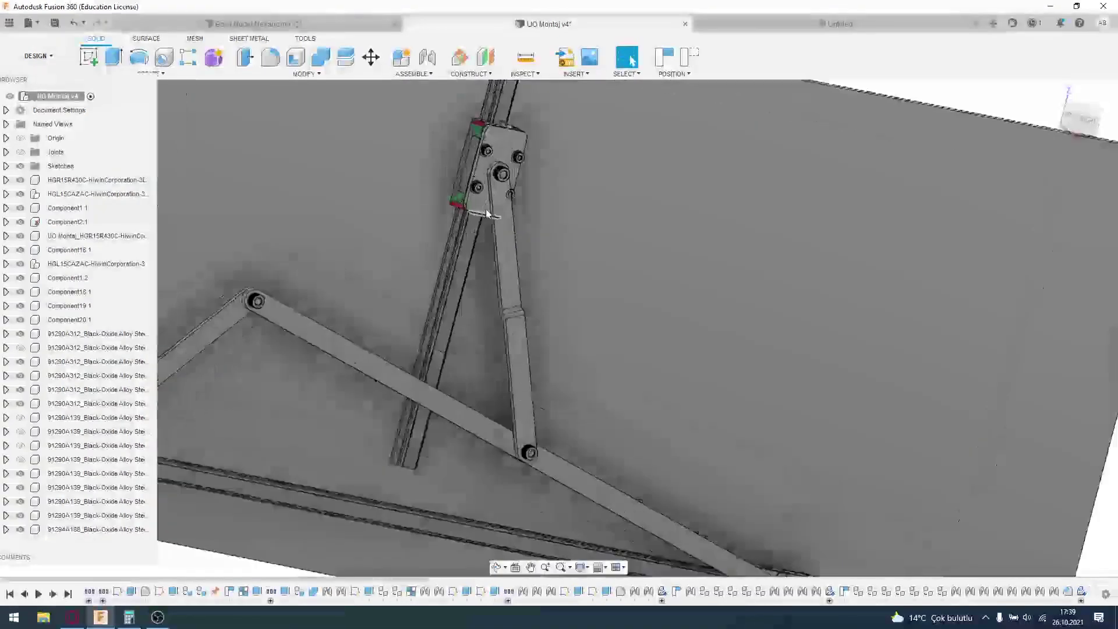
{"action": "scroll", "coordinate": [528, 214], "scroll_direction": "up", "scroll_amount": 3}
{"action": "mouse_move", "coordinate": [527, 215]}
{"action": "middle_mouse_down", "text": "shift"}
{"action": "mouse_move", "coordinate": [602, 410]}
{"action": "mouse_move", "coordinate": [605, 371]}
{"action": "mouse_move", "coordinate": [529, 420]}
{"action": "middle_mouse_up", "text": "shift"}
{"action": "scroll", "coordinate": [497, 450], "scroll_direction": "up", "scroll_amount": 2}
- Isolate the socket-head screw 91290A139 on the carriage
{"action": "scroll", "coordinate": [486, 358], "scroll_direction": "up", "scroll_amount": 2}
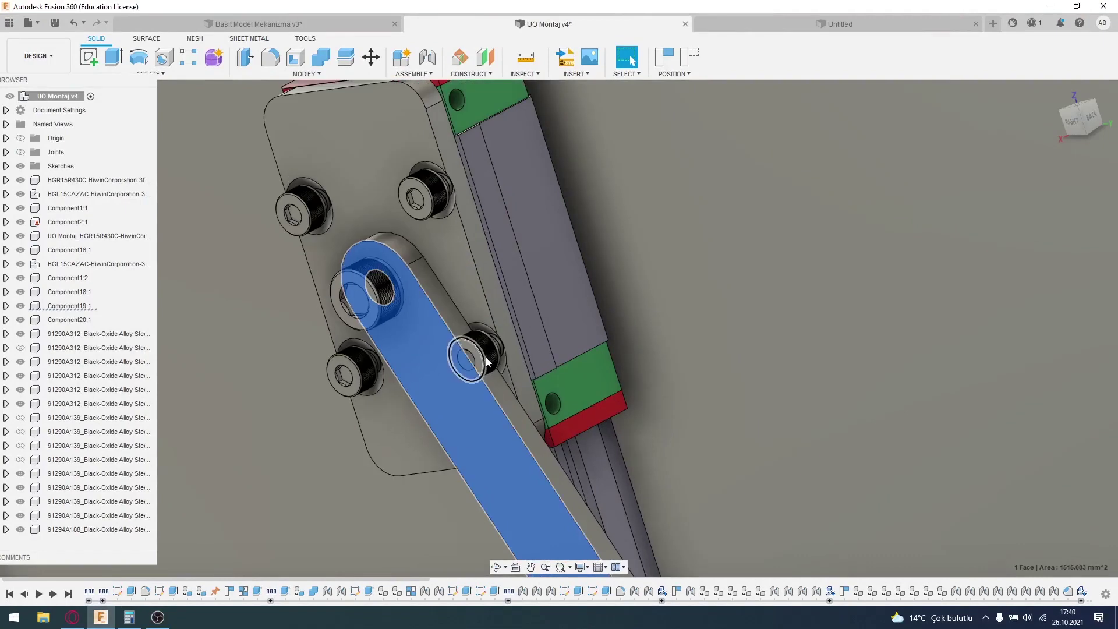
{"action": "left_click", "coordinate": [483, 356]}
{"action": "mouse_move", "coordinate": [558, 493]}
{"action": "middle_mouse_down", "text": "shift"}
{"action": "mouse_move", "coordinate": [340, 477]}
{"action": "mouse_move", "coordinate": [302, 450]}
{"action": "mouse_move", "coordinate": [319, 461]}
{"action": "mouse_move", "coordinate": [394, 430]}
{"action": "mouse_move", "coordinate": [222, 457]}
{"action": "mouse_move", "coordinate": [563, 402]}
{"action": "mouse_move", "coordinate": [240, 479]}
{"action": "mouse_move", "coordinate": [464, 452]}
{"action": "mouse_move", "coordinate": [317, 497]}
{"action": "mouse_move", "coordinate": [493, 441]}
{"action": "middle_mouse_up", "text": "shift"}
{"action": "left_click", "coordinate": [474, 317]}
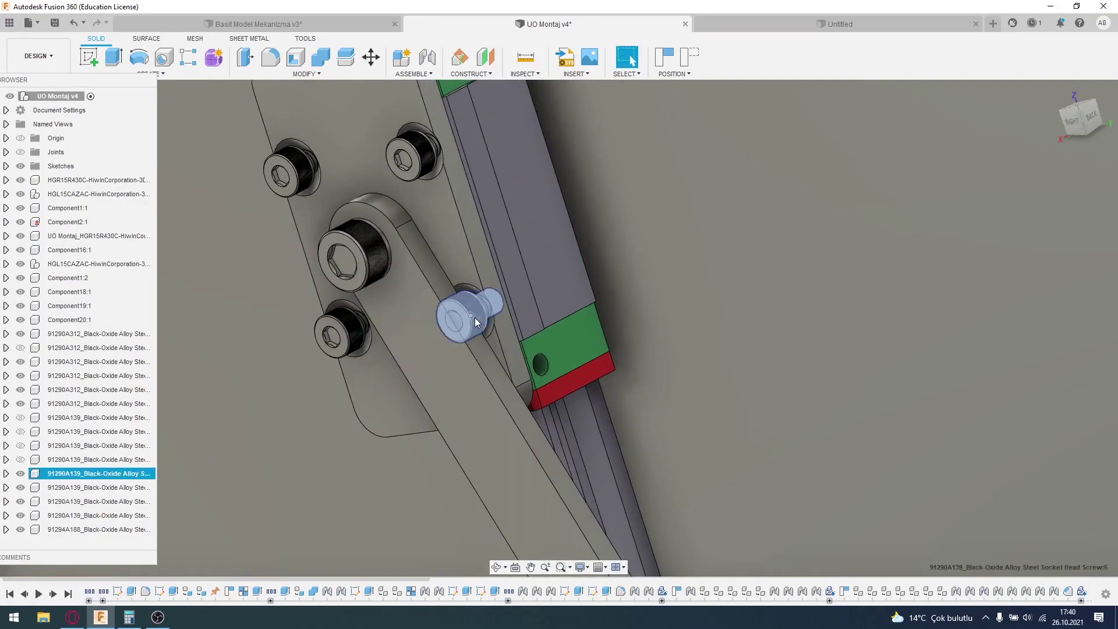
{"action": "right_click", "coordinate": [127, 476]}
{"action": "left_click", "coordinate": [172, 442]}
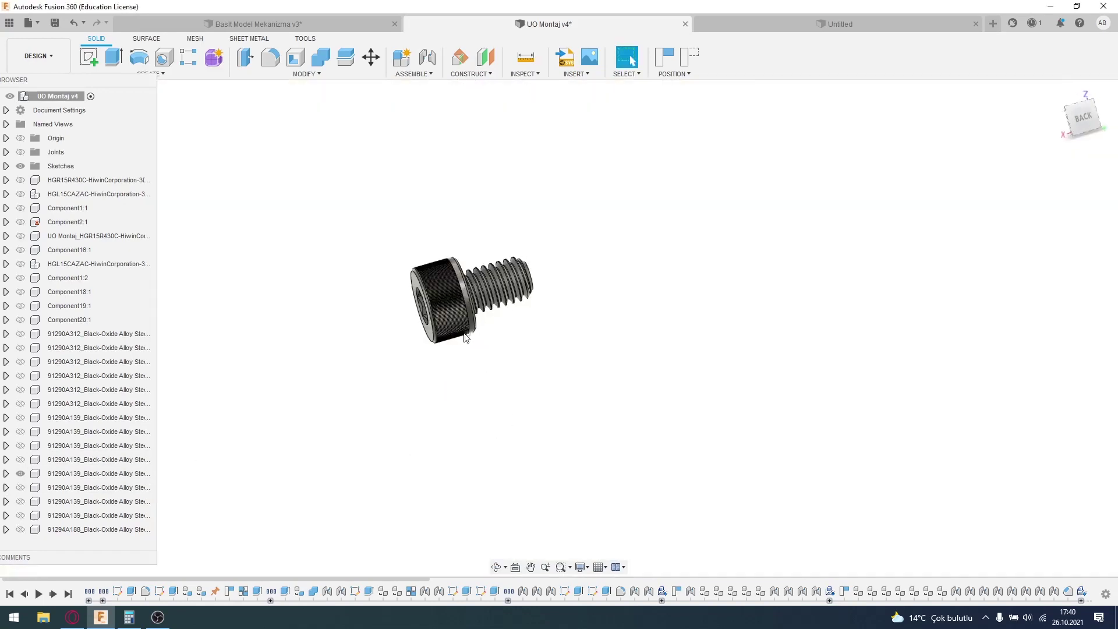
- Orbit the isolated screw to face its head, then tilt the view onto the rail carriage
{"action": "scroll", "coordinate": [466, 338], "scroll_direction": "up", "scroll_amount": 3}
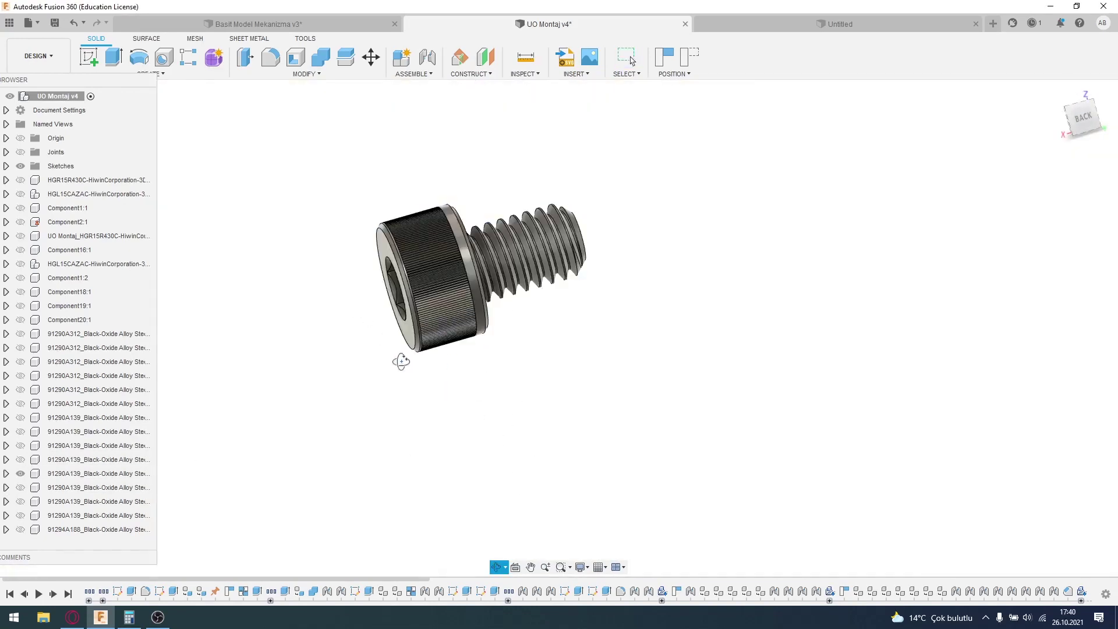
{"action": "middle_click_drag", "start_coordinate": [401, 361], "coordinate": [454, 342], "text": "shift"}
{"action": "scroll", "coordinate": [469, 328], "scroll_direction": "down", "scroll_amount": 5}
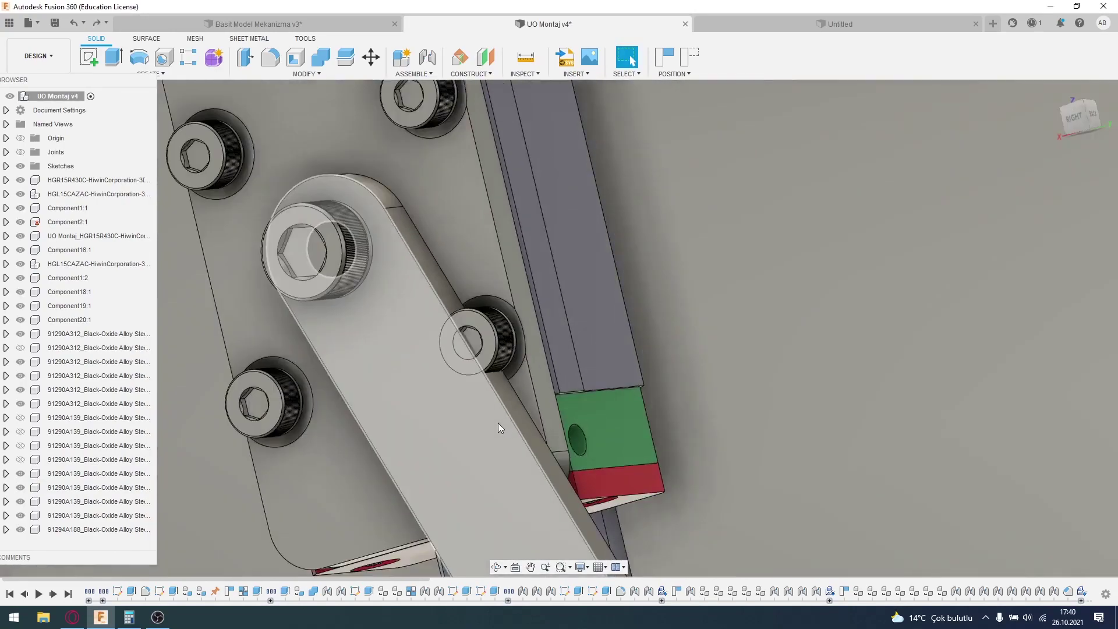
{"action": "scroll", "coordinate": [498, 423], "scroll_direction": "down", "scroll_amount": 2}
{"action": "scroll", "coordinate": [515, 380], "scroll_direction": "down", "scroll_amount": 2}
{"action": "scroll", "coordinate": [602, 492], "scroll_direction": "down", "scroll_amount": 3}
{"action": "middle_click_drag", "start_coordinate": [601, 492], "coordinate": [578, 386], "text": "shift"}
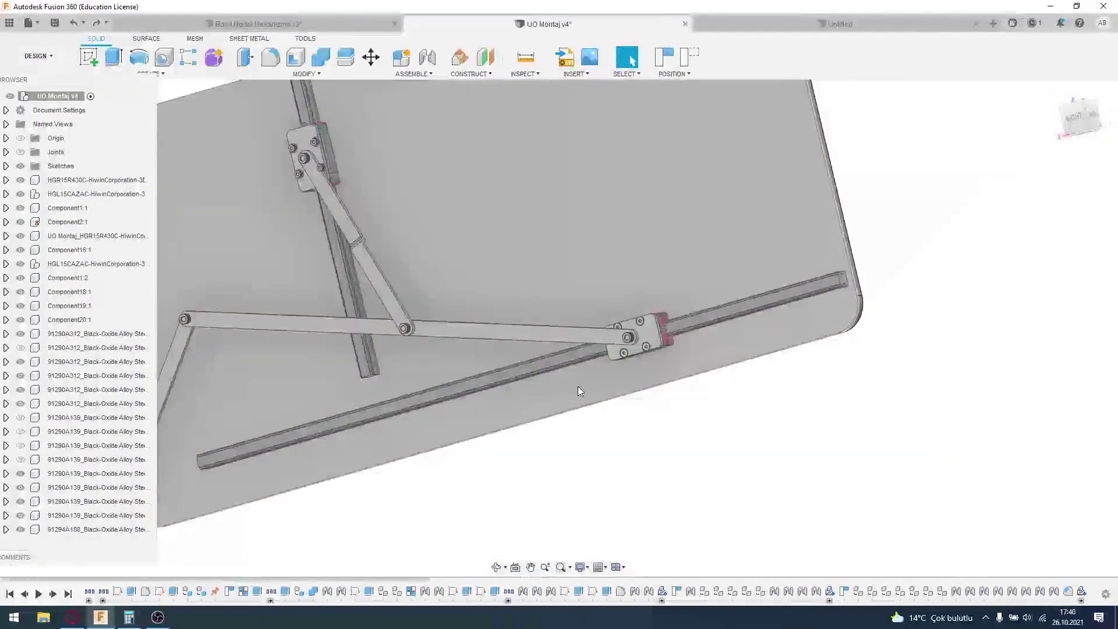
{"action": "scroll", "coordinate": [659, 344], "scroll_direction": "up", "scroll_amount": 3}
{"action": "scroll", "coordinate": [660, 344], "scroll_direction": "up", "scroll_amount": 4}
{"action": "middle_click_drag", "start_coordinate": [661, 341], "coordinate": [512, 387], "text": "shift"}
{"action": "scroll", "coordinate": [512, 387], "scroll_direction": "up", "scroll_amount": 3}
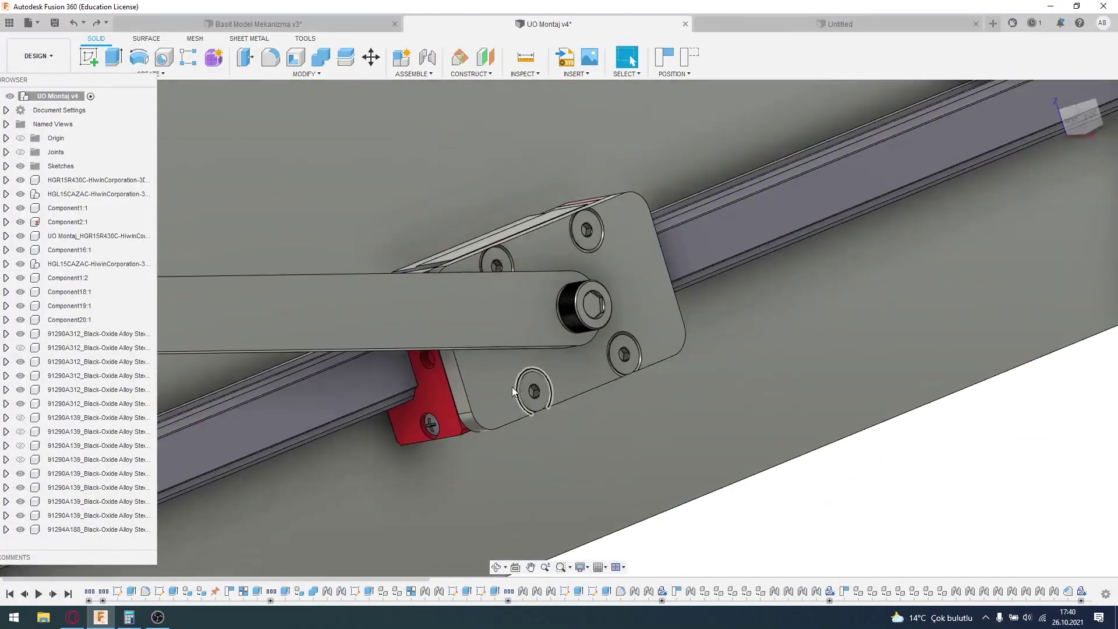
- Isolate the carriage's flat head screw, then restore the full assembly
{"action": "left_click", "coordinate": [533, 397]}
{"action": "right_click", "coordinate": [533, 397]}
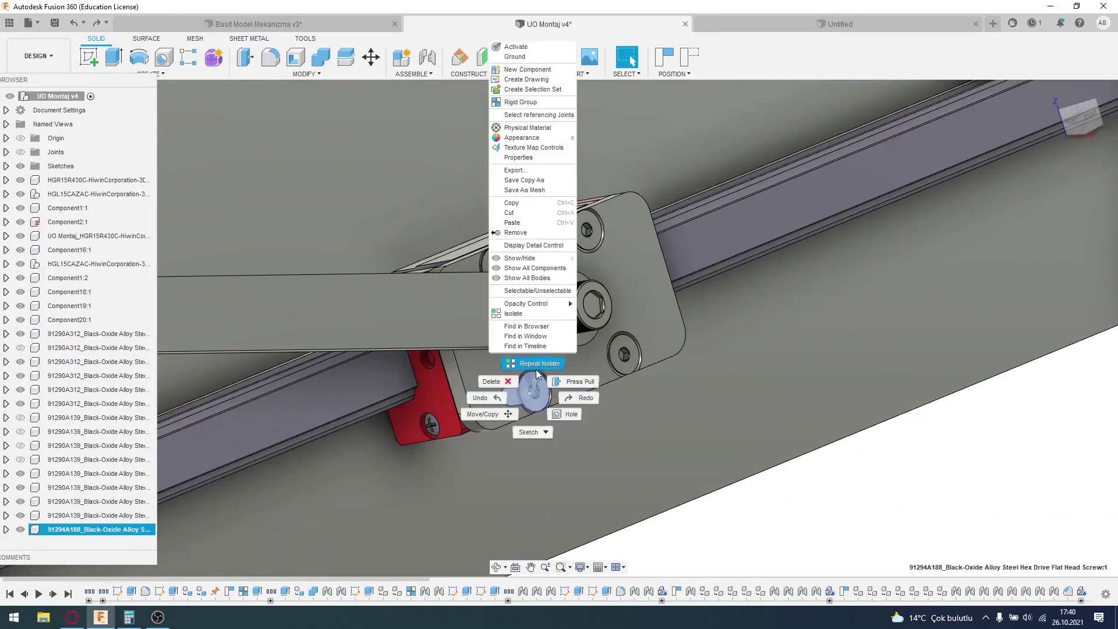
{"action": "left_click", "coordinate": [535, 322]}
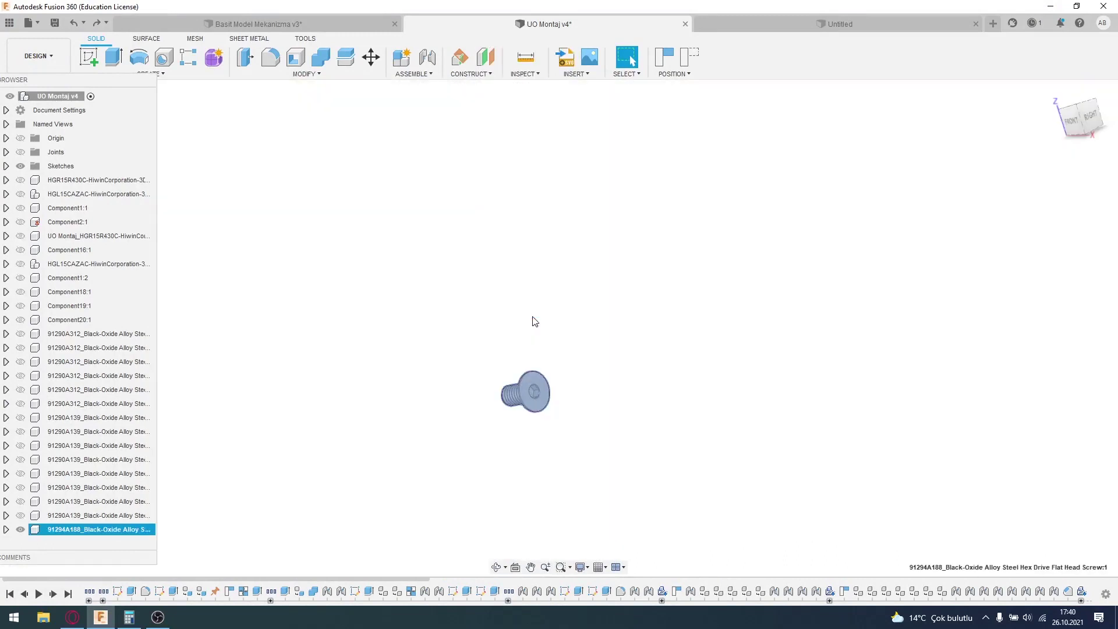
{"action": "right_click", "coordinate": [580, 395]}
{"action": "left_click", "coordinate": [512, 425]}
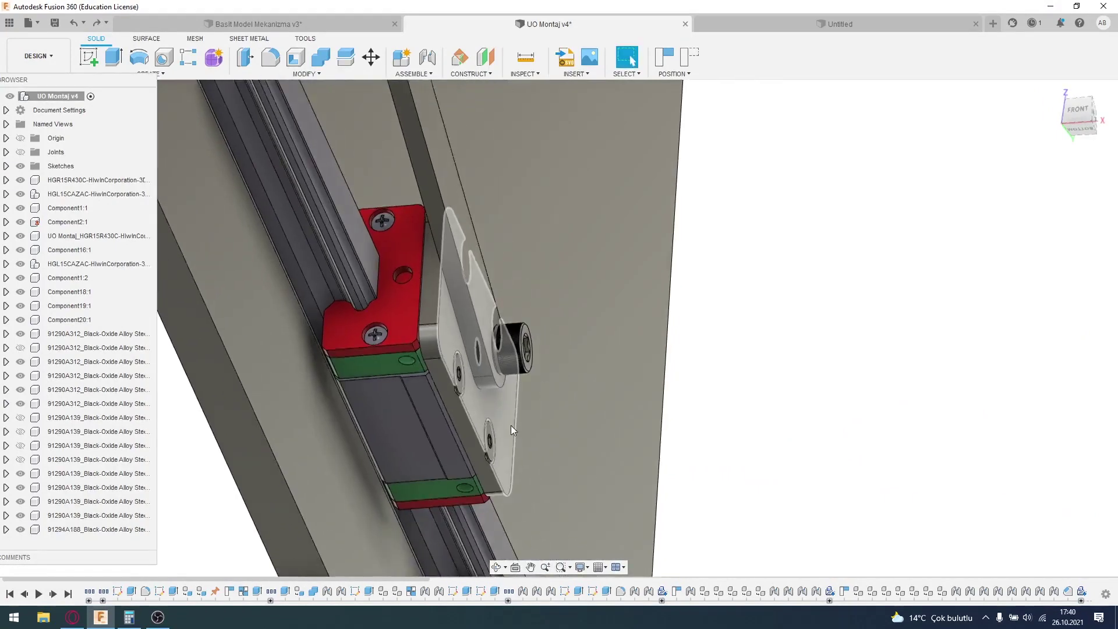
- Hide a carriage-plate screw to expose its countersunk hole
{"action": "scroll", "coordinate": [512, 426], "scroll_direction": "up", "scroll_amount": 5}
{"action": "middle_click_drag", "start_coordinate": [468, 501], "coordinate": [523, 505], "text": "shift"}
{"action": "scroll", "coordinate": [523, 505], "scroll_direction": "down", "scroll_amount": 5}
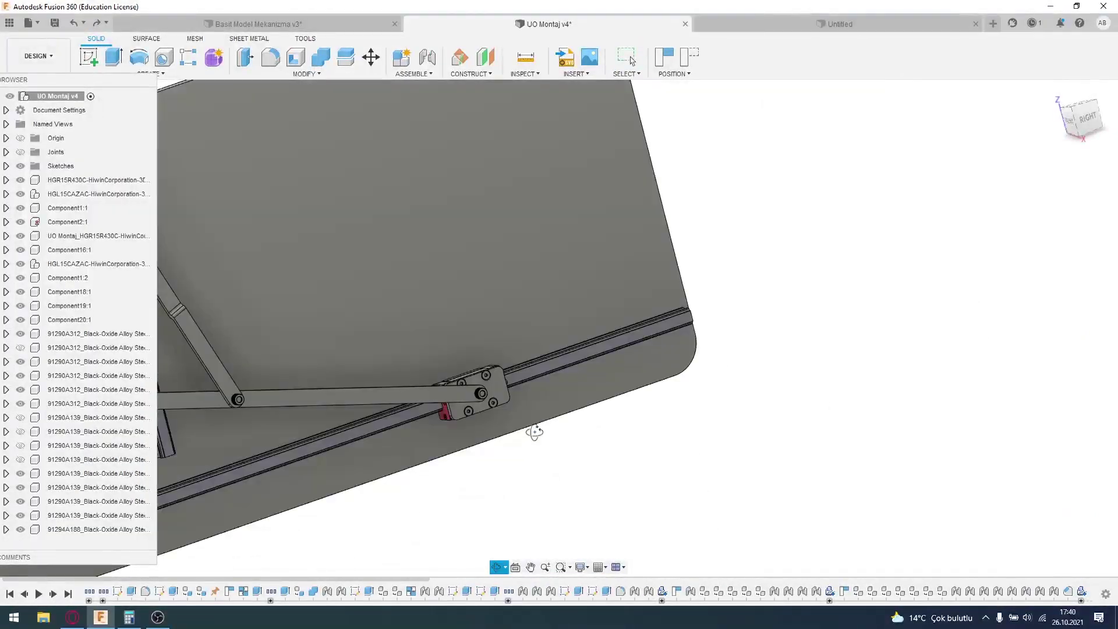
{"action": "scroll", "coordinate": [498, 400], "scroll_direction": "up", "scroll_amount": 2}
{"action": "scroll", "coordinate": [489, 379], "scroll_direction": "up", "scroll_amount": 4}
{"action": "left_click", "coordinate": [488, 372]}
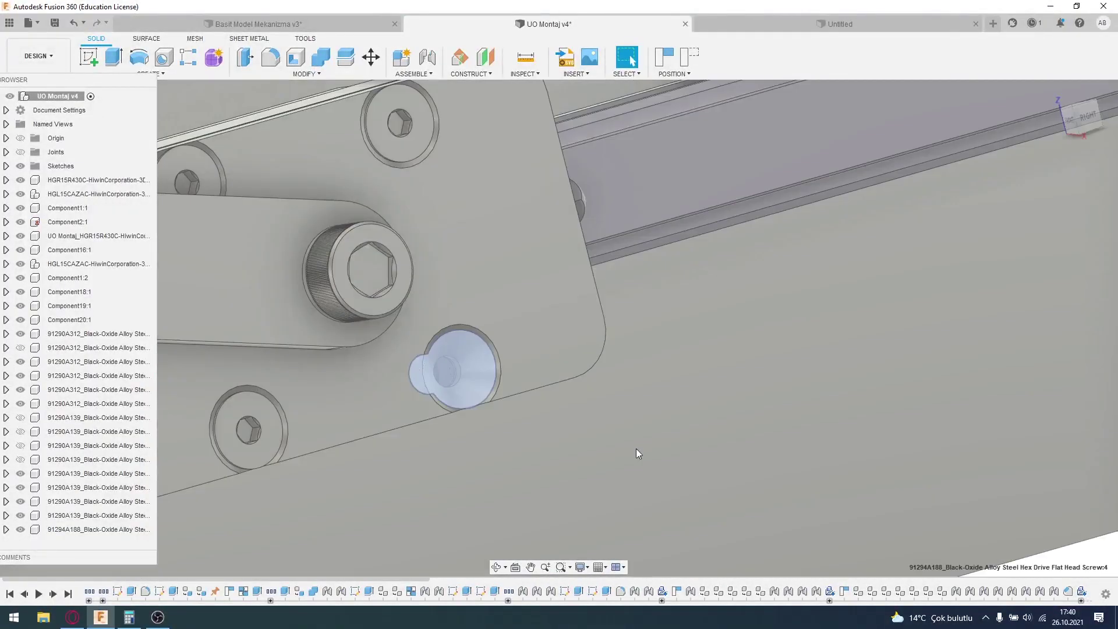
{"action": "key", "text": "v"}
{"action": "left_click", "coordinate": [478, 361]}
{"action": "key", "text": "Escape"}
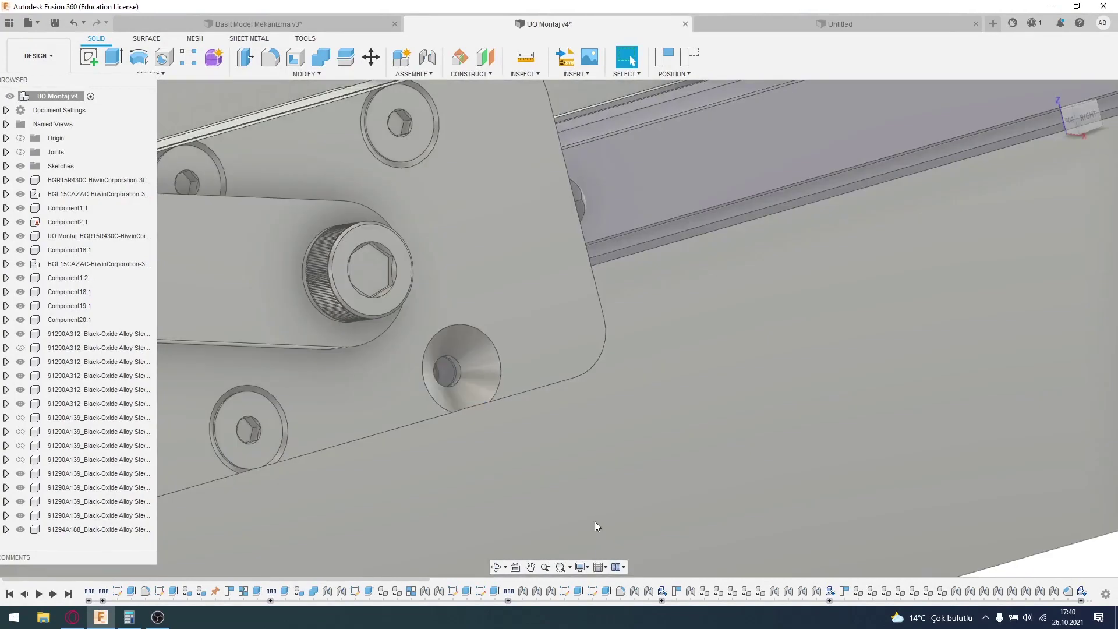
- Add a Section Analysis on the plate's side face, offset -4.732 mm through the carriage screws
{"action": "mouse_move", "coordinate": [595, 521]}
{"action": "middle_mouse_down", "text": "shift"}
{"action": "mouse_move", "coordinate": [552, 462]}
{"action": "mouse_move", "coordinate": [488, 292]}
{"action": "middle_mouse_up", "text": "shift"}
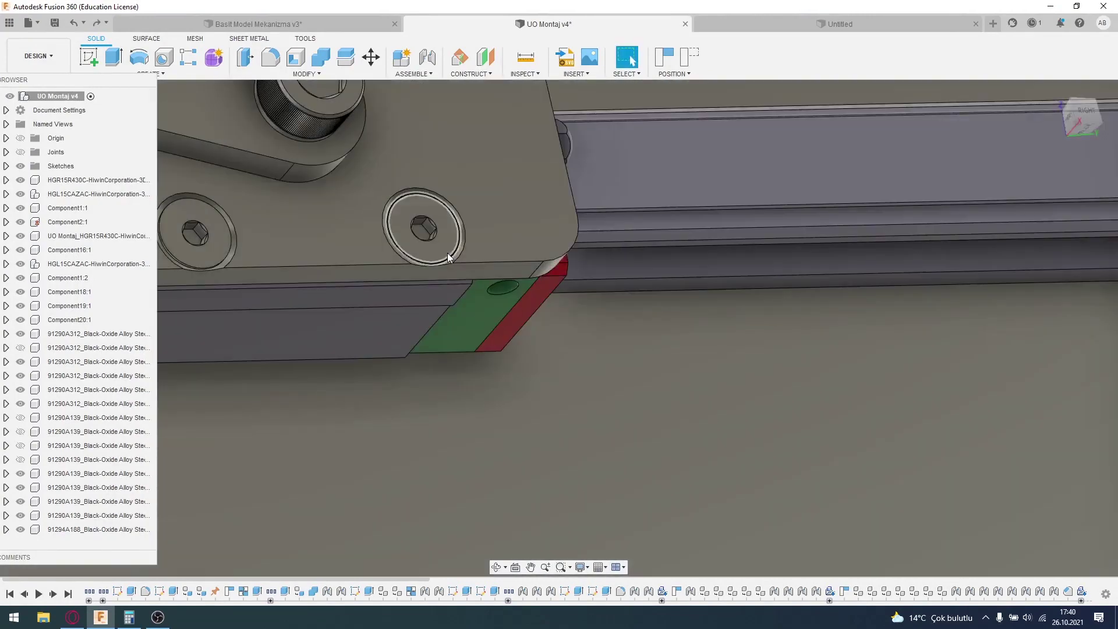
{"action": "mouse_move", "coordinate": [447, 253]}
{"action": "middle_mouse_down", "text": "shift"}
{"action": "mouse_move", "coordinate": [501, 77]}
{"action": "mouse_move", "coordinate": [537, 79]}
{"action": "middle_mouse_up", "text": "shift"}
{"action": "left_click", "coordinate": [537, 74]}
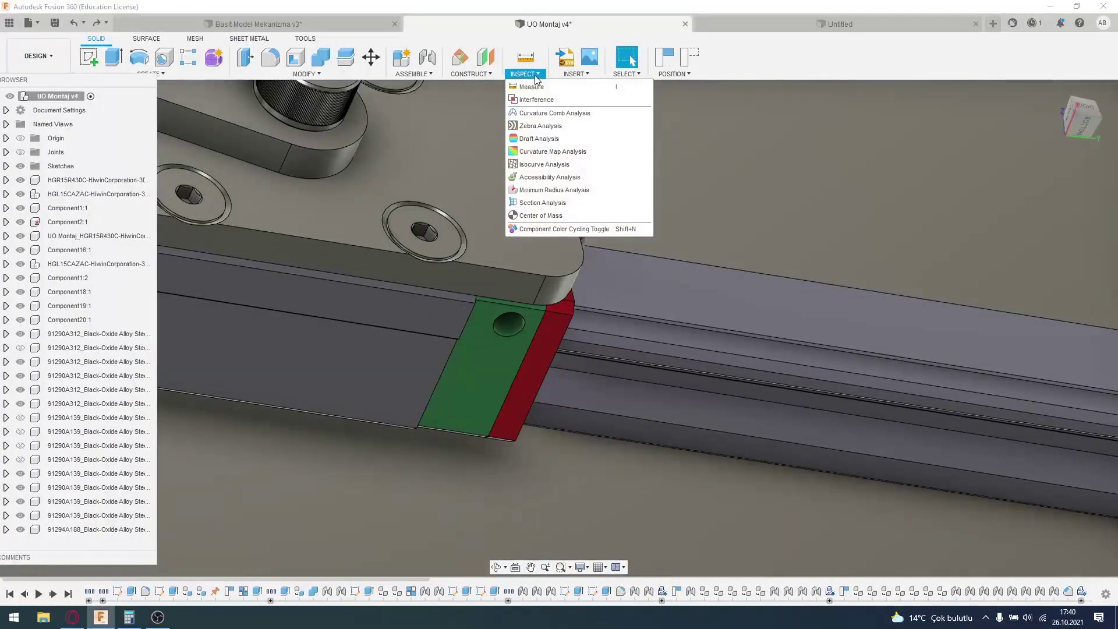
{"action": "left_click", "coordinate": [553, 202]}
{"action": "left_click", "coordinate": [467, 281]}
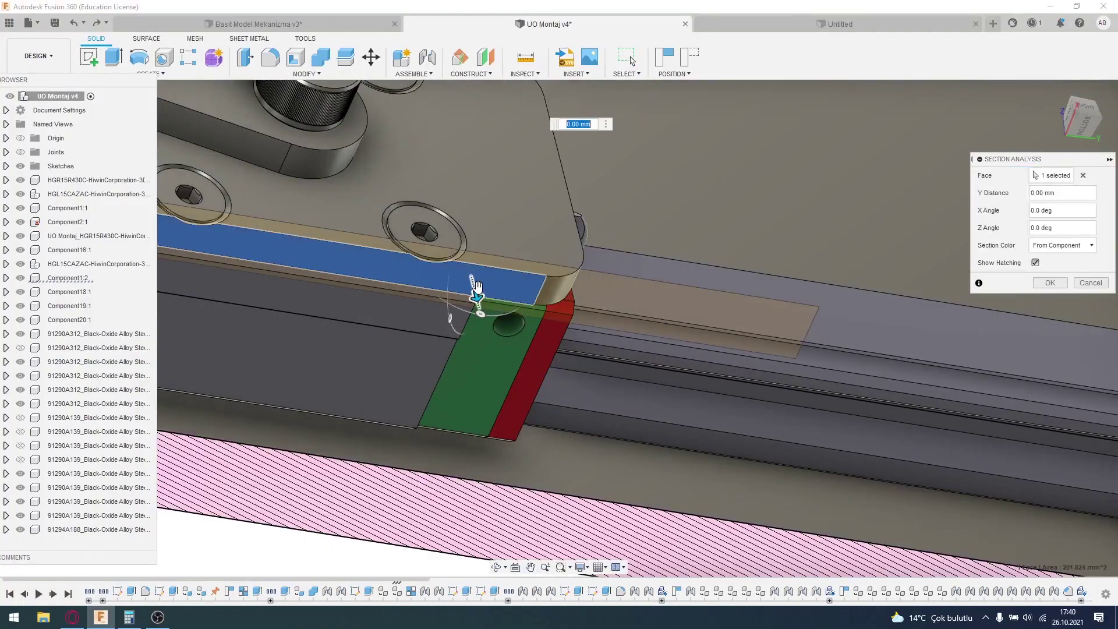
{"action": "left_click_drag", "start_coordinate": [475, 282], "coordinate": [467, 251]}
{"action": "scroll", "coordinate": [607, 442], "scroll_direction": "up", "scroll_amount": 3}
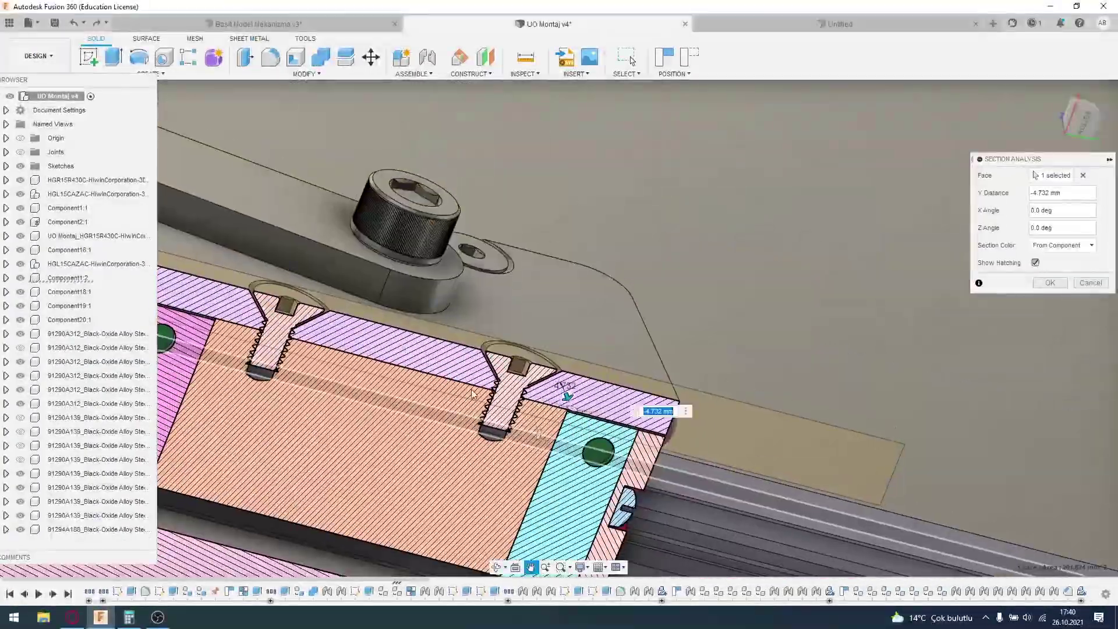
{"action": "scroll", "coordinate": [606, 443], "scroll_direction": "up", "scroll_amount": 3}
{"action": "scroll", "coordinate": [606, 442], "scroll_direction": "up", "scroll_amount": 3}
{"action": "scroll", "coordinate": [606, 442], "scroll_direction": "up", "scroll_amount": 2}
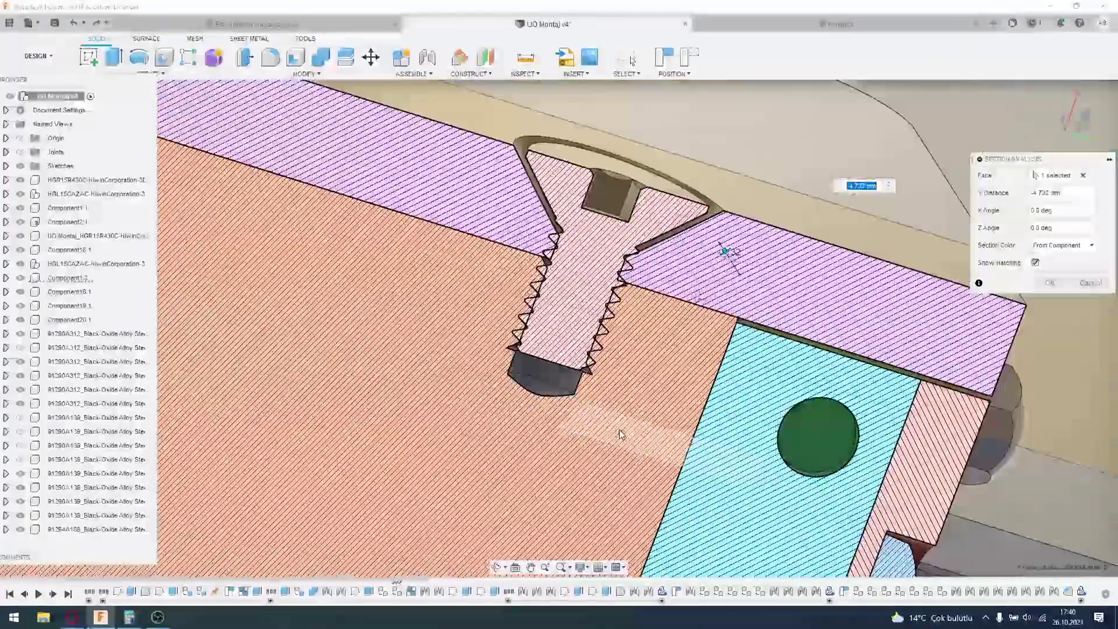
{"action": "key", "text": "Print"}
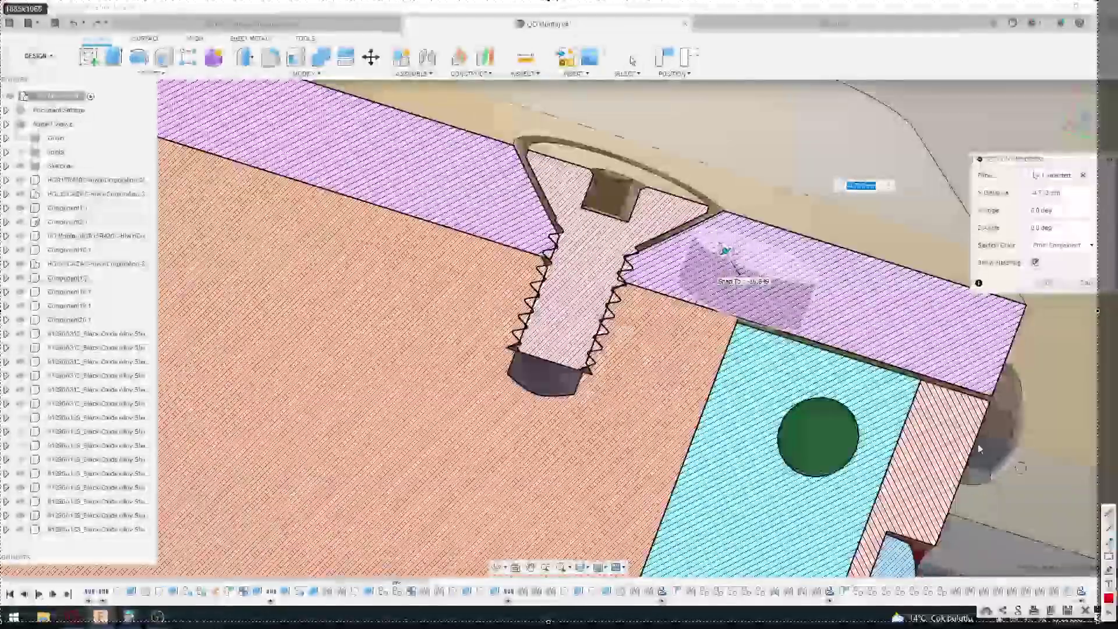
{"action": "left_click_drag", "start_coordinate": [896, 402], "coordinate": [706, 216]}
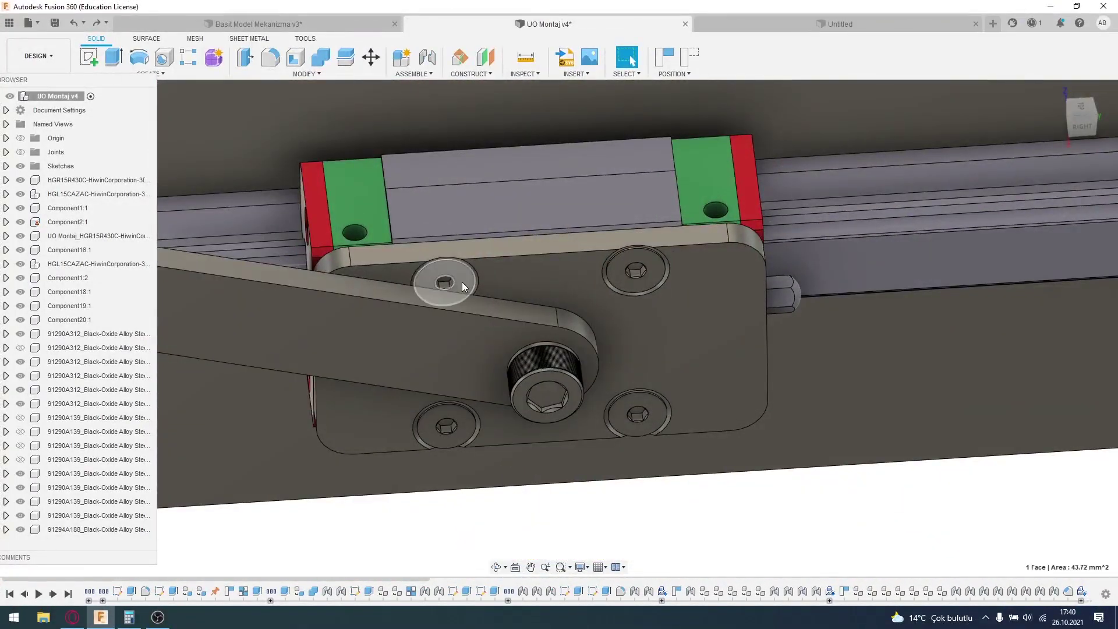
- Pan to the whole plate and drag the linkage into a new pose
{"action": "left_click", "coordinate": [442, 315]}
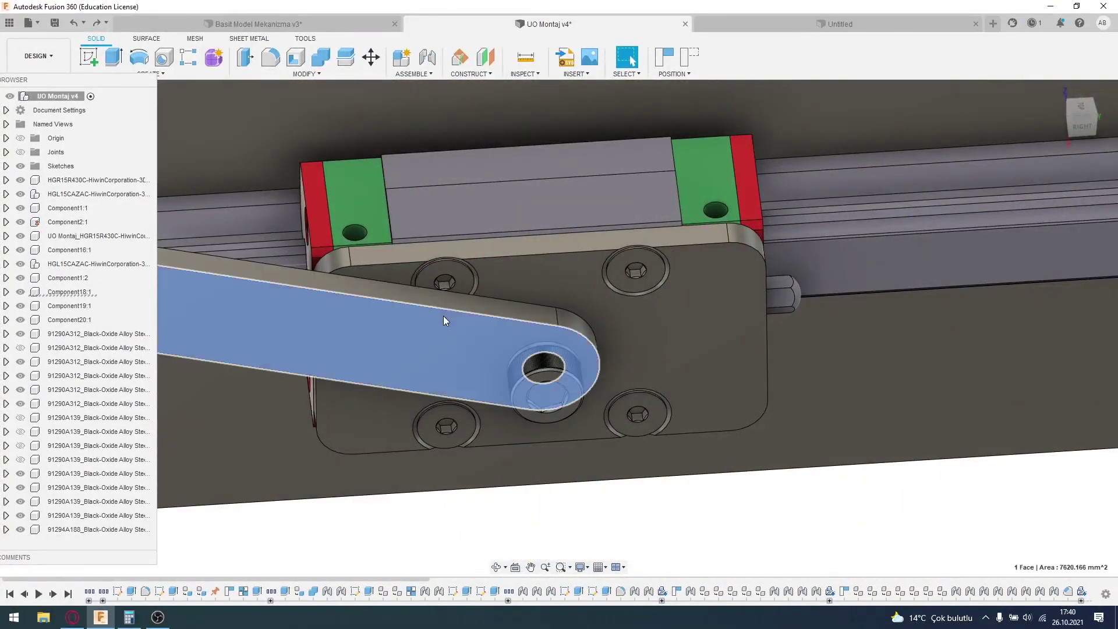
{"action": "scroll", "coordinate": [362, 303], "scroll_direction": "down", "scroll_amount": 5}
{"action": "mouse_move", "coordinate": [361, 303]}
{"action": "middle_mouse_down"}
{"action": "mouse_move", "coordinate": [619, 401]}
{"action": "mouse_move", "coordinate": [312, 419]}
{"action": "middle_mouse_up"}
{"action": "scroll", "coordinate": [703, 465], "scroll_direction": "down", "scroll_amount": 5}
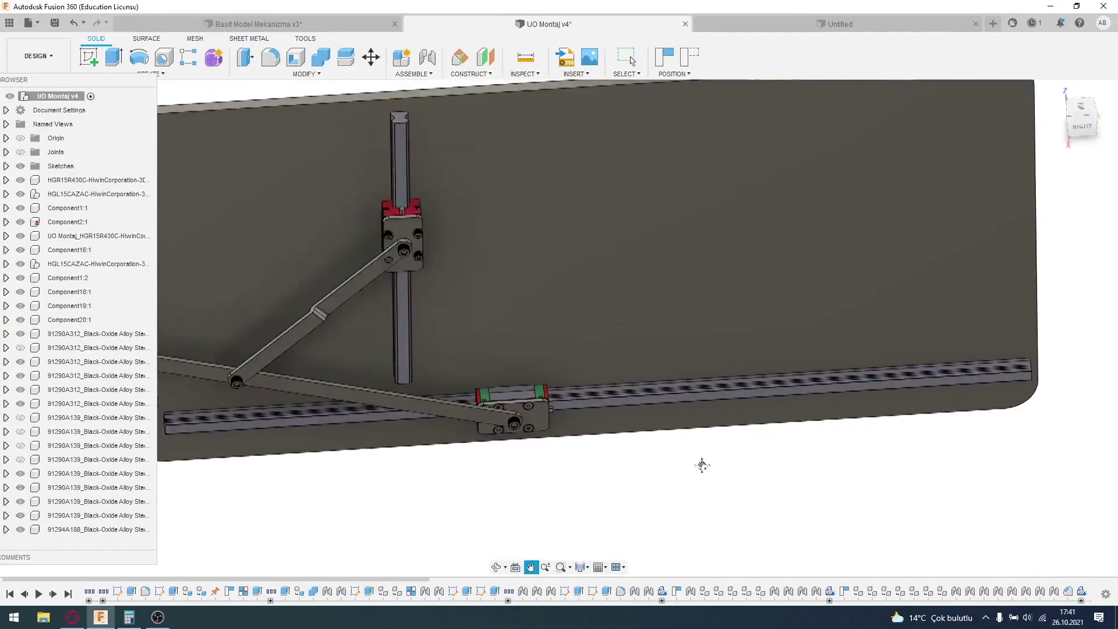
{"action": "middle_click_drag", "start_coordinate": [703, 464], "coordinate": [973, 467]}
{"action": "mouse_move", "coordinate": [566, 383]}
{"action": "left_mouse_down"}
{"action": "mouse_move", "coordinate": [873, 382]}
{"action": "mouse_move", "coordinate": [820, 374]}
{"action": "mouse_move", "coordinate": [973, 401]}
{"action": "left_mouse_up"}
- Zoom in to check a carriage screw face, then pan back out over the plate
{"action": "scroll", "coordinate": [973, 400], "scroll_direction": "up", "scroll_amount": 3}
{"action": "scroll", "coordinate": [791, 412], "scroll_direction": "up", "scroll_amount": 3}
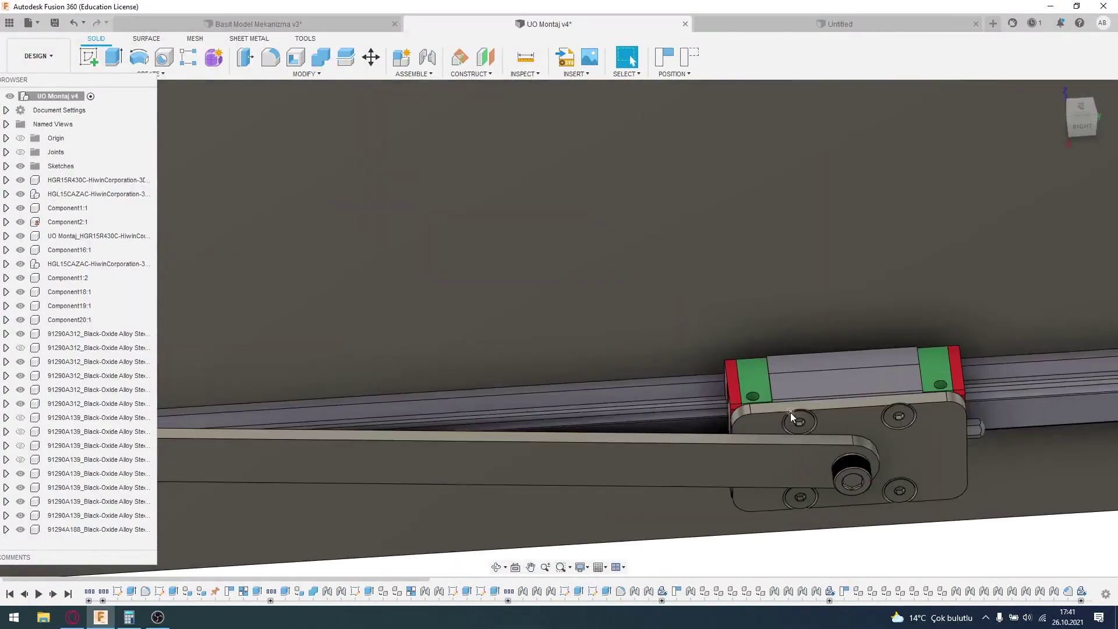
{"action": "scroll", "coordinate": [791, 412], "scroll_direction": "up", "scroll_amount": 4}
{"action": "left_click", "coordinate": [823, 438]}
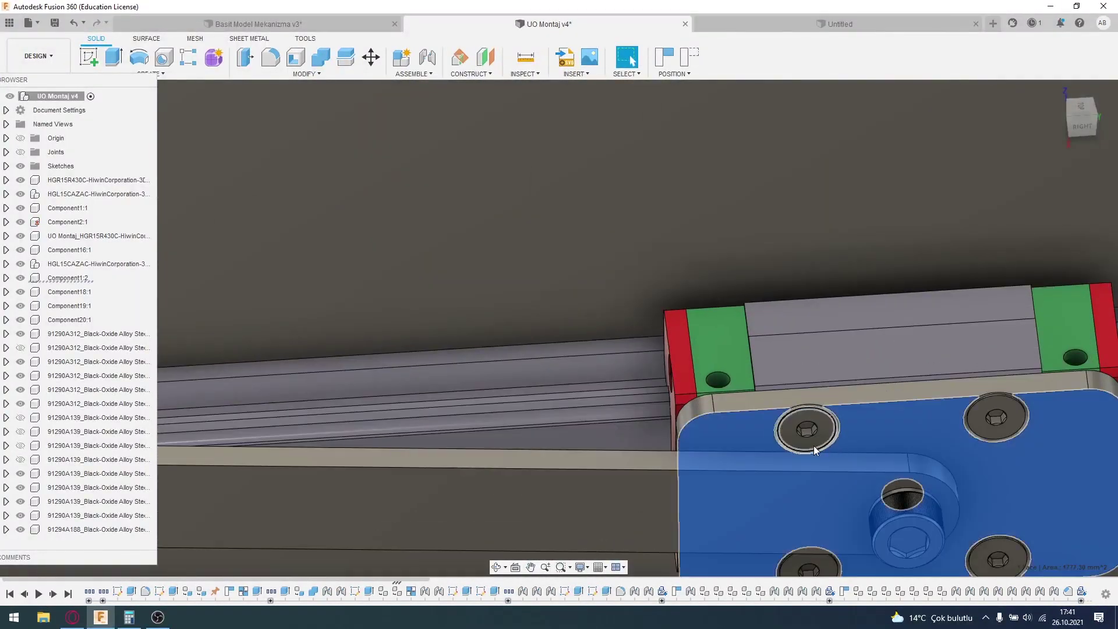
{"action": "left_click", "coordinate": [835, 438]}
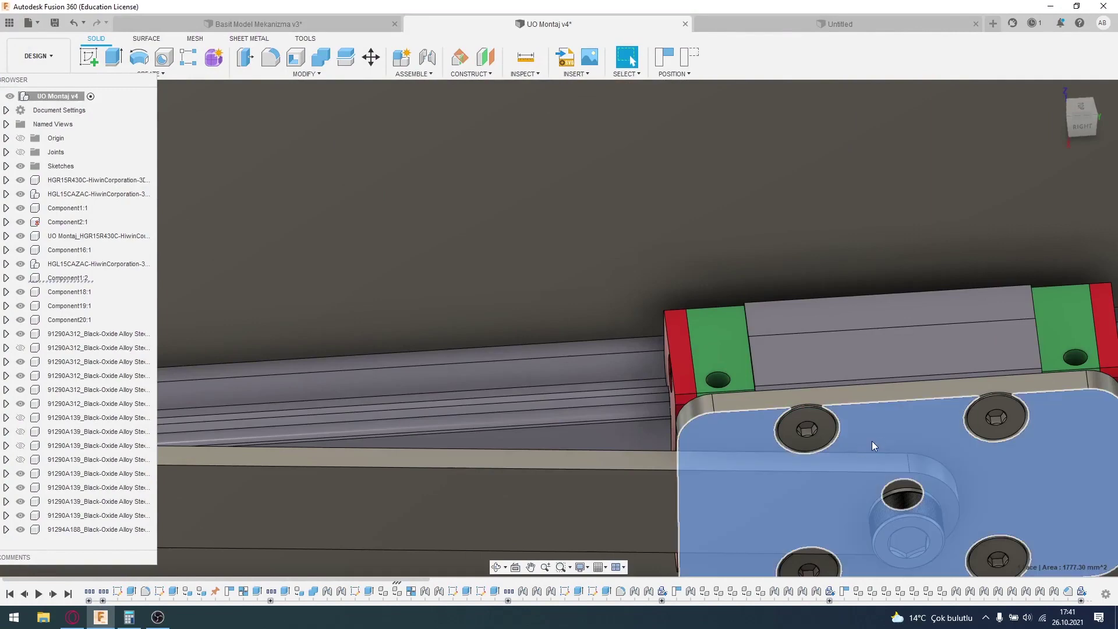
{"action": "scroll", "coordinate": [875, 440], "scroll_direction": "down", "scroll_amount": 2}
{"action": "middle_click_drag", "start_coordinate": [875, 440], "coordinate": [825, 455]}
{"action": "scroll", "coordinate": [761, 479], "scroll_direction": "down", "scroll_amount": 5}
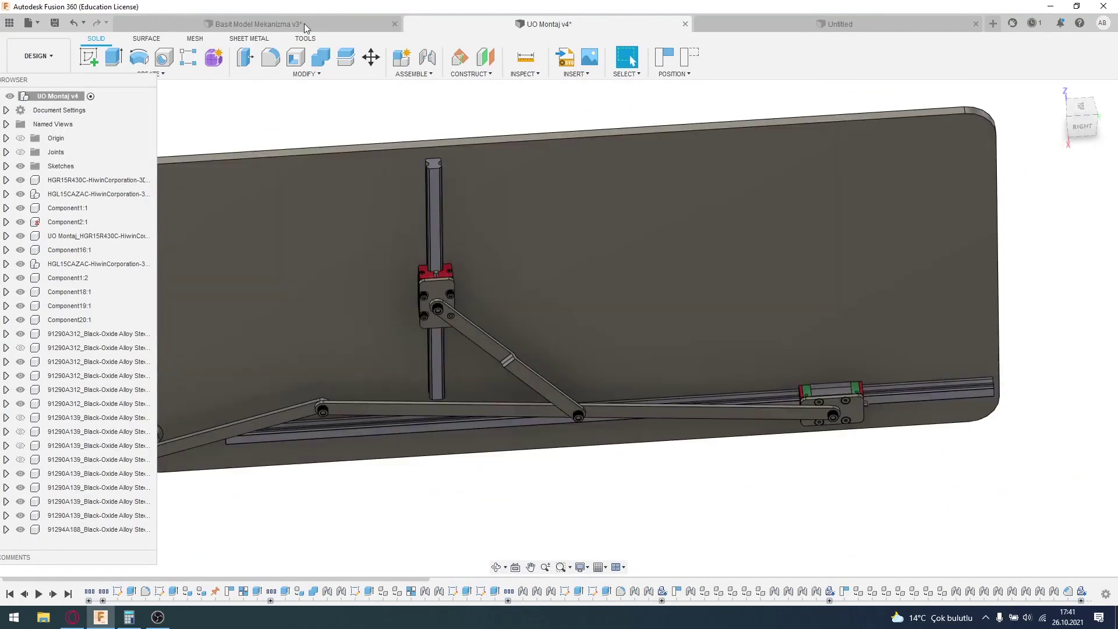
{"action": "left_click", "coordinate": [307, 26]}
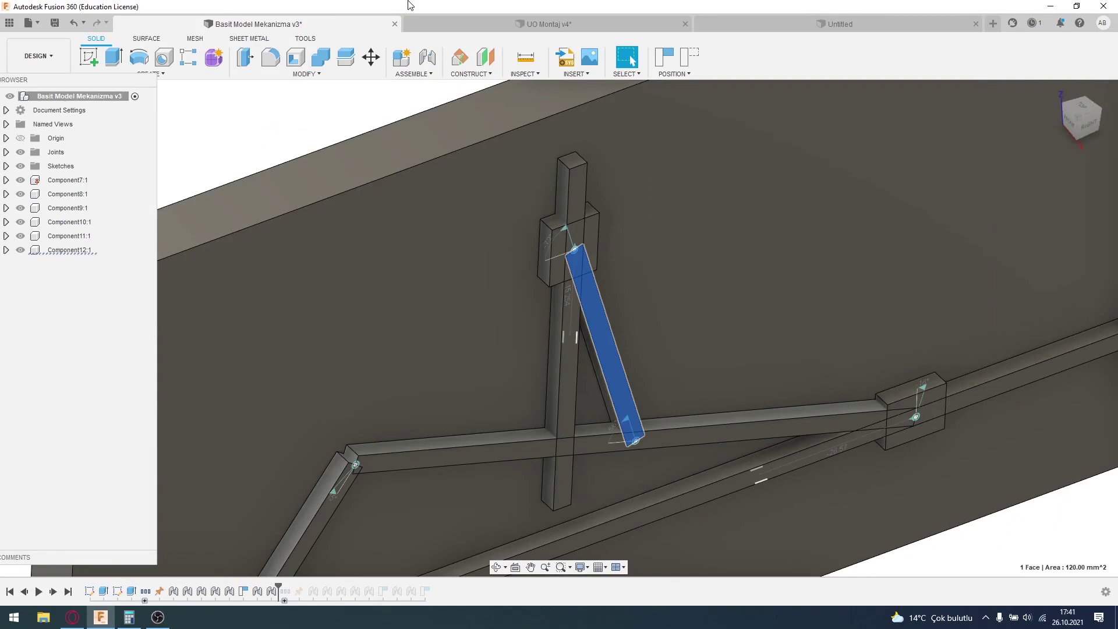
- Zoom out to see the whole Basit Model Mekanizma v3 plate and linkage
{"action": "scroll", "coordinate": [808, 321], "scroll_direction": "down", "scroll_amount": 5}
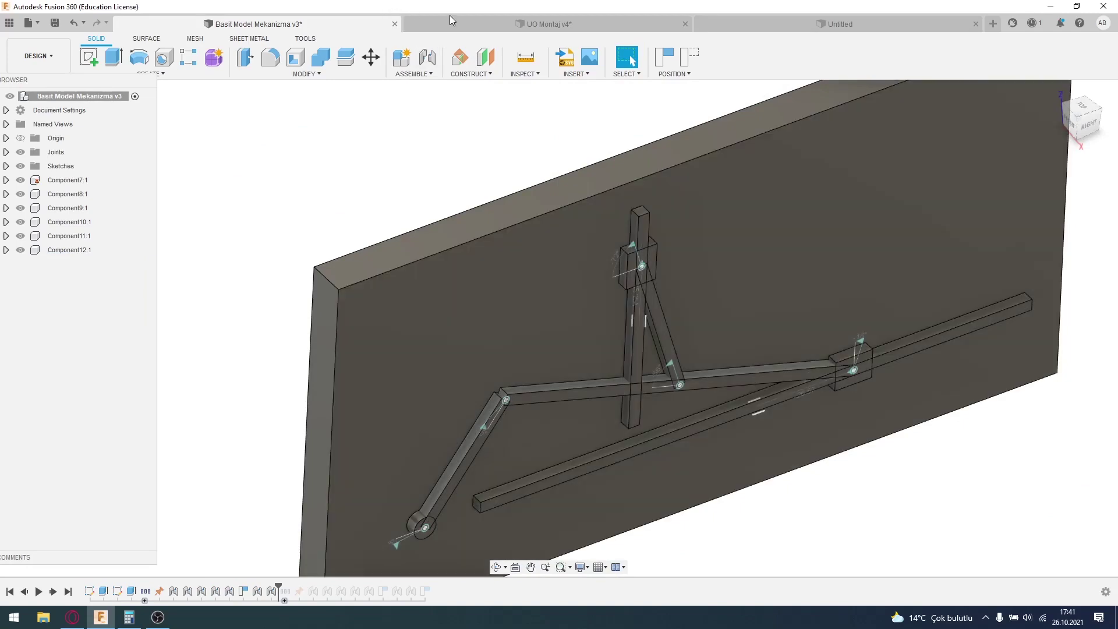
{"action": "left_click", "coordinate": [460, 24]}
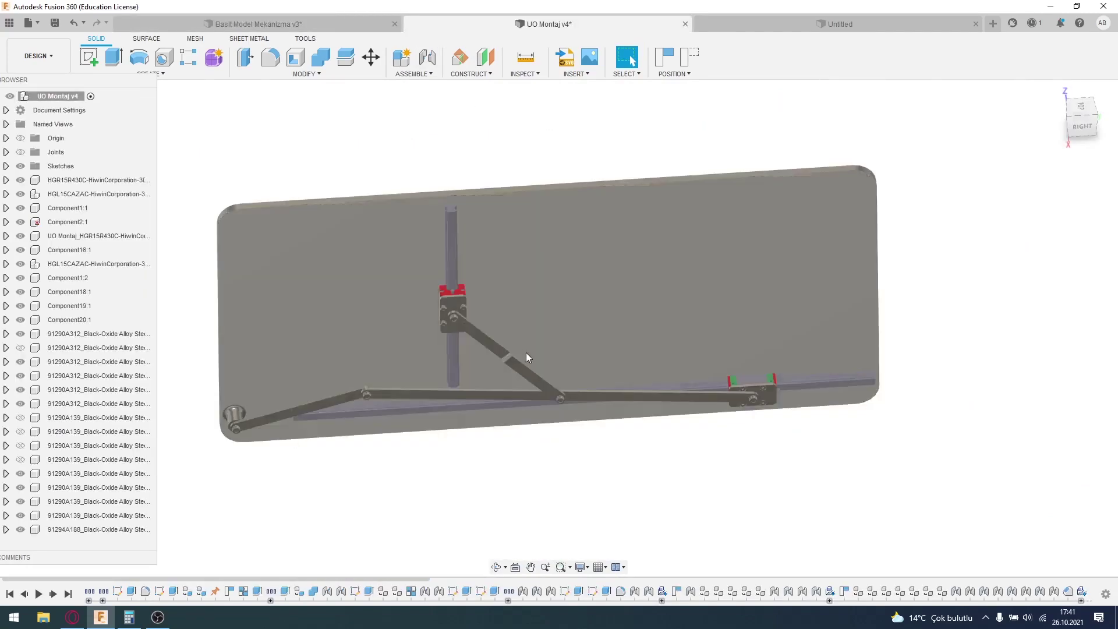
{"action": "scroll", "coordinate": [430, 524], "scroll_direction": "down", "scroll_amount": 2}
{"action": "scroll", "coordinate": [674, 454], "scroll_direction": "up", "scroll_amount": 2}
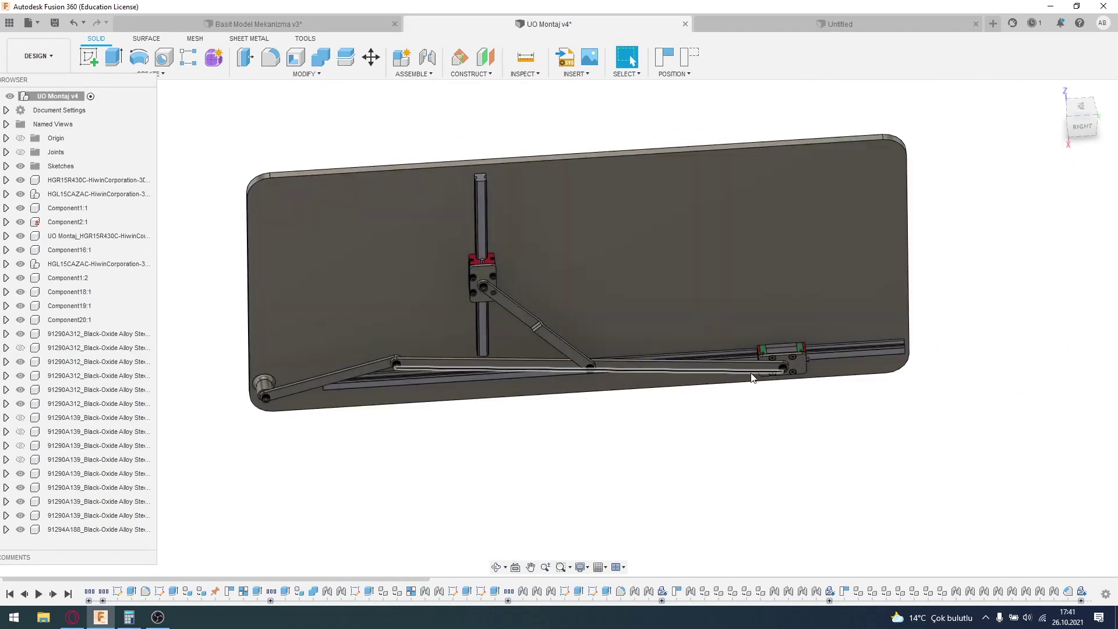
{"action": "scroll", "coordinate": [752, 377], "scroll_direction": "up", "scroll_amount": 2}
{"action": "scroll", "coordinate": [789, 371], "scroll_direction": "up", "scroll_amount": 3}
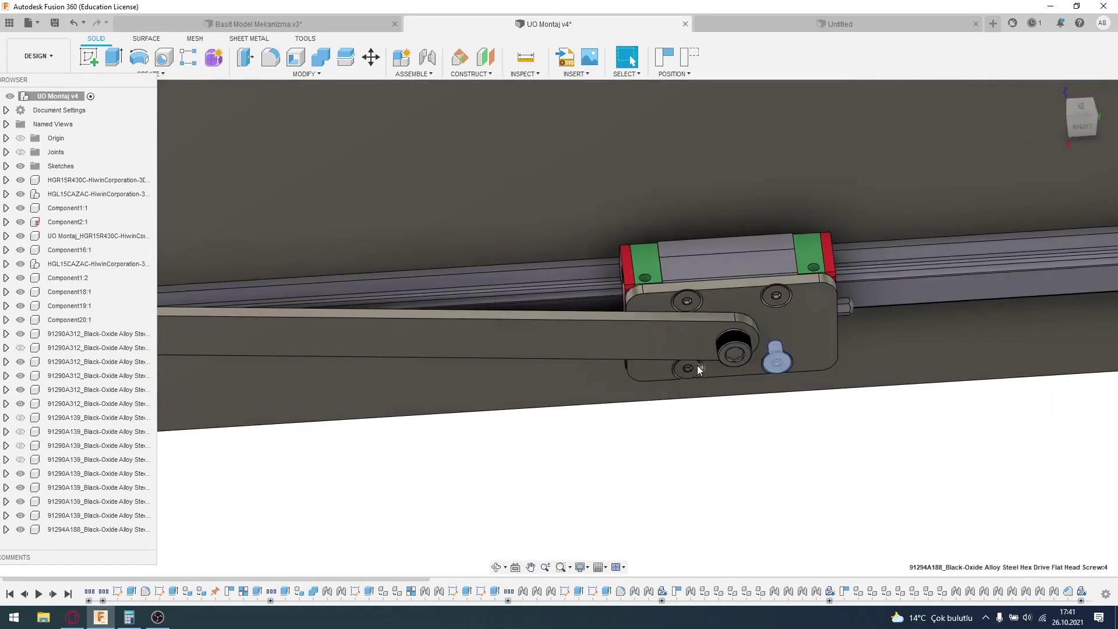
{"action": "scroll", "coordinate": [681, 420], "scroll_direction": "down", "scroll_amount": 3}
{"action": "scroll", "coordinate": [448, 370], "scroll_direction": "down", "scroll_amount": 2}
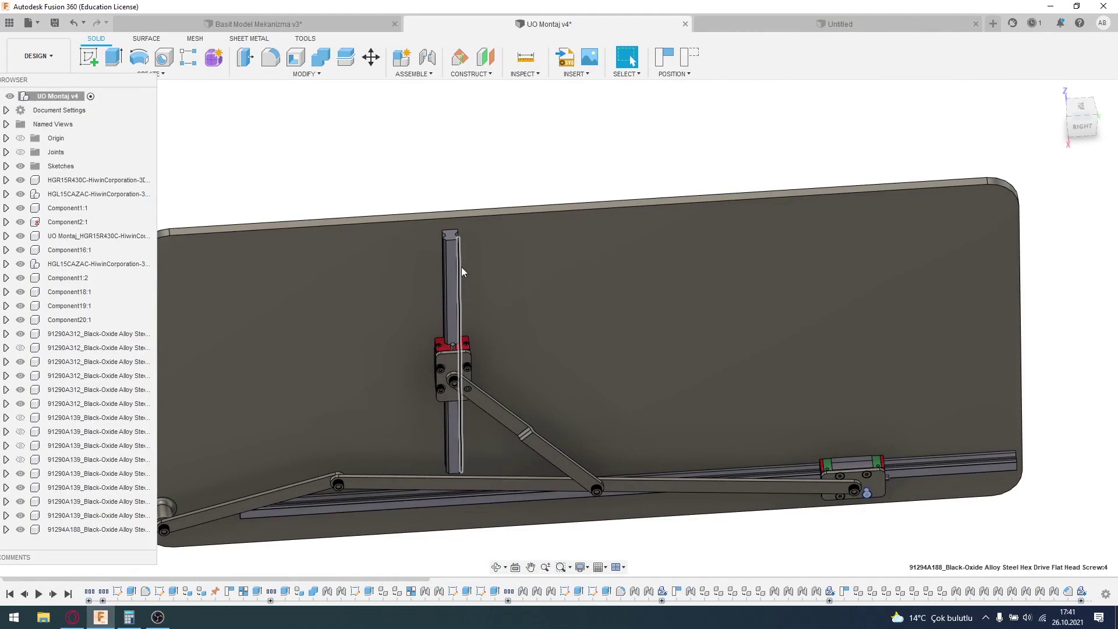
{"action": "middle_click_drag", "start_coordinate": [461, 266], "coordinate": [490, 351], "text": "shift"}
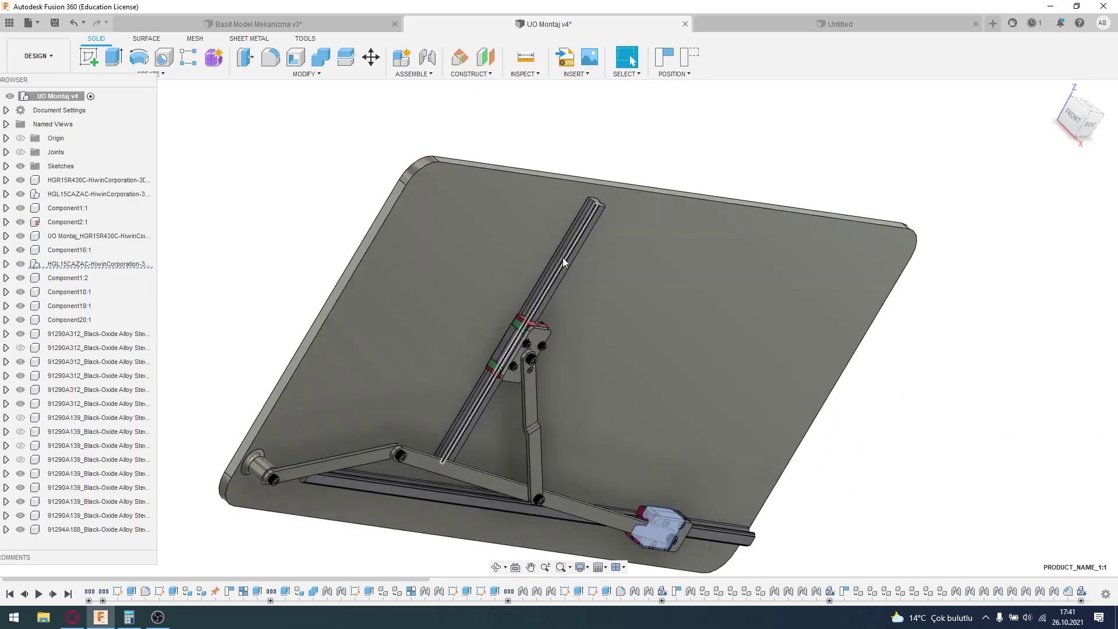
{"action": "left_click", "coordinate": [569, 257]}
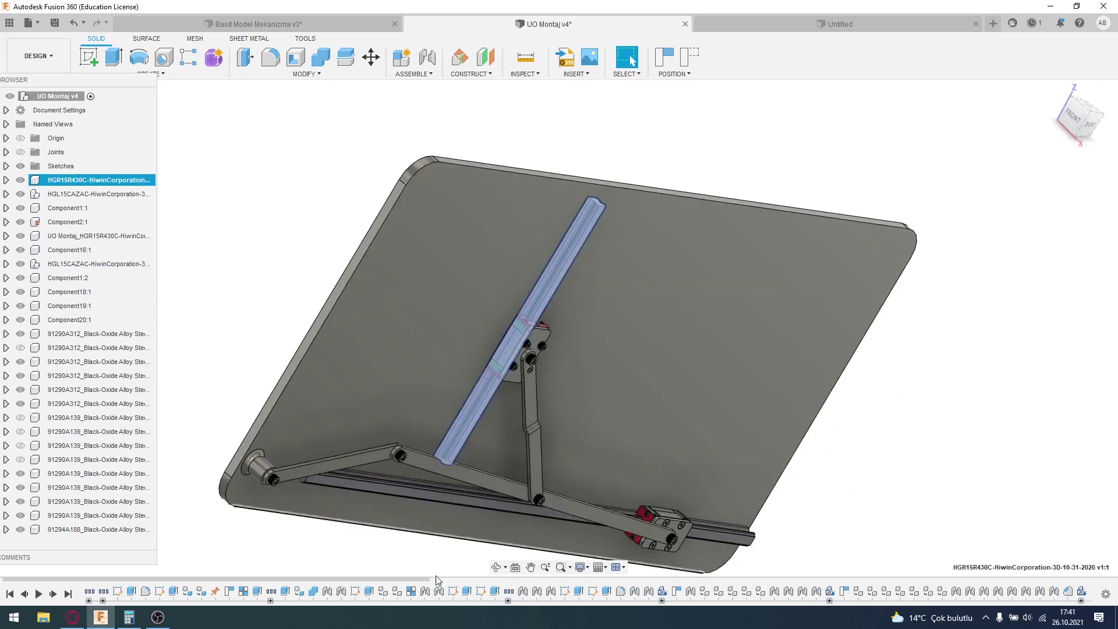
{"action": "scroll", "coordinate": [408, 466], "scroll_direction": "up", "scroll_amount": 5}
{"action": "left_click", "coordinate": [402, 421]}
{"action": "middle_click_drag", "start_coordinate": [403, 424], "coordinate": [600, 521]}
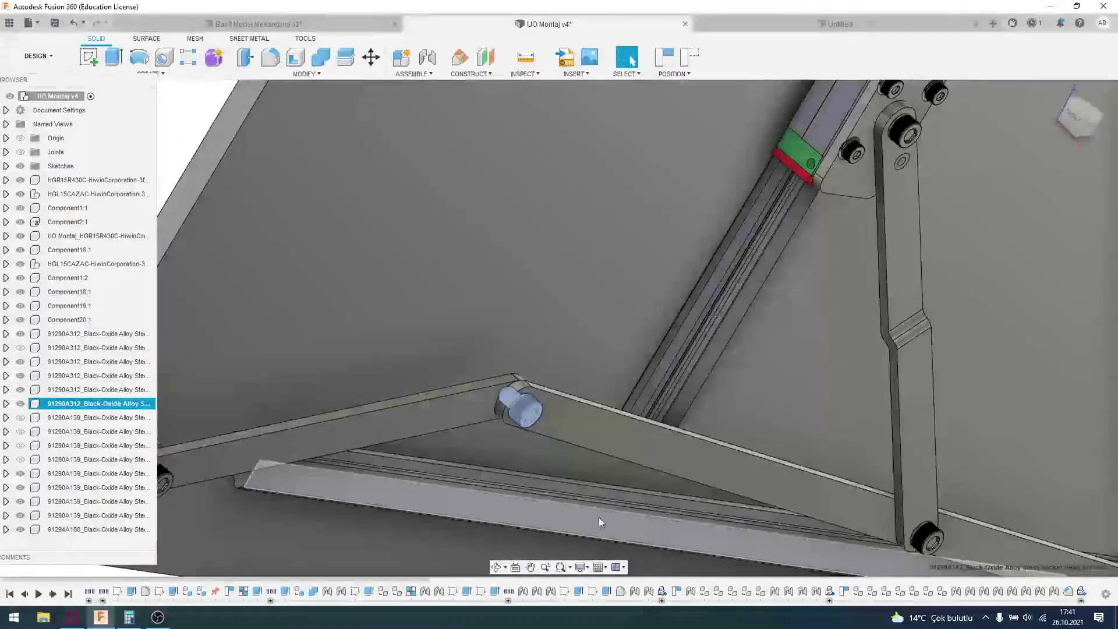
{"action": "left_click", "coordinate": [523, 419]}
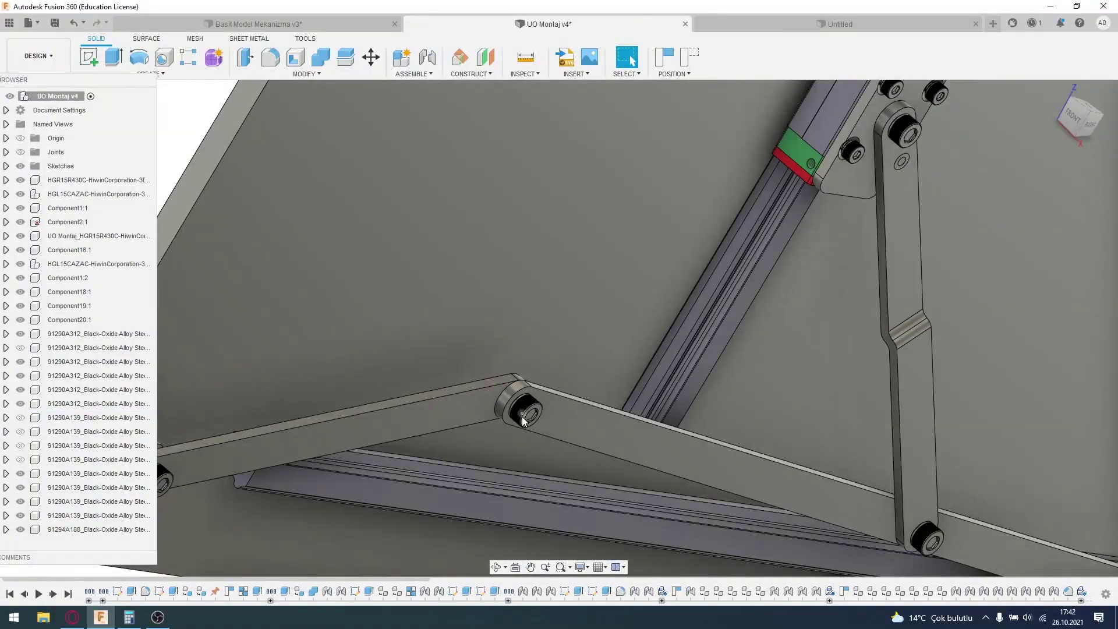
{"action": "left_click", "coordinate": [523, 419]}
{"action": "scroll", "coordinate": [523, 420], "scroll_direction": "down", "scroll_amount": 5}
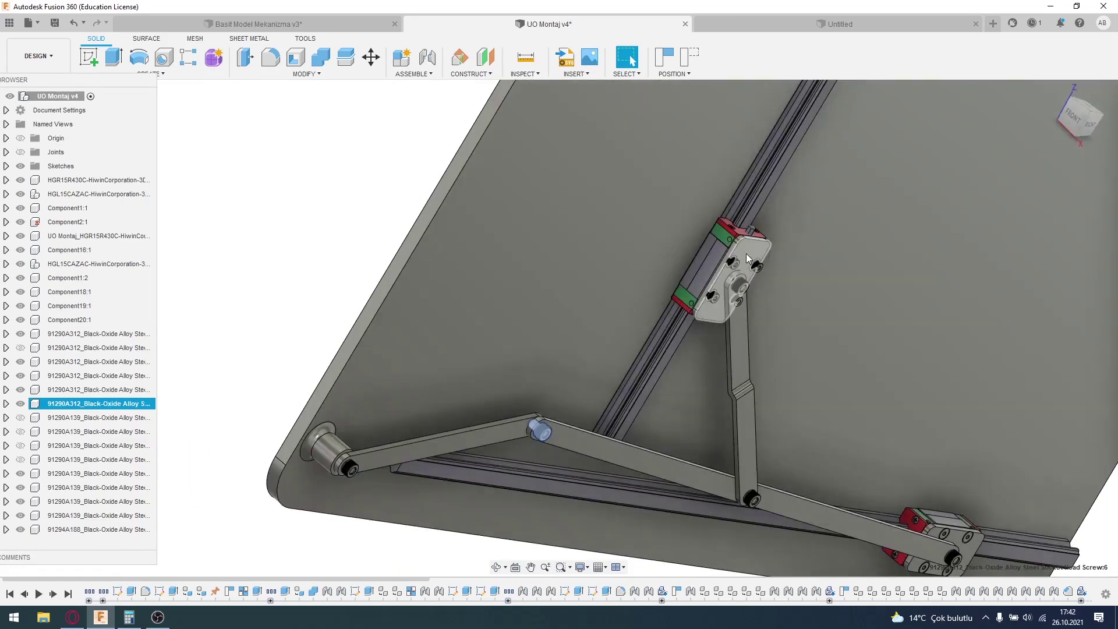
{"action": "left_click", "coordinate": [746, 253]}
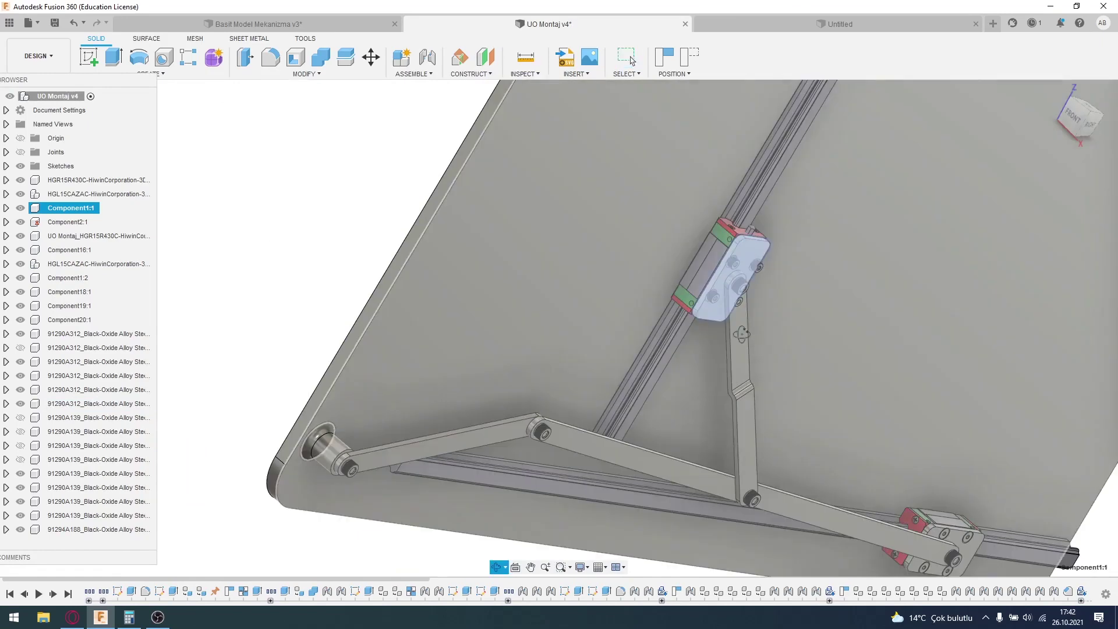
{"action": "middle_click_drag", "start_coordinate": [745, 249], "coordinate": [722, 295], "text": "shift"}
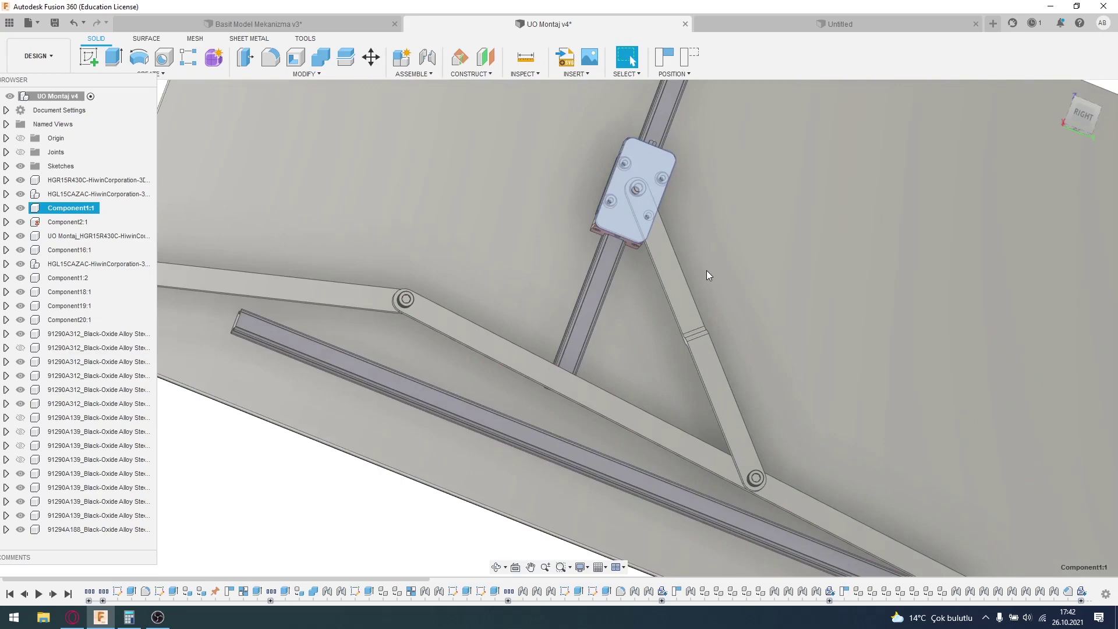
{"action": "scroll", "coordinate": [707, 271], "scroll_direction": "down", "scroll_amount": 5}
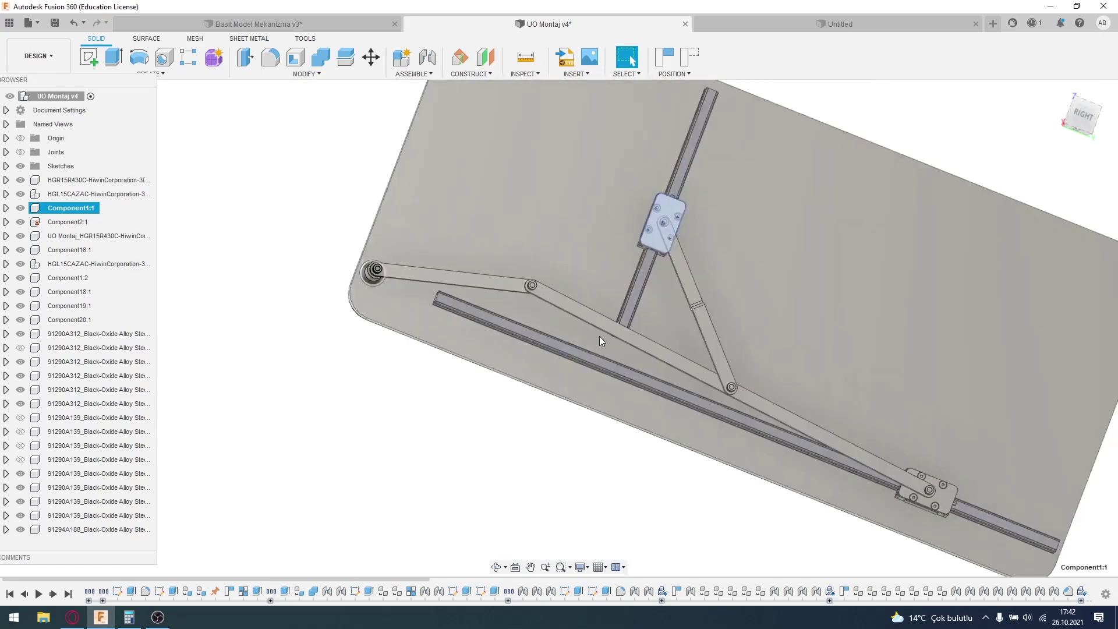
{"action": "left_click", "coordinate": [589, 337]}
{"action": "mouse_move", "coordinate": [634, 409]}
{"action": "middle_mouse_down", "text": "shift"}
{"action": "mouse_move", "coordinate": [594, 337]}
{"action": "mouse_move", "coordinate": [595, 391]}
{"action": "mouse_move", "coordinate": [624, 351]}
{"action": "middle_mouse_up", "text": "shift"}
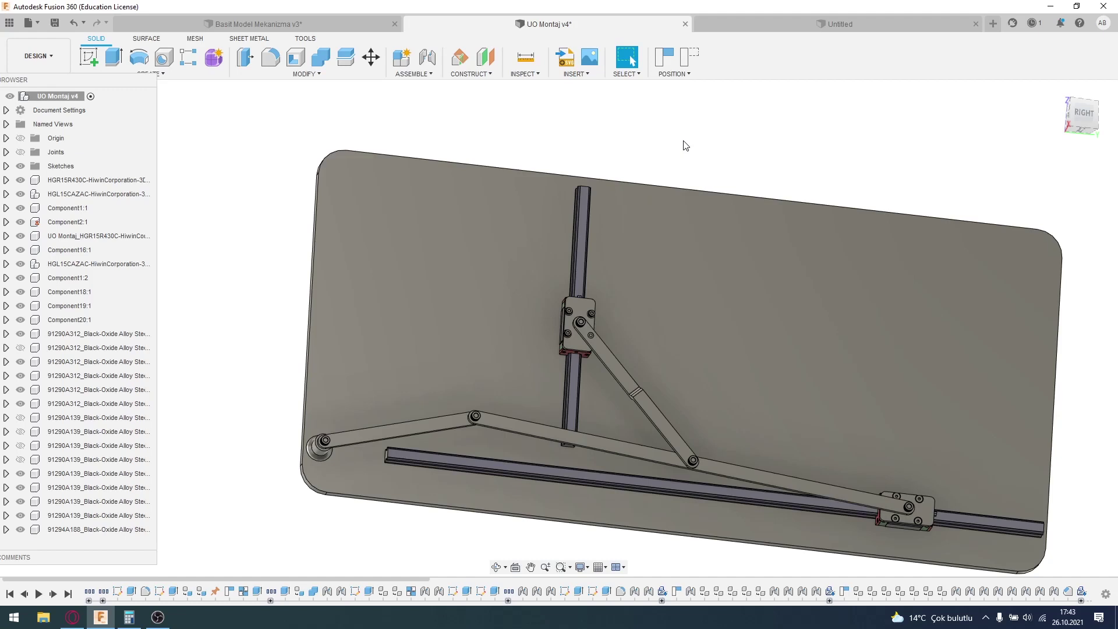
- Sketch a center-diameter circle on a plane above the plate
{"action": "left_click", "coordinate": [89, 56]}
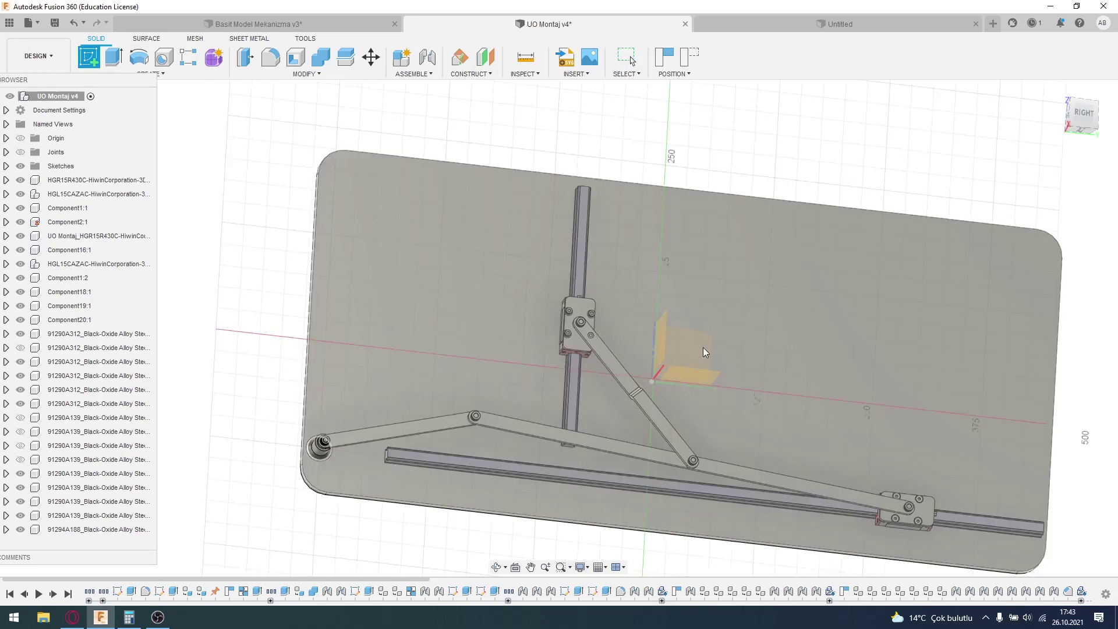
{"action": "left_click", "coordinate": [703, 347]}
{"action": "left_click", "coordinate": [661, 327]}
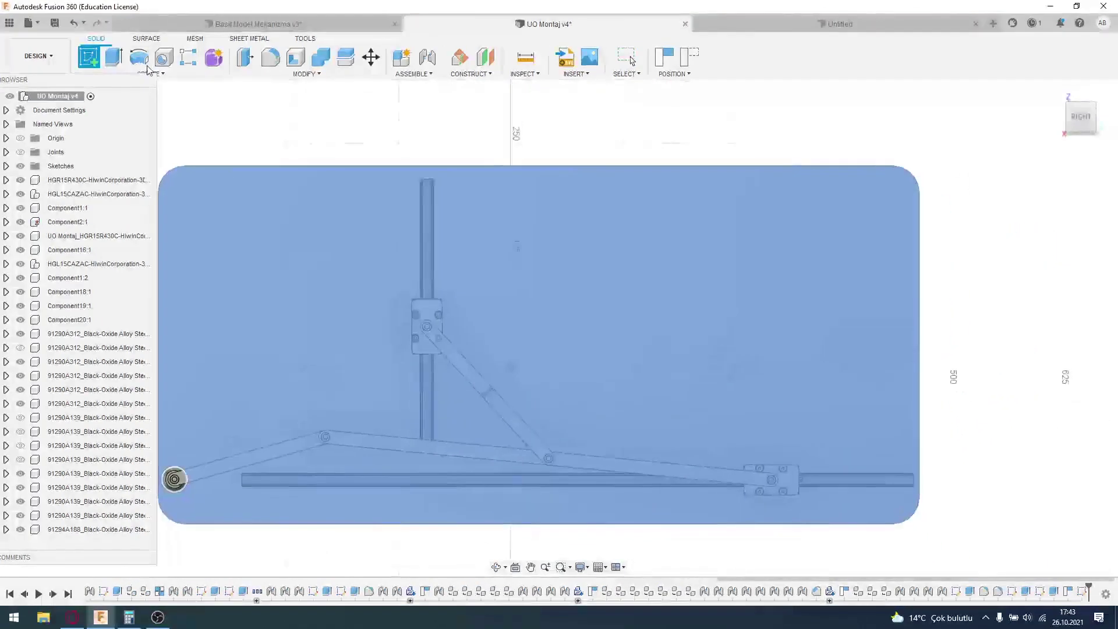
{"action": "left_click", "coordinate": [138, 56]}
{"action": "left_click", "coordinate": [450, 217]}
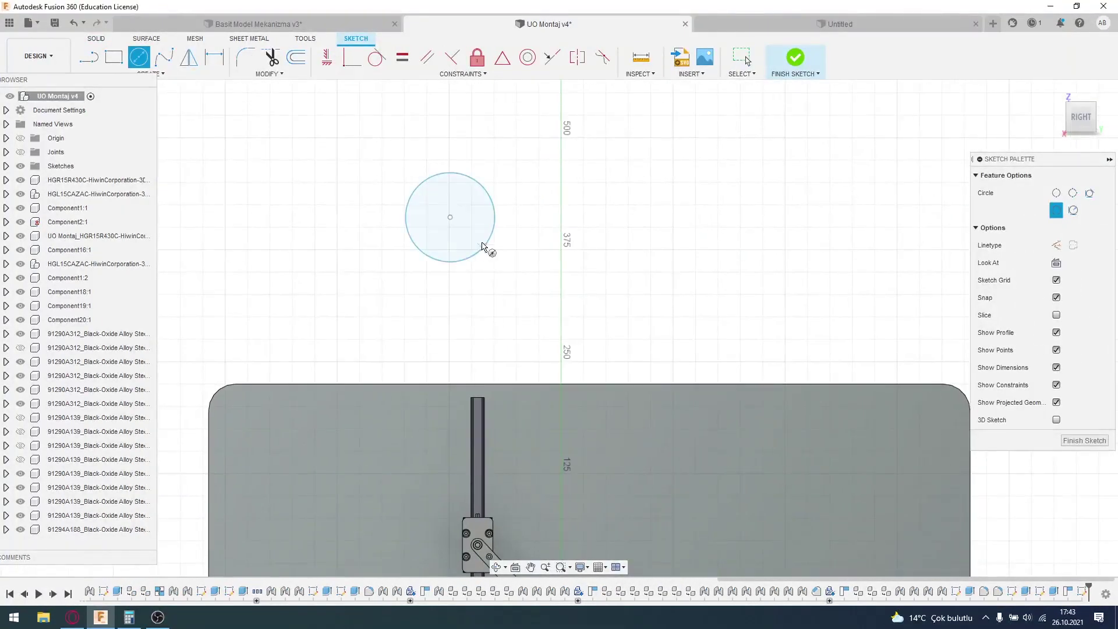
{"action": "left_click", "coordinate": [483, 246]}
- Extrude the circle into a cylinder as new body Body7
{"action": "key", "text": "e"}
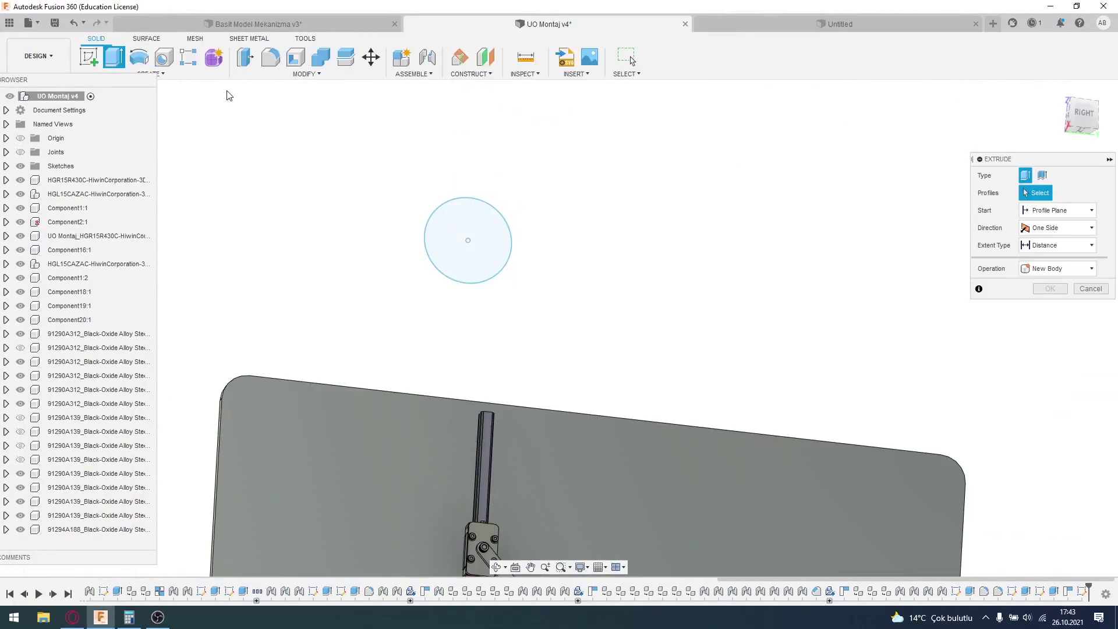
{"action": "left_click", "coordinate": [489, 239]}
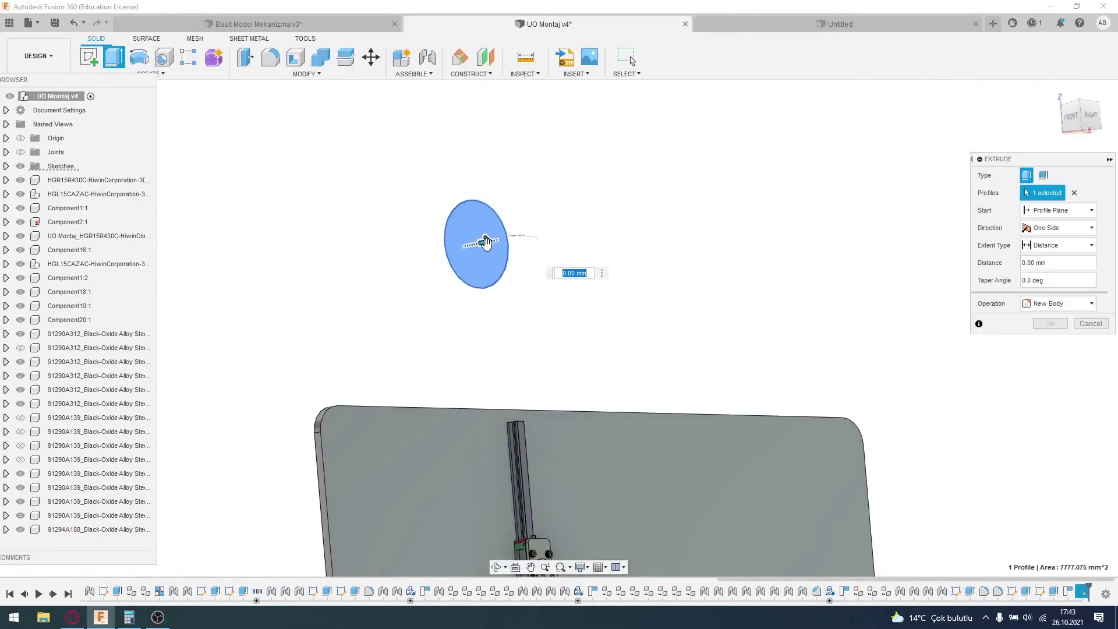
{"action": "left_click_drag", "start_coordinate": [486, 242], "coordinate": [570, 227]}
{"action": "left_click", "coordinate": [1051, 324]}
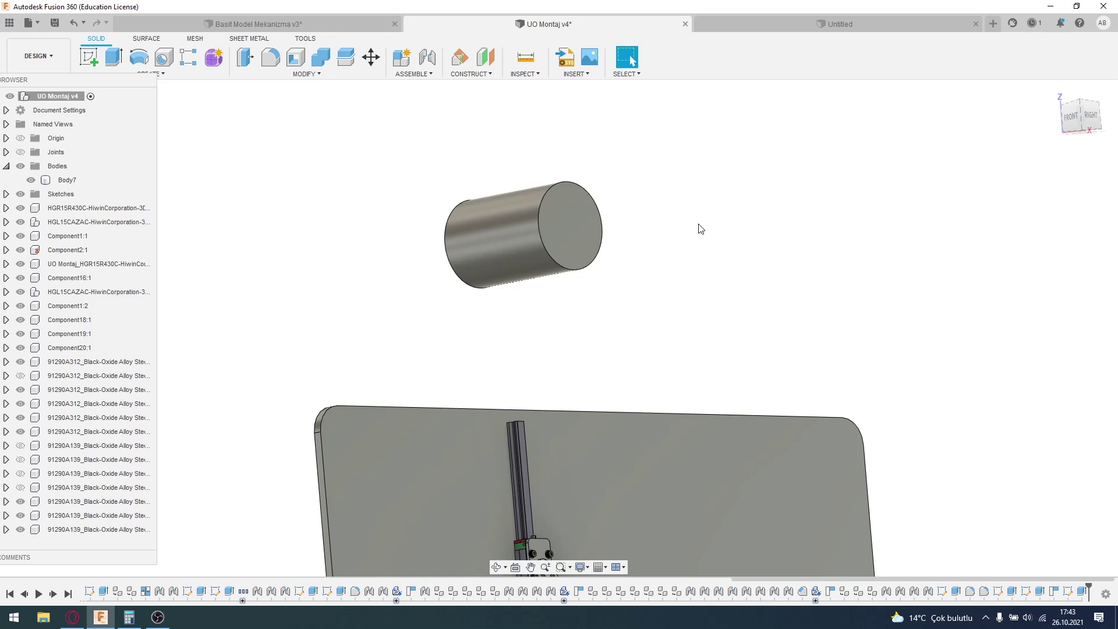
{"action": "middle_click_drag", "start_coordinate": [677, 373], "coordinate": [612, 406]}
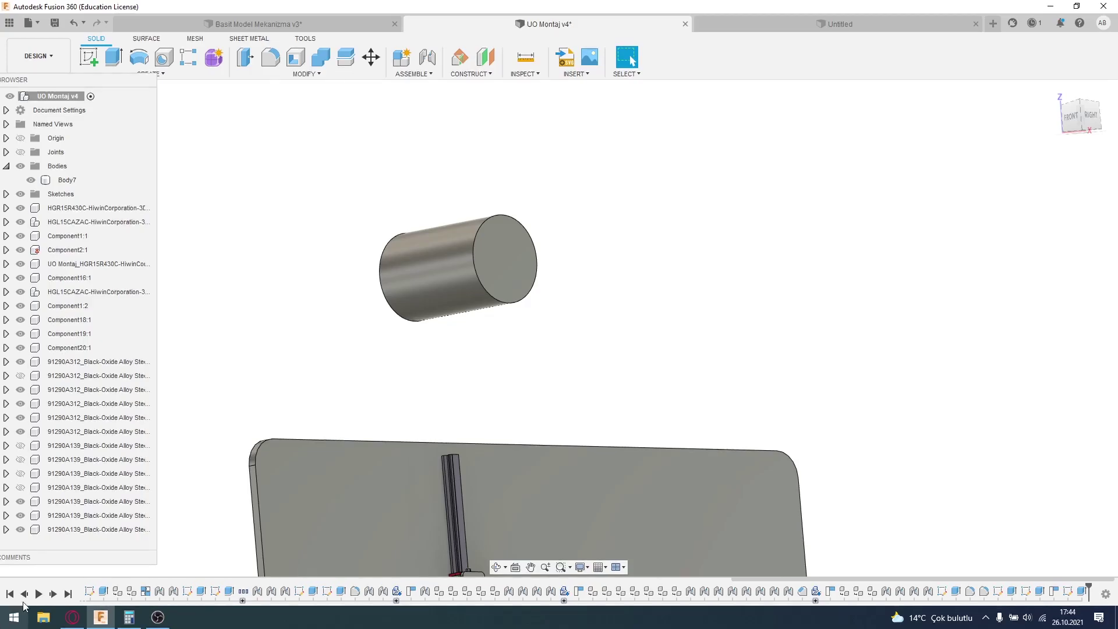
- Enlarge the first Generate bracket result in Opera's topology optimization image search
{"action": "left_click", "coordinate": [72, 617]}
{"action": "left_click", "coordinate": [212, 9]}
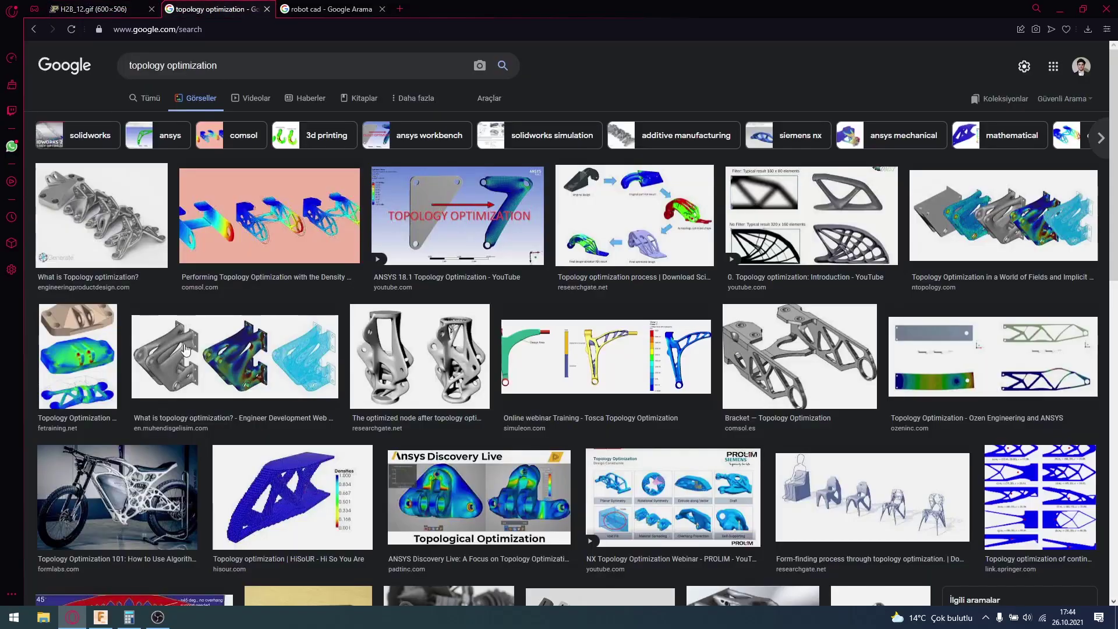
{"action": "left_click", "coordinate": [123, 237]}
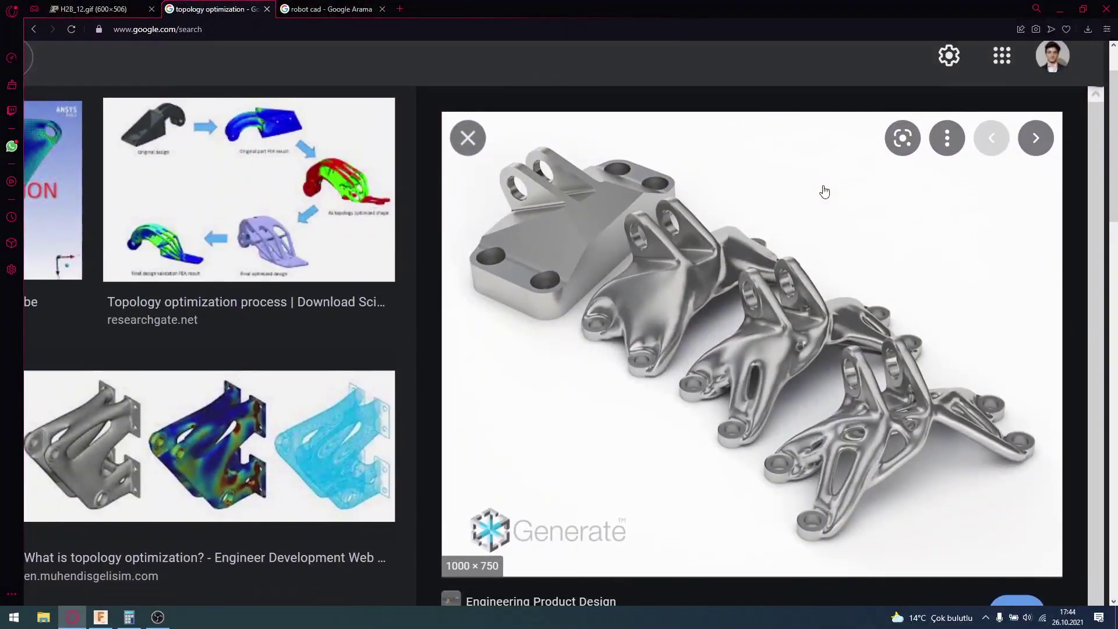
- Capture the screen with Lightshot and draw a red arrow to the bracket's lower foot
{"action": "key", "text": "Print"}
{"action": "left_click_drag", "start_coordinate": [0, 0], "coordinate": [1098, 622]}
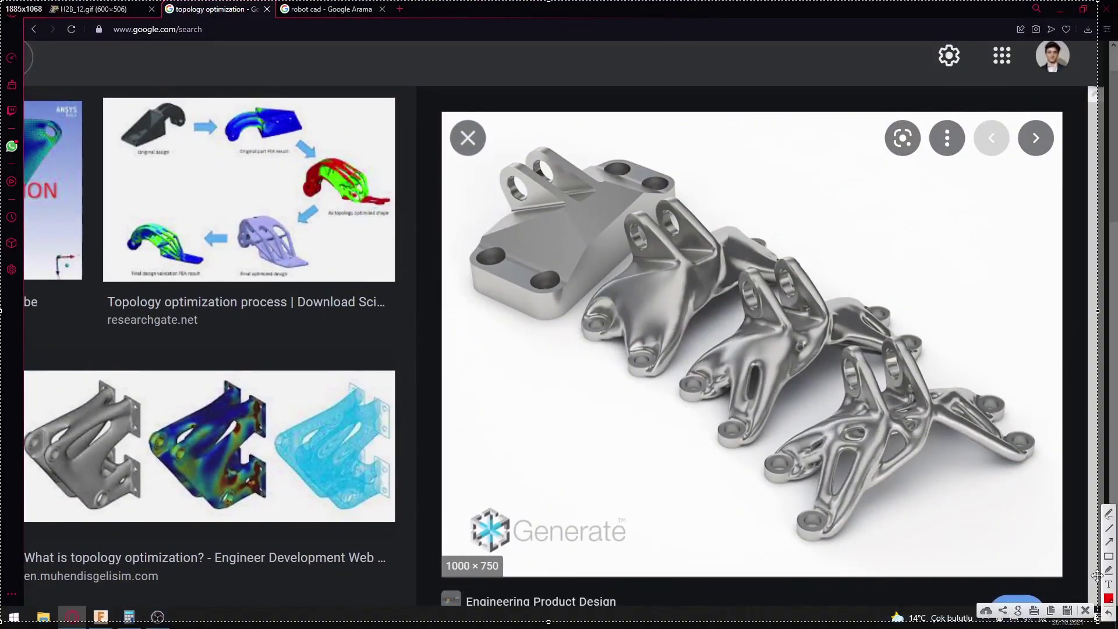
{"action": "left_click", "coordinate": [1109, 542]}
{"action": "mouse_move", "coordinate": [326, 488]}
{"action": "left_mouse_down"}
{"action": "mouse_move", "coordinate": [536, 180]}
{"action": "mouse_move", "coordinate": [517, 315]}
{"action": "mouse_move", "coordinate": [596, 208]}
{"action": "mouse_move", "coordinate": [540, 227]}
{"action": "mouse_move", "coordinate": [520, 211]}
{"action": "mouse_move", "coordinate": [541, 233]}
{"action": "mouse_move", "coordinate": [527, 268]}
{"action": "mouse_move", "coordinate": [533, 245]}
{"action": "mouse_move", "coordinate": [460, 326]}
{"action": "mouse_move", "coordinate": [576, 204]}
{"action": "mouse_move", "coordinate": [515, 310]}
{"action": "mouse_move", "coordinate": [513, 299]}
{"action": "mouse_move", "coordinate": [578, 232]}
{"action": "mouse_move", "coordinate": [804, 547]}
{"action": "mouse_move", "coordinate": [795, 510]}
{"action": "mouse_move", "coordinate": [776, 497]}
{"action": "left_mouse_up"}
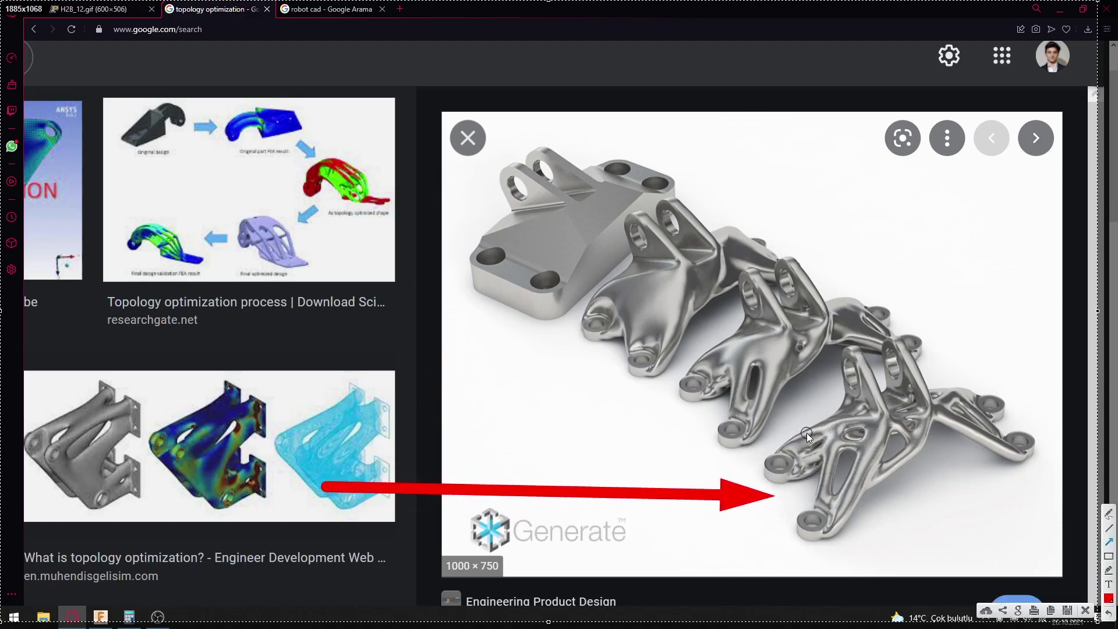
- Draw red arrows at the bracket's top, lower and top-right holes, its feet and right-side joint
{"action": "left_click_drag", "start_coordinate": [402, 212], "coordinate": [515, 189]}
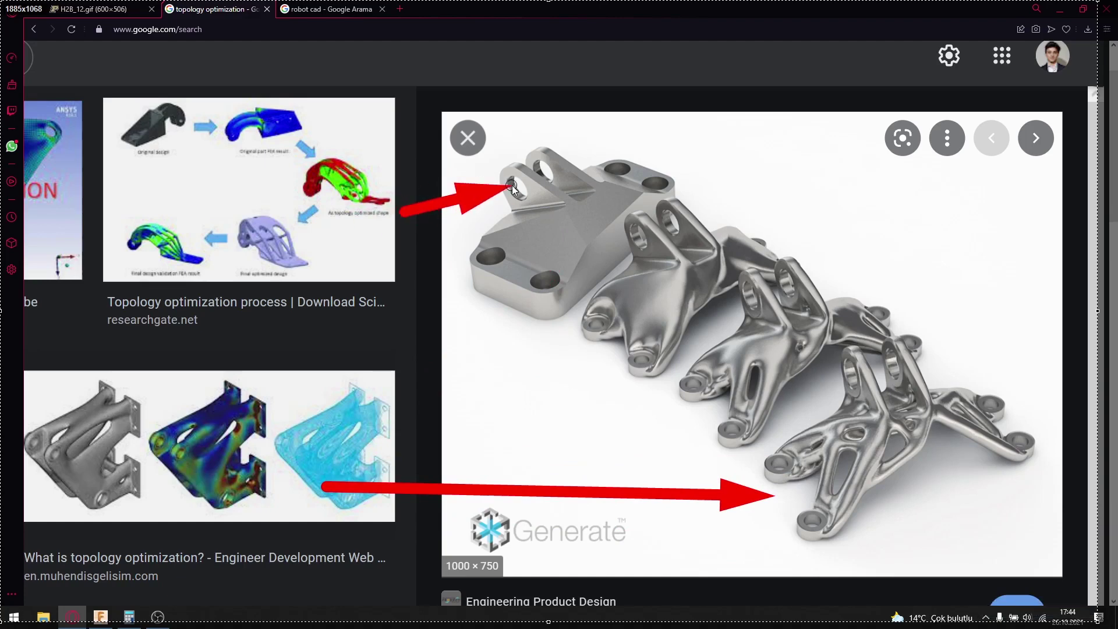
{"action": "left_click_drag", "start_coordinate": [461, 388], "coordinate": [482, 271]}
{"action": "left_click_drag", "start_coordinate": [542, 373], "coordinate": [551, 303]}
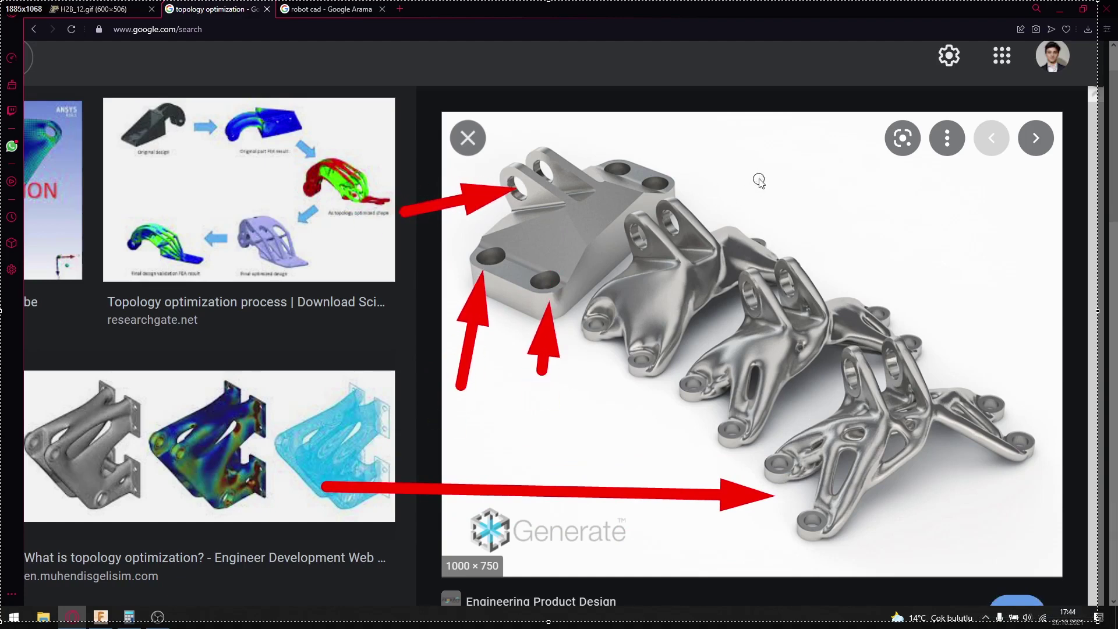
{"action": "left_click_drag", "start_coordinate": [763, 179], "coordinate": [678, 181]}
{"action": "left_click_drag", "start_coordinate": [704, 144], "coordinate": [626, 169]}
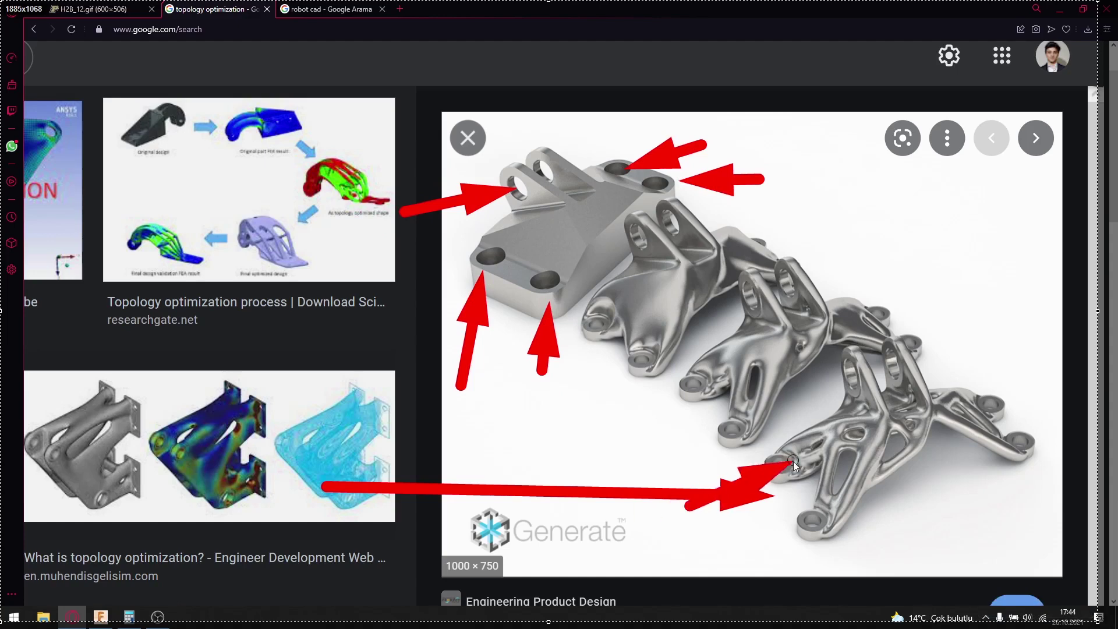
{"action": "left_click_drag", "start_coordinate": [688, 507], "coordinate": [775, 473]}
{"action": "left_click_drag", "start_coordinate": [748, 571], "coordinate": [801, 542]}
{"action": "left_click_drag", "start_coordinate": [1039, 565], "coordinate": [1025, 460]}
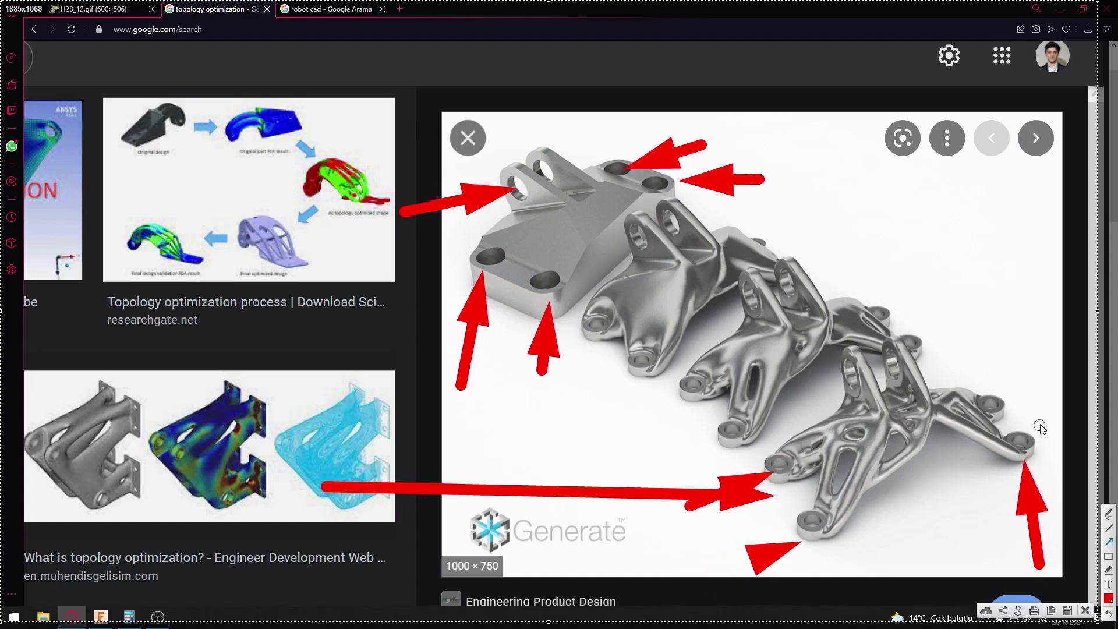
{"action": "left_click_drag", "start_coordinate": [1018, 302], "coordinate": [1006, 396]}
{"action": "left_click_drag", "start_coordinate": [970, 274], "coordinate": [913, 355]}
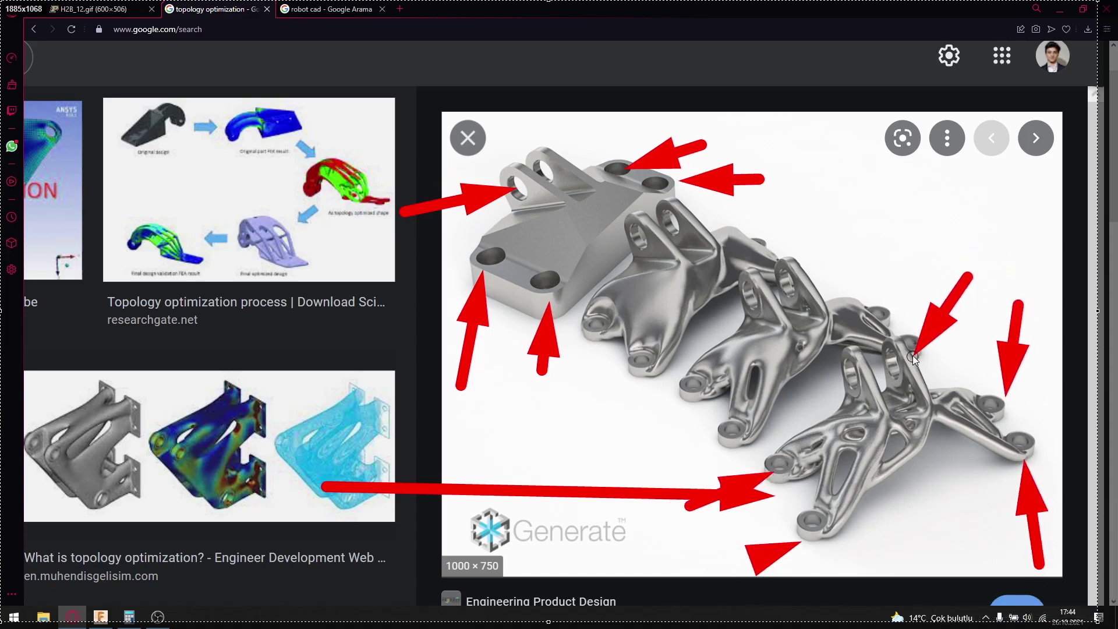
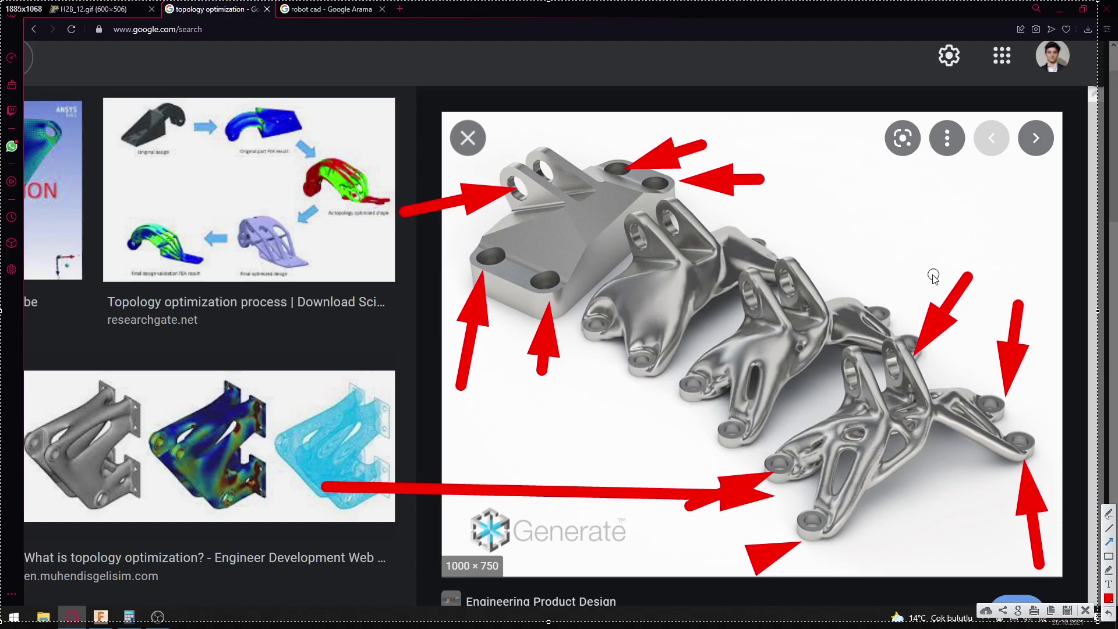
- Draw two Lightshot arrows on the Generate bracket image, then discard the capture and close the preview
{"action": "key", "text": "Escape"}
{"action": "key", "text": "Print"}
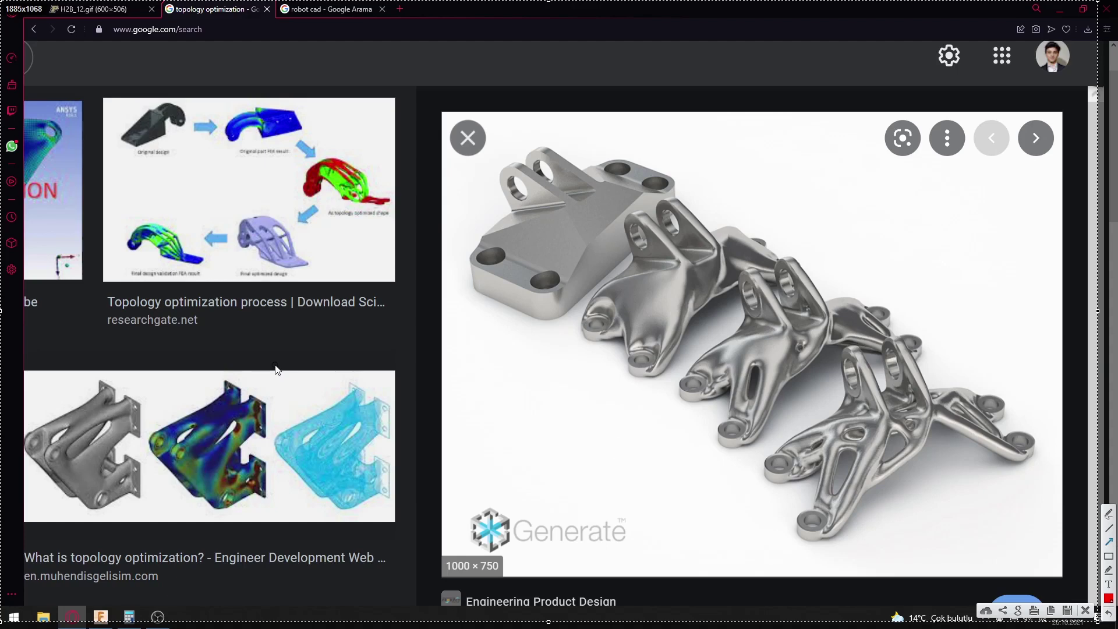
{"action": "mouse_move", "coordinate": [319, 466]}
{"action": "left_mouse_down"}
{"action": "mouse_move", "coordinate": [564, 222]}
{"action": "mouse_move", "coordinate": [519, 330]}
{"action": "left_mouse_up"}
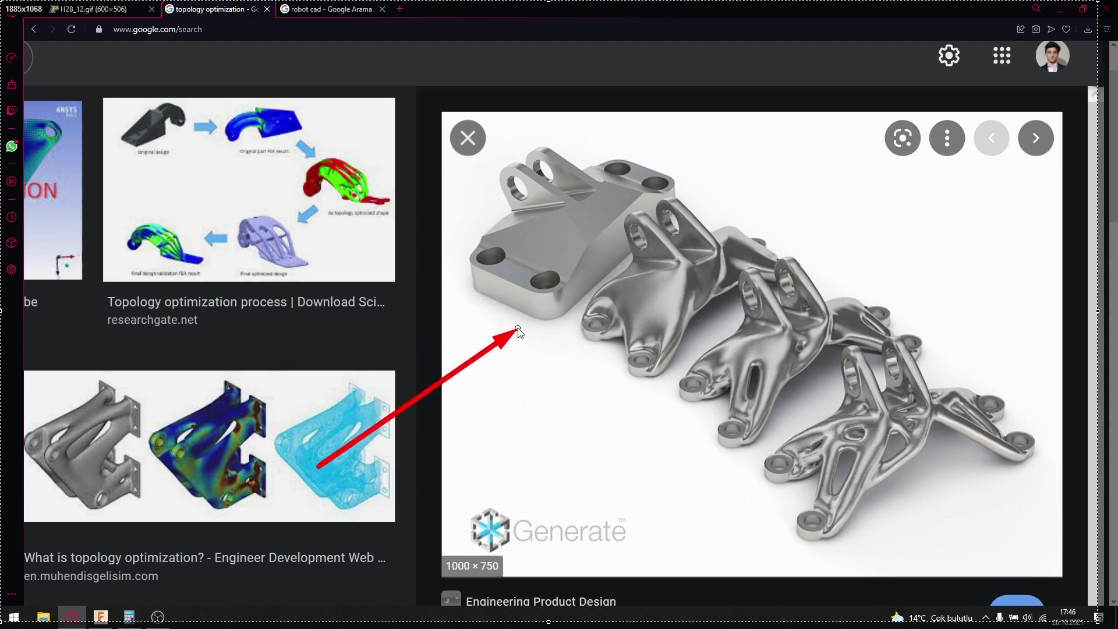
{"action": "mouse_move", "coordinate": [518, 328]}
{"action": "left_mouse_down"}
{"action": "mouse_move", "coordinate": [466, 218]}
{"action": "mouse_move", "coordinate": [487, 259]}
{"action": "mouse_move", "coordinate": [547, 284]}
{"action": "mouse_move", "coordinate": [673, 197]}
{"action": "mouse_move", "coordinate": [615, 178]}
{"action": "mouse_move", "coordinate": [533, 177]}
{"action": "mouse_move", "coordinate": [470, 287]}
{"action": "mouse_move", "coordinate": [470, 278]}
{"action": "left_mouse_up"}
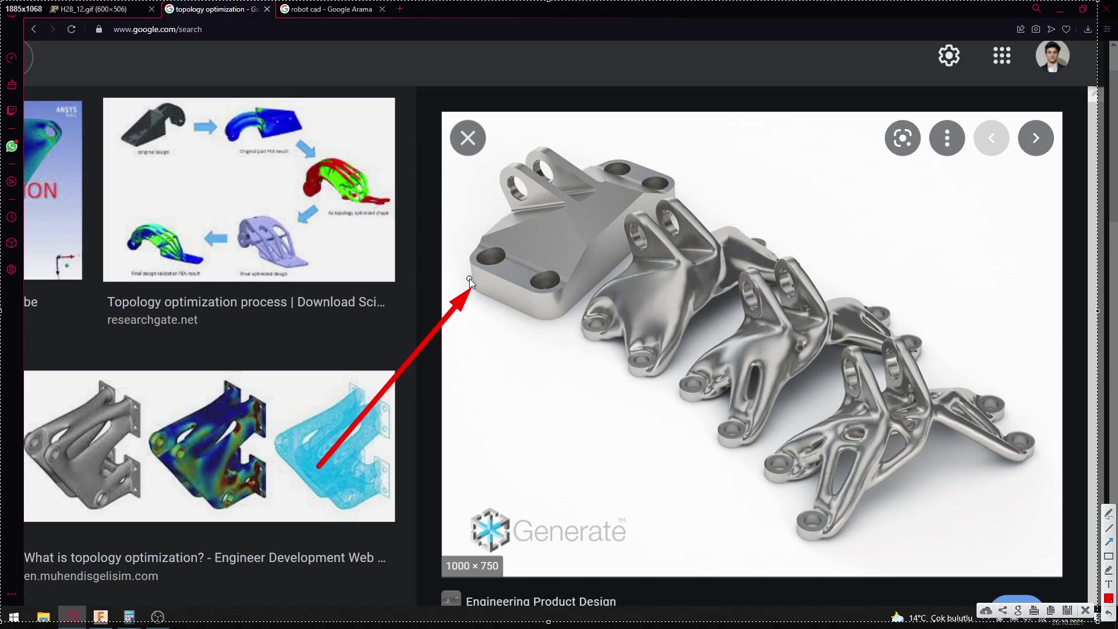
{"action": "mouse_move", "coordinate": [398, 518]}
{"action": "left_mouse_down"}
{"action": "mouse_move", "coordinate": [822, 480]}
{"action": "mouse_move", "coordinate": [925, 404]}
{"action": "mouse_move", "coordinate": [870, 390]}
{"action": "mouse_move", "coordinate": [796, 463]}
{"action": "mouse_move", "coordinate": [830, 436]}
{"action": "mouse_move", "coordinate": [606, 474]}
{"action": "mouse_move", "coordinate": [779, 500]}
{"action": "mouse_move", "coordinate": [741, 519]}
{"action": "mouse_move", "coordinate": [741, 487]}
{"action": "mouse_move", "coordinate": [654, 491]}
{"action": "mouse_move", "coordinate": [536, 338]}
{"action": "mouse_move", "coordinate": [520, 409]}
{"action": "left_mouse_up"}
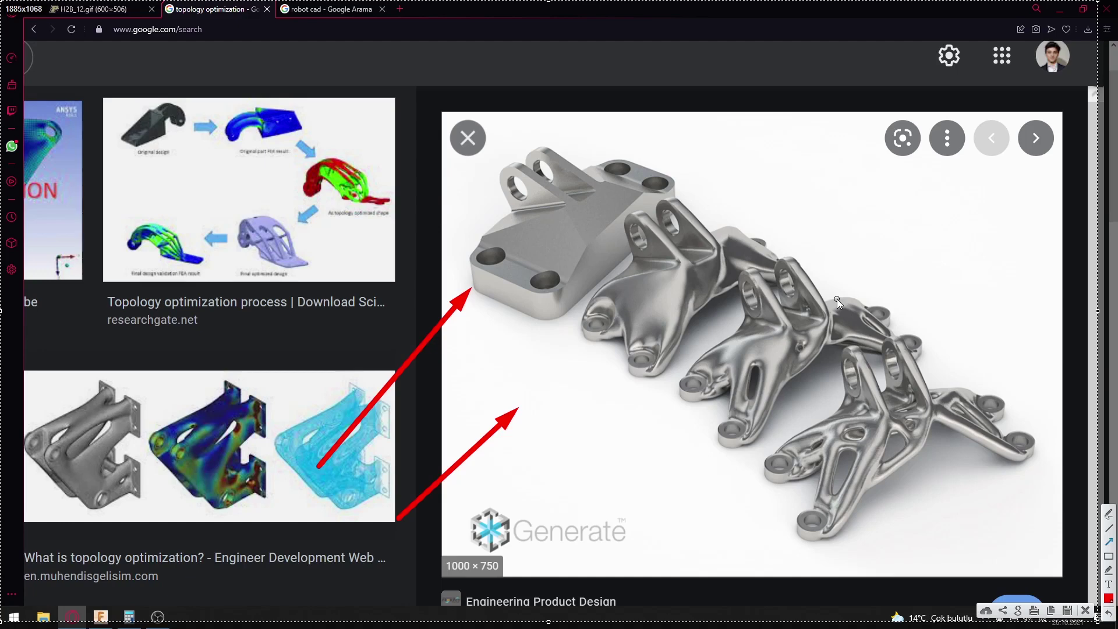
{"action": "key", "text": "Escape"}
{"action": "key", "text": "Escape"}
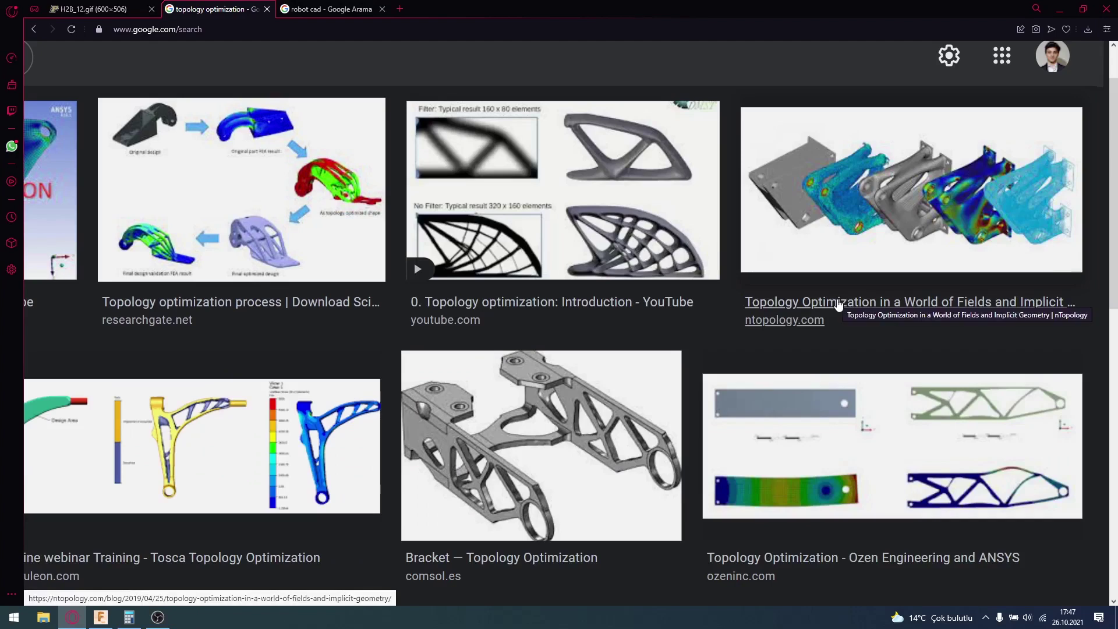
- Zoom the results page out and search Google Images for 'ÇAYDANLIK'
{"action": "key", "text": "ctrl+minus"}
{"action": "key", "text": "ctrl+minus"}
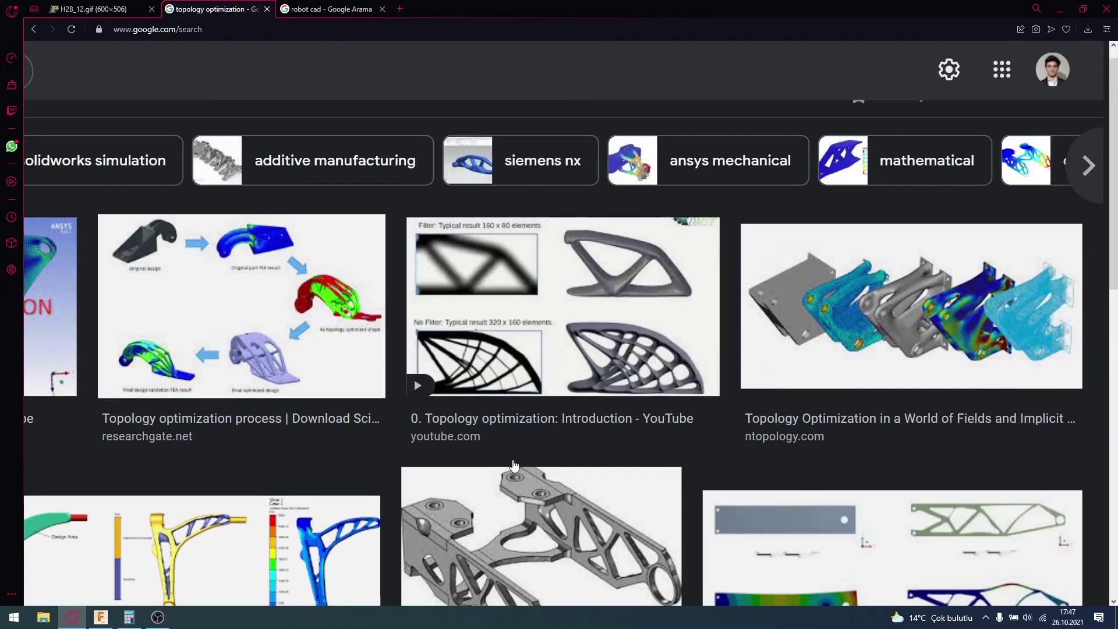
{"action": "key", "text": "ctrl+minus"}
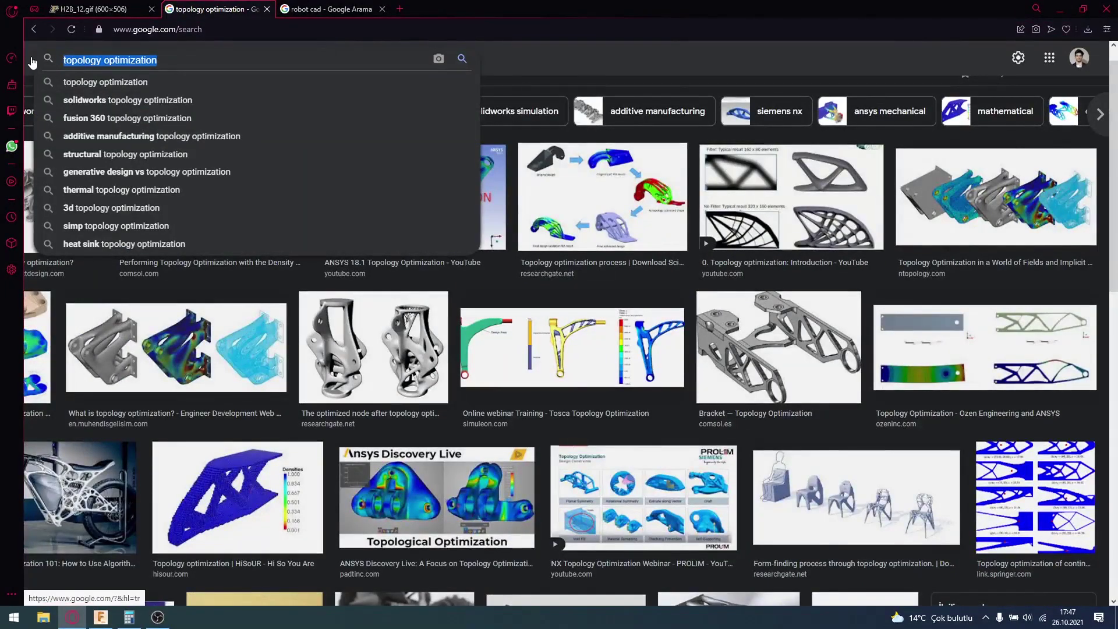
{"action": "type", "text": "ÇAYDANLIK"}
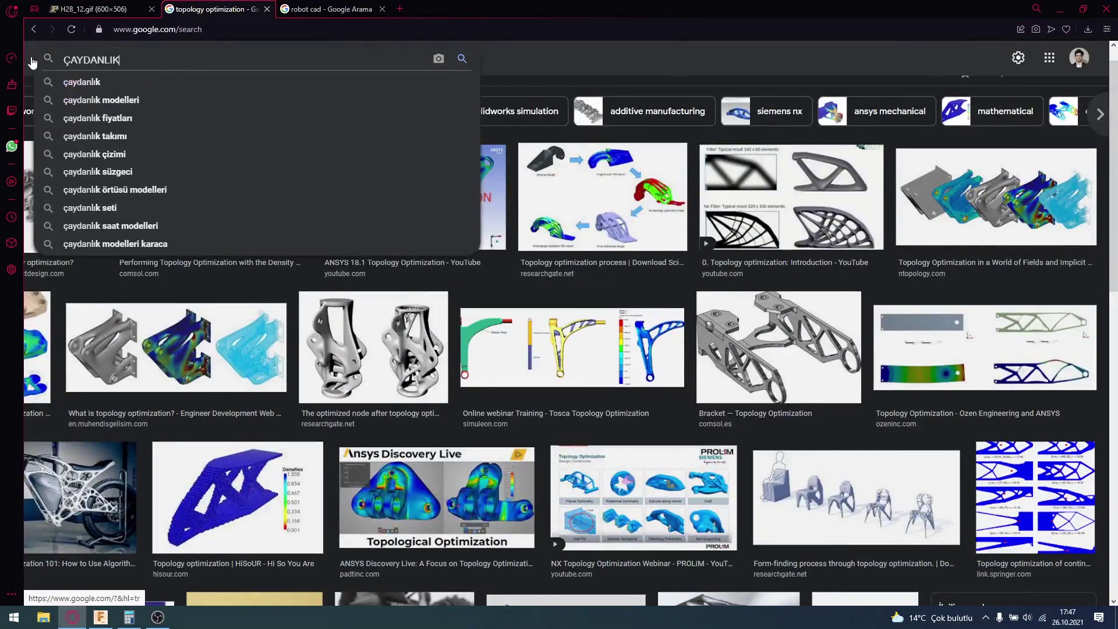
{"action": "key", "text": "Return"}
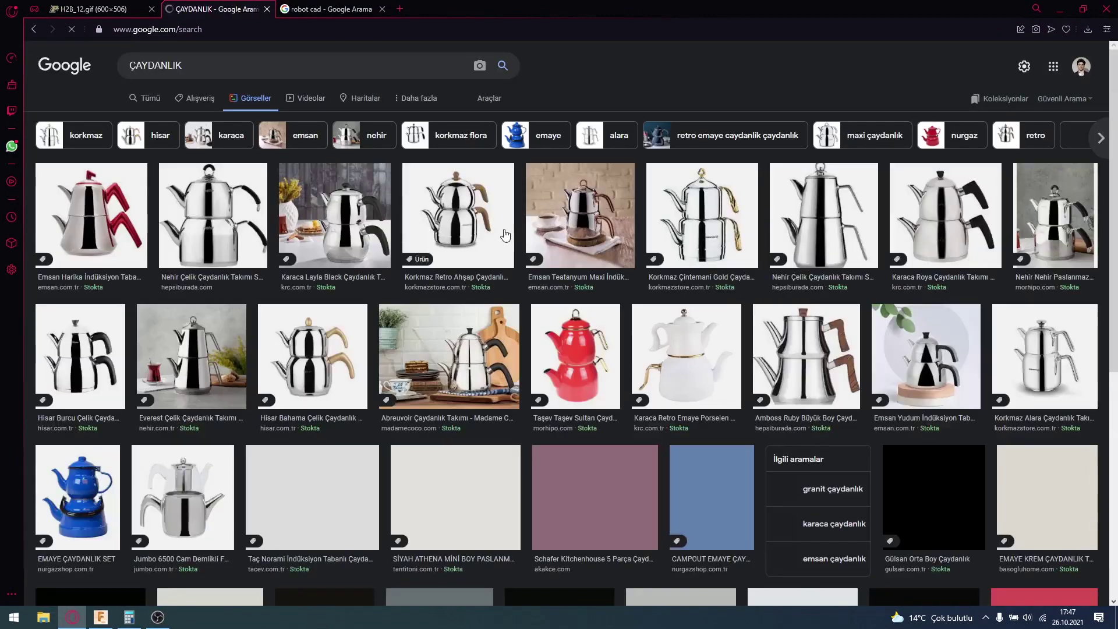
- Replace the query with 'elektrikli çaycı' and run the electric tea maker search
{"action": "left_click", "coordinate": [265, 73]}
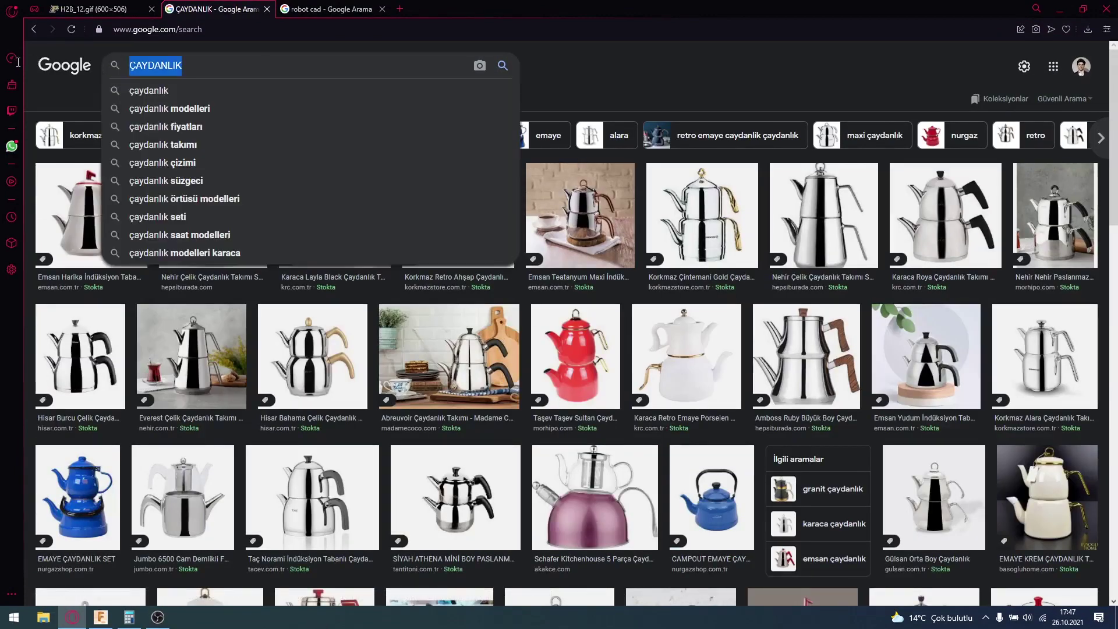
{"action": "type", "text": "ele"}
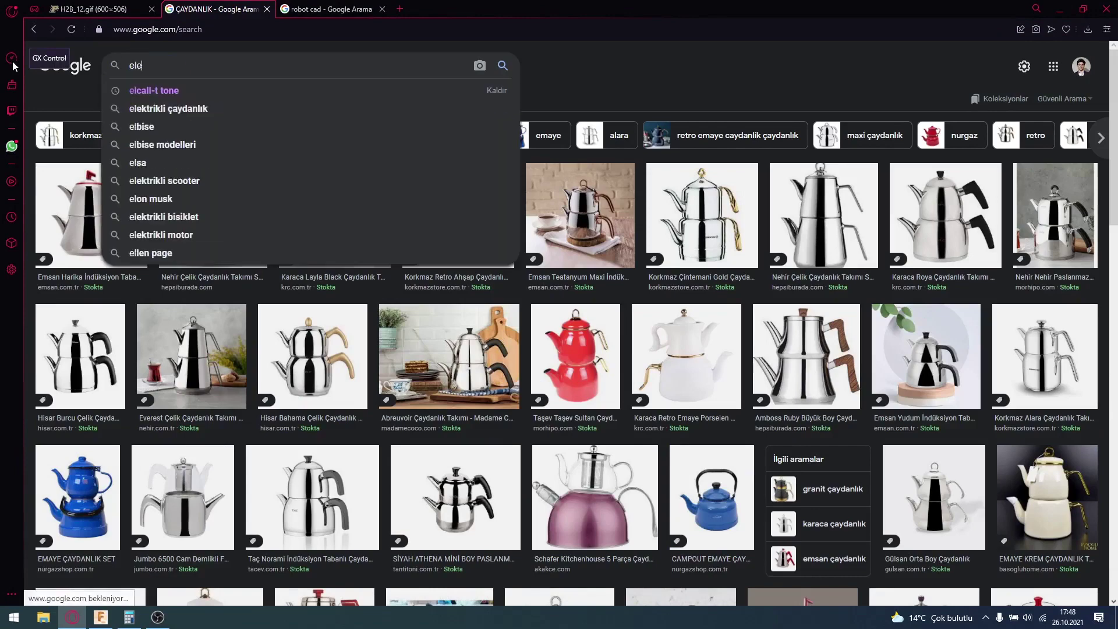
{"action": "type", "text": "kltrikli çayud"}
{"action": "key", "text": "BackSpace"}
{"action": "key", "text": "BackSpace"}
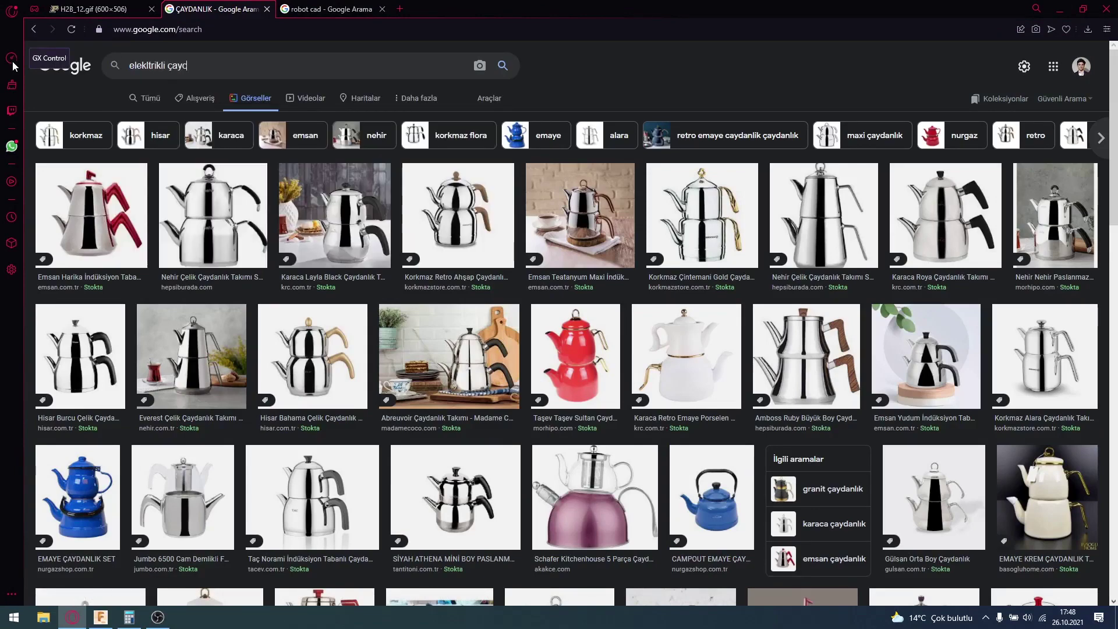
{"action": "type", "text": "cı"}
{"action": "key", "text": "Return"}
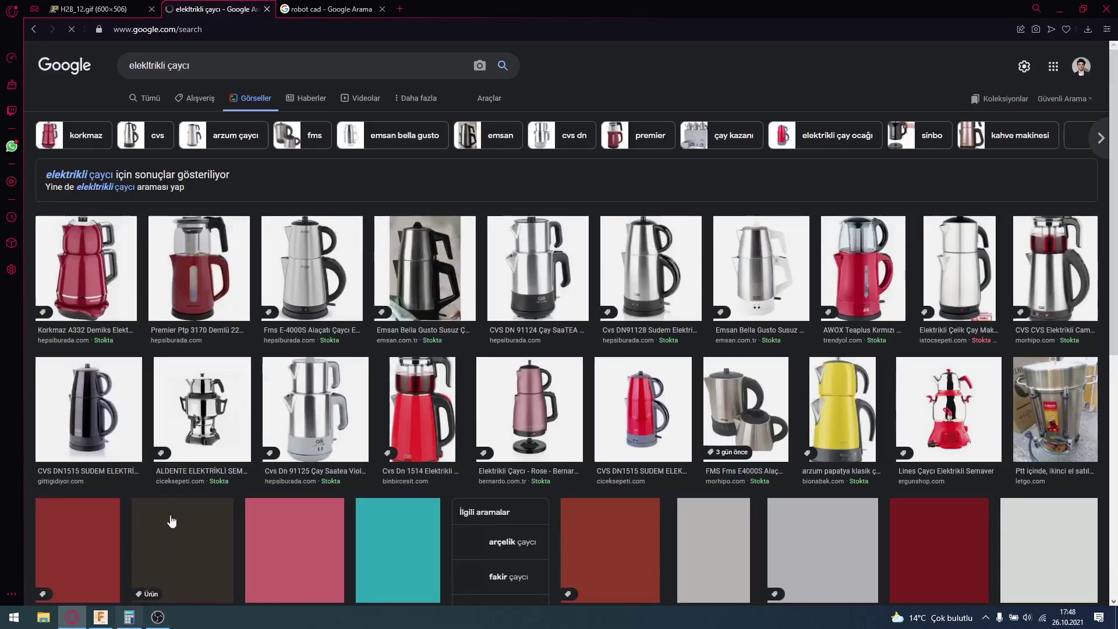
- Preview the Korkmaz and then the Cvs DN91128 electric tea maker images
{"action": "left_click", "coordinate": [82, 251]}
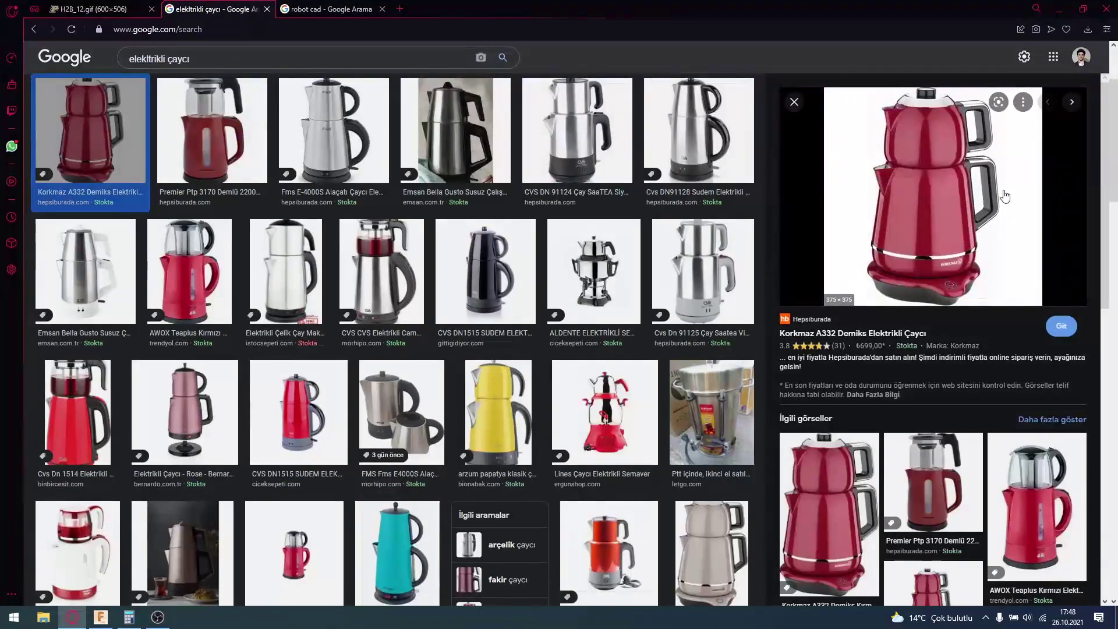
{"action": "scroll", "coordinate": [1003, 196], "scroll_direction": "up", "scroll_amount": 5, "text": "ctrl"}
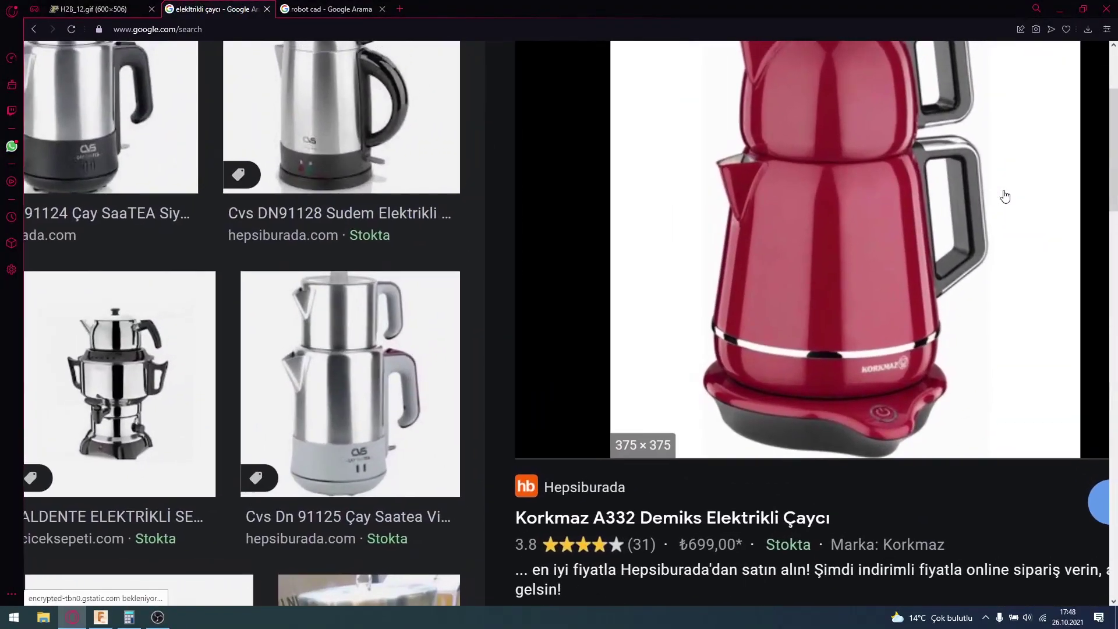
{"action": "left_click", "coordinate": [454, 110]}
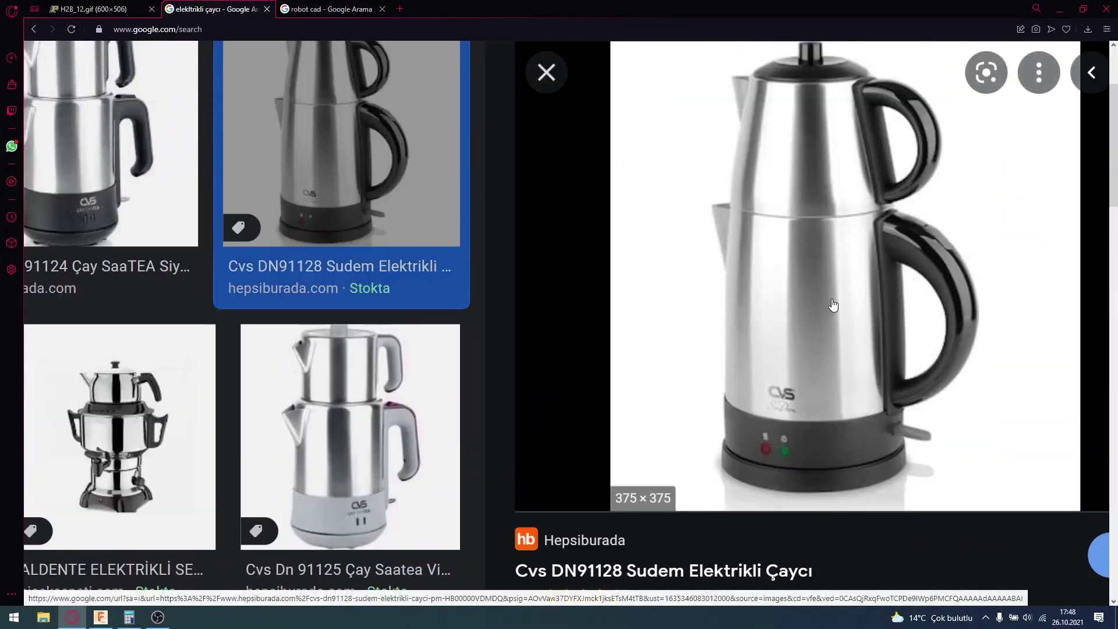
{"action": "scroll", "coordinate": [832, 312], "scroll_direction": "up", "scroll_amount": 1}
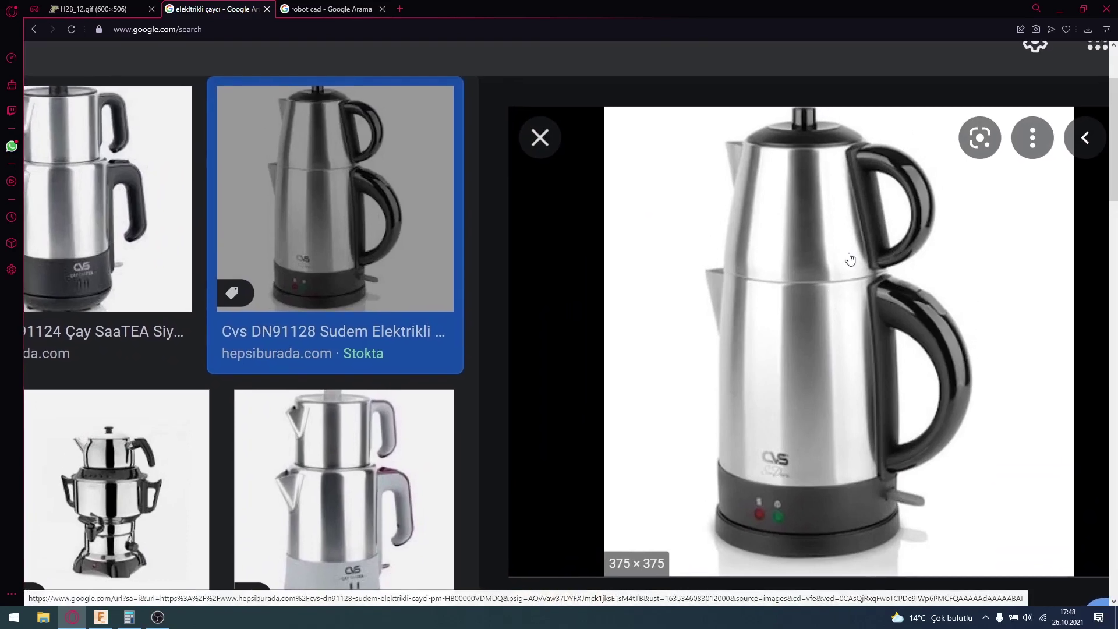
- Mark the Cvs DN91128 kettle base with a Lightshot arrow, then close the preview
{"action": "key", "text": "Print"}
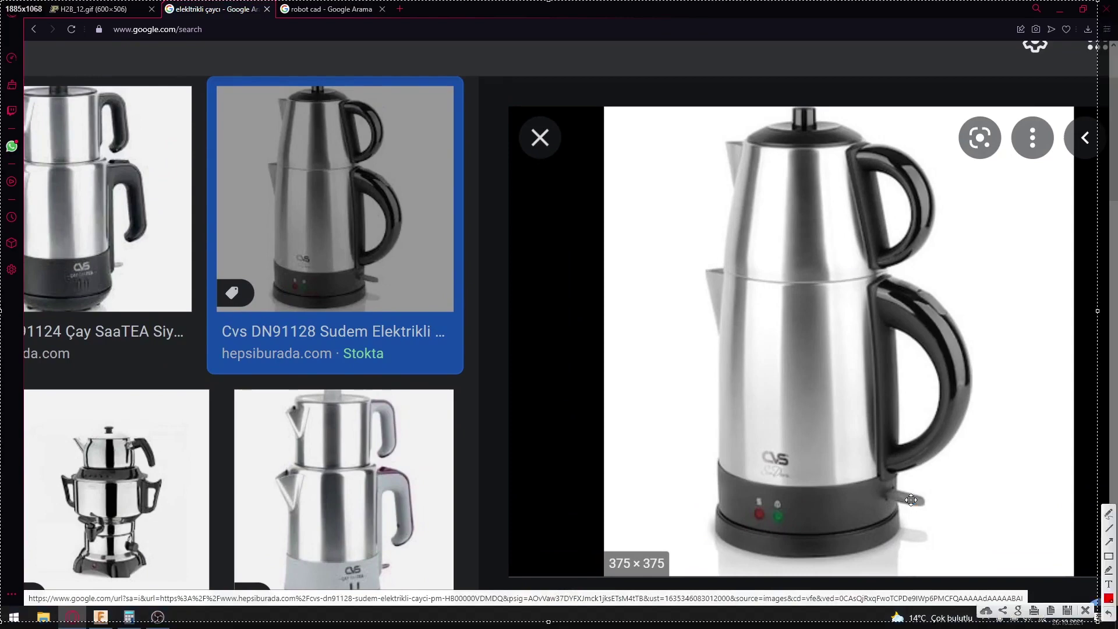
{"action": "mouse_move", "coordinate": [1012, 583]}
{"action": "left_mouse_down"}
{"action": "mouse_move", "coordinate": [944, 543]}
{"action": "mouse_move", "coordinate": [921, 508]}
{"action": "left_mouse_up"}
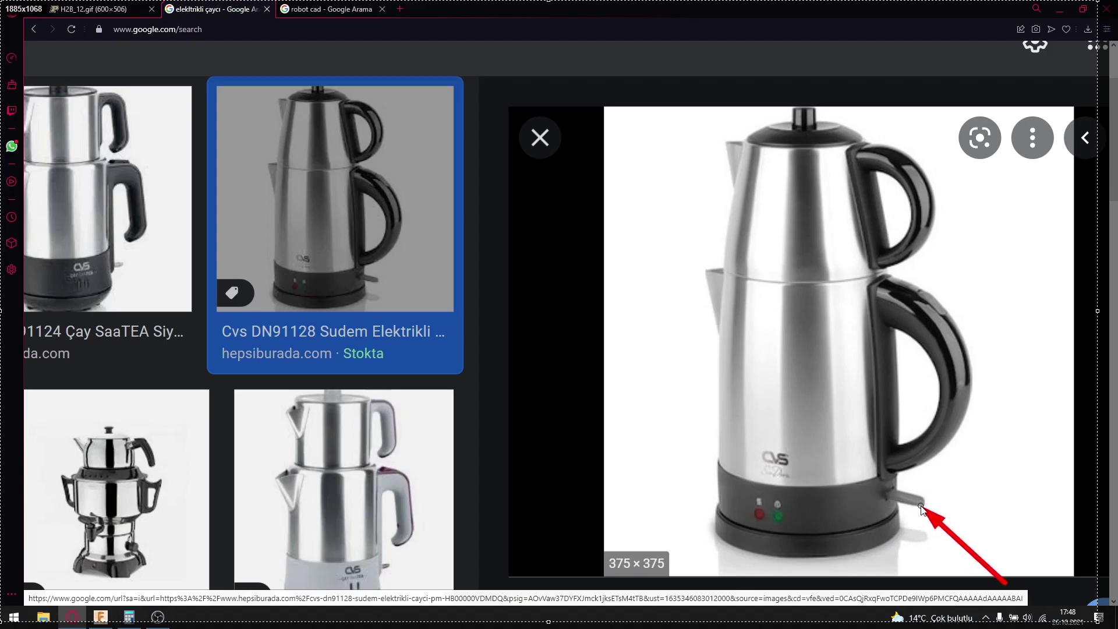
{"action": "left_click_drag", "start_coordinate": [921, 508], "coordinate": [921, 508]}
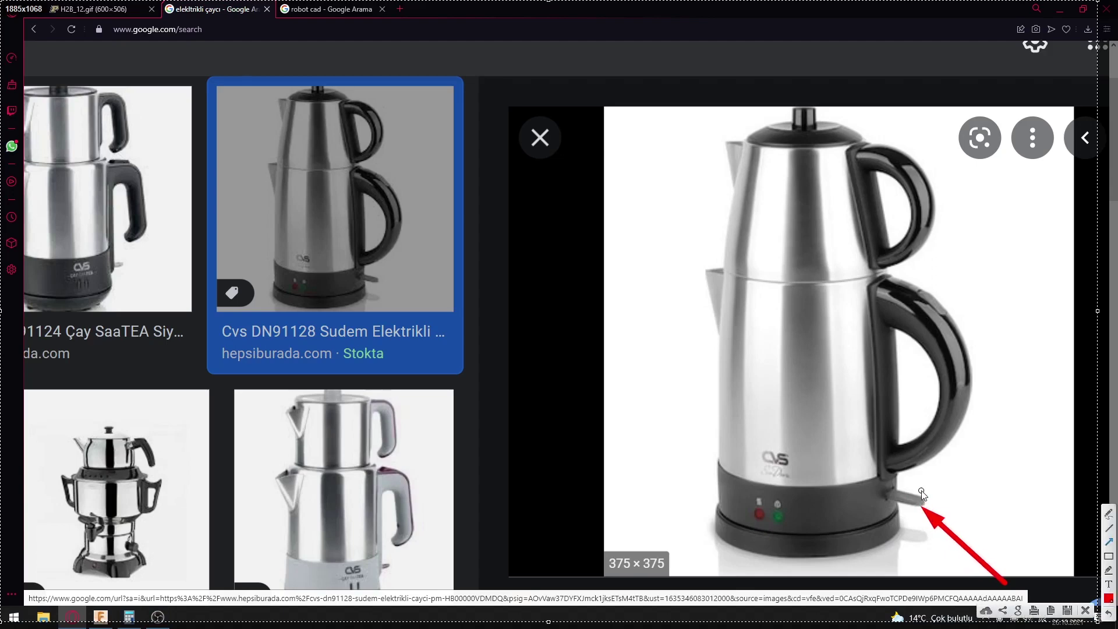
{"action": "key", "text": "ctrl+c"}
{"action": "key", "text": "Escape"}
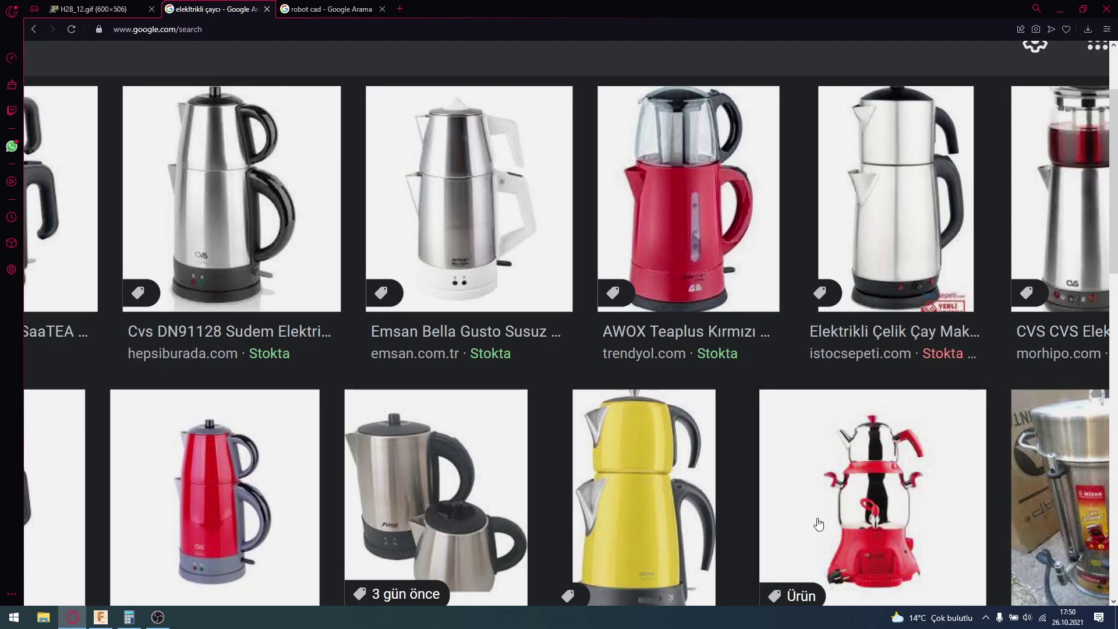
- Switch to the 'robot cad' results, close the accidental GrabCAD page, and reset zoom to 100%
{"action": "left_click", "coordinate": [326, 9]}
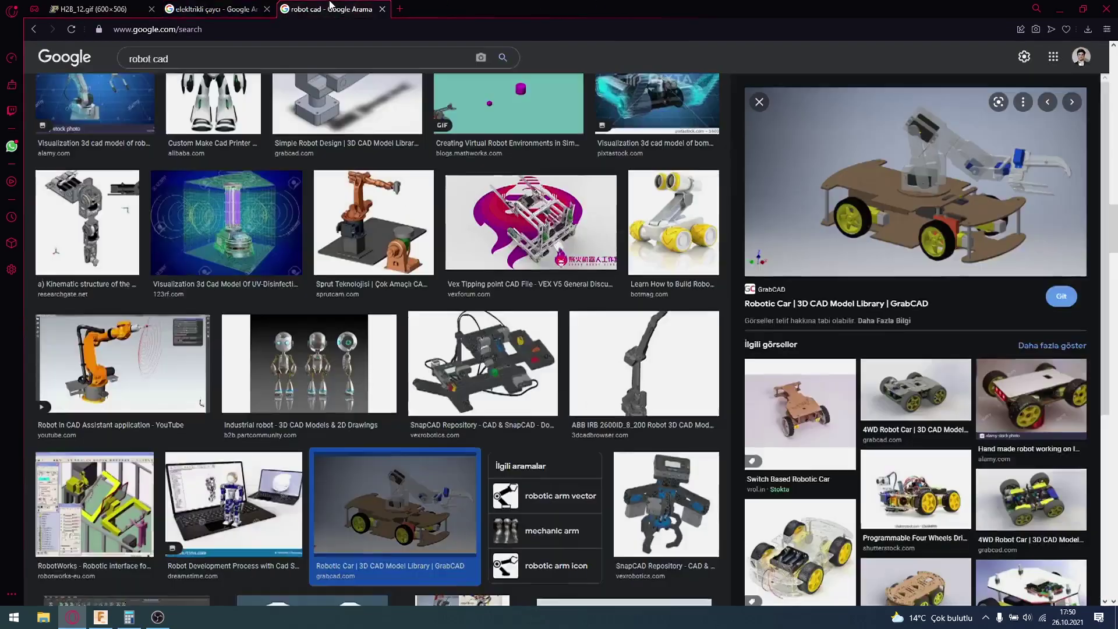
{"action": "left_click", "coordinate": [992, 196]}
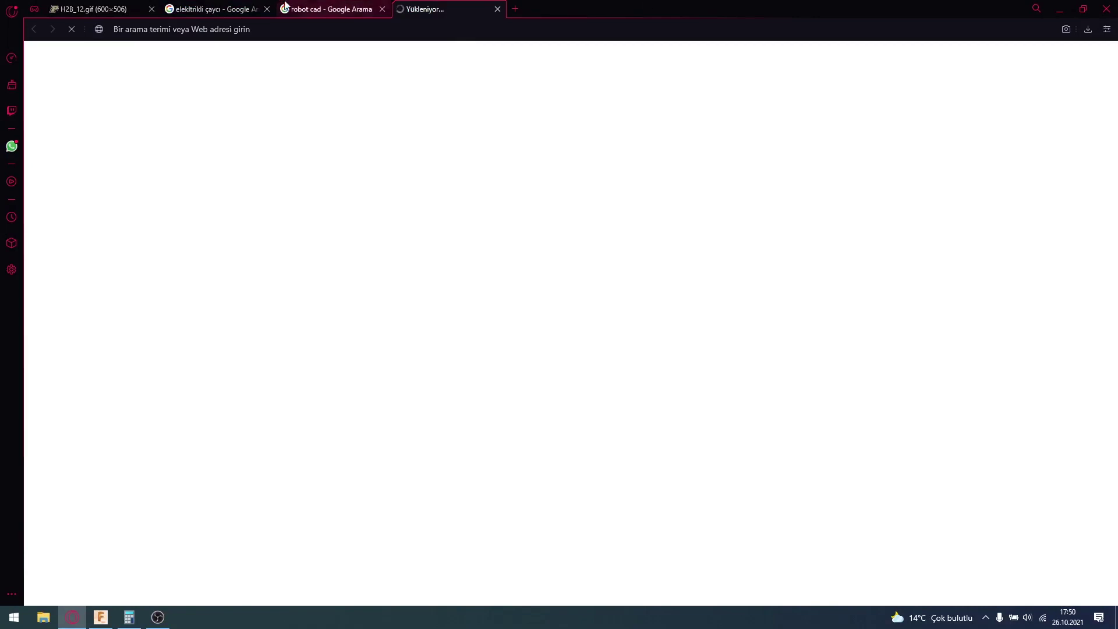
{"action": "key", "text": "ctrl+w"}
{"action": "mouse_move", "coordinate": [915, 180]}
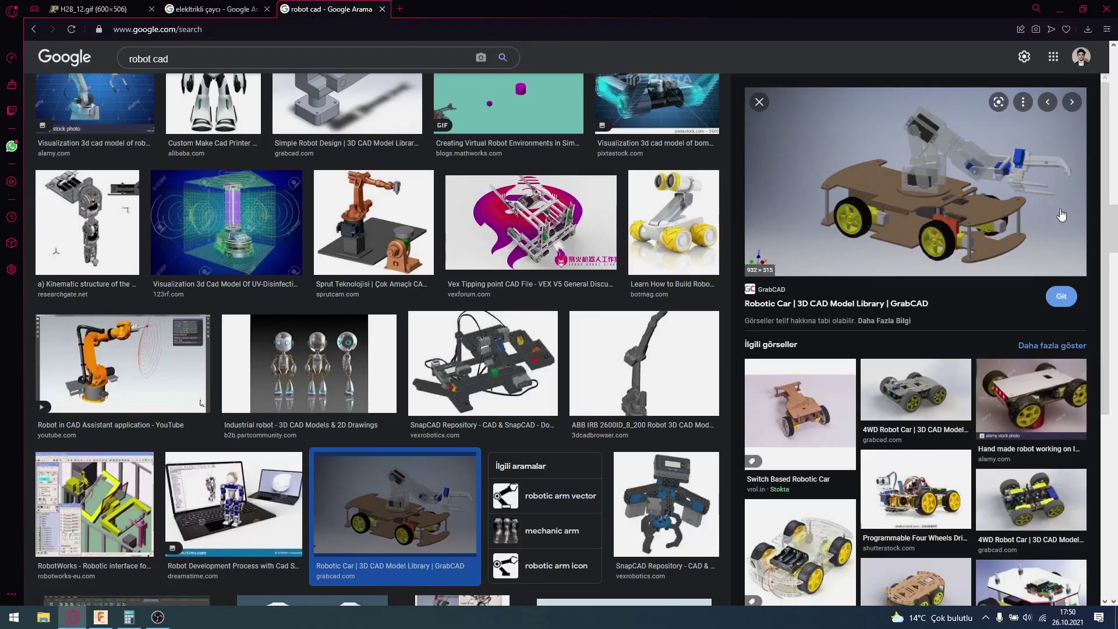
{"action": "scroll", "coordinate": [1061, 215], "scroll_direction": "up", "scroll_amount": 3, "text": "ctrl"}
{"action": "scroll", "coordinate": [1061, 215], "scroll_direction": "up", "scroll_amount": 2, "text": "ctrl"}
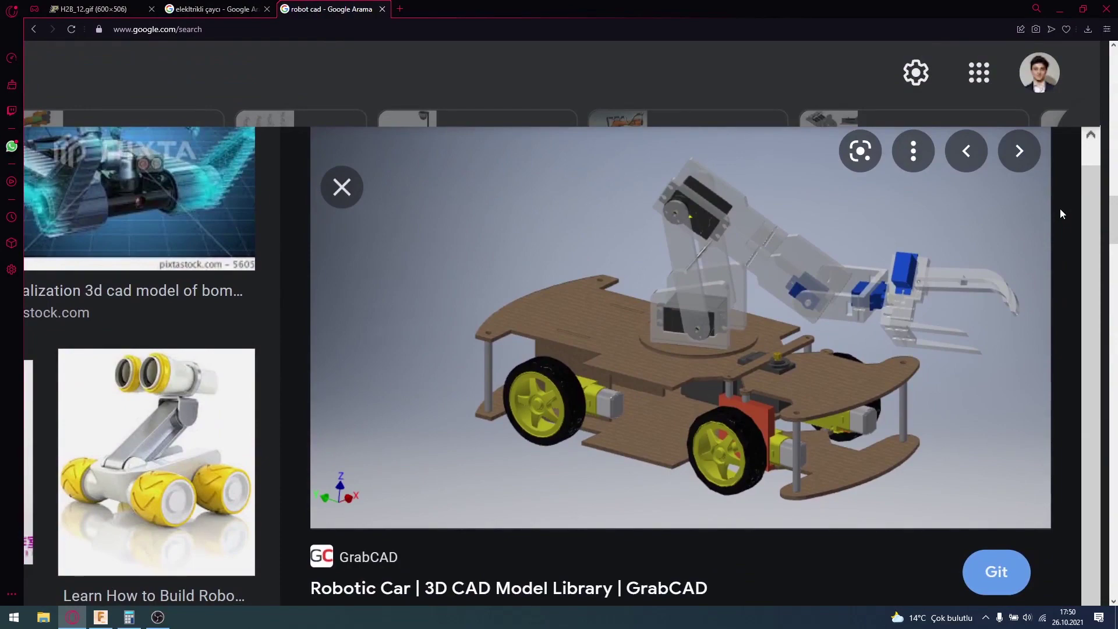
{"action": "key", "text": "ctrl+0"}
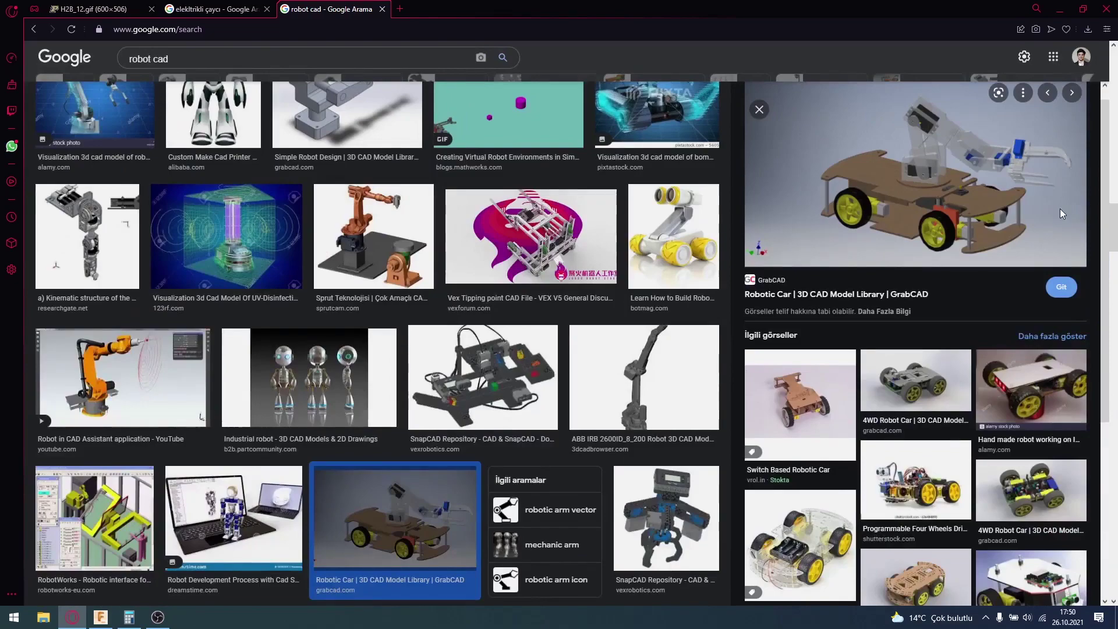
{"action": "scroll", "coordinate": [418, 477], "scroll_direction": "up", "scroll_amount": 4}
{"action": "scroll", "coordinate": [418, 477], "scroll_direction": "down", "scroll_amount": 2}
- Preview the grabcad robotic arm image from Ant Holding
{"action": "left_click", "coordinate": [116, 493]}
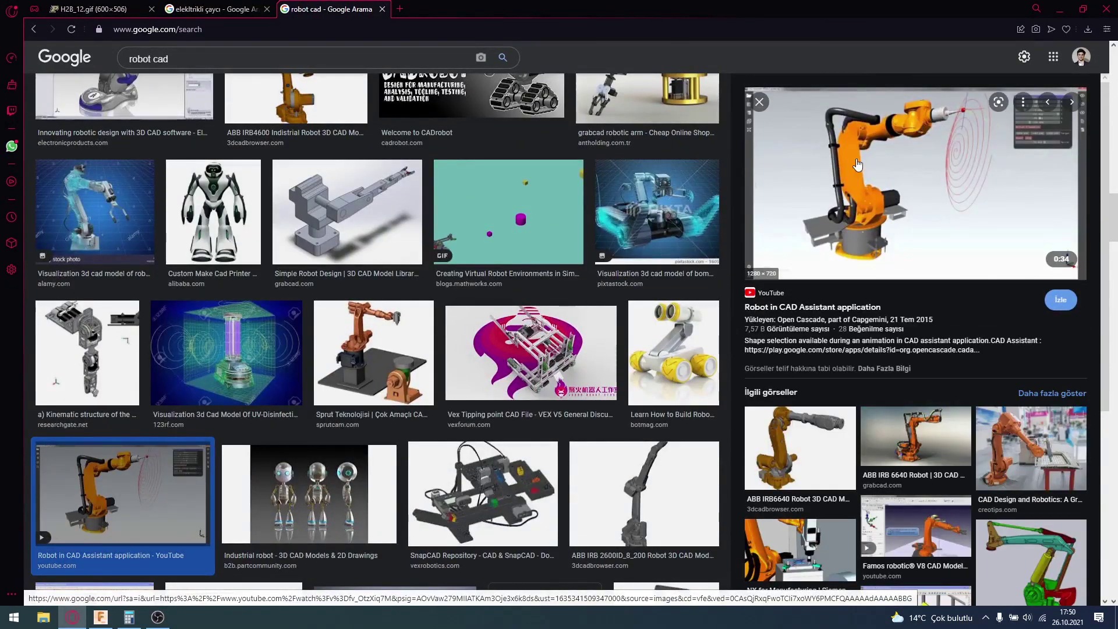
{"action": "scroll", "coordinate": [504, 340], "scroll_direction": "up", "scroll_amount": 1}
{"action": "scroll", "coordinate": [504, 339], "scroll_direction": "up", "scroll_amount": 2}
{"action": "scroll", "coordinate": [504, 340], "scroll_direction": "up", "scroll_amount": 2}
{"action": "left_click", "coordinate": [646, 361]}
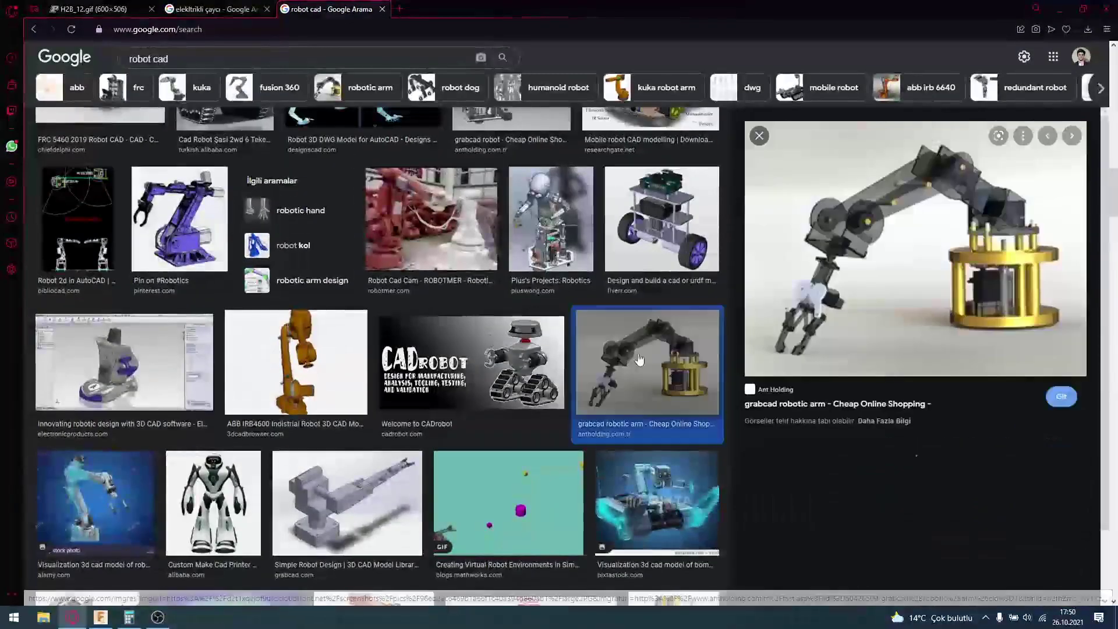
{"action": "scroll", "coordinate": [954, 221], "scroll_direction": "up", "scroll_amount": 5, "text": "ctrl"}
{"action": "scroll", "coordinate": [949, 226], "scroll_direction": "down", "scroll_amount": 2, "text": "ctrl"}
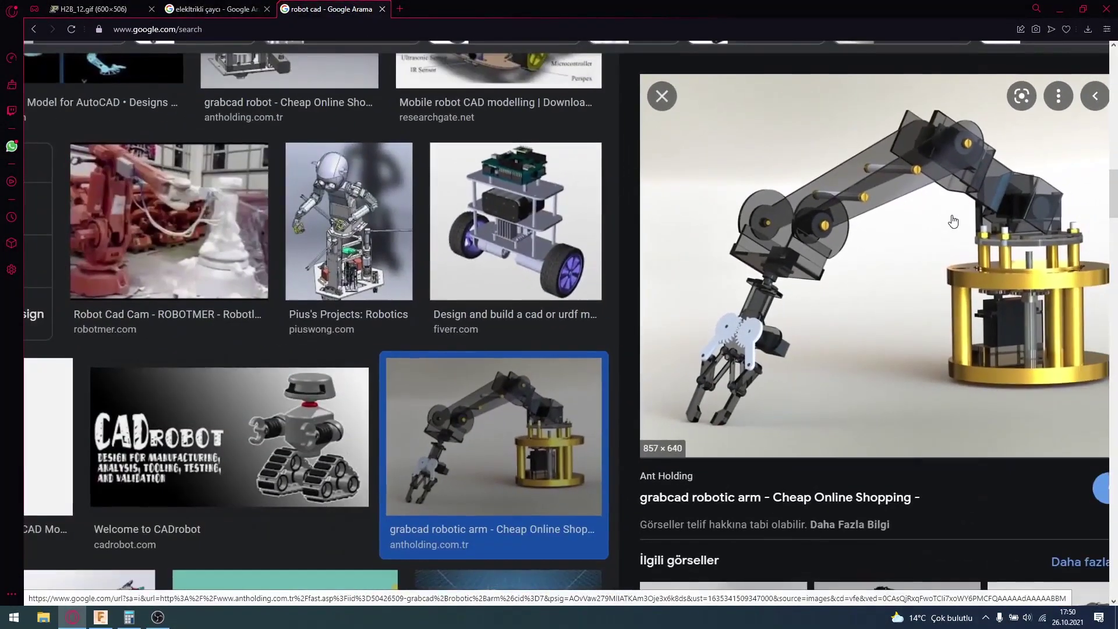
{"action": "scroll", "coordinate": [943, 230], "scroll_direction": "up", "scroll_amount": 1, "text": "ctrl"}
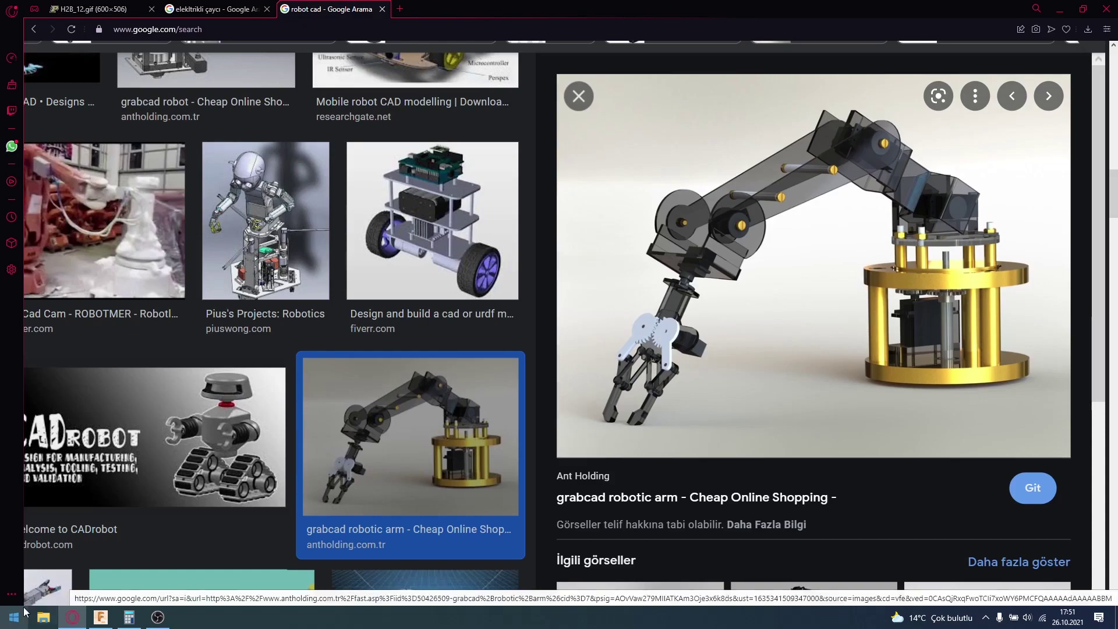
- Return to Fusion 360 and orient the Basit Model Mekanizma v3 plate at an oblique angle
{"action": "left_click", "coordinate": [101, 618]}
{"action": "left_click_drag", "start_coordinate": [417, 338], "coordinate": [337, 260]}
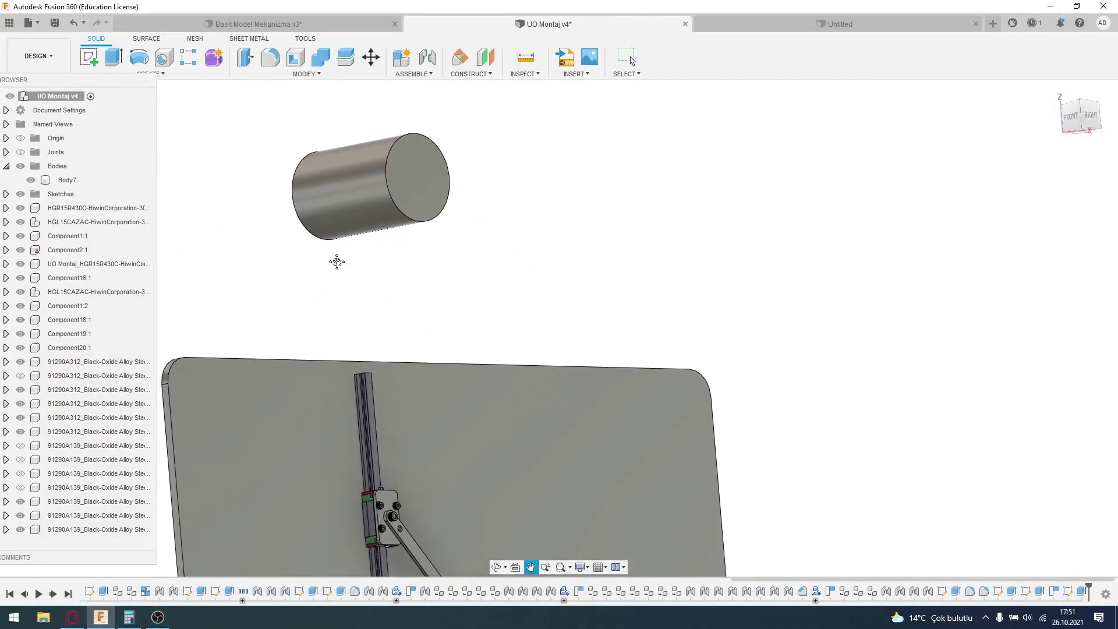
{"action": "scroll", "coordinate": [512, 287], "scroll_direction": "down", "scroll_amount": 3}
{"action": "key", "text": "Escape"}
{"action": "key", "text": "ctrl+Tab"}
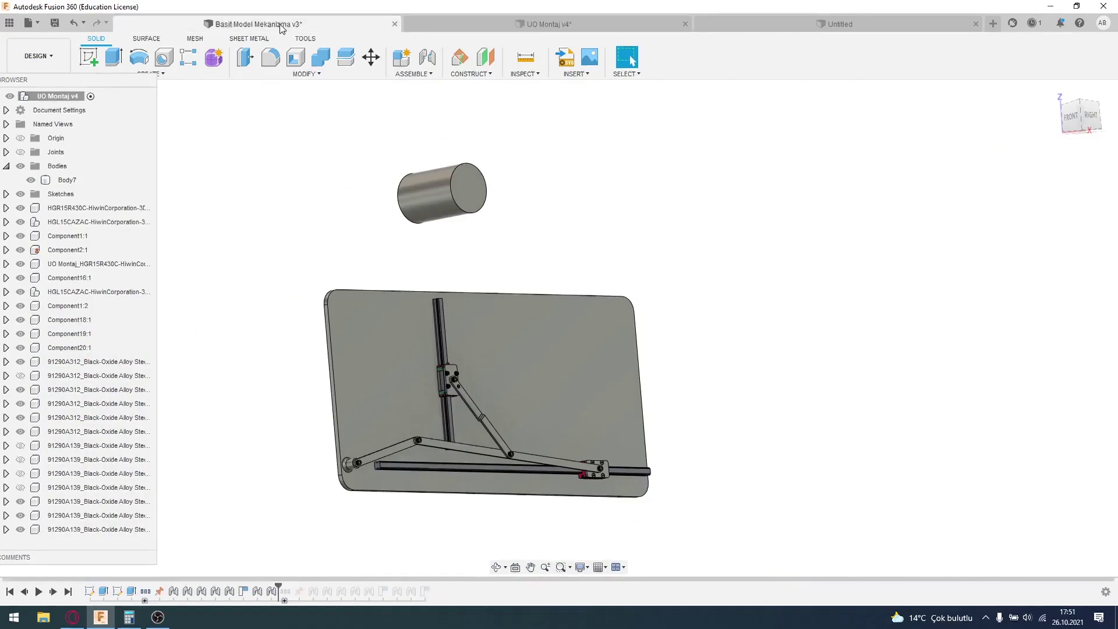
{"action": "mouse_move", "coordinate": [526, 352]}
{"action": "middle_mouse_down", "text": "shift"}
{"action": "mouse_move", "coordinate": [592, 342]}
{"action": "mouse_move", "coordinate": [559, 342]}
{"action": "middle_mouse_up", "text": "shift"}
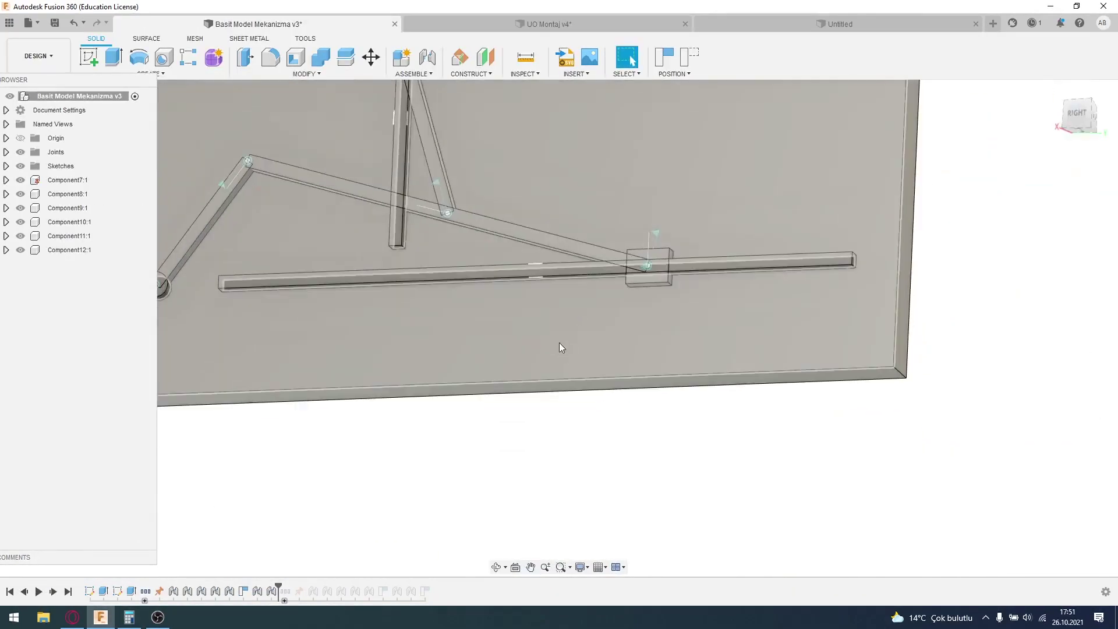
{"action": "scroll", "coordinate": [557, 452], "scroll_direction": "down", "scroll_amount": 3}
{"action": "middle_click_drag", "start_coordinate": [420, 355], "coordinate": [480, 292], "text": "shift"}
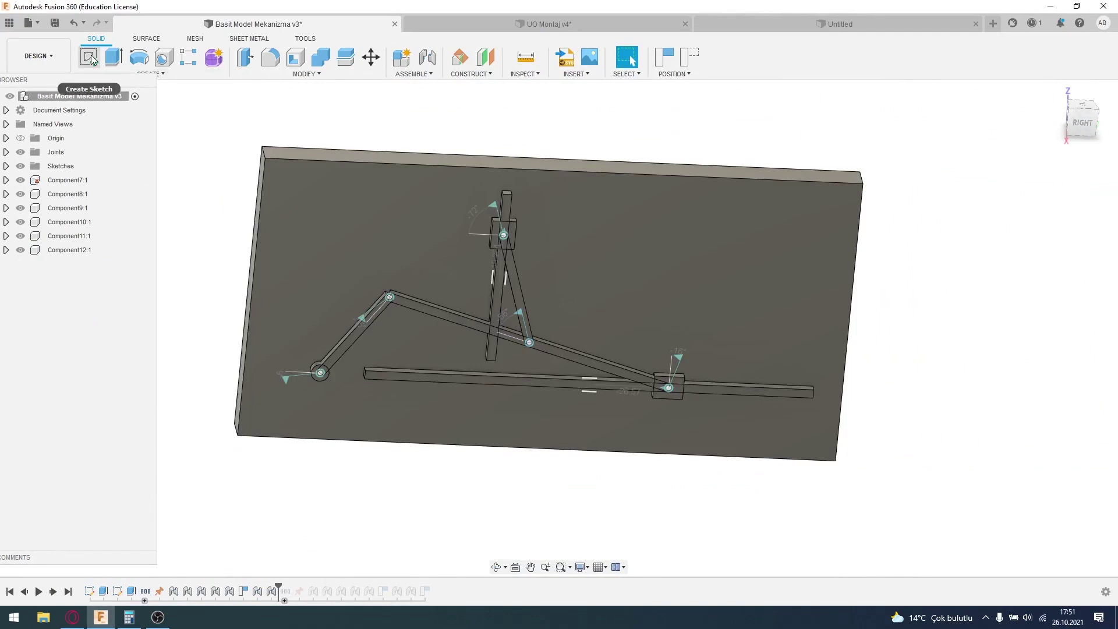
{"action": "mouse_move", "coordinate": [89, 58]}
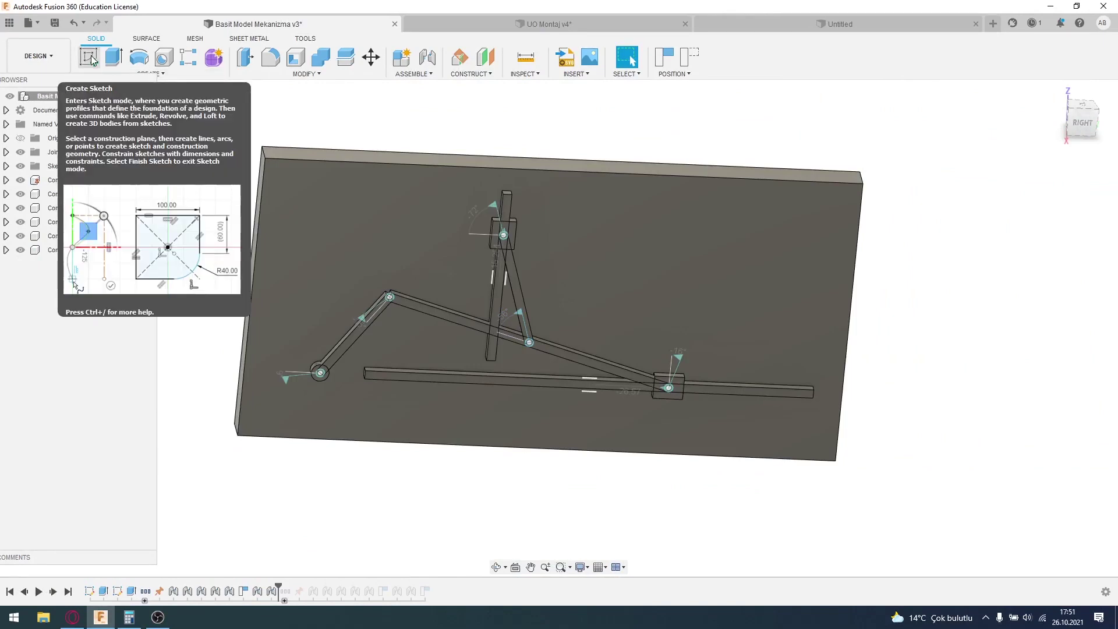
- Start a sketch on the plate face, keeping components in their previous position
{"action": "left_click", "coordinate": [90, 59]}
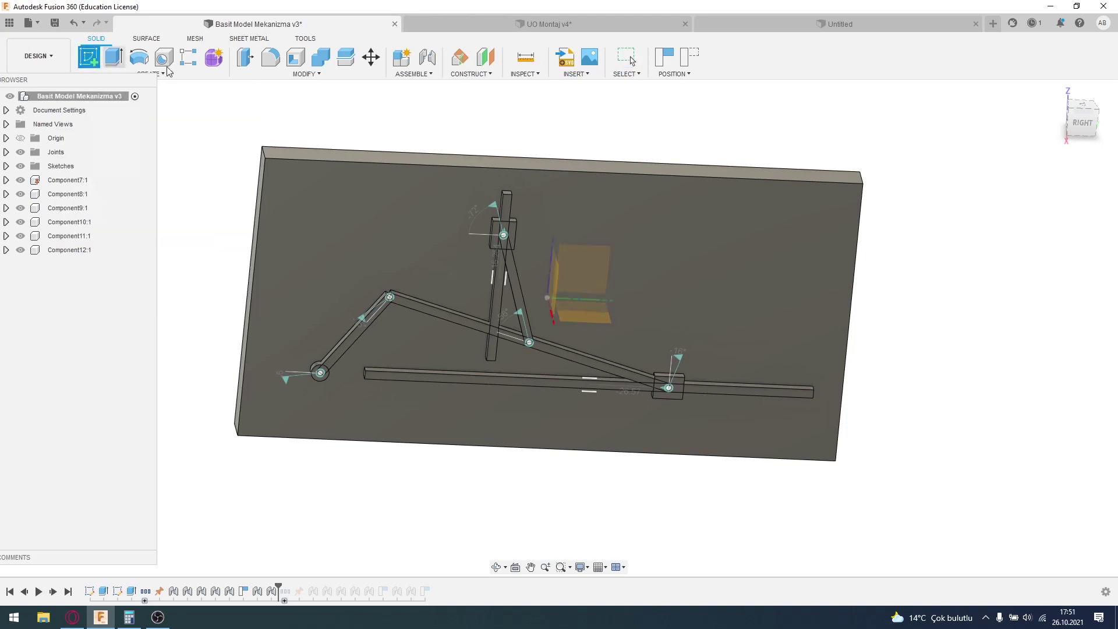
{"action": "left_click", "coordinate": [769, 228]}
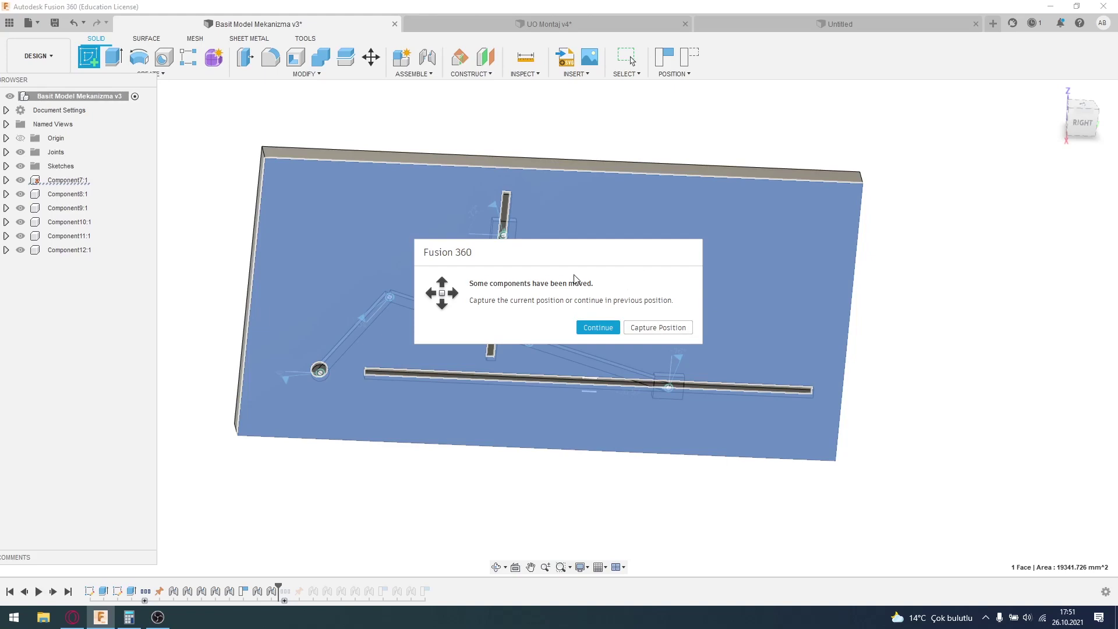
{"action": "left_click", "coordinate": [603, 329]}
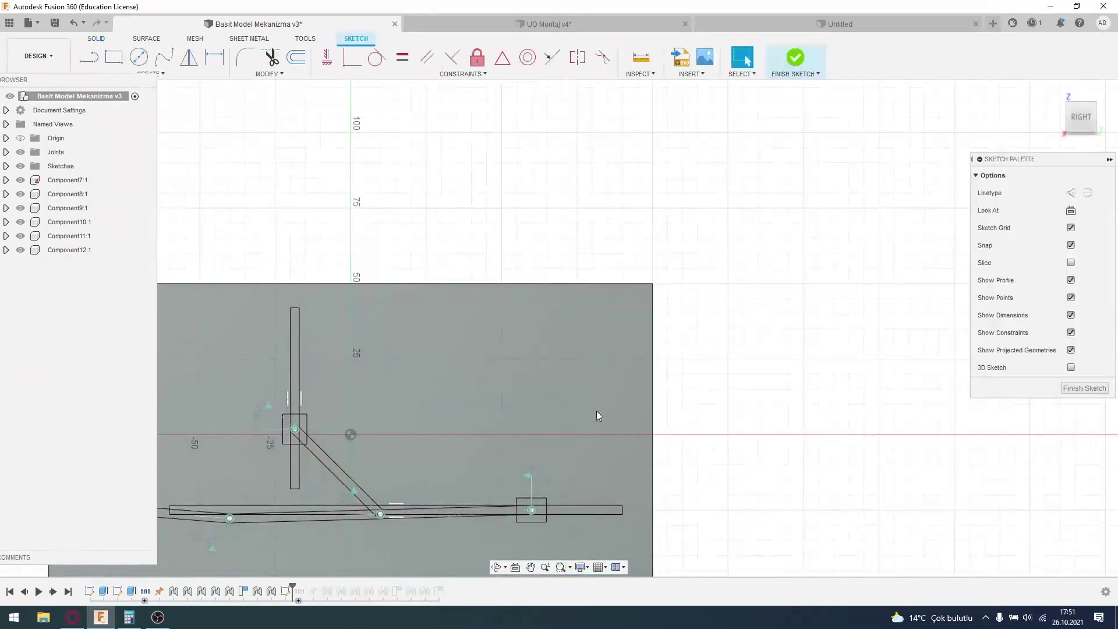
- Draw the closed outer outline of a letter A with lines
{"action": "left_click", "coordinate": [89, 56]}
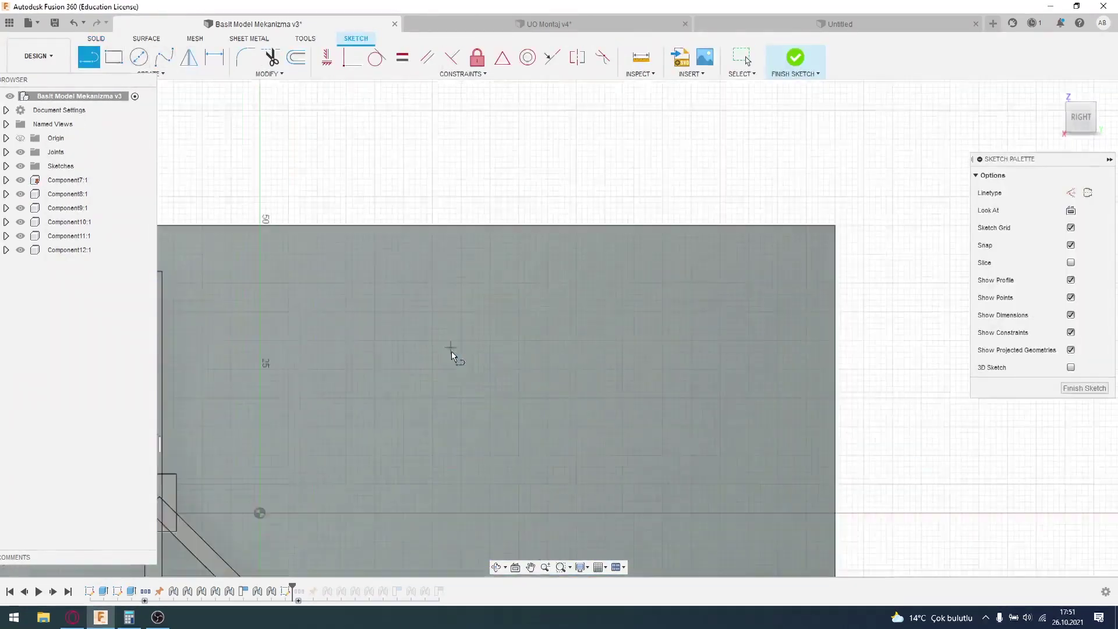
{"action": "scroll", "coordinate": [455, 332], "scroll_direction": "up", "scroll_amount": 3}
{"action": "left_click", "coordinate": [456, 313]}
{"action": "left_click", "coordinate": [514, 313]}
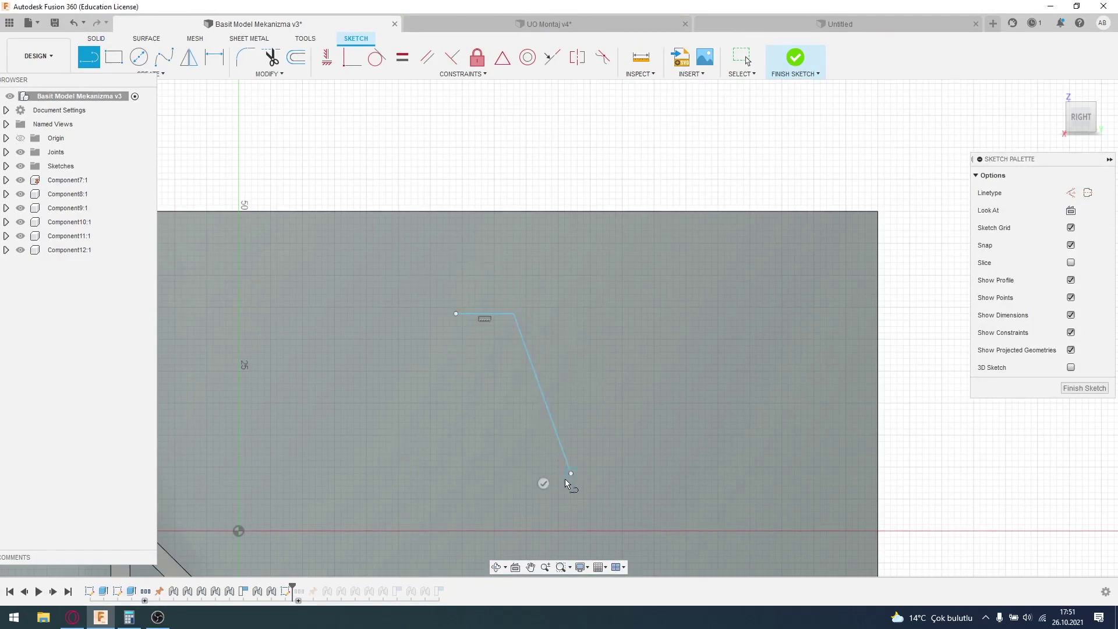
{"action": "left_click", "coordinate": [571, 473]}
{"action": "left_click", "coordinate": [526, 473]}
{"action": "left_click", "coordinate": [503, 394]}
{"action": "left_click", "coordinate": [467, 394]}
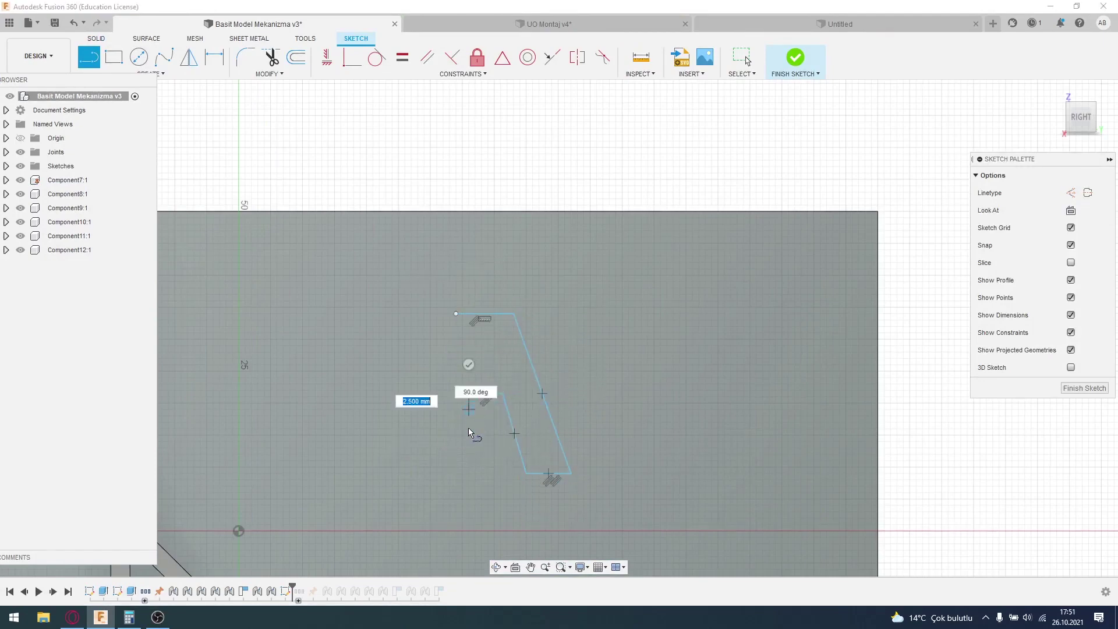
{"action": "left_click", "coordinate": [451, 464]}
{"action": "left_click", "coordinate": [406, 467]}
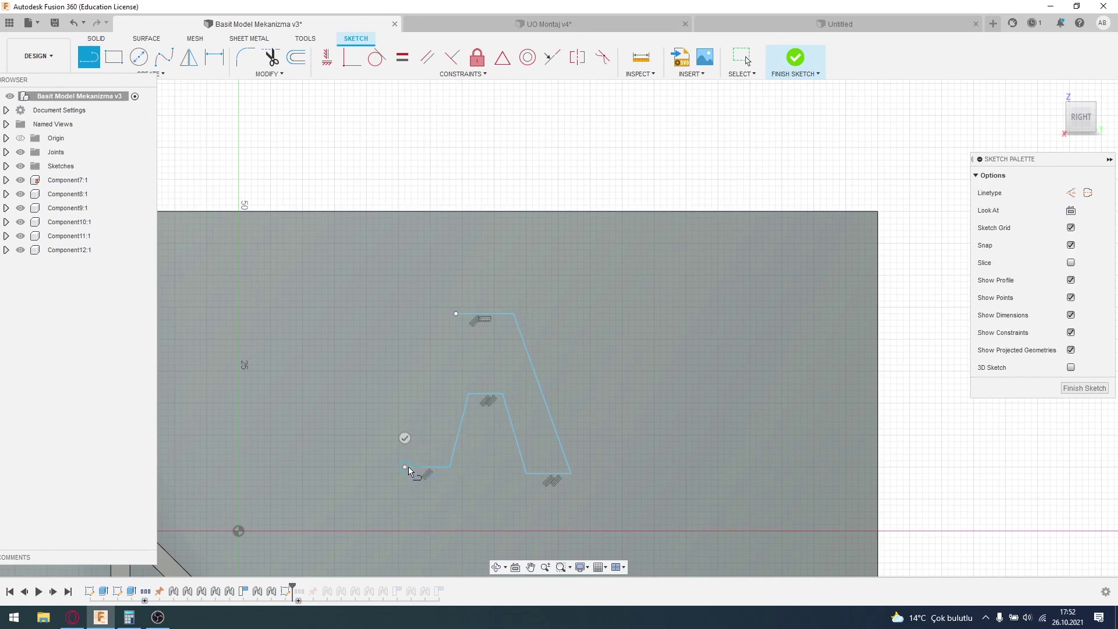
{"action": "left_click", "coordinate": [456, 313]}
- Add the inner triangular hole of the letter A
{"action": "left_click", "coordinate": [501, 346]}
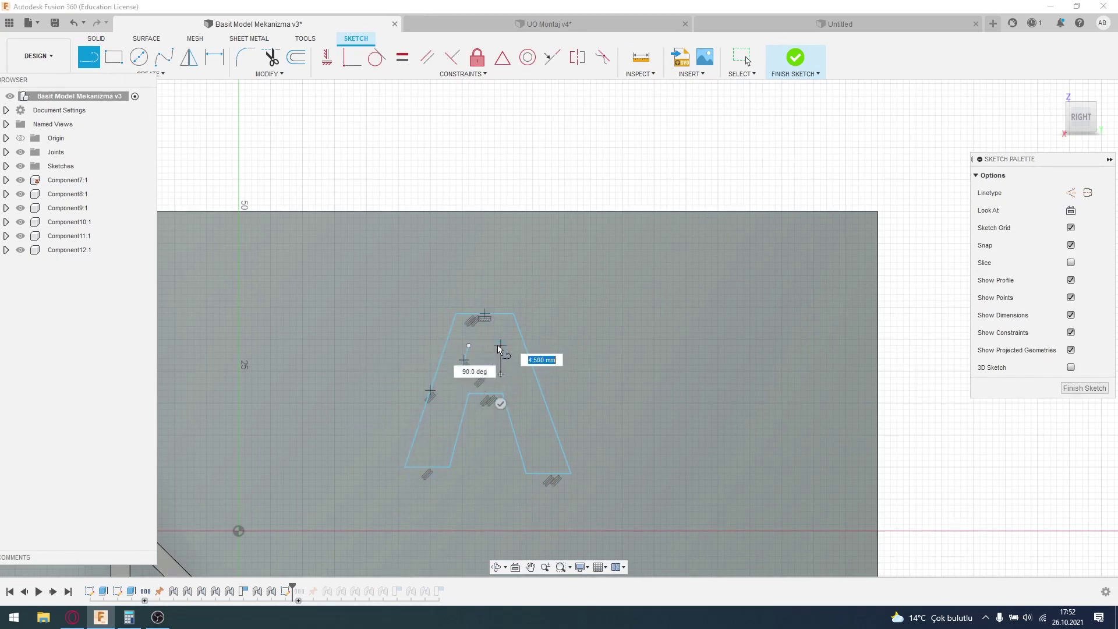
{"action": "left_click", "coordinate": [470, 345]}
{"action": "key", "text": "Escape"}
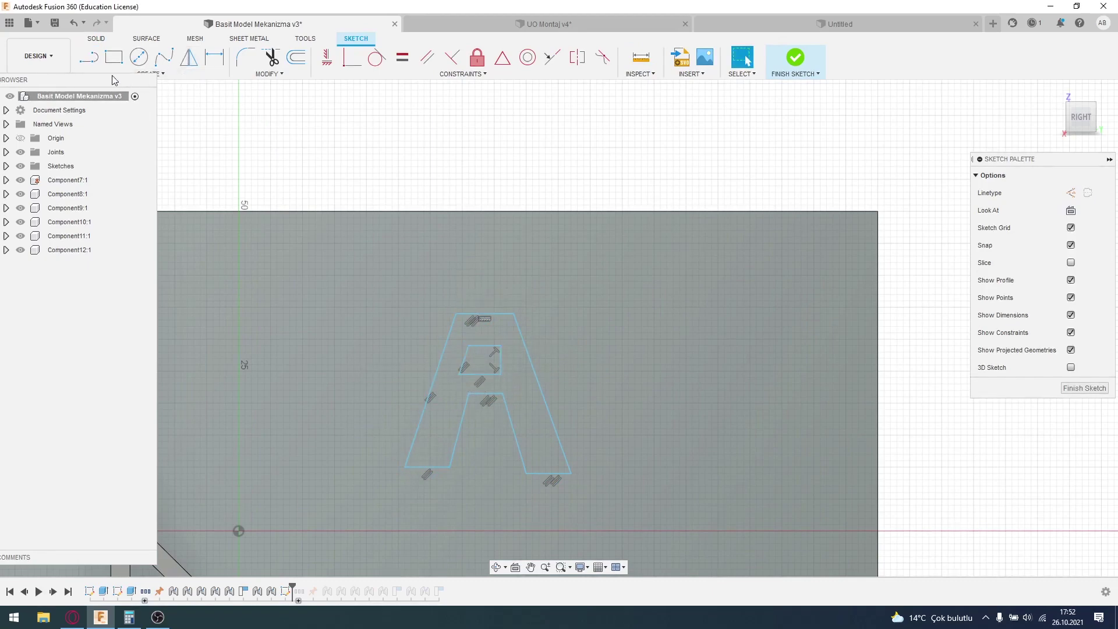
{"action": "left_click", "coordinate": [150, 74]}
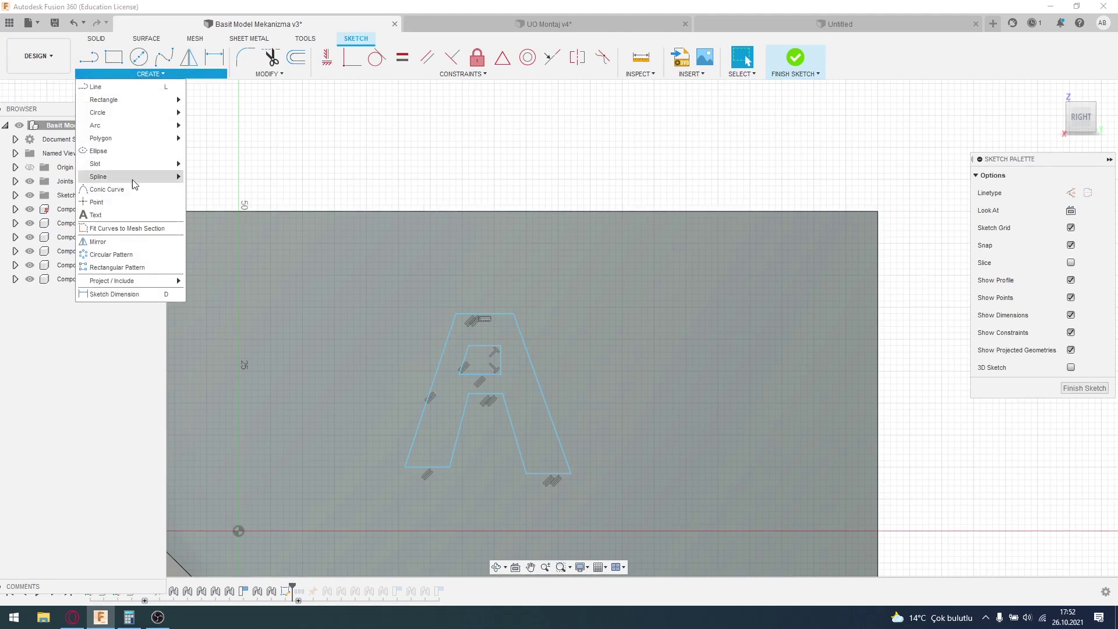
- Place 10 mm Arial sketch text 'ljkghezkjfhgw' on the plate to the right of the A
{"action": "left_click", "coordinate": [153, 216]}
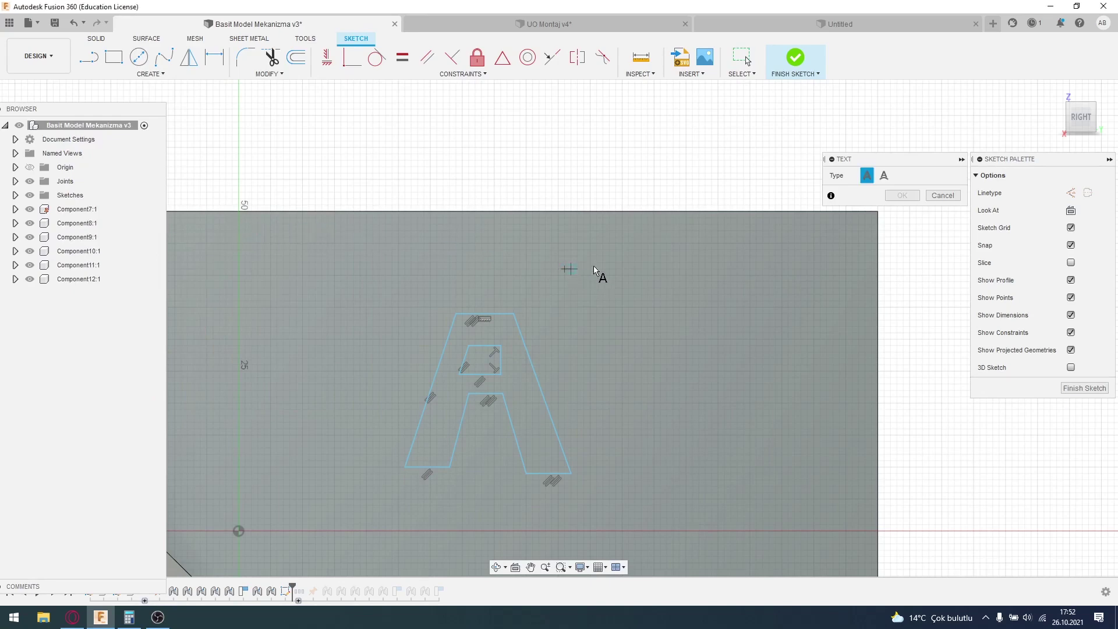
{"action": "left_click", "coordinate": [801, 376]}
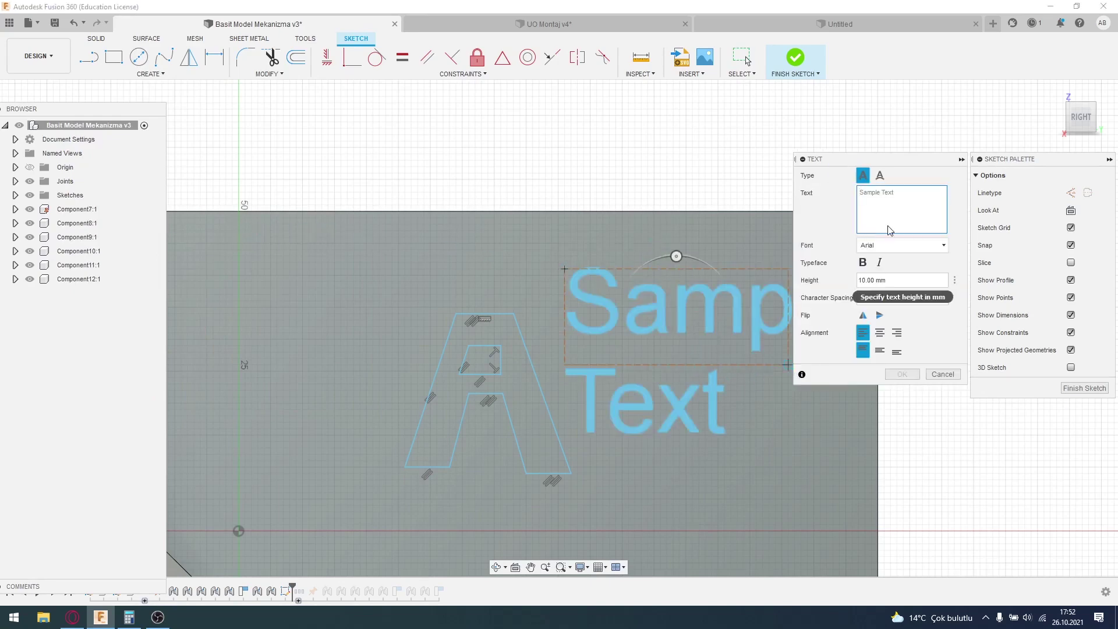
{"action": "type", "text": "ljkghezkjfhgw"}
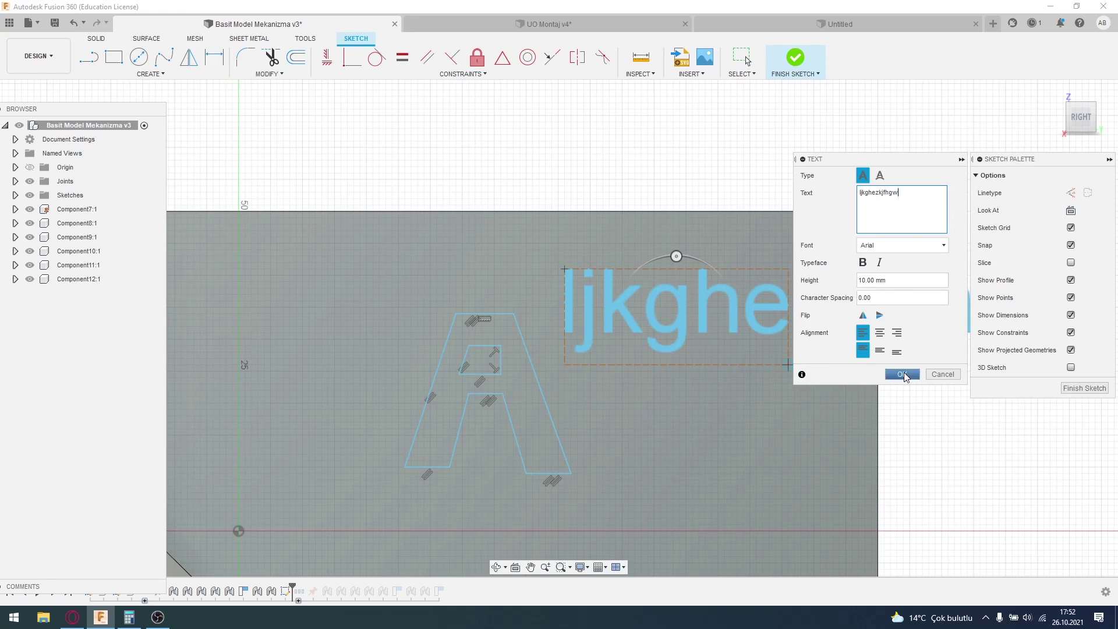
{"action": "left_click", "coordinate": [902, 374]}
{"action": "middle_click_drag", "start_coordinate": [926, 419], "coordinate": [695, 399]}
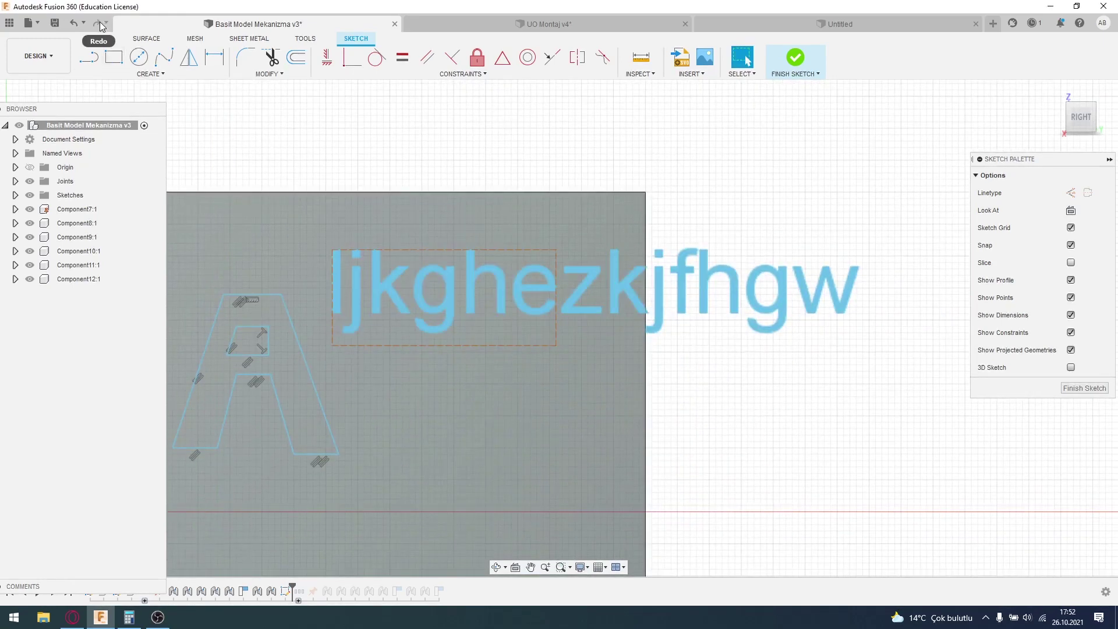
{"action": "left_click", "coordinate": [100, 39]}
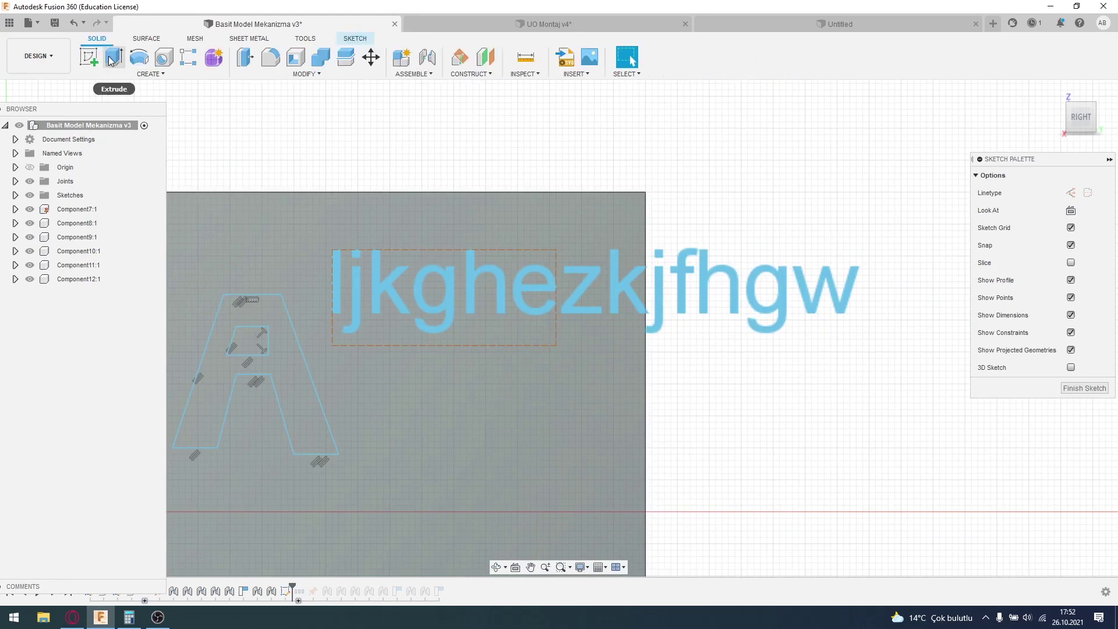
- Extrude the 'ljkghezkjfhgw' text profile 21 mm as a Join onto the plate
{"action": "left_click", "coordinate": [110, 61]}
{"action": "left_click", "coordinate": [504, 297]}
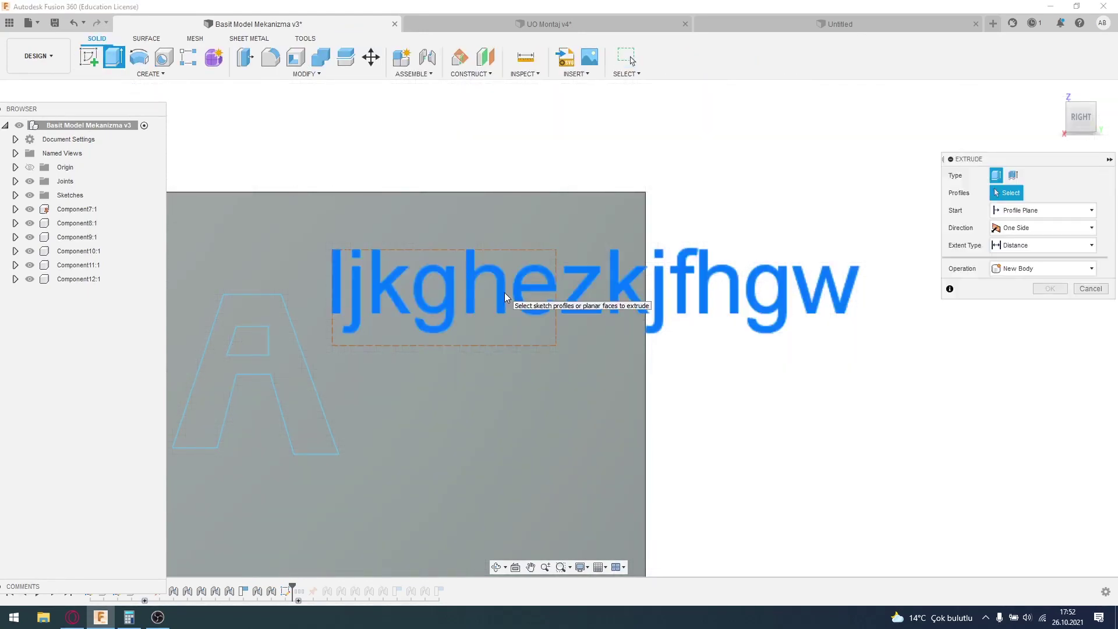
{"action": "type", "text": "16.00"}
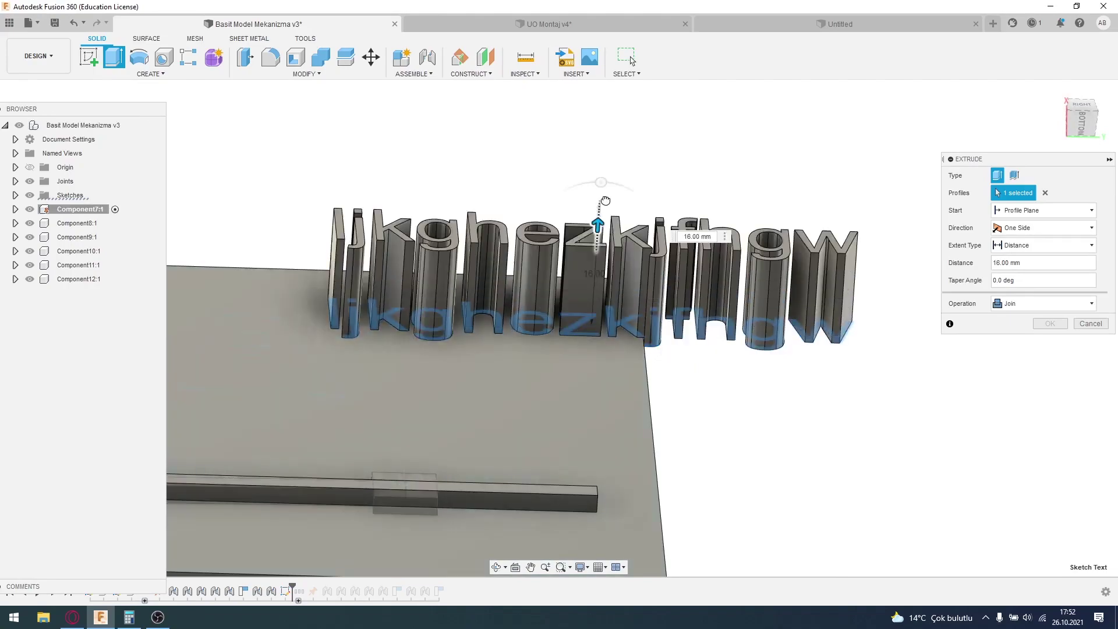
{"action": "left_click_drag", "start_coordinate": [600, 290], "coordinate": [600, 204]}
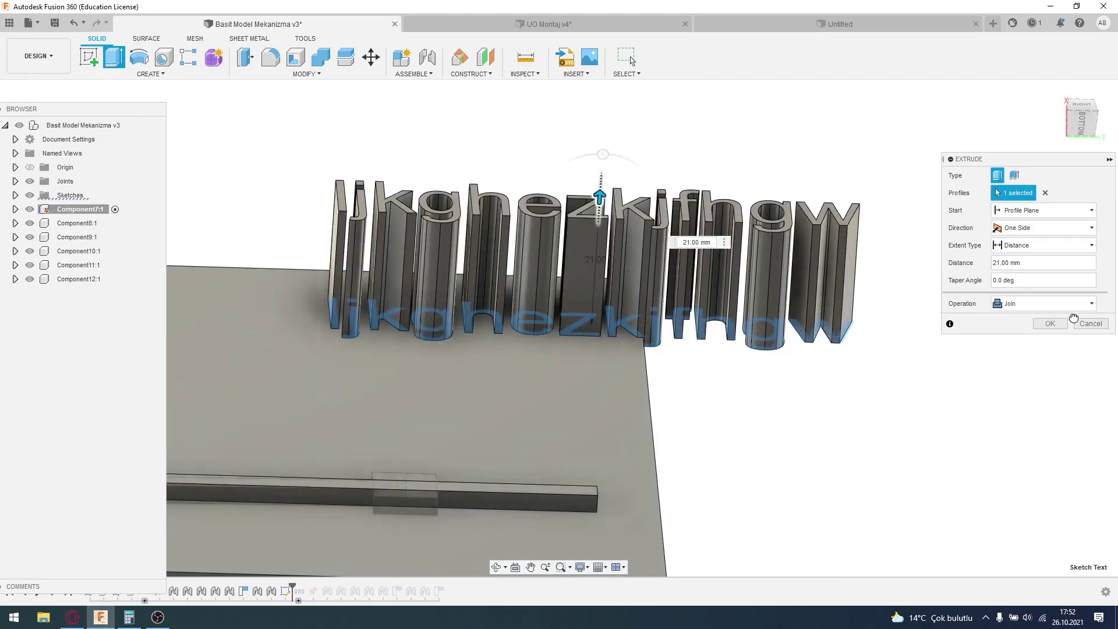
{"action": "left_click", "coordinate": [1059, 330]}
{"action": "mouse_move", "coordinate": [707, 432]}
{"action": "middle_mouse_down", "text": "shift"}
{"action": "mouse_move", "coordinate": [692, 379]}
{"action": "mouse_move", "coordinate": [741, 406]}
{"action": "mouse_move", "coordinate": [737, 382]}
{"action": "mouse_move", "coordinate": [687, 361]}
{"action": "middle_mouse_up", "text": "shift"}
{"action": "left_click", "coordinate": [89, 57]}
- Start a sketch on the plate face and type trial text 'eyhye' into a text box
{"action": "left_click", "coordinate": [408, 379]}
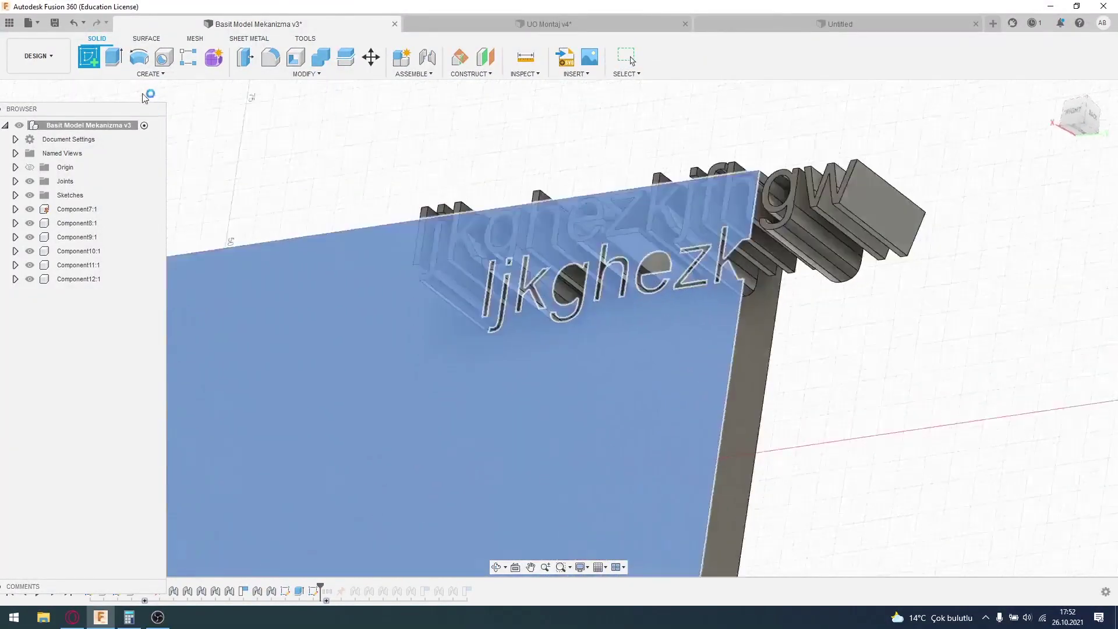
{"action": "left_click", "coordinate": [163, 74]}
{"action": "left_click", "coordinate": [153, 216]}
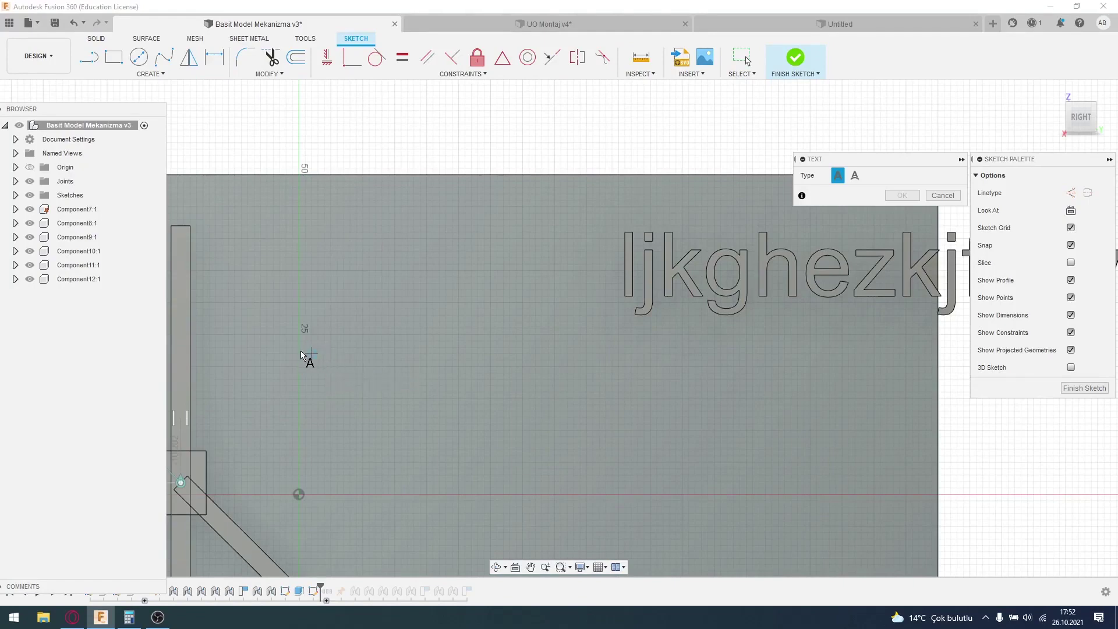
{"action": "left_click", "coordinate": [300, 353]}
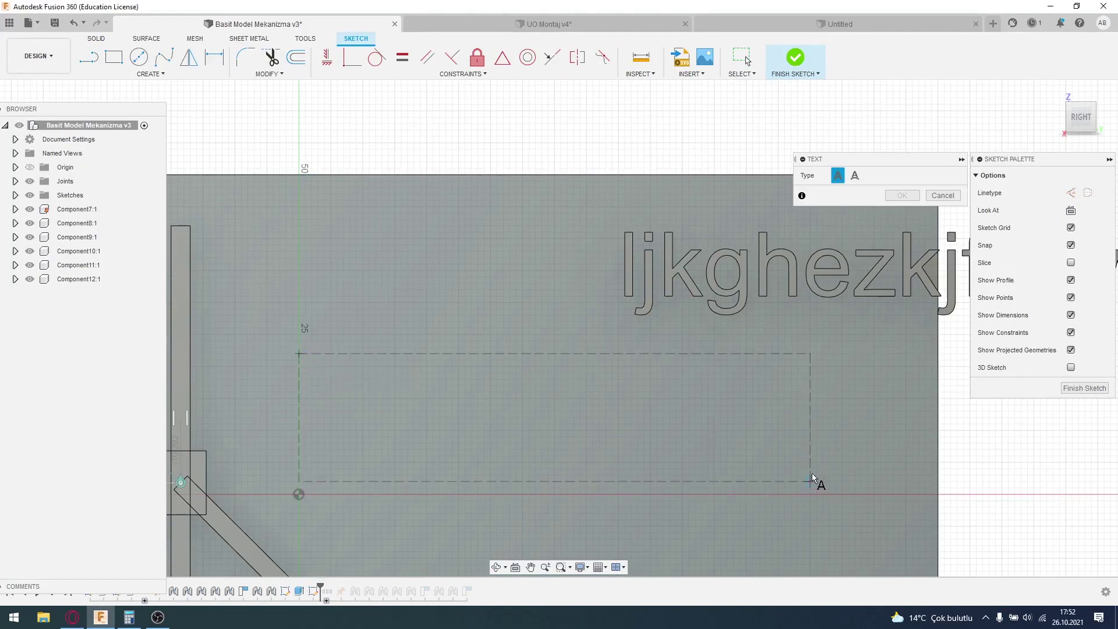
{"action": "left_click", "coordinate": [779, 448]}
{"action": "type", "text": "eyhye"}
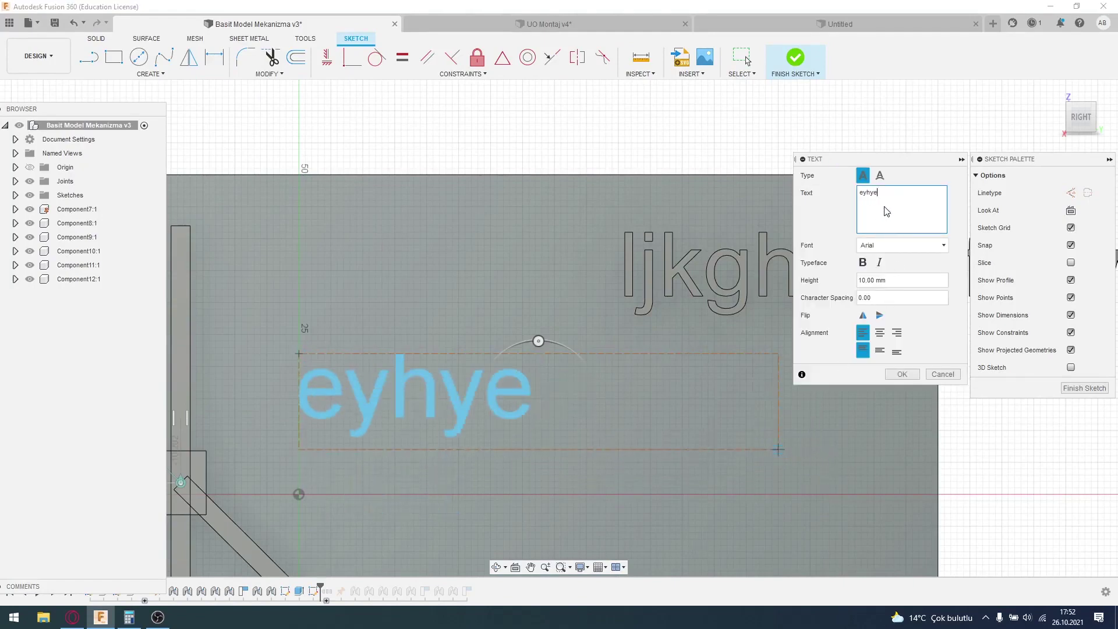
- Try Arial font and several text alignment options, then cancel the trial text
{"action": "left_click", "coordinate": [931, 245]}
{"action": "left_click", "coordinate": [866, 334]}
{"action": "left_click", "coordinate": [861, 281]}
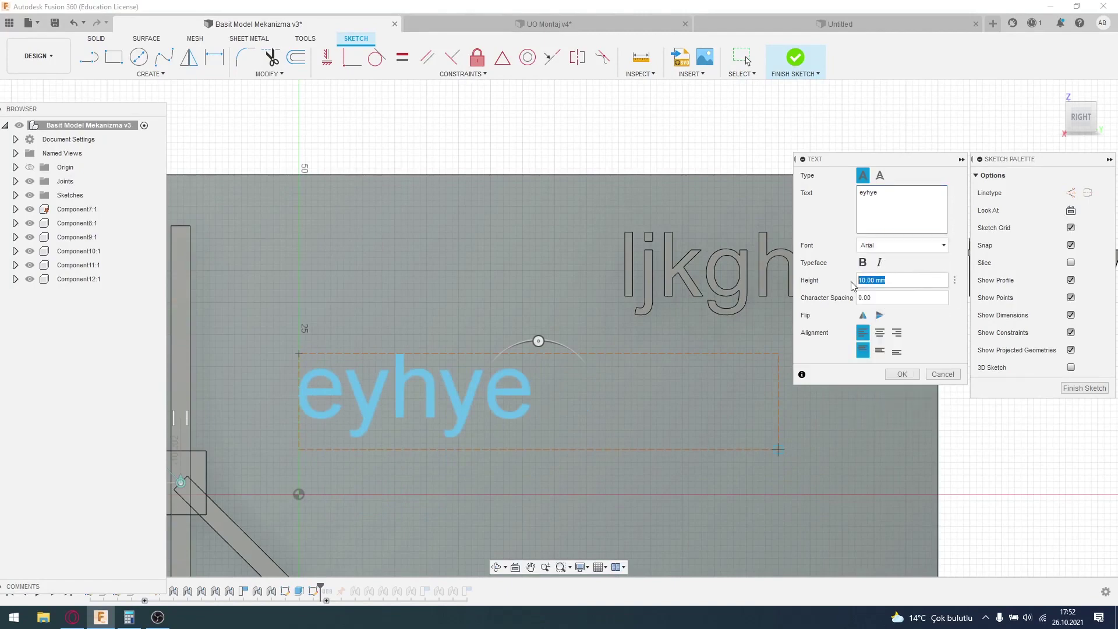
{"action": "left_click", "coordinate": [880, 333]}
{"action": "left_click", "coordinate": [897, 350]}
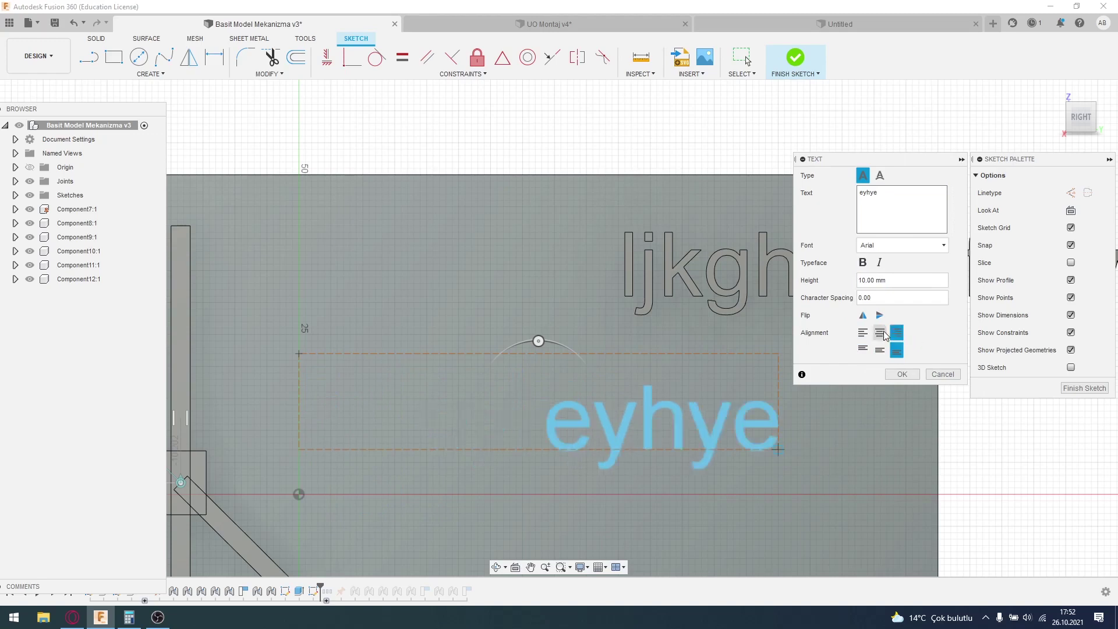
{"action": "left_click", "coordinate": [881, 332]}
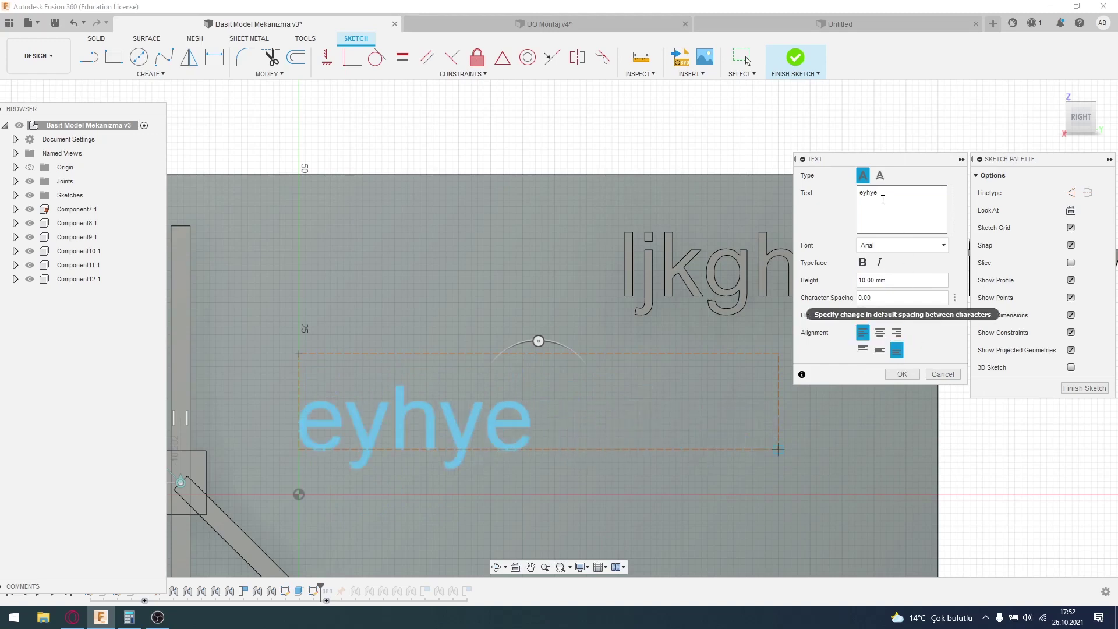
{"action": "key", "text": "Escape"}
{"action": "left_click", "coordinate": [175, 74]}
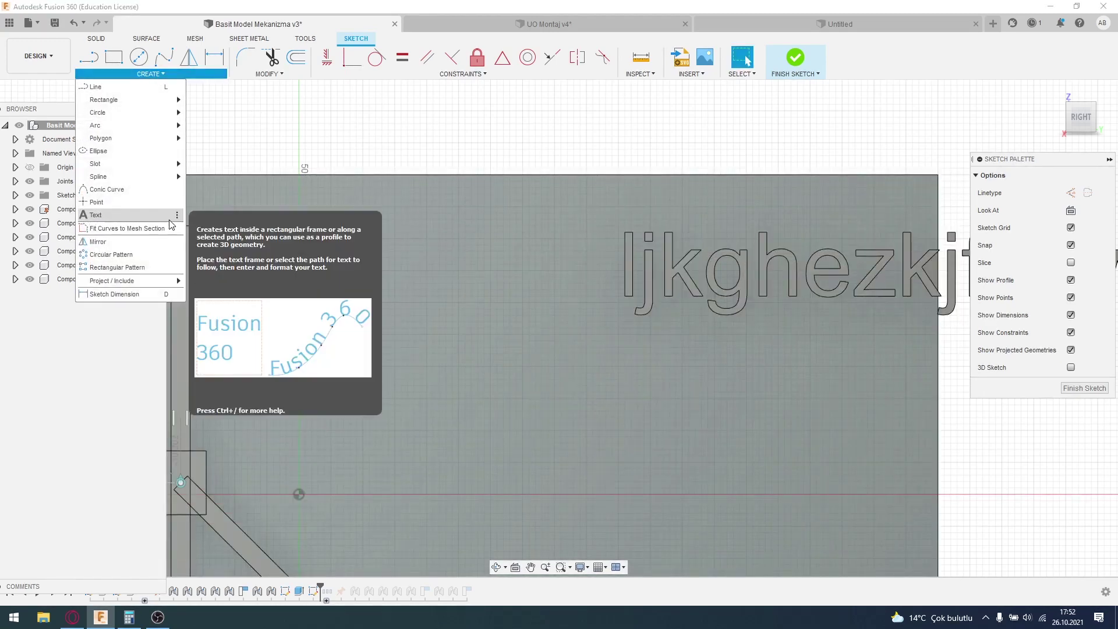
- Try the text-on-path option, then cancel the Text command without choosing a path
{"action": "left_click", "coordinate": [96, 215]}
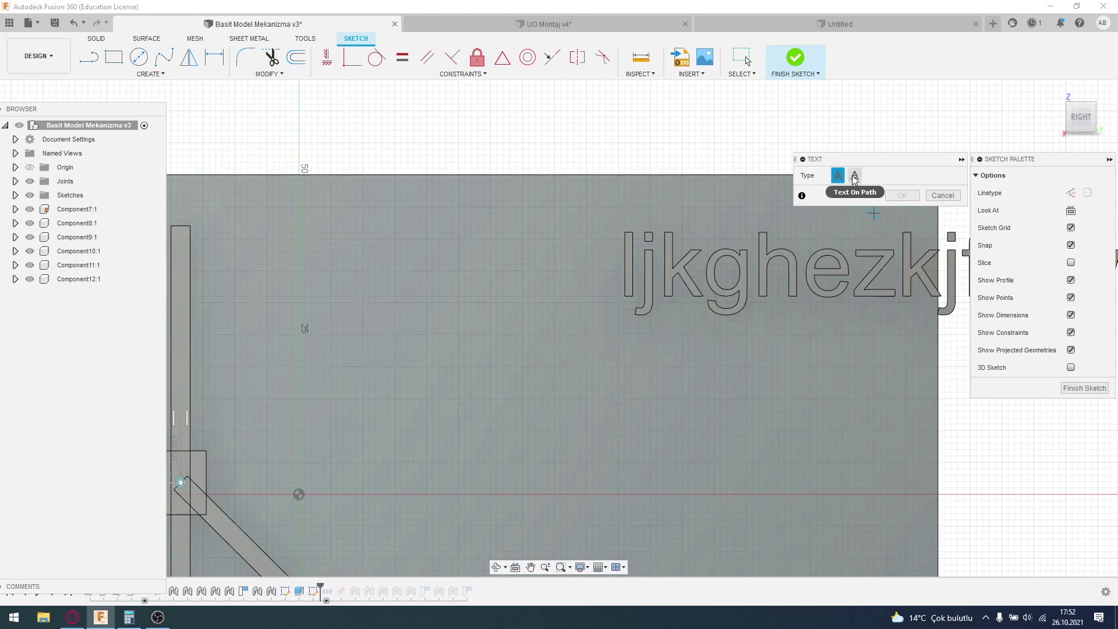
{"action": "key", "text": "Print"}
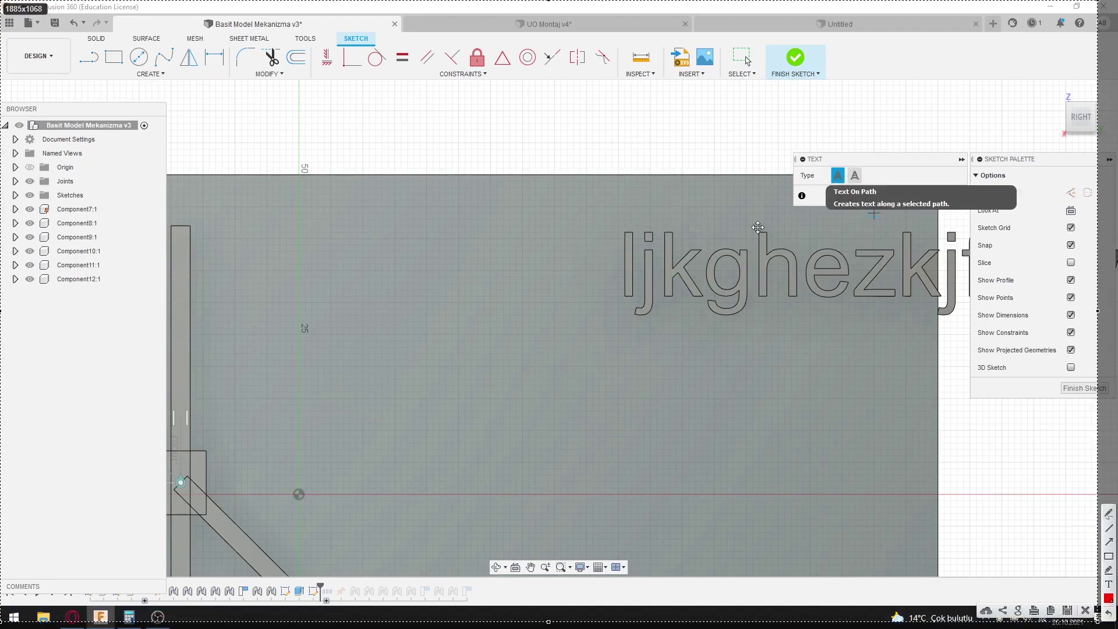
{"action": "left_click_drag", "start_coordinate": [853, 489], "coordinate": [856, 187]}
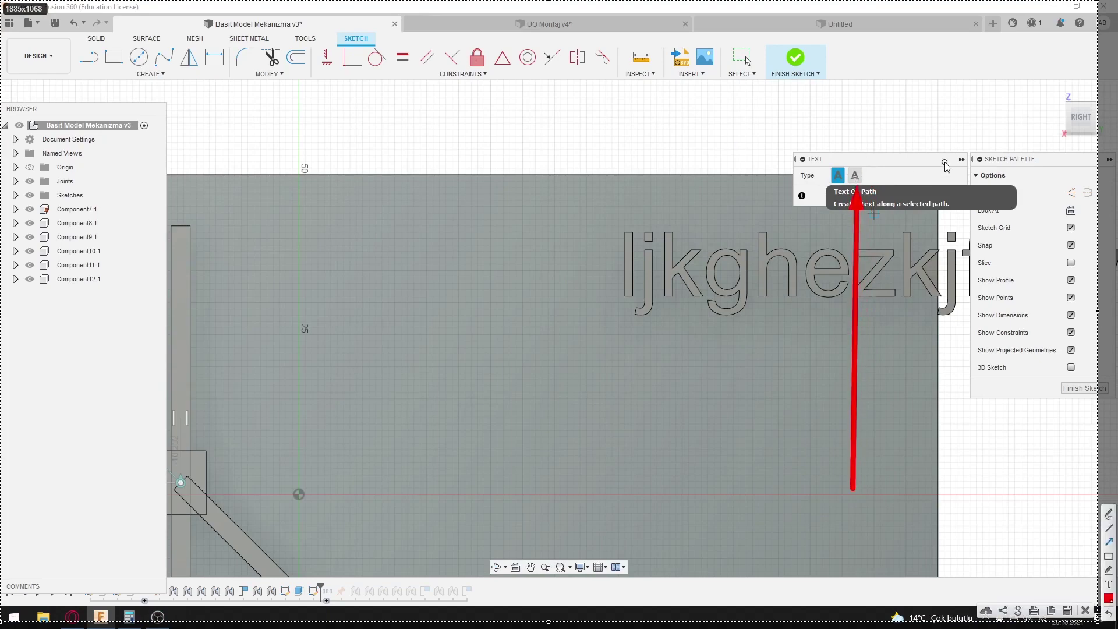
{"action": "key", "text": "ctrl+c"}
{"action": "left_click", "coordinate": [855, 176]}
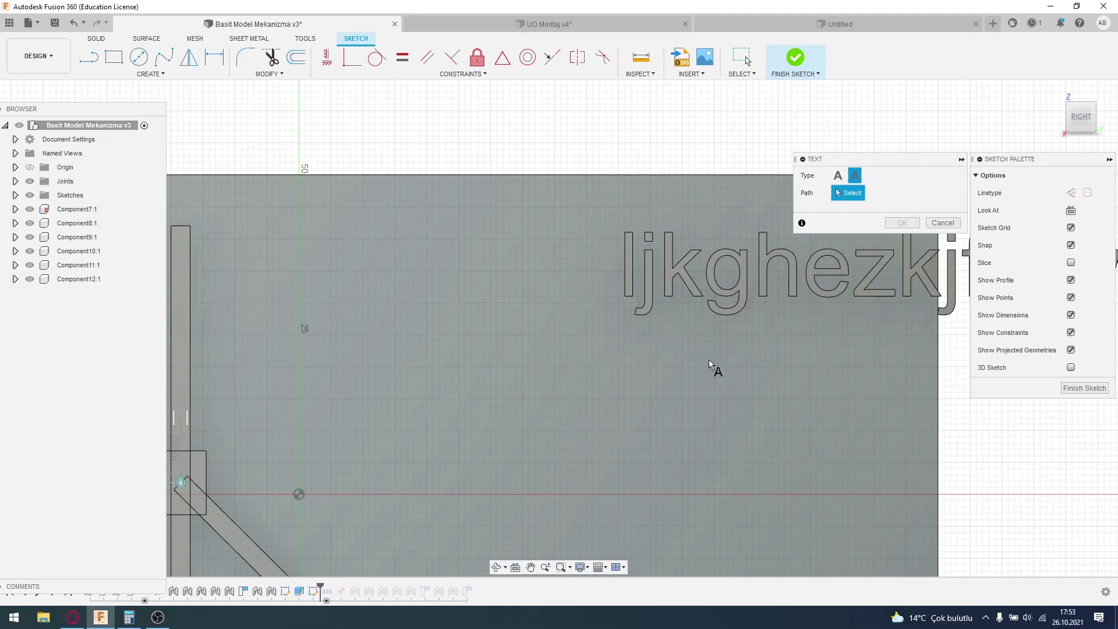
{"action": "key", "text": "Escape"}
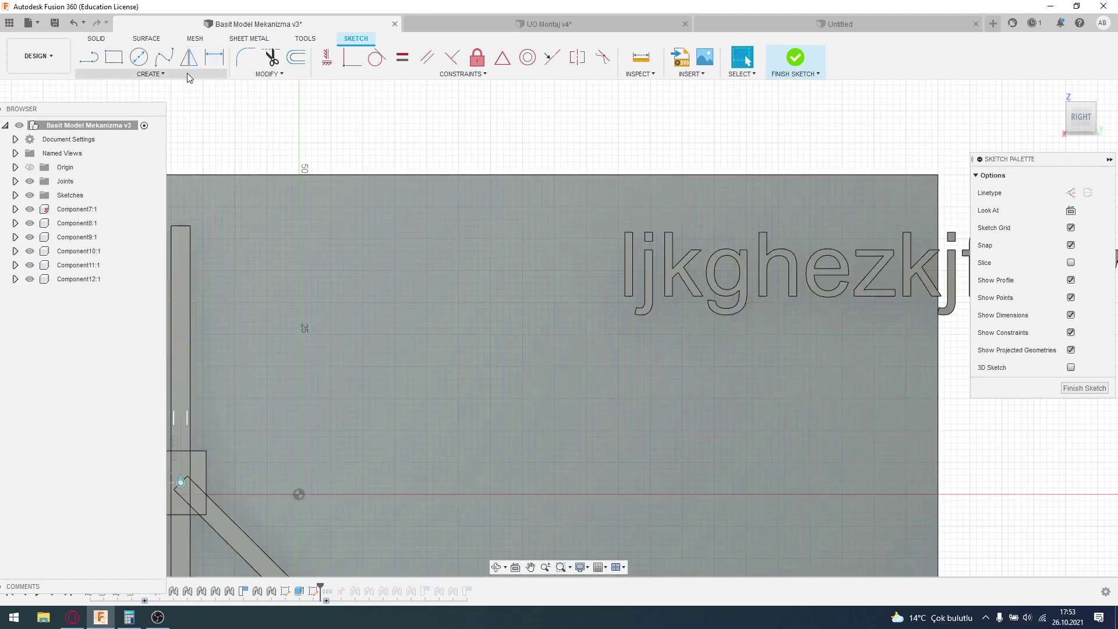
- Draw a wavy fit-point spline through several points below the existing lettering
{"action": "left_click", "coordinate": [184, 74]}
{"action": "left_click", "coordinate": [162, 72]}
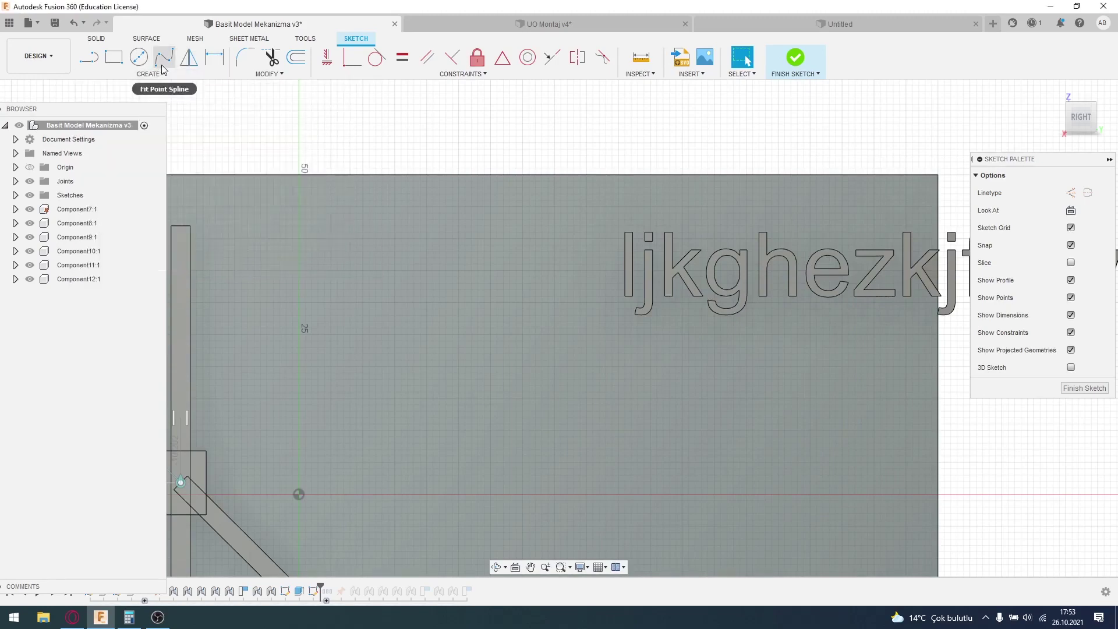
{"action": "left_click", "coordinate": [163, 60]}
{"action": "left_click", "coordinate": [529, 488]}
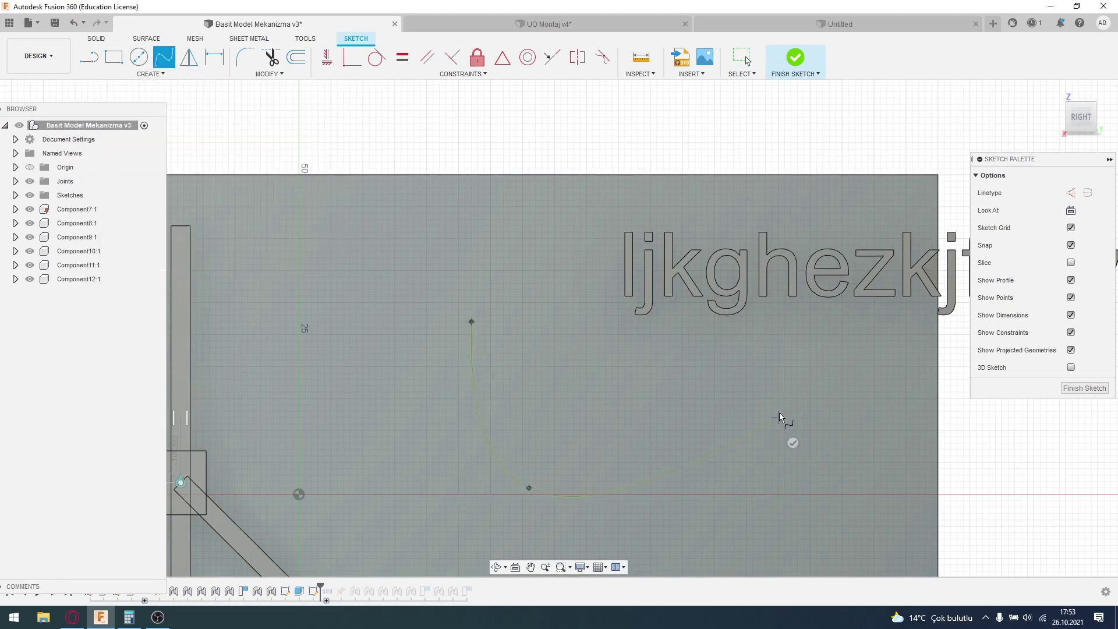
{"action": "left_click", "coordinate": [779, 418]}
{"action": "left_click", "coordinate": [861, 526]}
{"action": "left_click", "coordinate": [832, 528]}
{"action": "key", "text": "Escape"}
{"action": "left_click", "coordinate": [168, 75]}
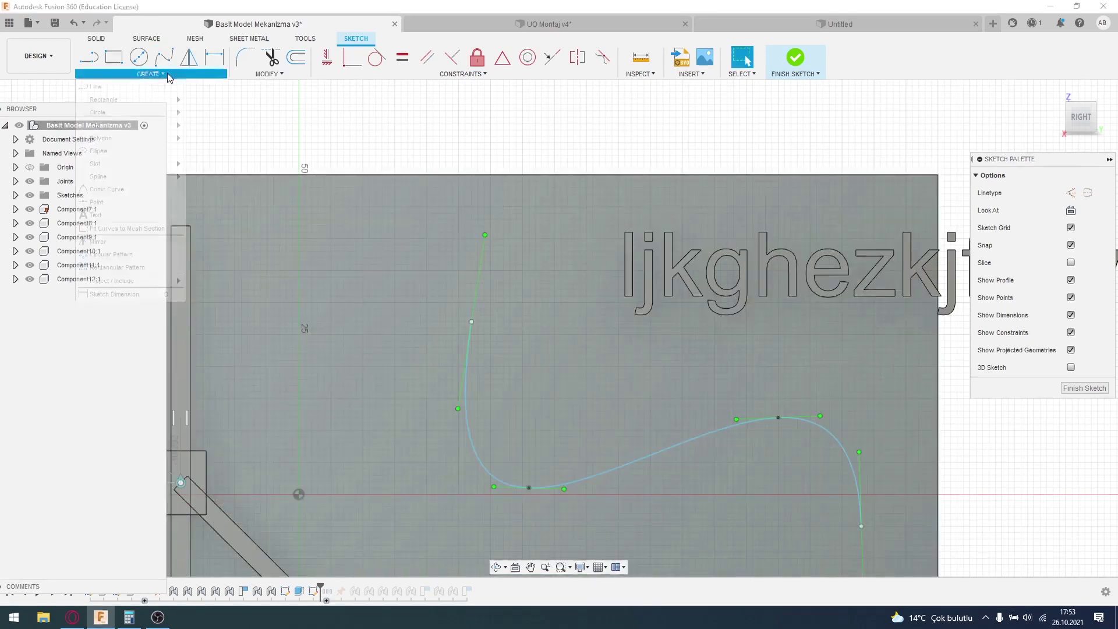
{"action": "key", "text": "Escape"}
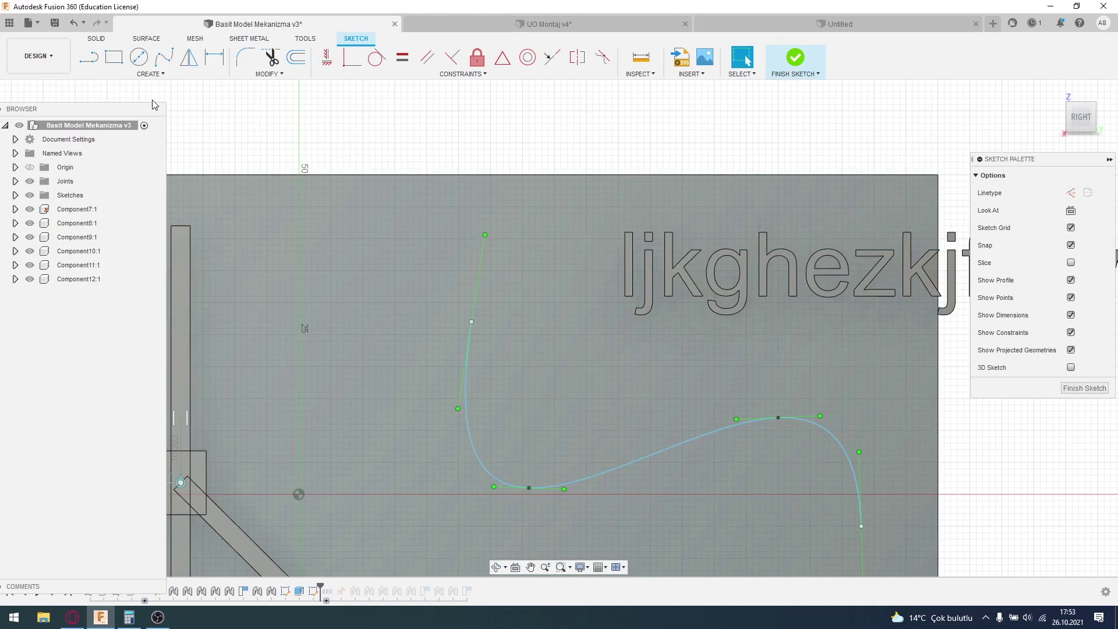
{"action": "left_click", "coordinate": [151, 74]}
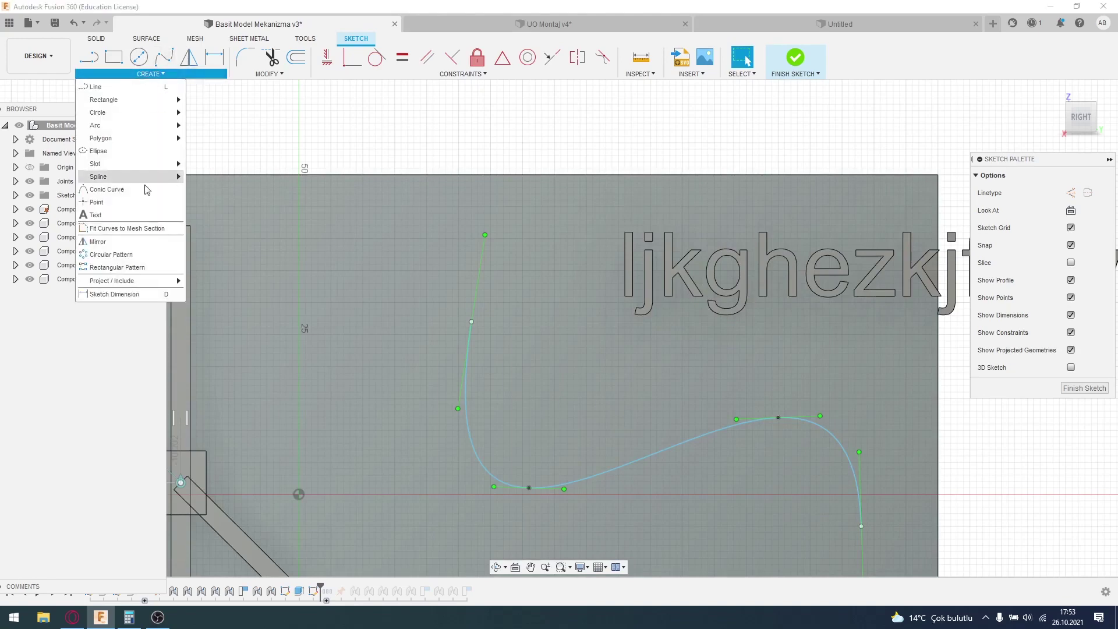
- Add text 'jddfhzjgshzs' in a box at the sketch's upper left, then finish the sketch
{"action": "left_click", "coordinate": [146, 217]}
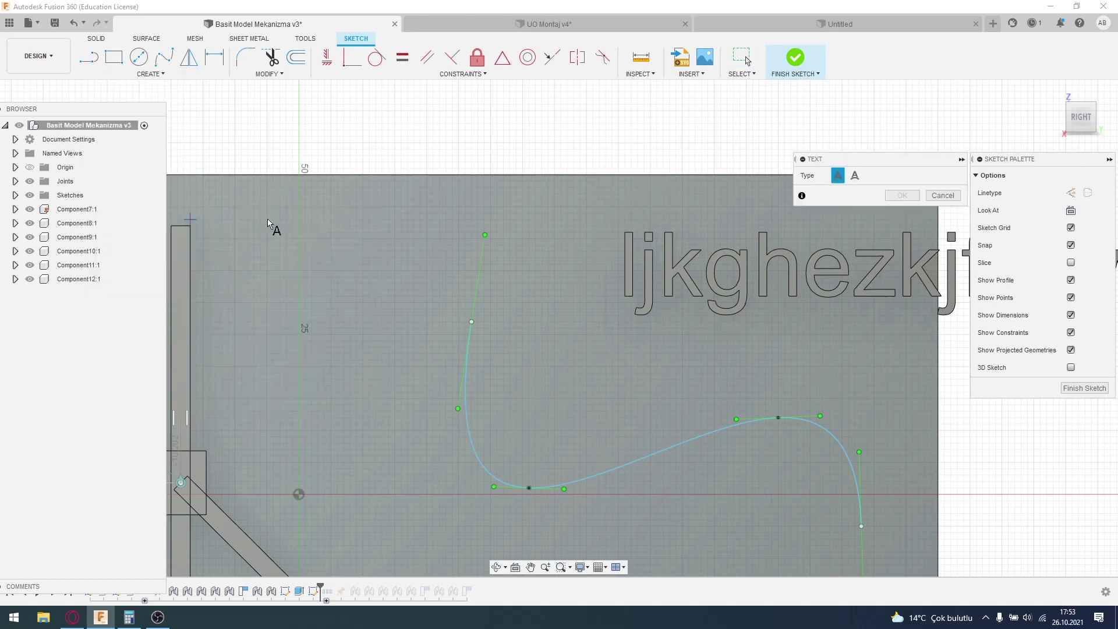
{"action": "left_click", "coordinate": [235, 226]}
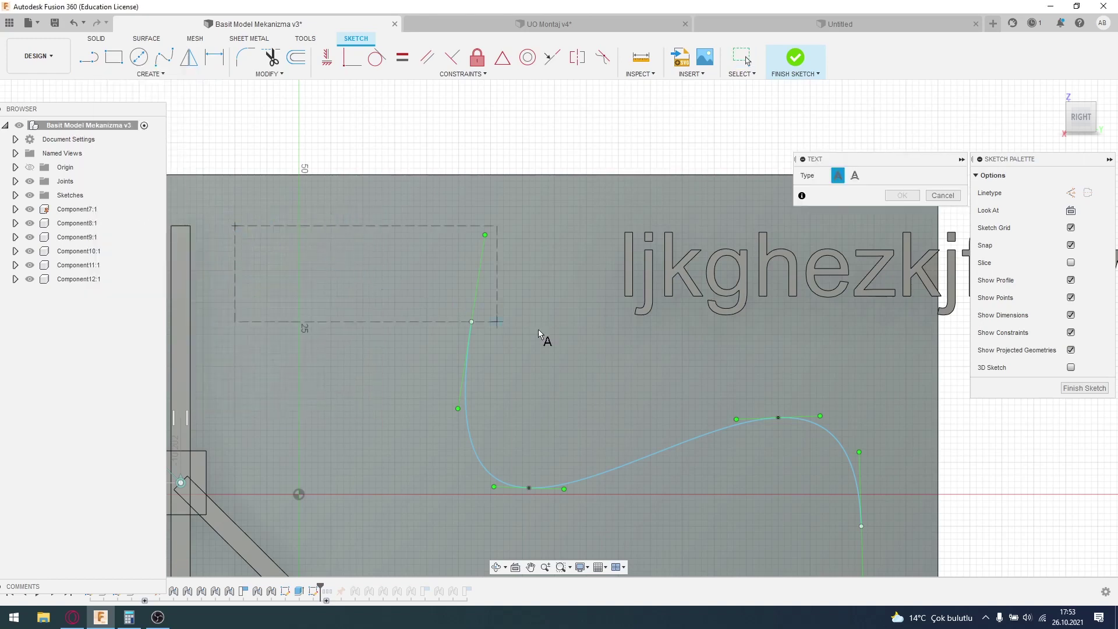
{"action": "left_click", "coordinate": [587, 392]}
{"action": "type", "text": "jddfh"}
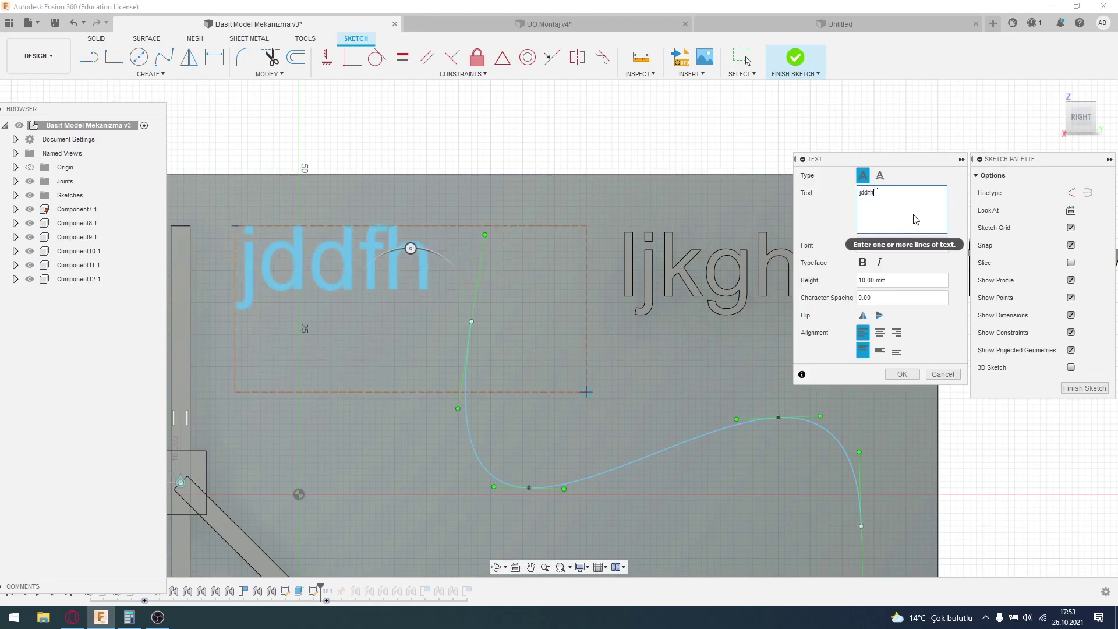
{"action": "type", "text": "zjgshzs"}
{"action": "left_click", "coordinate": [914, 374]}
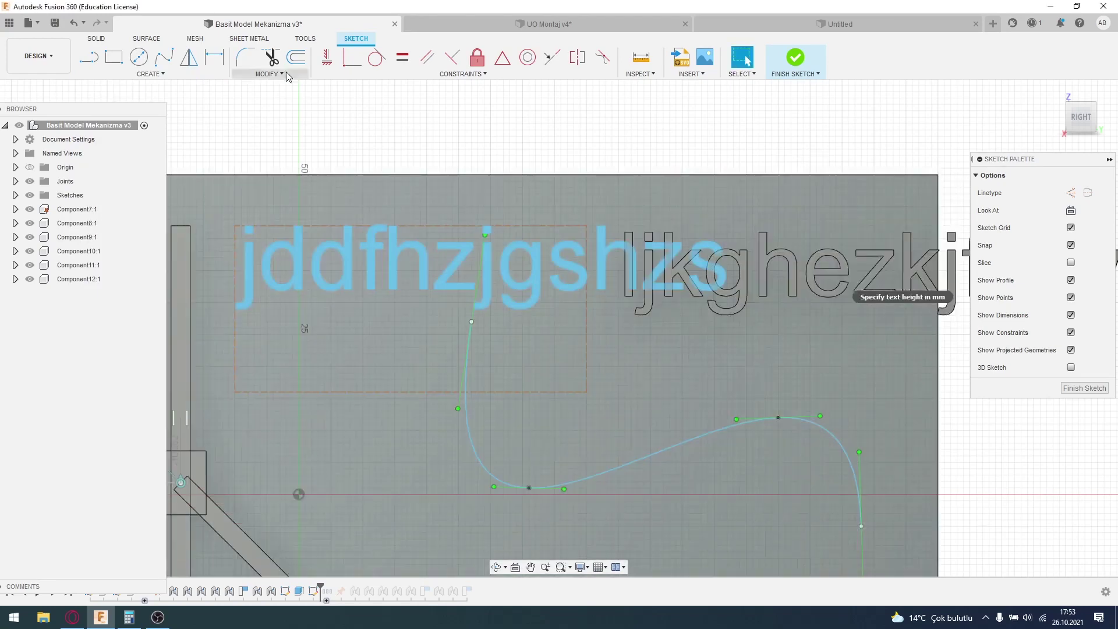
{"action": "left_click", "coordinate": [97, 39]}
{"action": "left_click", "coordinate": [112, 59]}
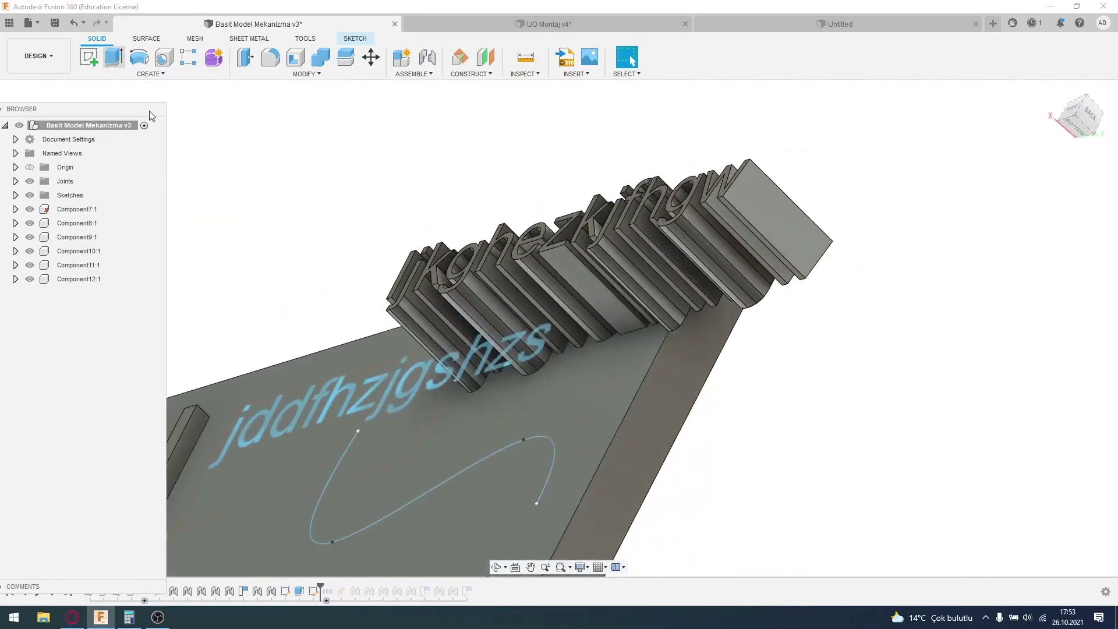
- Extrude the jddfhzjgshzs text profile 12 mm with the Join operation into the plate
{"action": "left_click", "coordinate": [661, 412]}
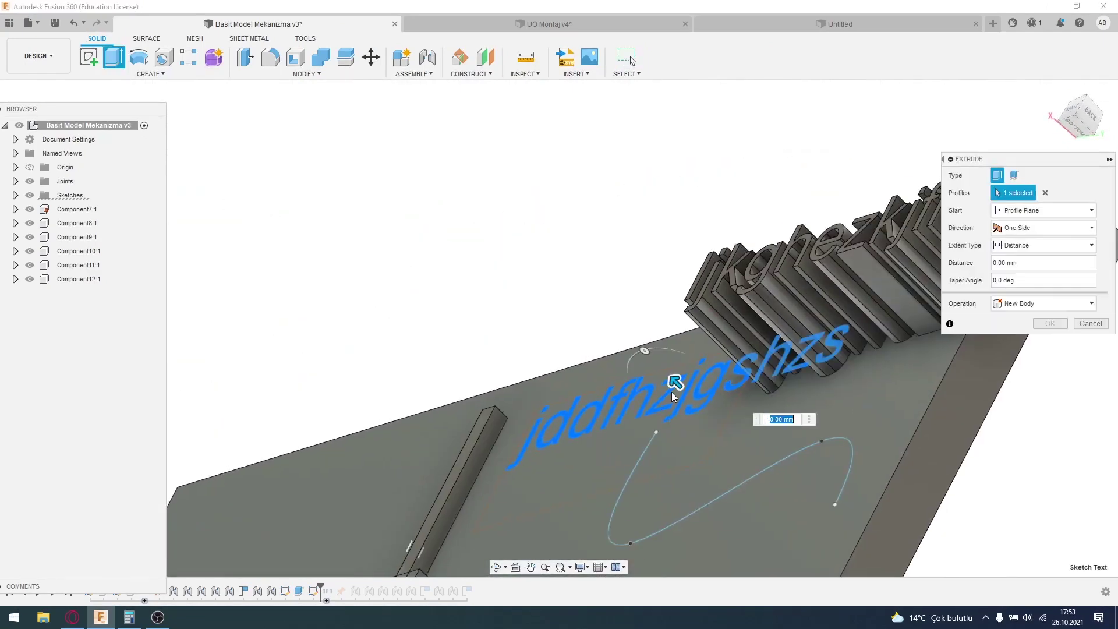
{"action": "type", "text": "12"}
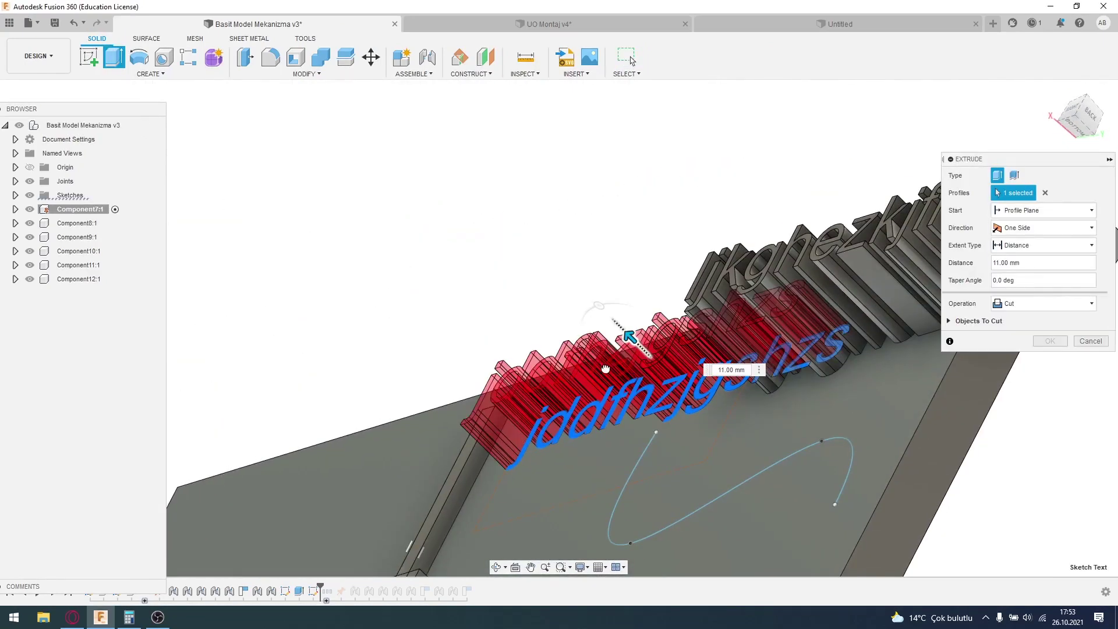
{"action": "middle_click_drag", "start_coordinate": [605, 355], "coordinate": [1002, 318], "text": "shift"}
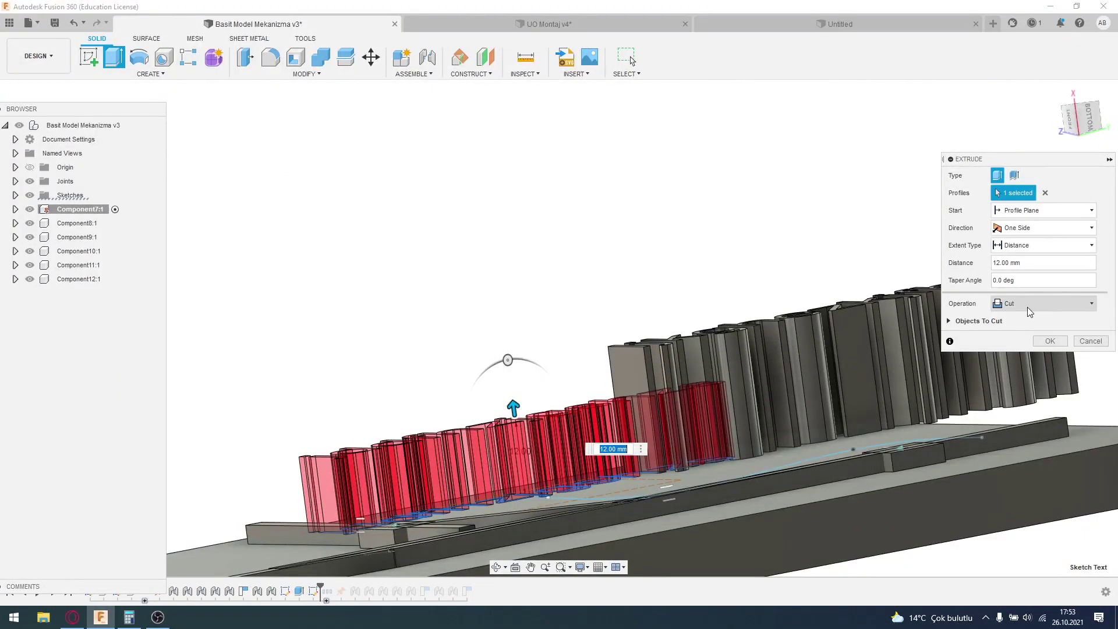
{"action": "left_click", "coordinate": [1027, 306]}
{"action": "left_click_drag", "start_coordinate": [1002, 159], "coordinate": [775, 119]}
{"action": "left_click", "coordinate": [788, 265]}
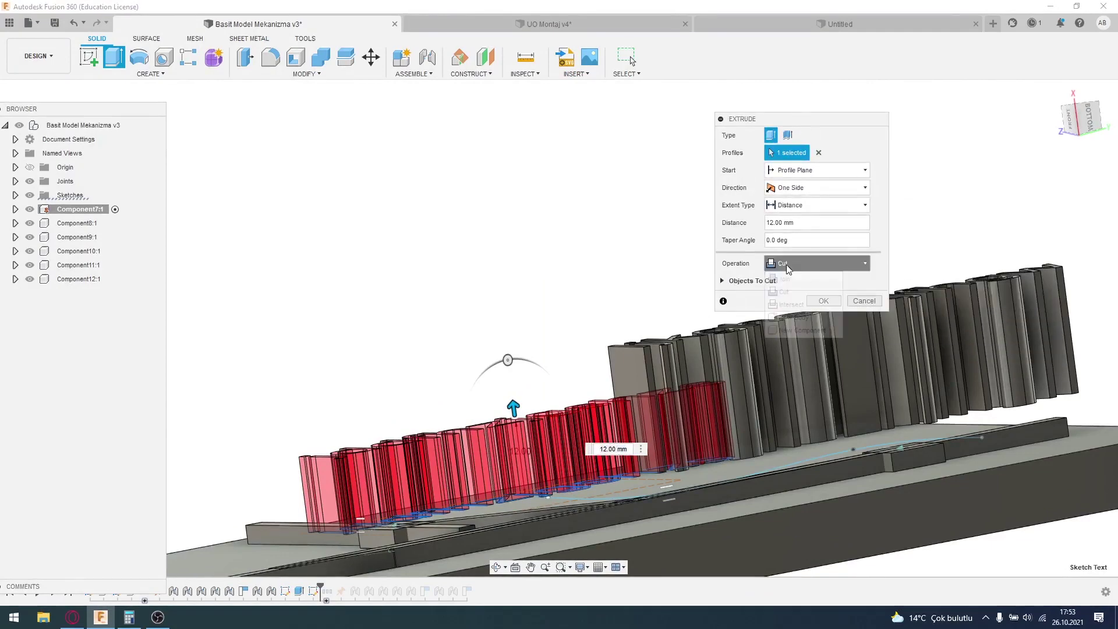
{"action": "left_click", "coordinate": [795, 282]}
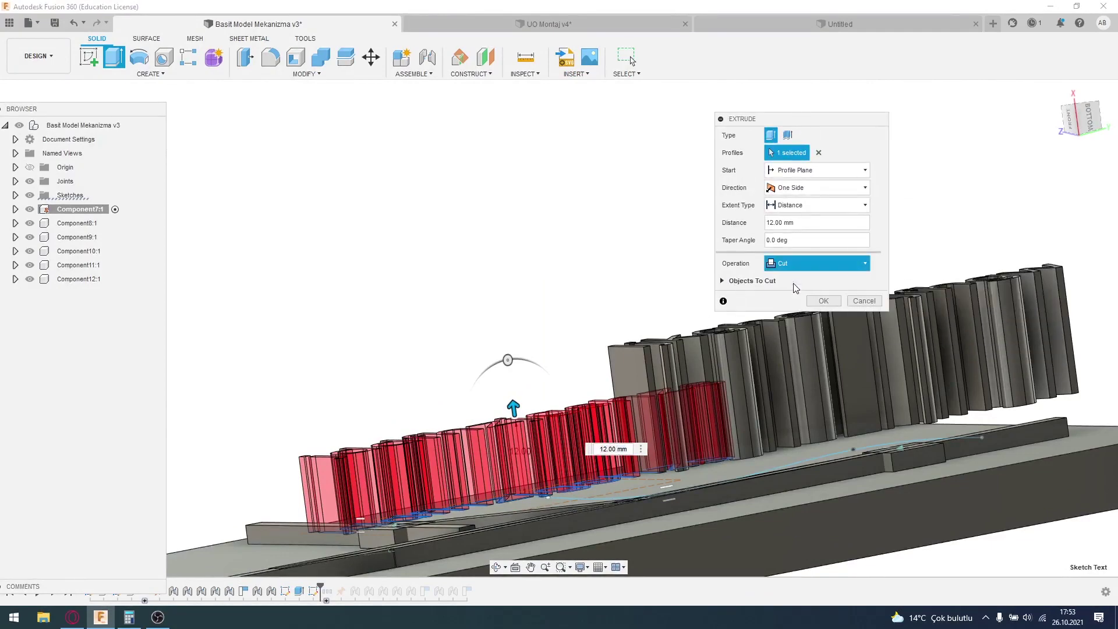
{"action": "mouse_move", "coordinate": [757, 350]}
{"action": "middle_mouse_down", "text": "shift"}
{"action": "mouse_move", "coordinate": [685, 458]}
{"action": "mouse_move", "coordinate": [579, 332]}
{"action": "mouse_move", "coordinate": [364, 381]}
{"action": "mouse_move", "coordinate": [724, 287]}
{"action": "mouse_move", "coordinate": [462, 194]}
{"action": "mouse_move", "coordinate": [639, 400]}
{"action": "mouse_move", "coordinate": [542, 379]}
{"action": "mouse_move", "coordinate": [267, 187]}
{"action": "middle_mouse_up", "text": "shift"}
{"action": "key", "text": "Return"}
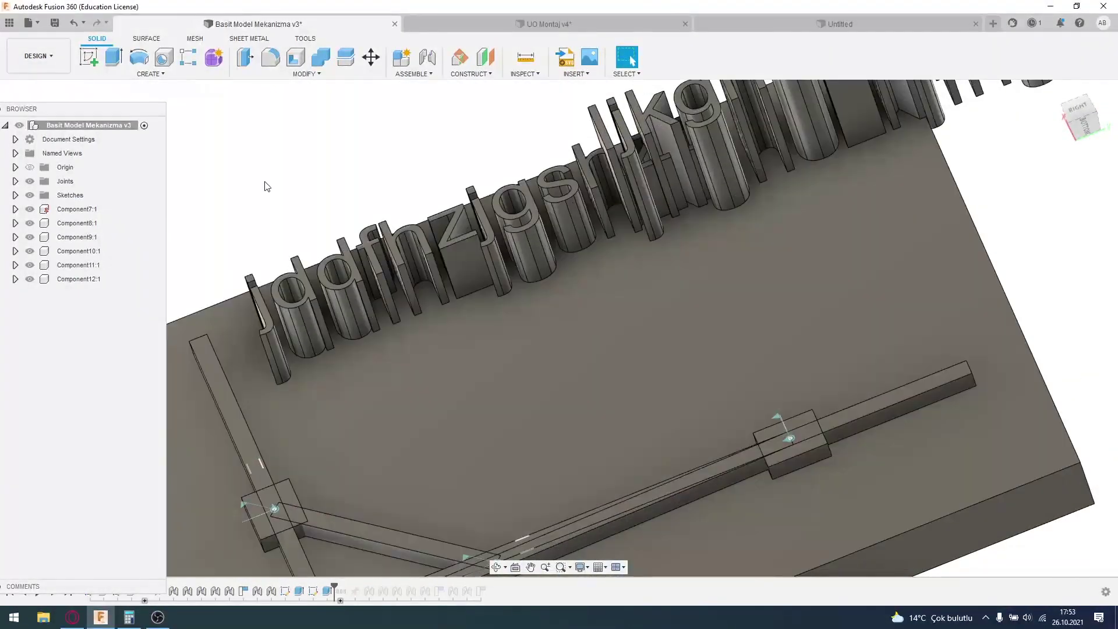
- Start a sketch on the plate's top face and draw a wavy fit-point spline
{"action": "left_click", "coordinate": [88, 56]}
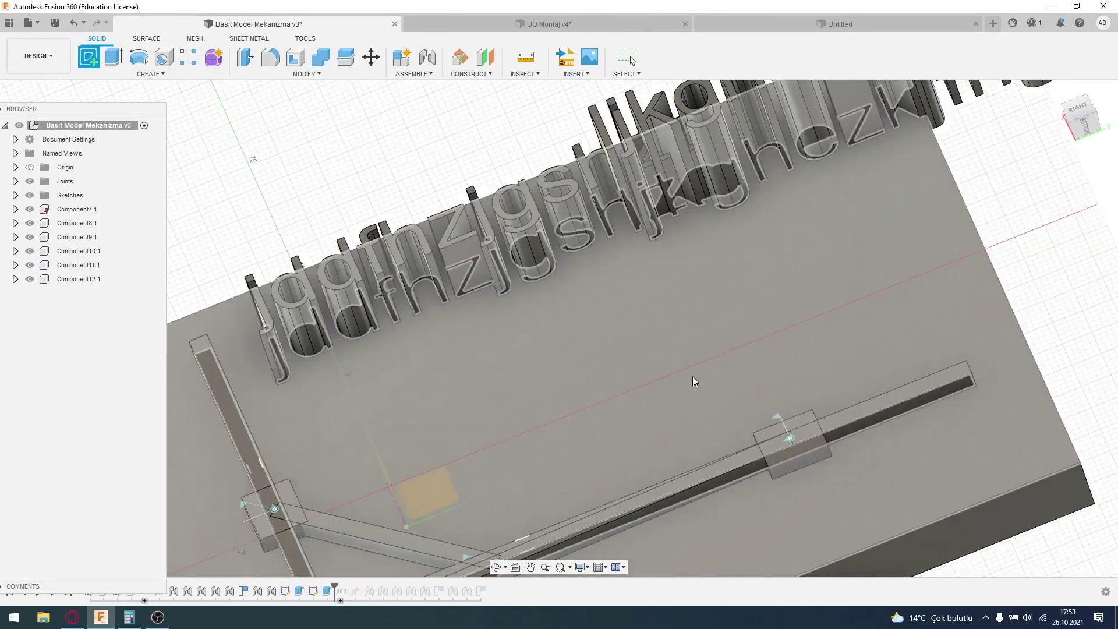
{"action": "left_click", "coordinate": [649, 181]}
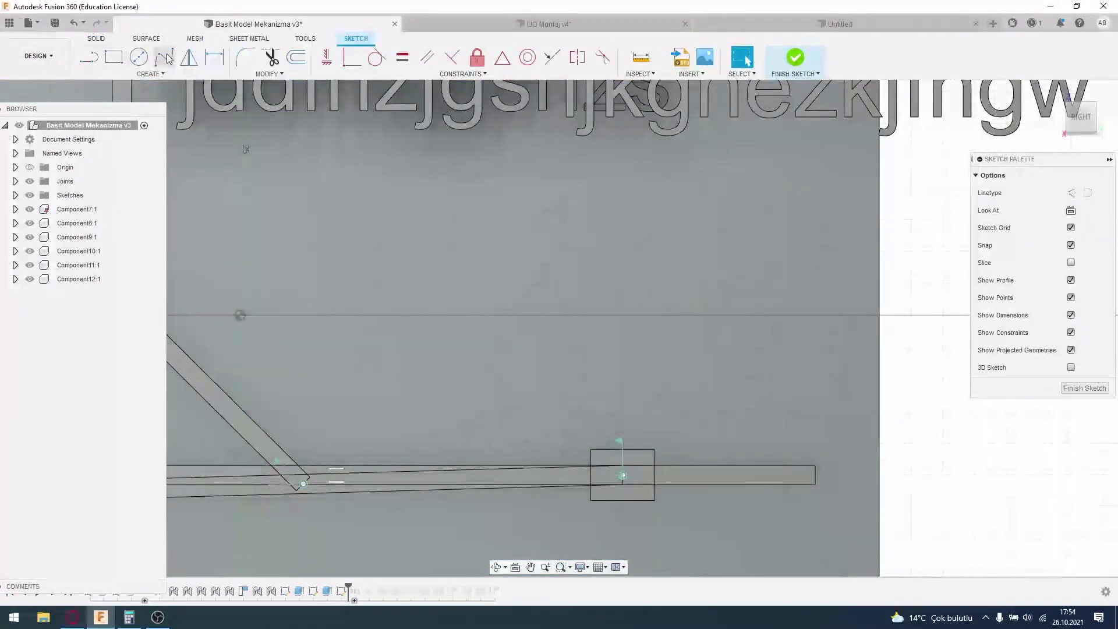
{"action": "left_click", "coordinate": [464, 359]}
{"action": "left_click", "coordinate": [618, 213]}
{"action": "left_click", "coordinate": [745, 347]}
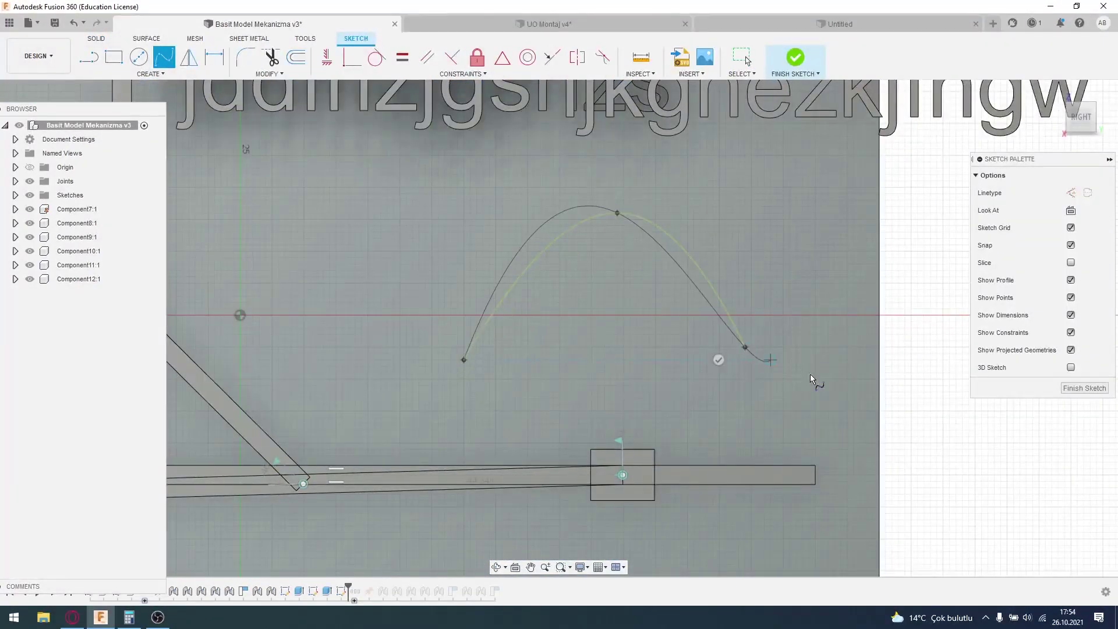
{"action": "left_click", "coordinate": [816, 270]}
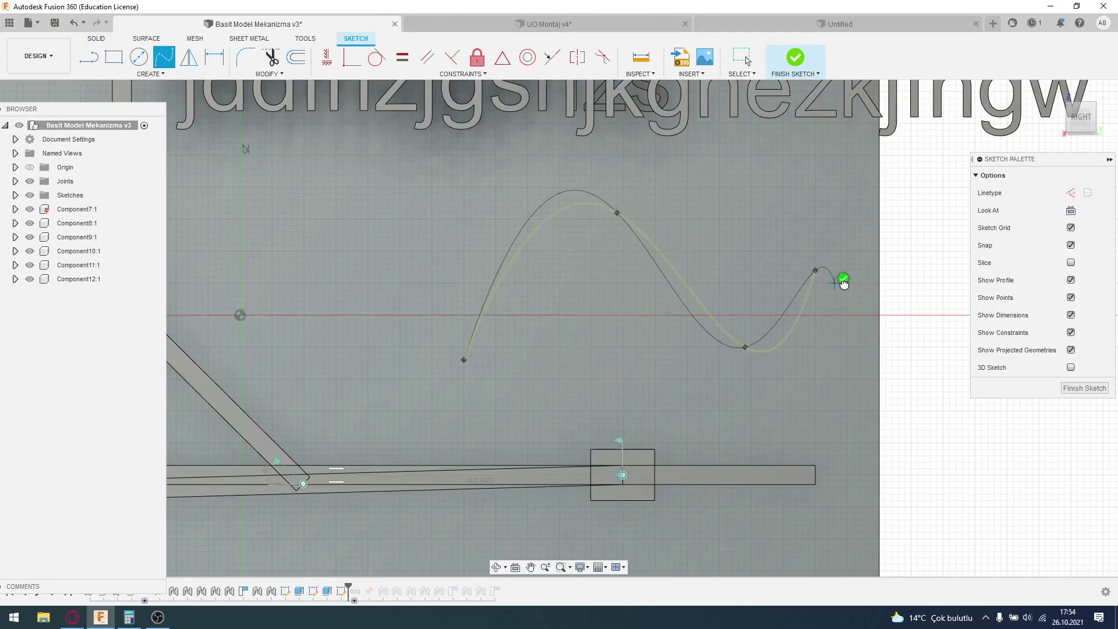
- Place the text 'fuhegtguh' along the spline path and finish the sketch
{"action": "left_click", "coordinate": [150, 74]}
{"action": "left_click", "coordinate": [129, 215]}
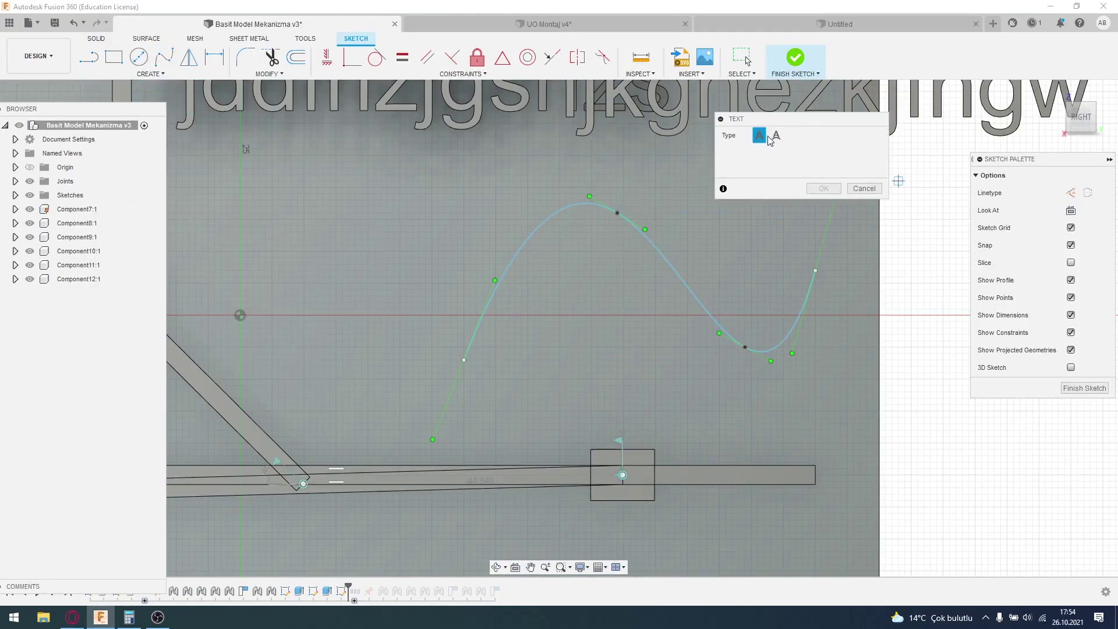
{"action": "left_click", "coordinate": [688, 282]}
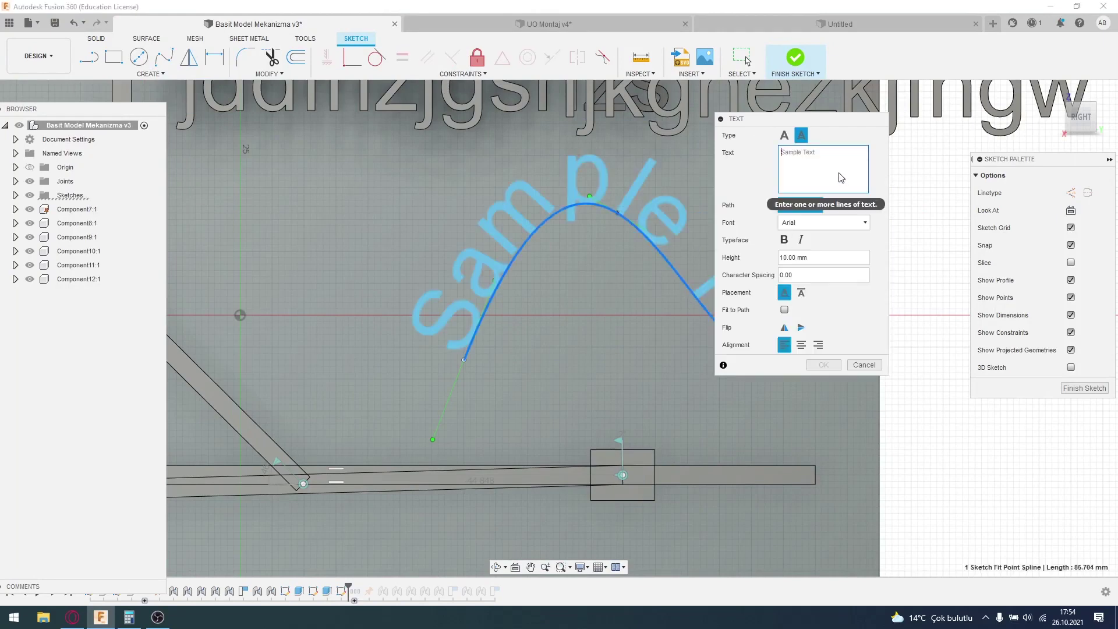
{"action": "type", "text": "fuhegtguh"}
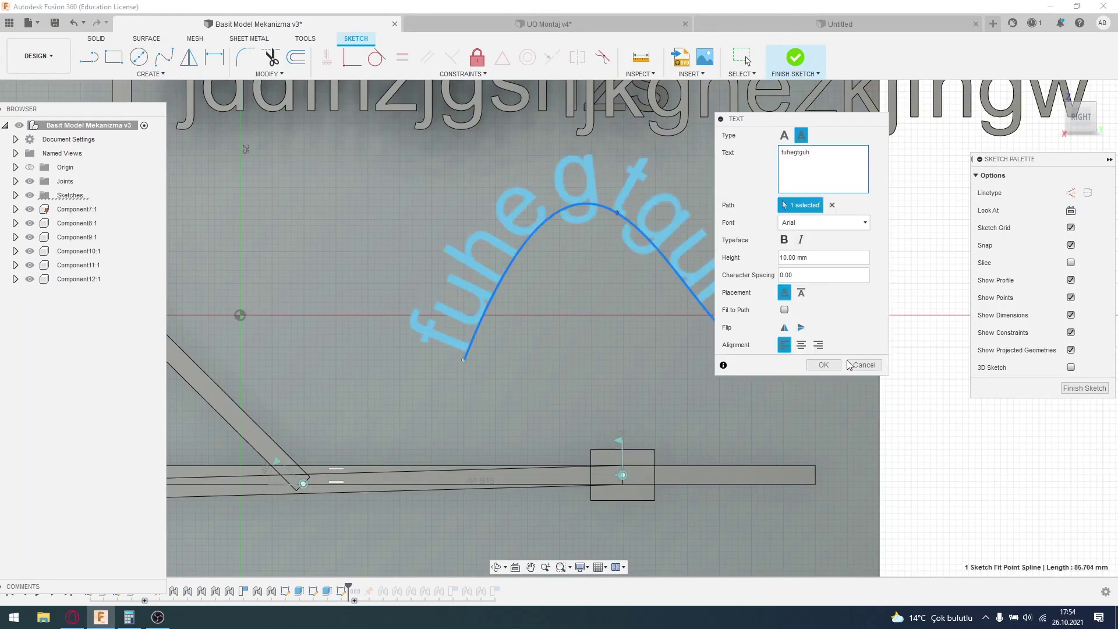
{"action": "left_click", "coordinate": [823, 365]}
{"action": "middle_click_drag", "start_coordinate": [852, 358], "coordinate": [713, 379]}
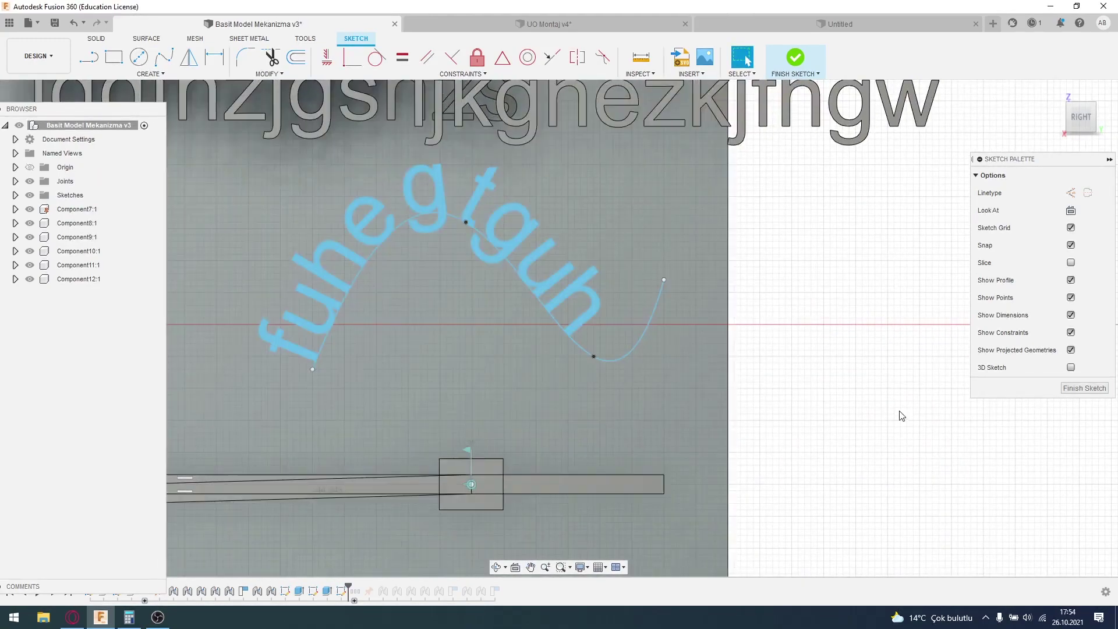
{"action": "left_click", "coordinate": [96, 39]}
{"action": "middle_click_drag", "start_coordinate": [442, 326], "coordinate": [543, 269], "text": "shift"}
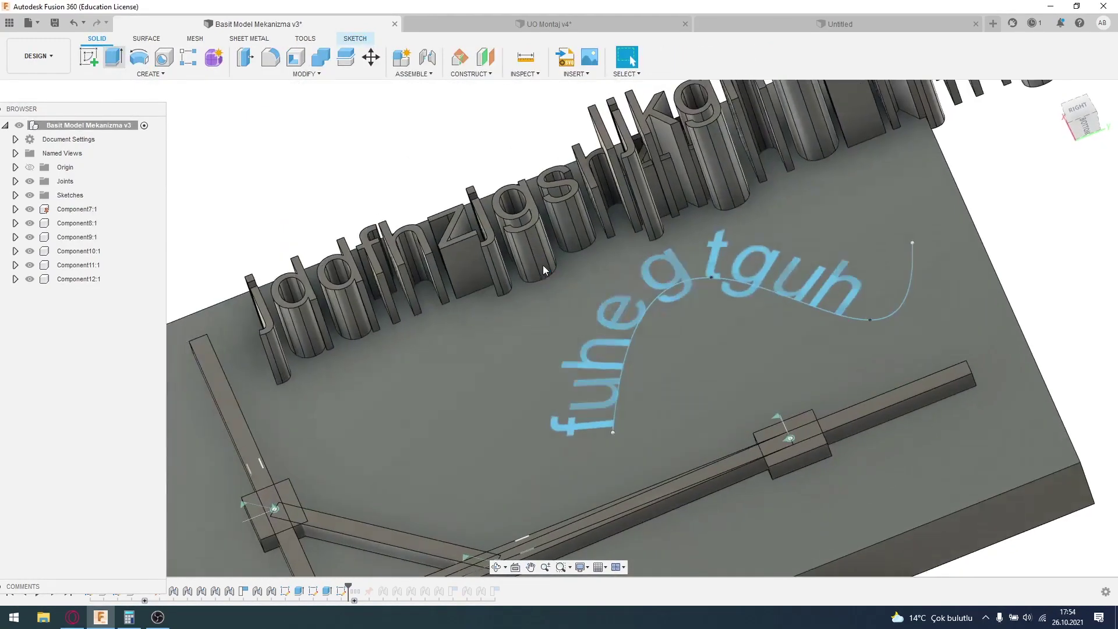
- Extrude the curved fuhegtguh text 13 mm into raised letters on the plate
{"action": "key", "text": "e"}
{"action": "left_click", "coordinate": [664, 270]}
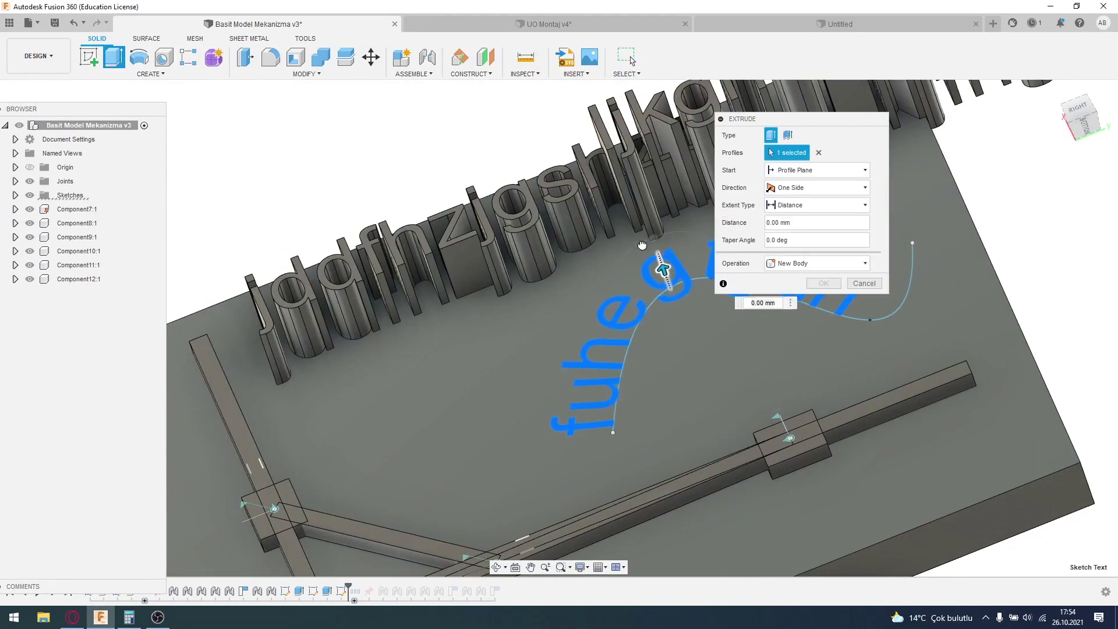
{"action": "left_click_drag", "start_coordinate": [642, 245], "coordinate": [623, 192]}
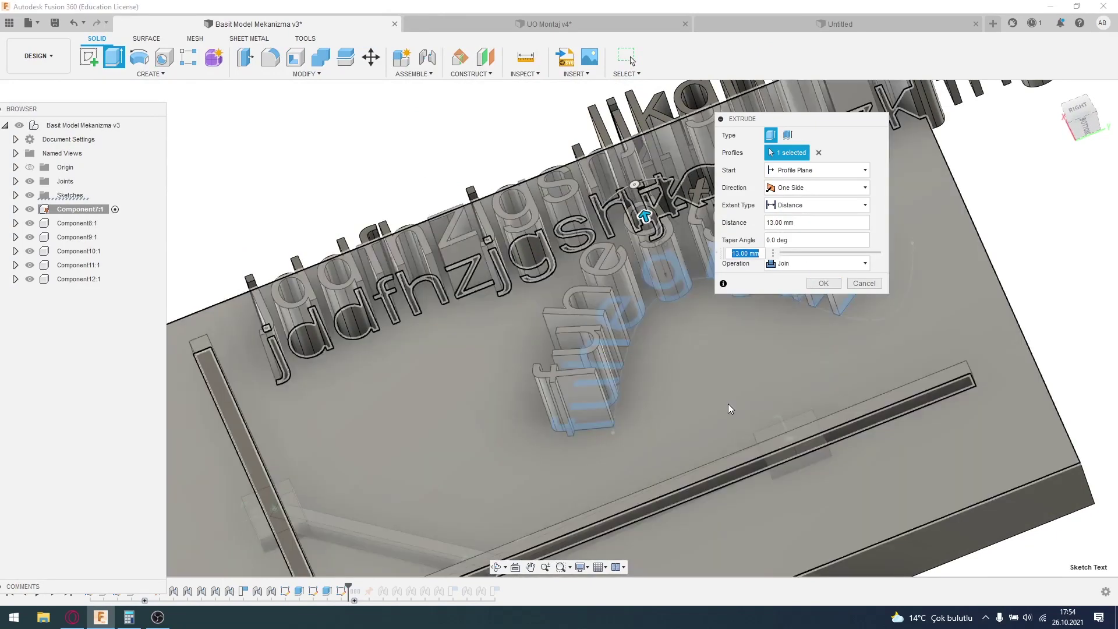
{"action": "middle_click_drag", "start_coordinate": [641, 326], "coordinate": [446, 370]}
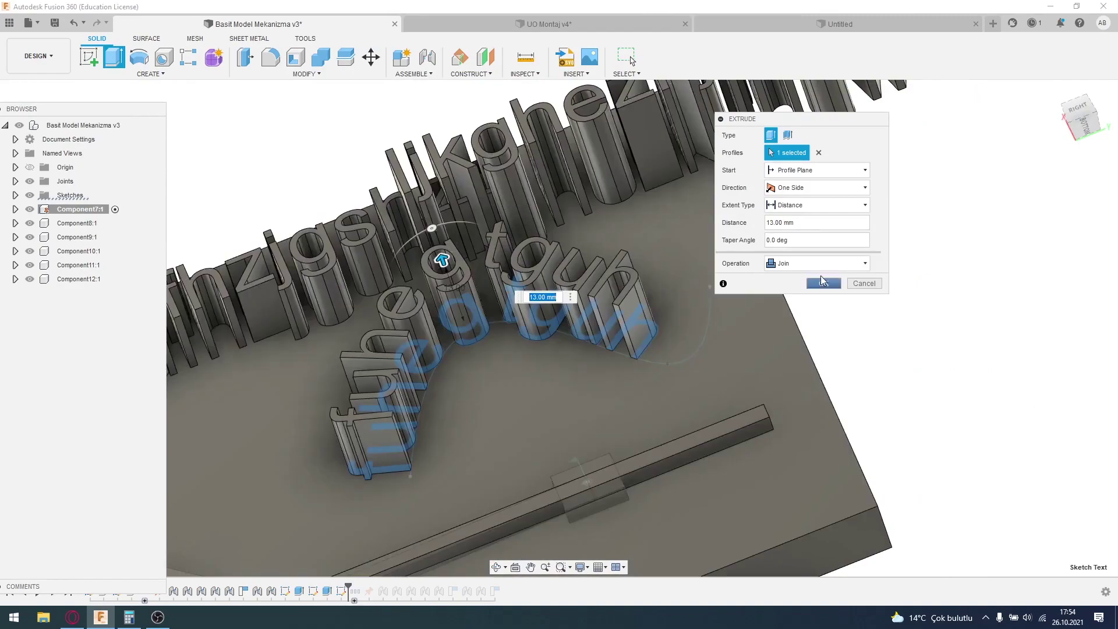
{"action": "left_click", "coordinate": [828, 287]}
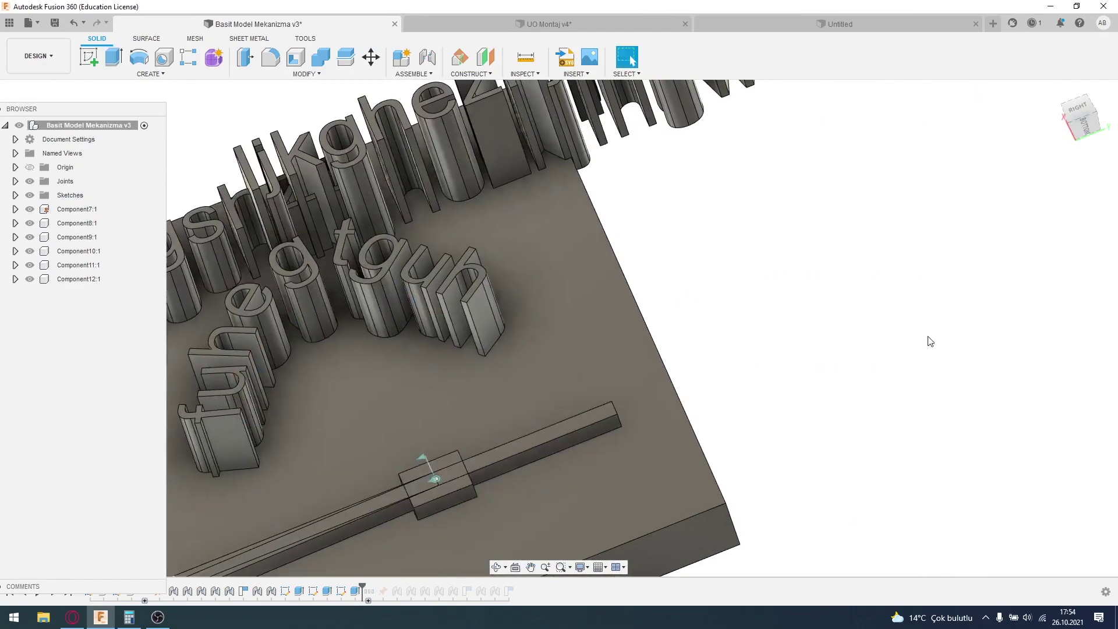
- Orbit the view to face the plate frontally and start a new sketch
{"action": "mouse_move", "coordinate": [930, 341]}
{"action": "middle_mouse_down", "text": "shift"}
{"action": "mouse_move", "coordinate": [882, 370]}
{"action": "mouse_move", "coordinate": [916, 392]}
{"action": "mouse_move", "coordinate": [863, 430]}
{"action": "mouse_move", "coordinate": [781, 309]}
{"action": "mouse_move", "coordinate": [797, 299]}
{"action": "mouse_move", "coordinate": [839, 369]}
{"action": "middle_mouse_up", "text": "shift"}
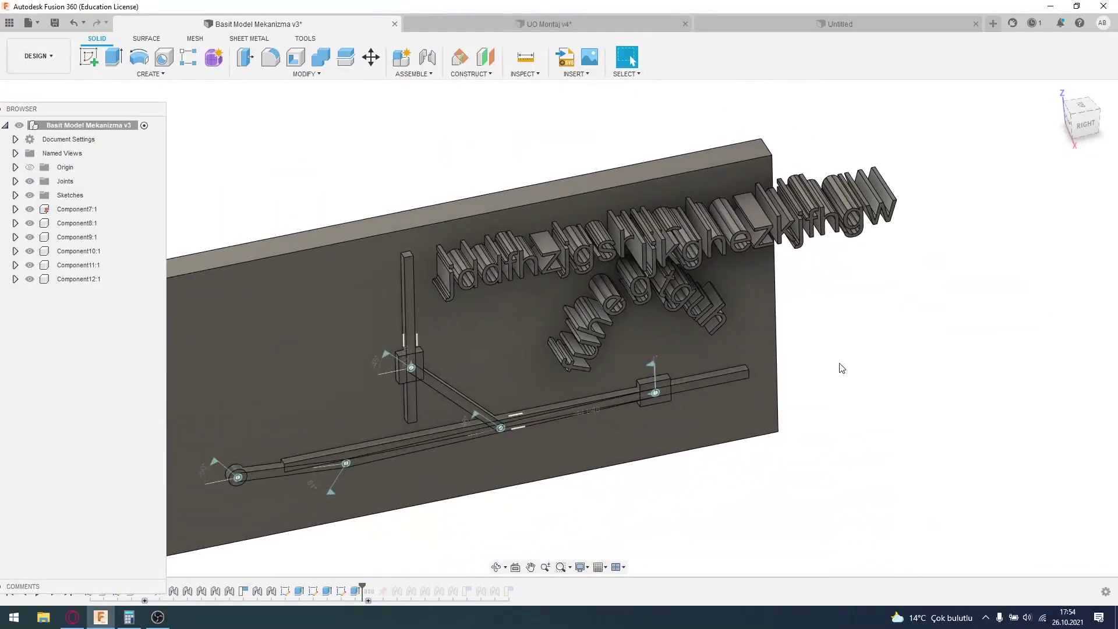
{"action": "middle_click_drag", "start_coordinate": [548, 356], "coordinate": [643, 408]}
{"action": "mouse_move", "coordinate": [560, 350]}
{"action": "middle_mouse_down", "text": "shift"}
{"action": "mouse_move", "coordinate": [618, 303]}
{"action": "mouse_move", "coordinate": [560, 349]}
{"action": "middle_mouse_up", "text": "shift"}
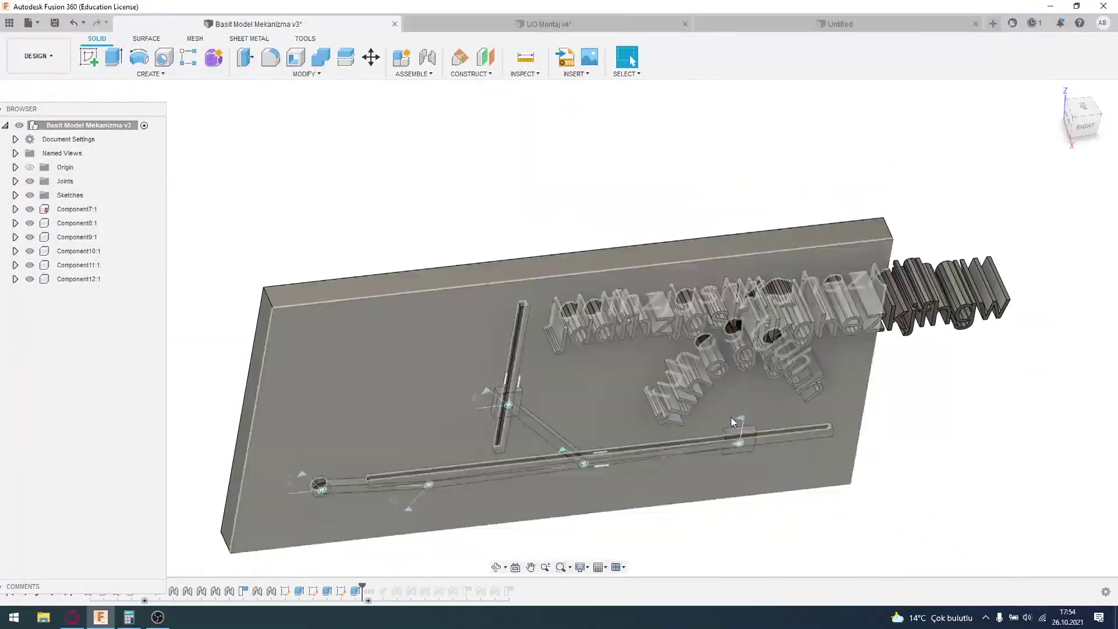
{"action": "left_click_drag", "start_coordinate": [732, 417], "coordinate": [702, 437]}
{"action": "key", "text": "Escape"}
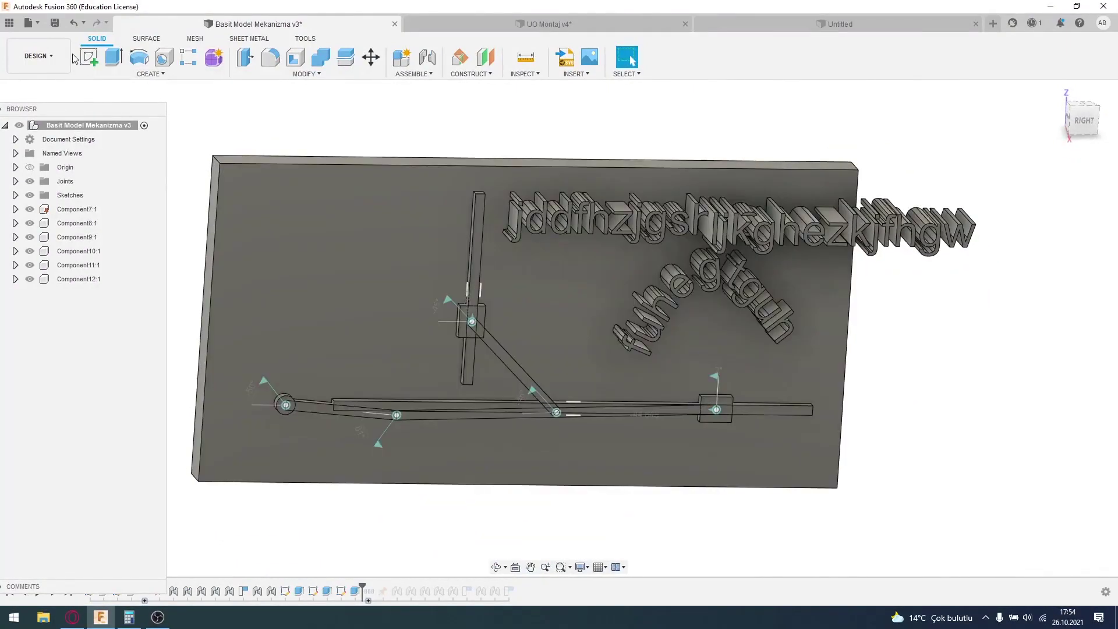
{"action": "left_click", "coordinate": [89, 57]}
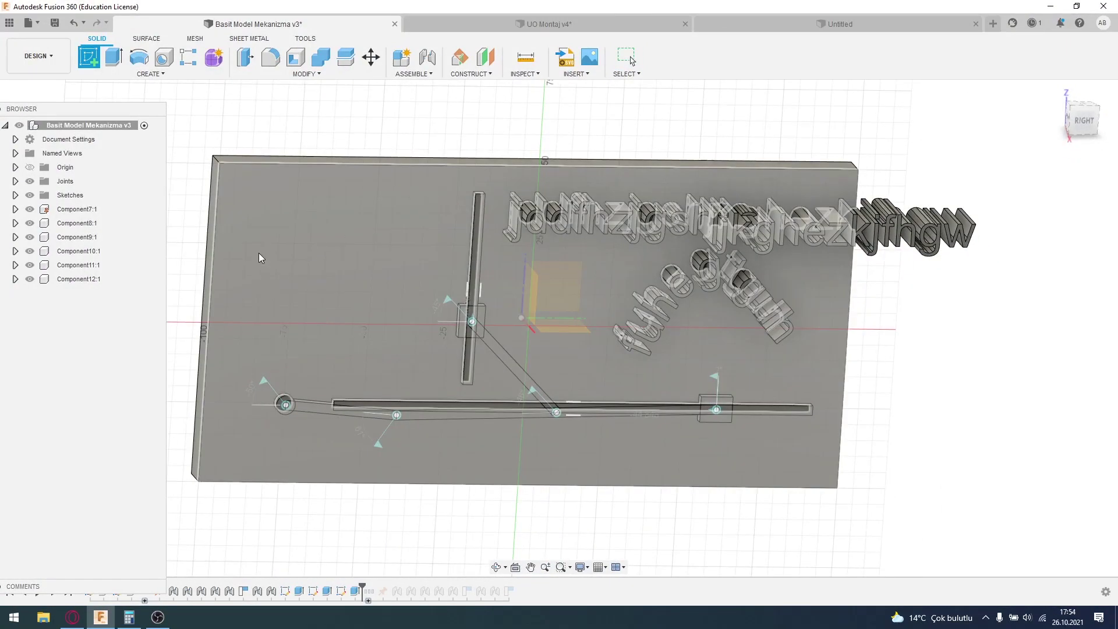
- Draw a center-diameter circle left of the plate, dimension it to 30 mm, and finish the sketch
{"action": "left_click", "coordinate": [260, 258]}
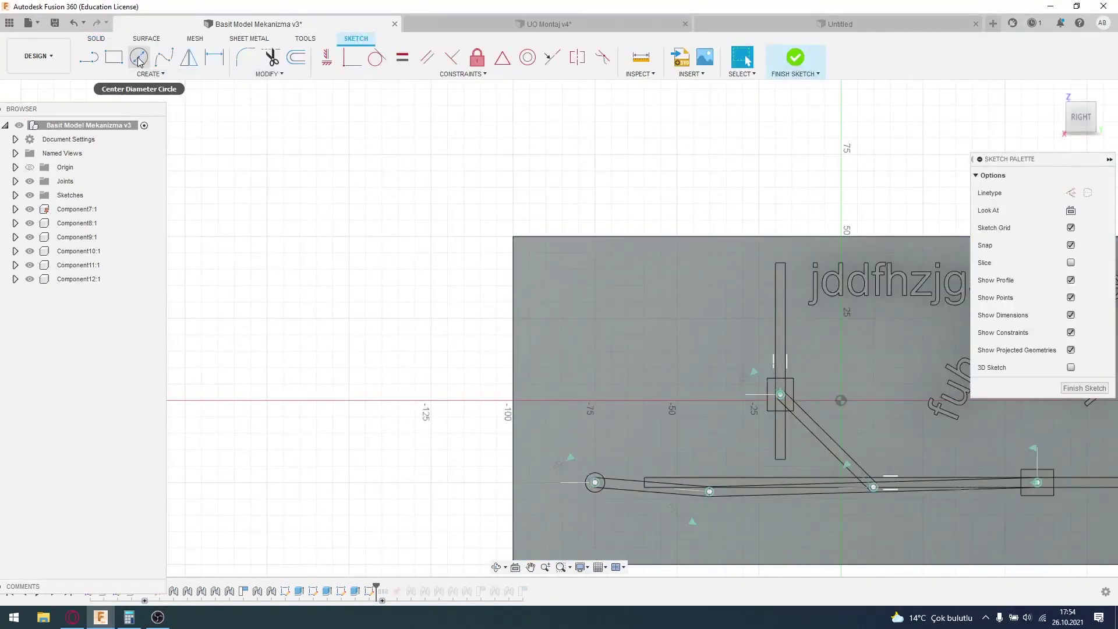
{"action": "left_click", "coordinate": [138, 57]}
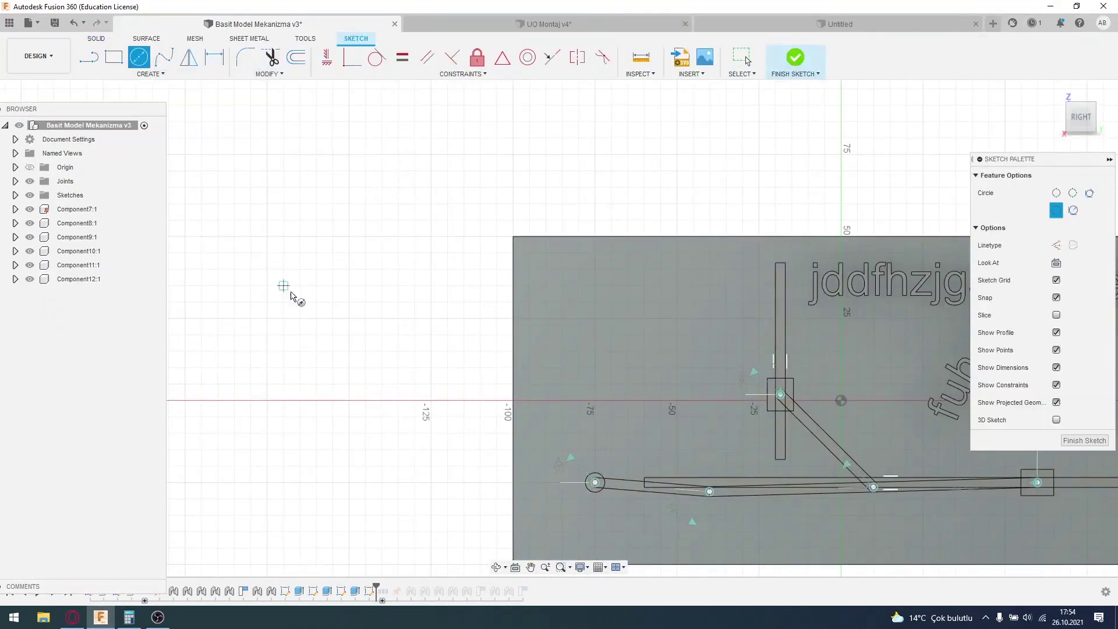
{"action": "left_click", "coordinate": [317, 335]}
{"action": "left_click", "coordinate": [340, 365]}
{"action": "key", "text": "d"}
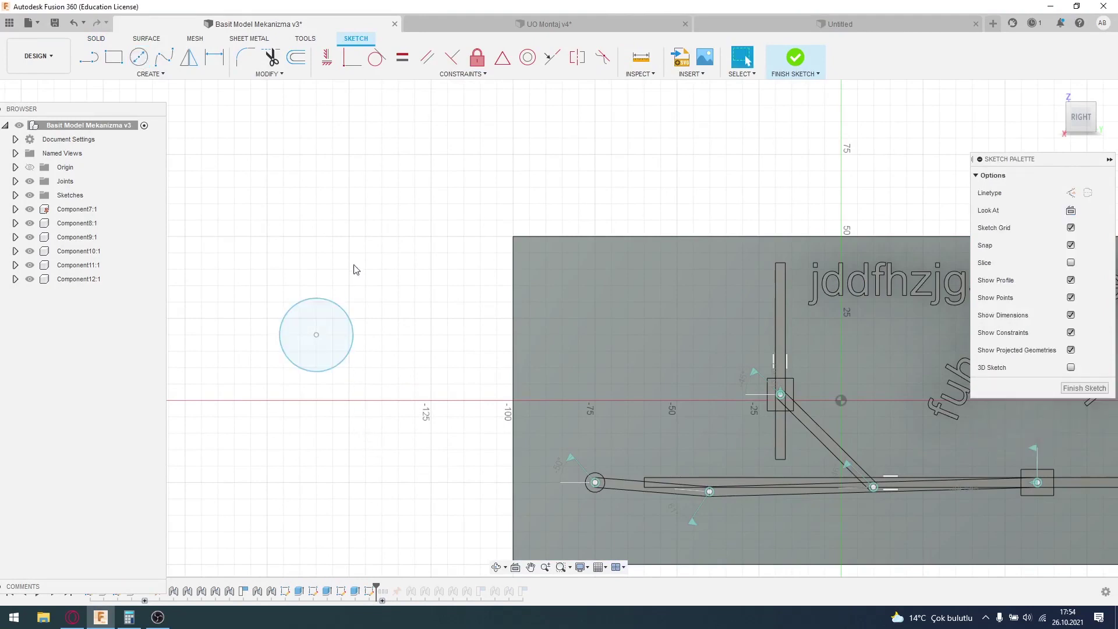
{"action": "left_click", "coordinate": [349, 310]}
{"action": "left_click", "coordinate": [362, 287]}
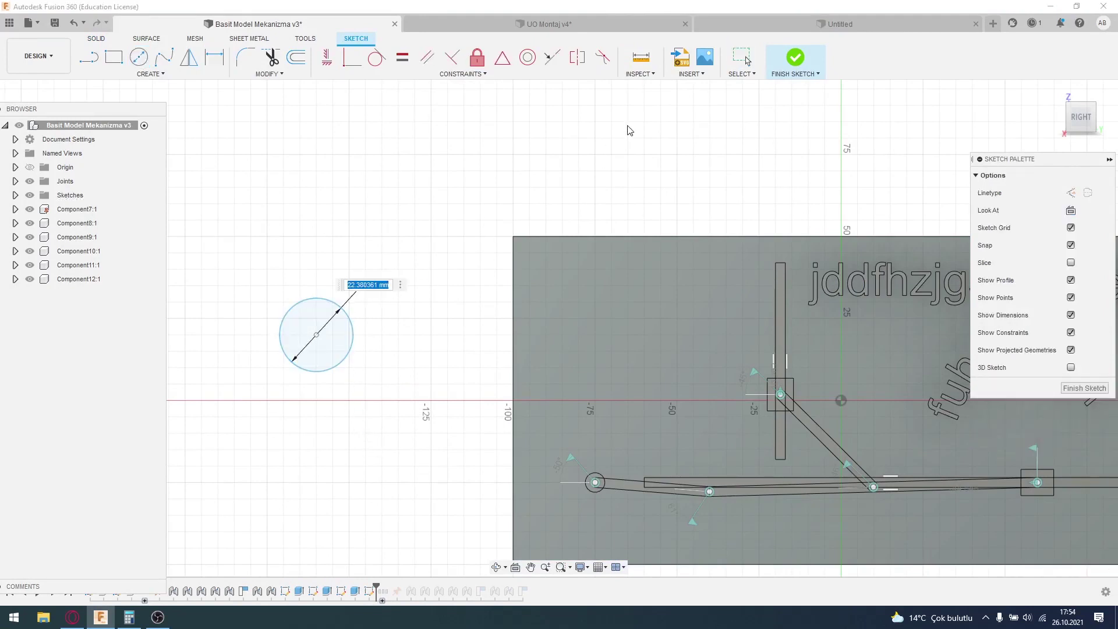
{"action": "type", "text": "30"}
{"action": "key", "text": "Return"}
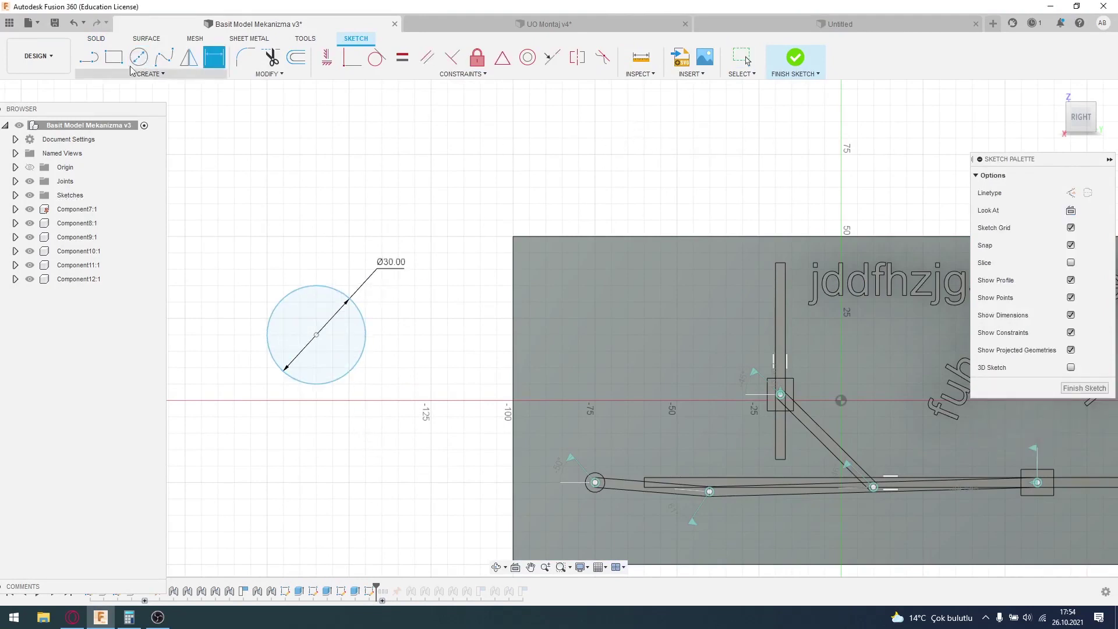
{"action": "left_click", "coordinate": [98, 39]}
- Extrude the 30 mm circle into a separate solid cylinder, Body7
{"action": "left_click", "coordinate": [115, 57]}
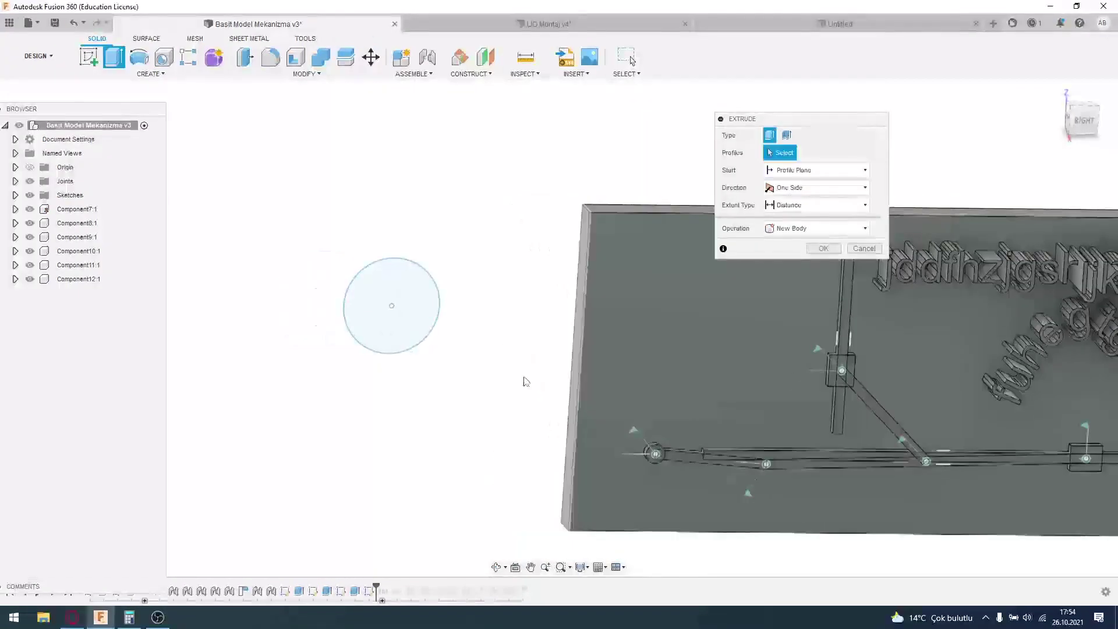
{"action": "left_click", "coordinate": [419, 338]}
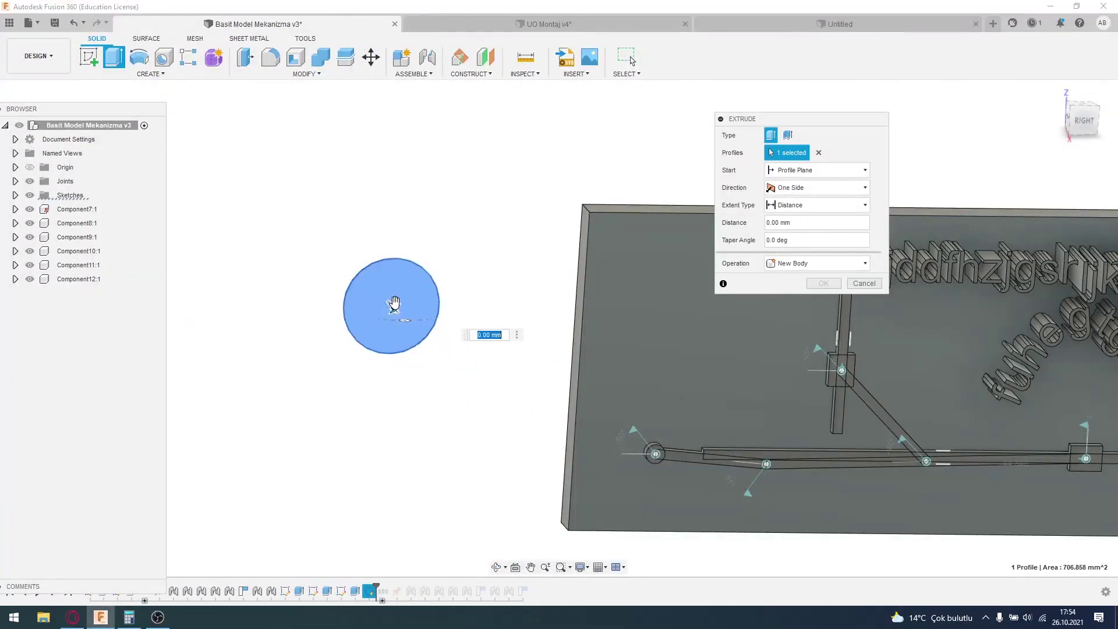
{"action": "left_click_drag", "start_coordinate": [392, 303], "coordinate": [442, 361]}
{"action": "left_click", "coordinate": [824, 283]}
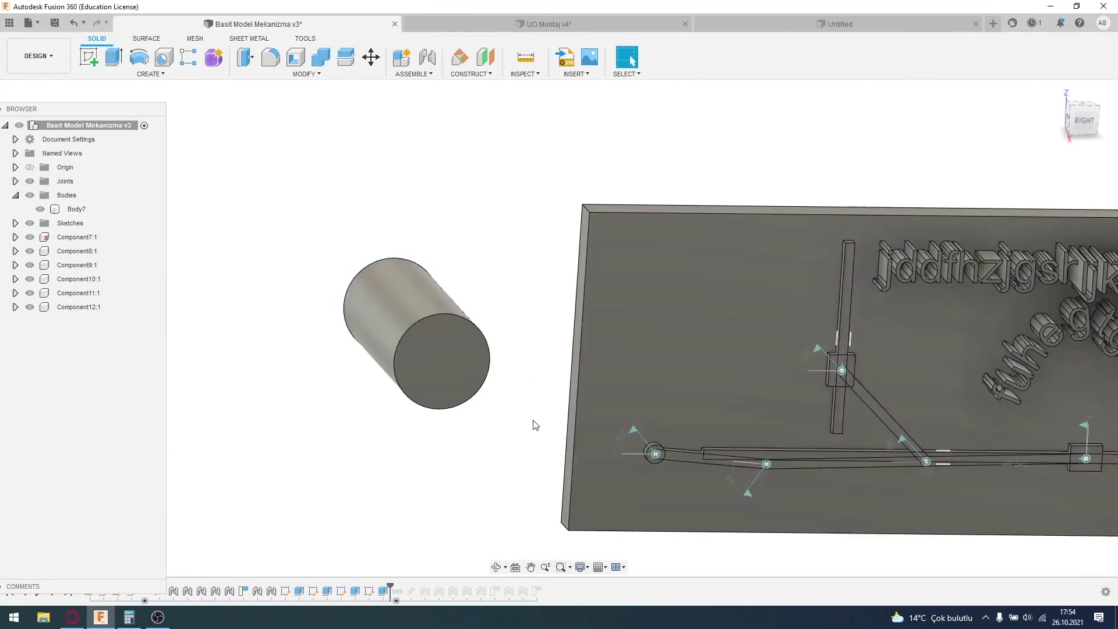
{"action": "mouse_move", "coordinate": [532, 425]}
{"action": "middle_mouse_down", "text": "shift"}
{"action": "mouse_move", "coordinate": [517, 330]}
{"action": "mouse_move", "coordinate": [483, 403]}
{"action": "mouse_move", "coordinate": [546, 365]}
{"action": "mouse_move", "coordinate": [577, 452]}
{"action": "mouse_move", "coordinate": [482, 347]}
{"action": "mouse_move", "coordinate": [521, 465]}
{"action": "mouse_move", "coordinate": [452, 461]}
{"action": "mouse_move", "coordinate": [487, 460]}
{"action": "middle_mouse_up", "text": "shift"}
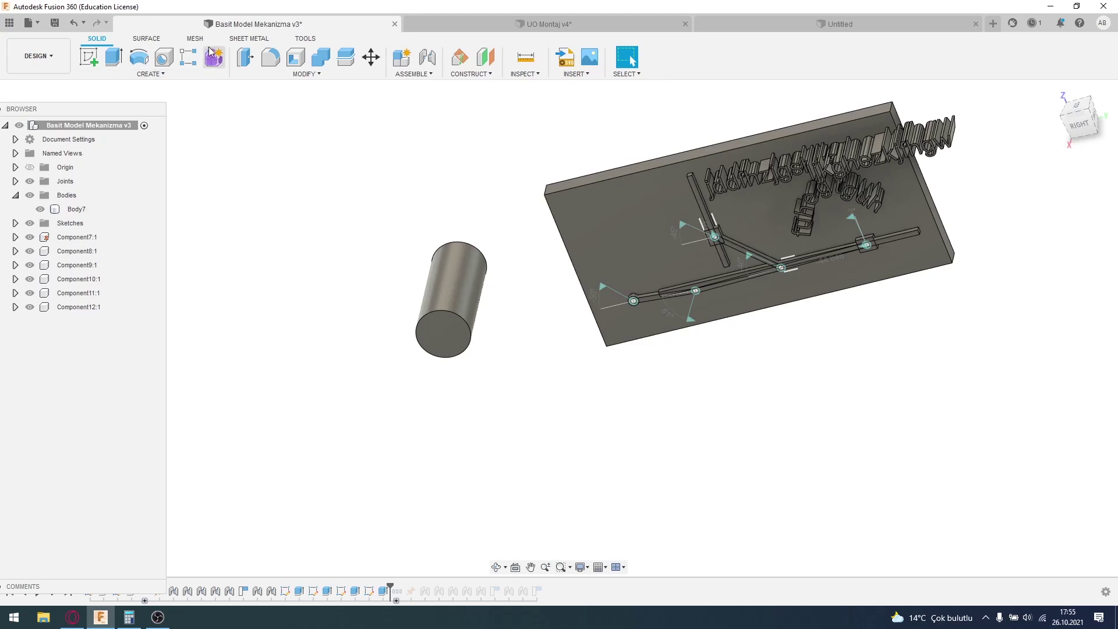
{"action": "left_click", "coordinate": [87, 59]}
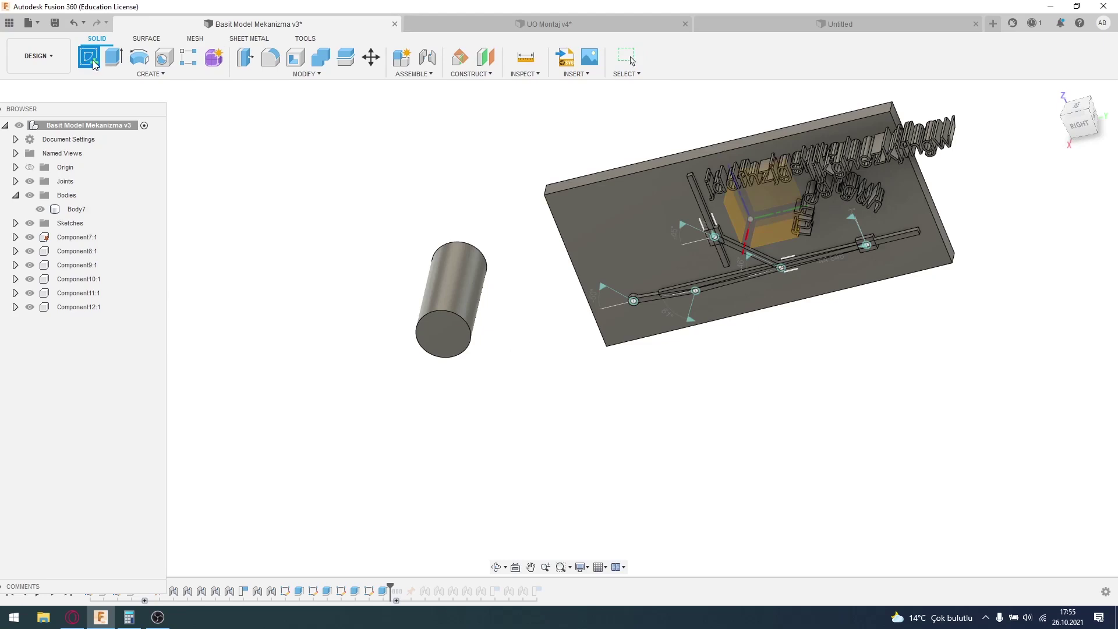
{"action": "left_click", "coordinate": [94, 62]}
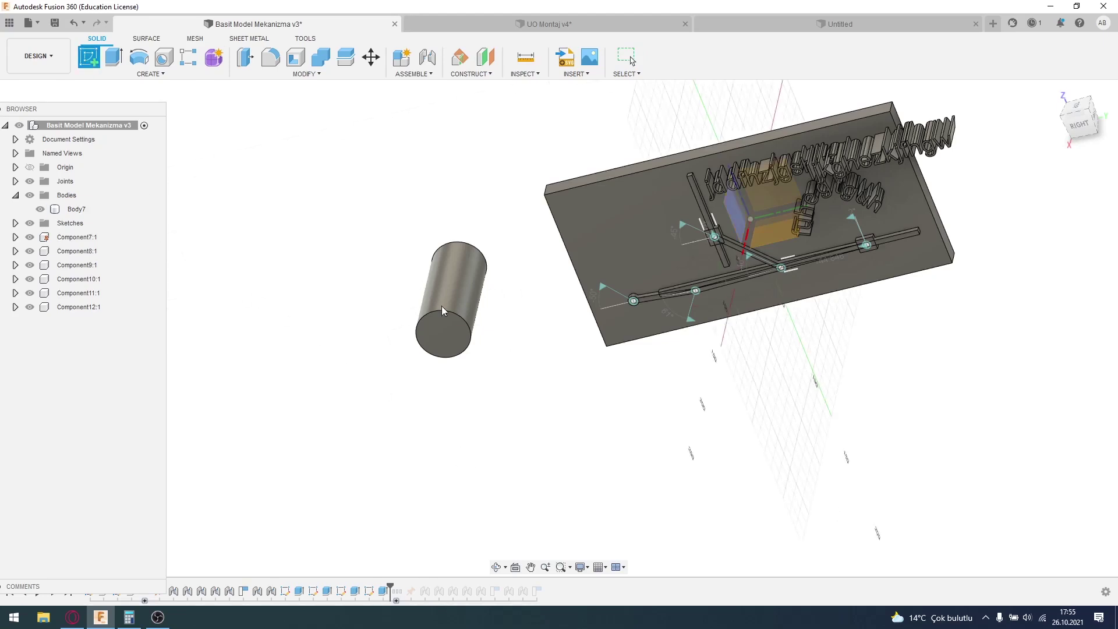
{"action": "key", "text": "Escape"}
{"action": "mouse_move", "coordinate": [487, 419]}
{"action": "middle_mouse_down", "text": "shift"}
{"action": "mouse_move", "coordinate": [510, 383]}
{"action": "mouse_move", "coordinate": [676, 404]}
{"action": "mouse_move", "coordinate": [681, 424]}
{"action": "mouse_move", "coordinate": [681, 414]}
{"action": "mouse_move", "coordinate": [517, 388]}
{"action": "mouse_move", "coordinate": [495, 396]}
{"action": "middle_mouse_up", "text": "shift"}
{"action": "key", "text": "Print"}
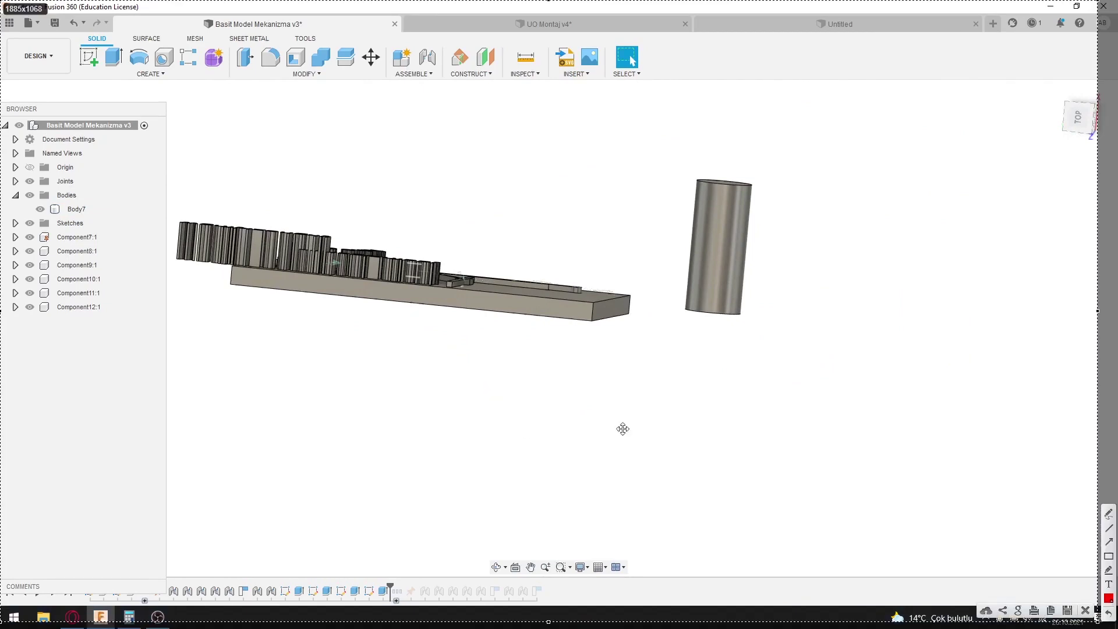
{"action": "left_click_drag", "start_coordinate": [0, 0], "coordinate": [1098, 622]}
{"action": "mouse_move", "coordinate": [697, 290]}
{"action": "left_mouse_down"}
{"action": "mouse_move", "coordinate": [694, 302]}
{"action": "mouse_move", "coordinate": [727, 301]}
{"action": "left_mouse_up"}
{"action": "key", "text": "ctrl+c"}
{"action": "left_click", "coordinate": [717, 307]}
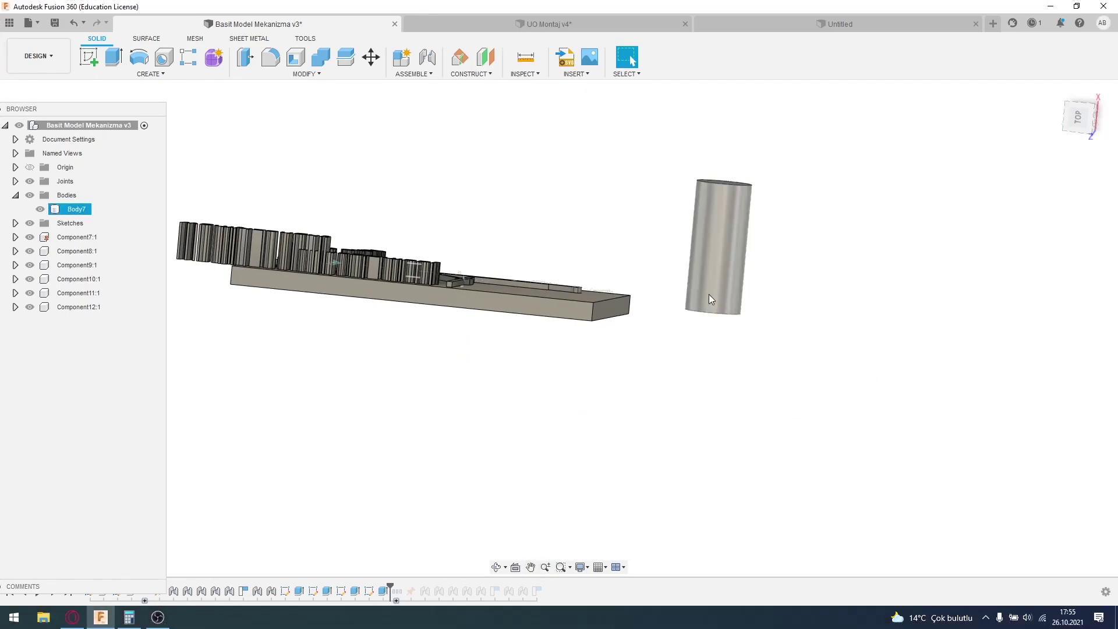
{"action": "middle_click_drag", "start_coordinate": [708, 295], "coordinate": [644, 499], "text": "shift"}
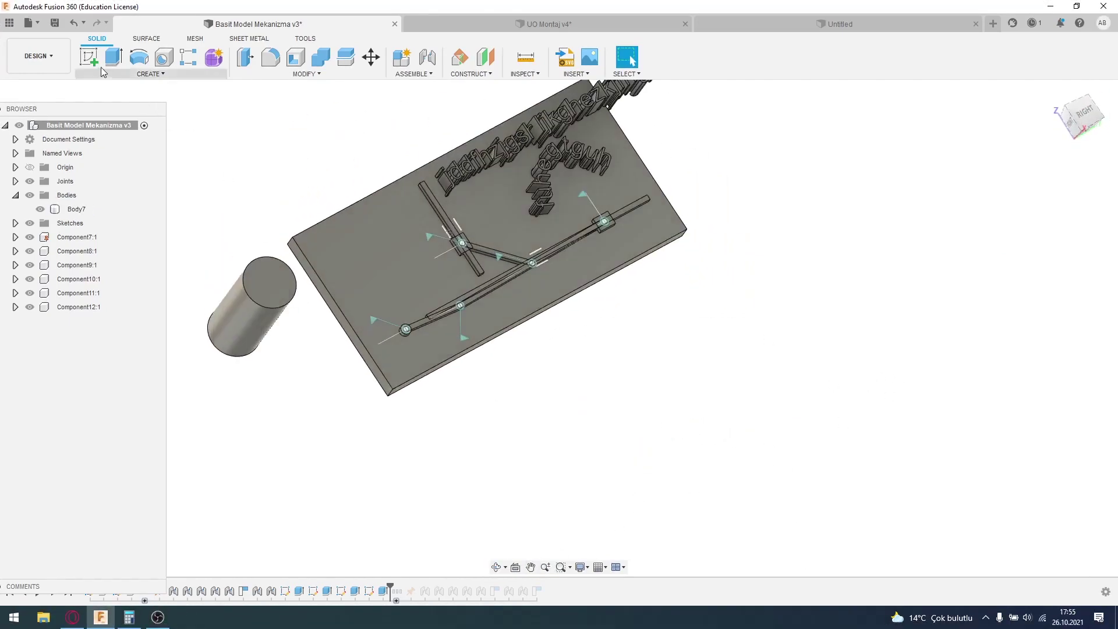
{"action": "left_click", "coordinate": [97, 64]}
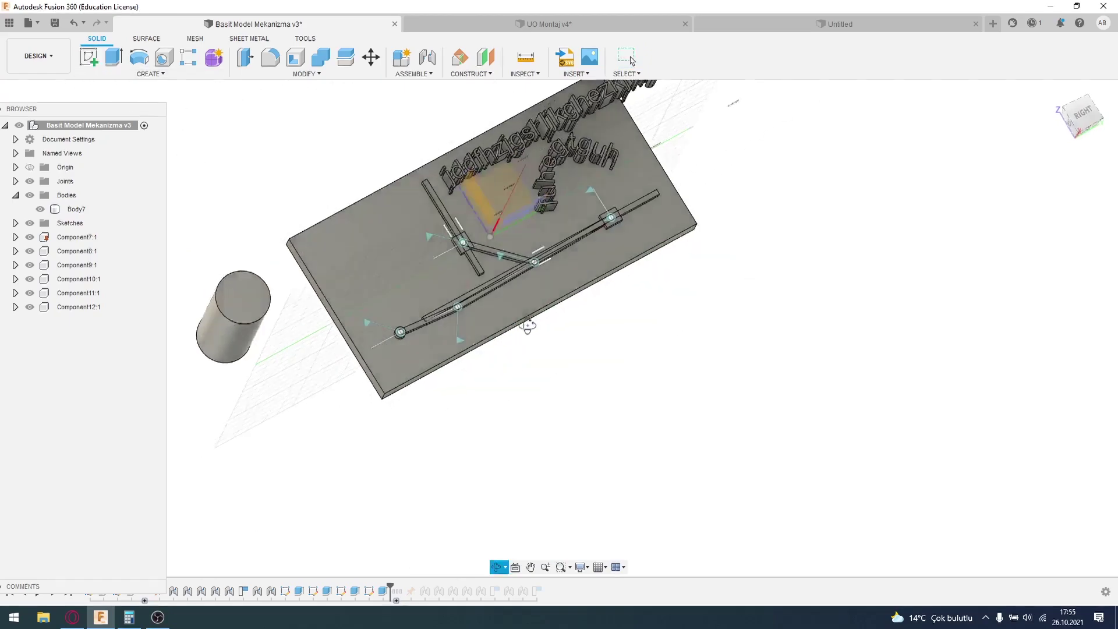
{"action": "middle_click_drag", "start_coordinate": [526, 320], "coordinate": [558, 346], "text": "shift"}
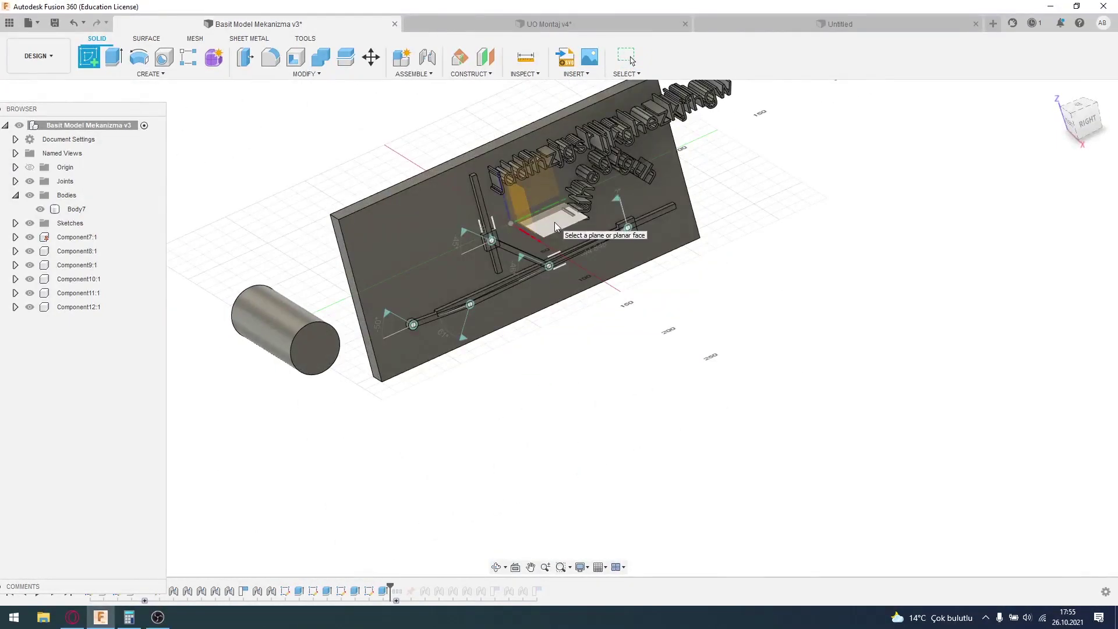
{"action": "middle_click_drag", "start_coordinate": [554, 222], "coordinate": [577, 233], "text": "shift"}
{"action": "middle_click_drag", "start_coordinate": [521, 205], "coordinate": [559, 247], "text": "shift"}
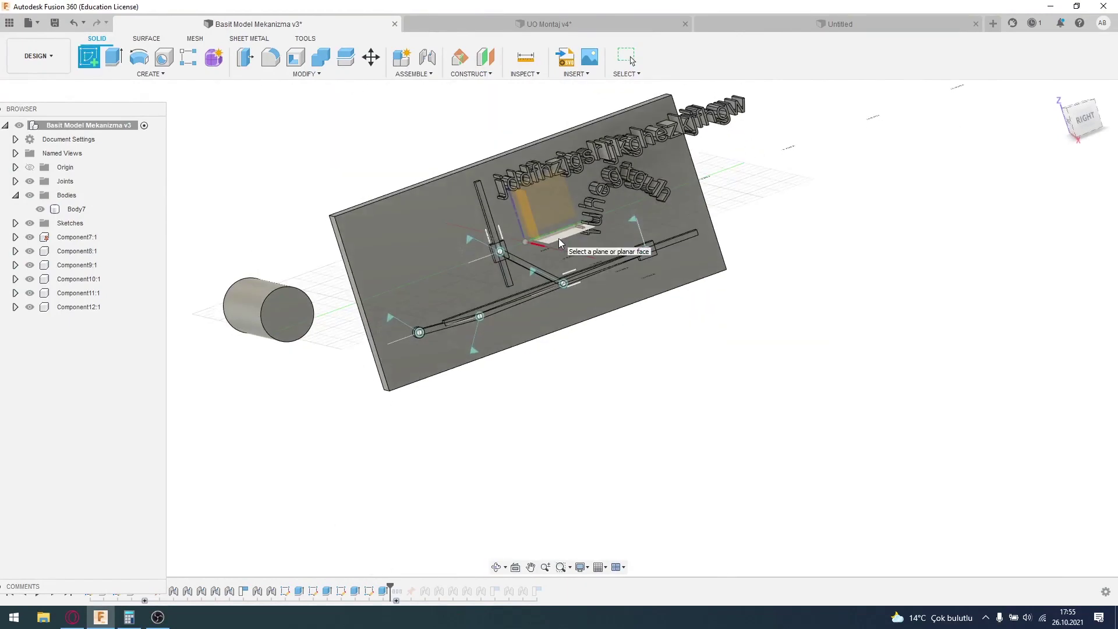
{"action": "key", "text": "Print"}
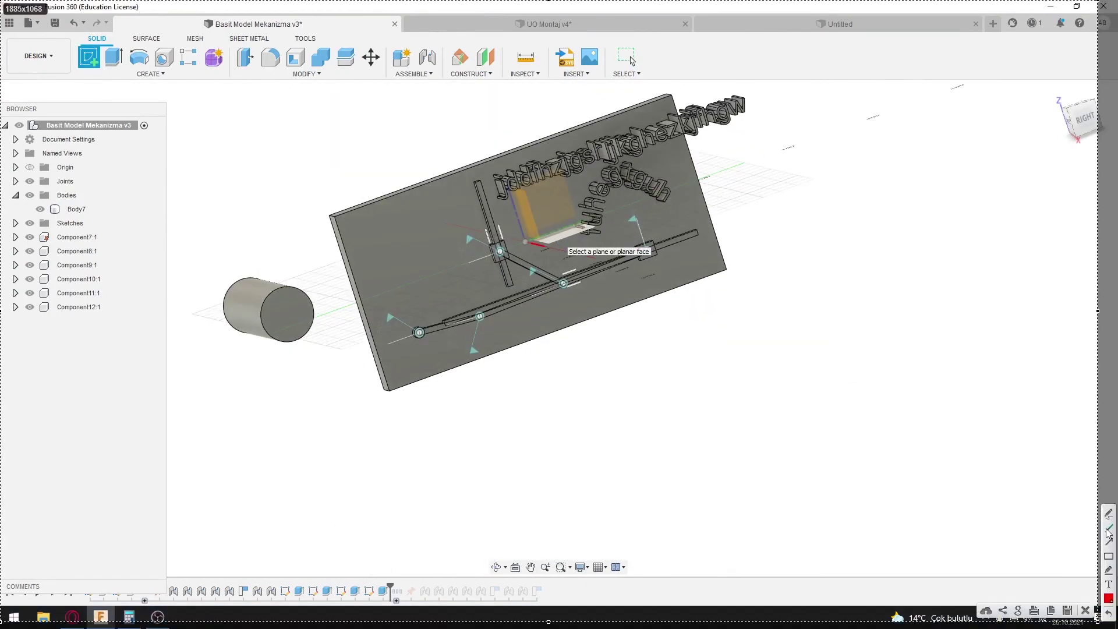
{"action": "left_click_drag", "start_coordinate": [587, 240], "coordinate": [236, 361]}
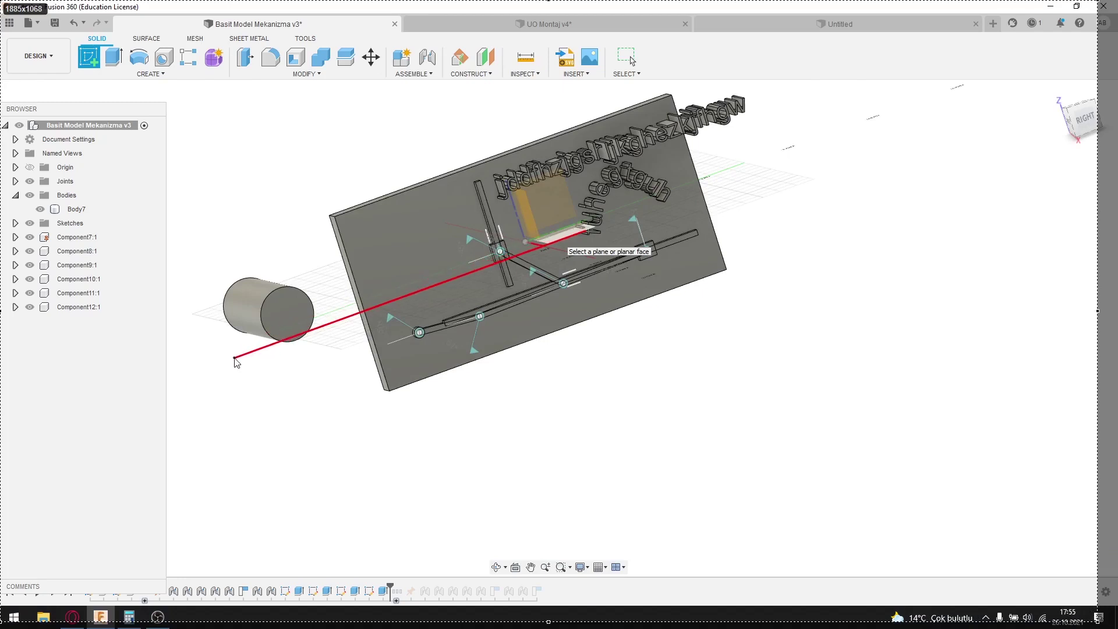
{"action": "left_click_drag", "start_coordinate": [384, 418], "coordinate": [255, 471]}
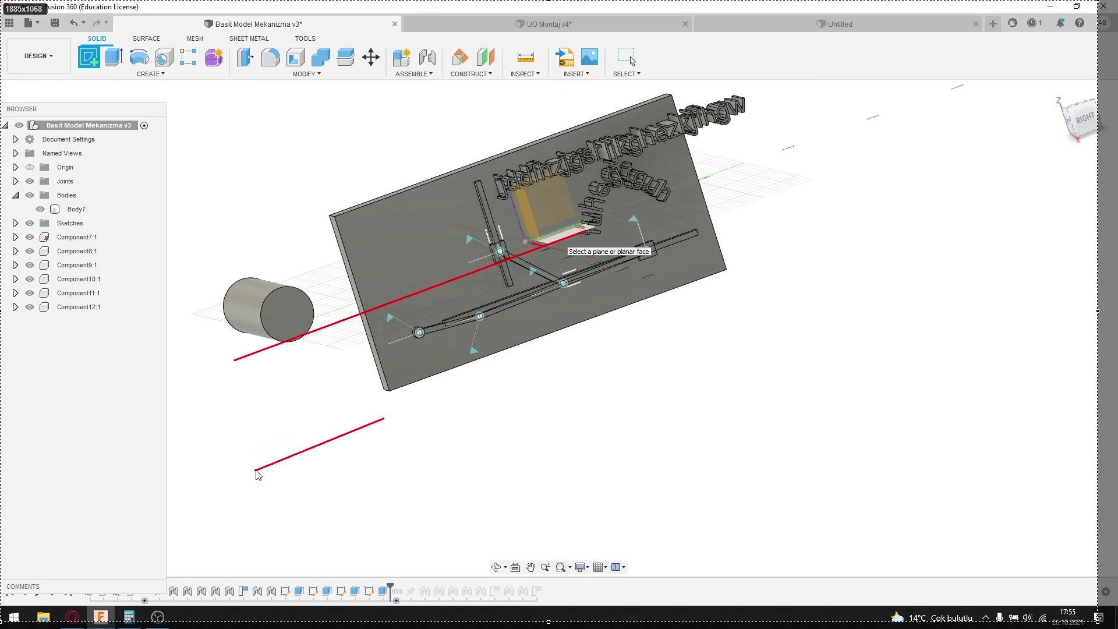
{"action": "left_click_drag", "start_coordinate": [265, 180], "coordinate": [153, 218]}
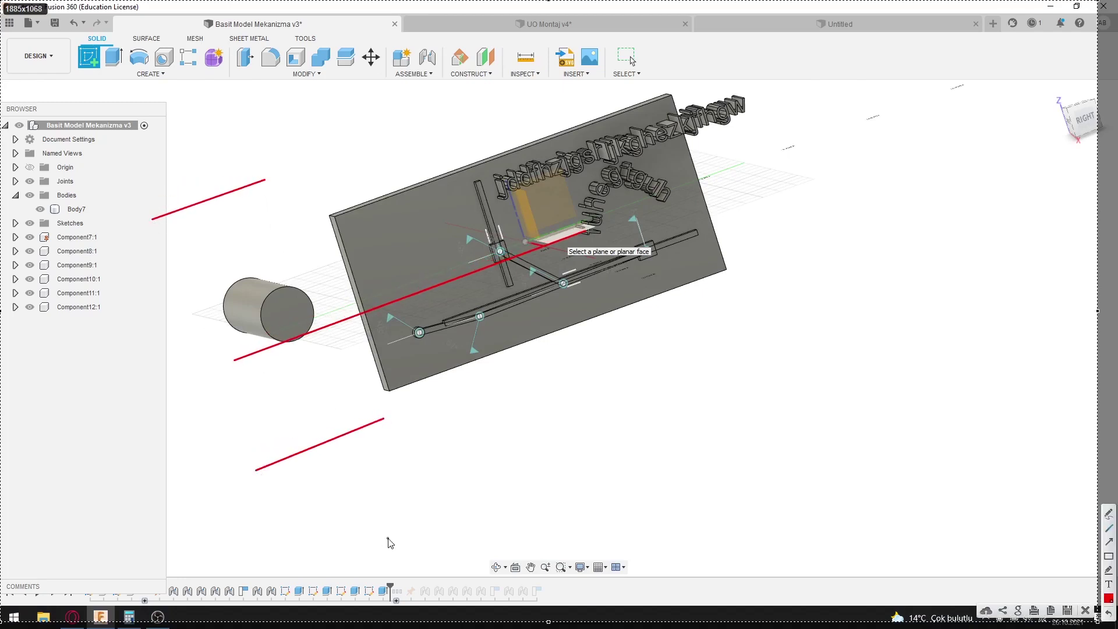
{"action": "key", "text": "ctrl+c"}
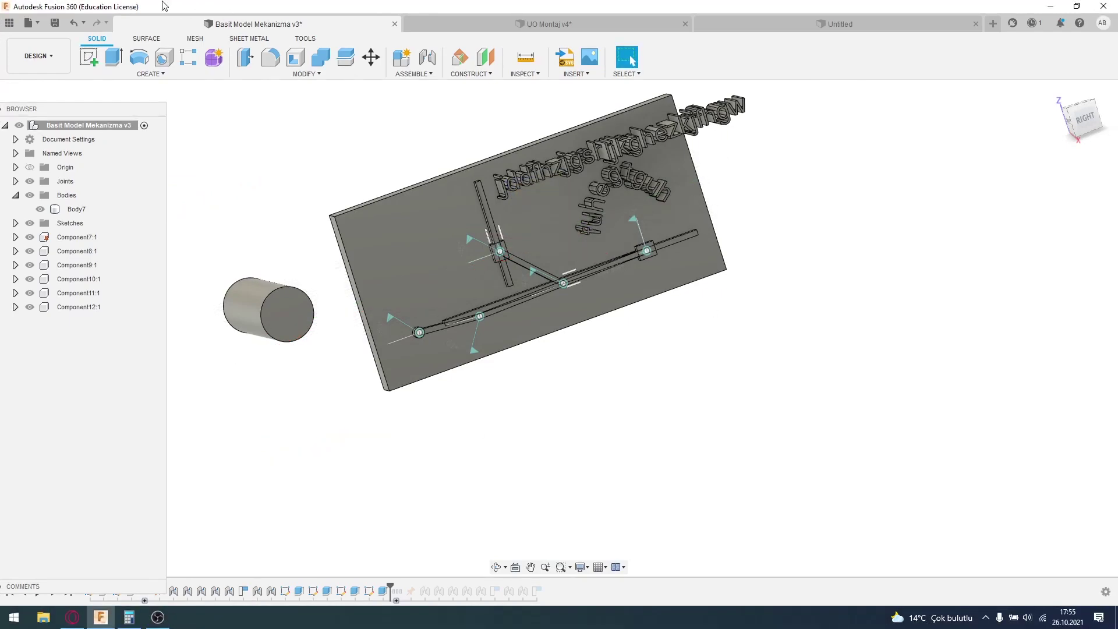
{"action": "left_click", "coordinate": [89, 57]}
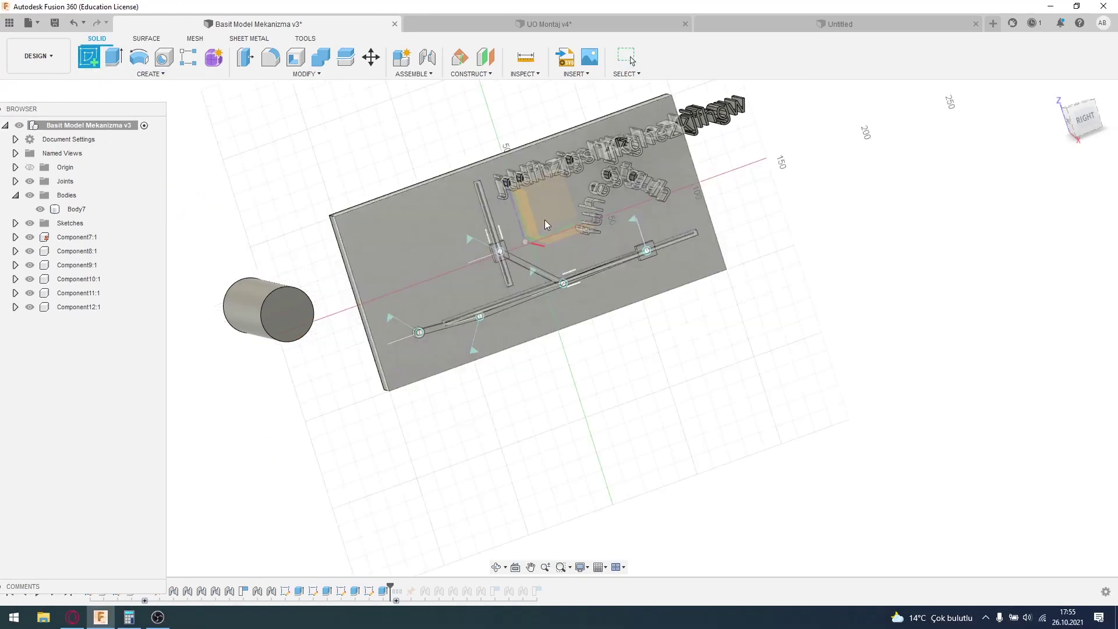
{"action": "middle_click_drag", "start_coordinate": [545, 225], "coordinate": [523, 229], "text": "shift"}
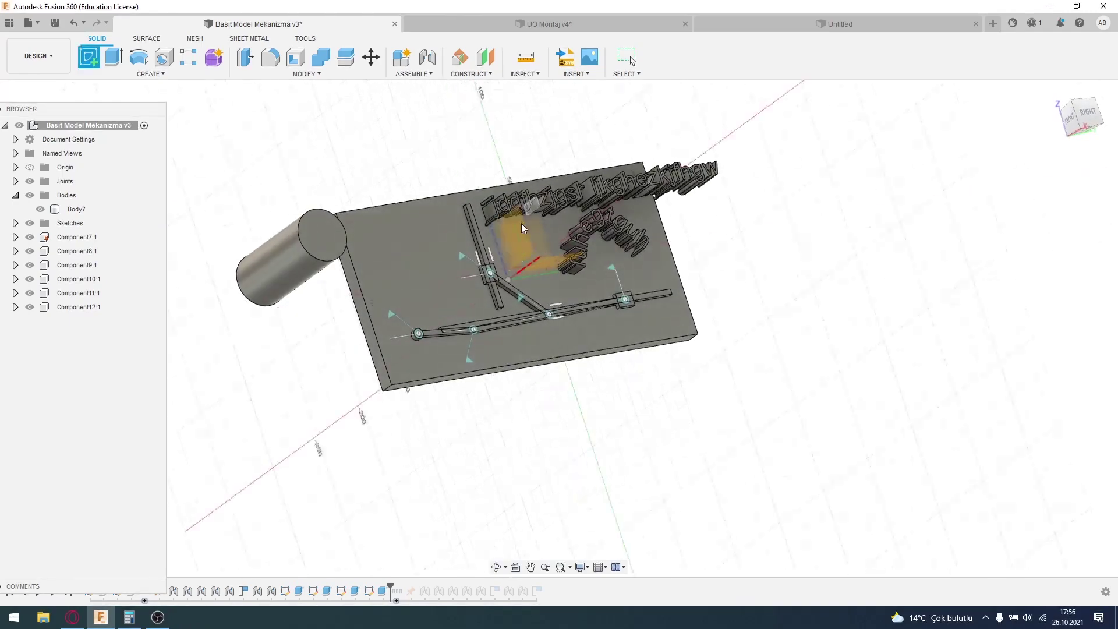
{"action": "key", "text": "Print"}
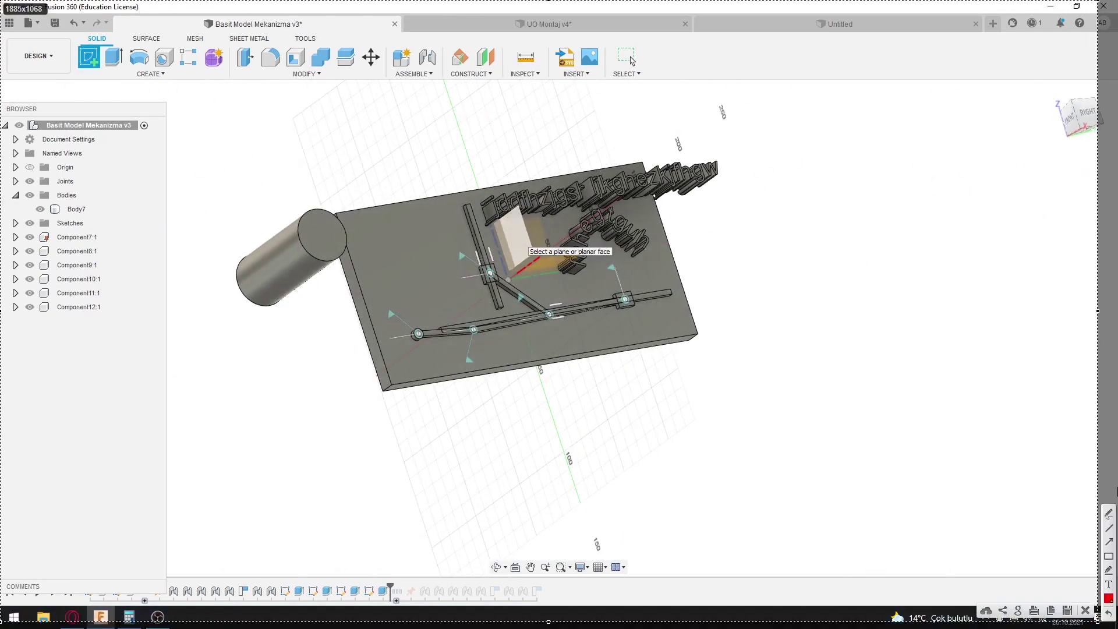
{"action": "left_click_drag", "start_coordinate": [479, 88], "coordinate": [603, 460]}
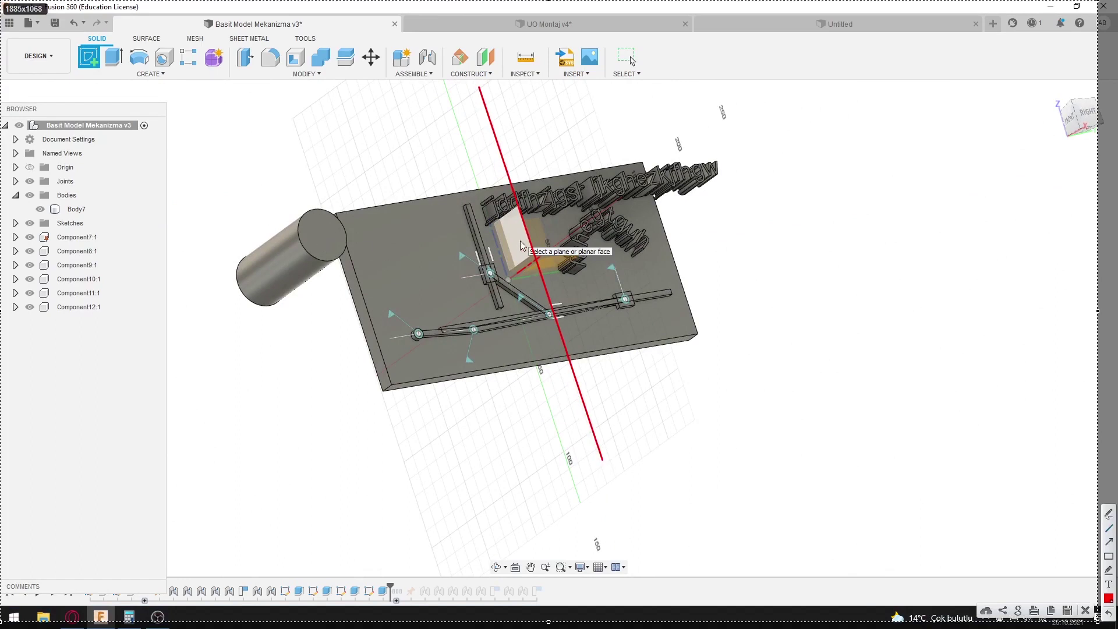
{"action": "key", "text": "Escape"}
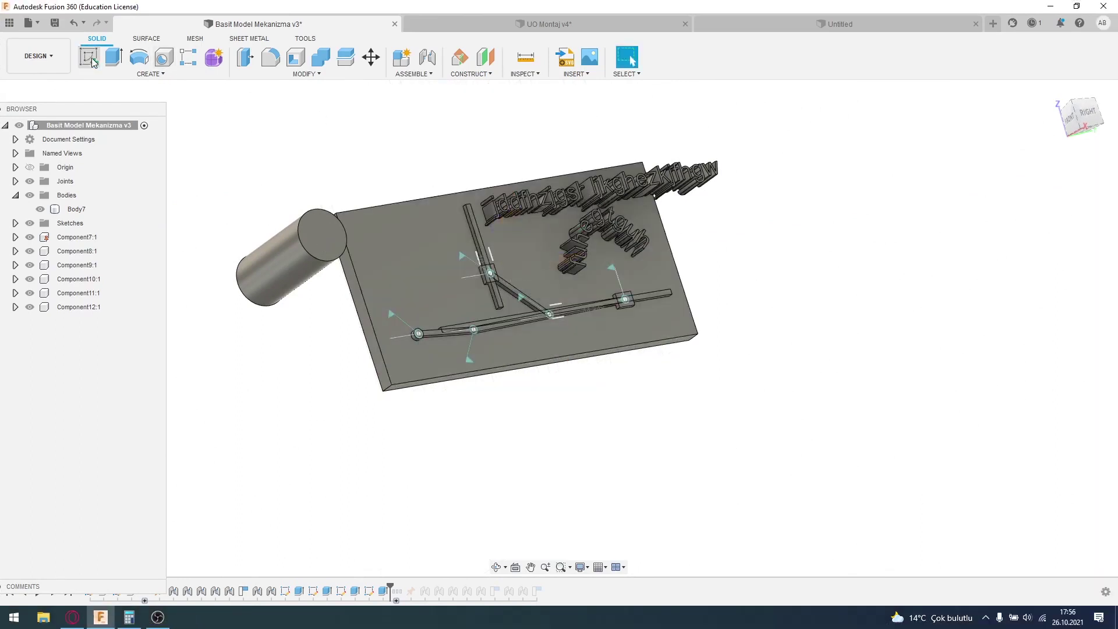
- Hide the plate, text and slider components, Component7 through Component12
{"action": "left_click", "coordinate": [435, 257]}
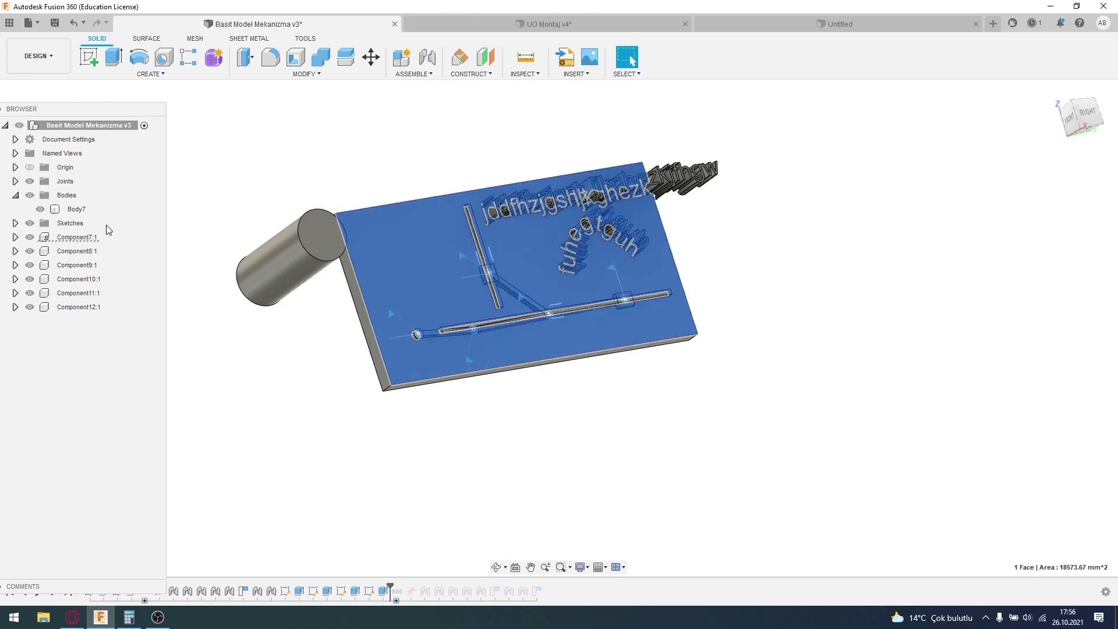
{"action": "left_click", "coordinate": [30, 238]}
{"action": "left_click", "coordinate": [29, 265]}
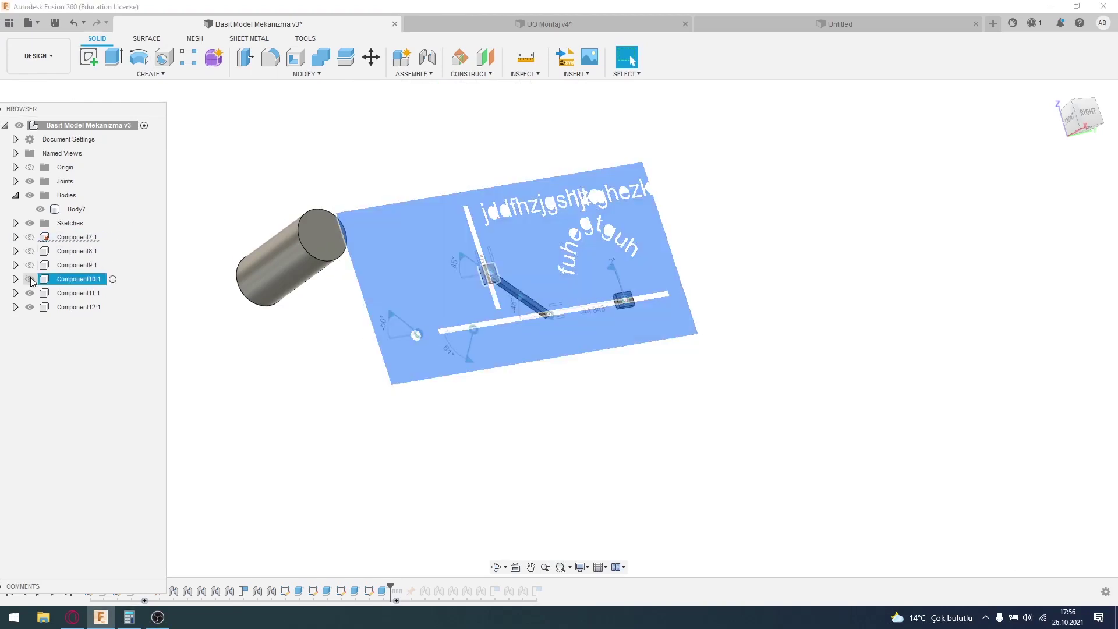
{"action": "left_click", "coordinate": [29, 293]}
{"action": "left_click", "coordinate": [30, 307]}
{"action": "left_click", "coordinate": [356, 432]}
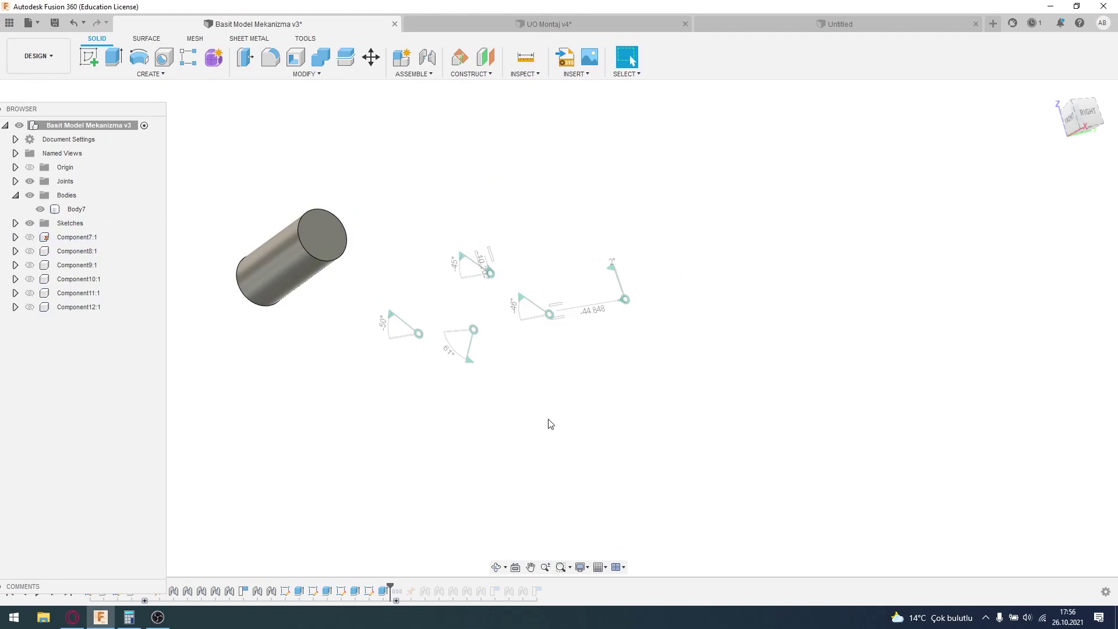
- Hide the Joints folder so no joint markers show, leaving the cylinder centred
{"action": "left_click", "coordinate": [66, 181]}
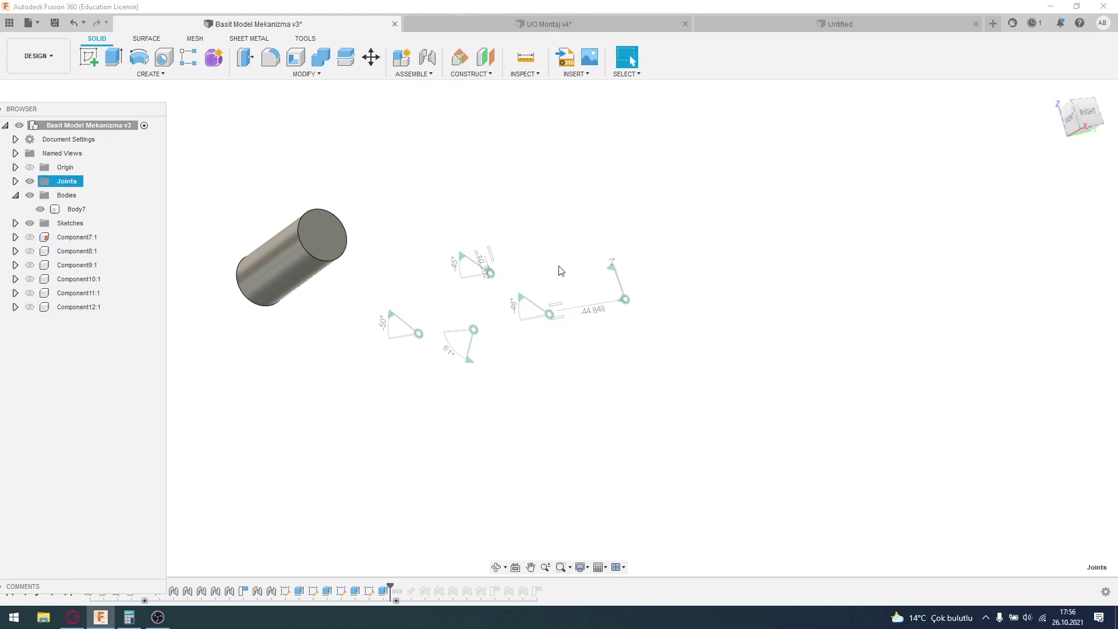
{"action": "left_click_drag", "start_coordinate": [385, 232], "coordinate": [672, 422]}
{"action": "left_click", "coordinate": [812, 452]}
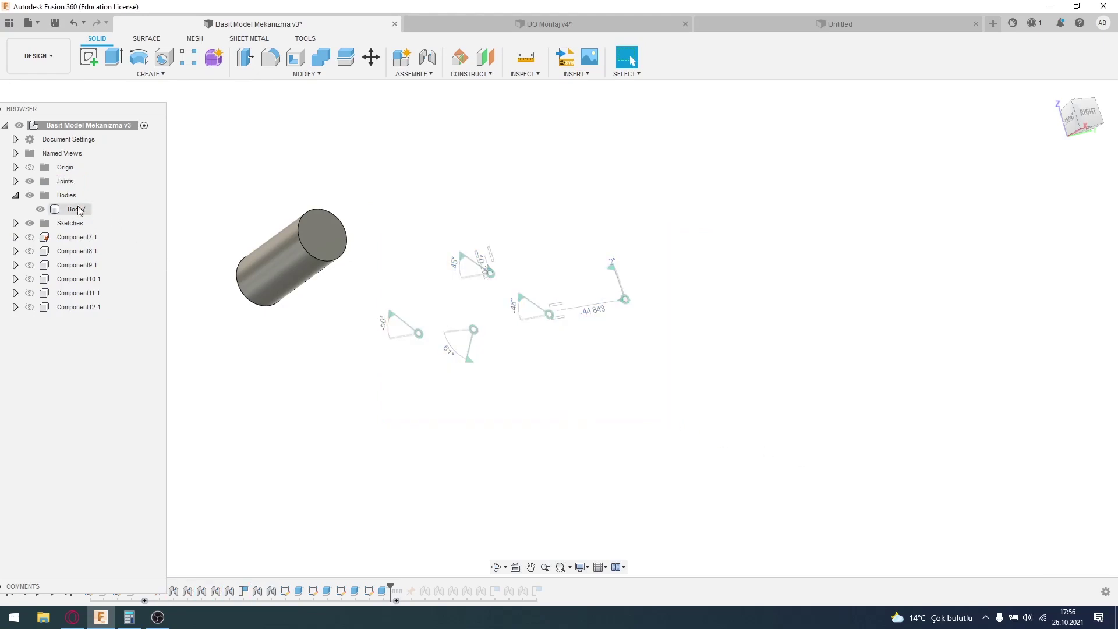
{"action": "left_click", "coordinate": [67, 182]}
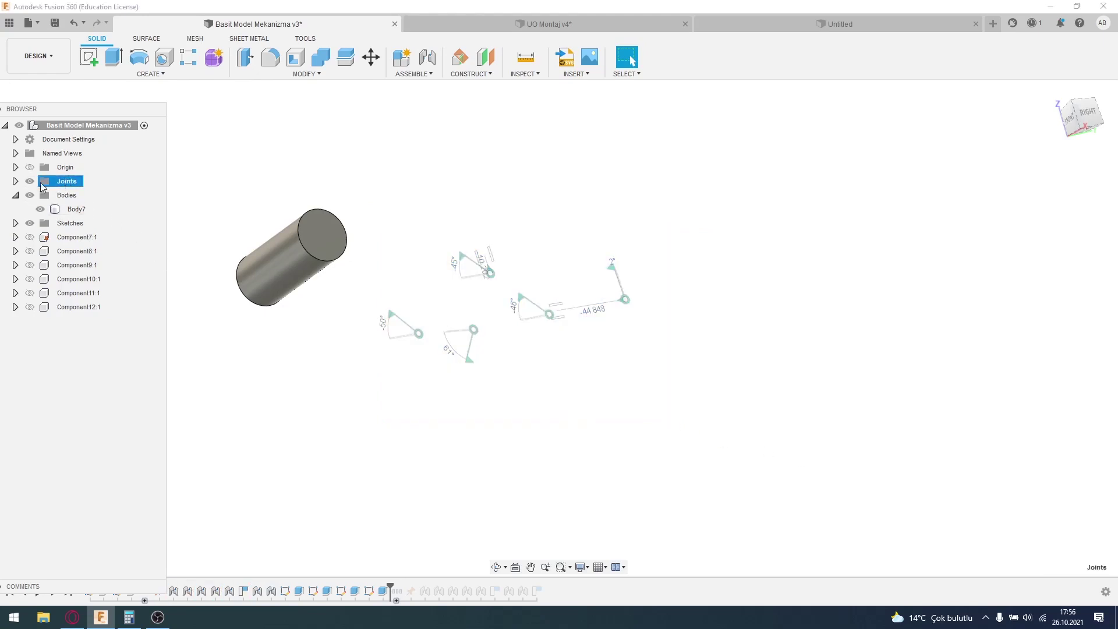
{"action": "left_click", "coordinate": [30, 182]}
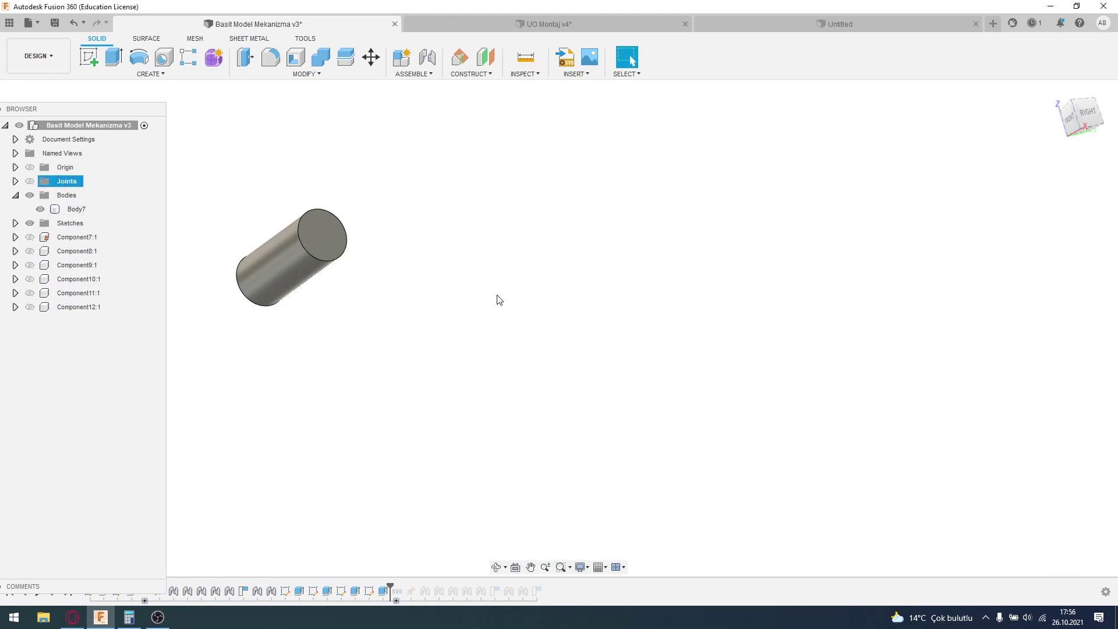
{"action": "left_click", "coordinate": [499, 298]}
{"action": "middle_click_drag", "start_coordinate": [496, 307], "coordinate": [557, 305]}
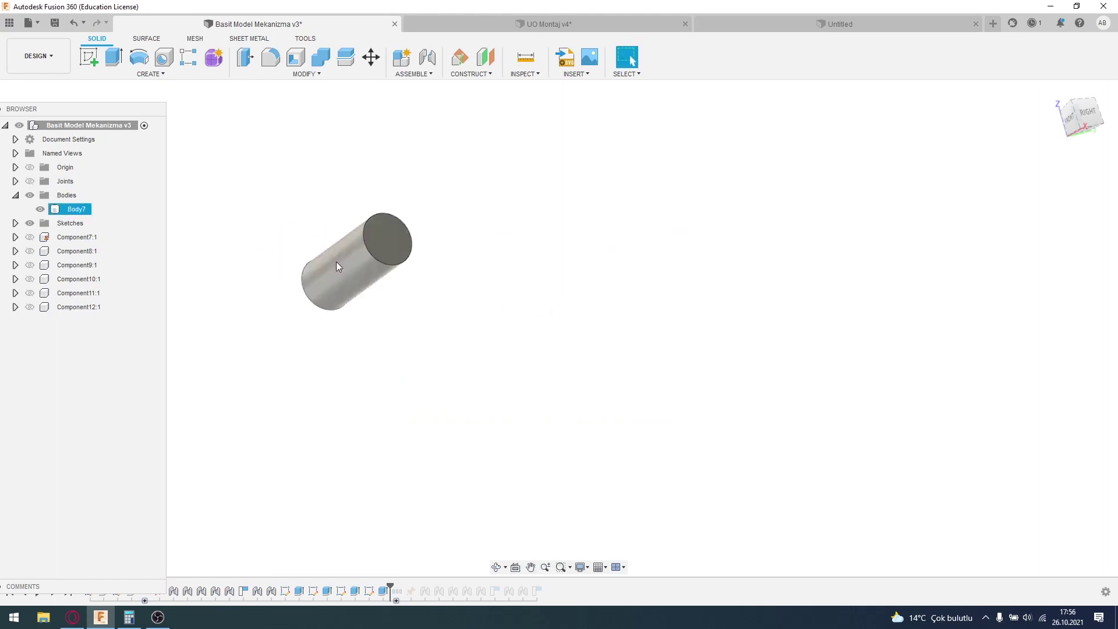
- Start a sketch, annotate a screen capture of the origin planes, then pick the front plane
{"action": "left_click", "coordinate": [93, 58]}
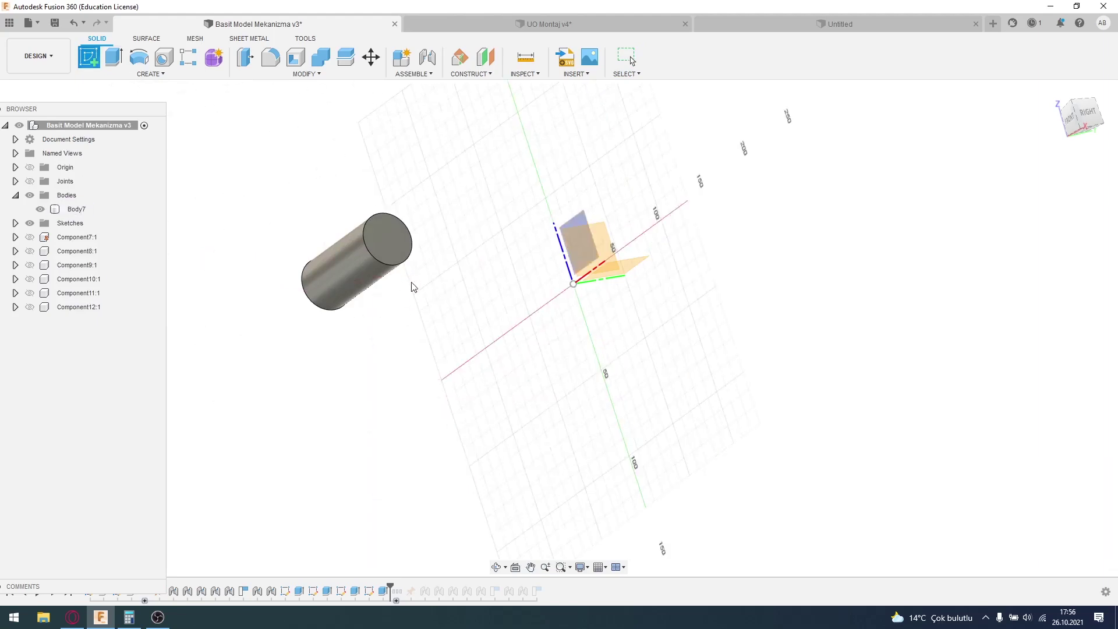
{"action": "mouse_move", "coordinate": [413, 285]}
{"action": "middle_mouse_down", "text": "shift"}
{"action": "mouse_move", "coordinate": [483, 308]}
{"action": "mouse_move", "coordinate": [564, 310]}
{"action": "middle_mouse_up", "text": "shift"}
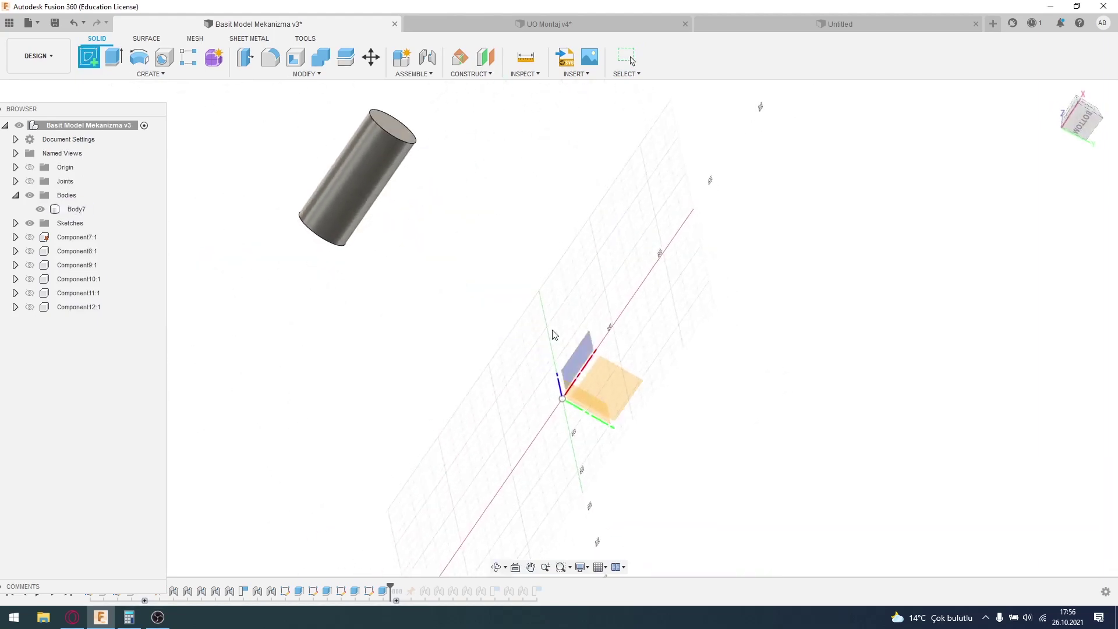
{"action": "key", "text": "Print"}
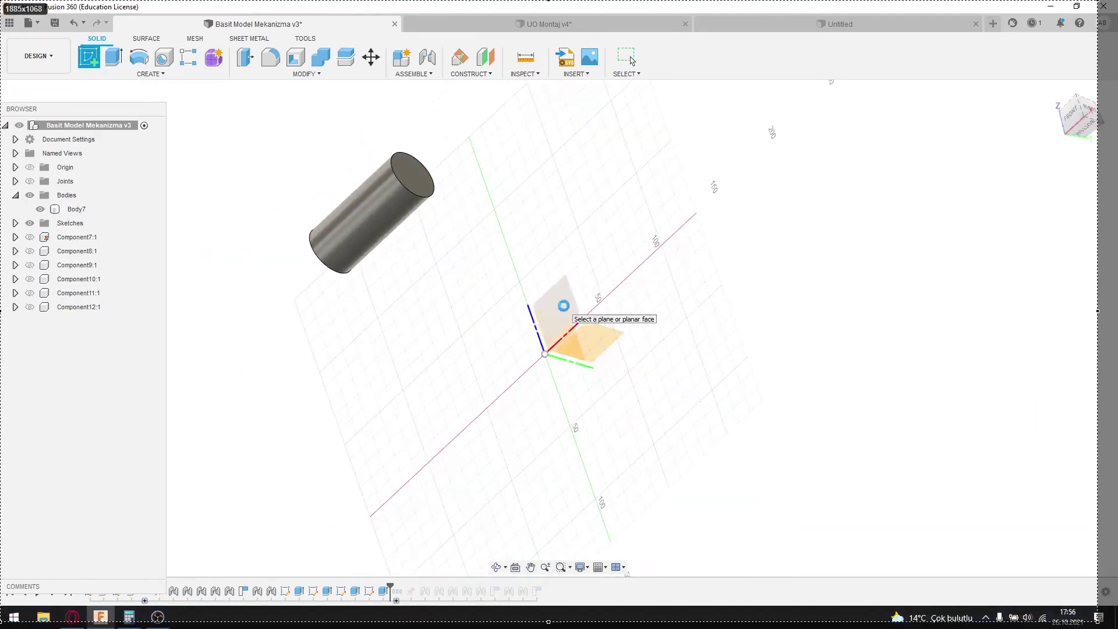
{"action": "left_click_drag", "start_coordinate": [0, 0], "coordinate": [1098, 622]}
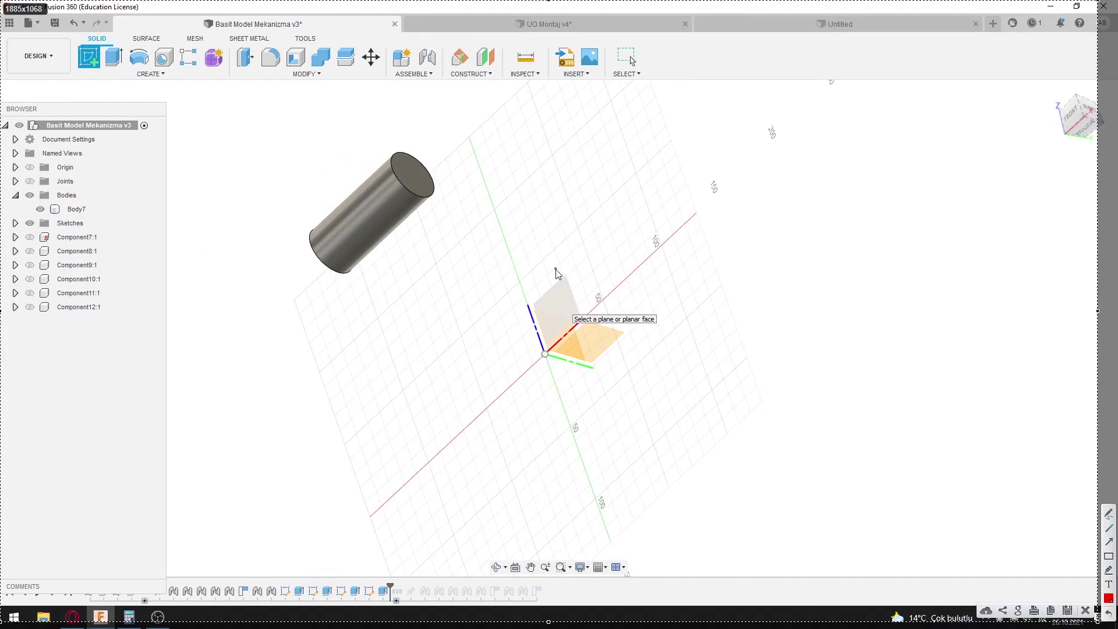
{"action": "left_click_drag", "start_coordinate": [566, 276], "coordinate": [681, 587]}
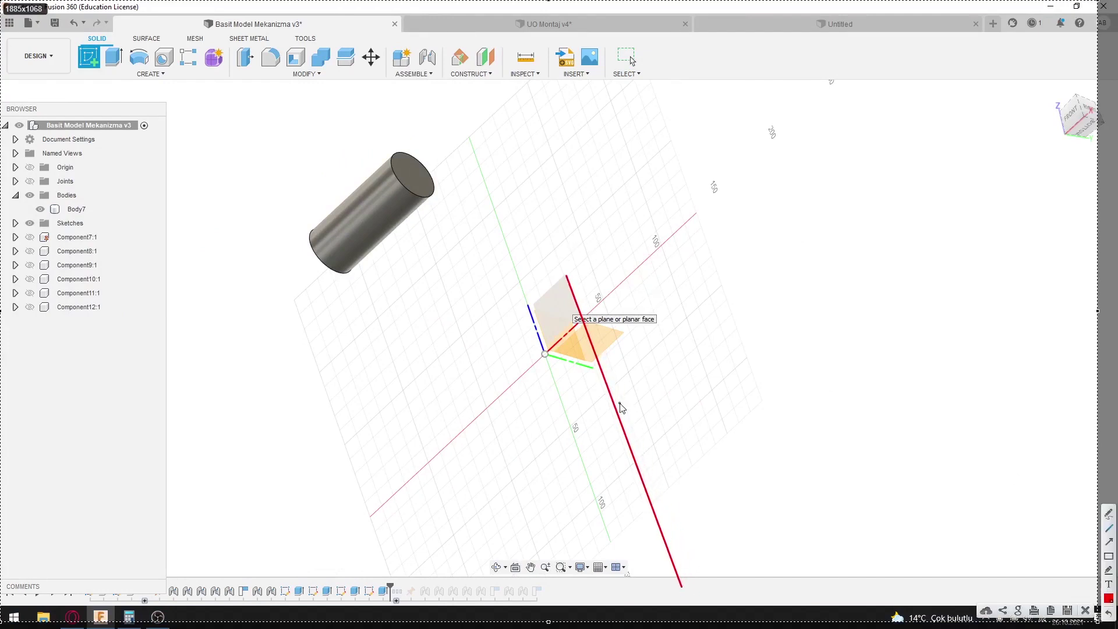
{"action": "left_click_drag", "start_coordinate": [568, 280], "coordinate": [491, 82]}
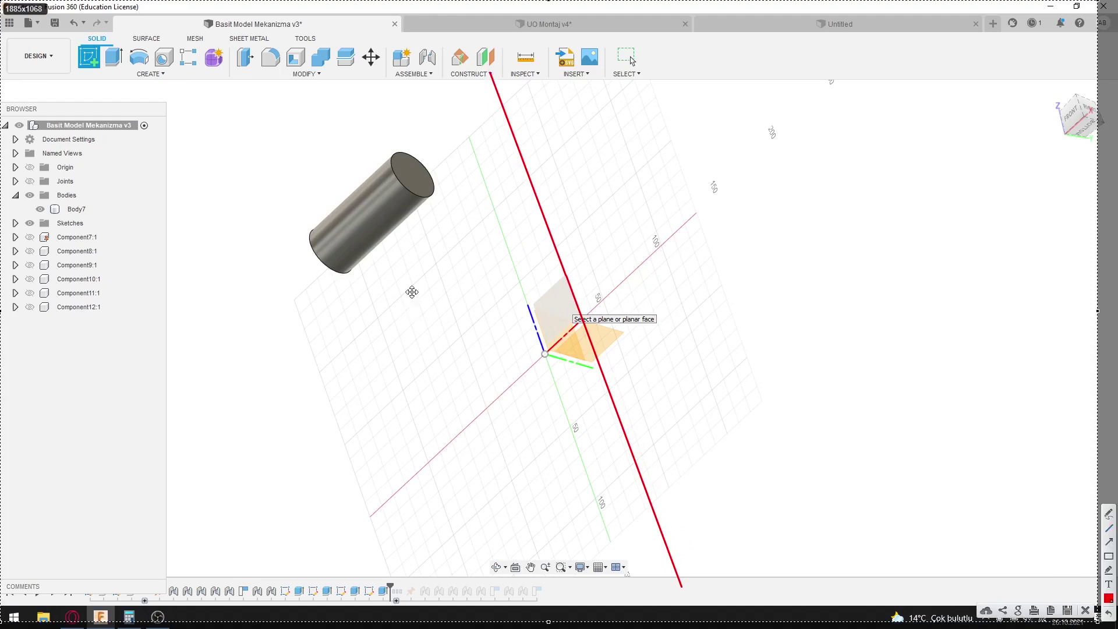
{"action": "key", "text": "ctrl+c"}
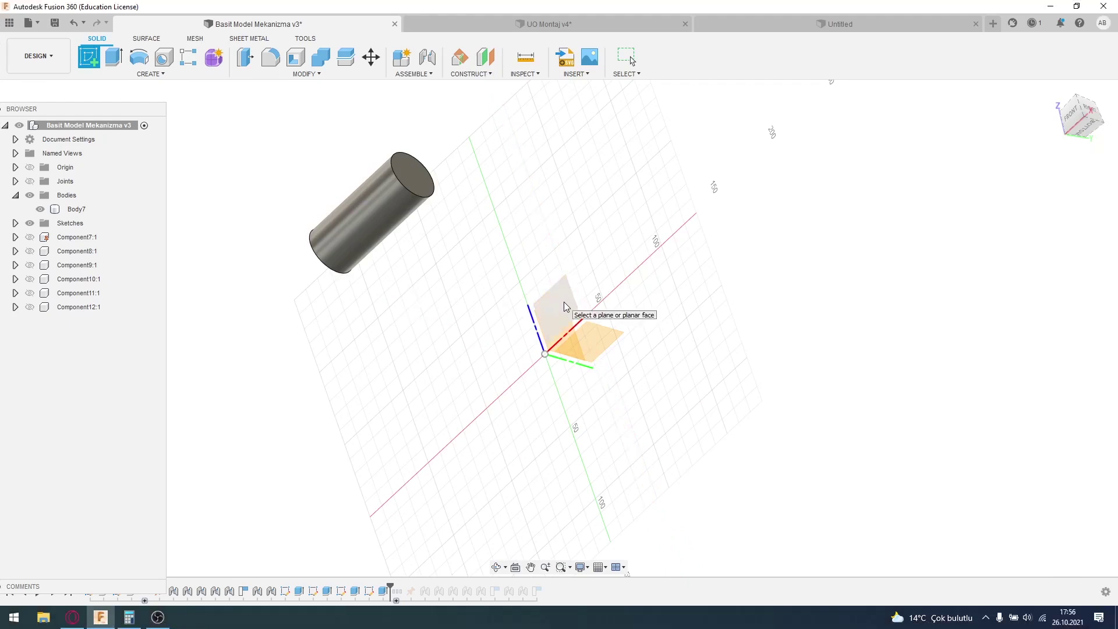
{"action": "left_click", "coordinate": [564, 306]}
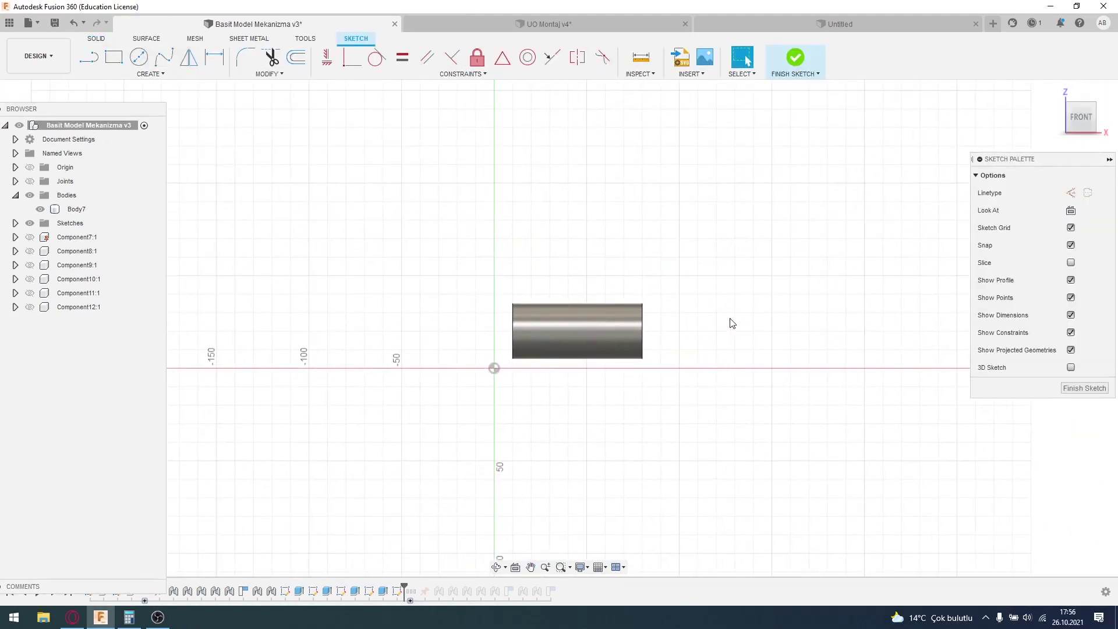
- Return to a straight front view and start a box-type sketch text
{"action": "middle_click_drag", "start_coordinate": [732, 323], "coordinate": [738, 359], "text": "shift"}
{"action": "left_click", "coordinate": [1084, 120]}
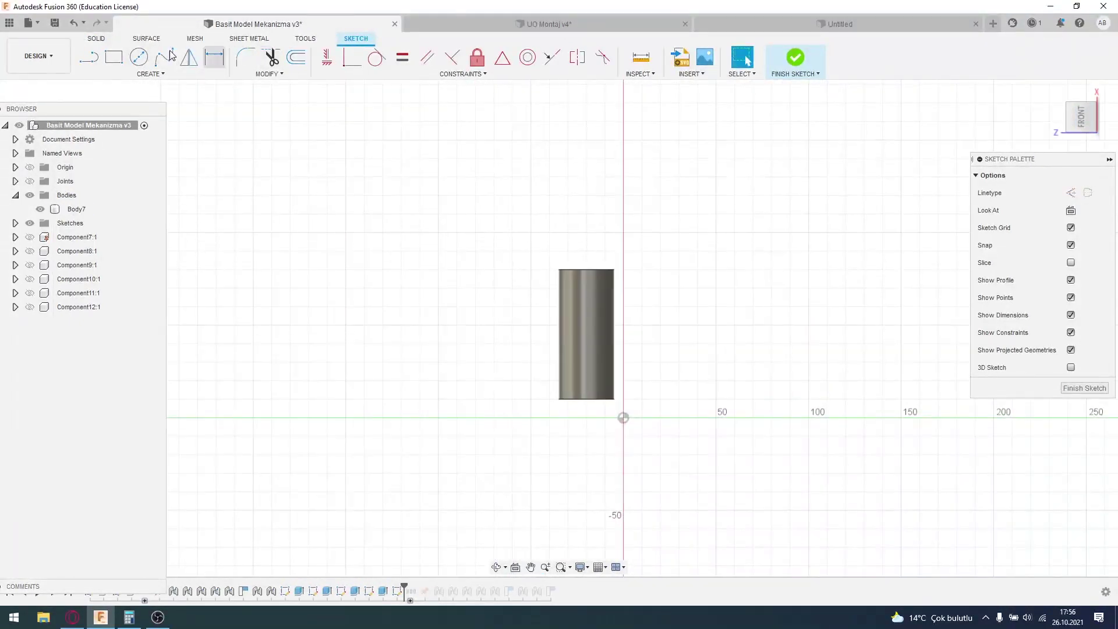
{"action": "left_click", "coordinate": [135, 75]}
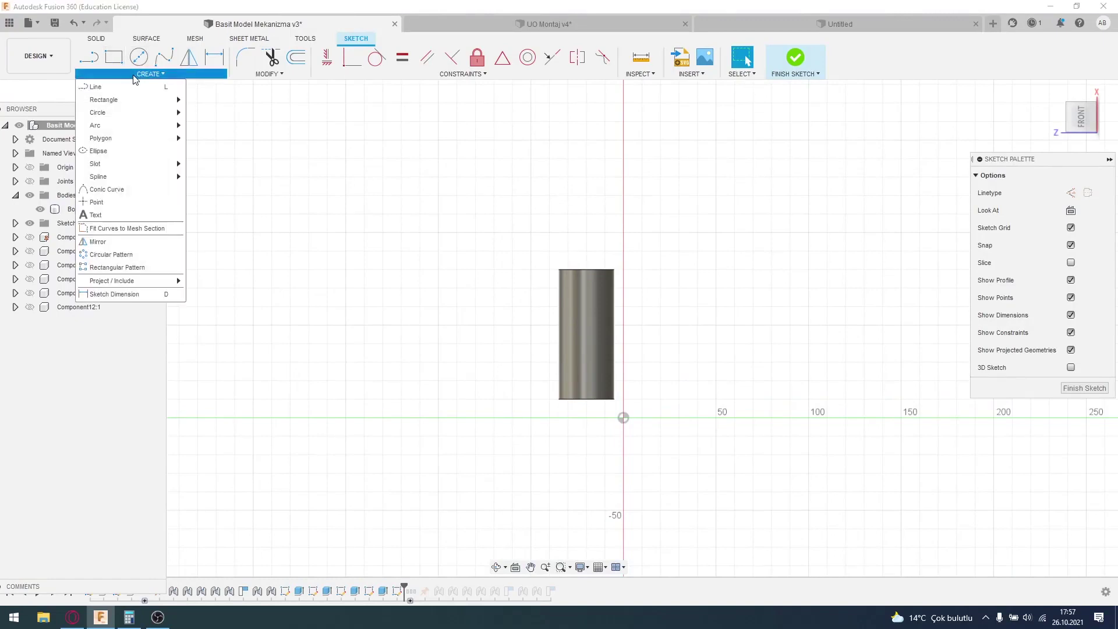
{"action": "left_click", "coordinate": [131, 215]}
{"action": "scroll", "coordinate": [550, 381], "scroll_direction": "up", "scroll_amount": 3}
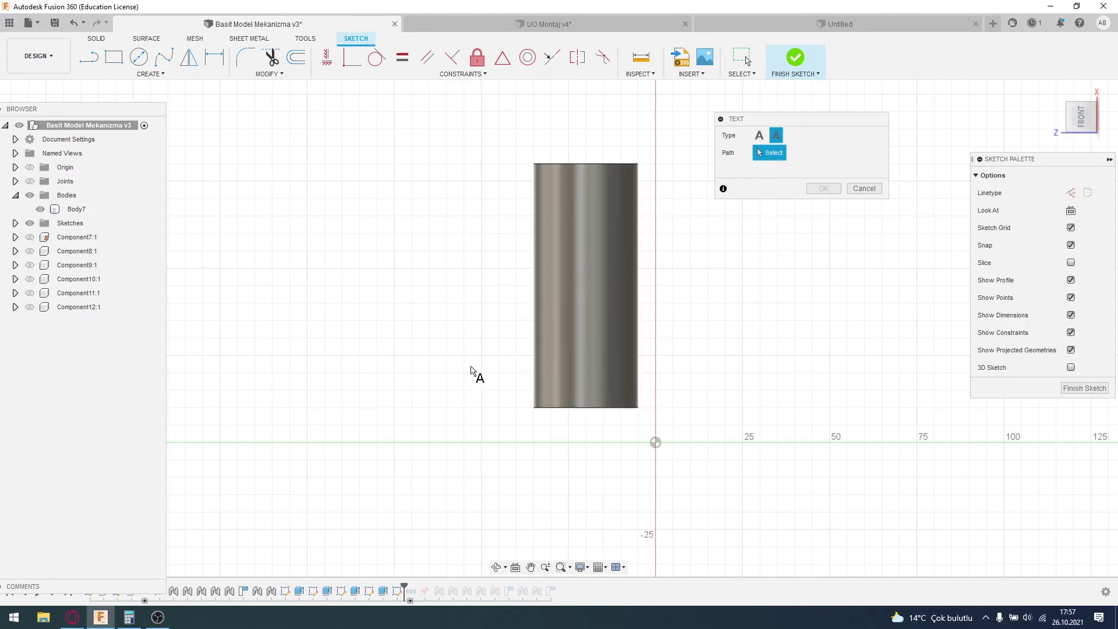
{"action": "middle_click_drag", "start_coordinate": [606, 422], "coordinate": [604, 402], "text": "shift"}
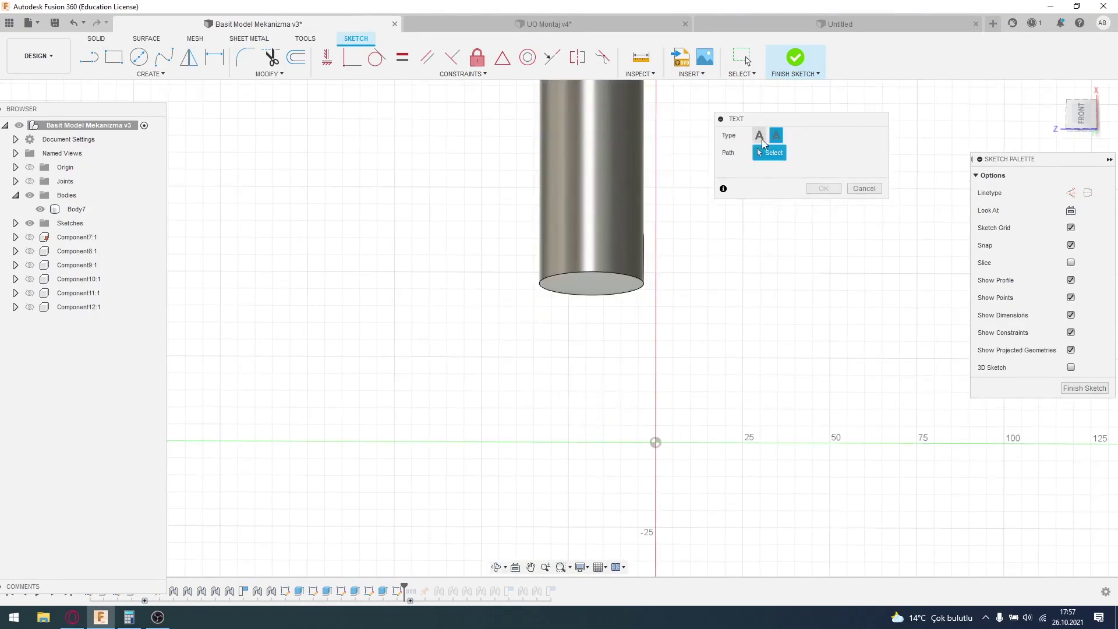
{"action": "left_click", "coordinate": [759, 135]}
{"action": "left_click", "coordinate": [1082, 114]}
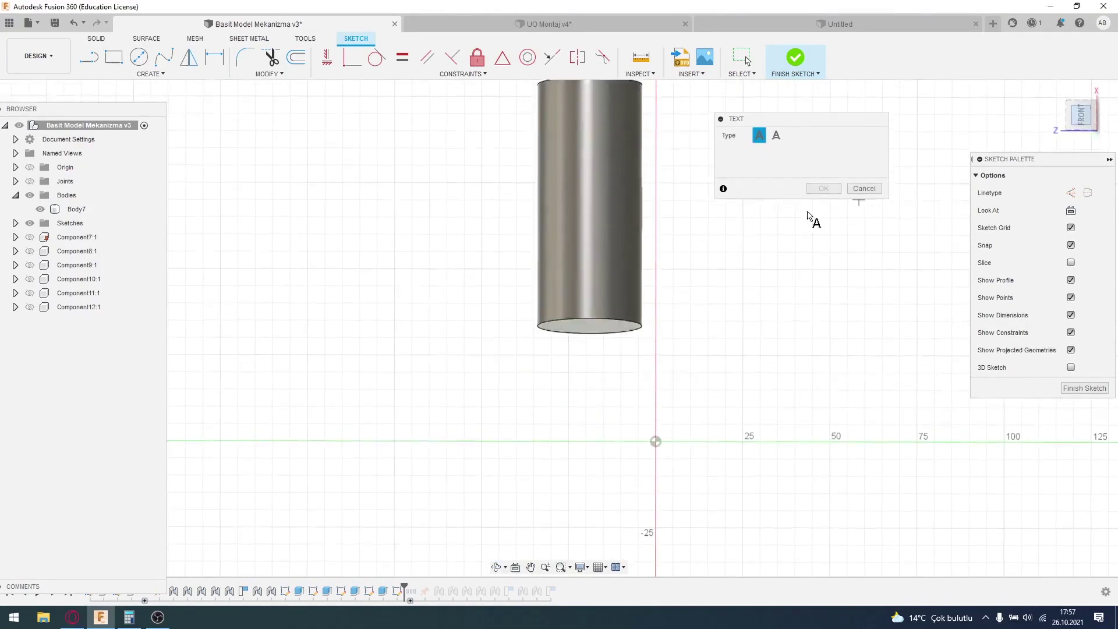
- Place the text box on the cylinder, change the 10.00 mm height to 3 mm, and enter a first name
{"action": "left_click", "coordinate": [622, 376]}
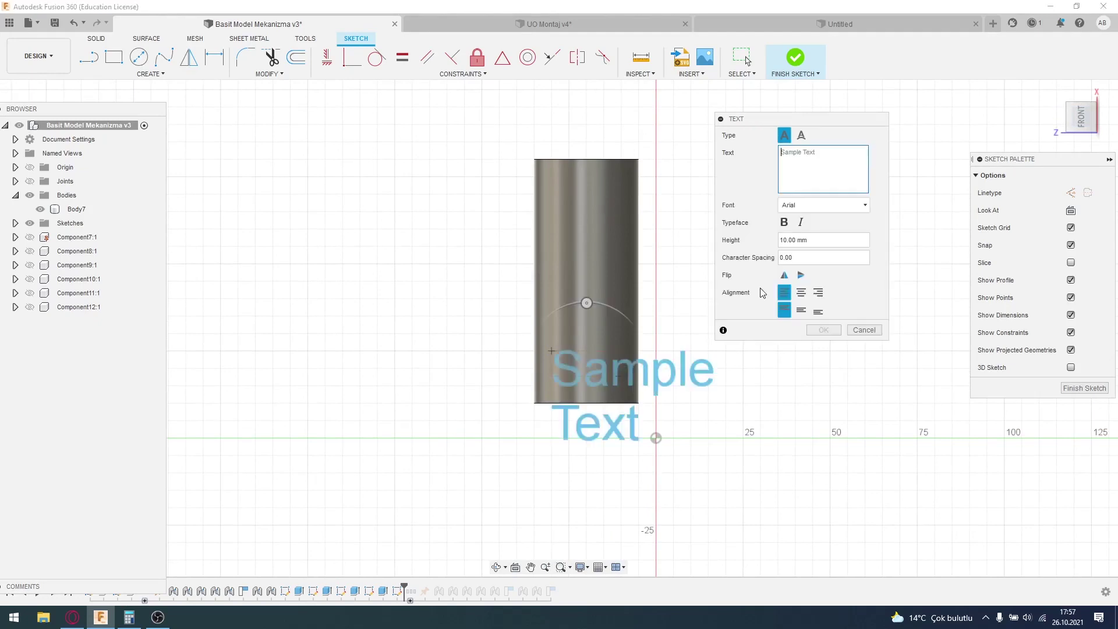
{"action": "left_click", "coordinate": [822, 241]}
{"action": "key", "text": "BackSpace"}
{"action": "type", "text": "3"}
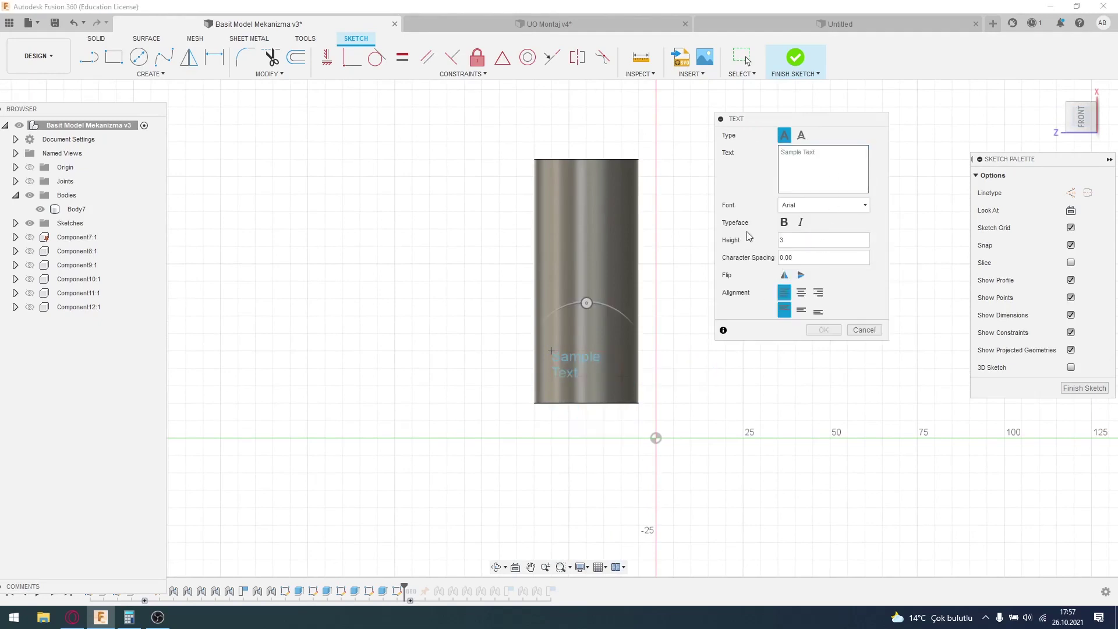
{"action": "left_click", "coordinate": [823, 180]}
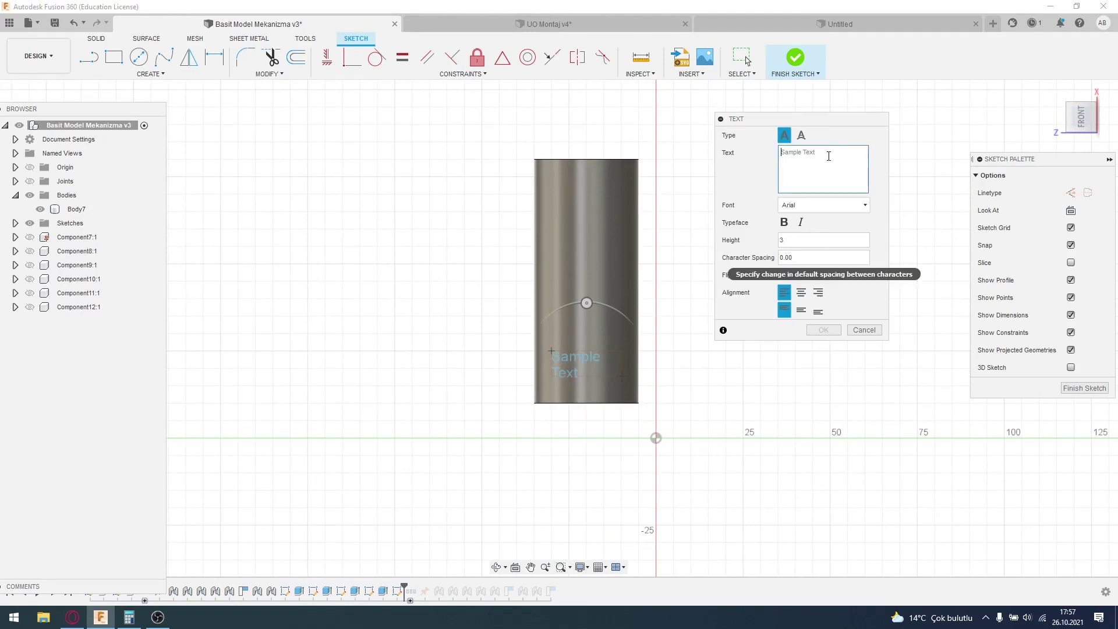
{"action": "type", "text": "ahmet"}
{"action": "left_click", "coordinate": [824, 329]}
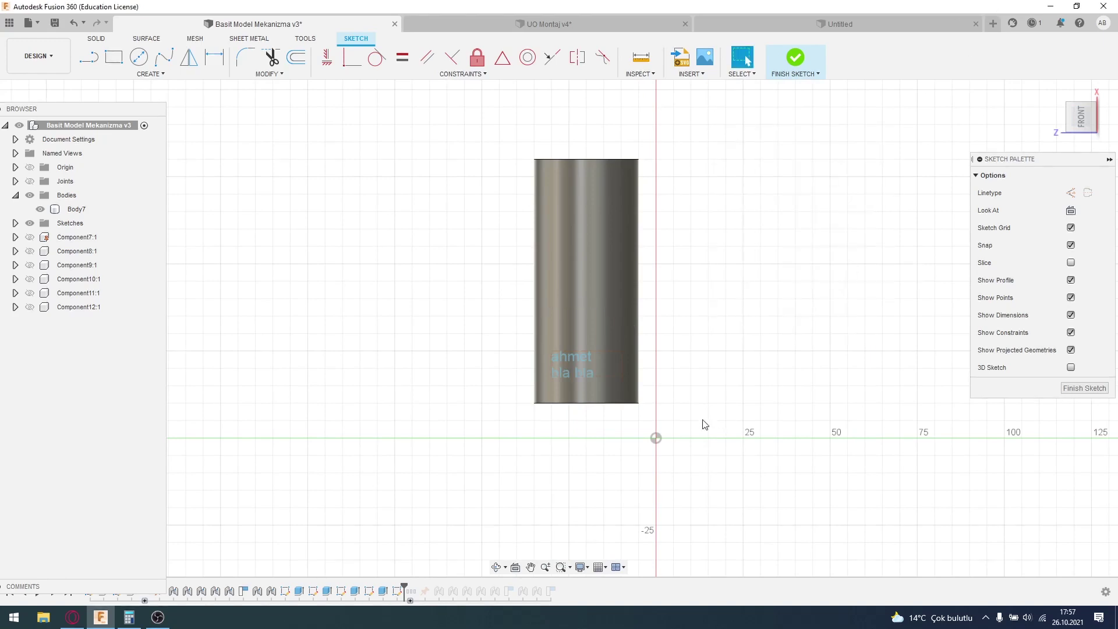
- Tilt and pan the view to frame the sketch text and cylinder
{"action": "middle_click_drag", "start_coordinate": [733, 366], "coordinate": [739, 342], "text": "shift"}
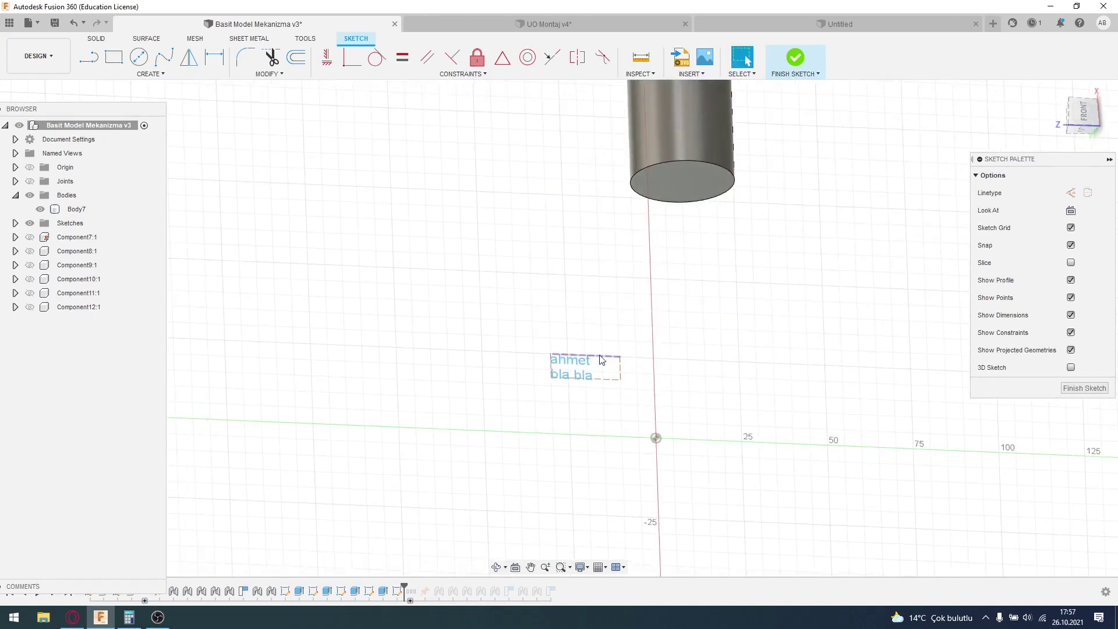
{"action": "mouse_move", "coordinate": [581, 368]}
{"action": "middle_mouse_down"}
{"action": "mouse_move", "coordinate": [685, 473]}
{"action": "mouse_move", "coordinate": [860, 383]}
{"action": "mouse_move", "coordinate": [700, 420]}
{"action": "mouse_move", "coordinate": [641, 351]}
{"action": "mouse_move", "coordinate": [611, 361]}
{"action": "mouse_move", "coordinate": [740, 398]}
{"action": "middle_mouse_up"}
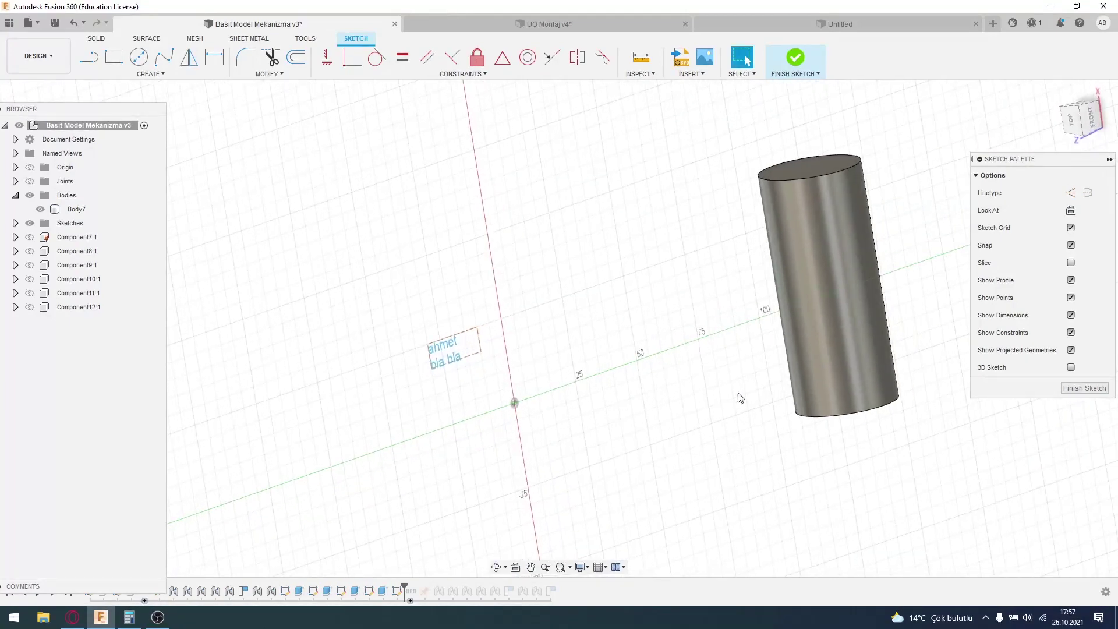
{"action": "left_click", "coordinate": [844, 389]}
{"action": "left_click", "coordinate": [857, 486]}
- In the Solid Create list, annotate an arrow pointing at Emboss and reopen the list
{"action": "left_click", "coordinate": [97, 40]}
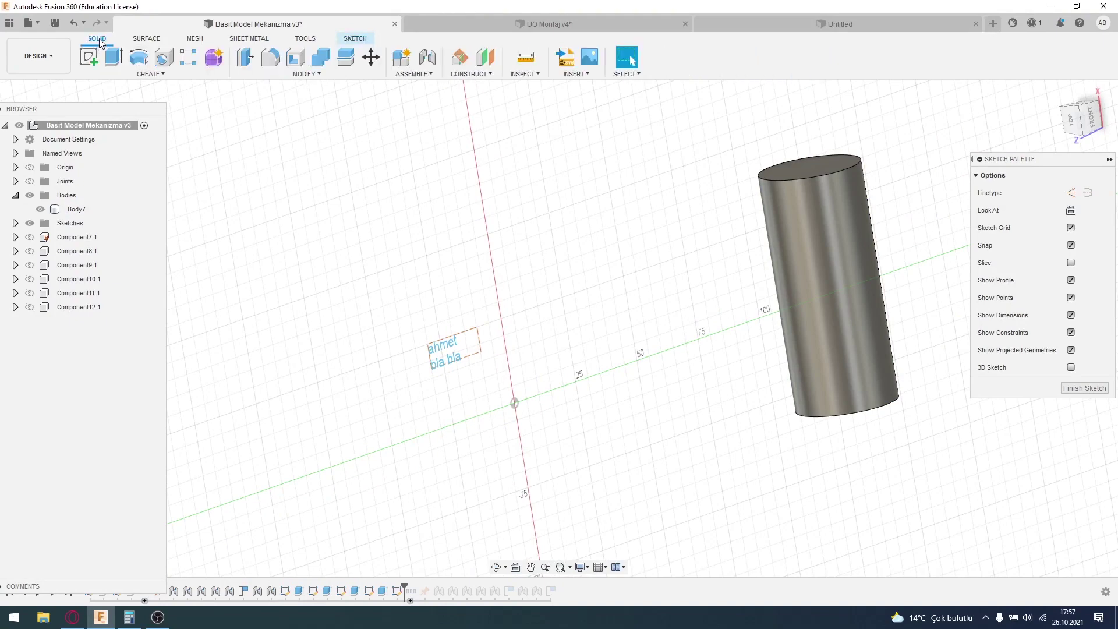
{"action": "left_click", "coordinate": [163, 76]}
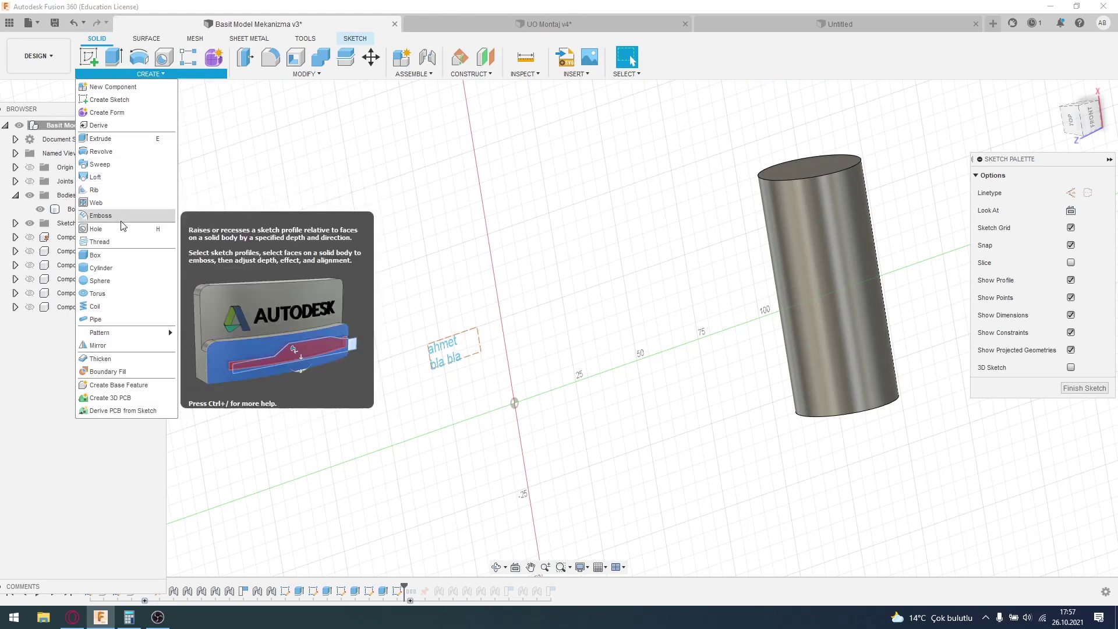
{"action": "key", "text": "Print"}
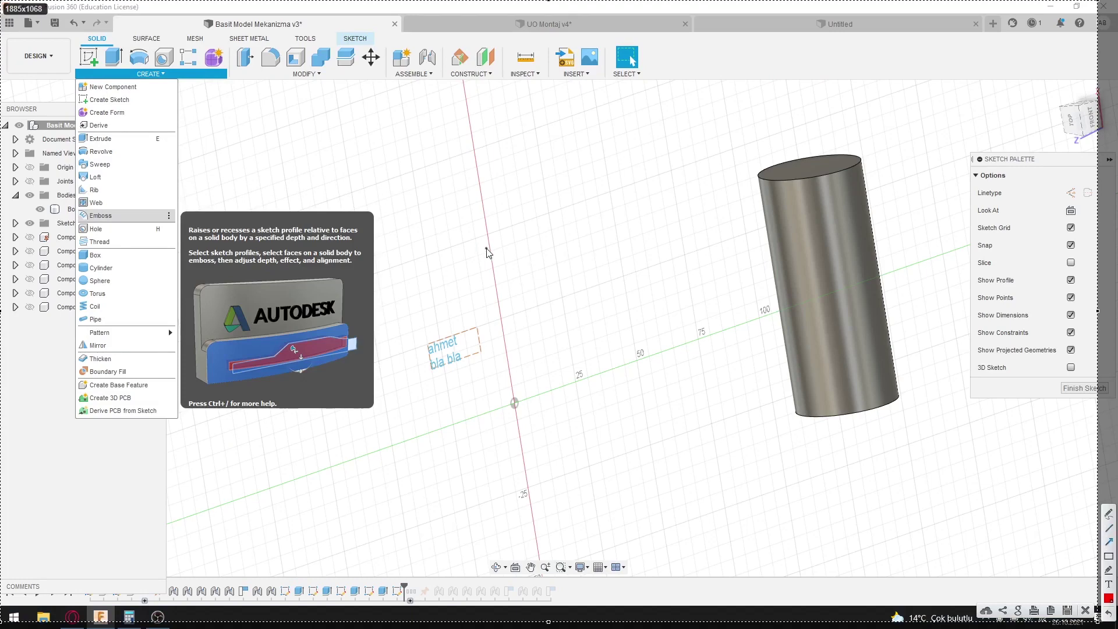
{"action": "left_click_drag", "start_coordinate": [777, 110], "coordinate": [121, 216]}
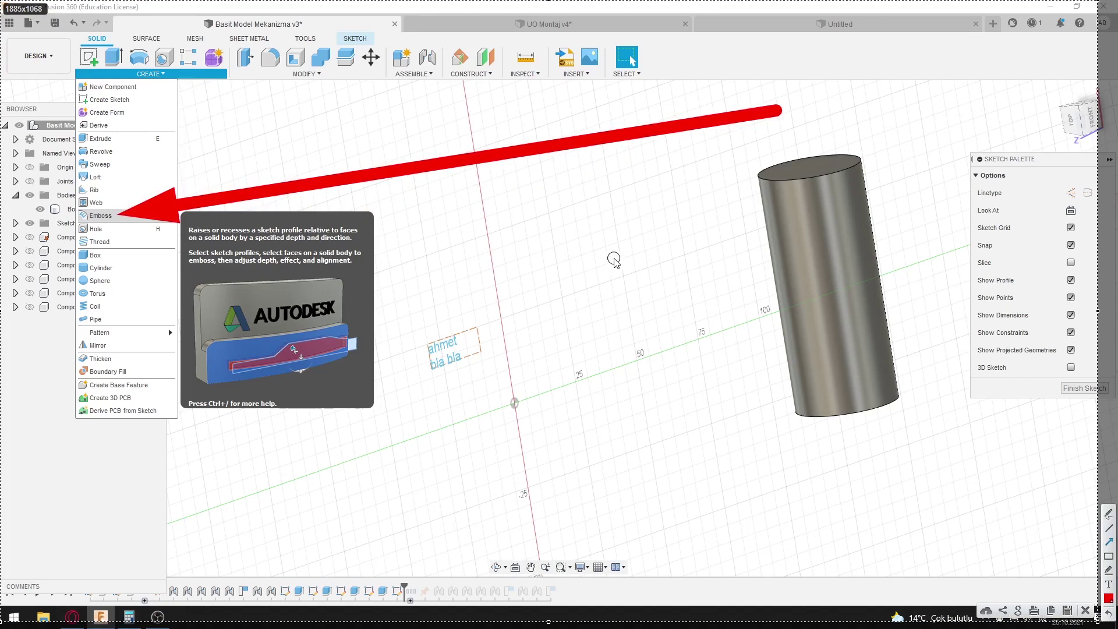
{"action": "key", "text": "Escape"}
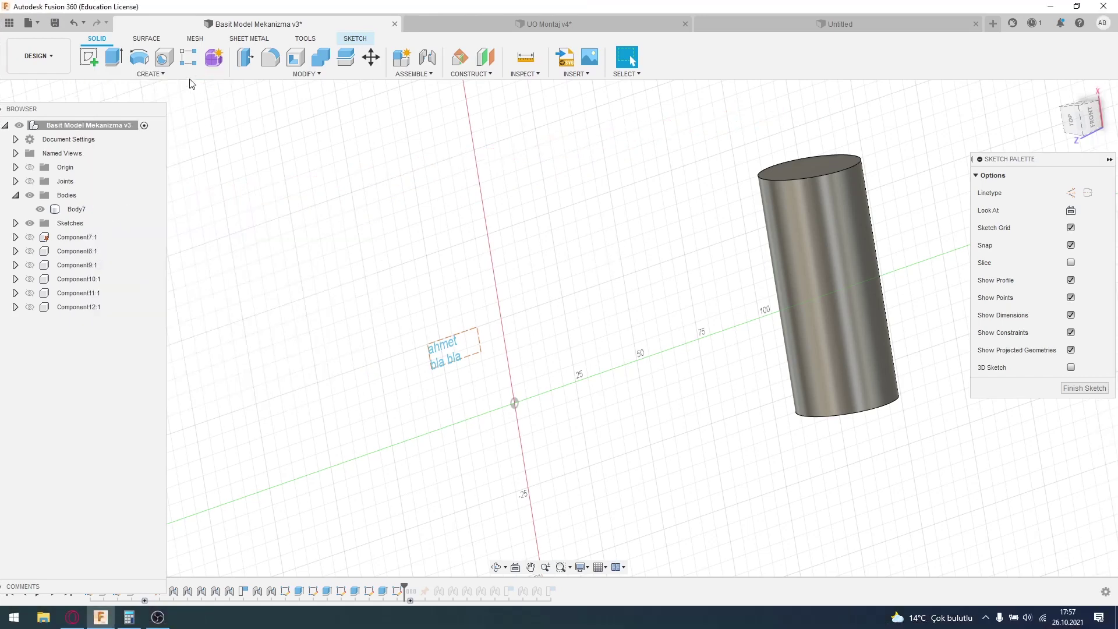
{"action": "left_click", "coordinate": [190, 74]}
- Emboss the two-line sketch text, choosing the cylinder's curved side as the face
{"action": "left_click", "coordinate": [101, 215]}
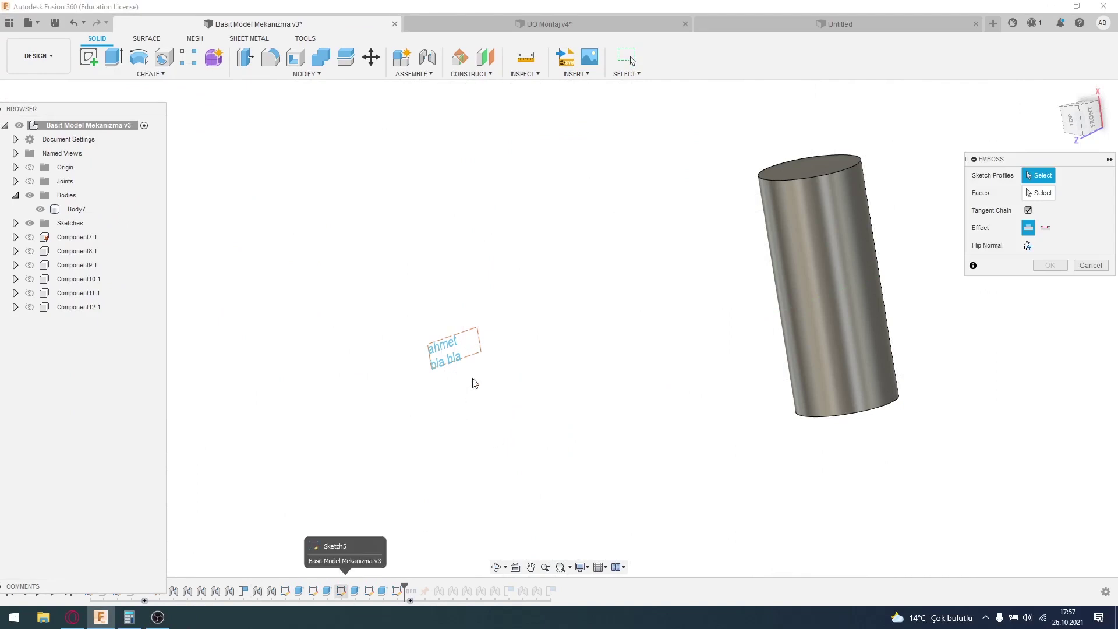
{"action": "scroll", "coordinate": [473, 382], "scroll_direction": "up", "scroll_amount": 3}
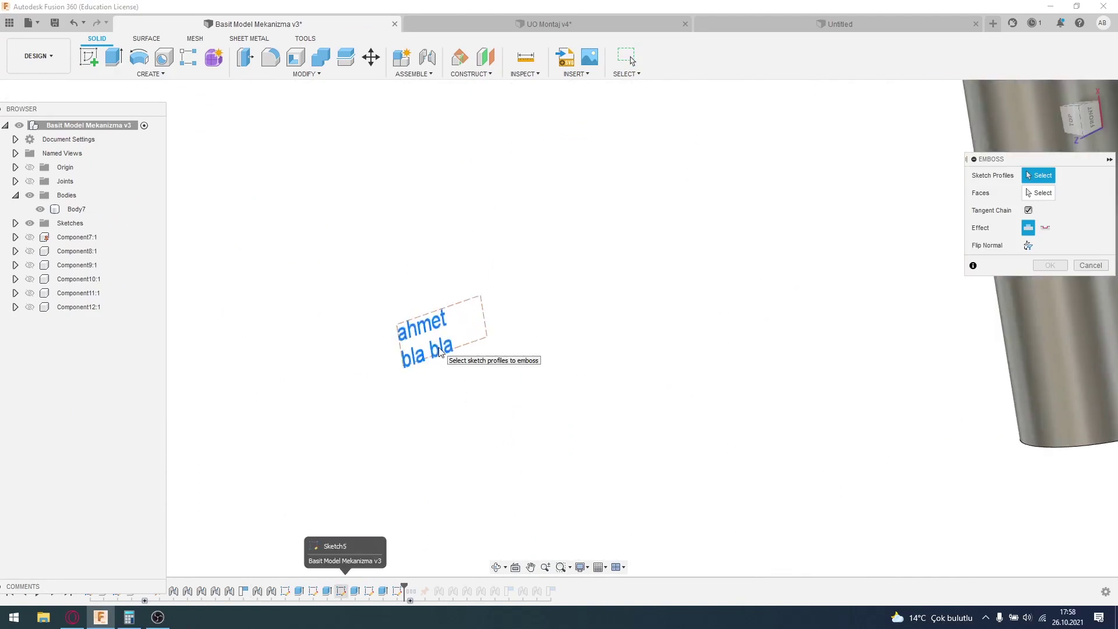
{"action": "left_click", "coordinate": [440, 351]}
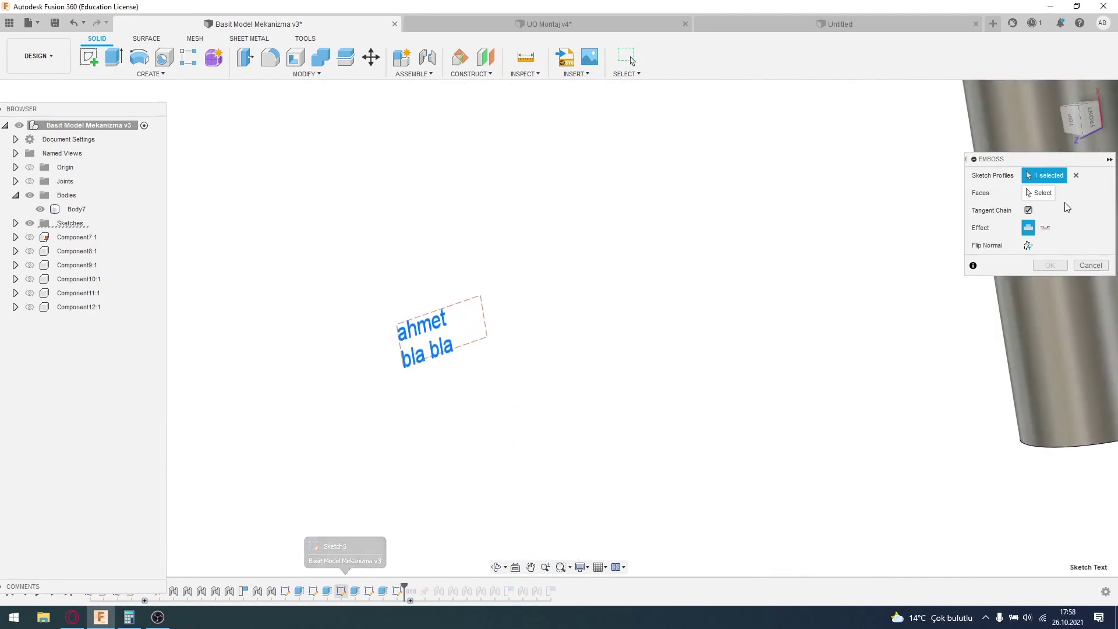
{"action": "left_click", "coordinate": [1041, 193]}
{"action": "middle_click_drag", "start_coordinate": [1066, 350], "coordinate": [662, 334]}
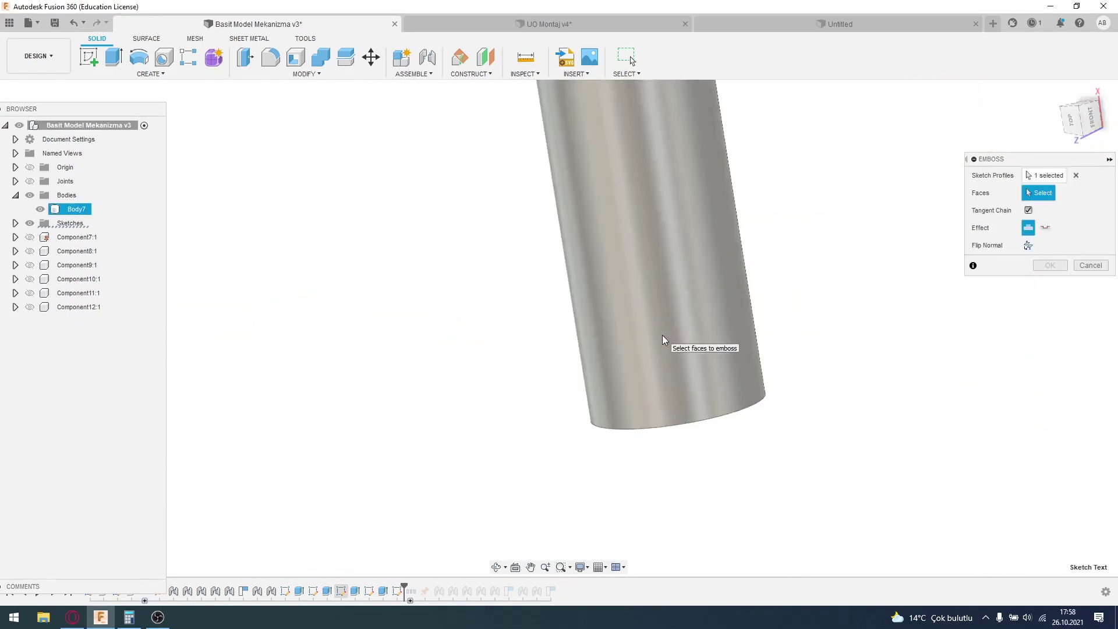
{"action": "left_click", "coordinate": [662, 334]}
- Set the emboss depth to 0.50 mm and confirm the emboss
{"action": "mouse_move", "coordinate": [352, 429]}
{"action": "middle_mouse_down", "text": "shift"}
{"action": "mouse_move", "coordinate": [606, 406]}
{"action": "mouse_move", "coordinate": [639, 314]}
{"action": "mouse_move", "coordinate": [519, 265]}
{"action": "mouse_move", "coordinate": [502, 360]}
{"action": "middle_mouse_up", "text": "shift"}
{"action": "scroll", "coordinate": [623, 344], "scroll_direction": "up", "scroll_amount": 5}
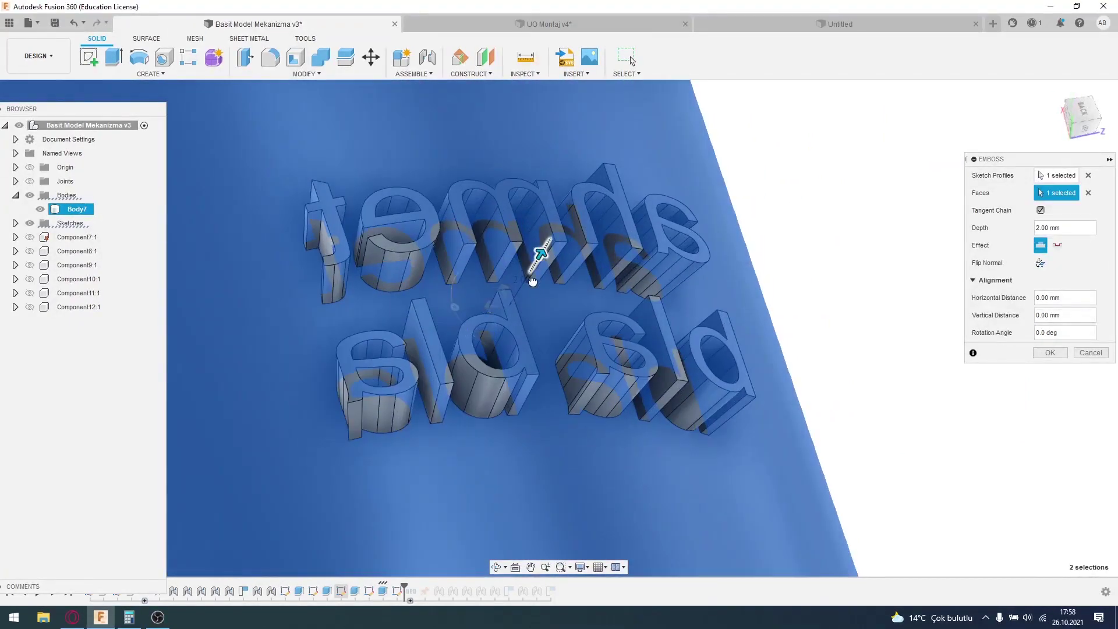
{"action": "left_click_drag", "start_coordinate": [532, 281], "coordinate": [516, 282]}
{"action": "mouse_move", "coordinate": [711, 447]}
{"action": "middle_mouse_down", "text": "shift"}
{"action": "mouse_move", "coordinate": [721, 412]}
{"action": "mouse_move", "coordinate": [706, 395]}
{"action": "mouse_move", "coordinate": [683, 458]}
{"action": "mouse_move", "coordinate": [694, 398]}
{"action": "mouse_move", "coordinate": [673, 427]}
{"action": "mouse_move", "coordinate": [686, 430]}
{"action": "mouse_move", "coordinate": [669, 376]}
{"action": "middle_mouse_up", "text": "shift"}
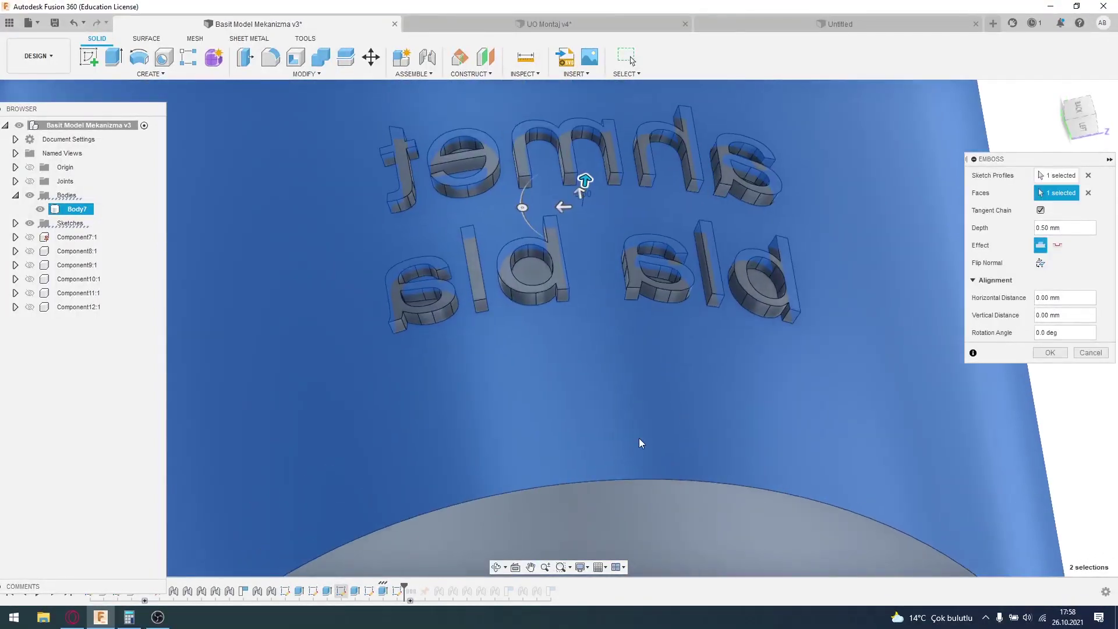
{"action": "mouse_move", "coordinate": [640, 441]}
{"action": "middle_mouse_down", "text": "shift"}
{"action": "mouse_move", "coordinate": [681, 407]}
{"action": "mouse_move", "coordinate": [662, 452]}
{"action": "middle_mouse_up", "text": "shift"}
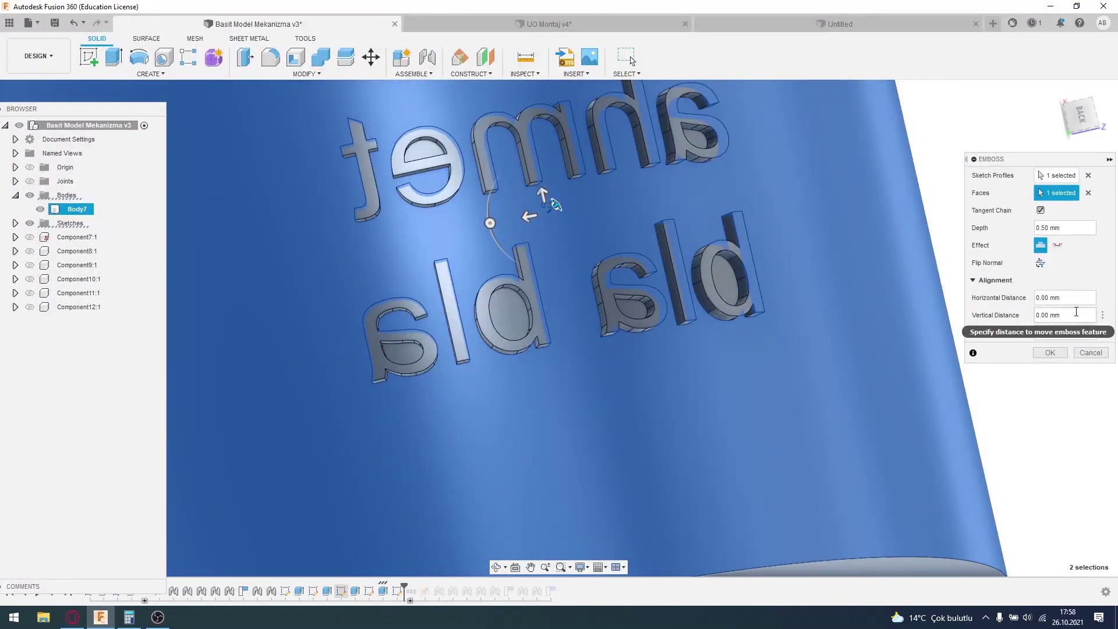
{"action": "left_click", "coordinate": [1050, 353]}
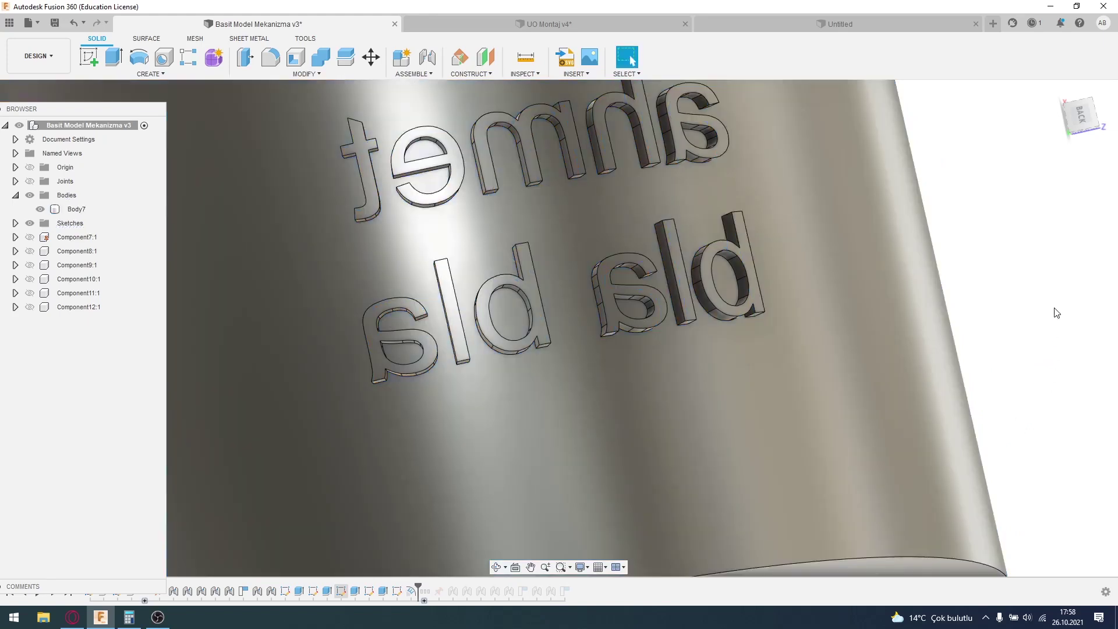
- Orbit and zoom so the embossed text on the cylinder faces the viewer
{"action": "mouse_move", "coordinate": [1055, 312]}
{"action": "middle_mouse_down", "text": "shift"}
{"action": "mouse_move", "coordinate": [924, 387]}
{"action": "mouse_move", "coordinate": [958, 365]}
{"action": "mouse_move", "coordinate": [783, 439]}
{"action": "mouse_move", "coordinate": [528, 449]}
{"action": "mouse_move", "coordinate": [465, 428]}
{"action": "mouse_move", "coordinate": [551, 444]}
{"action": "mouse_move", "coordinate": [864, 383]}
{"action": "mouse_move", "coordinate": [861, 414]}
{"action": "mouse_move", "coordinate": [729, 373]}
{"action": "mouse_move", "coordinate": [686, 322]}
{"action": "mouse_move", "coordinate": [793, 305]}
{"action": "mouse_move", "coordinate": [906, 460]}
{"action": "mouse_move", "coordinate": [624, 371]}
{"action": "mouse_move", "coordinate": [724, 442]}
{"action": "mouse_move", "coordinate": [674, 387]}
{"action": "mouse_move", "coordinate": [627, 405]}
{"action": "mouse_move", "coordinate": [717, 431]}
{"action": "mouse_move", "coordinate": [760, 394]}
{"action": "middle_mouse_up", "text": "shift"}
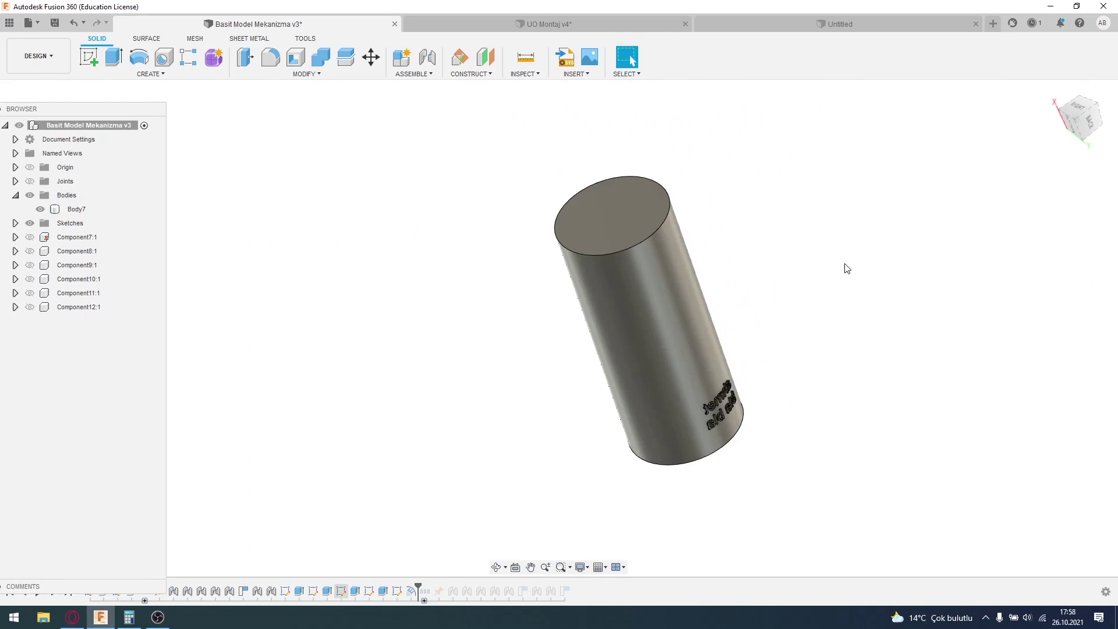
{"action": "left_click", "coordinate": [685, 330]}
{"action": "left_click", "coordinate": [960, 260]}
{"action": "scroll", "coordinate": [826, 357], "scroll_direction": "up", "scroll_amount": 1}
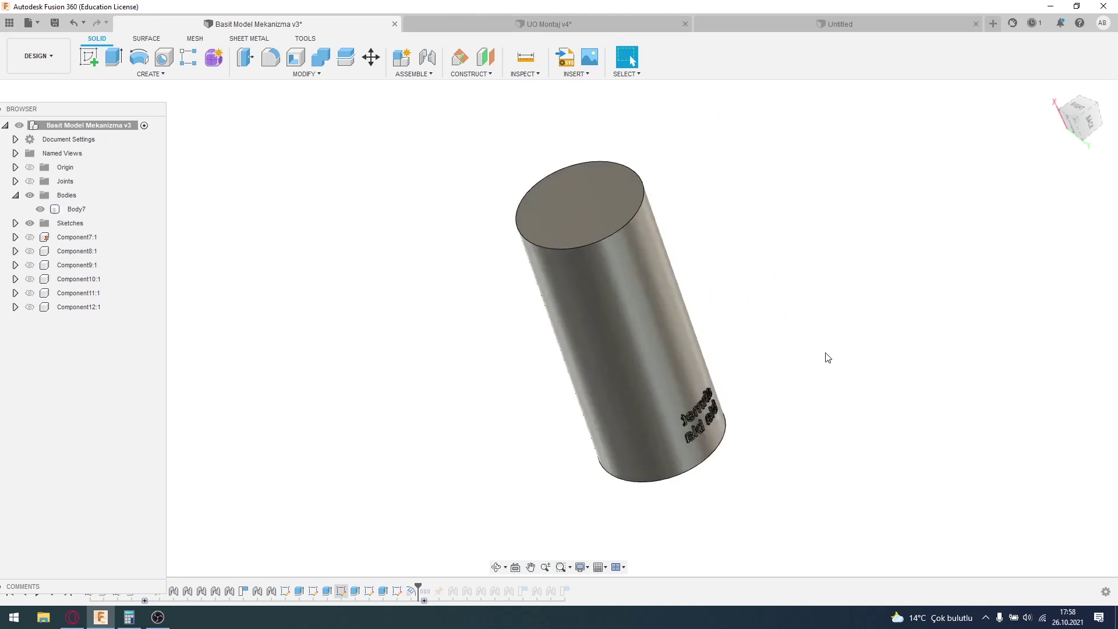
{"action": "scroll", "coordinate": [826, 357], "scroll_direction": "up", "scroll_amount": 3}
{"action": "mouse_move", "coordinate": [771, 445]}
{"action": "middle_mouse_down", "text": "shift"}
{"action": "mouse_move", "coordinate": [725, 414]}
{"action": "mouse_move", "coordinate": [738, 392]}
{"action": "middle_mouse_up", "text": "shift"}
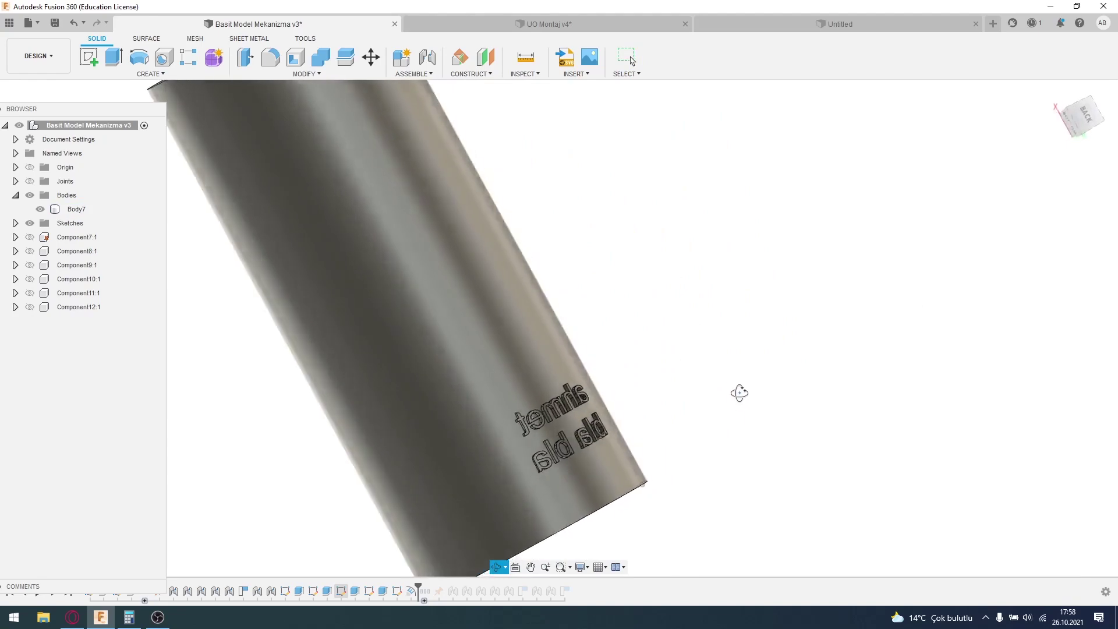
- Zoom onto the embossed text and select the letters of the second 'bla'
{"action": "left_click", "coordinate": [578, 426]}
{"action": "scroll", "coordinate": [555, 403], "scroll_direction": "up", "scroll_amount": 3}
{"action": "scroll", "coordinate": [554, 403], "scroll_direction": "up", "scroll_amount": 3}
{"action": "mouse_move", "coordinate": [555, 403]}
{"action": "middle_mouse_down"}
{"action": "mouse_move", "coordinate": [688, 282]}
{"action": "mouse_move", "coordinate": [610, 345]}
{"action": "middle_mouse_up"}
{"action": "scroll", "coordinate": [610, 344], "scroll_direction": "up", "scroll_amount": 3}
{"action": "scroll", "coordinate": [576, 326], "scroll_direction": "up", "scroll_amount": 3}
{"action": "scroll", "coordinate": [576, 326], "scroll_direction": "down", "scroll_amount": 3}
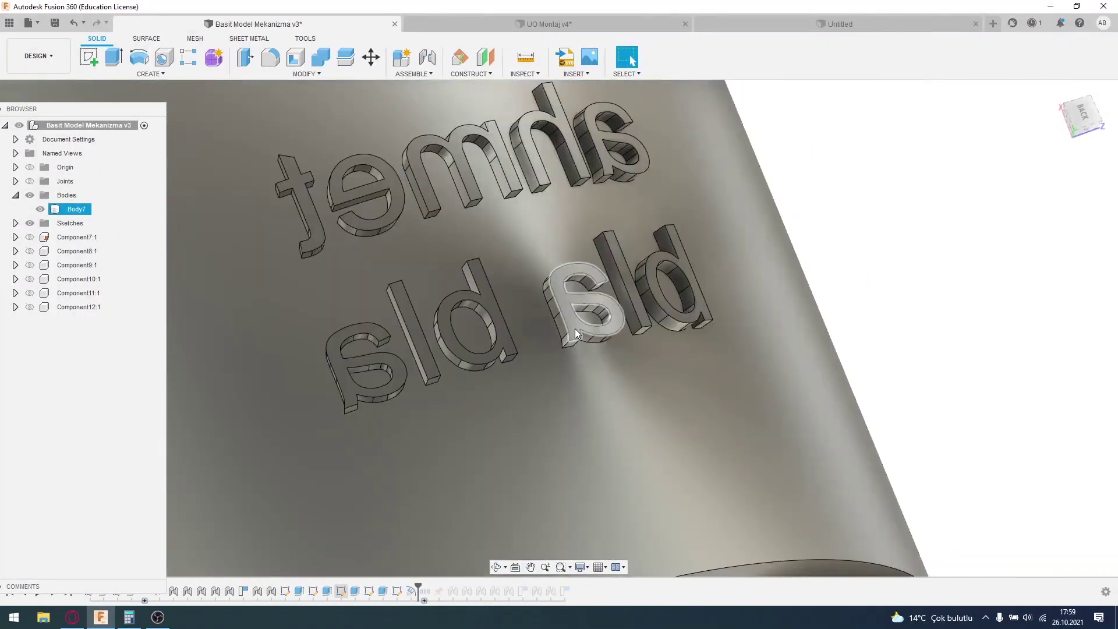
{"action": "left_click", "coordinate": [575, 328]}
{"action": "left_click", "coordinate": [641, 313], "text": "ctrl"}
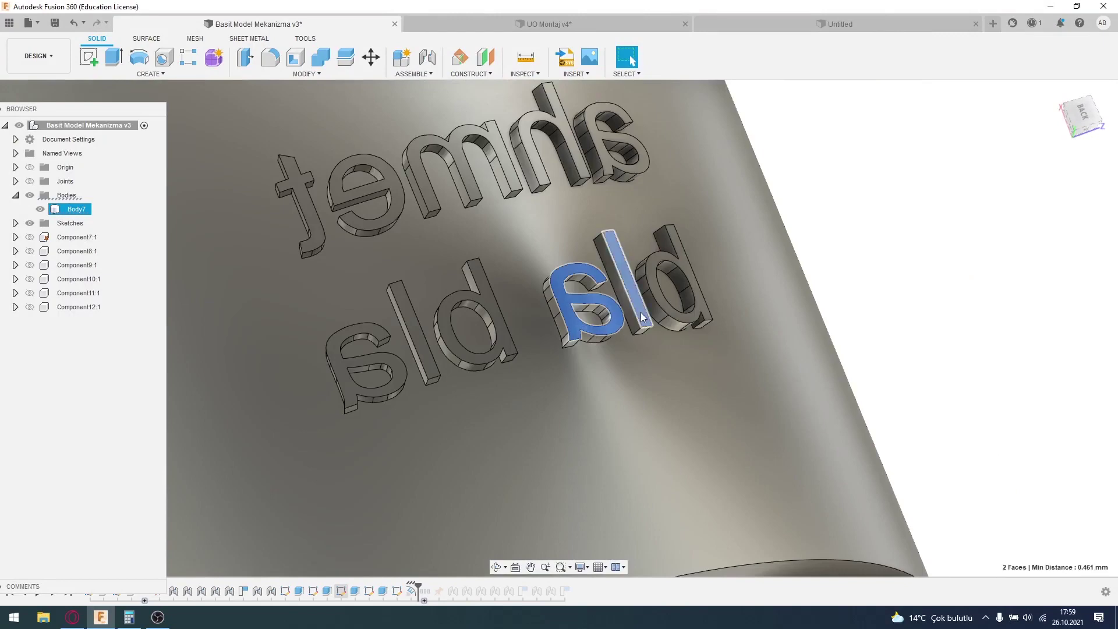
{"action": "left_click", "coordinate": [702, 306], "text": "ctrl"}
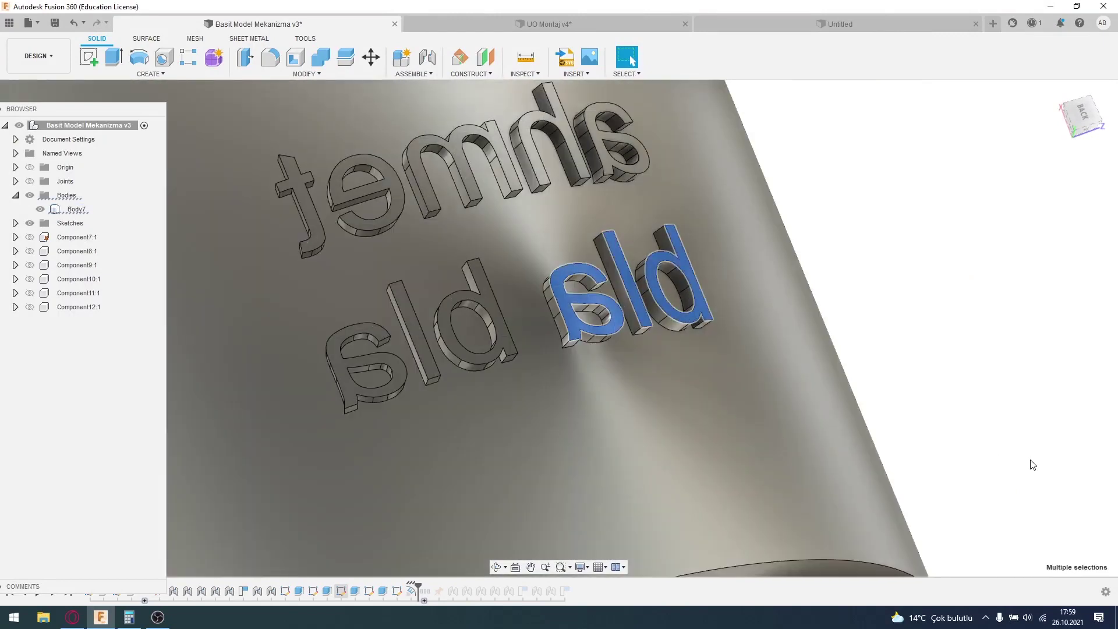
- Open the Appearance panel and library for the selected letters via the right-click menu
{"action": "scroll", "coordinate": [725, 386], "scroll_direction": "down", "scroll_amount": 1}
{"action": "scroll", "coordinate": [703, 309], "scroll_direction": "up", "scroll_amount": 2}
{"action": "scroll", "coordinate": [703, 309], "scroll_direction": "up", "scroll_amount": 2}
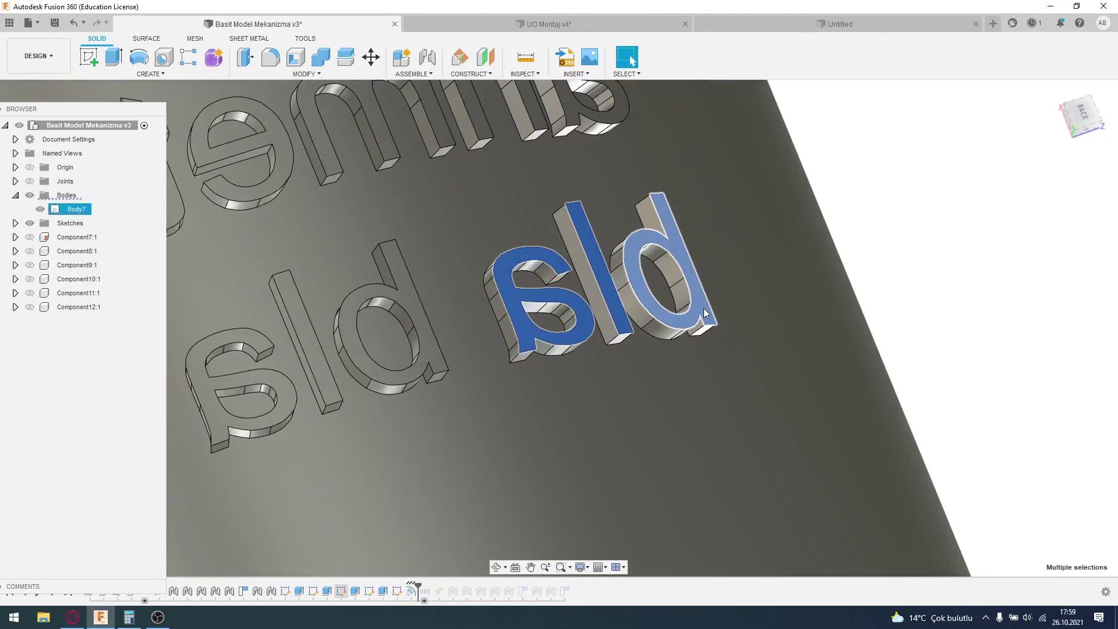
{"action": "right_click", "coordinate": [703, 309]}
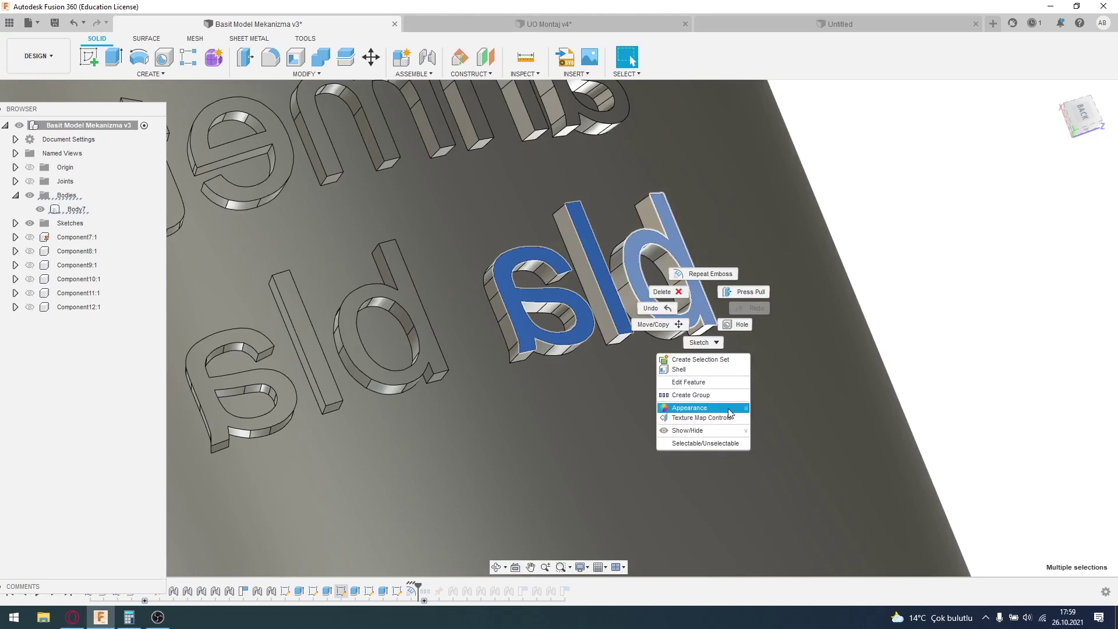
{"action": "key", "text": "Print"}
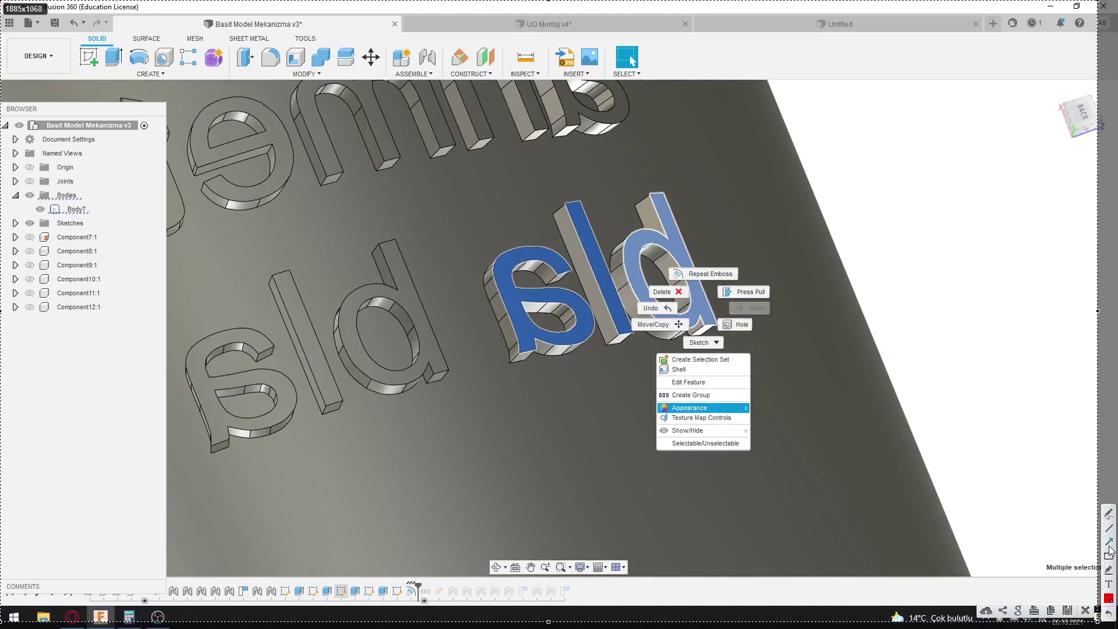
{"action": "left_click_drag", "start_coordinate": [1001, 466], "coordinate": [753, 409]}
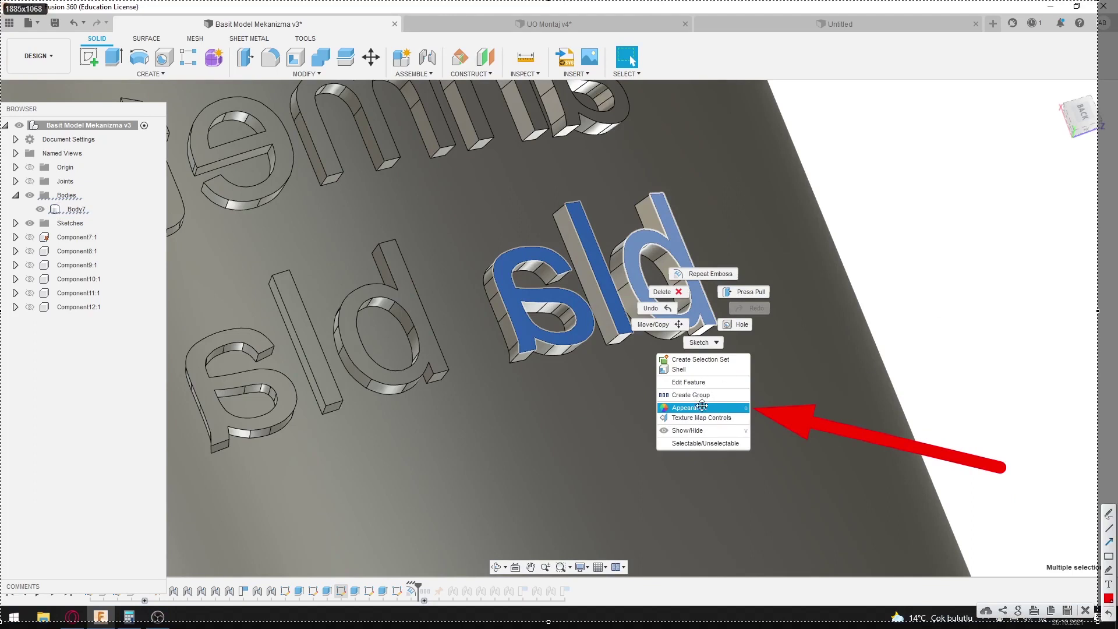
{"action": "key", "text": "ctrl+c"}
{"action": "right_click", "coordinate": [703, 315]}
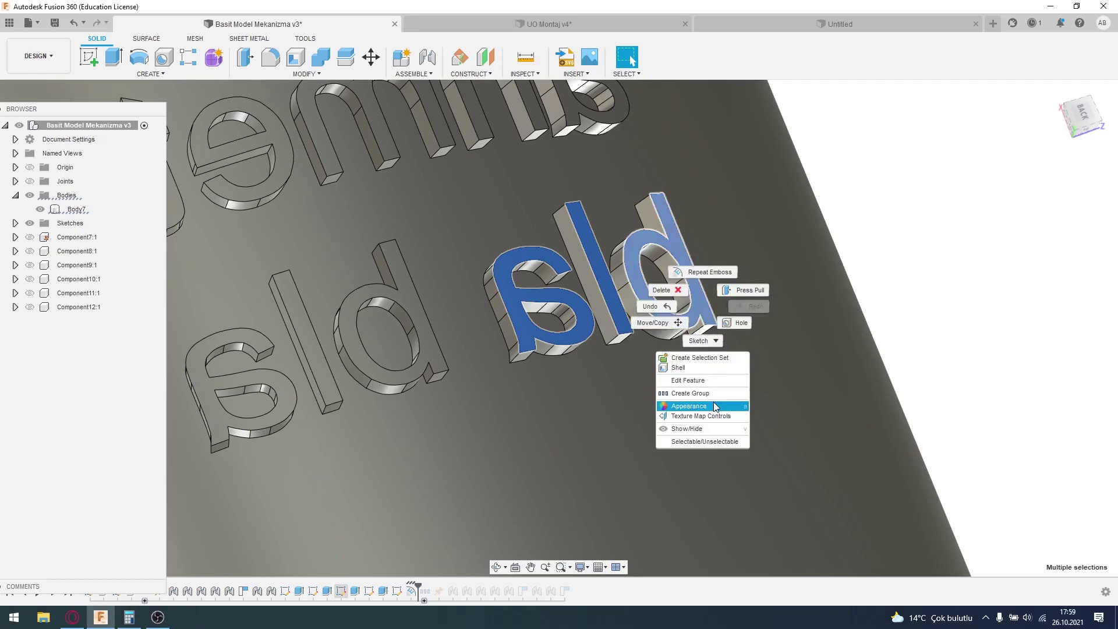
{"action": "left_click", "coordinate": [687, 406]}
{"action": "key", "text": "a"}
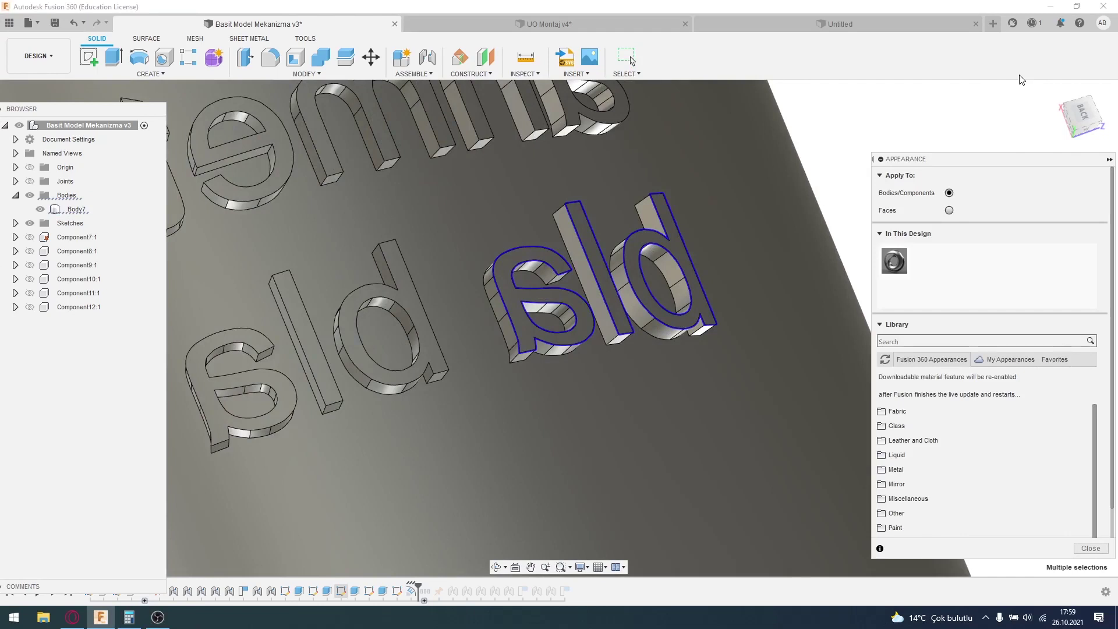
- Search the appearance library and apply Aluminum - Anodized Rough (Red) to the letters
{"action": "left_click", "coordinate": [941, 340]}
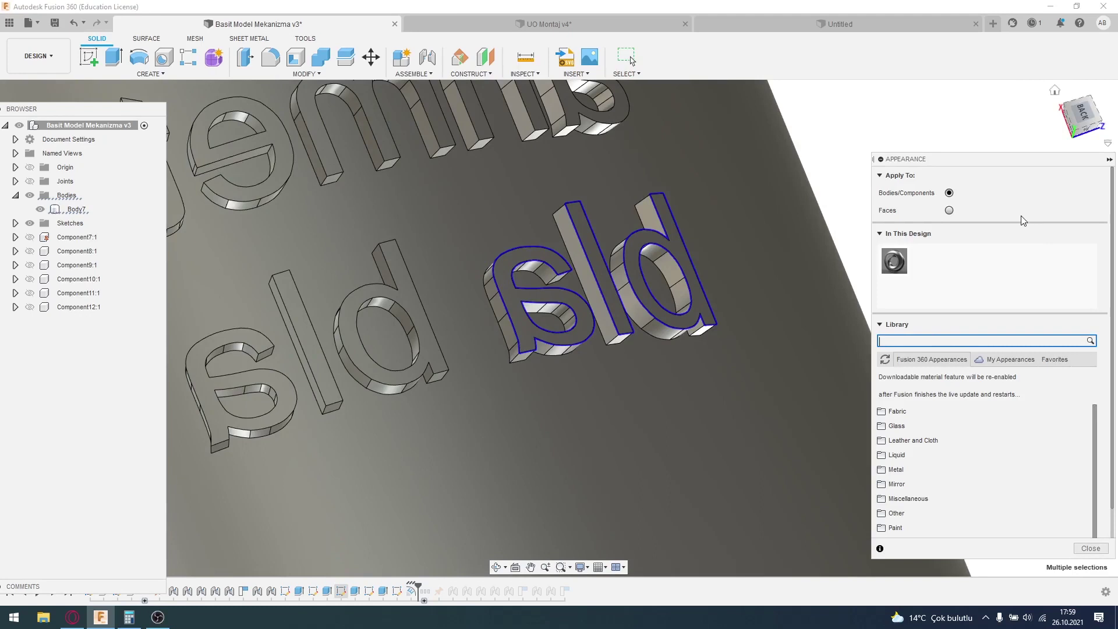
{"action": "type", "text": "red"}
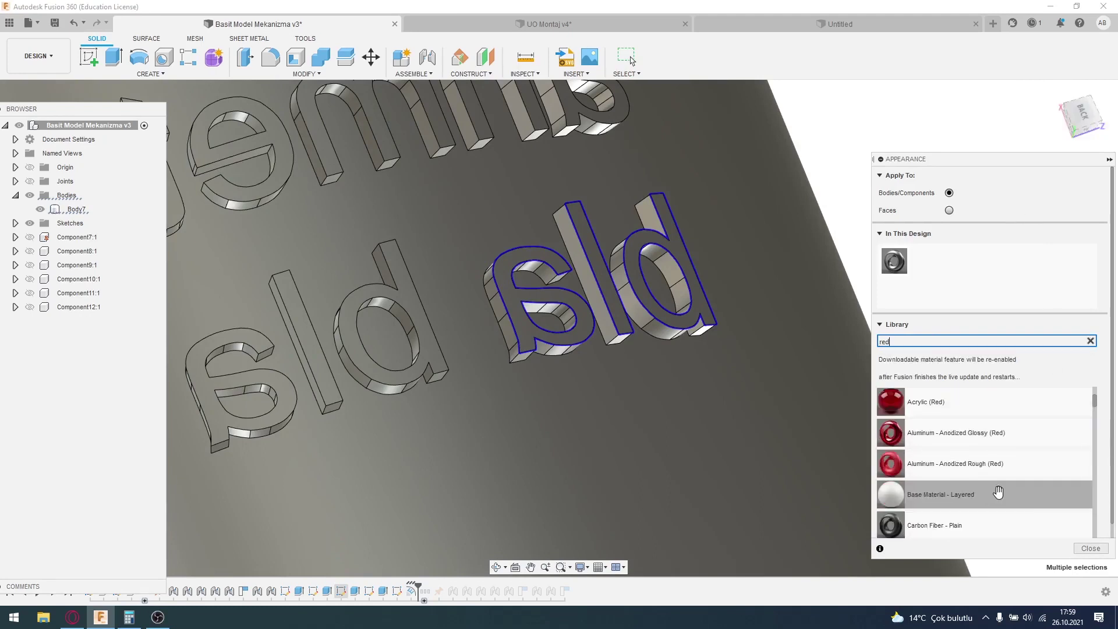
{"action": "scroll", "coordinate": [997, 462], "scroll_direction": "down", "scroll_amount": 5}
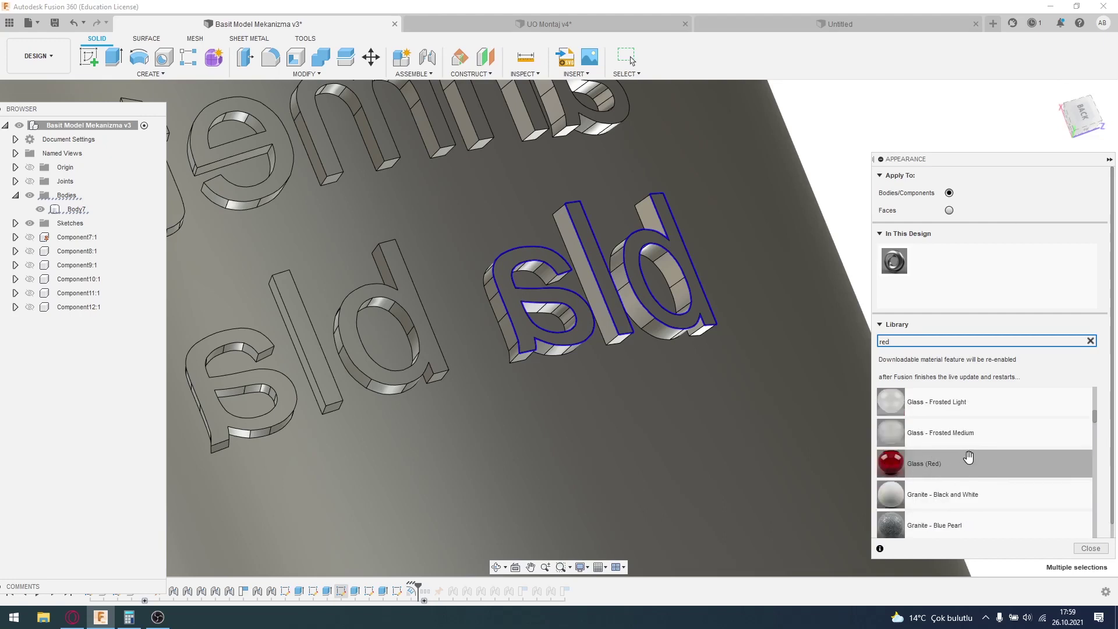
{"action": "scroll", "coordinate": [969, 457], "scroll_direction": "up", "scroll_amount": 3}
{"action": "scroll", "coordinate": [969, 449], "scroll_direction": "up", "scroll_amount": 3}
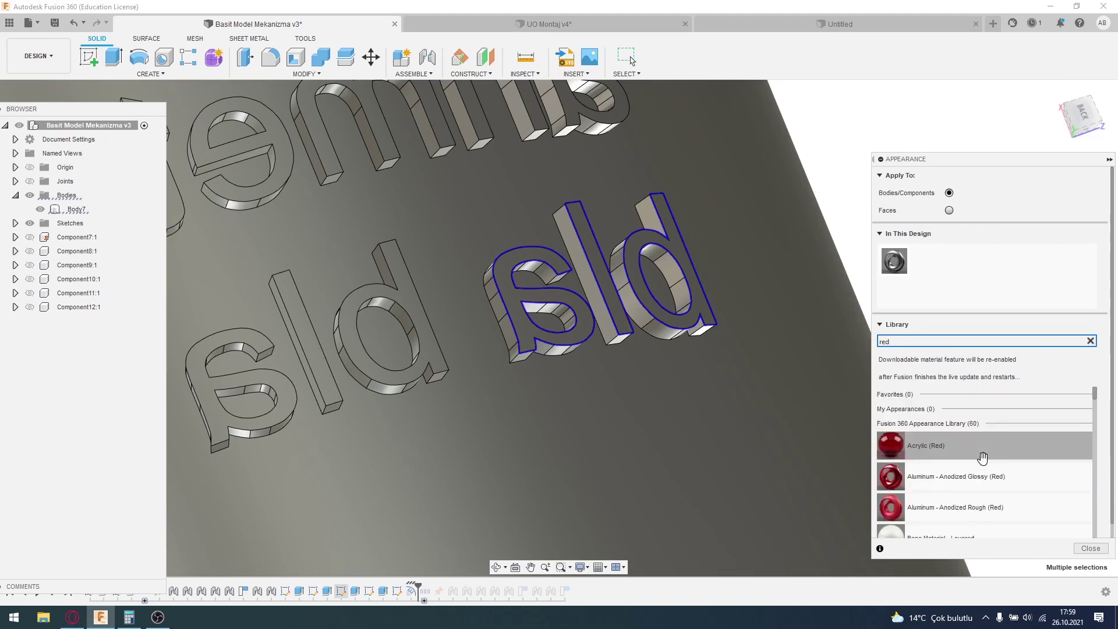
{"action": "scroll", "coordinate": [1049, 504], "scroll_direction": "down", "scroll_amount": 1}
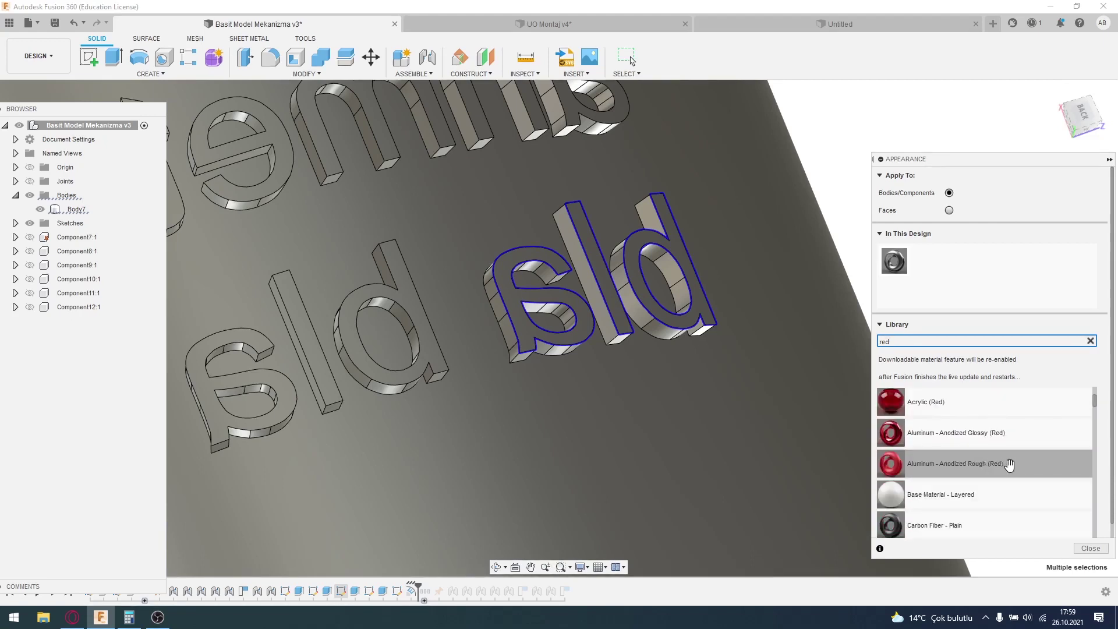
{"action": "left_click_drag", "start_coordinate": [1009, 465], "coordinate": [700, 309]}
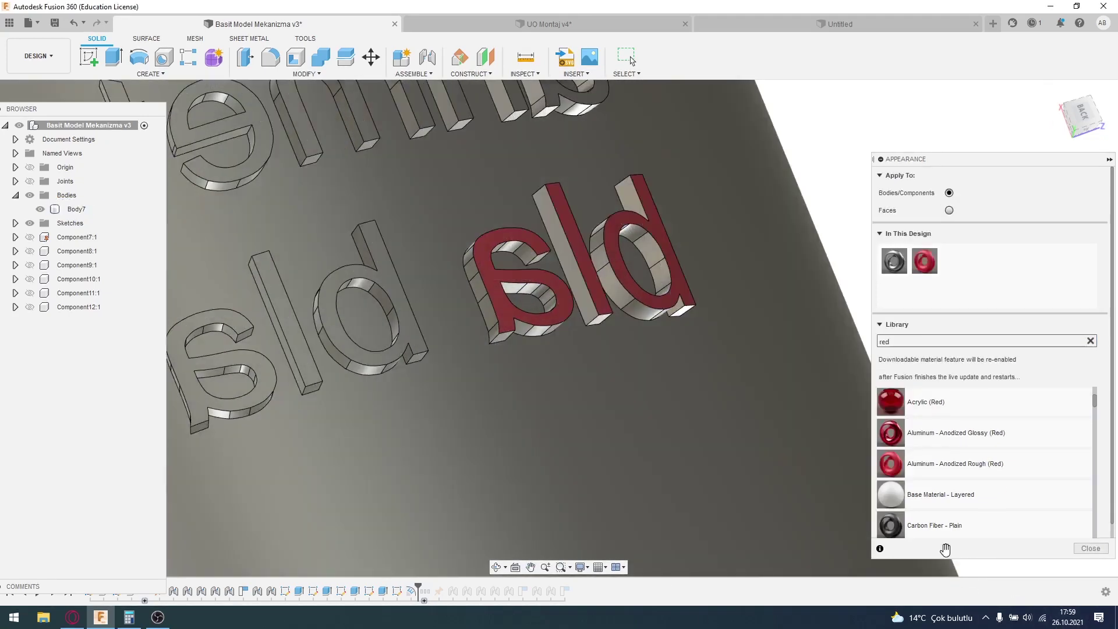
{"action": "left_click_drag", "start_coordinate": [997, 526], "coordinate": [708, 319]}
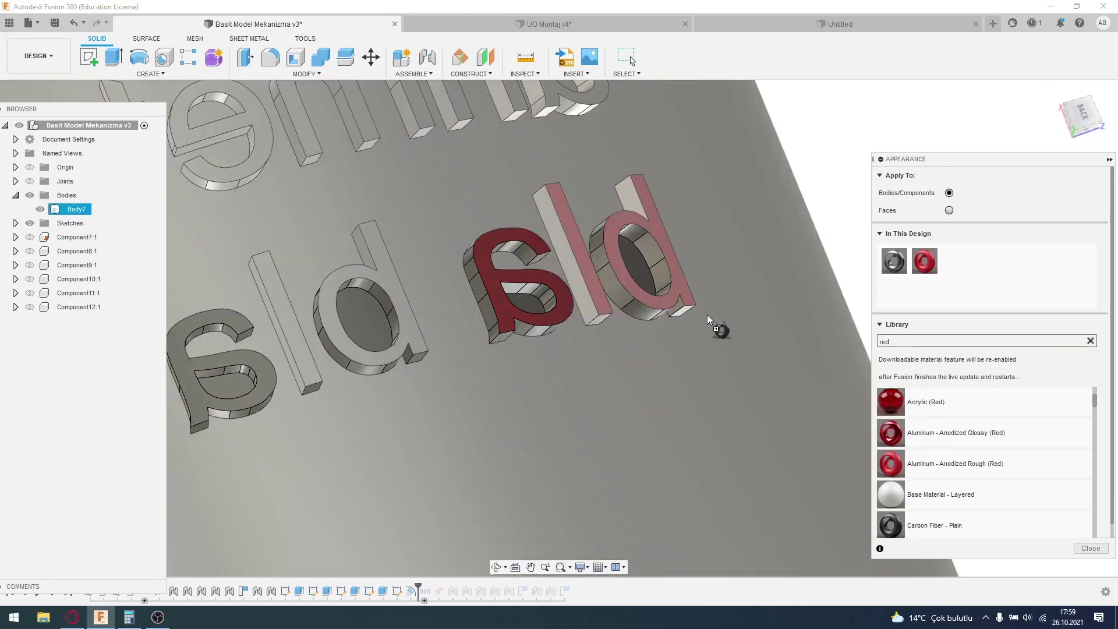
{"action": "left_click_drag", "start_coordinate": [679, 279], "coordinate": [681, 283]}
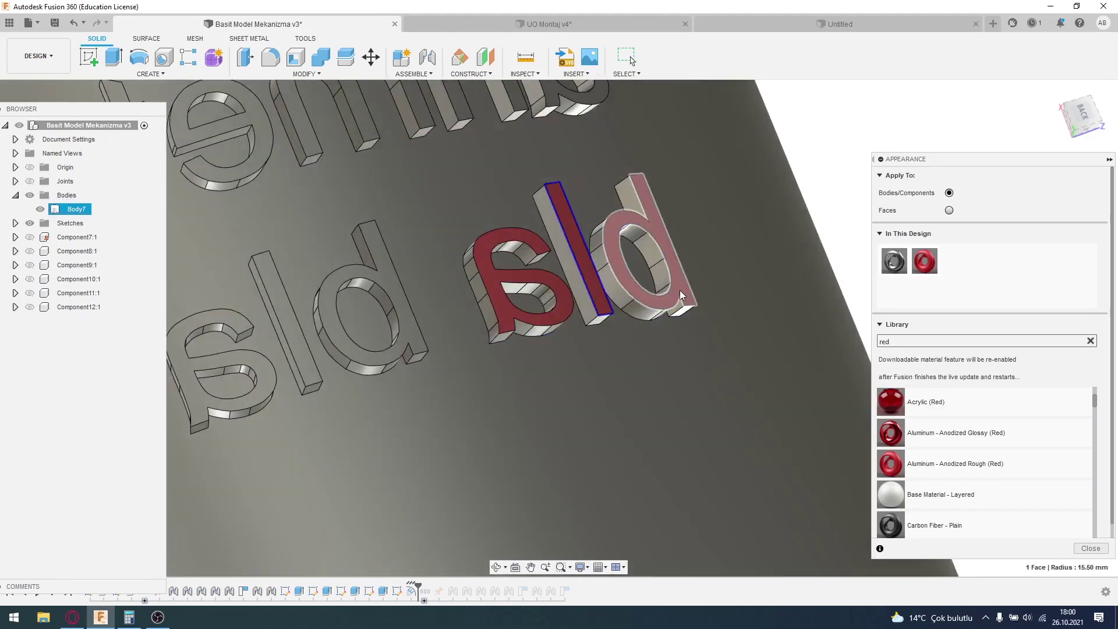
- Replace the red with a dark appearance on the letters body, then close the dialog and orbit out
{"action": "left_click", "coordinate": [680, 290]}
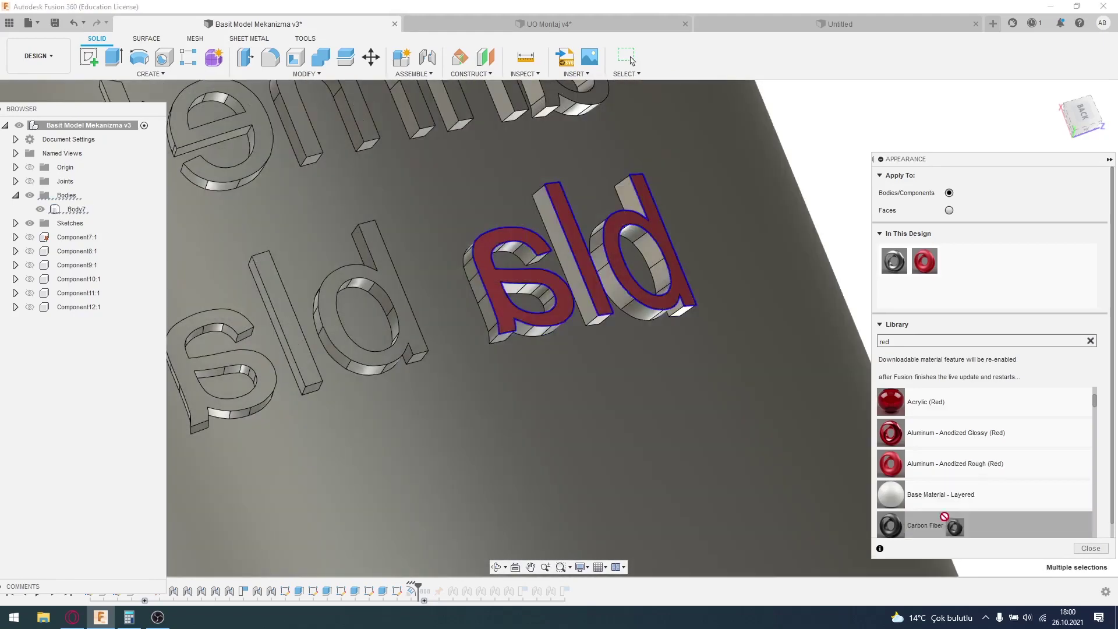
{"action": "left_click_drag", "start_coordinate": [953, 524], "coordinate": [683, 289]}
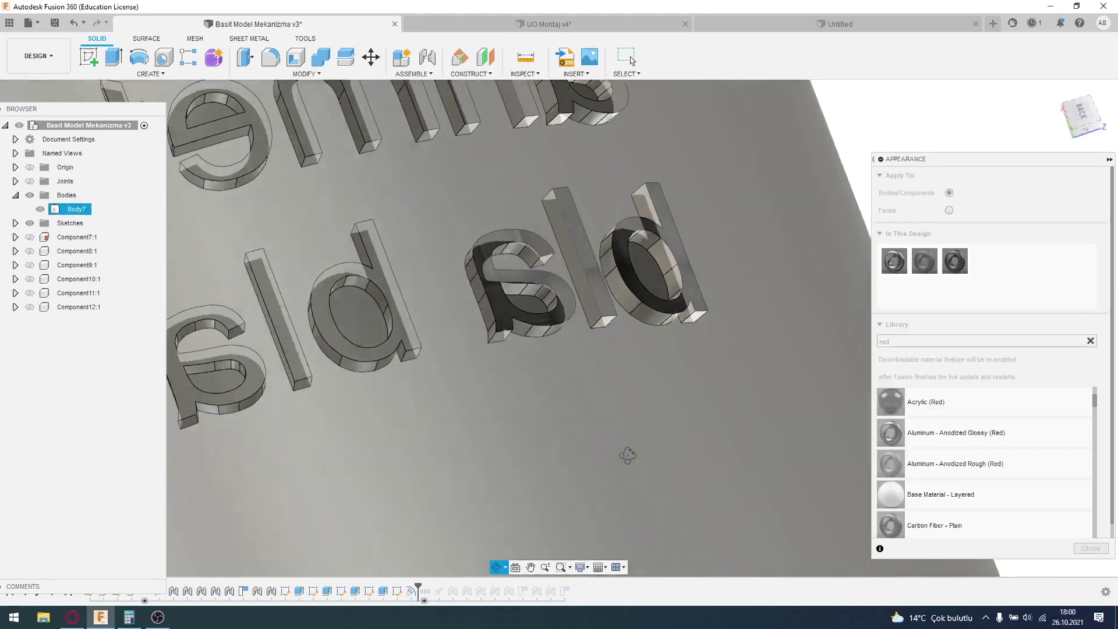
{"action": "middle_click_drag", "start_coordinate": [629, 454], "coordinate": [669, 444], "text": "shift"}
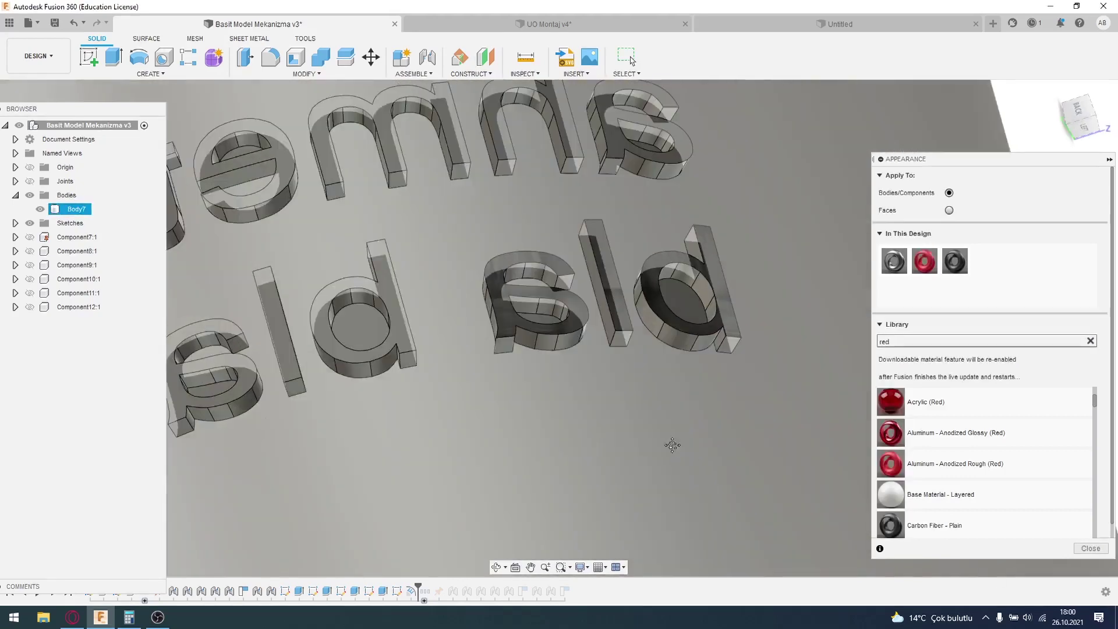
{"action": "left_click", "coordinate": [1091, 548]}
{"action": "mouse_move", "coordinate": [807, 519]}
{"action": "middle_mouse_down", "text": "shift"}
{"action": "mouse_move", "coordinate": [739, 482]}
{"action": "mouse_move", "coordinate": [881, 392]}
{"action": "mouse_move", "coordinate": [865, 424]}
{"action": "mouse_move", "coordinate": [879, 461]}
{"action": "middle_mouse_up", "text": "shift"}
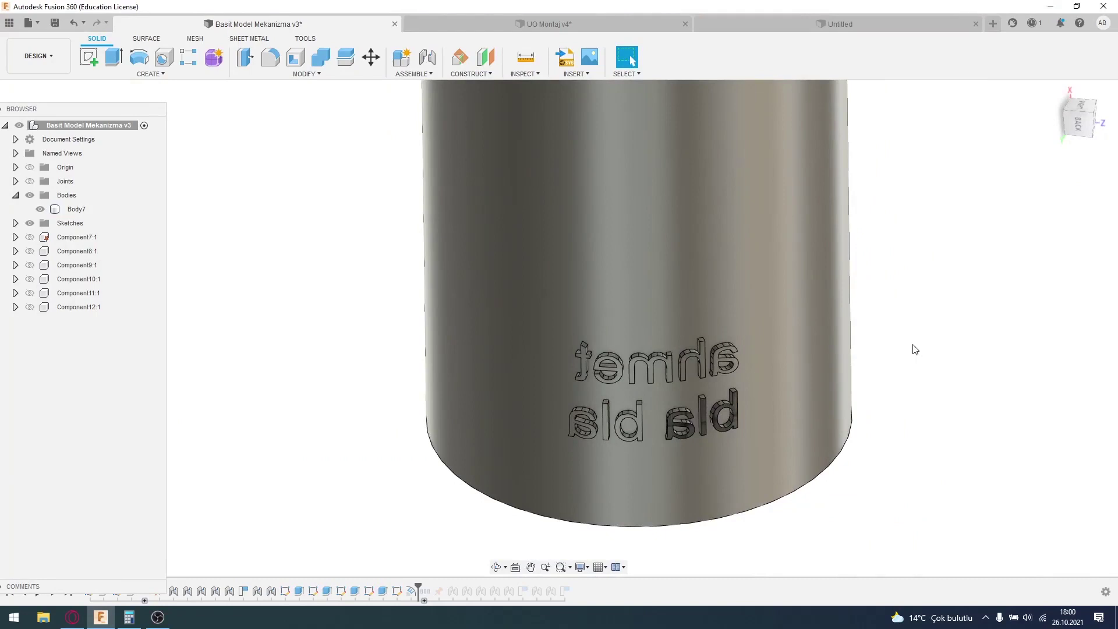
{"action": "right_click", "coordinate": [746, 284]}
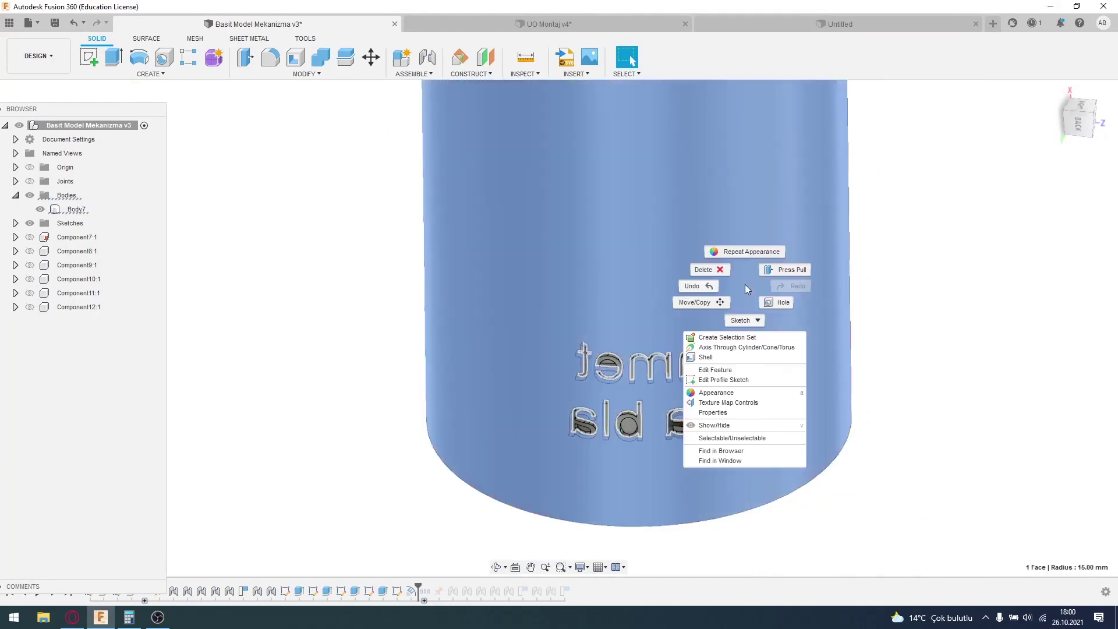
{"action": "left_click", "coordinate": [755, 393]}
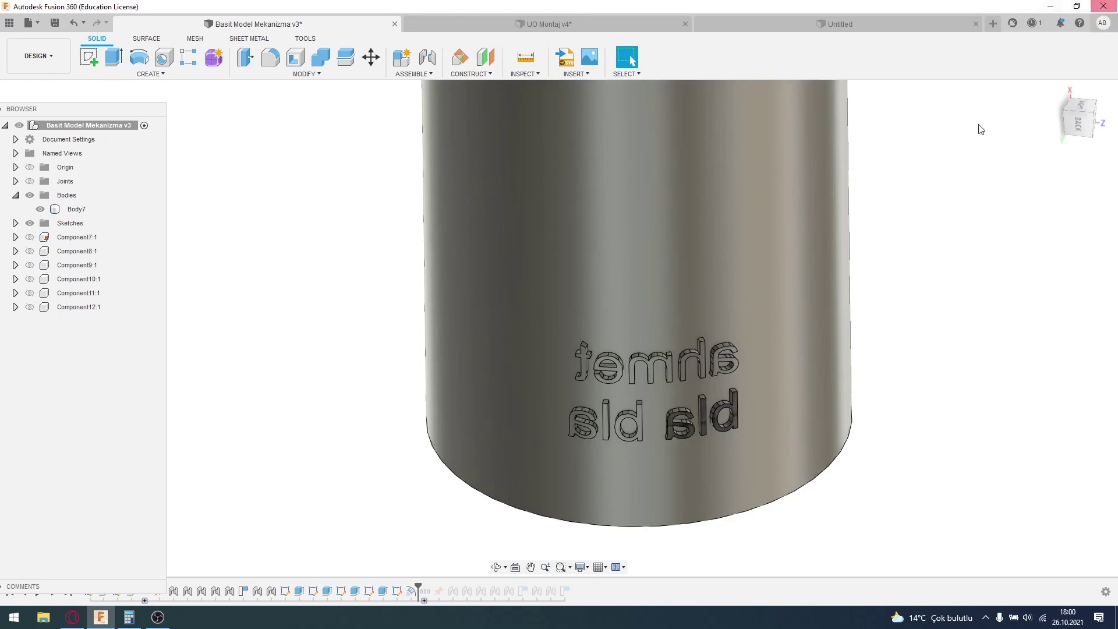
- In the UO Montaj v4 assembly, isolate the right-hand socket head screw
{"action": "left_click", "coordinate": [638, 21]}
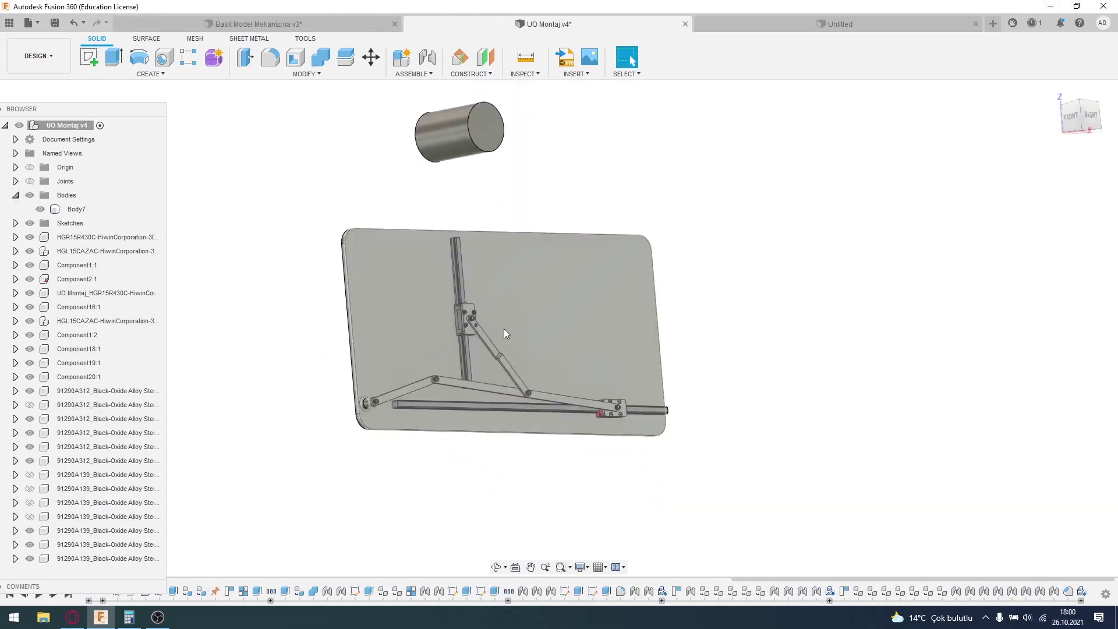
{"action": "scroll", "coordinate": [471, 305], "scroll_direction": "up", "scroll_amount": 5}
{"action": "scroll", "coordinate": [465, 362], "scroll_direction": "up", "scroll_amount": 3}
{"action": "scroll", "coordinate": [464, 362], "scroll_direction": "up", "scroll_amount": 1}
{"action": "left_click", "coordinate": [458, 370]}
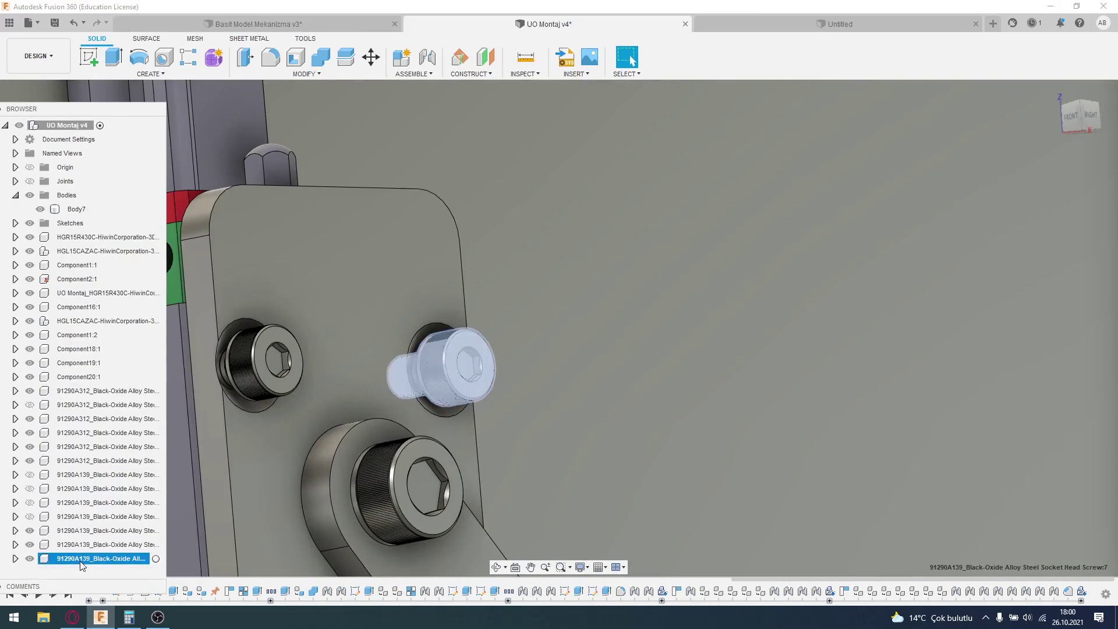
{"action": "right_click", "coordinate": [82, 565]}
{"action": "left_click", "coordinate": [115, 525]}
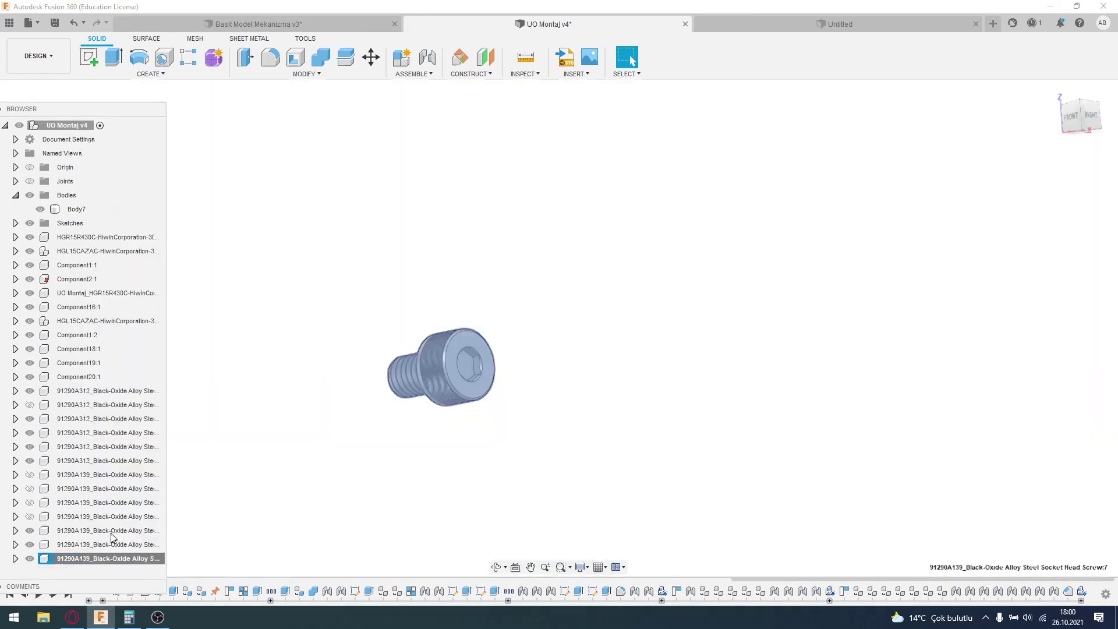
- Orbit the isolated screw to face its hex socket and zoom out
{"action": "mouse_move", "coordinate": [380, 483]}
{"action": "middle_mouse_down", "text": "shift"}
{"action": "mouse_move", "coordinate": [440, 501]}
{"action": "mouse_move", "coordinate": [455, 437]}
{"action": "middle_mouse_up", "text": "shift"}
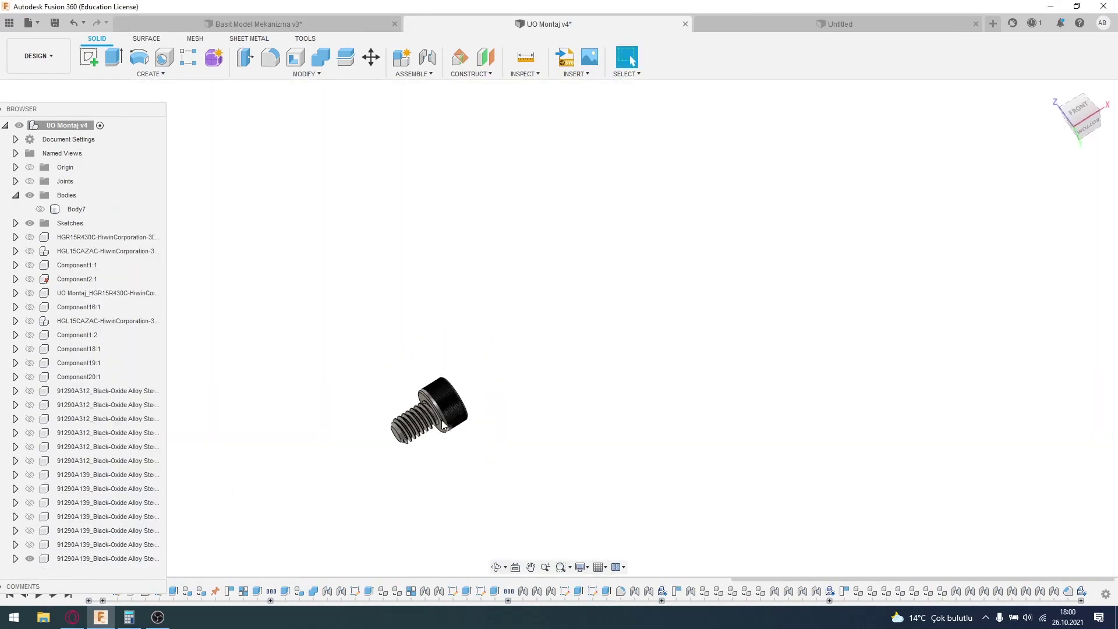
{"action": "scroll", "coordinate": [432, 424], "scroll_direction": "up", "scroll_amount": 5}
{"action": "mouse_move", "coordinate": [464, 482]}
{"action": "middle_mouse_down", "text": "shift"}
{"action": "mouse_move", "coordinate": [430, 493]}
{"action": "mouse_move", "coordinate": [481, 437]}
{"action": "middle_mouse_up", "text": "shift"}
{"action": "scroll", "coordinate": [429, 502], "scroll_direction": "down", "scroll_amount": 2}
{"action": "scroll", "coordinate": [429, 505], "scroll_direction": "down", "scroll_amount": 2}
{"action": "scroll", "coordinate": [427, 505], "scroll_direction": "down", "scroll_amount": 1}
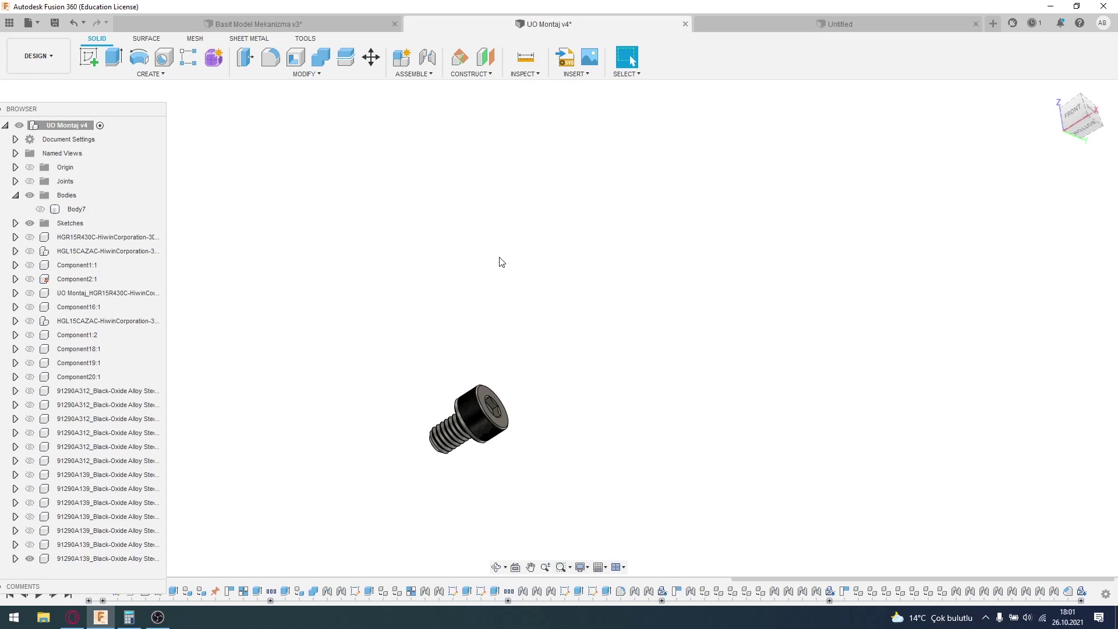
- Open Insert McMaster-Carr Component from the Insert menu
{"action": "left_click", "coordinate": [599, 76]}
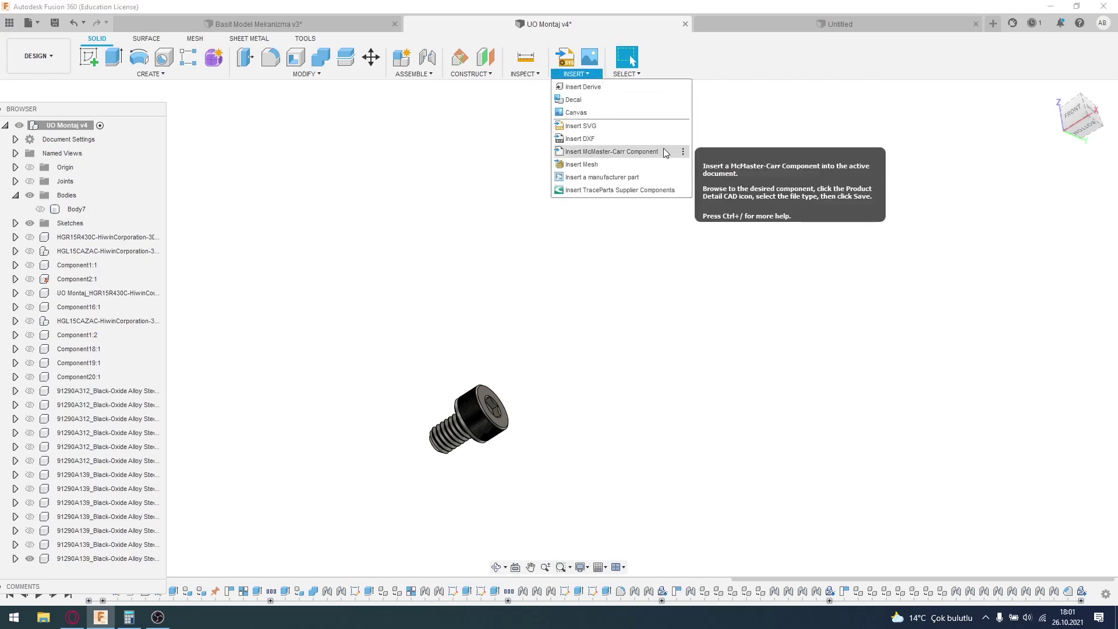
{"action": "key", "text": "Print"}
{"action": "left_click", "coordinate": [1110, 542]}
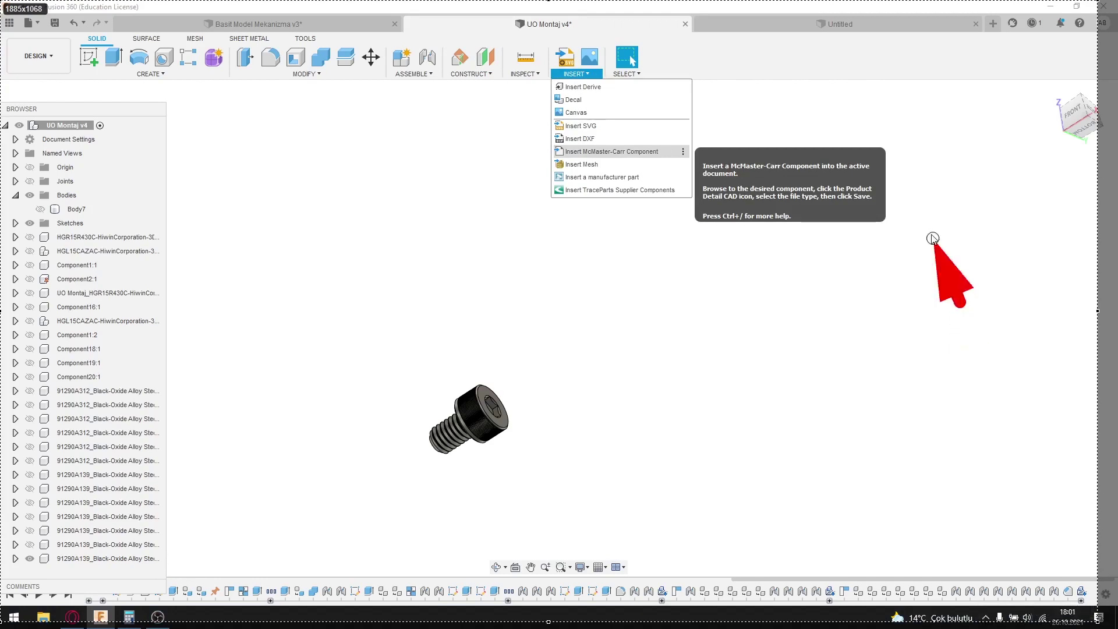
{"action": "mouse_move", "coordinate": [963, 303]}
{"action": "left_mouse_down"}
{"action": "mouse_move", "coordinate": [593, 79]}
{"action": "mouse_move", "coordinate": [108, 46]}
{"action": "mouse_move", "coordinate": [592, 76]}
{"action": "left_mouse_up"}
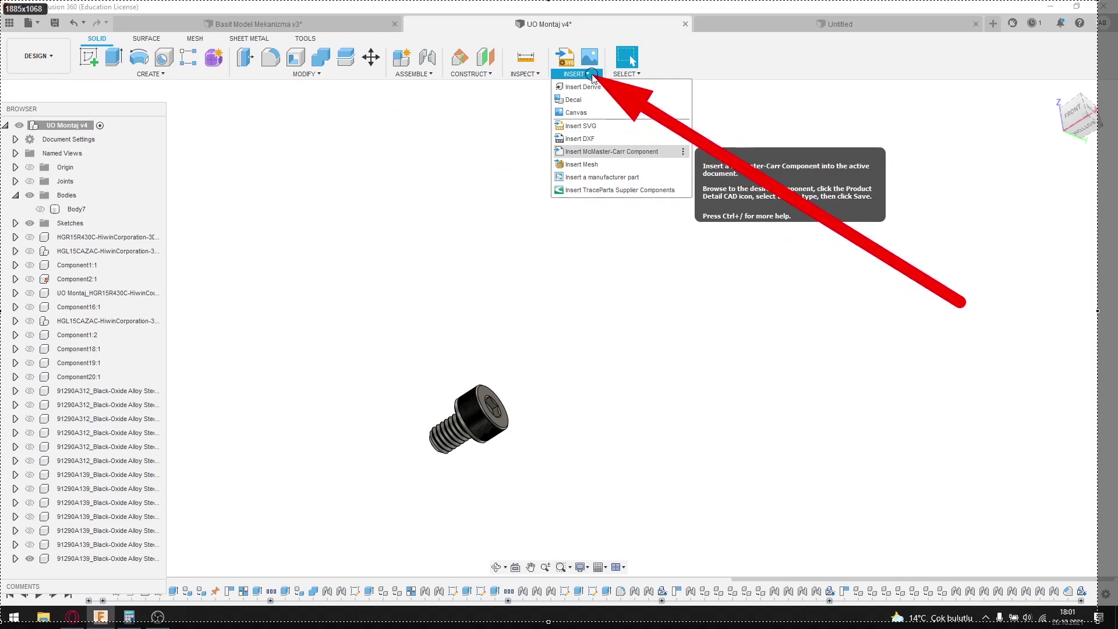
{"action": "left_click_drag", "start_coordinate": [591, 76], "coordinate": [664, 156]}
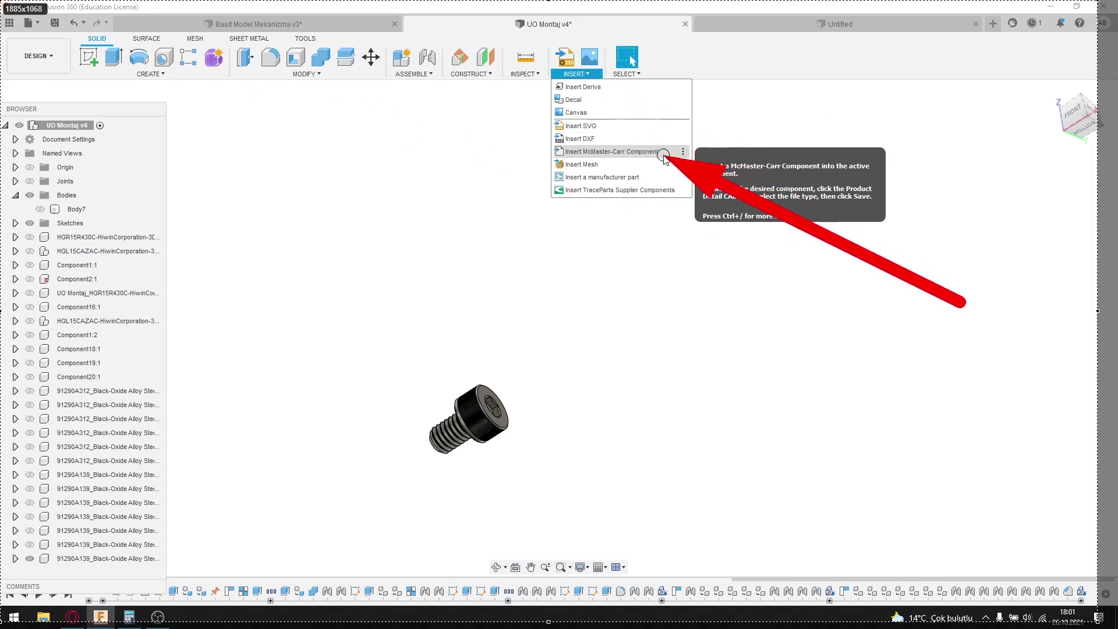
{"action": "left_click_drag", "start_coordinate": [664, 156], "coordinate": [672, 154]}
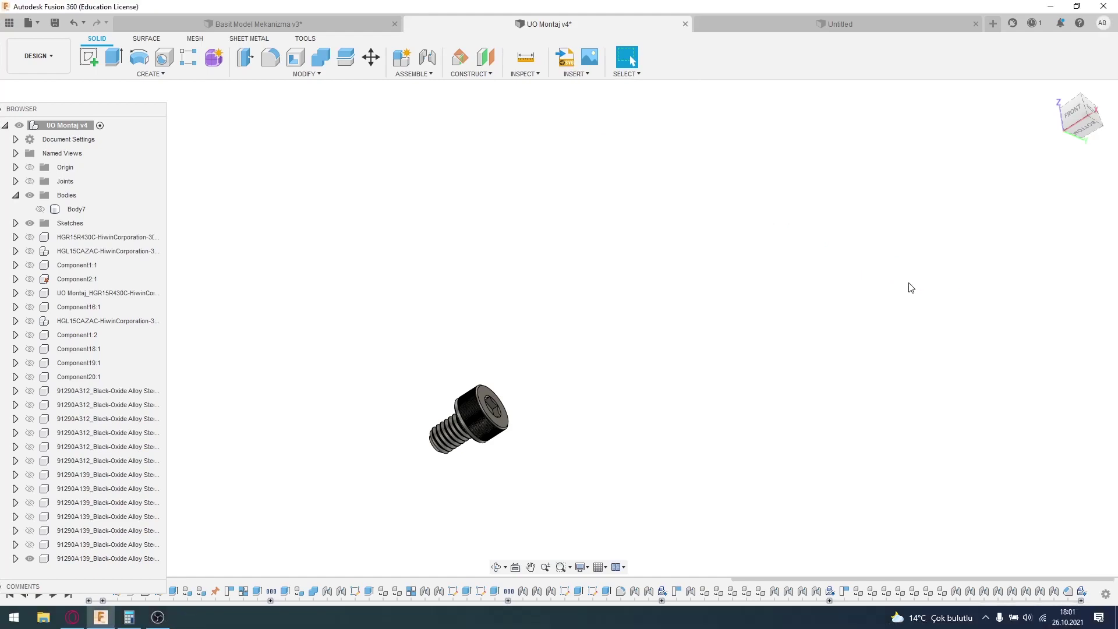
{"action": "left_click", "coordinate": [573, 76]}
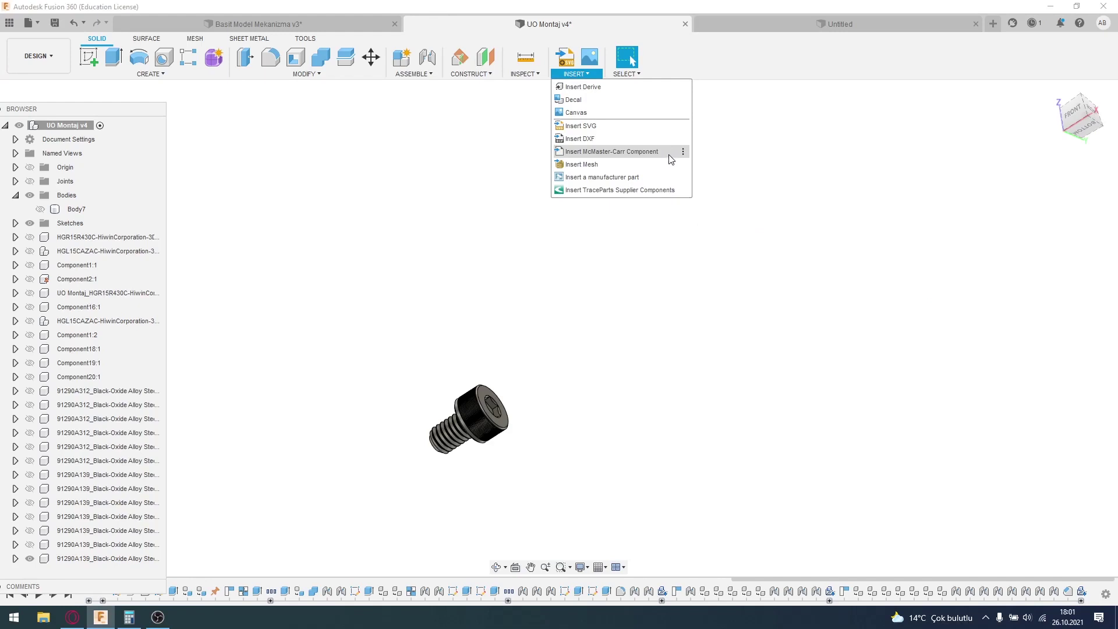
{"action": "left_click", "coordinate": [652, 153]}
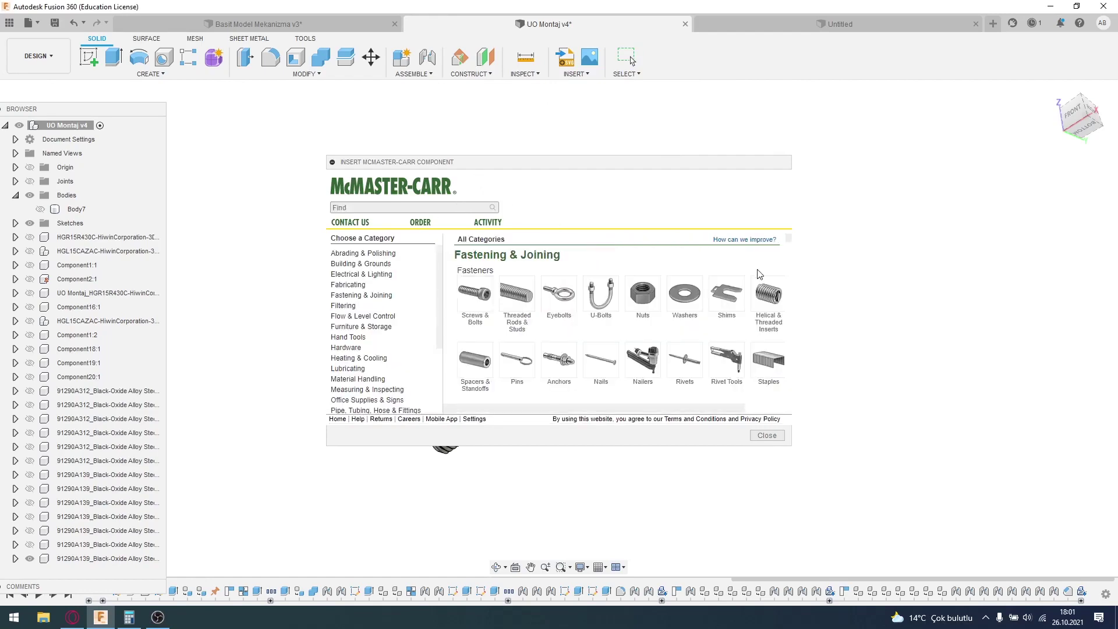
- Scroll the catalog and look over the Inspect and Insert menus
{"action": "scroll", "coordinate": [725, 291], "scroll_direction": "down", "scroll_amount": 2}
{"action": "scroll", "coordinate": [726, 291], "scroll_direction": "down", "scroll_amount": 1}
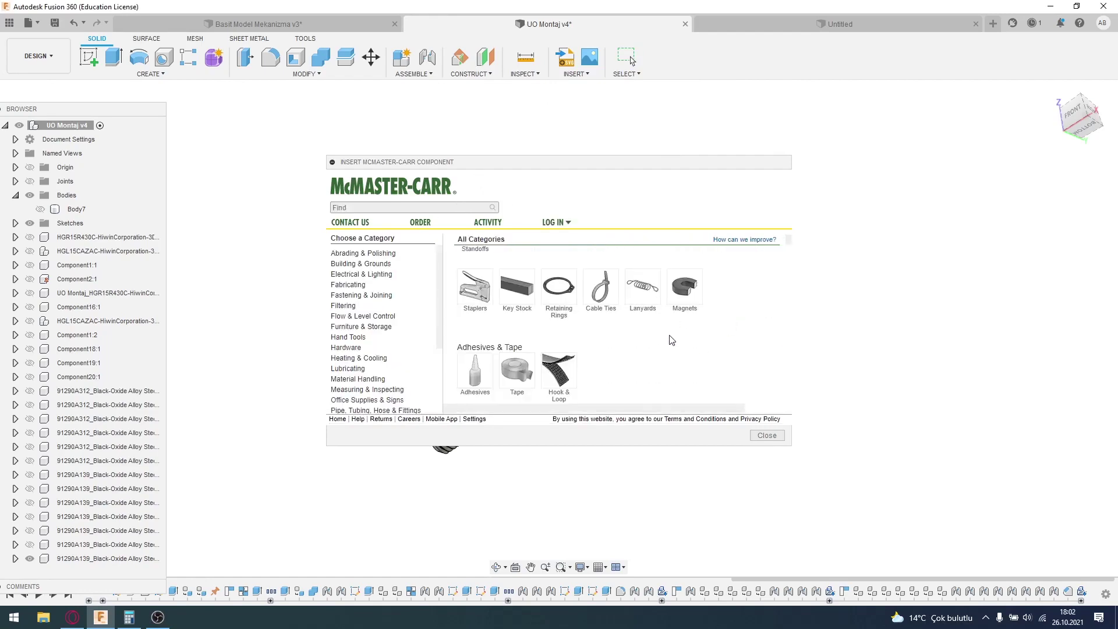
{"action": "scroll", "coordinate": [673, 340], "scroll_direction": "up", "scroll_amount": 2}
{"action": "scroll", "coordinate": [672, 341], "scroll_direction": "up", "scroll_amount": 1}
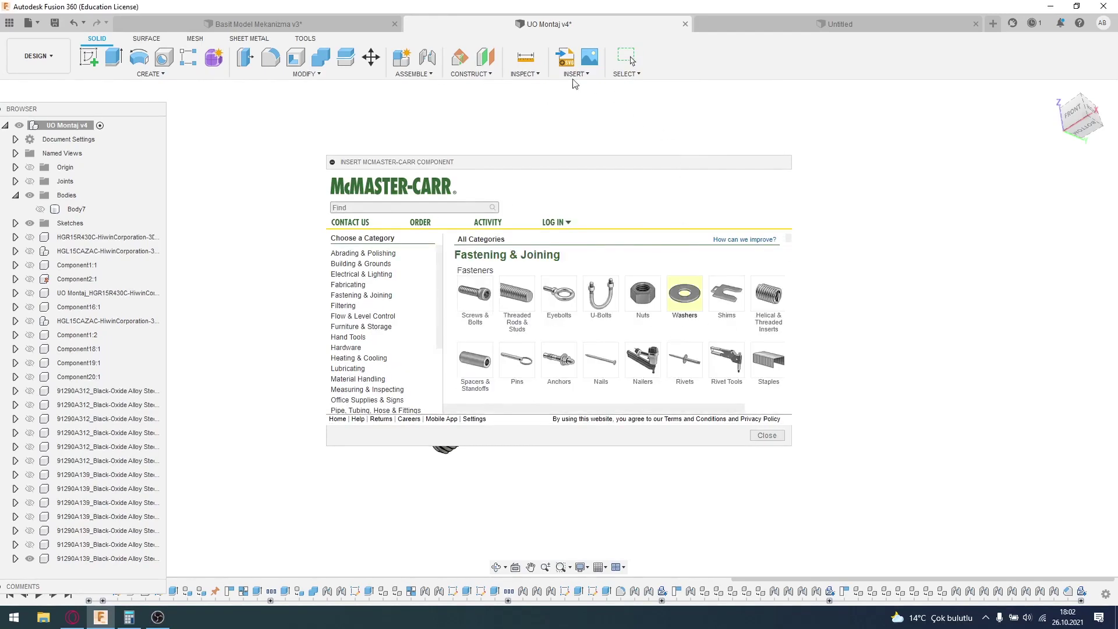
{"action": "left_click", "coordinate": [524, 74]}
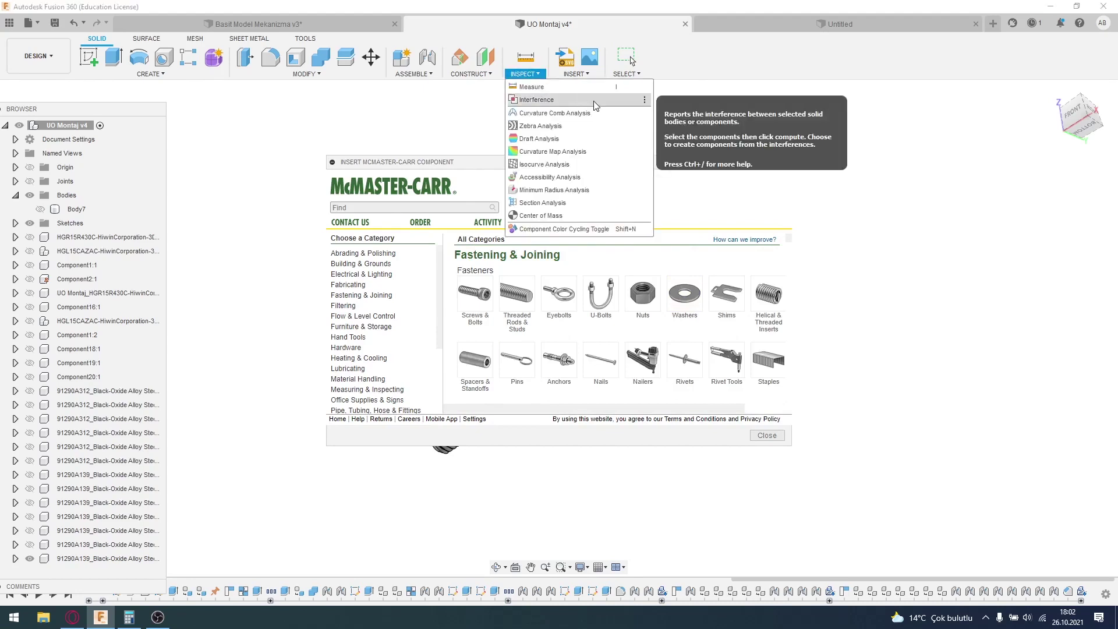
{"action": "left_click", "coordinate": [540, 77]}
{"action": "left_click", "coordinate": [540, 77]}
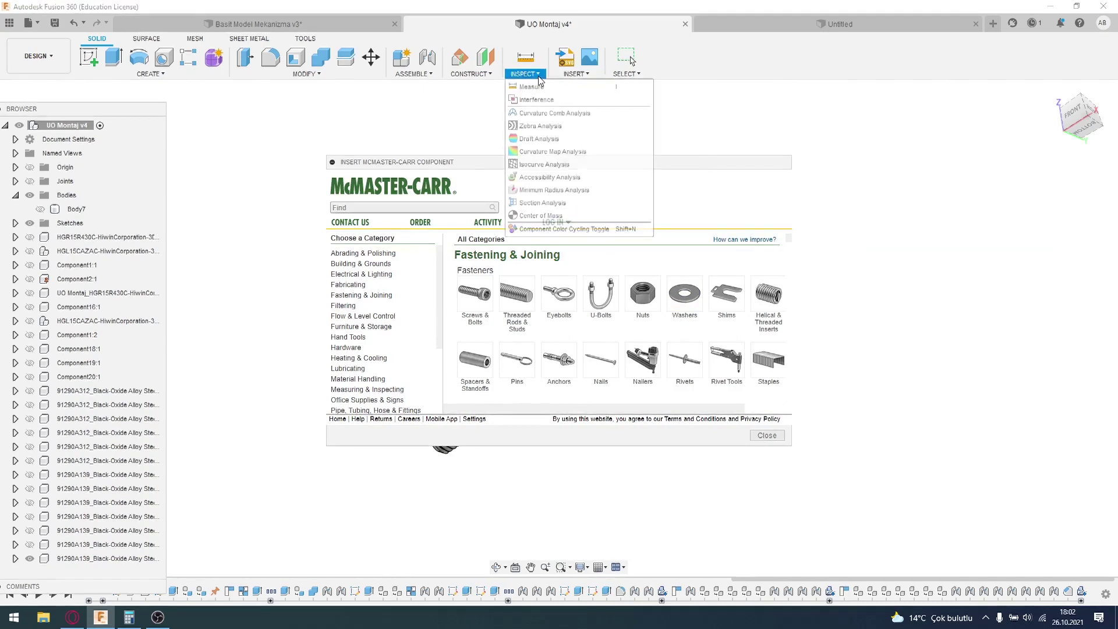
{"action": "left_click", "coordinate": [576, 74]}
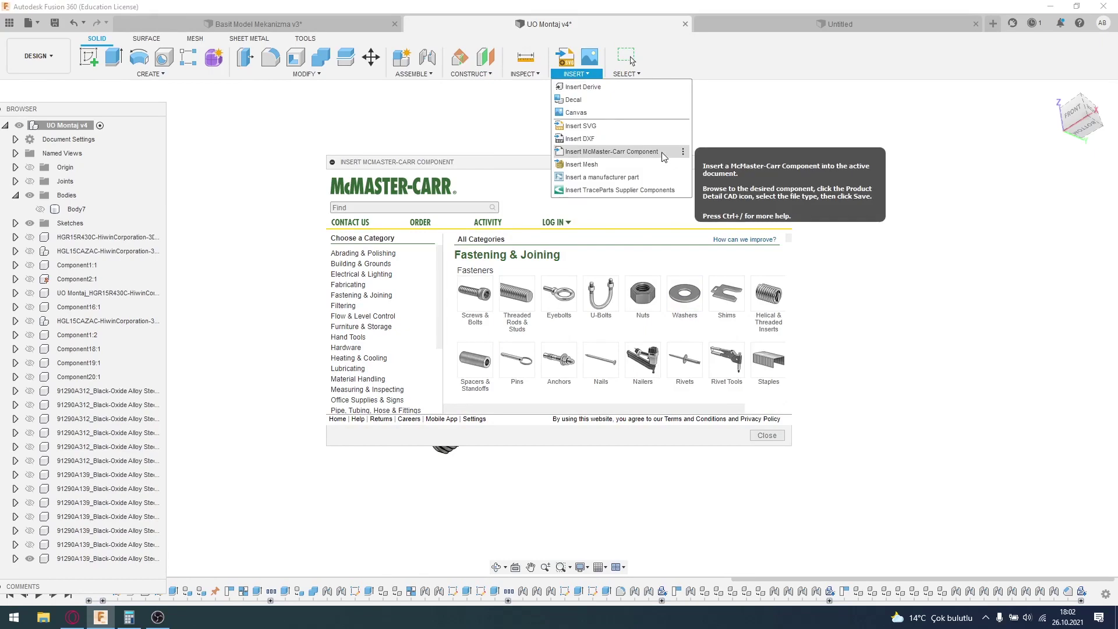
- Reposition the catalog window and scroll to the Fastening & Joining section
{"action": "left_click_drag", "start_coordinate": [504, 167], "coordinate": [520, 176]}
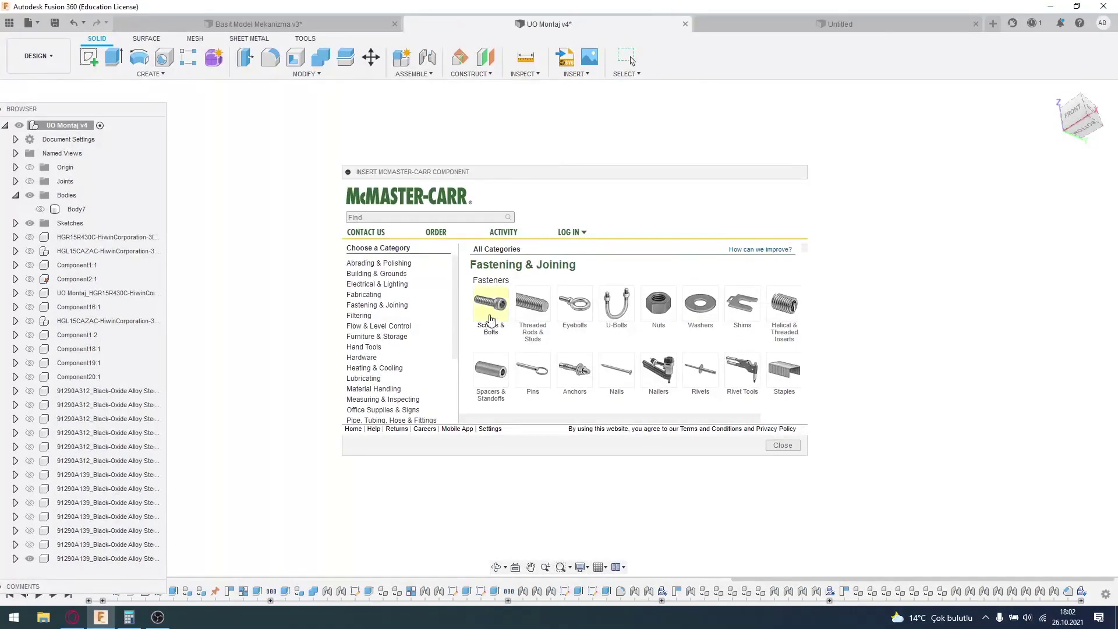
{"action": "scroll", "coordinate": [524, 308], "scroll_direction": "down", "scroll_amount": 1}
{"action": "scroll", "coordinate": [641, 350], "scroll_direction": "down", "scroll_amount": 1}
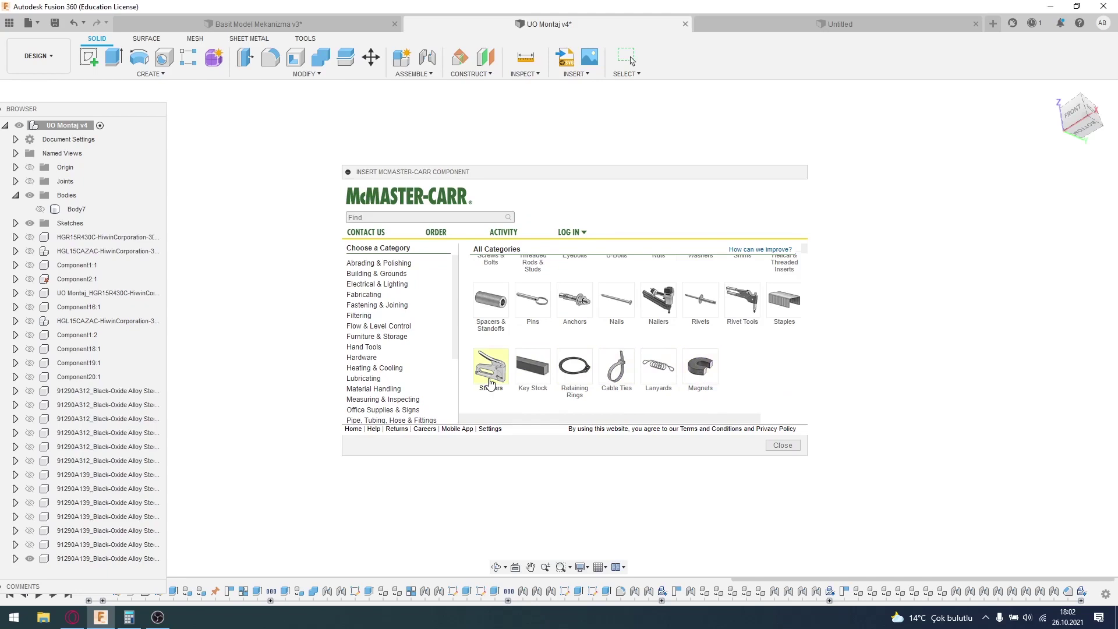
{"action": "scroll", "coordinate": [490, 383], "scroll_direction": "up", "scroll_amount": 1}
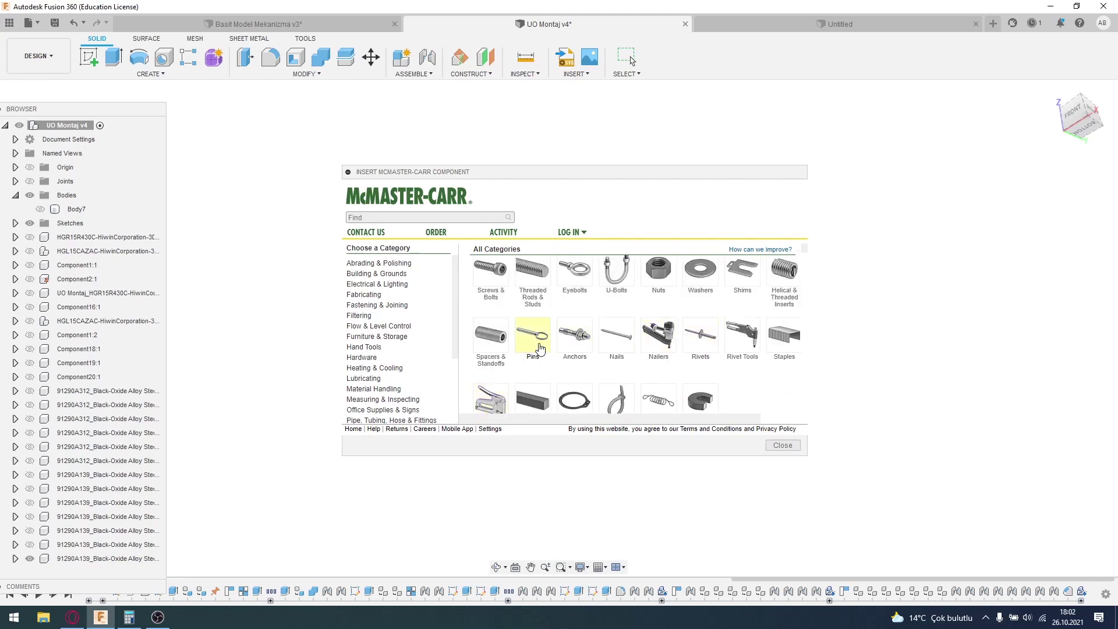
{"action": "scroll", "coordinate": [539, 347], "scroll_direction": "up", "scroll_amount": 1}
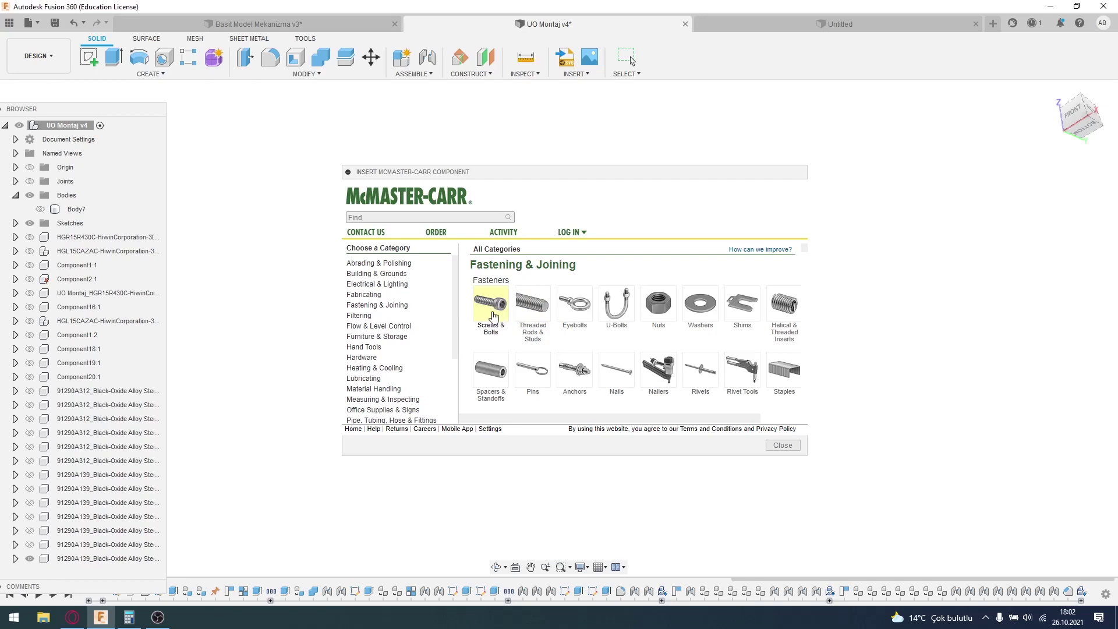
- Open the Screws & Bolts category and limit the listing to metric sizes
{"action": "left_click", "coordinate": [489, 316]}
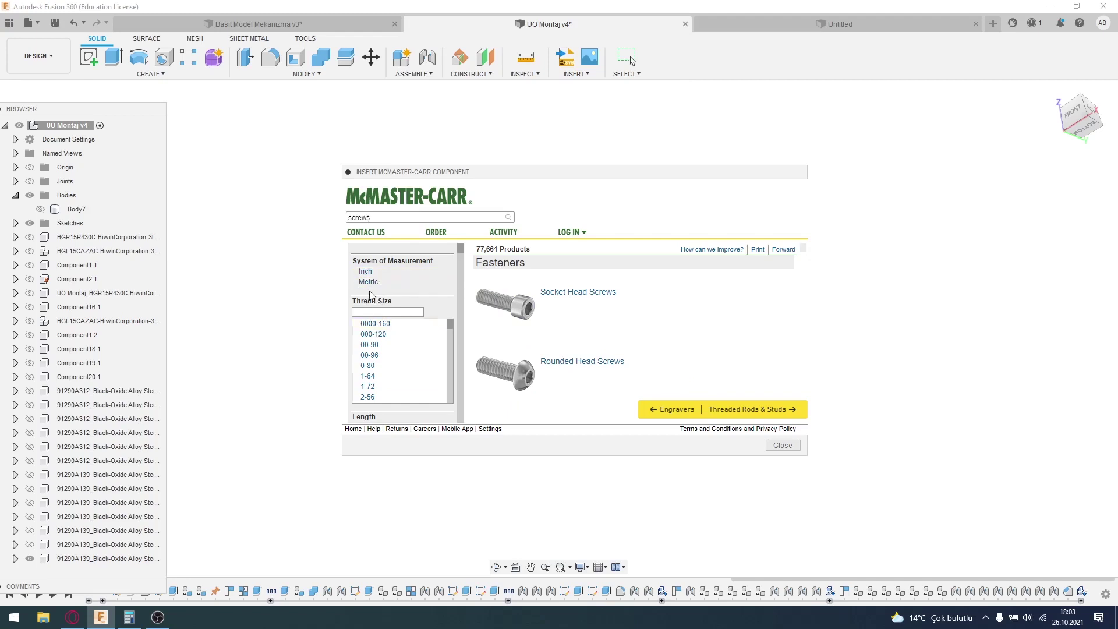
{"action": "left_click", "coordinate": [368, 282]}
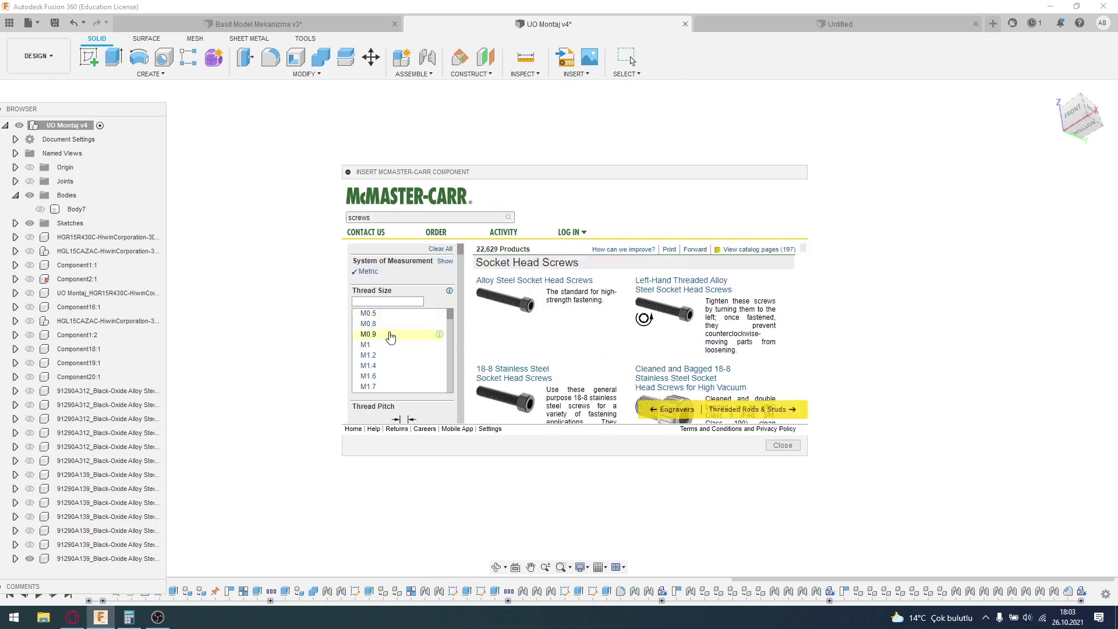
{"action": "scroll", "coordinate": [389, 355], "scroll_direction": "down", "scroll_amount": 1}
{"action": "scroll", "coordinate": [391, 361], "scroll_direction": "down", "scroll_amount": 1}
{"action": "scroll", "coordinate": [395, 359], "scroll_direction": "down", "scroll_amount": 1}
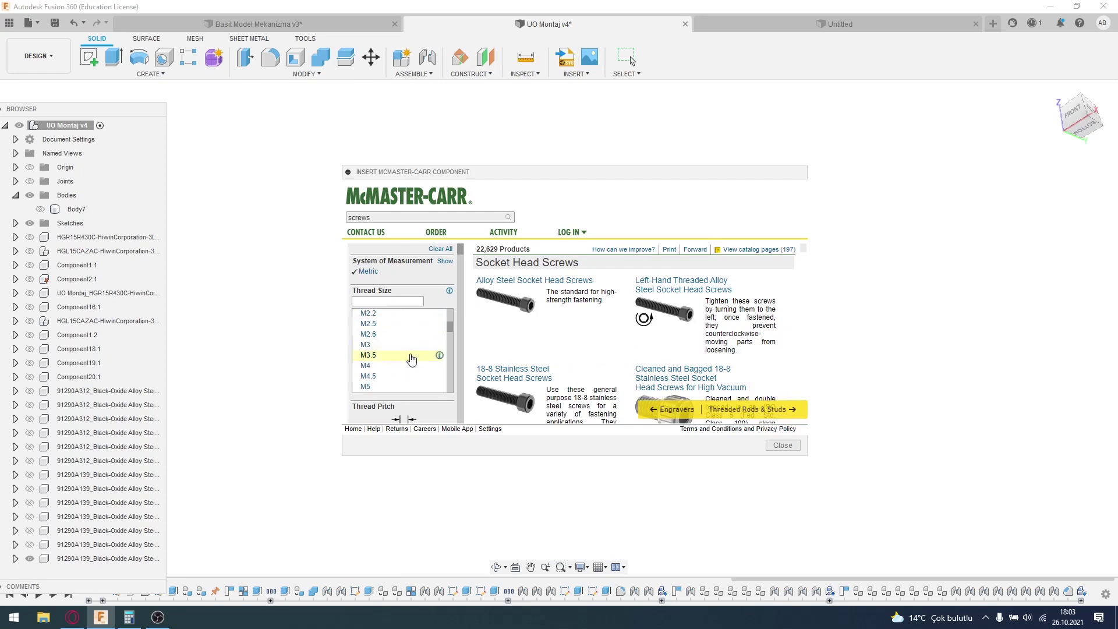
{"action": "scroll", "coordinate": [408, 358], "scroll_direction": "down", "scroll_amount": 3}
{"action": "scroll", "coordinate": [404, 370], "scroll_direction": "down", "scroll_amount": 3}
{"action": "scroll", "coordinate": [405, 362], "scroll_direction": "down", "scroll_amount": 2}
{"action": "scroll", "coordinate": [404, 360], "scroll_direction": "up", "scroll_amount": 3}
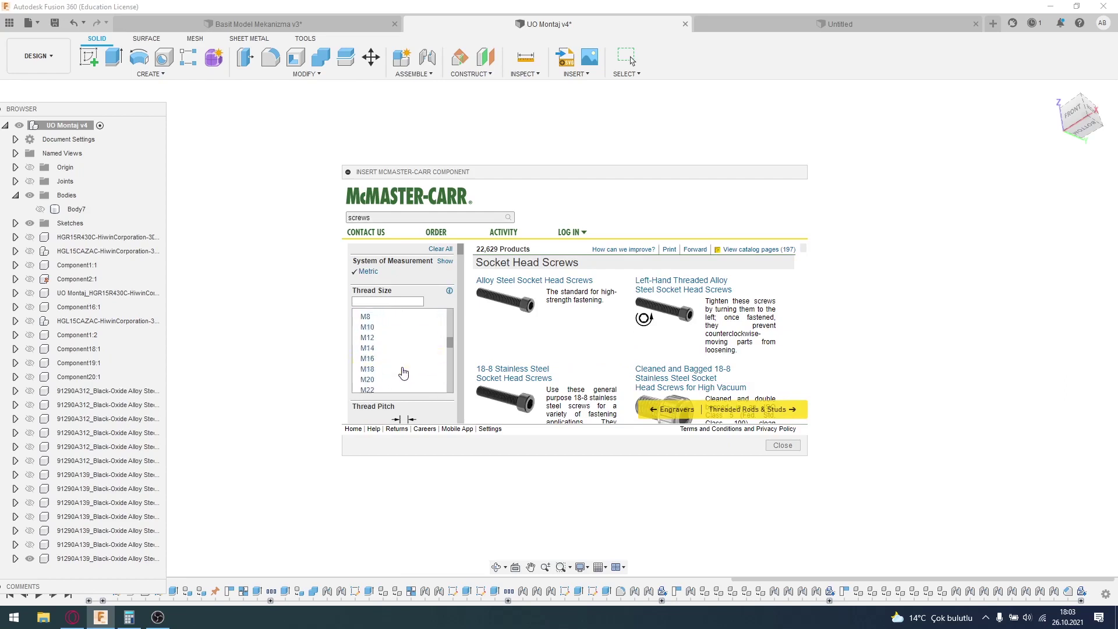
{"action": "scroll", "coordinate": [402, 366], "scroll_direction": "up", "scroll_amount": 3}
{"action": "scroll", "coordinate": [399, 371], "scroll_direction": "up", "scroll_amount": 2}
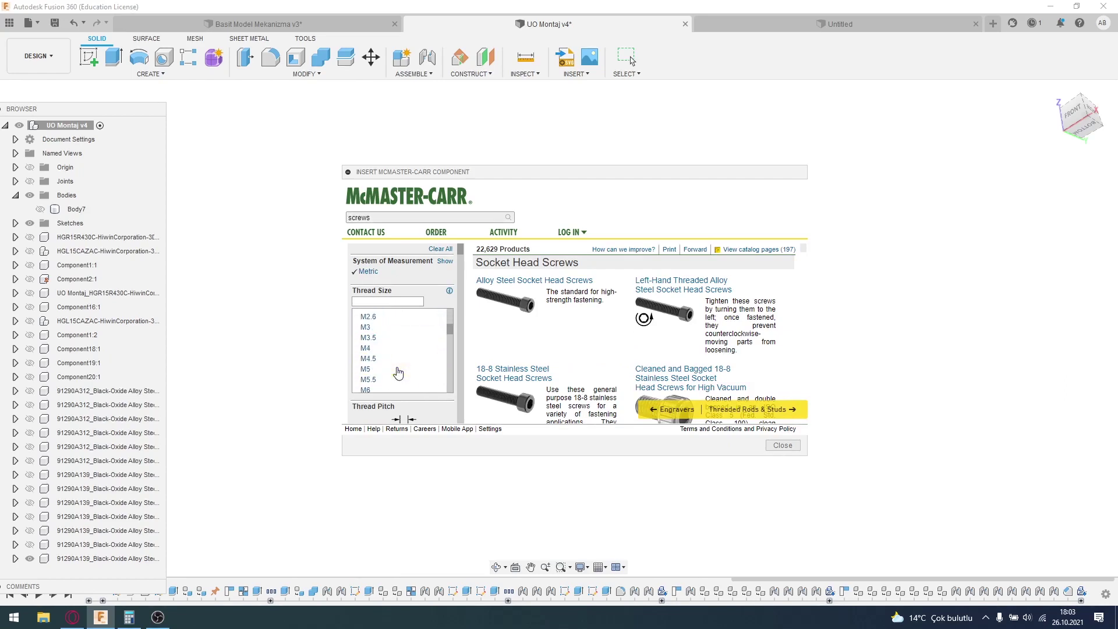
{"action": "scroll", "coordinate": [399, 373], "scroll_direction": "down", "scroll_amount": 1}
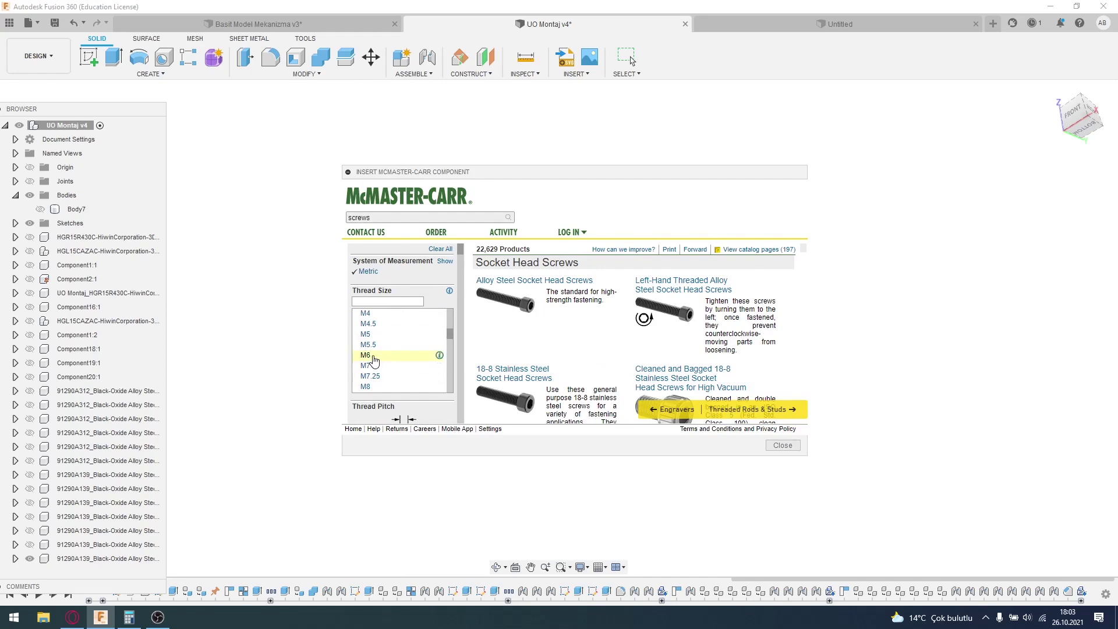
- Filter the screws to M6 thread size and 14mm length
{"action": "left_click", "coordinate": [365, 356]}
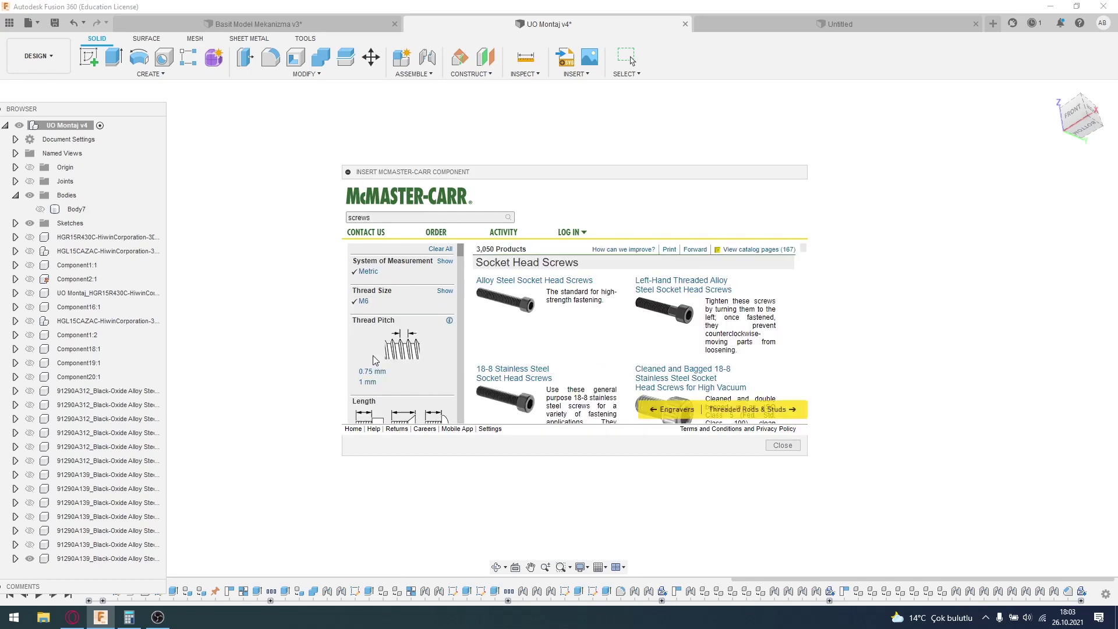
{"action": "scroll", "coordinate": [376, 360], "scroll_direction": "down", "scroll_amount": 2}
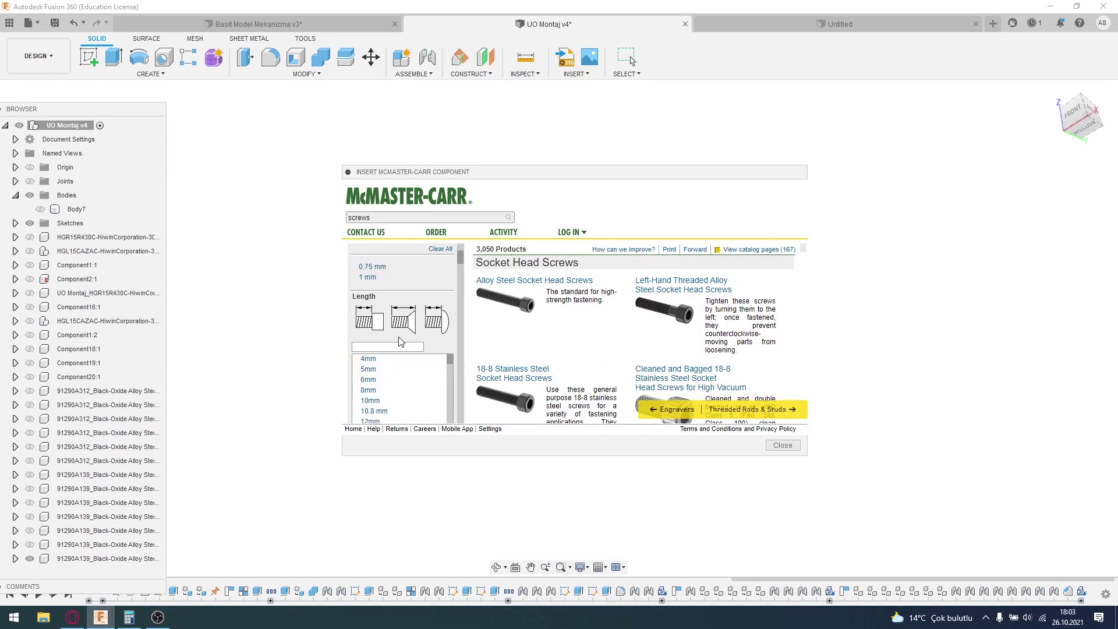
{"action": "scroll", "coordinate": [379, 329], "scroll_direction": "up", "scroll_amount": 2}
{"action": "scroll", "coordinate": [412, 335], "scroll_direction": "up", "scroll_amount": 1}
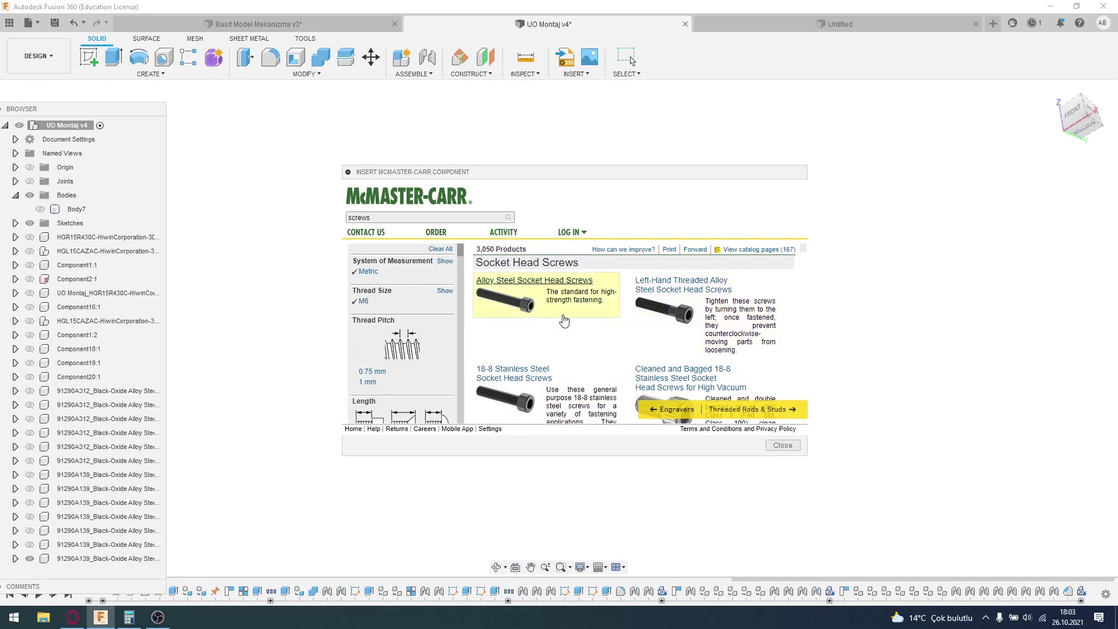
{"action": "scroll", "coordinate": [408, 350], "scroll_direction": "down", "scroll_amount": 3}
{"action": "scroll", "coordinate": [409, 363], "scroll_direction": "down", "scroll_amount": 2}
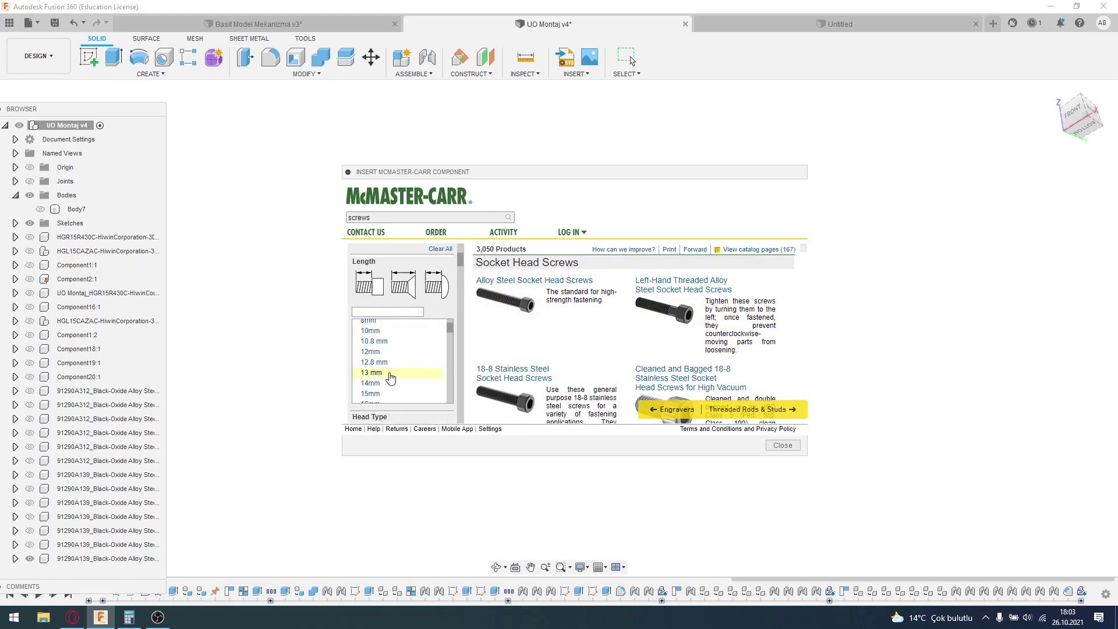
{"action": "left_click", "coordinate": [392, 384]}
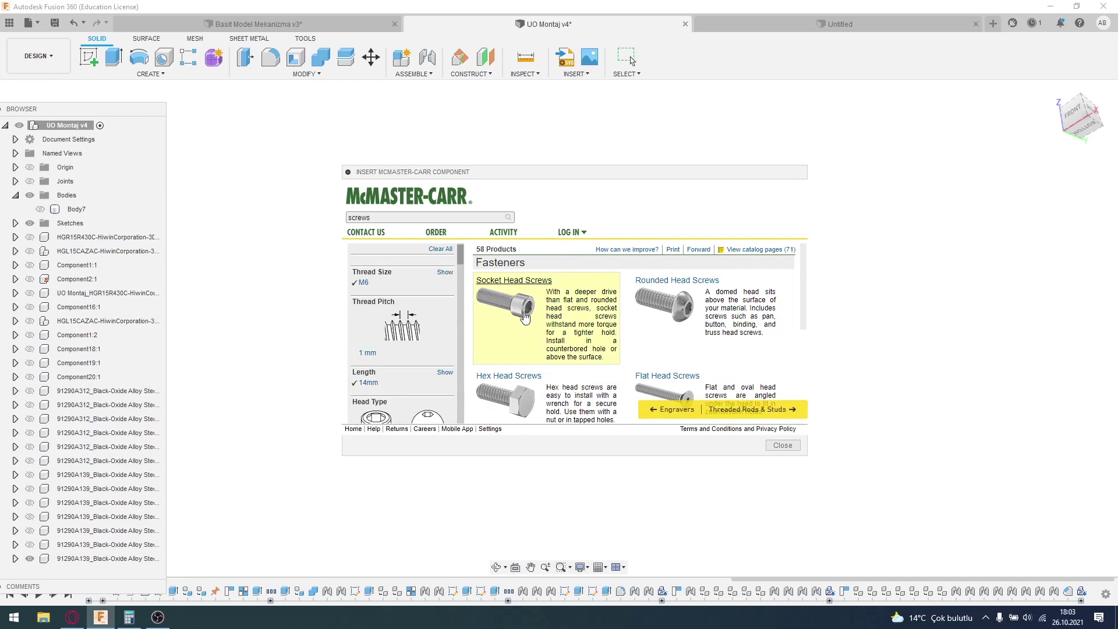
- Open Socket Head Screws and the Black-Oxide M6 x 14 mm screw's details
{"action": "left_click", "coordinate": [513, 304]}
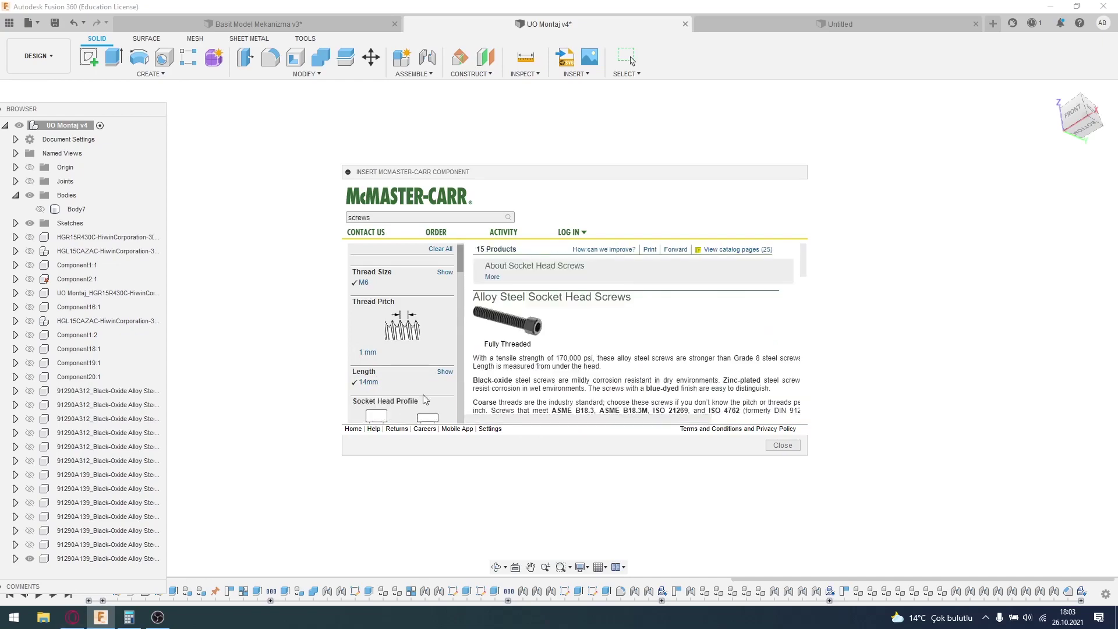
{"action": "scroll", "coordinate": [550, 379], "scroll_direction": "down", "scroll_amount": 2}
{"action": "scroll", "coordinate": [550, 379], "scroll_direction": "down", "scroll_amount": 2}
{"action": "scroll", "coordinate": [550, 379], "scroll_direction": "up", "scroll_amount": 2}
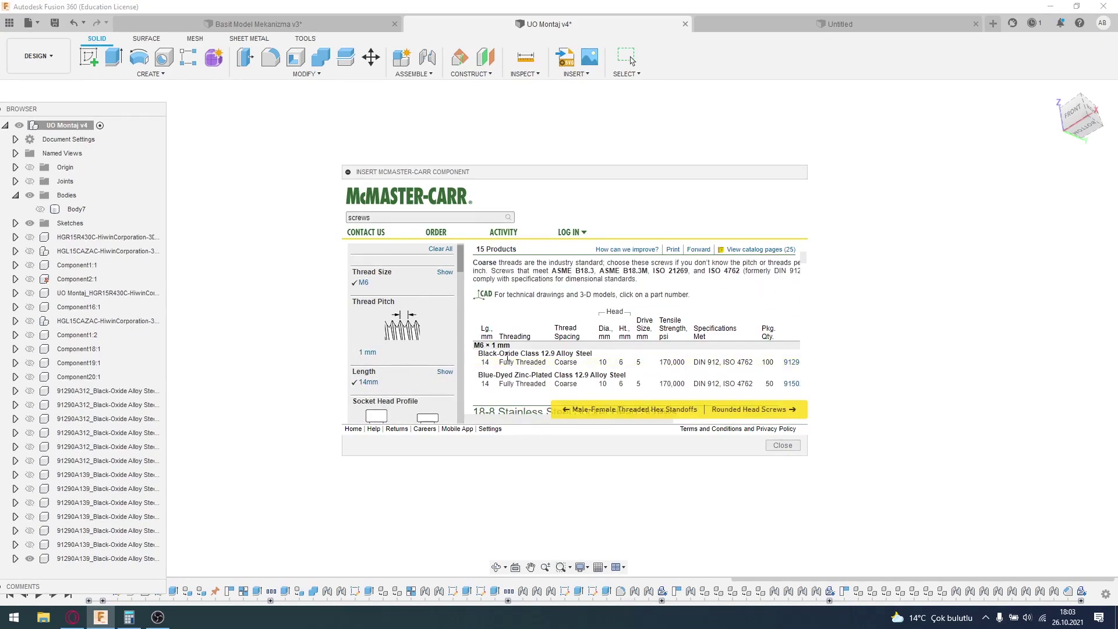
{"action": "scroll", "coordinate": [508, 356], "scroll_direction": "down", "scroll_amount": 1}
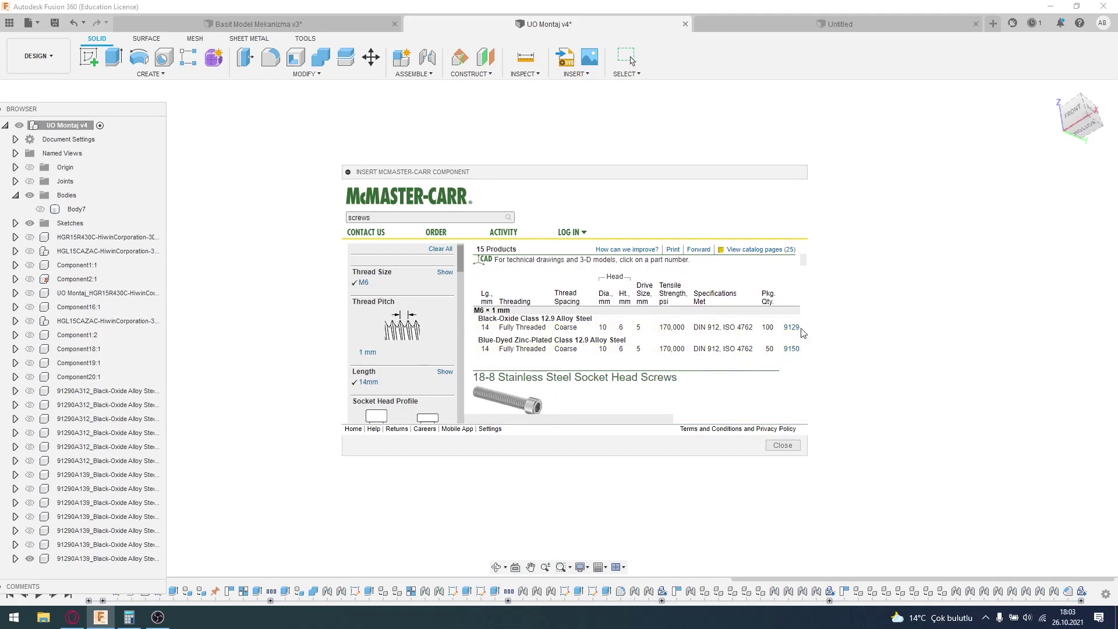
{"action": "mouse_move", "coordinate": [538, 329]}
{"action": "left_click", "coordinate": [516, 330]}
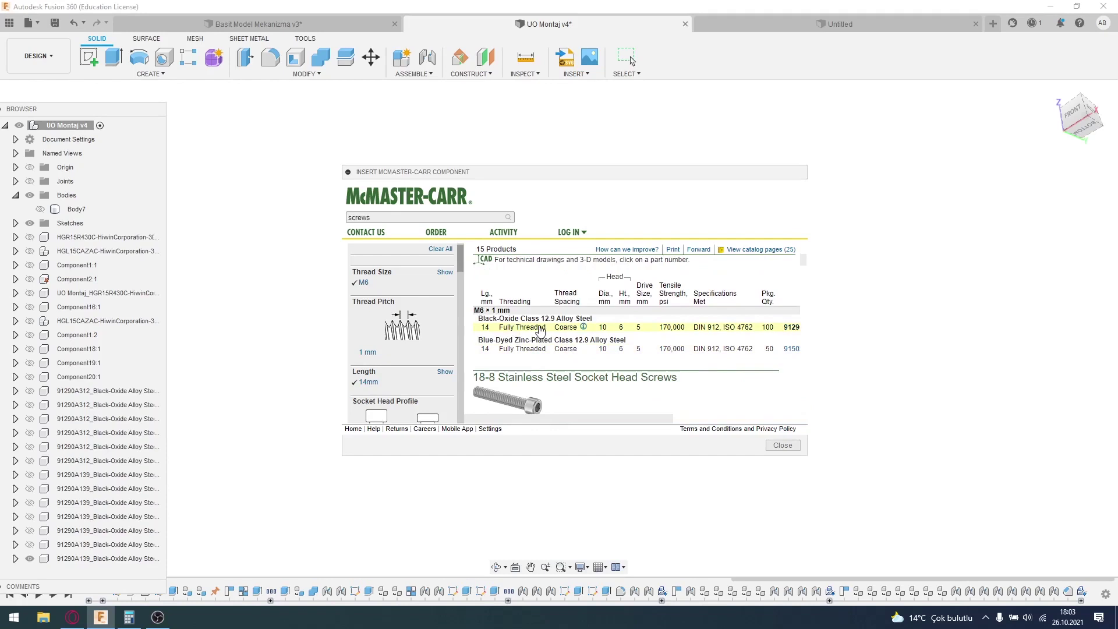
{"action": "scroll", "coordinate": [592, 385], "scroll_direction": "down", "scroll_amount": 1}
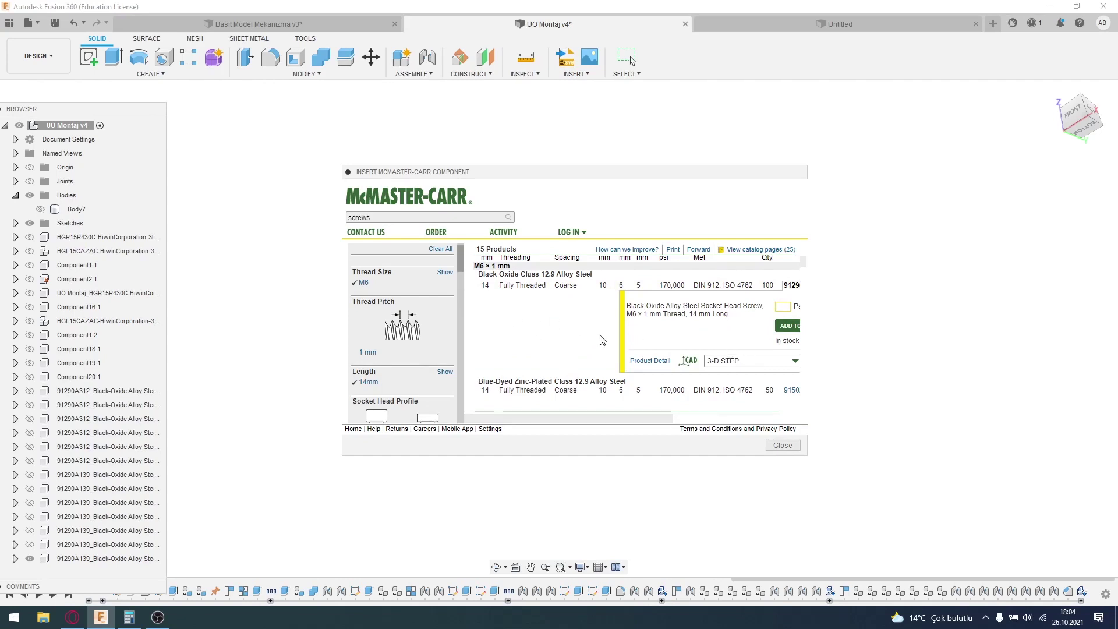
- Keep 3-D STEP as the CAD format and download screw 91290A319
{"action": "left_click", "coordinate": [723, 362]}
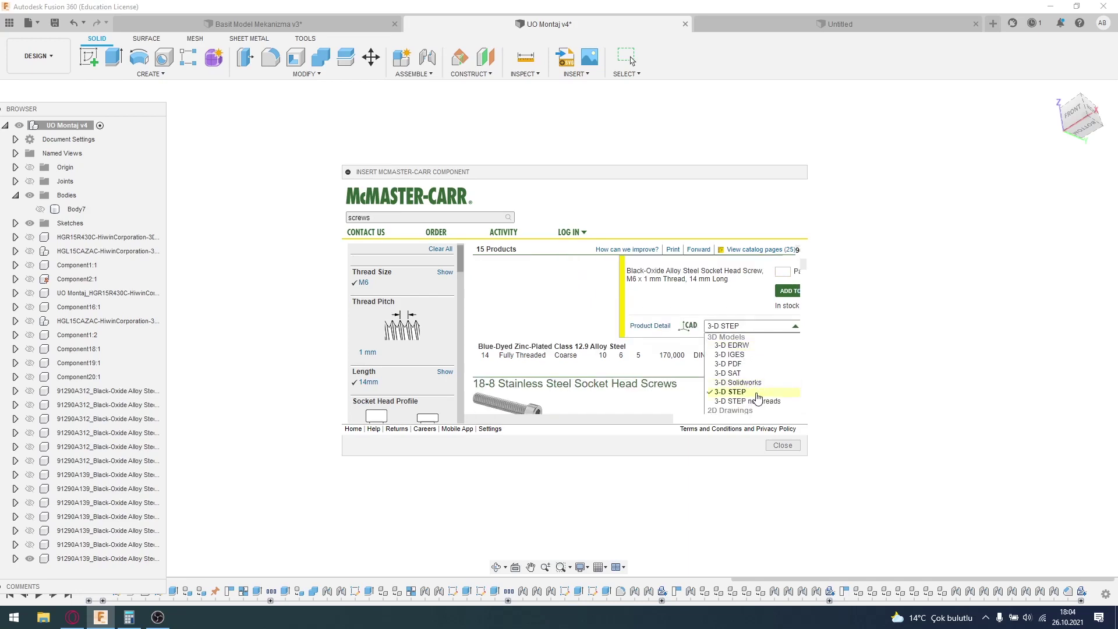
{"action": "left_click", "coordinate": [751, 393]}
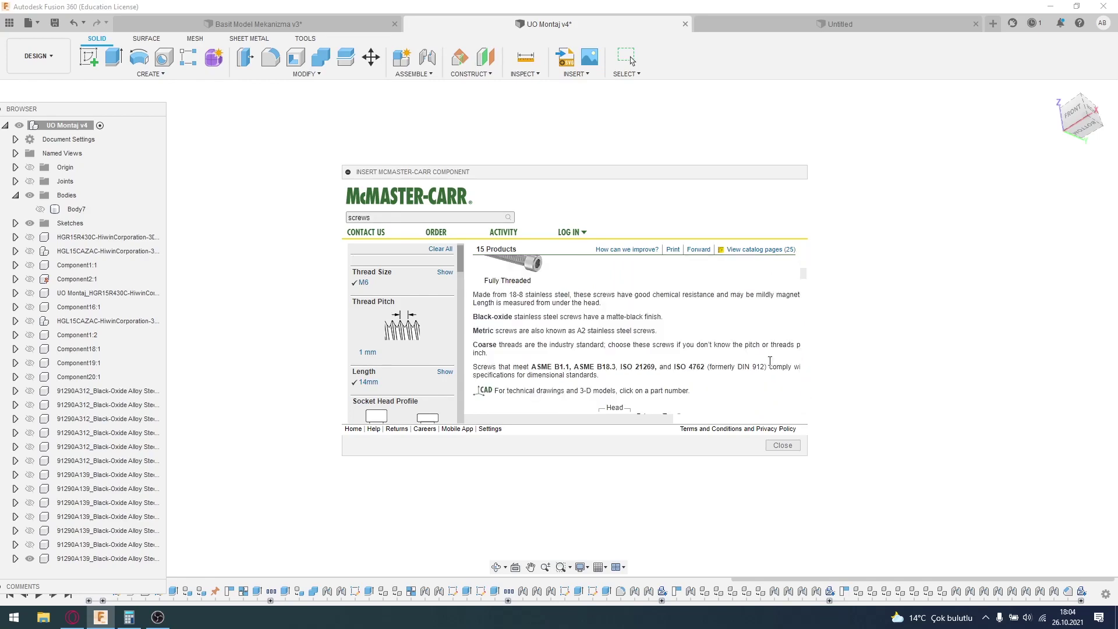
{"action": "scroll", "coordinate": [587, 306], "scroll_direction": "down", "scroll_amount": 1}
{"action": "scroll", "coordinate": [587, 305], "scroll_direction": "up", "scroll_amount": 1}
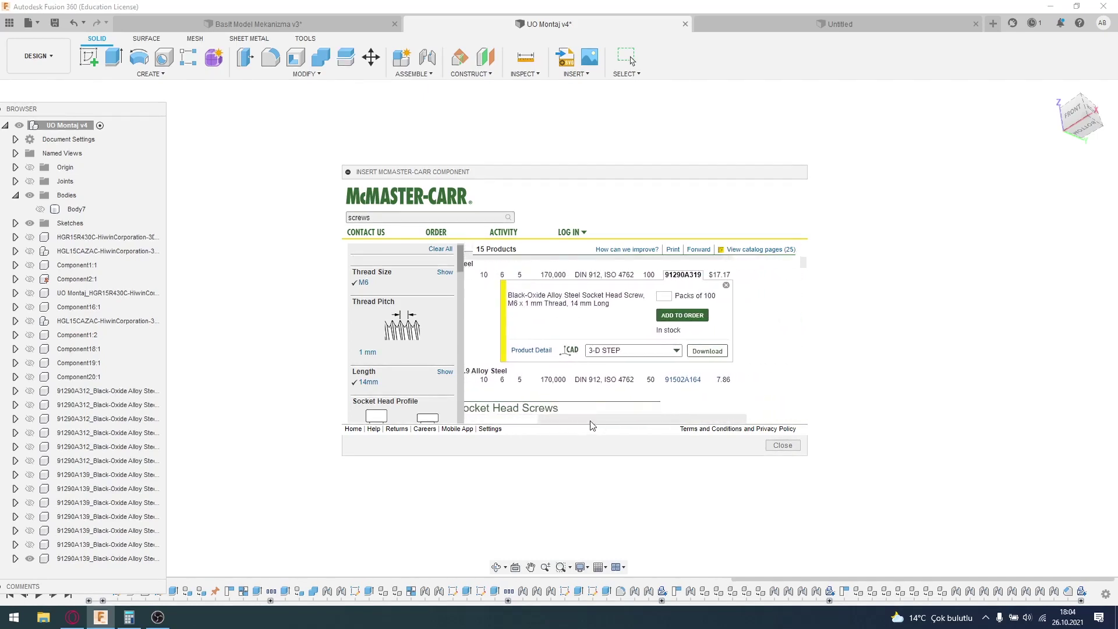
{"action": "left_click", "coordinate": [645, 351]}
{"action": "left_click", "coordinate": [725, 351]}
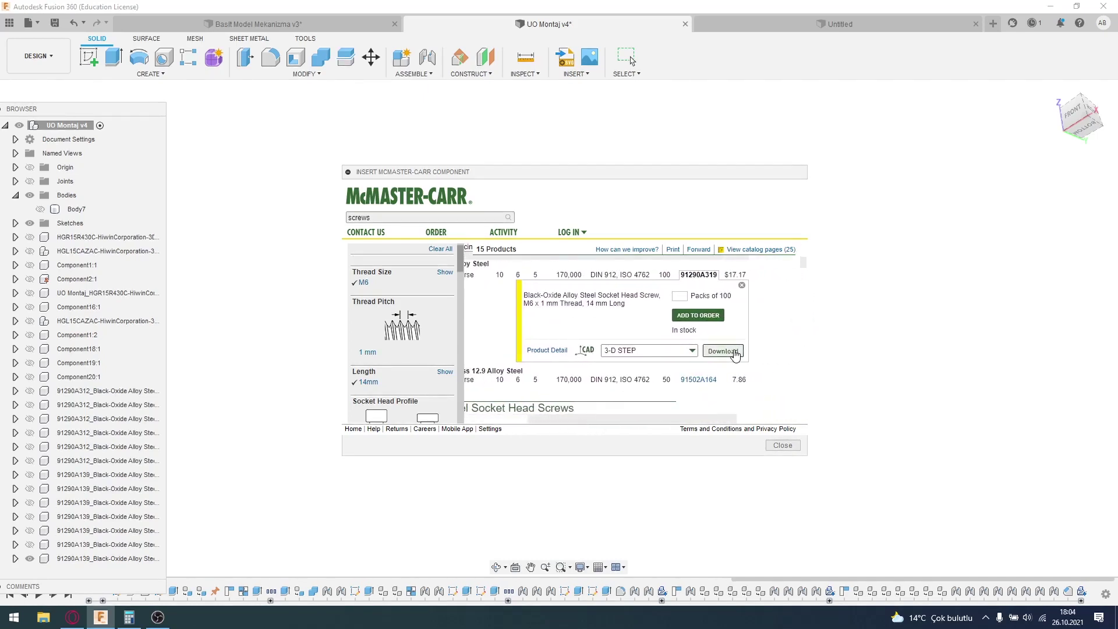
{"action": "left_click", "coordinate": [734, 356]}
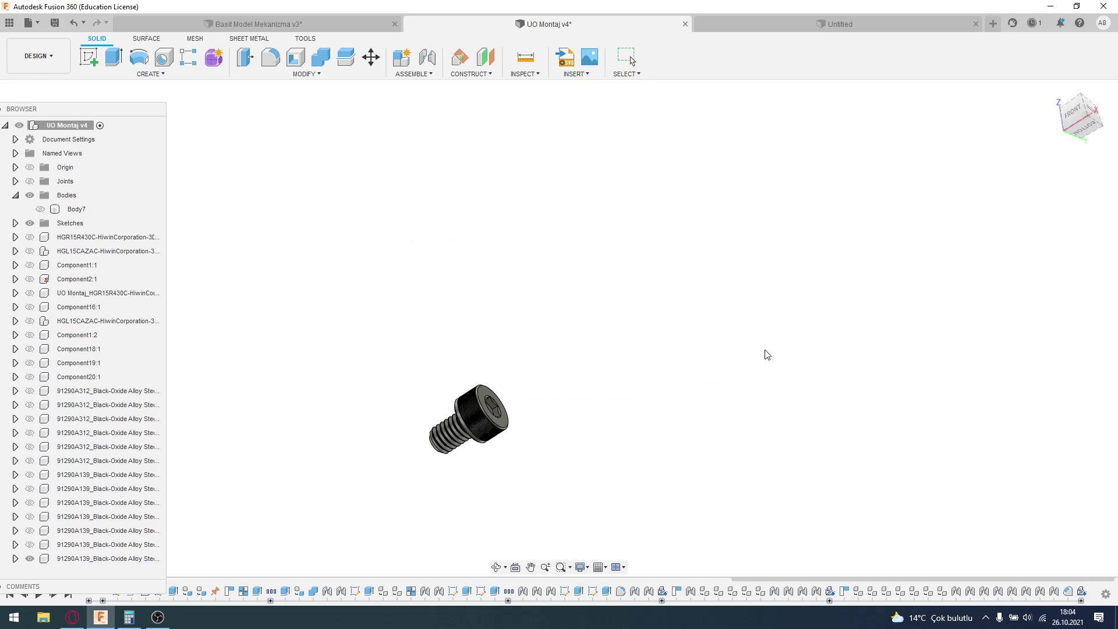
- Recentre the view on the new 91290A319 screw and confirm its placement with OK
{"action": "scroll", "coordinate": [670, 364], "scroll_direction": "up", "scroll_amount": 2}
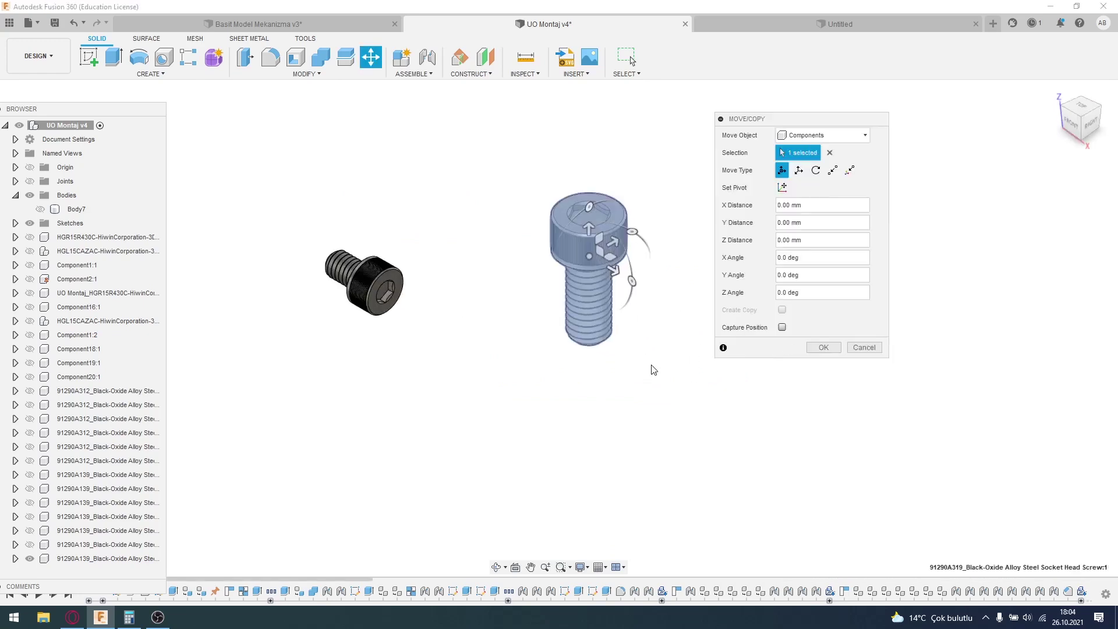
{"action": "middle_click_drag", "start_coordinate": [631, 330], "coordinate": [631, 280], "text": "shift"}
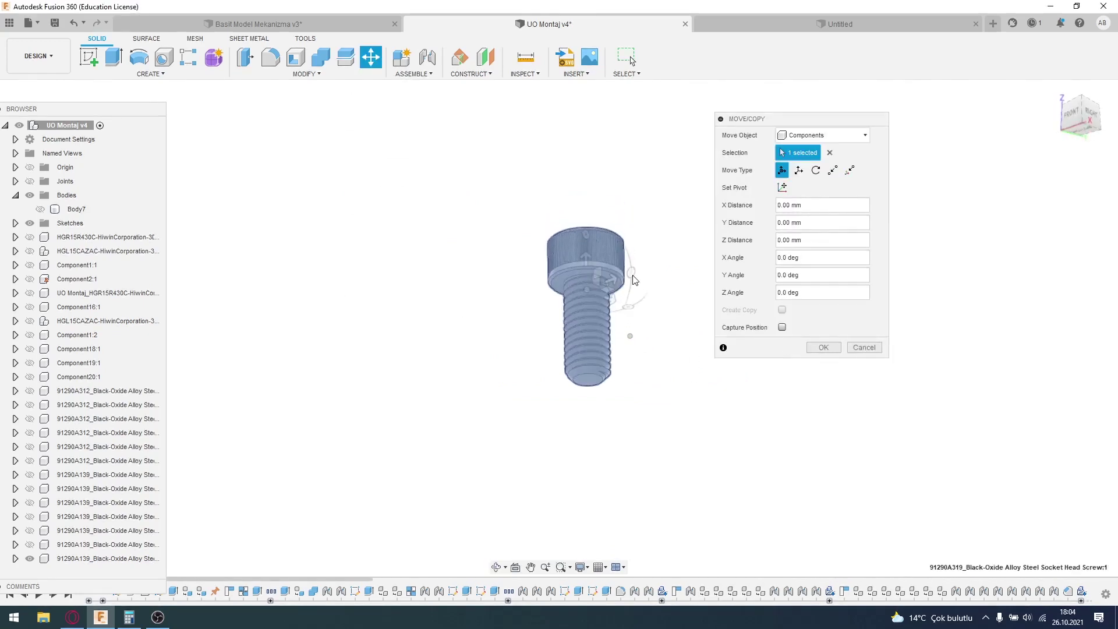
{"action": "middle_click_drag", "start_coordinate": [640, 322], "coordinate": [614, 322]}
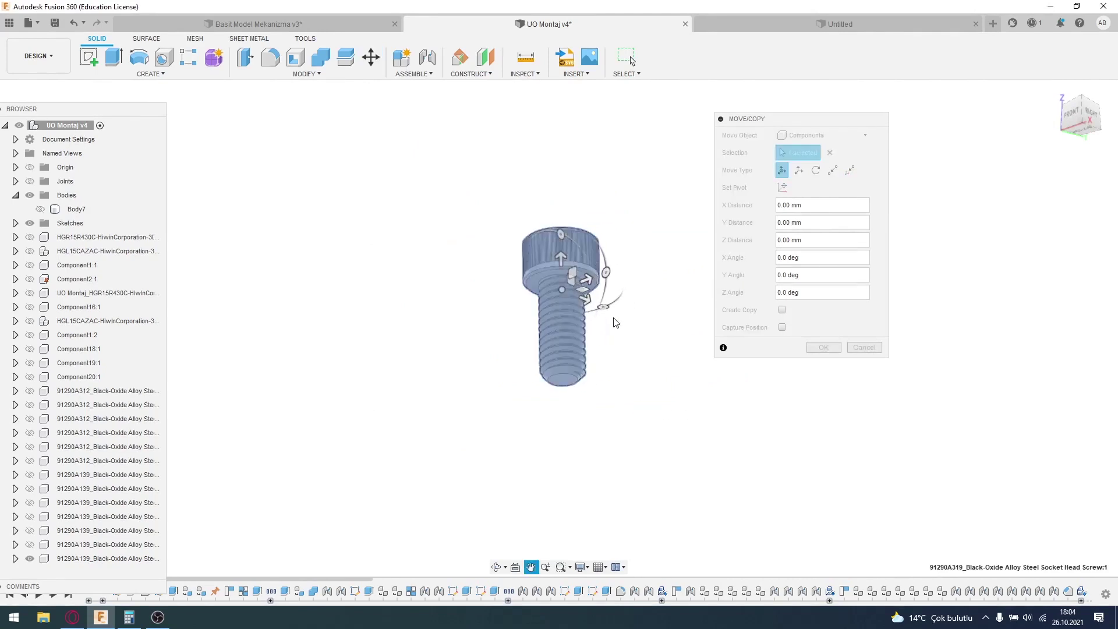
{"action": "left_click", "coordinate": [824, 347]}
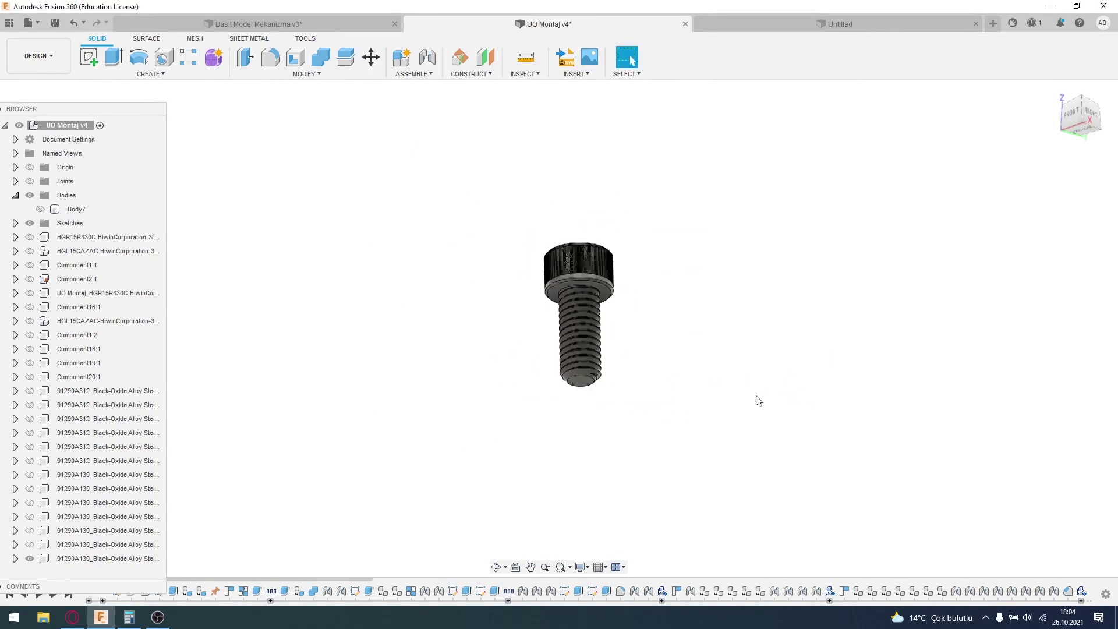
{"action": "middle_click_drag", "start_coordinate": [756, 400], "coordinate": [758, 428], "text": "shift"}
{"action": "left_click", "coordinate": [539, 78]}
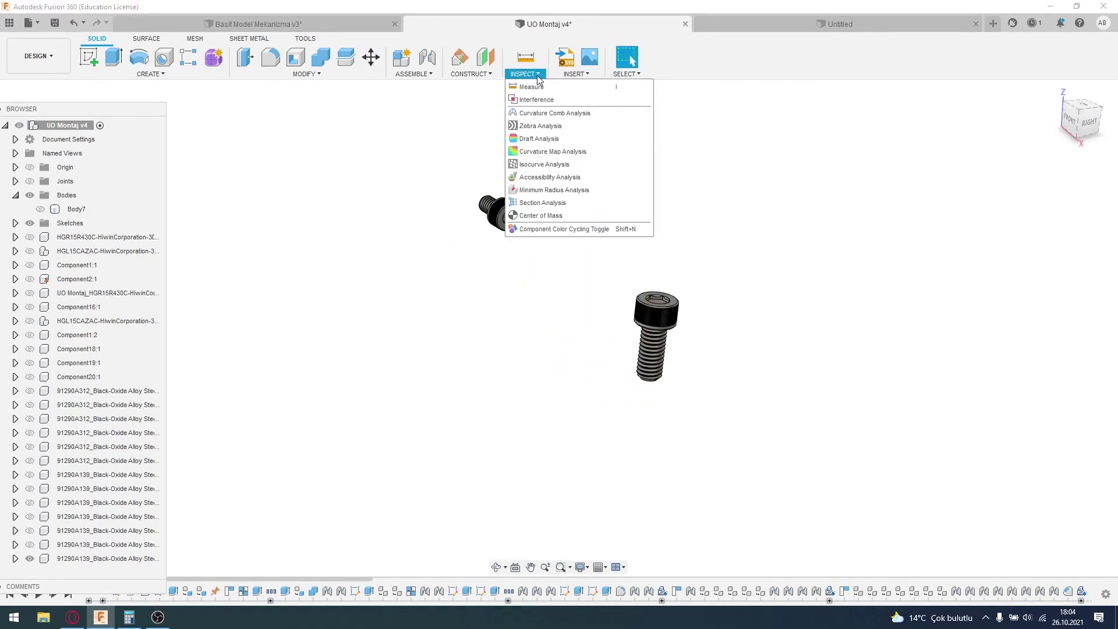
{"action": "left_click", "coordinate": [844, 287]}
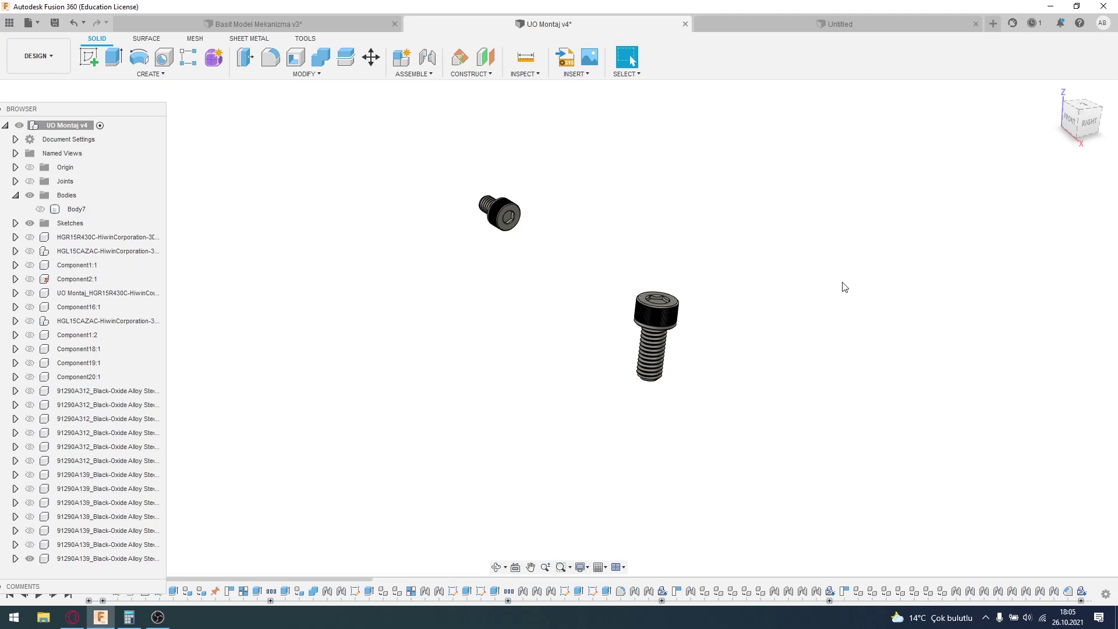
{"action": "left_click", "coordinate": [162, 42]}
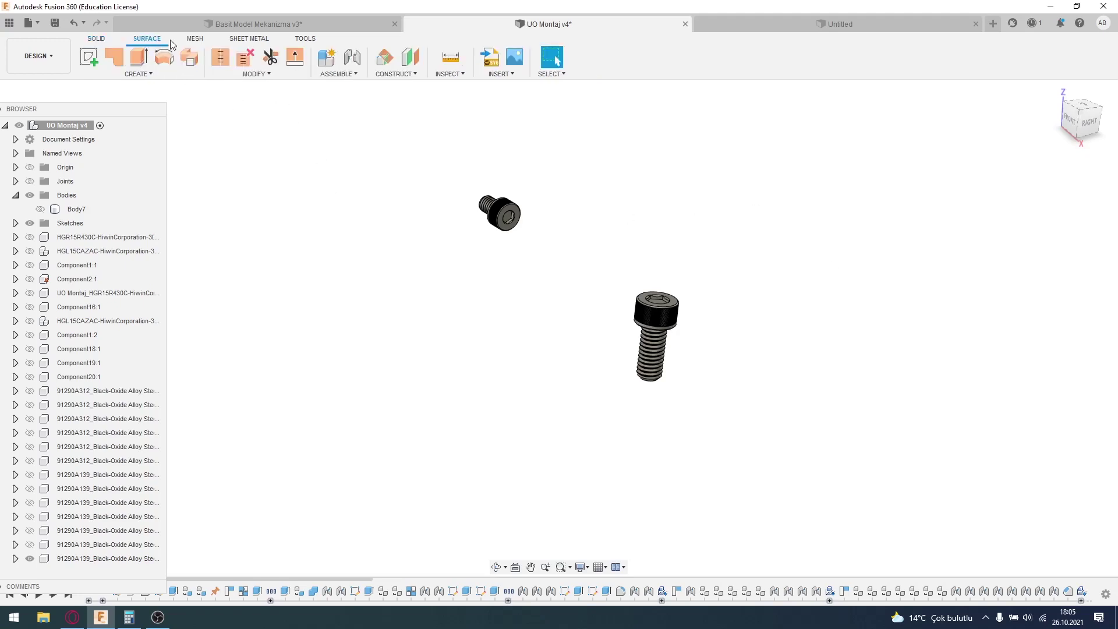
{"action": "left_click", "coordinate": [254, 39]}
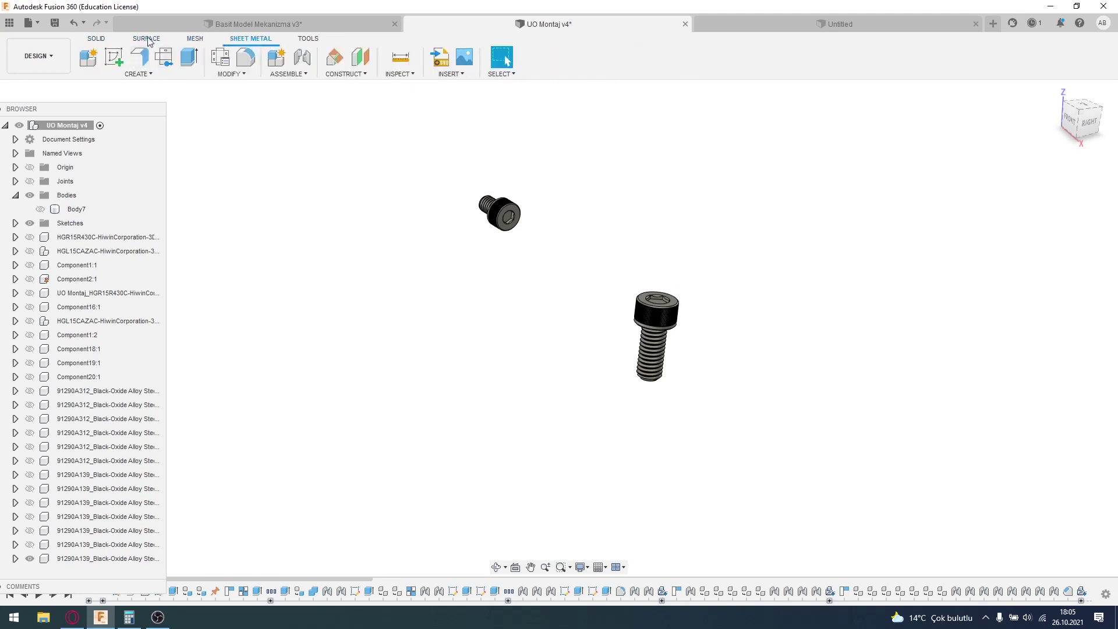
{"action": "left_click", "coordinate": [149, 41]}
{"action": "left_click", "coordinate": [103, 38]}
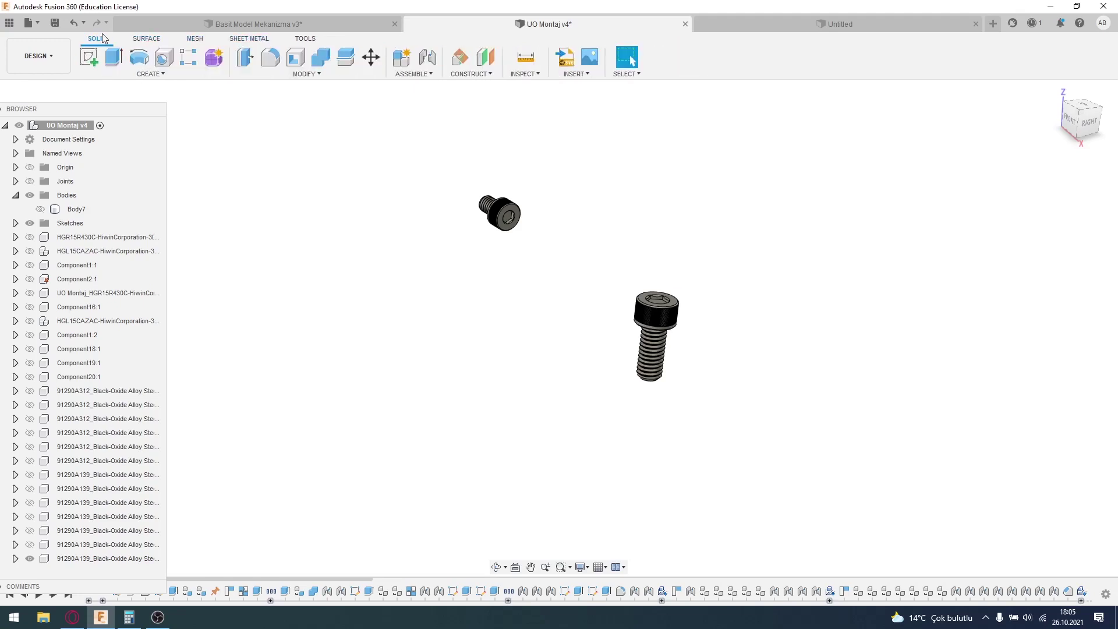